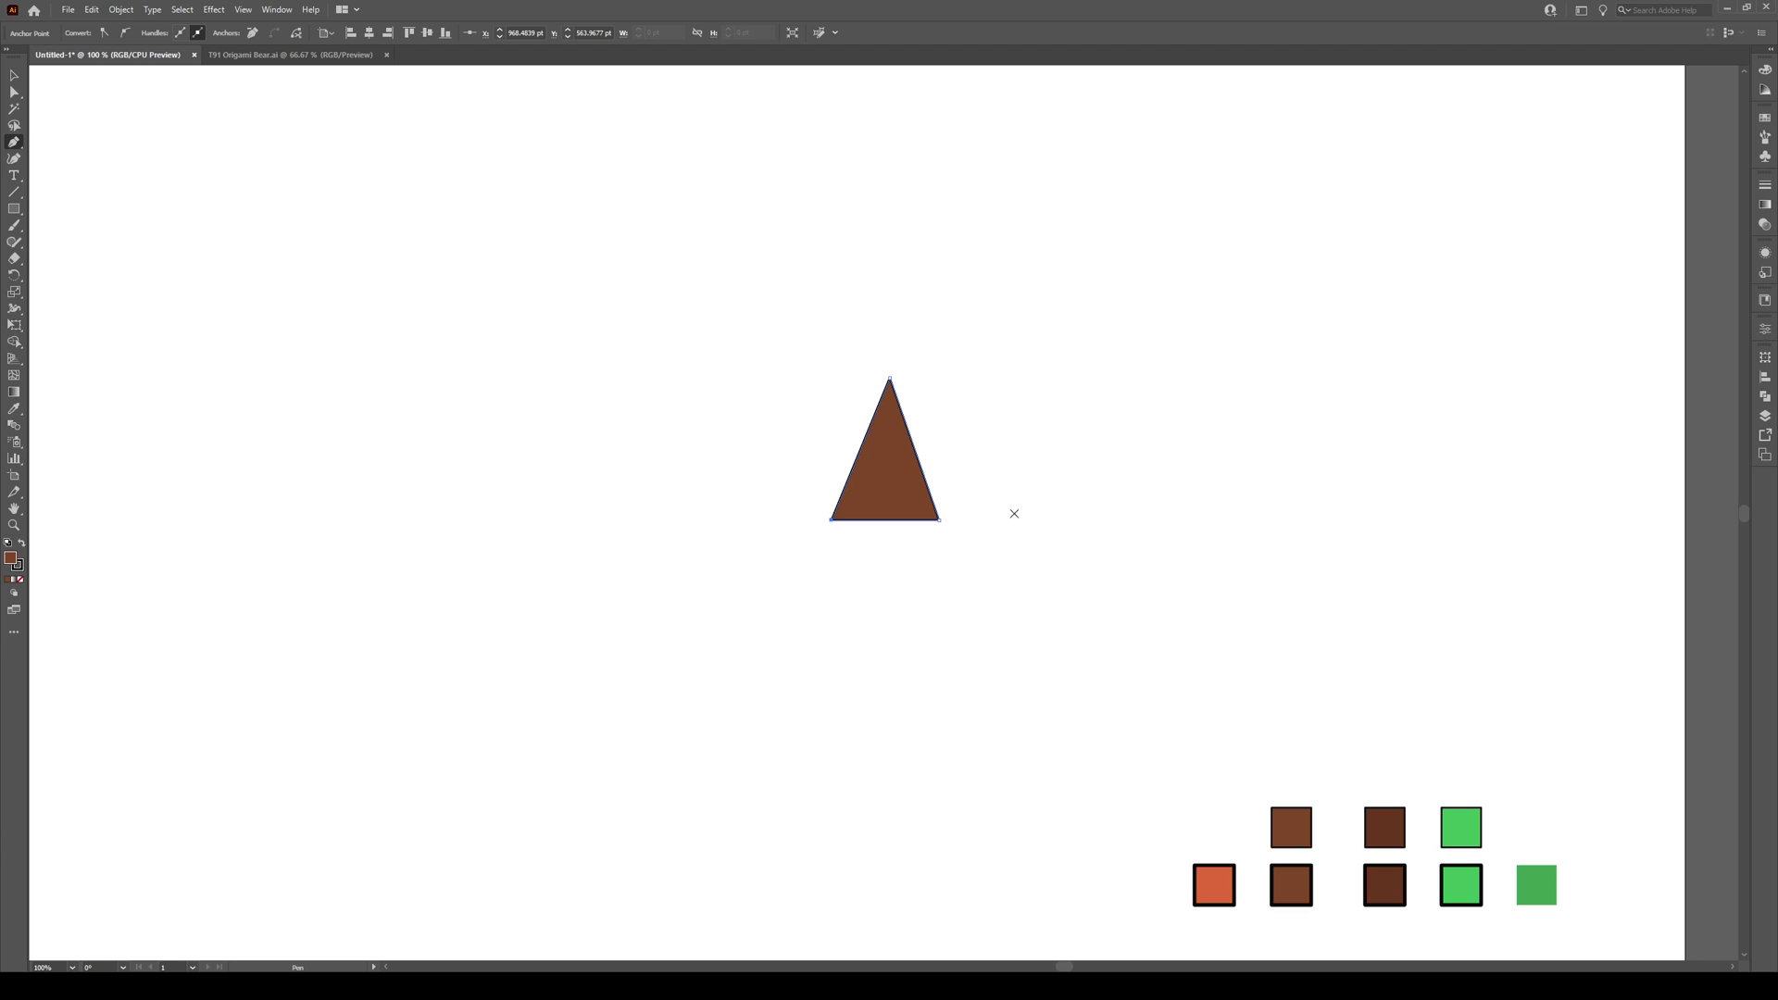
Draw the bear's brown rump and hind leg as a closed polygon about 275 pt tall, sharing the middle triangle's sloping right edge
click(1012, 354)
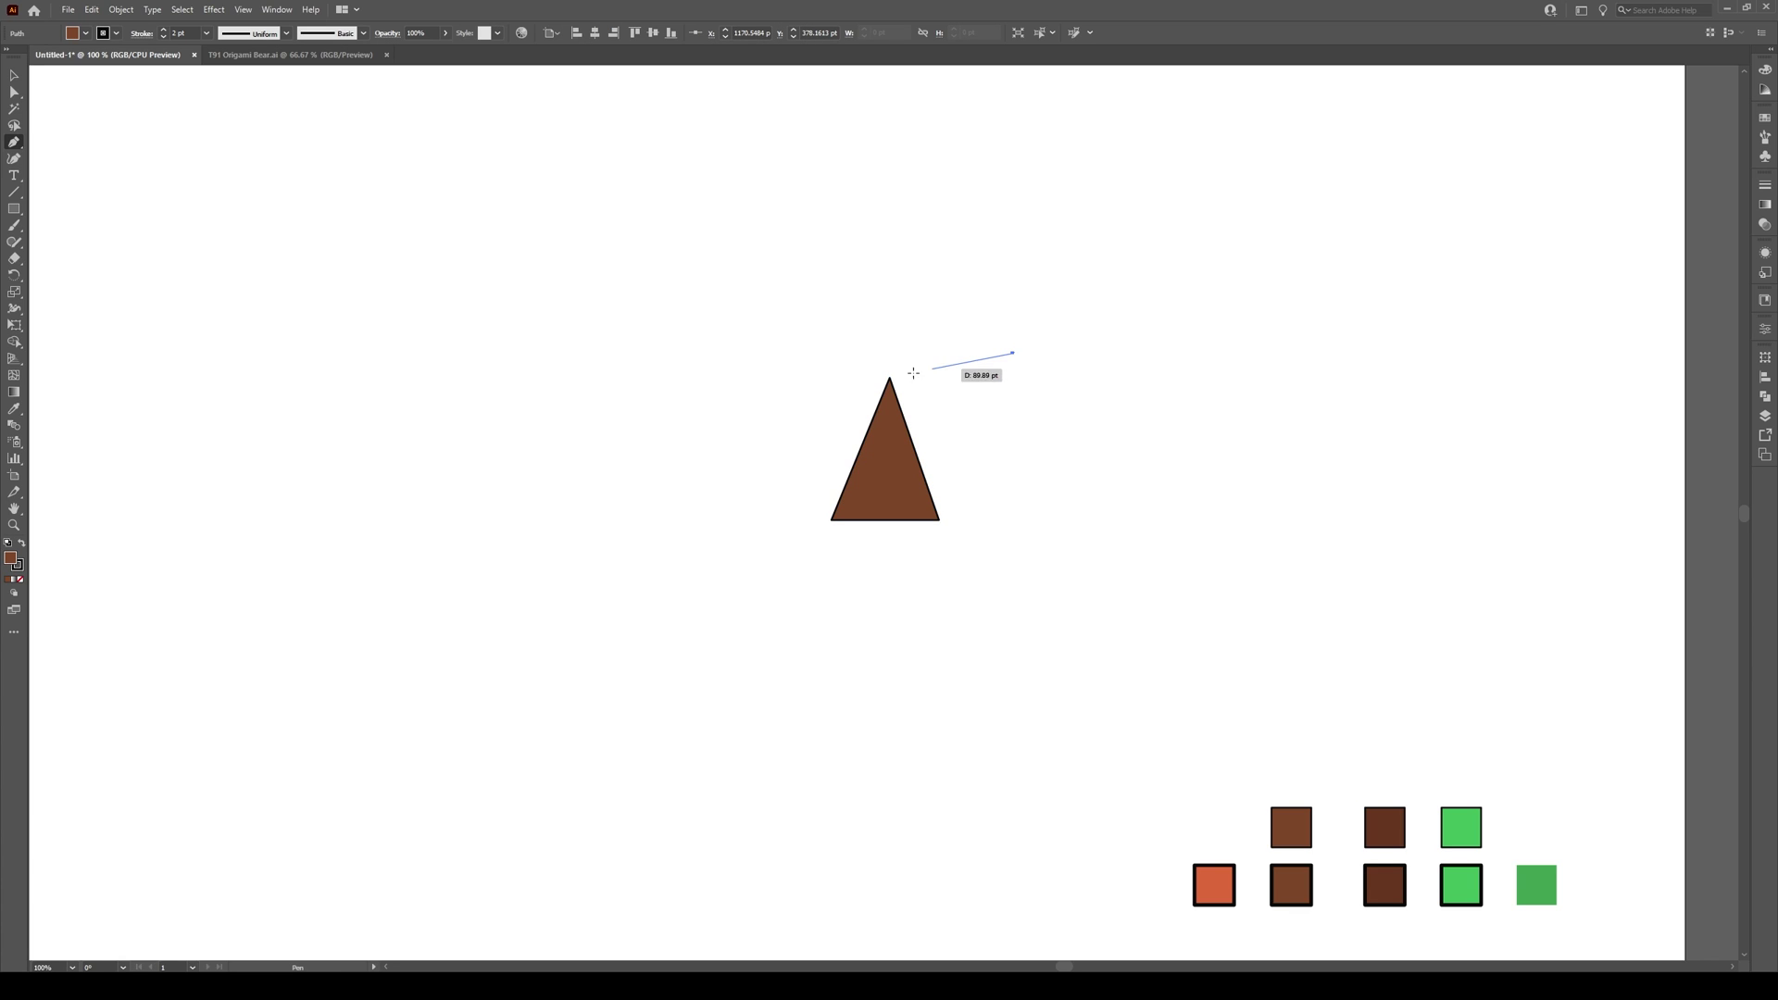
click(890, 377)
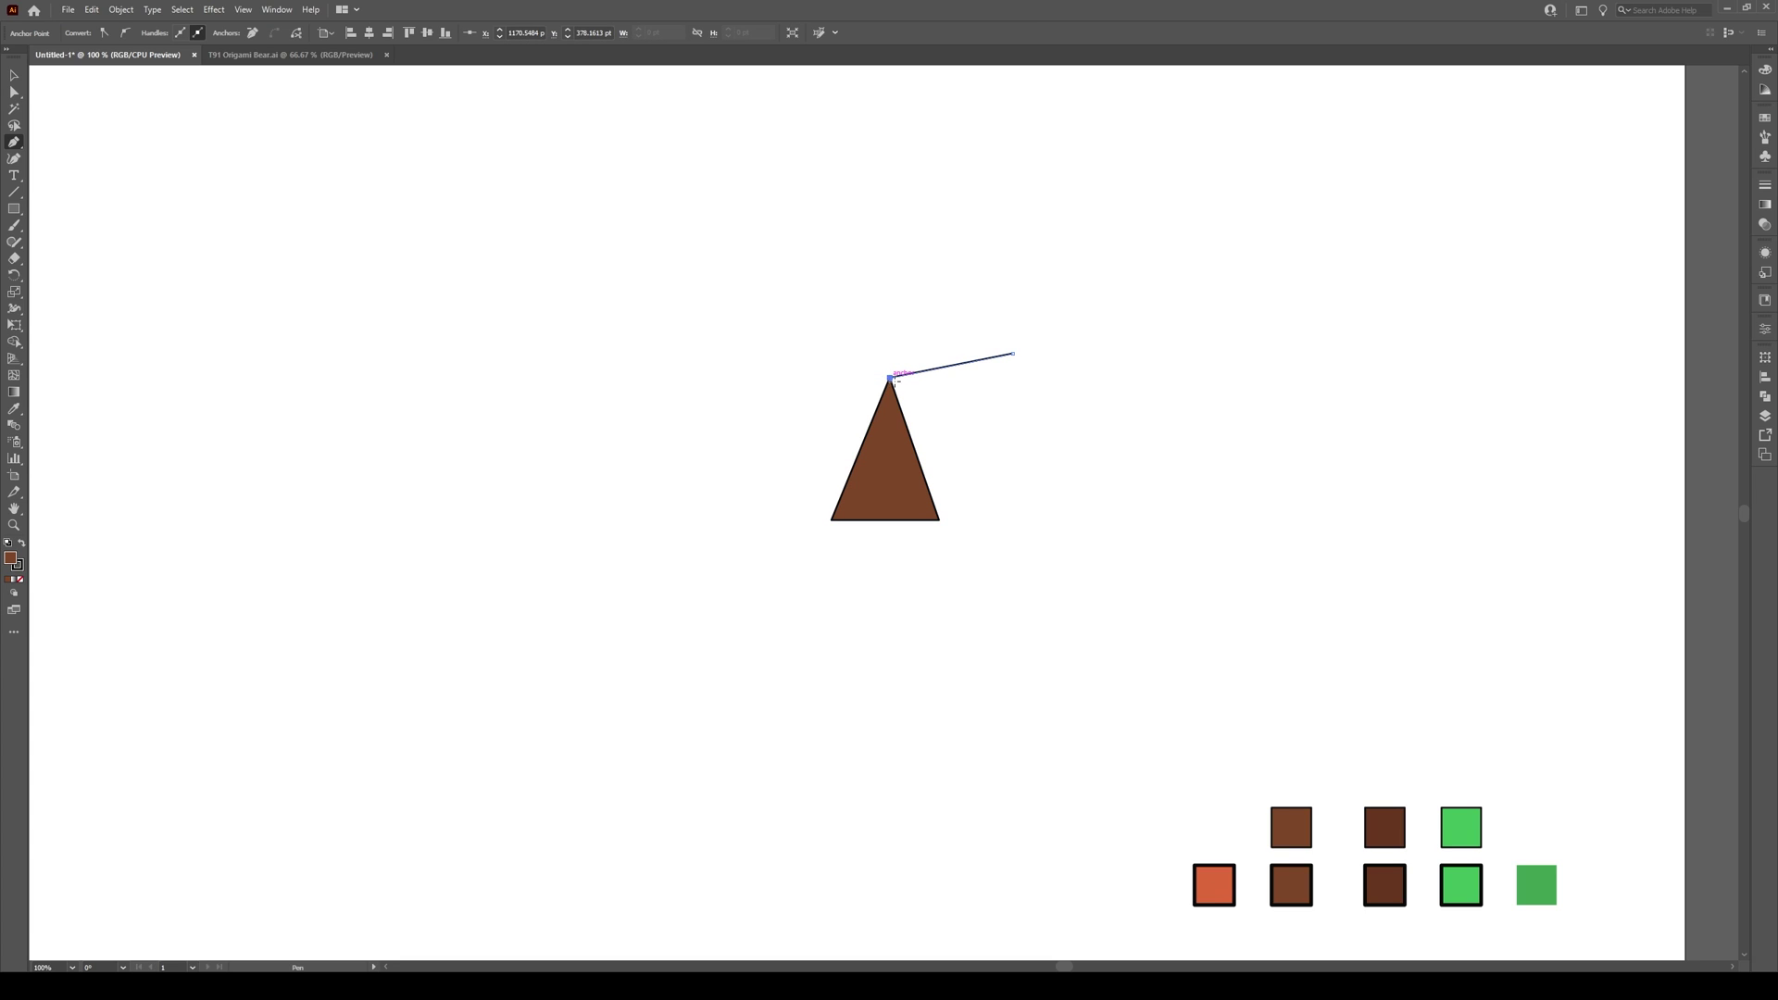
click(939, 519)
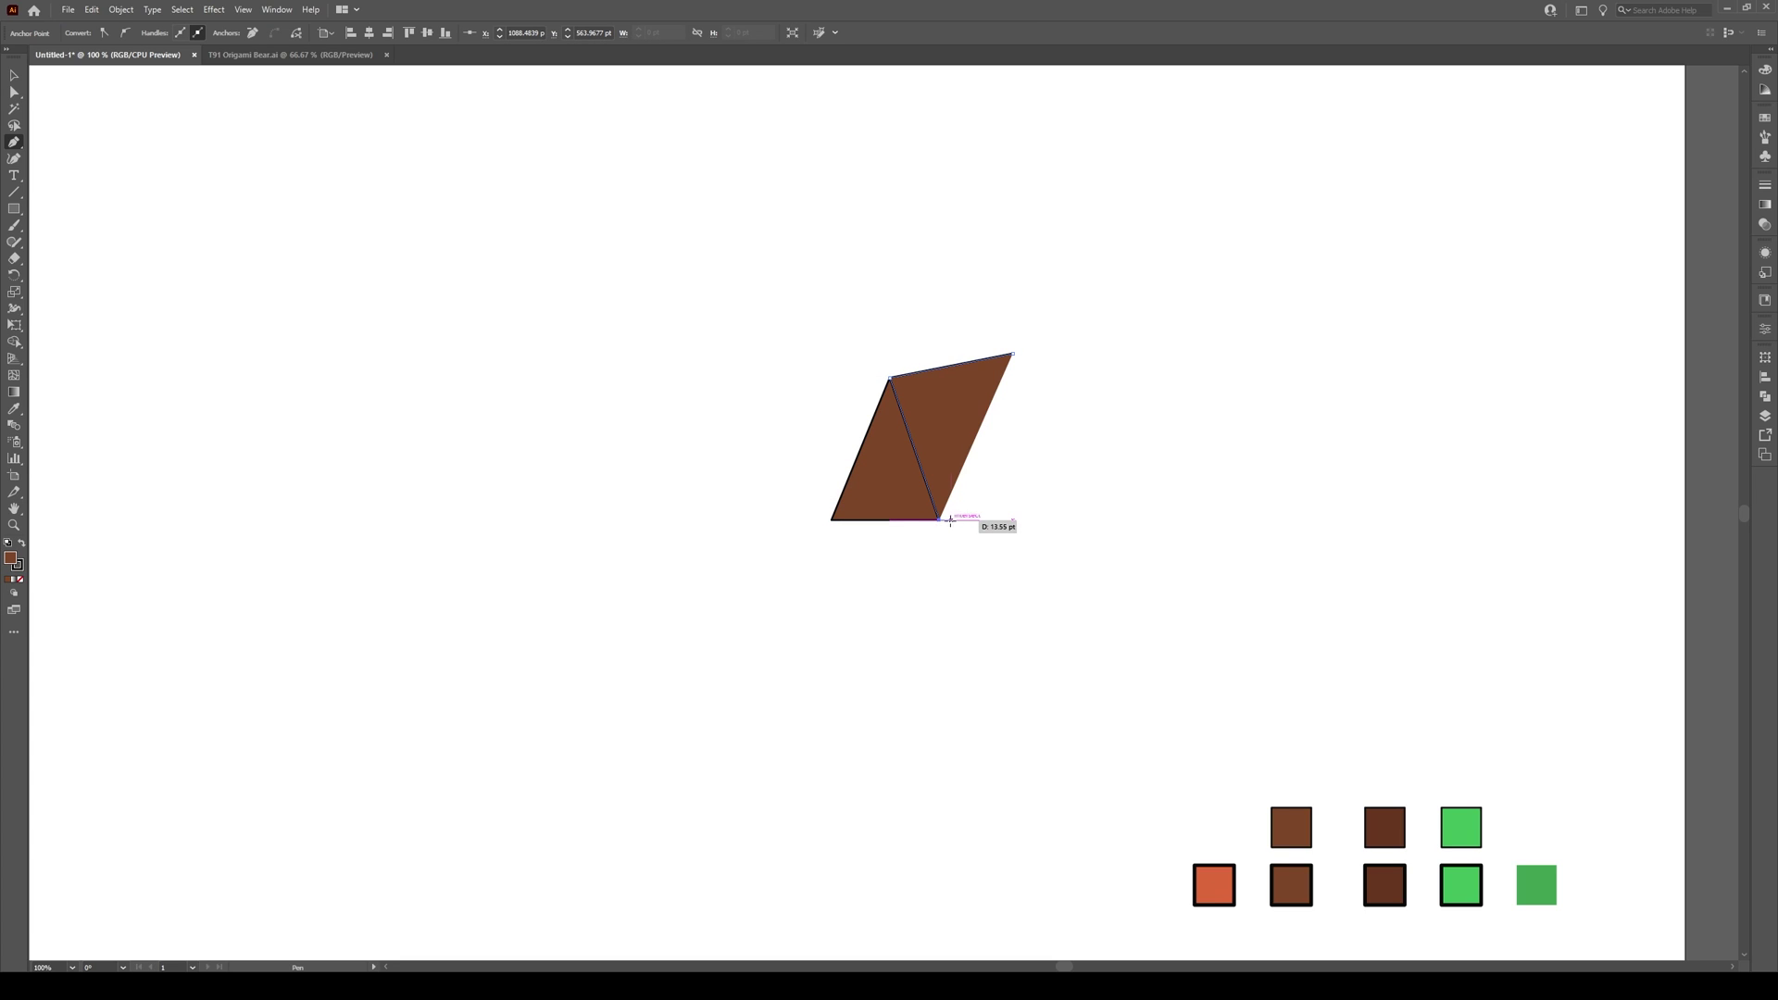
click(1012, 533)
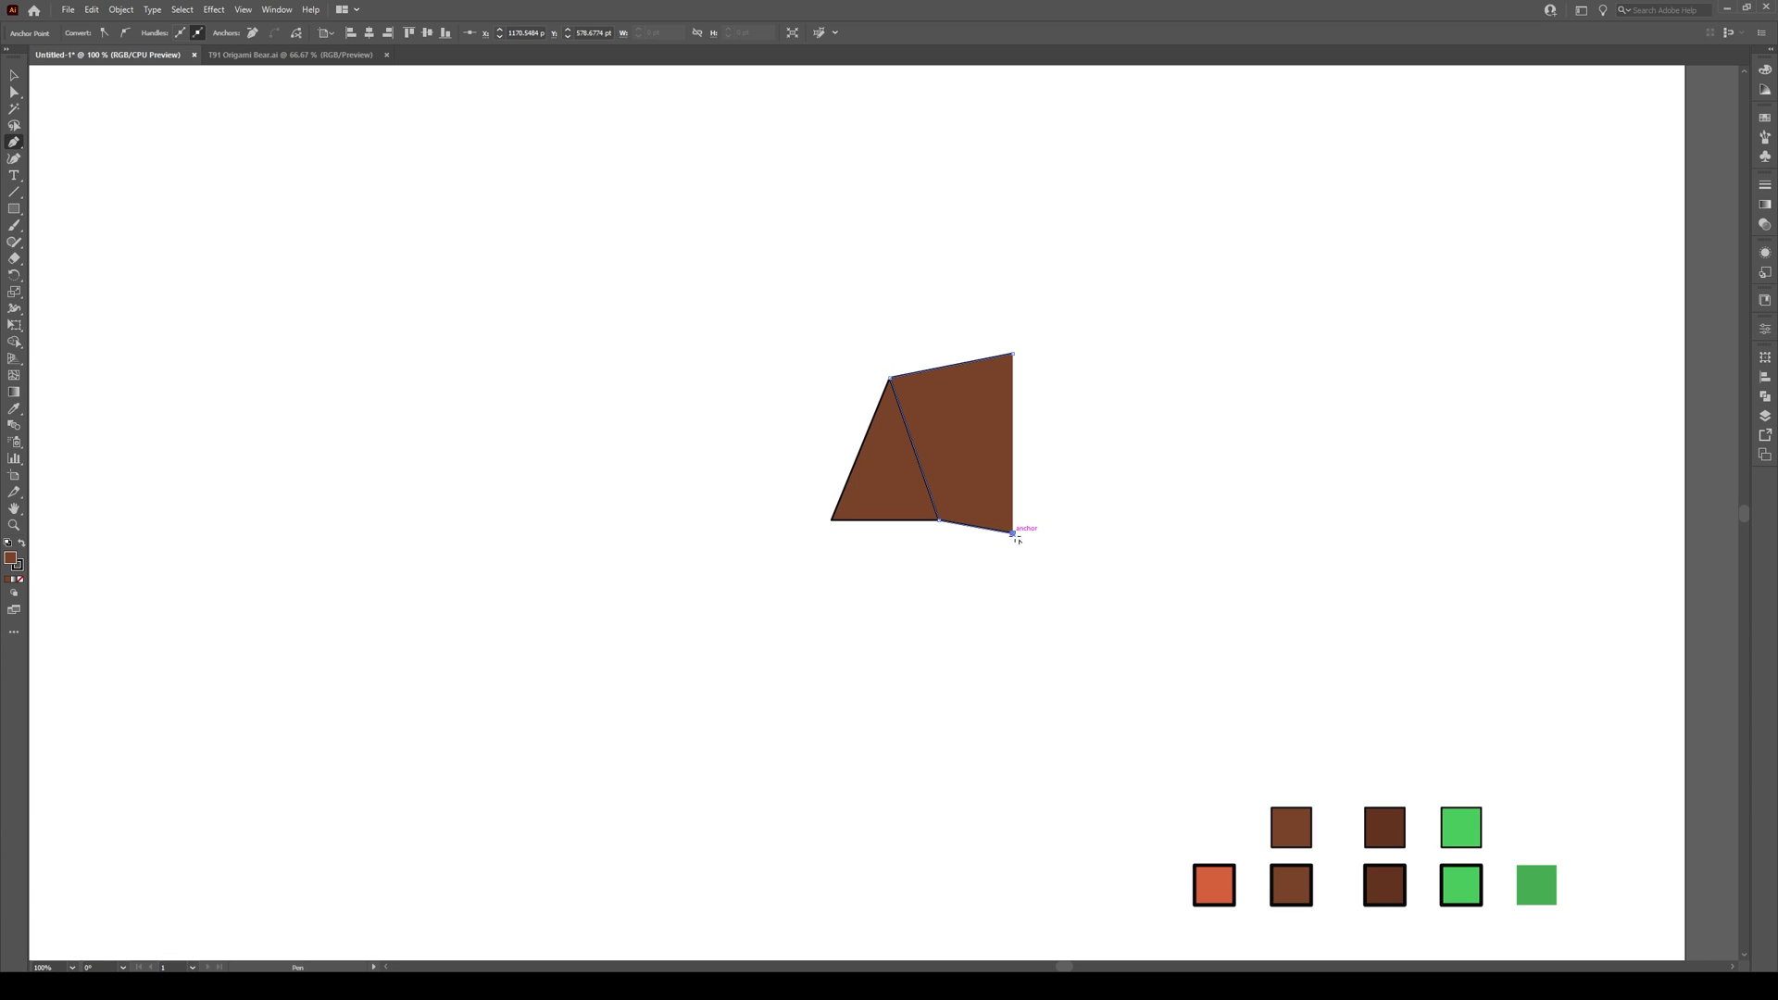
click(1056, 600)
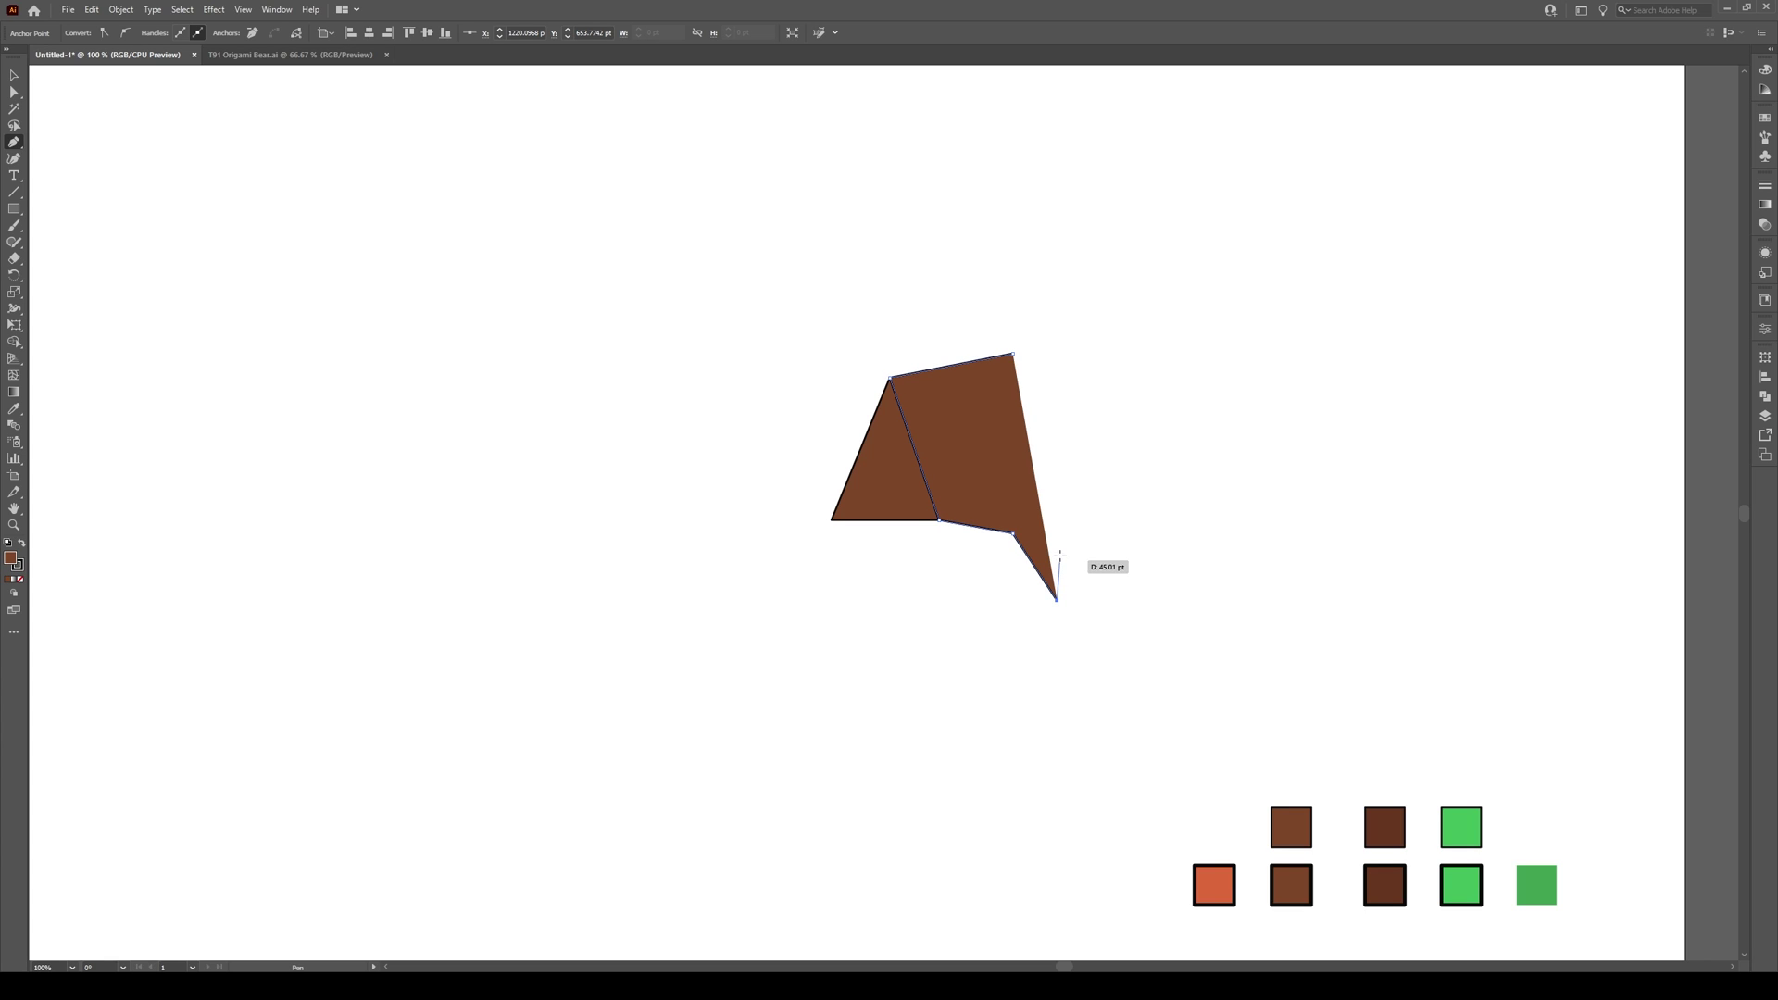
click(1060, 476)
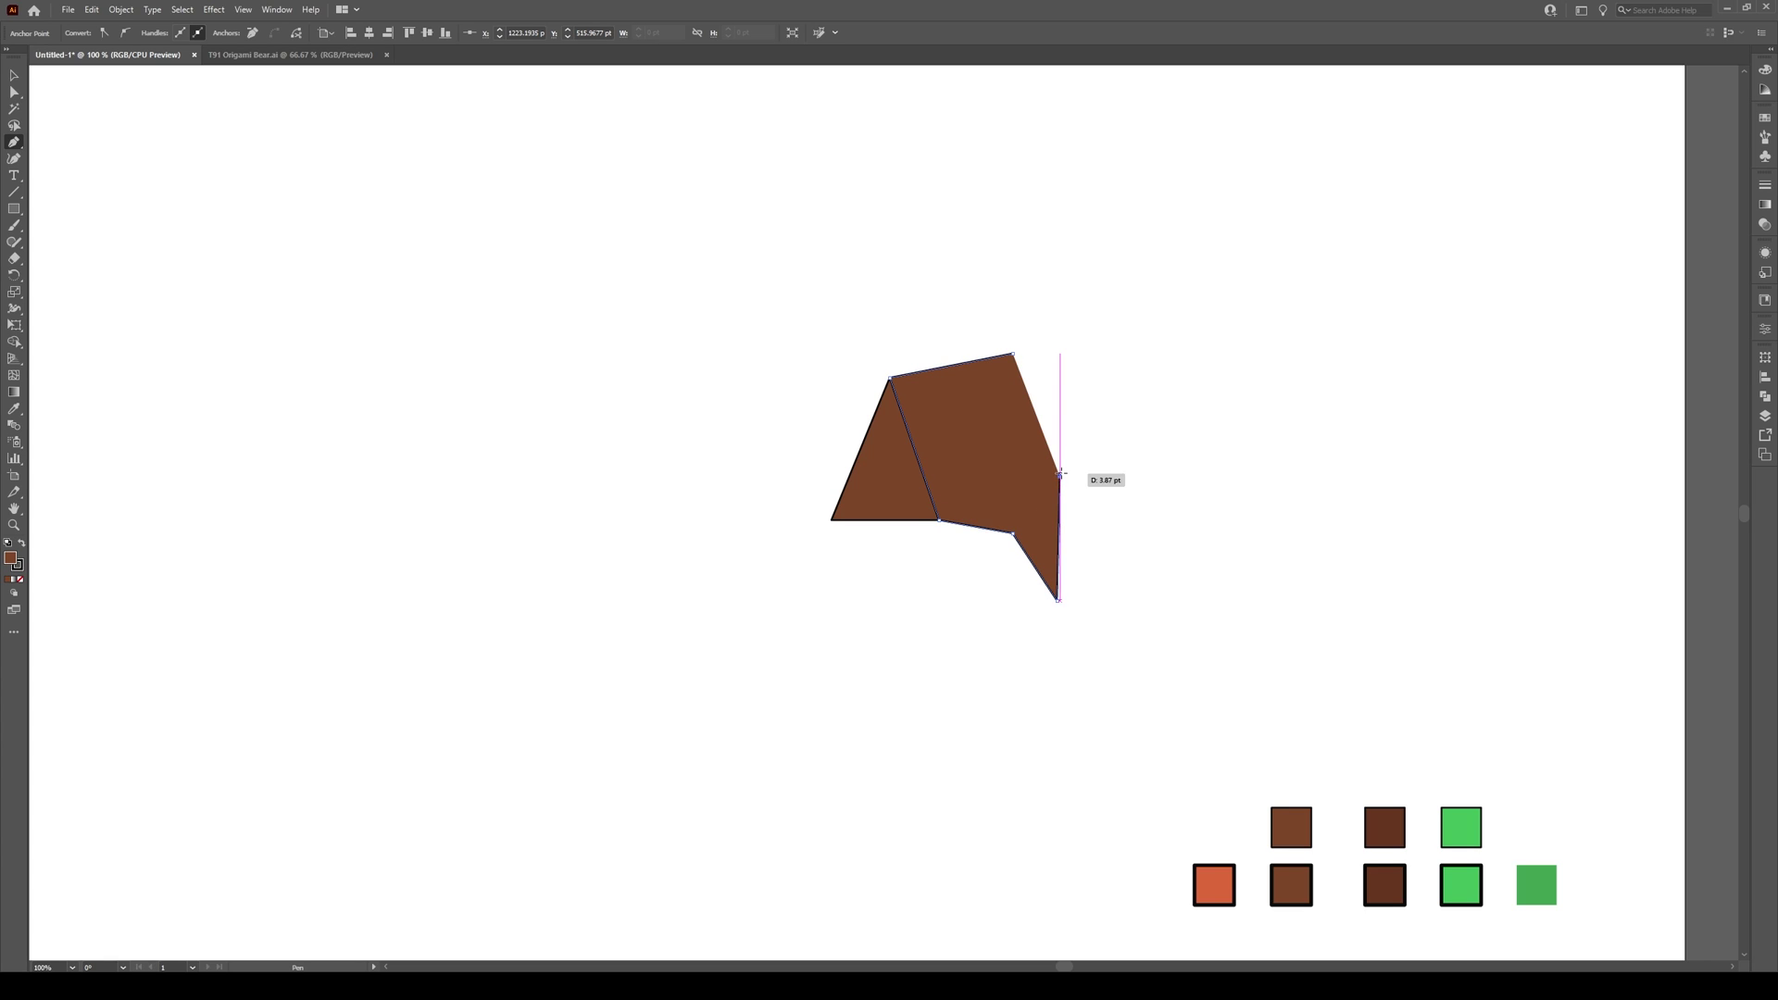
click(1065, 468)
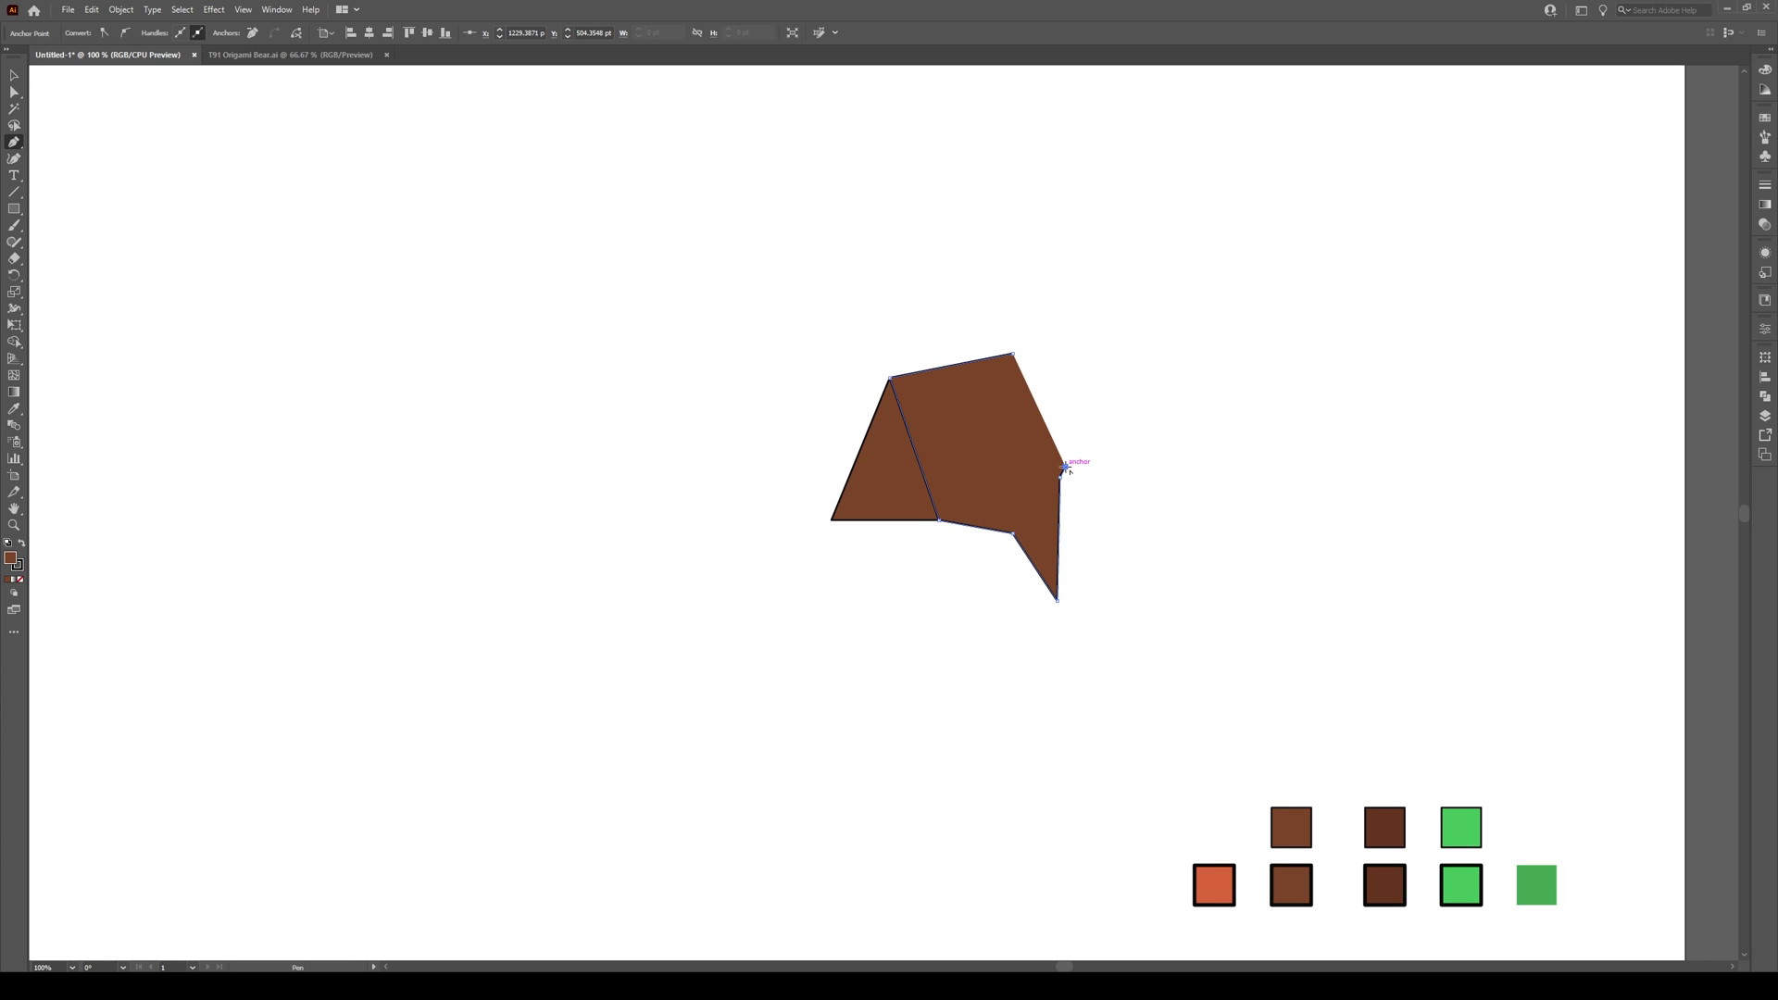
click(1061, 405)
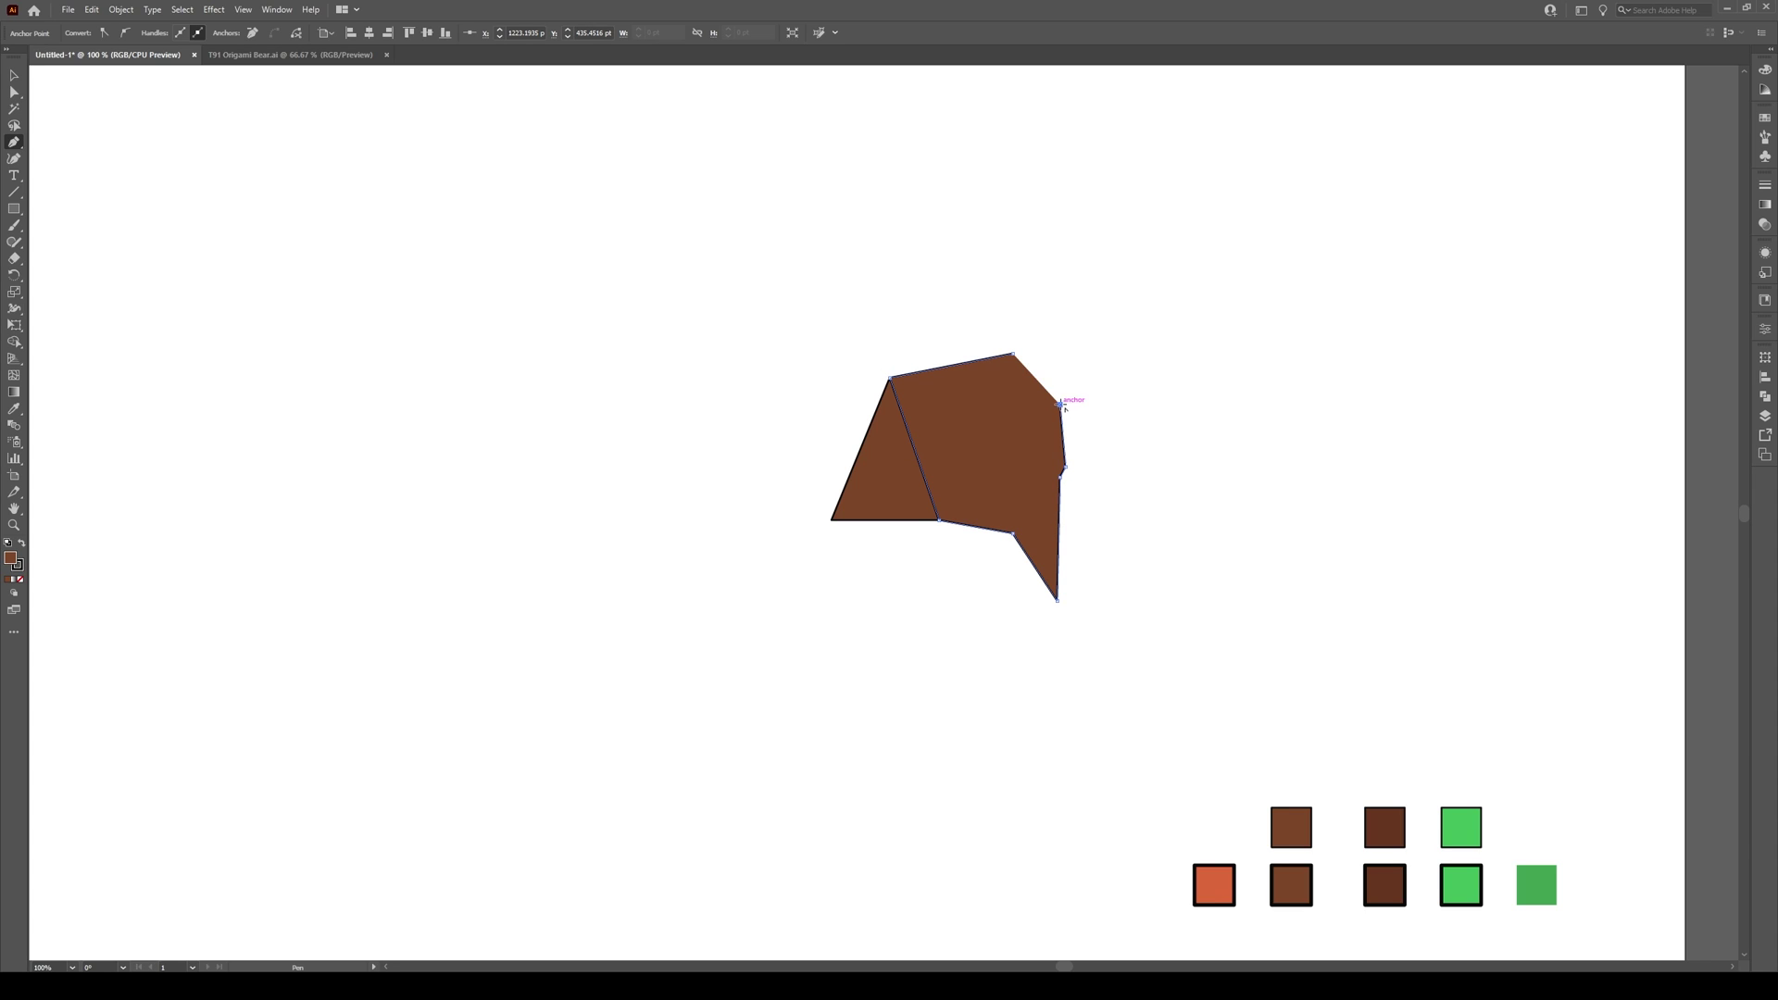
click(1012, 354)
Draw a triangular foot about 53 pt wide at the hind leg's tip and a downward-pointing triangle for the second hind leg under the belly
drag(1009, 601, 1045, 582)
click(1056, 600)
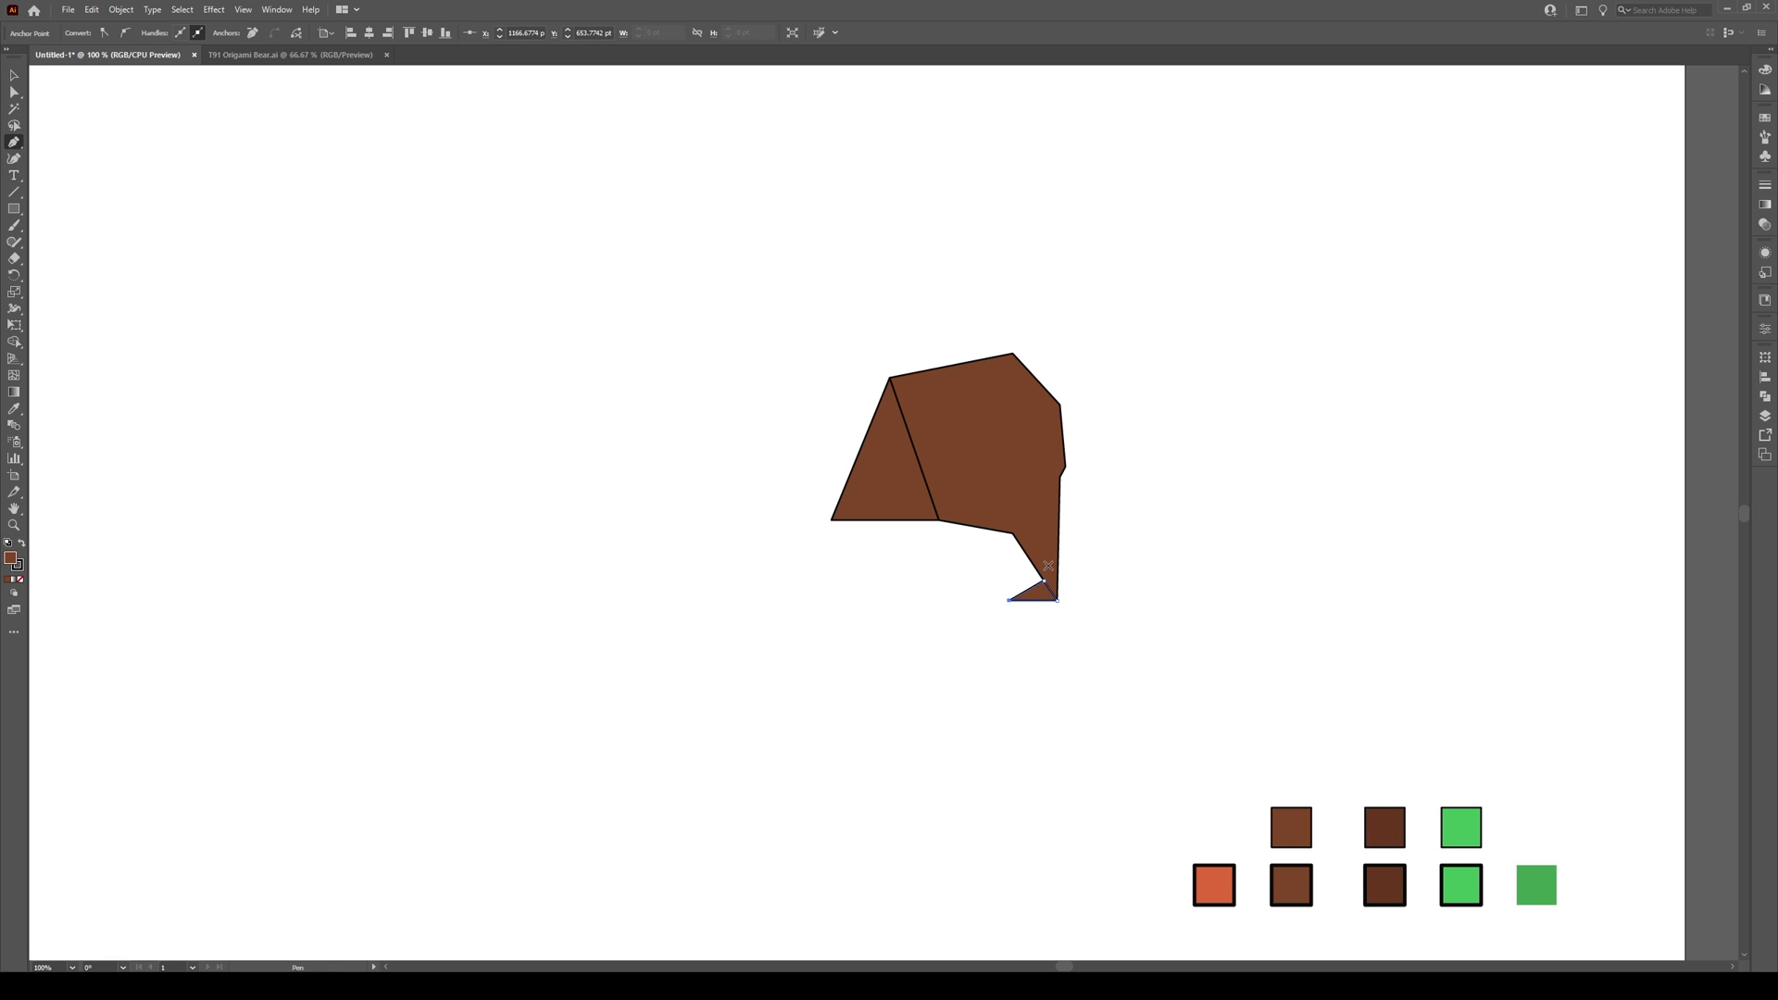
click(988, 600)
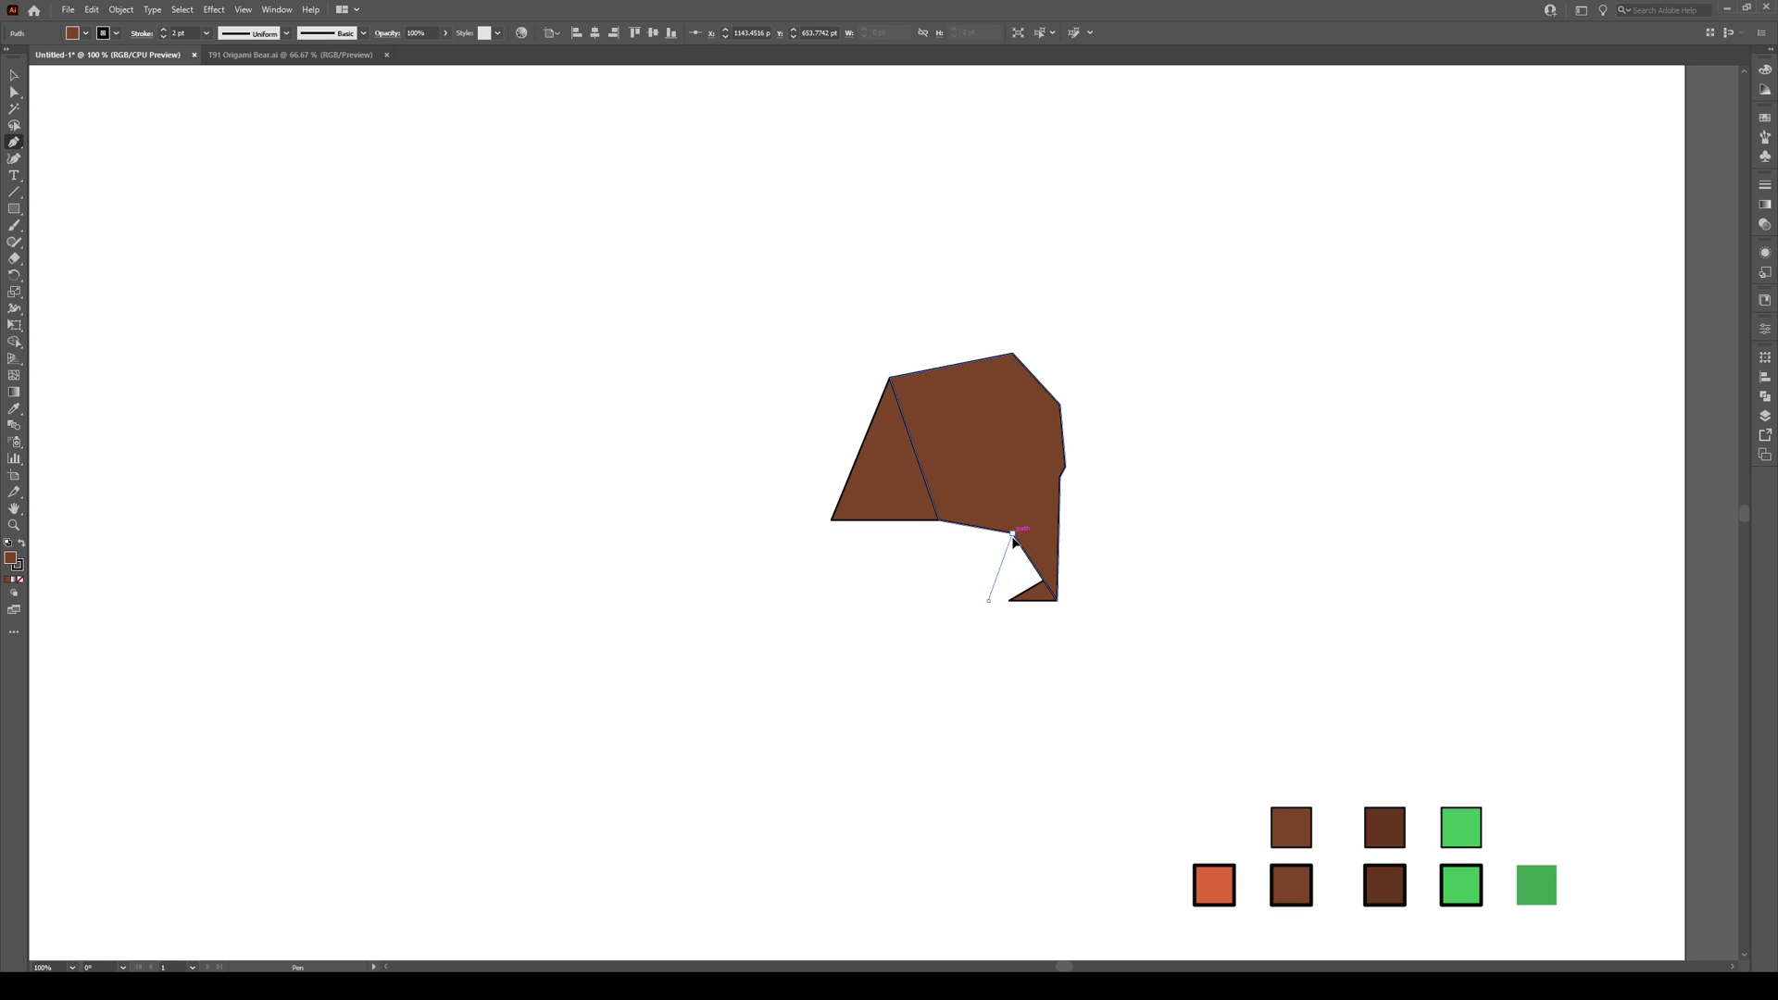
click(1011, 534)
click(939, 520)
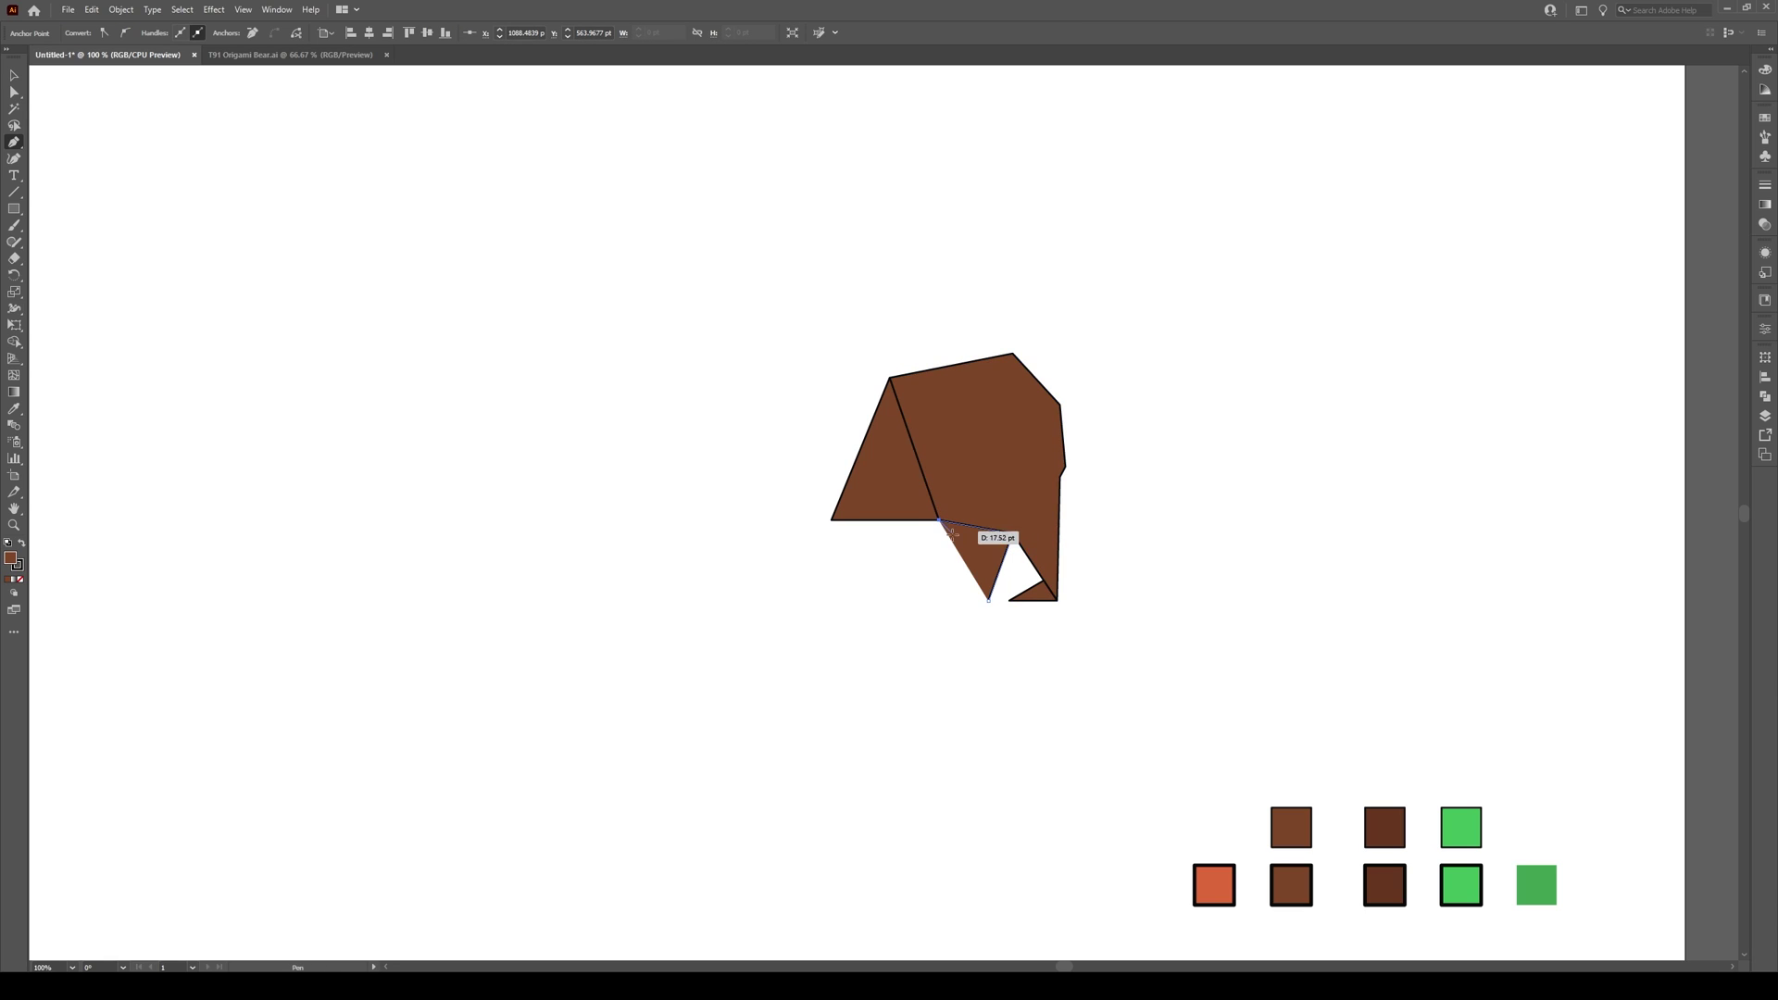
click(988, 600)
Draw a triangular foot about 63 pt wide pointing left from the tip of the second hind leg
click(929, 600)
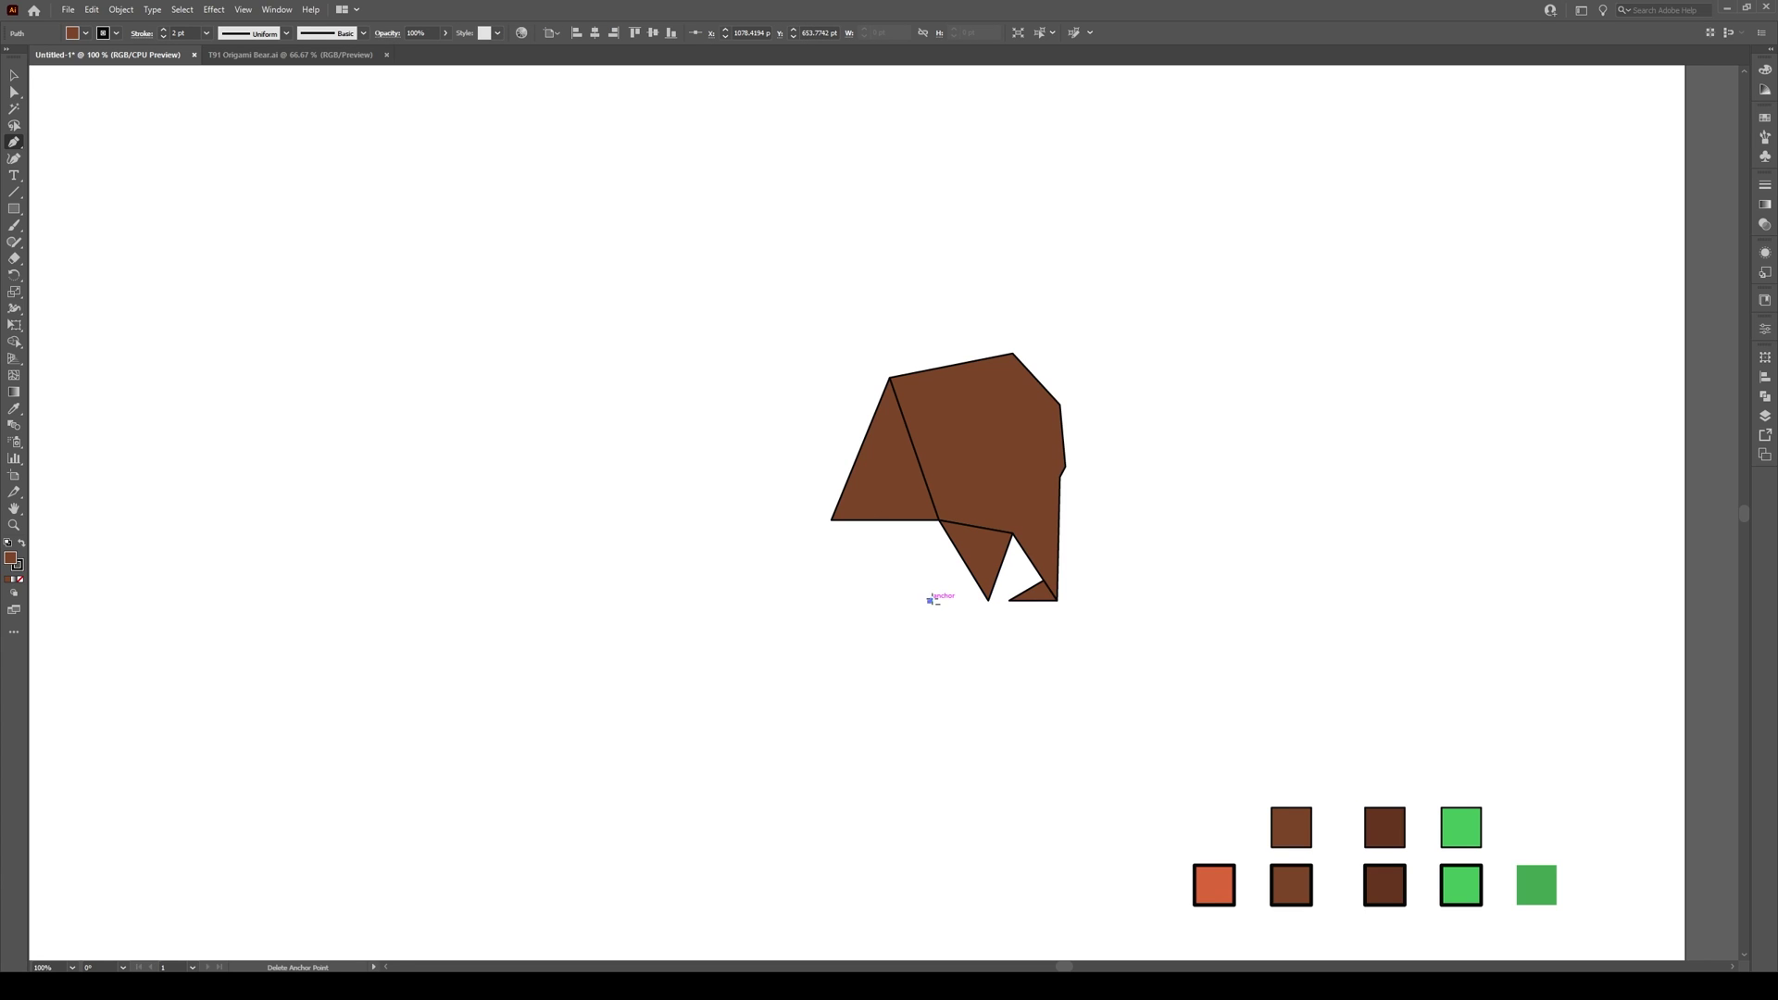
click(975, 576)
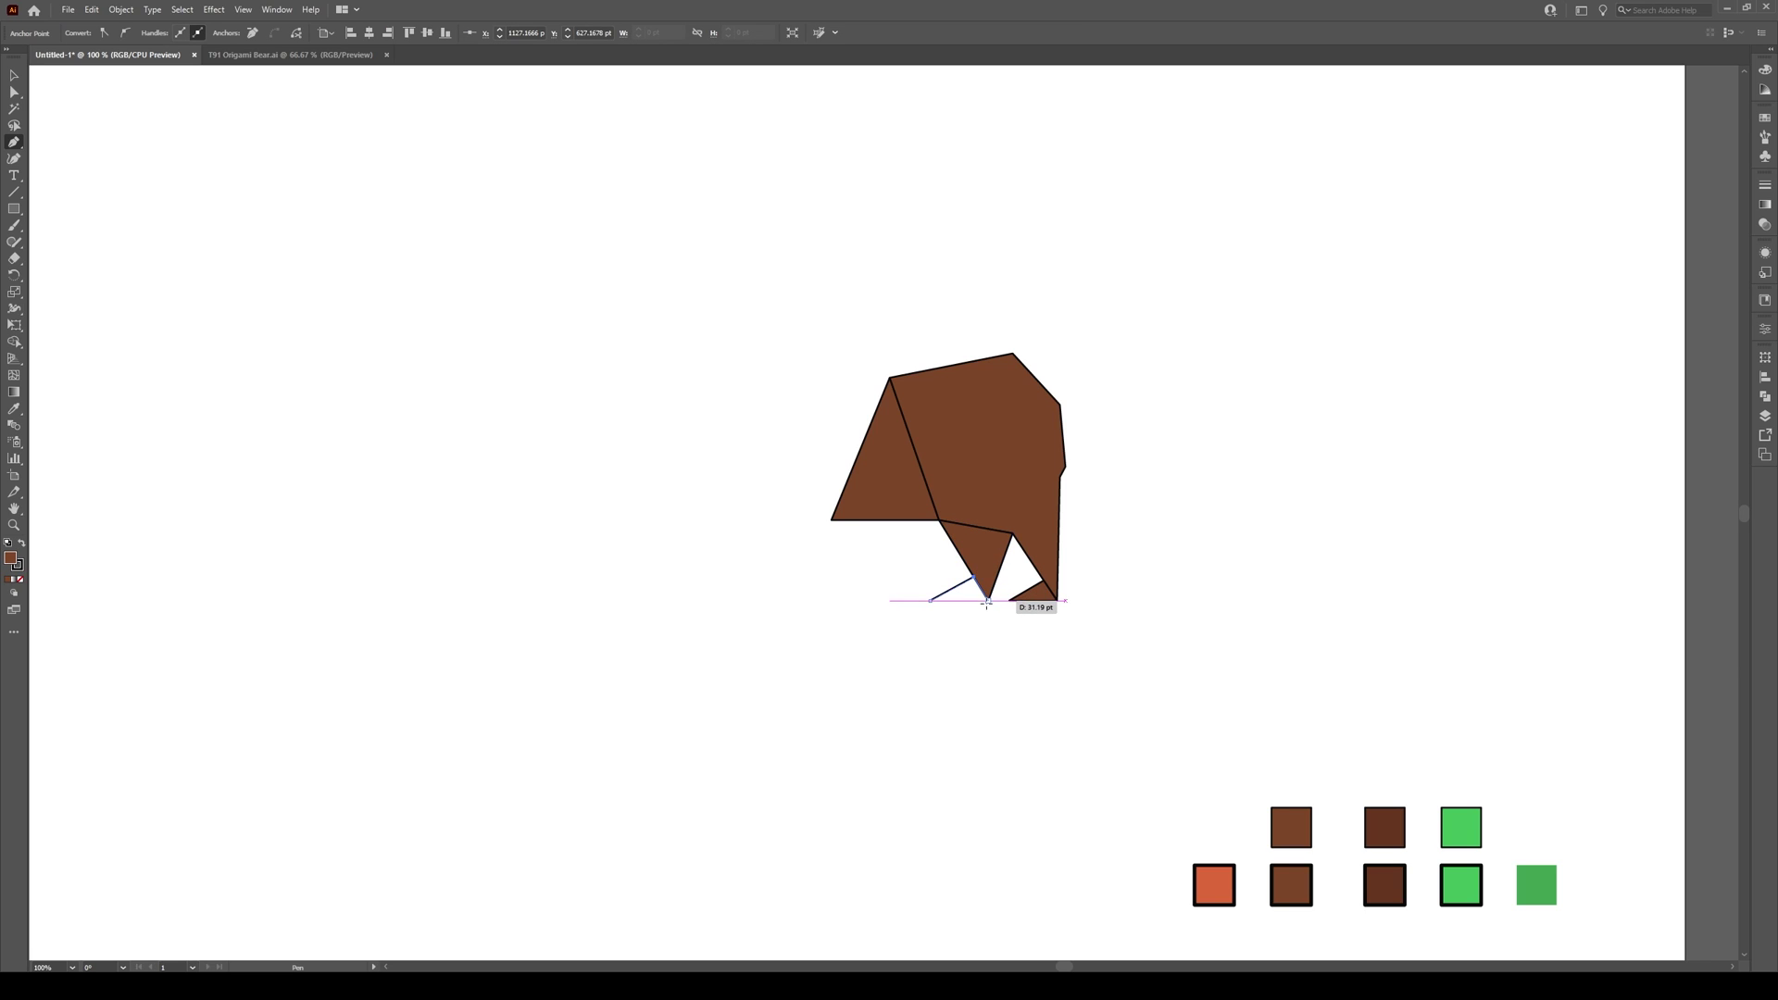
click(987, 600)
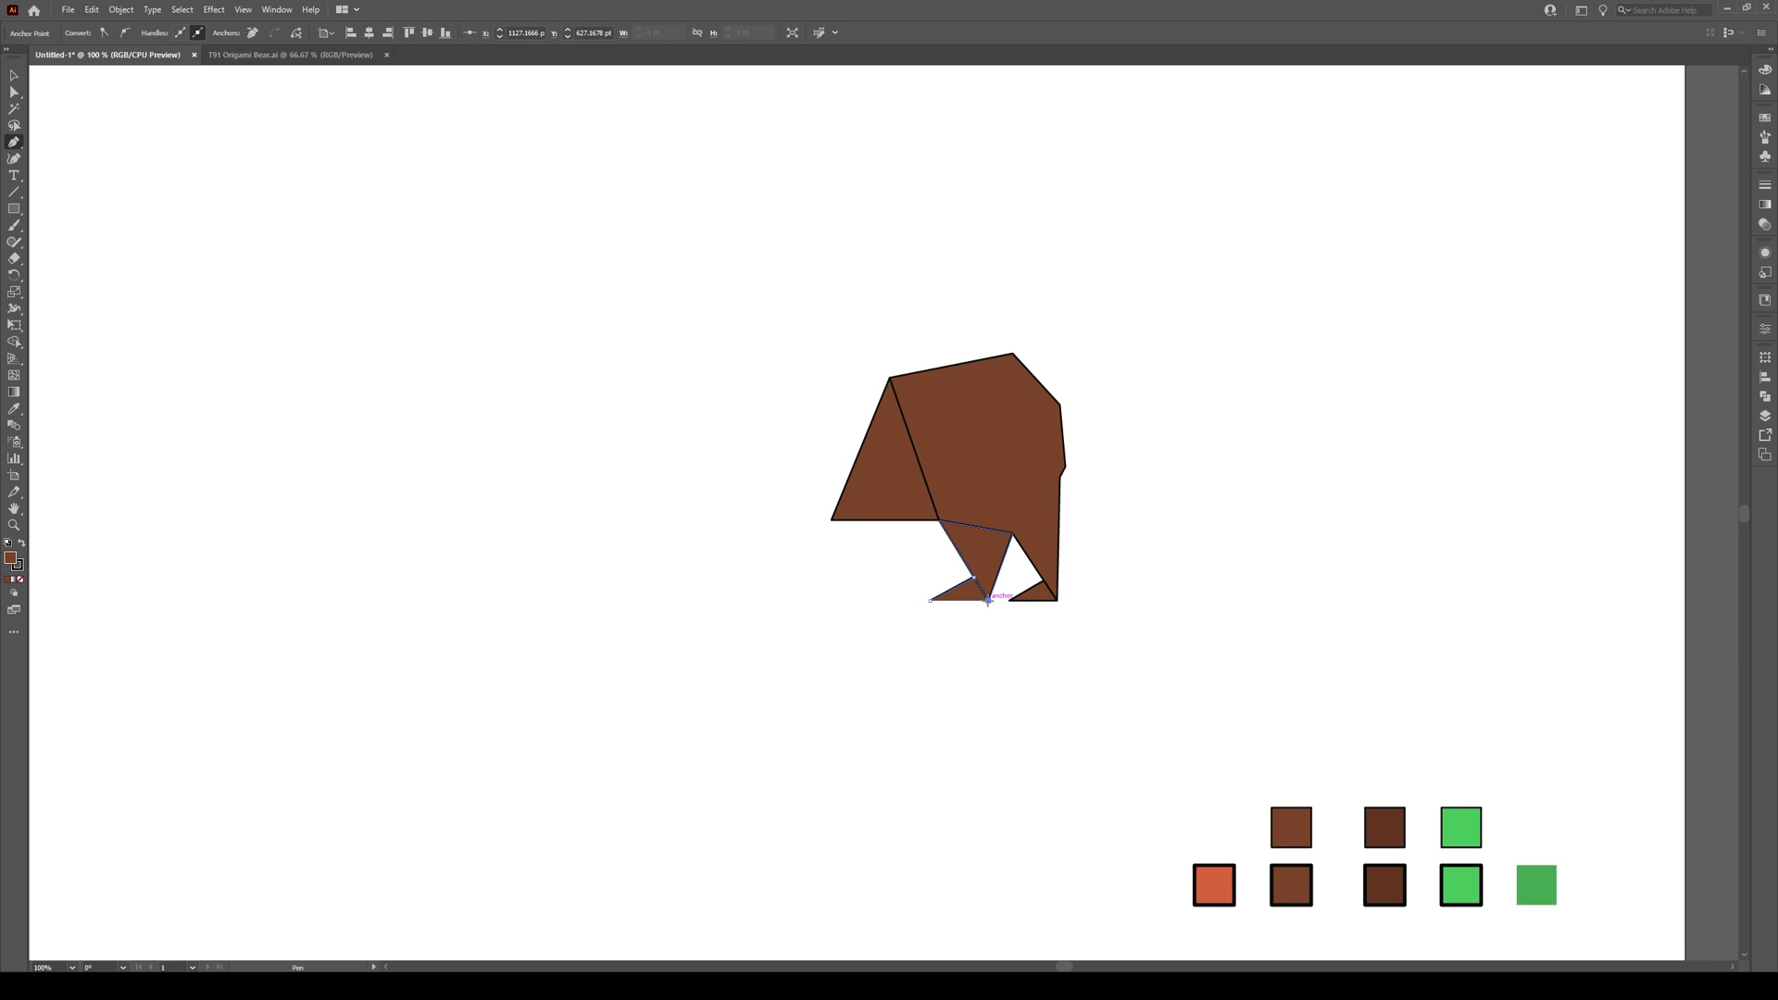
click(931, 600)
Draw a small triangular tail pointing outward from the upper rear edge of the rump
drag(1085, 392, 1060, 404)
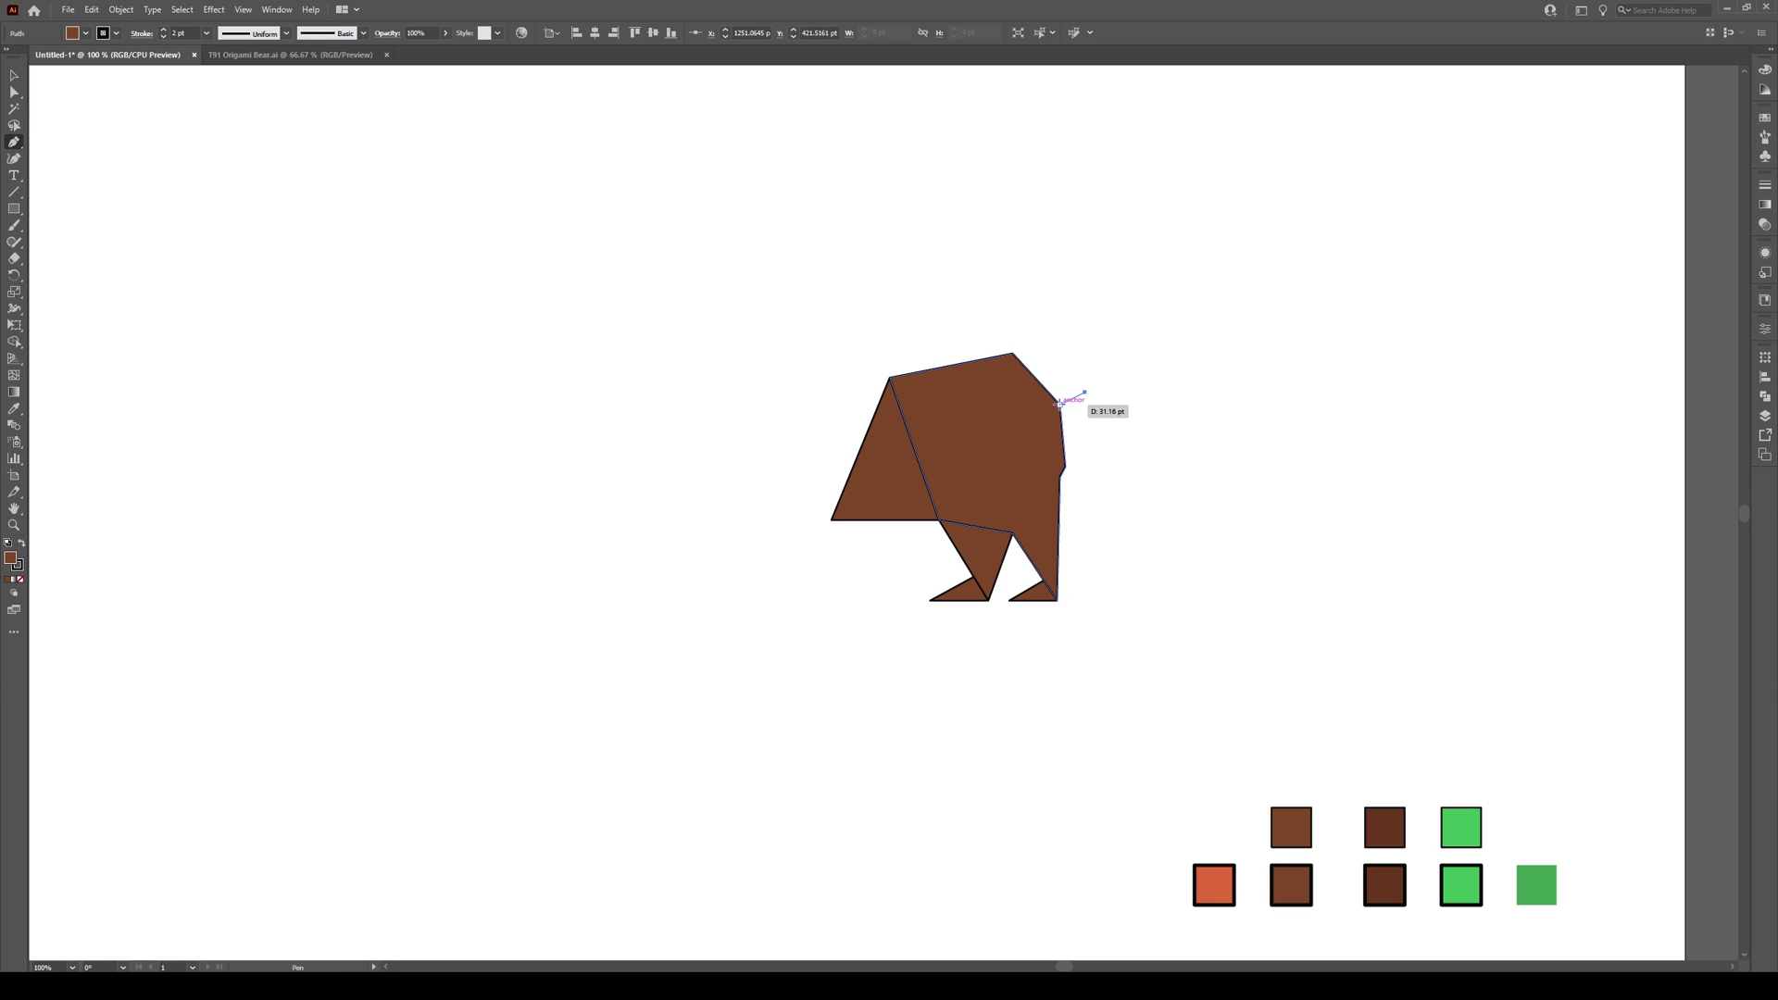
click(1039, 383)
click(1086, 393)
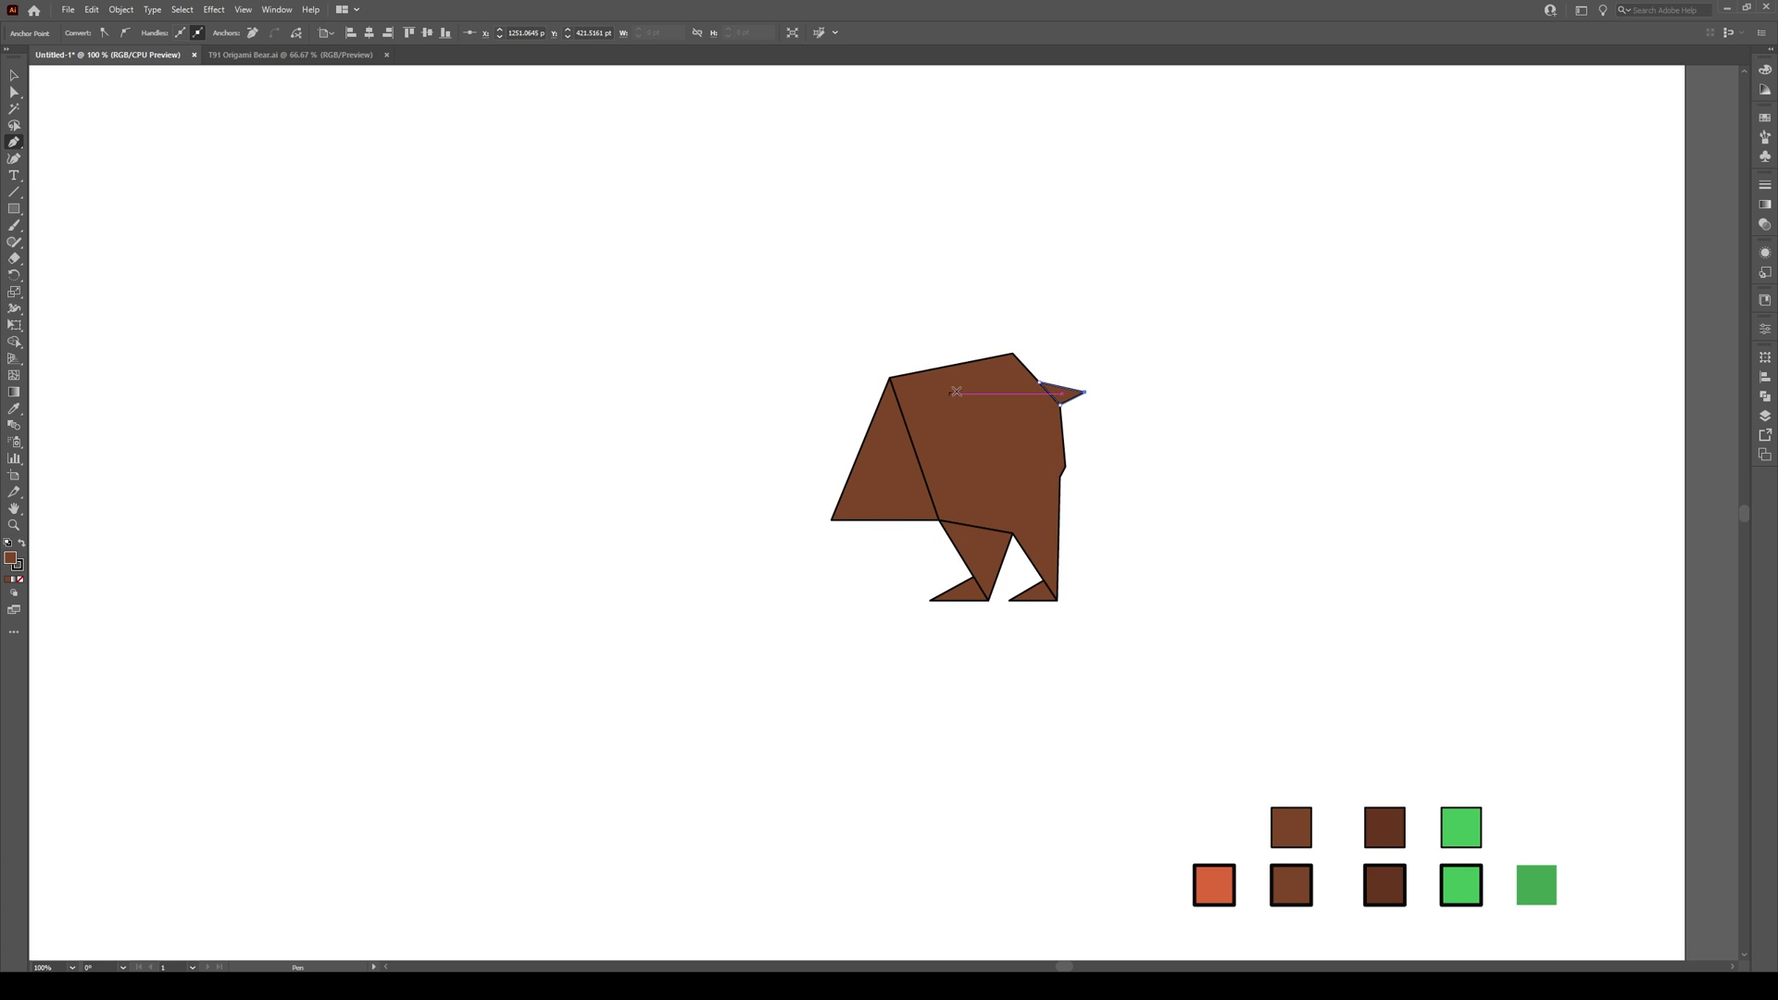
Draw the shoulder and front leg as a five-point polygon about 290 pt tall, sharing the middle triangle's sloping left edge
click(769, 341)
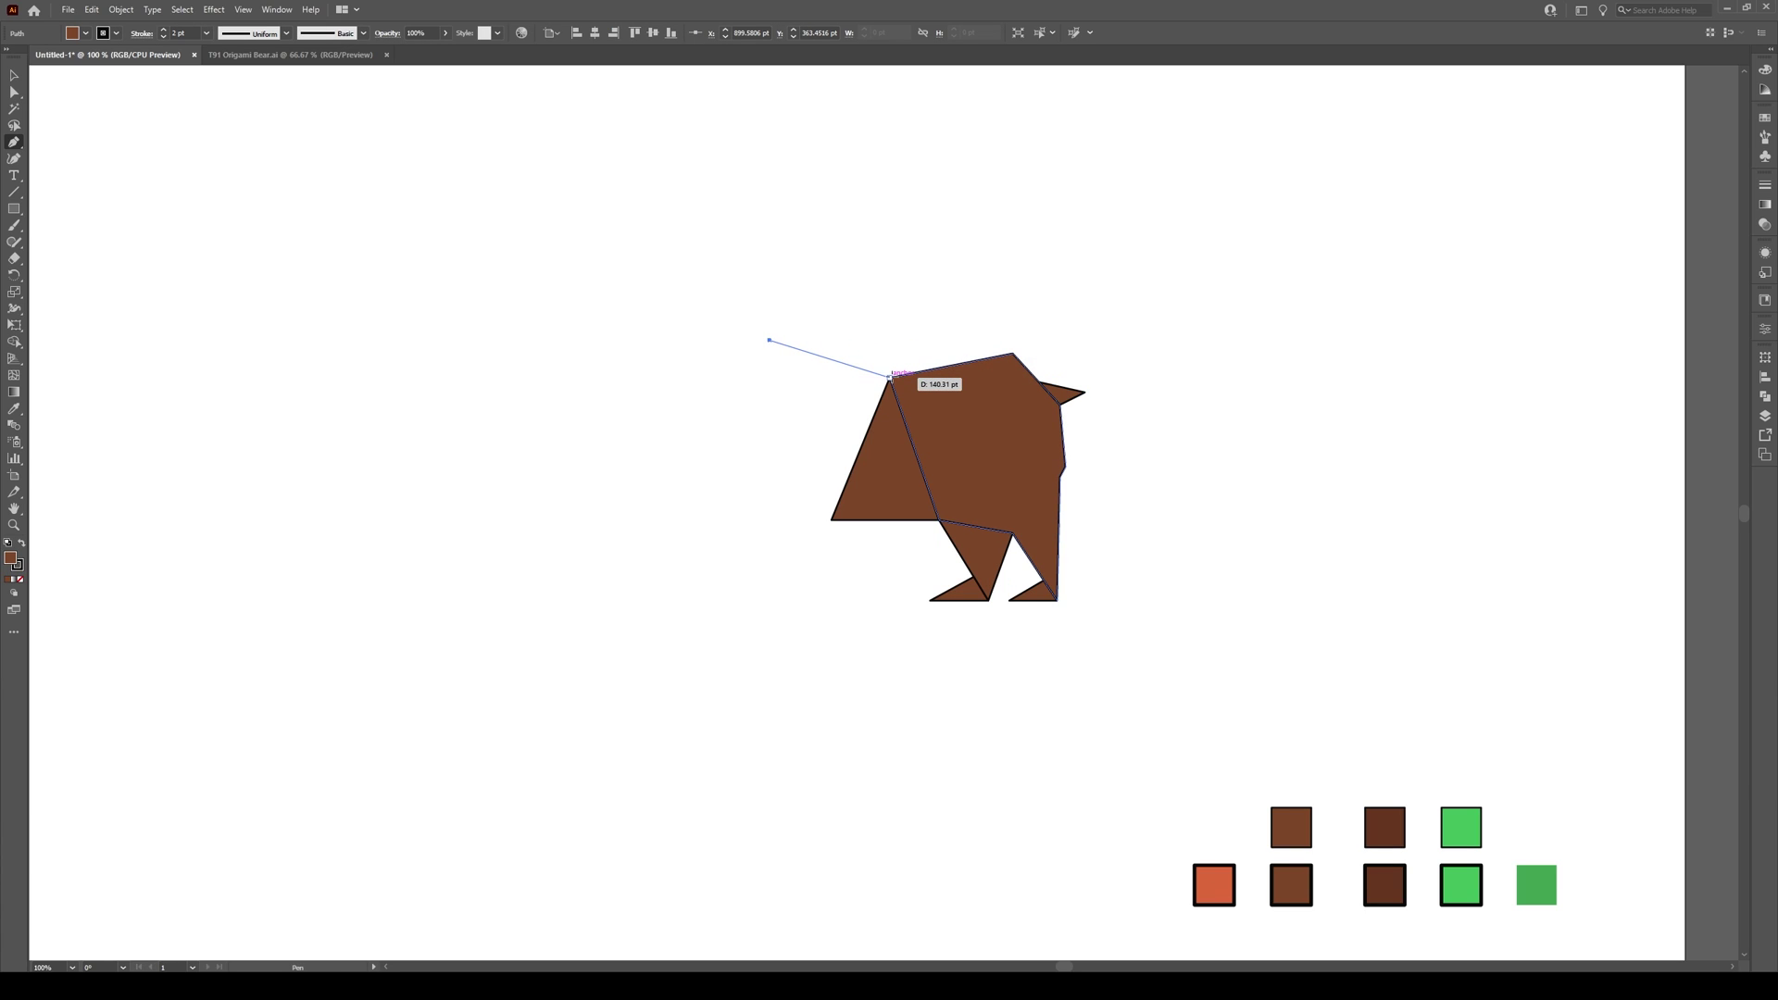
click(891, 377)
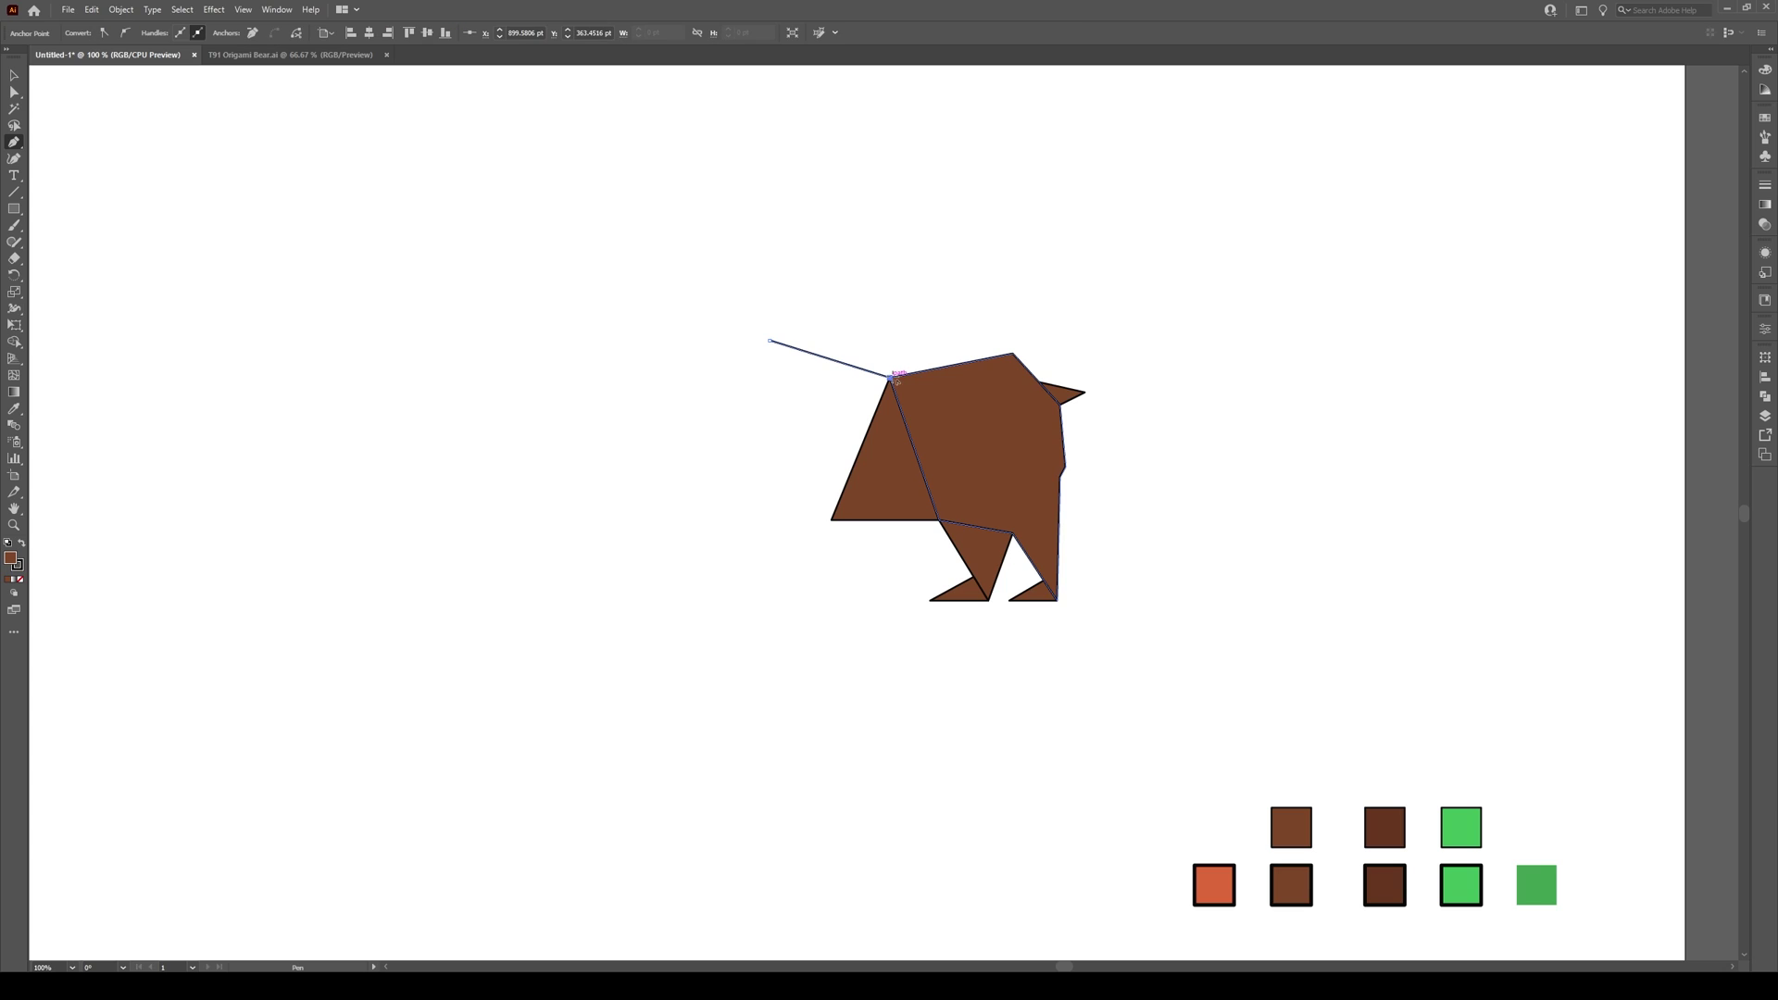
click(830, 519)
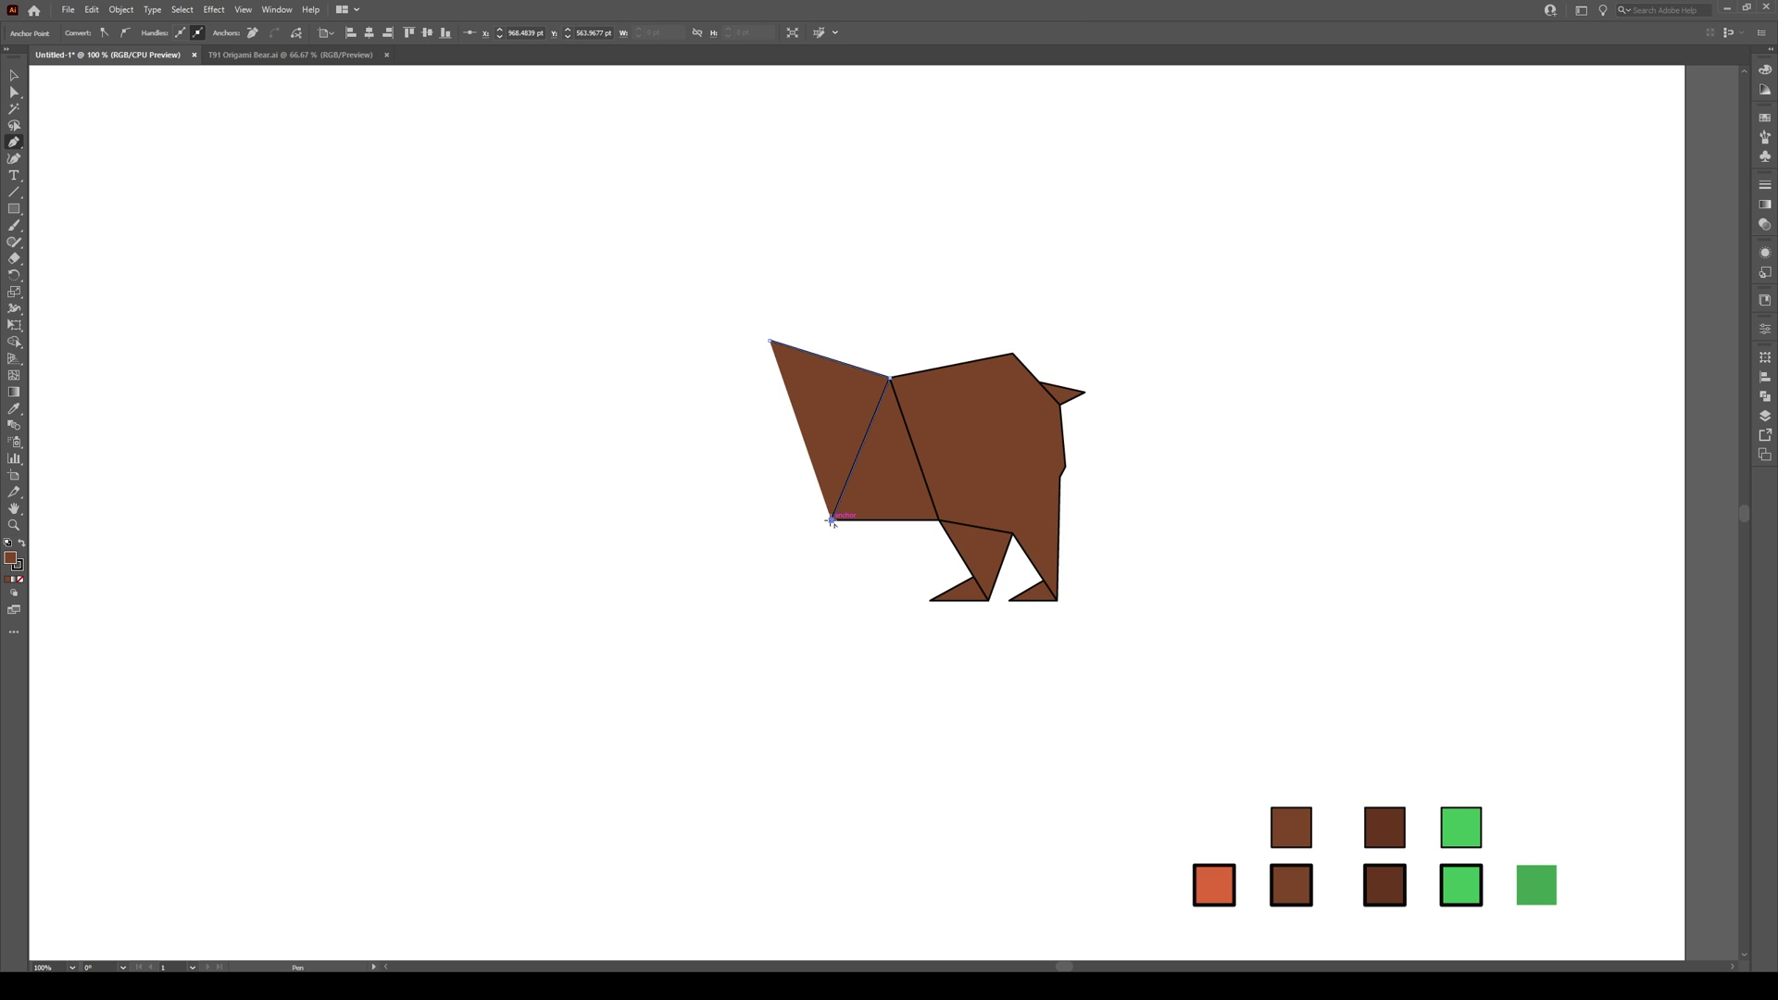
click(786, 601)
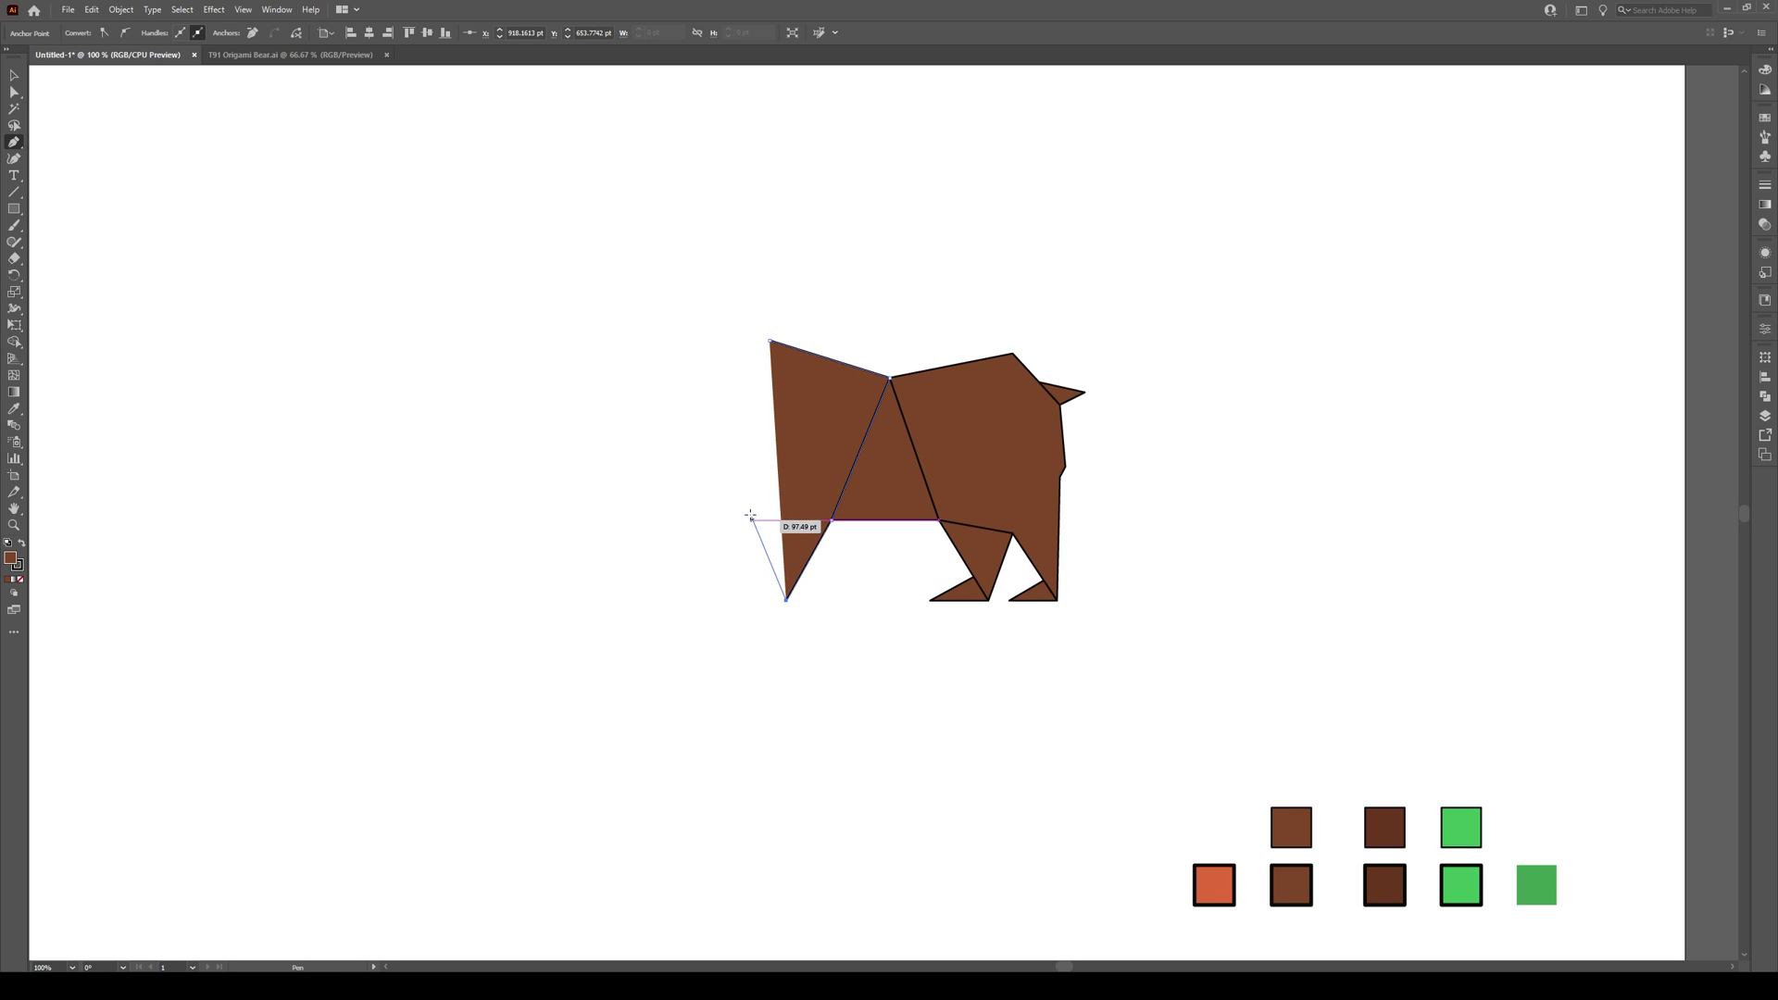
click(723, 442)
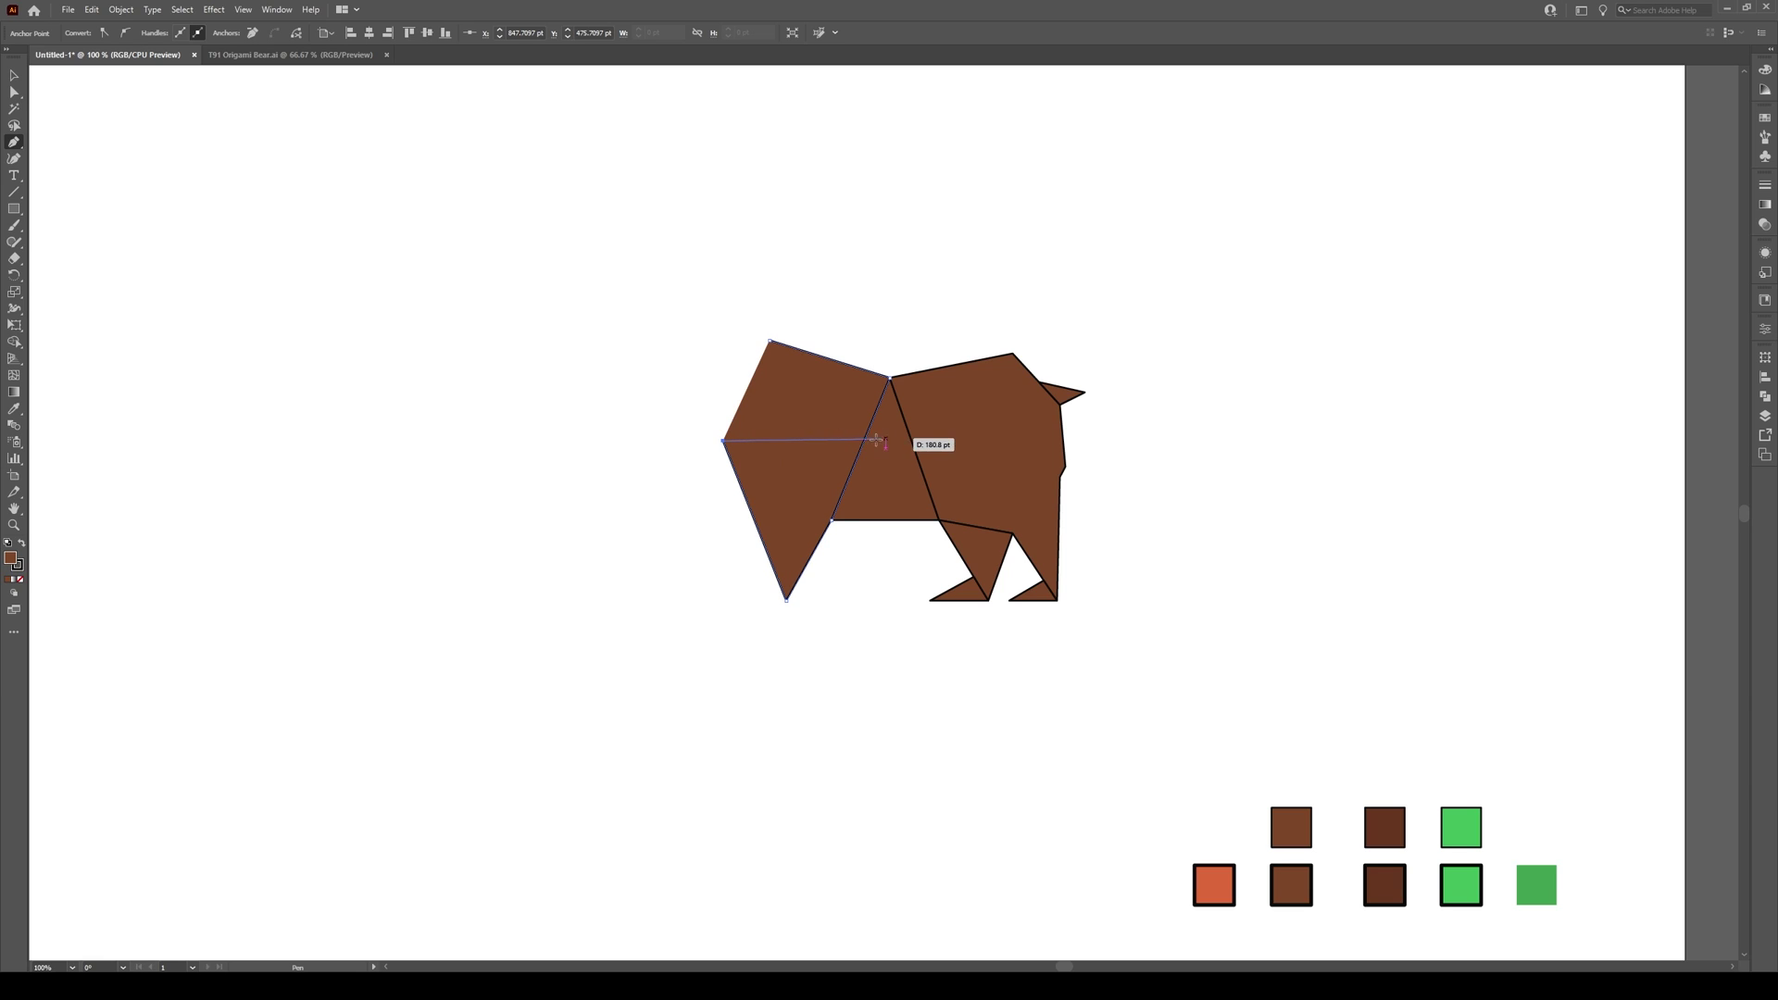
click(770, 341)
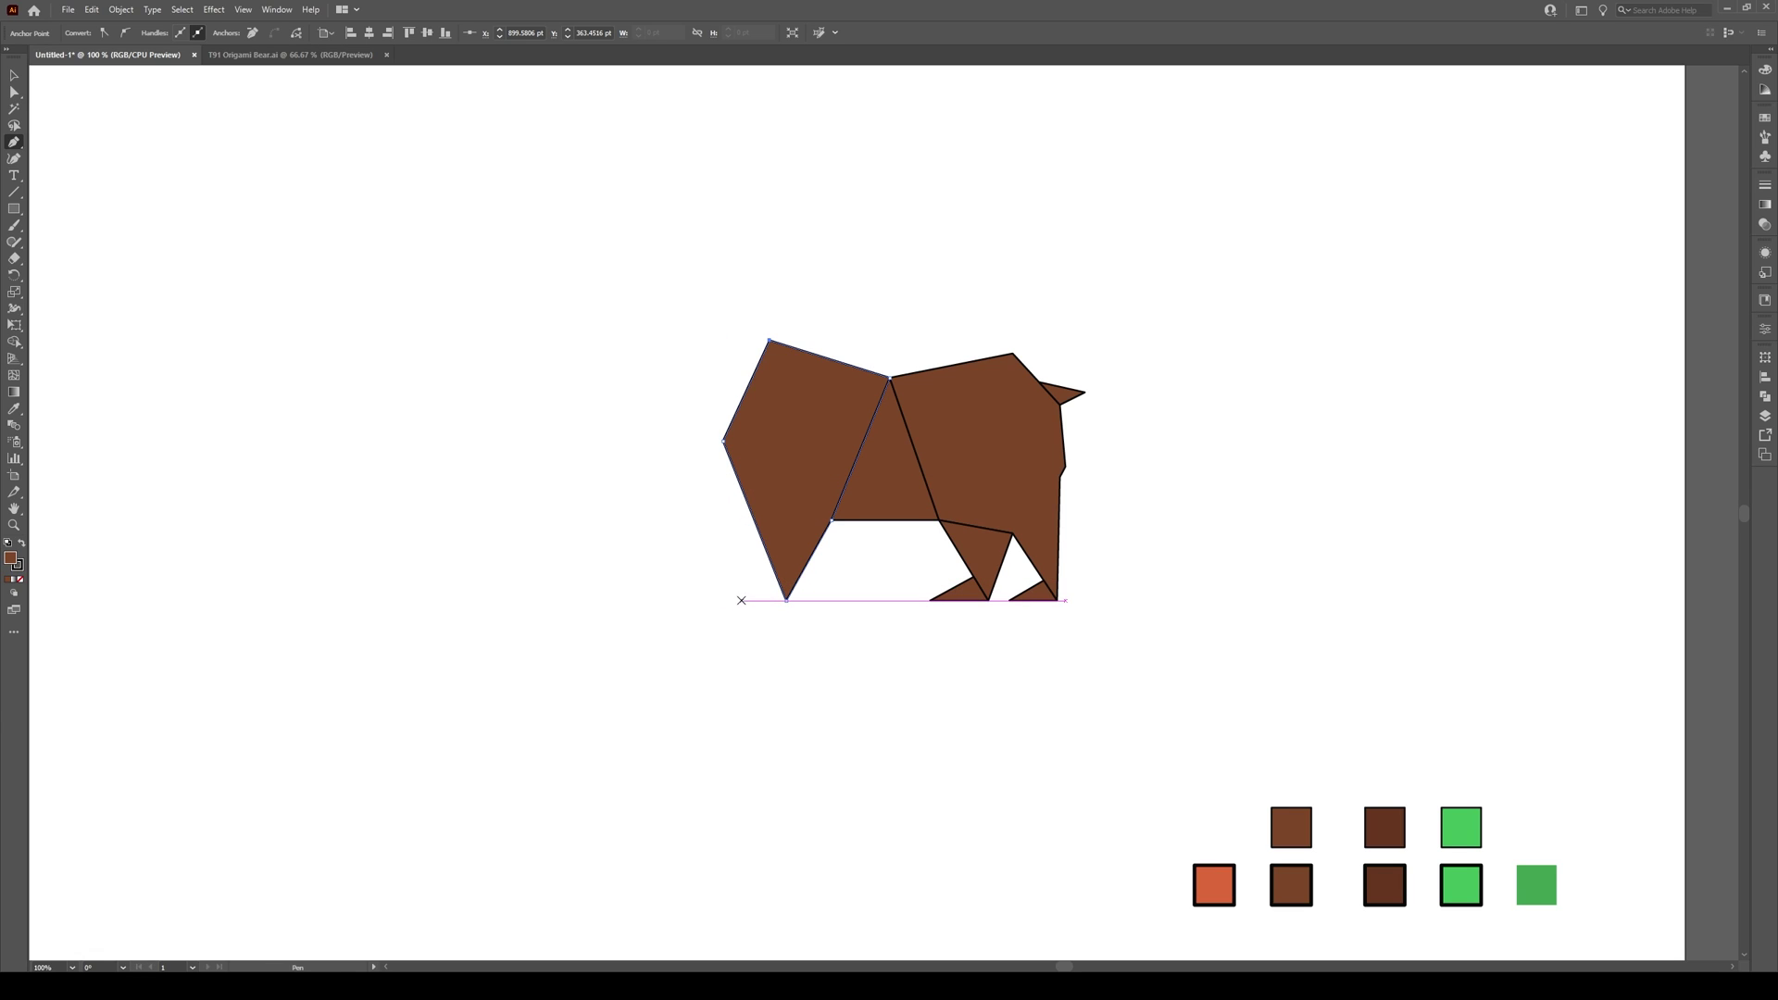
Draw a triangular foot about 57 pt wide pointing left from the tip of the front leg
click(736, 600)
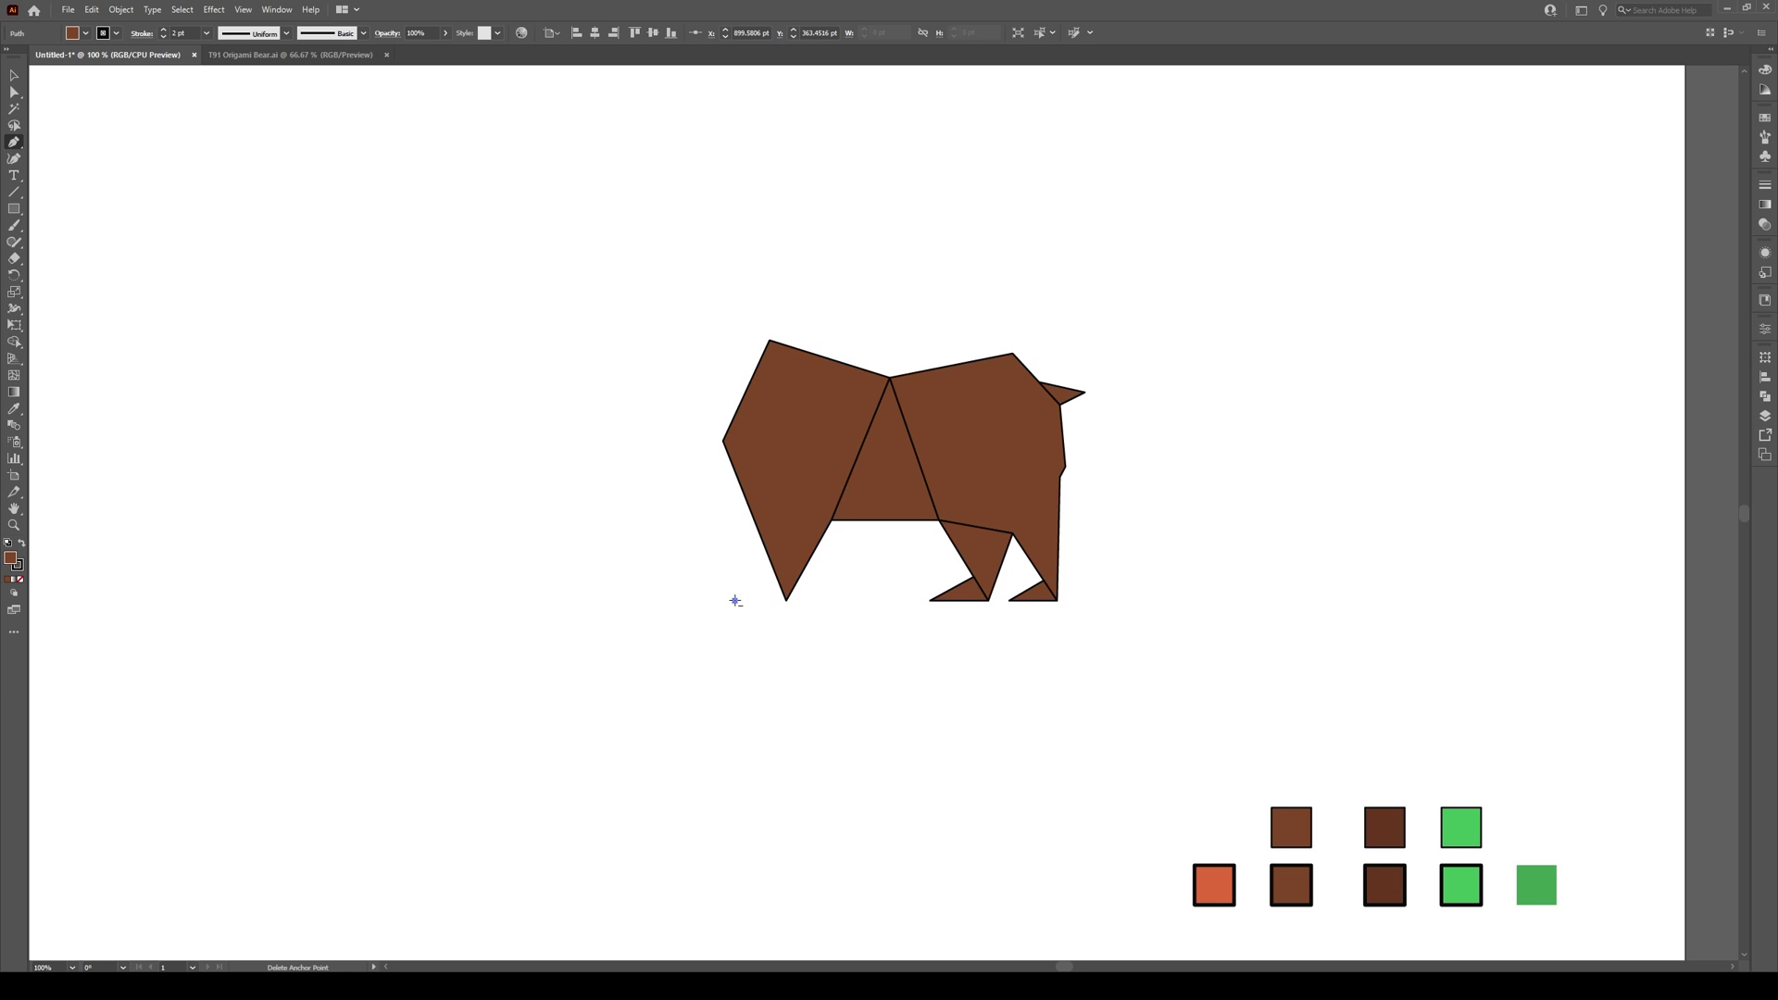
click(778, 576)
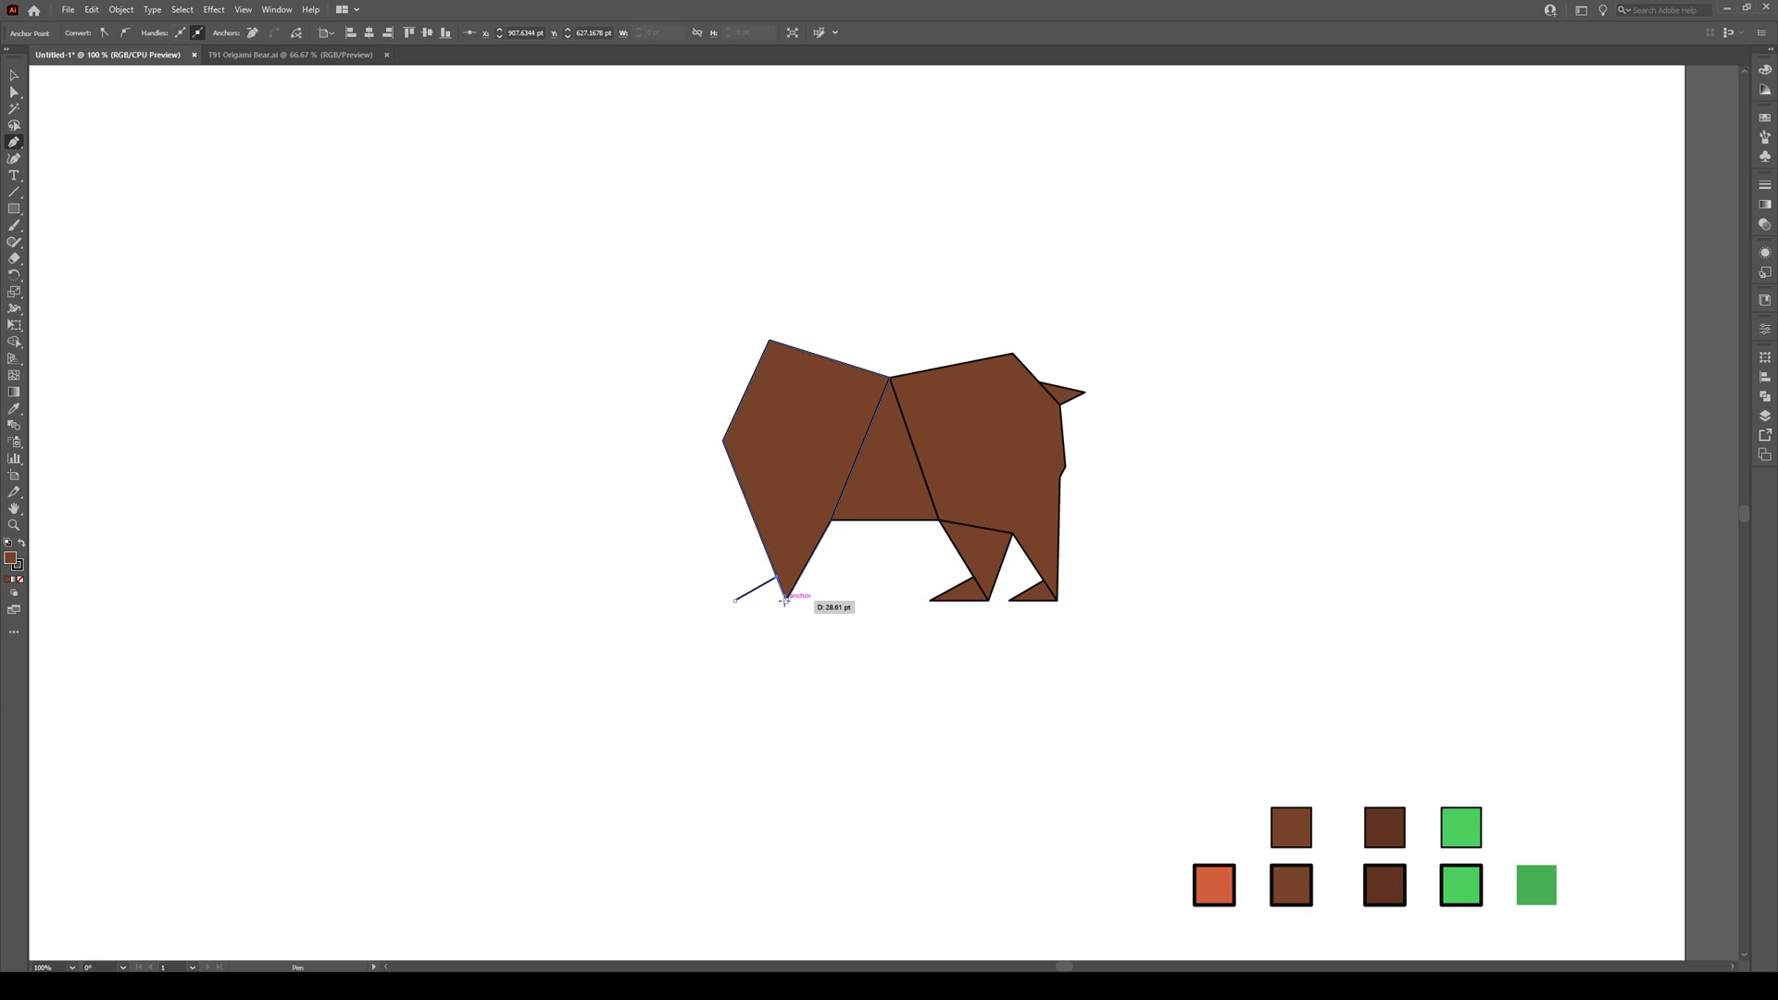
click(787, 600)
click(736, 600)
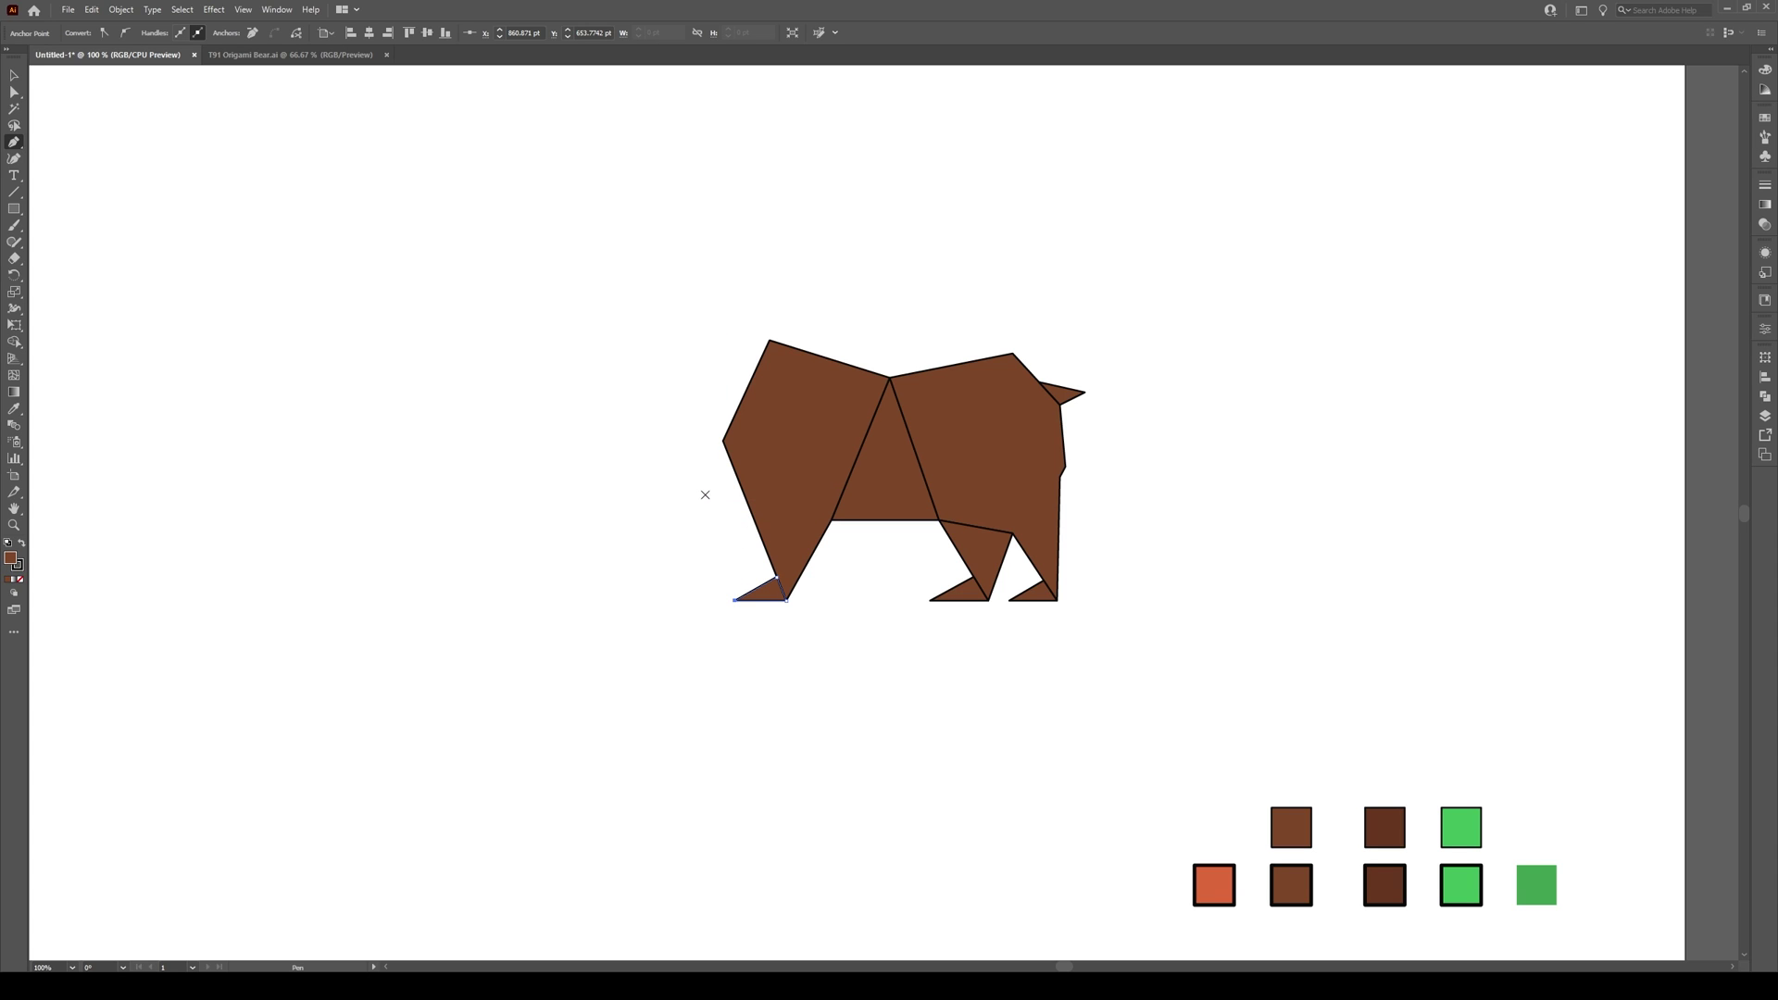
Draw the upper part of the raised front leg as a four-sided shape attached to the front edge of the chest
click(705, 494)
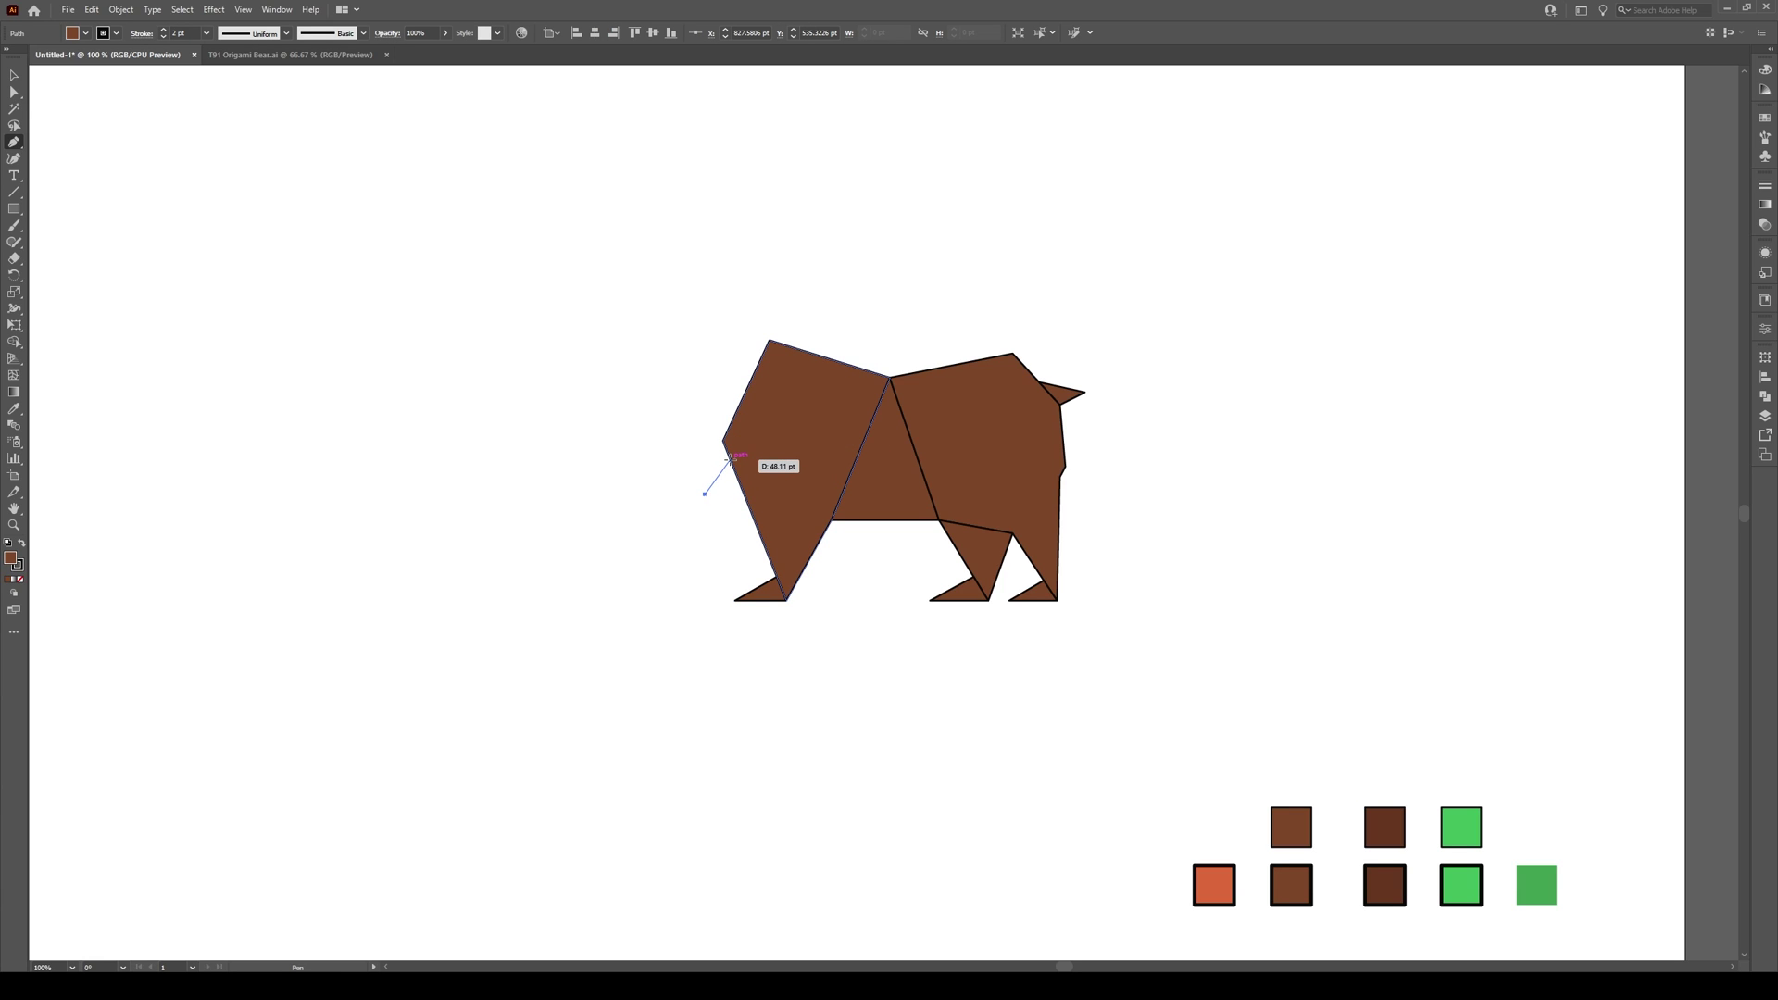
click(730, 458)
click(752, 514)
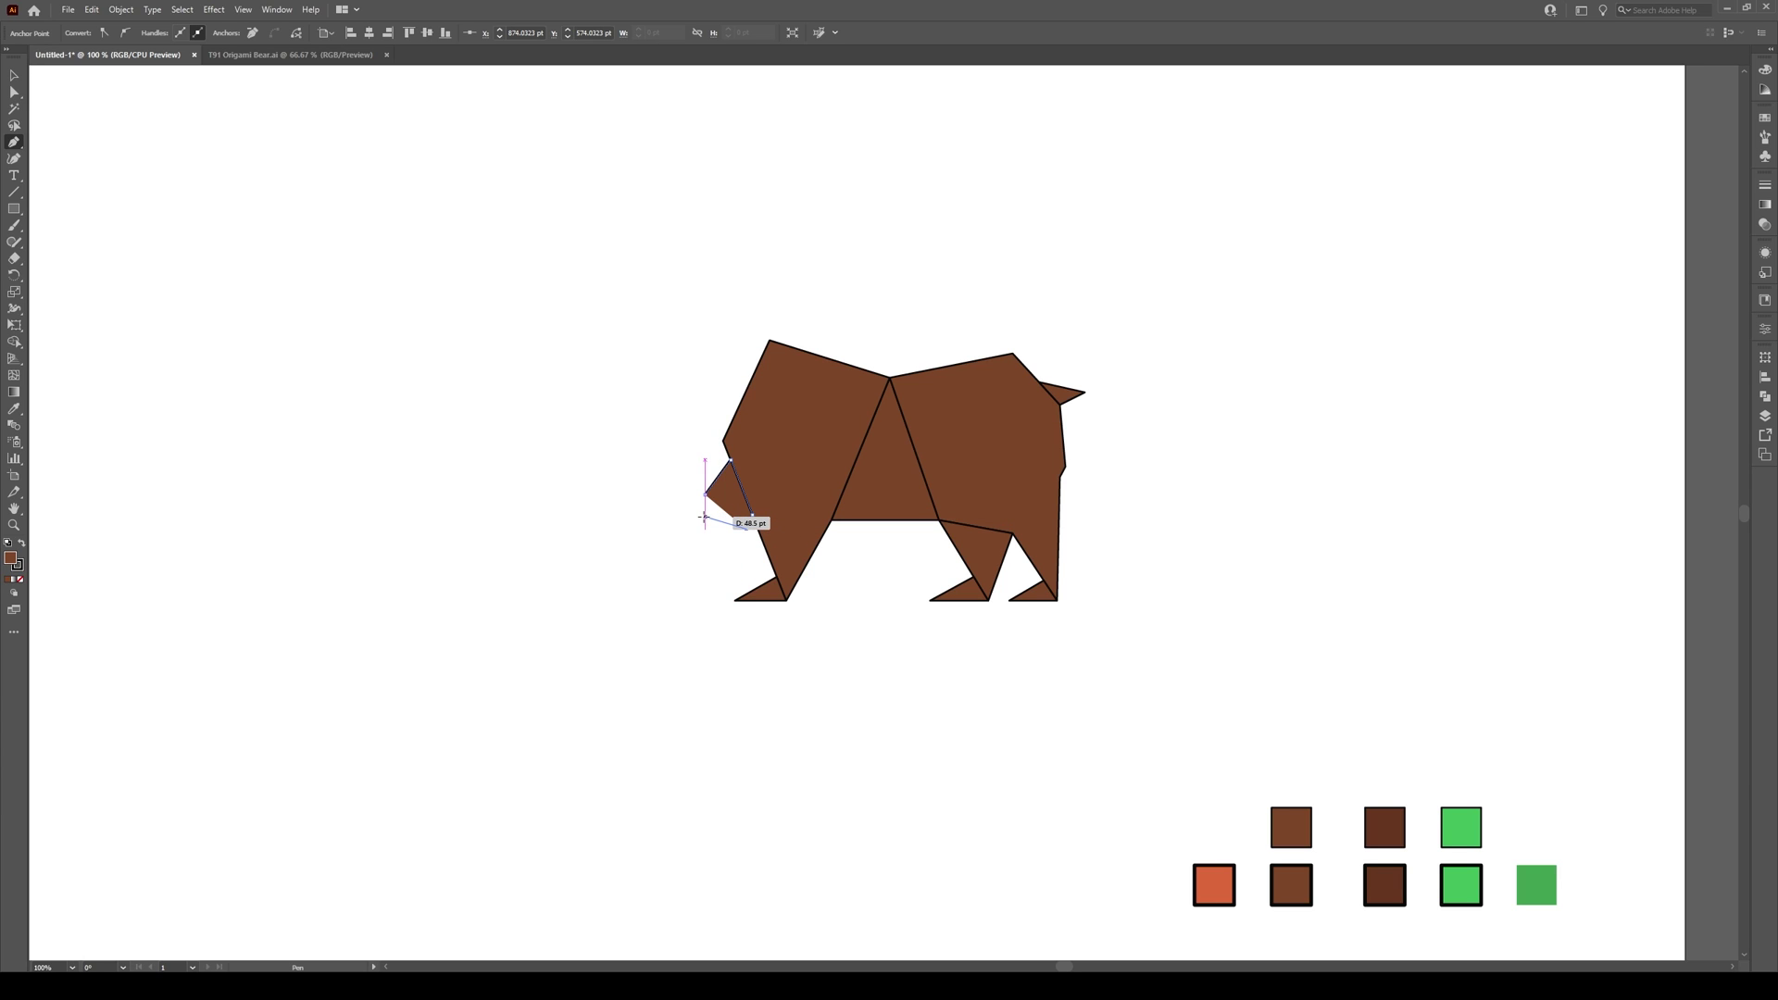
click(704, 515)
Draw the lower part of the raised front leg as a five-sided shape sharing the upper part's bottom edge
click(718, 557)
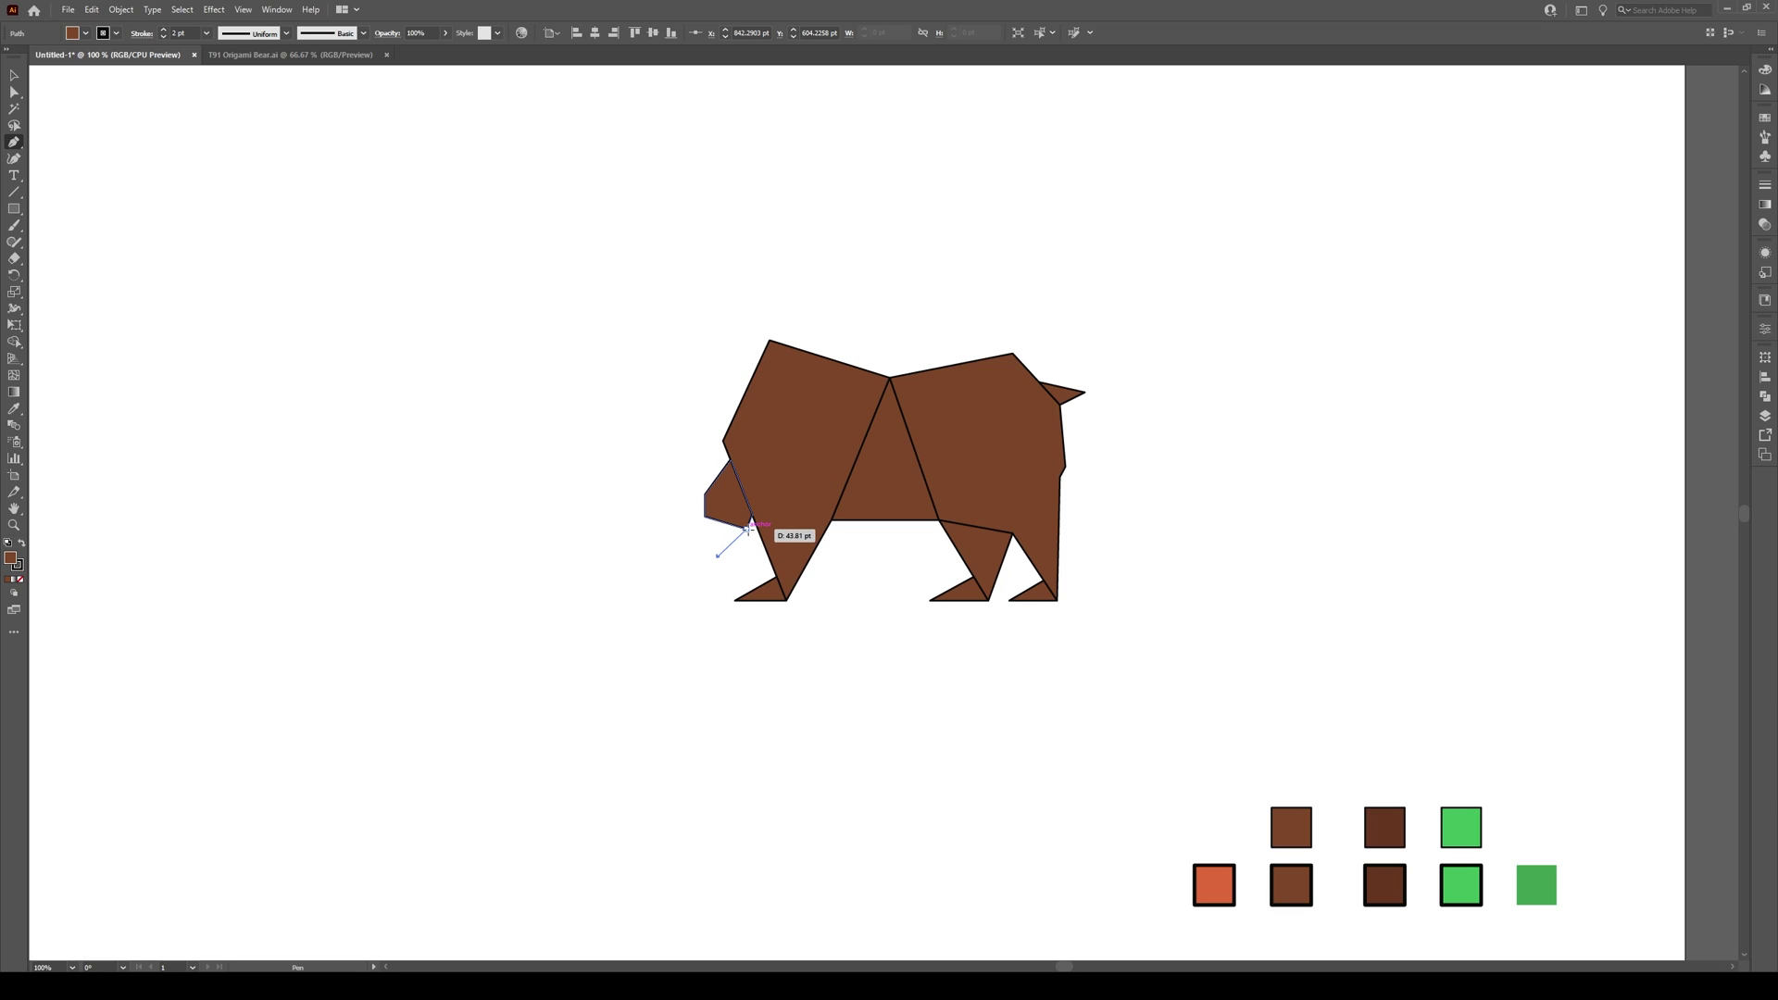
click(748, 529)
click(705, 515)
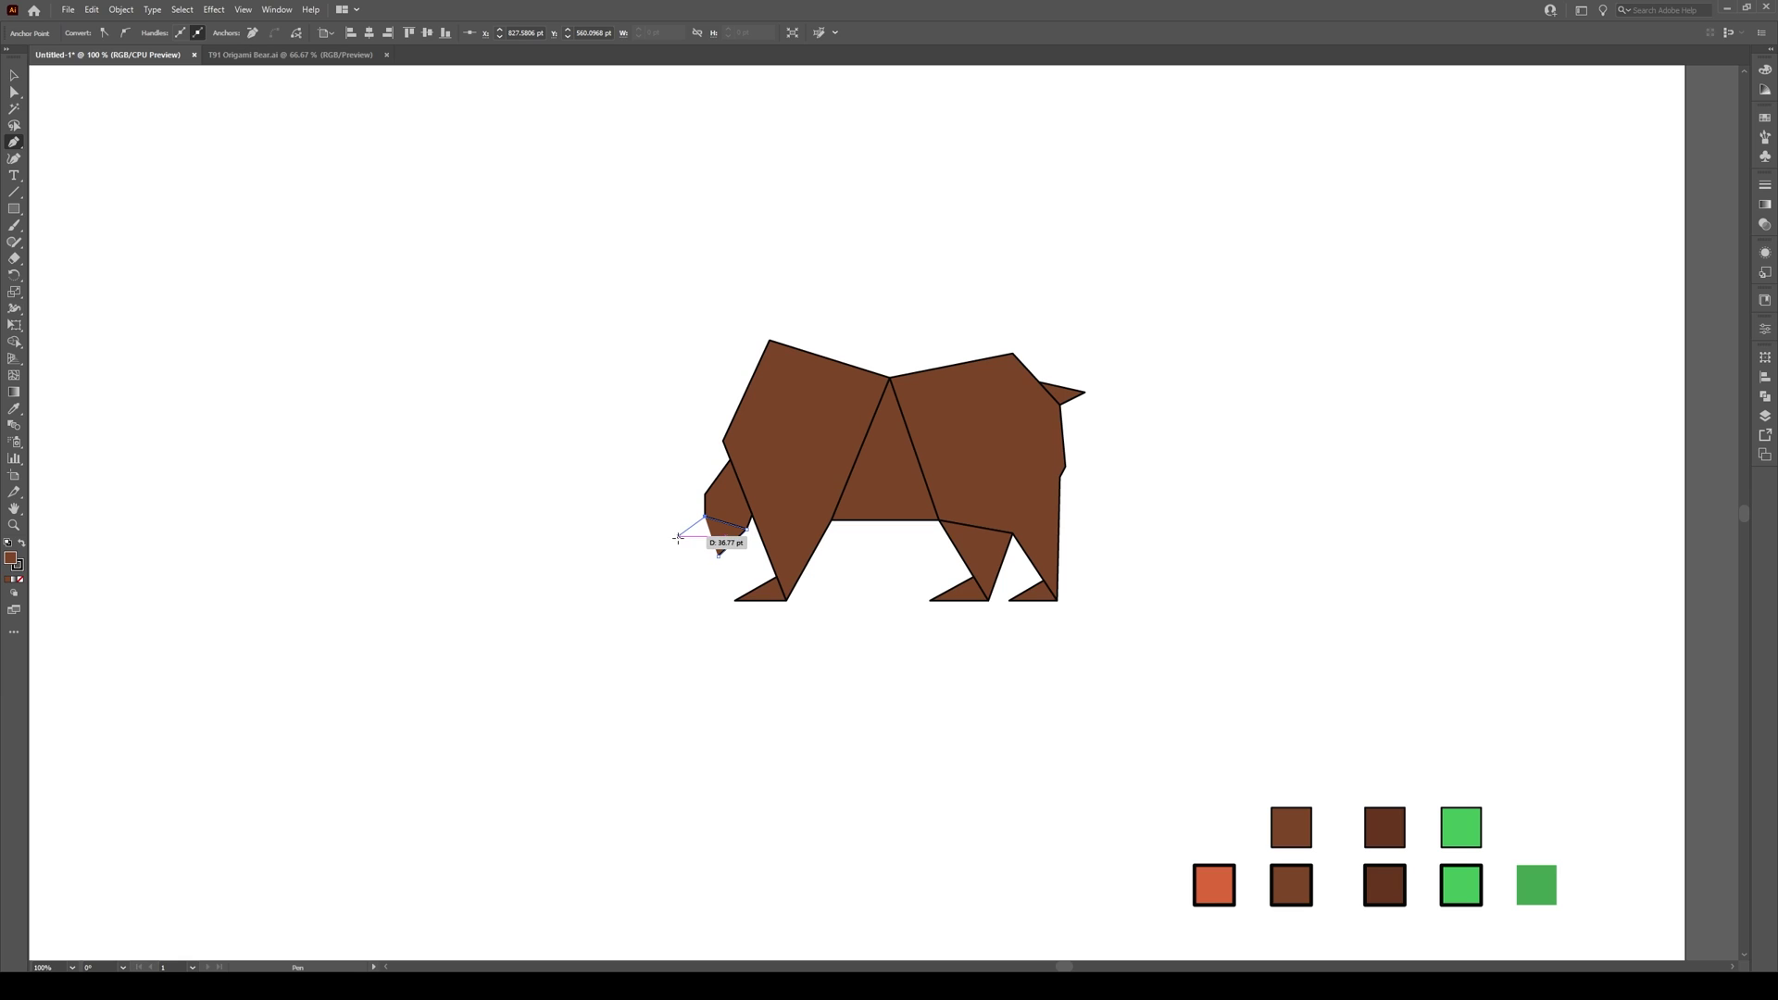
click(680, 539)
click(684, 555)
click(719, 556)
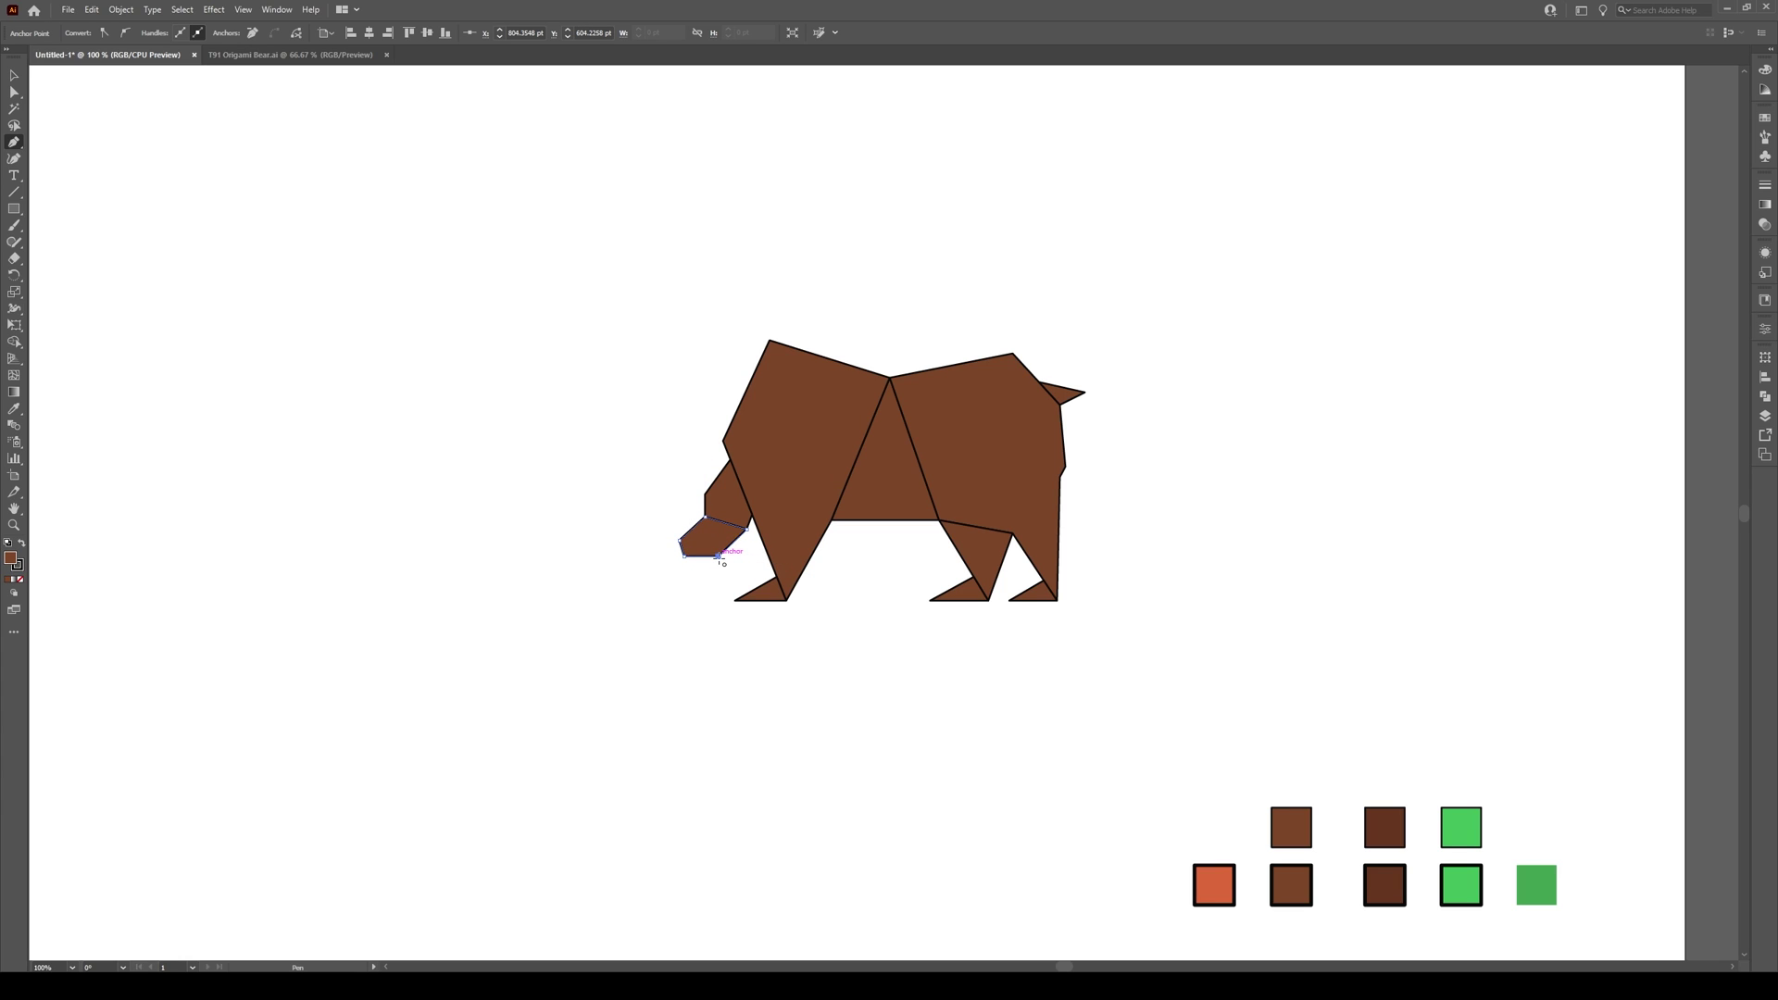
Draw a small triangular foot pointing down and left from the end of the raised front leg
click(662, 575)
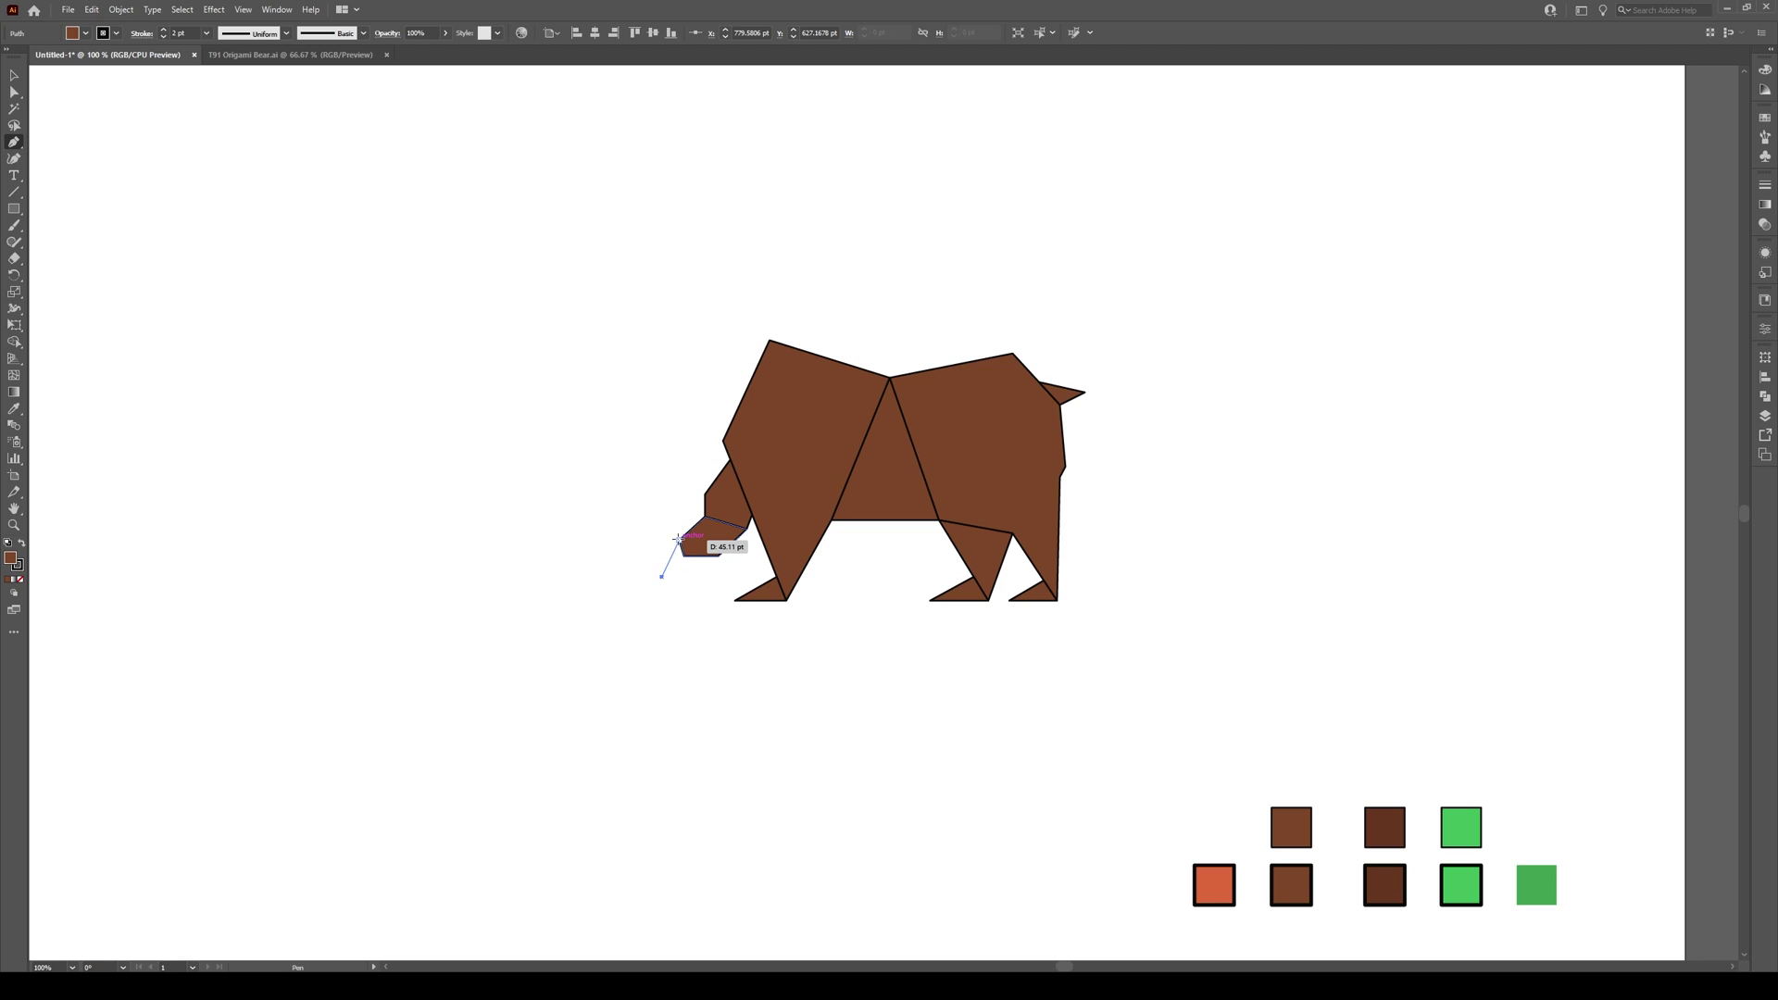
click(679, 538)
click(683, 556)
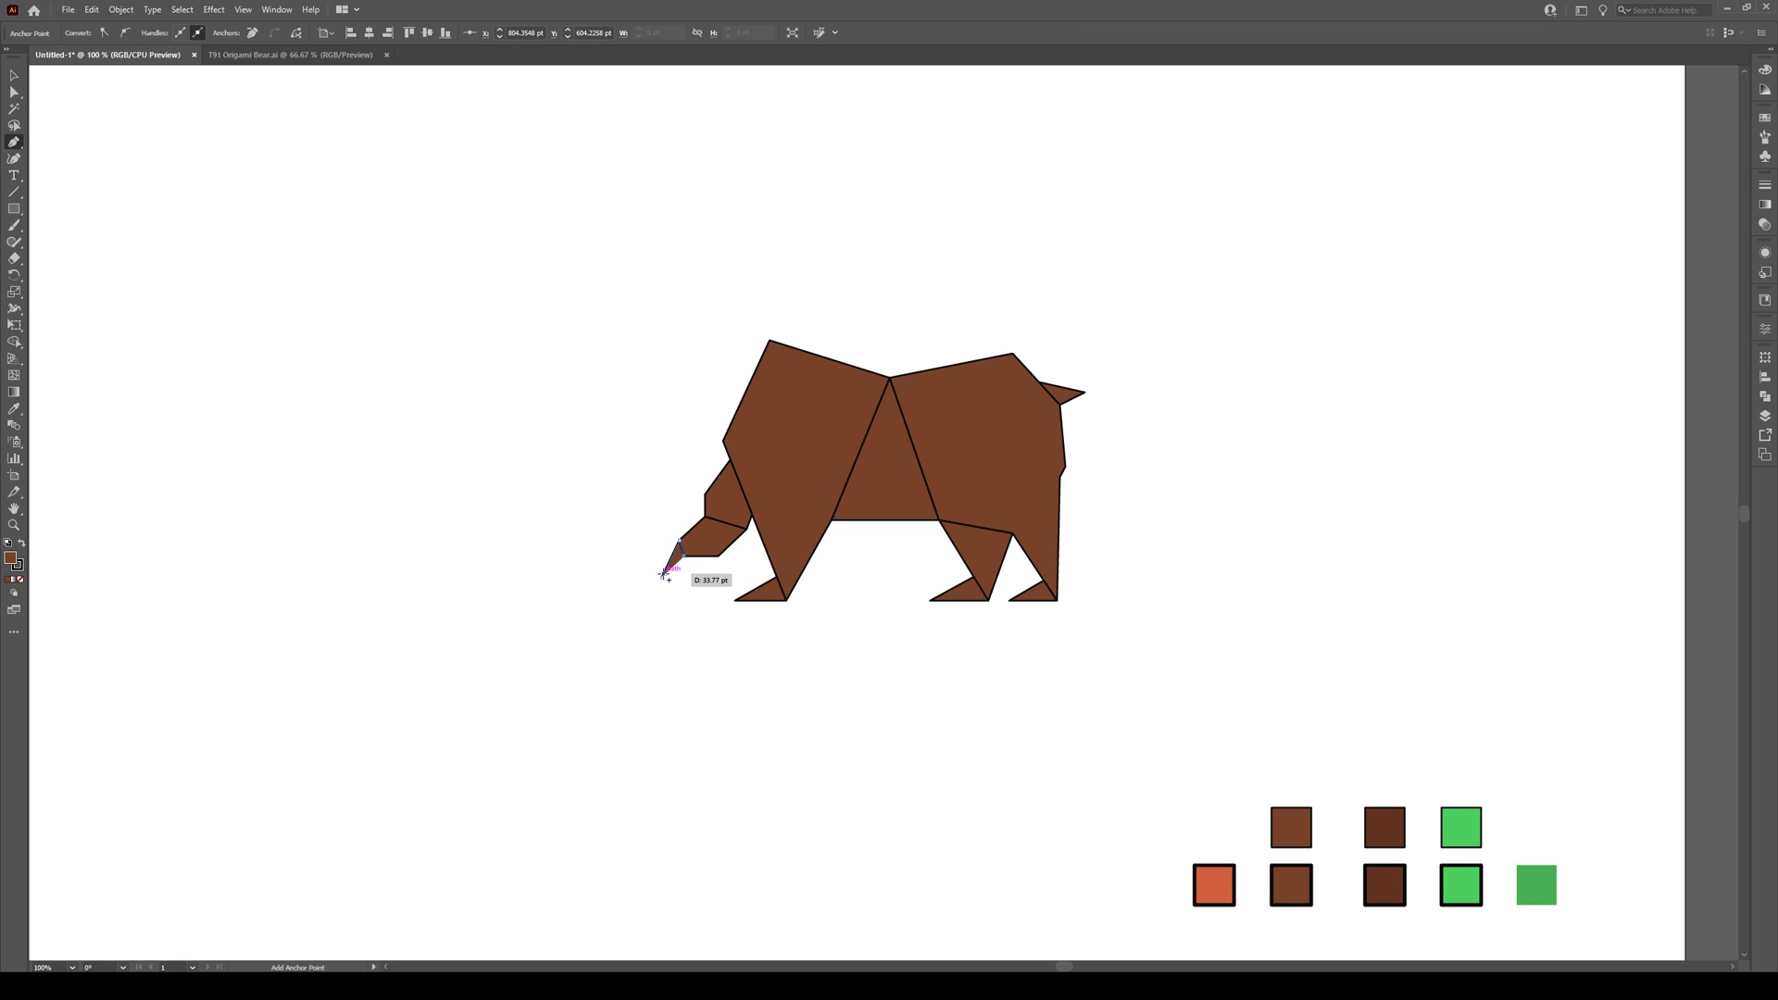
click(663, 575)
Draw the neck as a four-sided shape in front of the chest, with its rear edge along the shoulder about 115 pt long
click(691, 444)
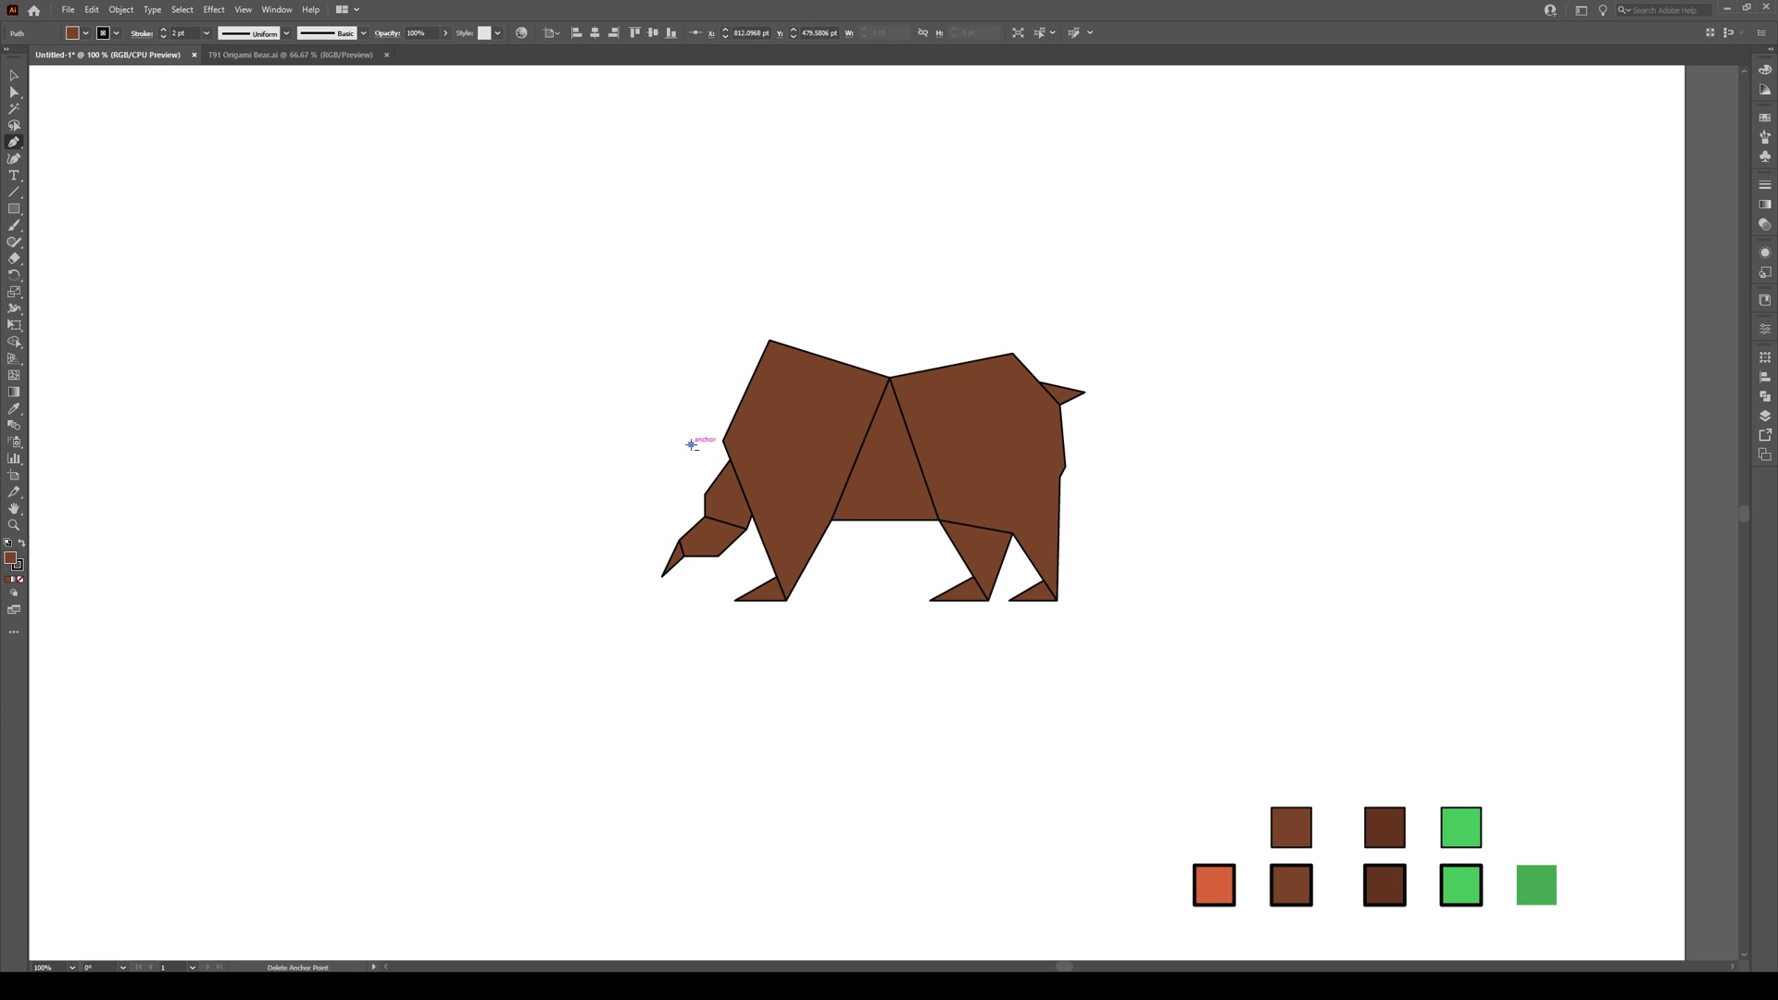
click(700, 366)
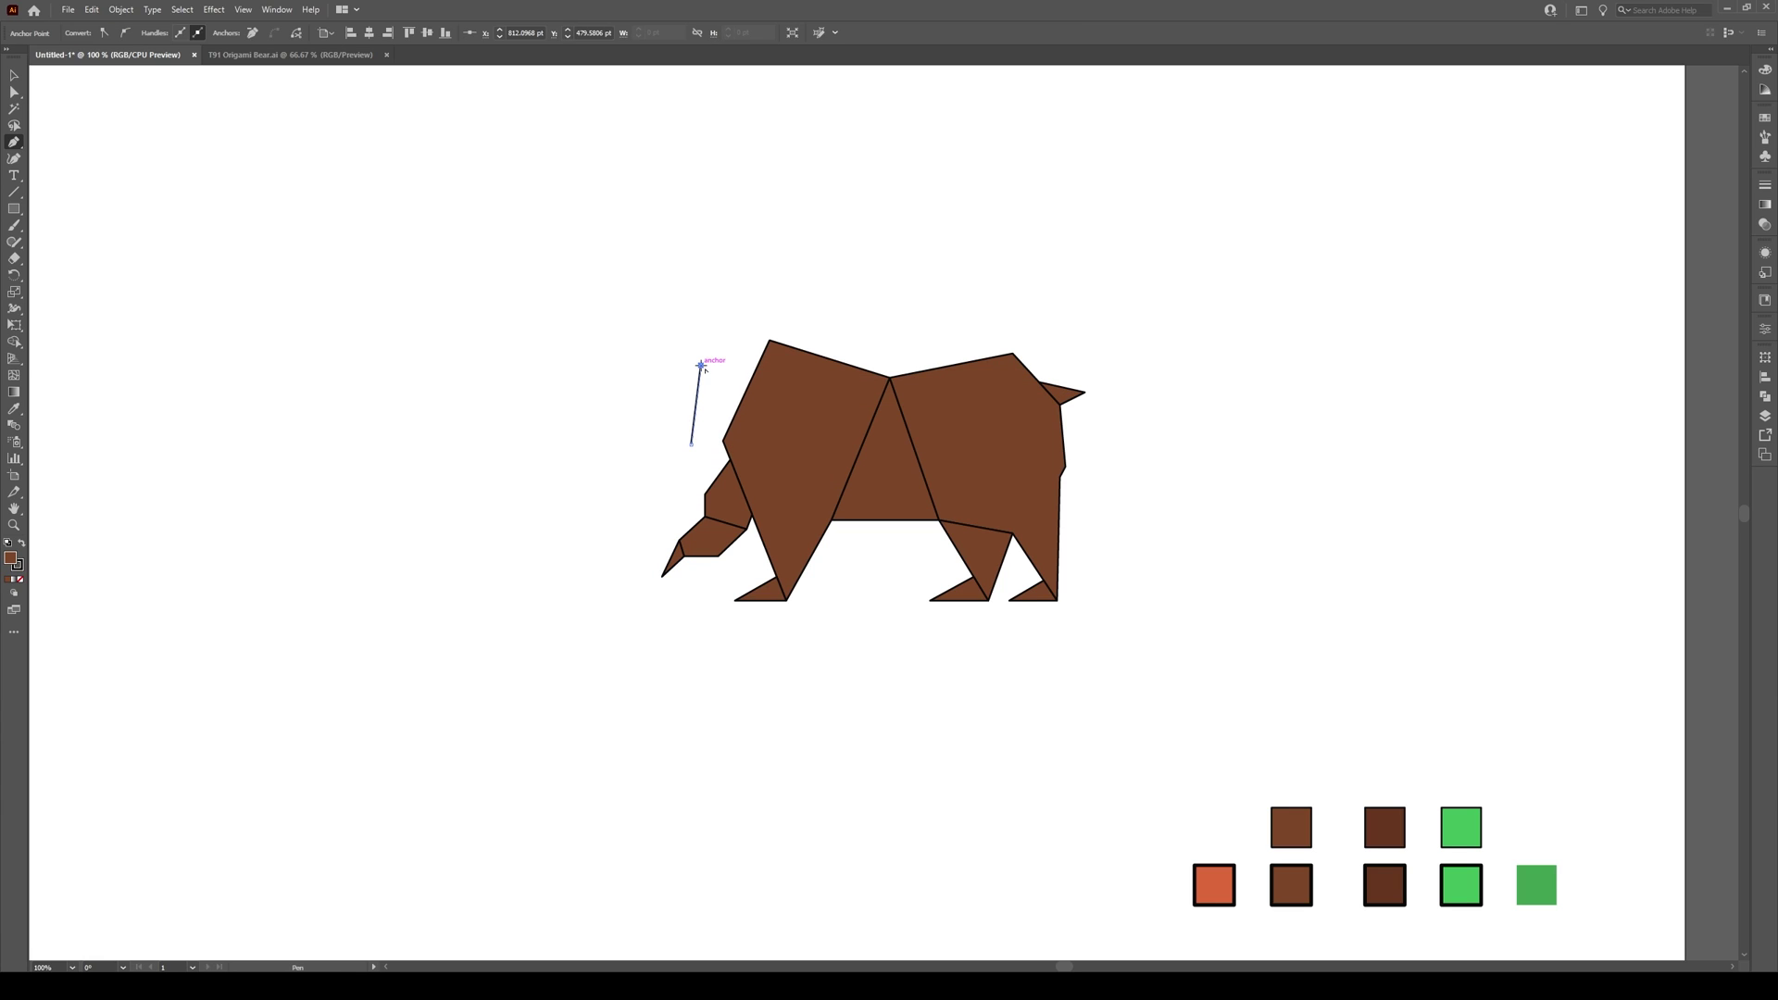
click(768, 344)
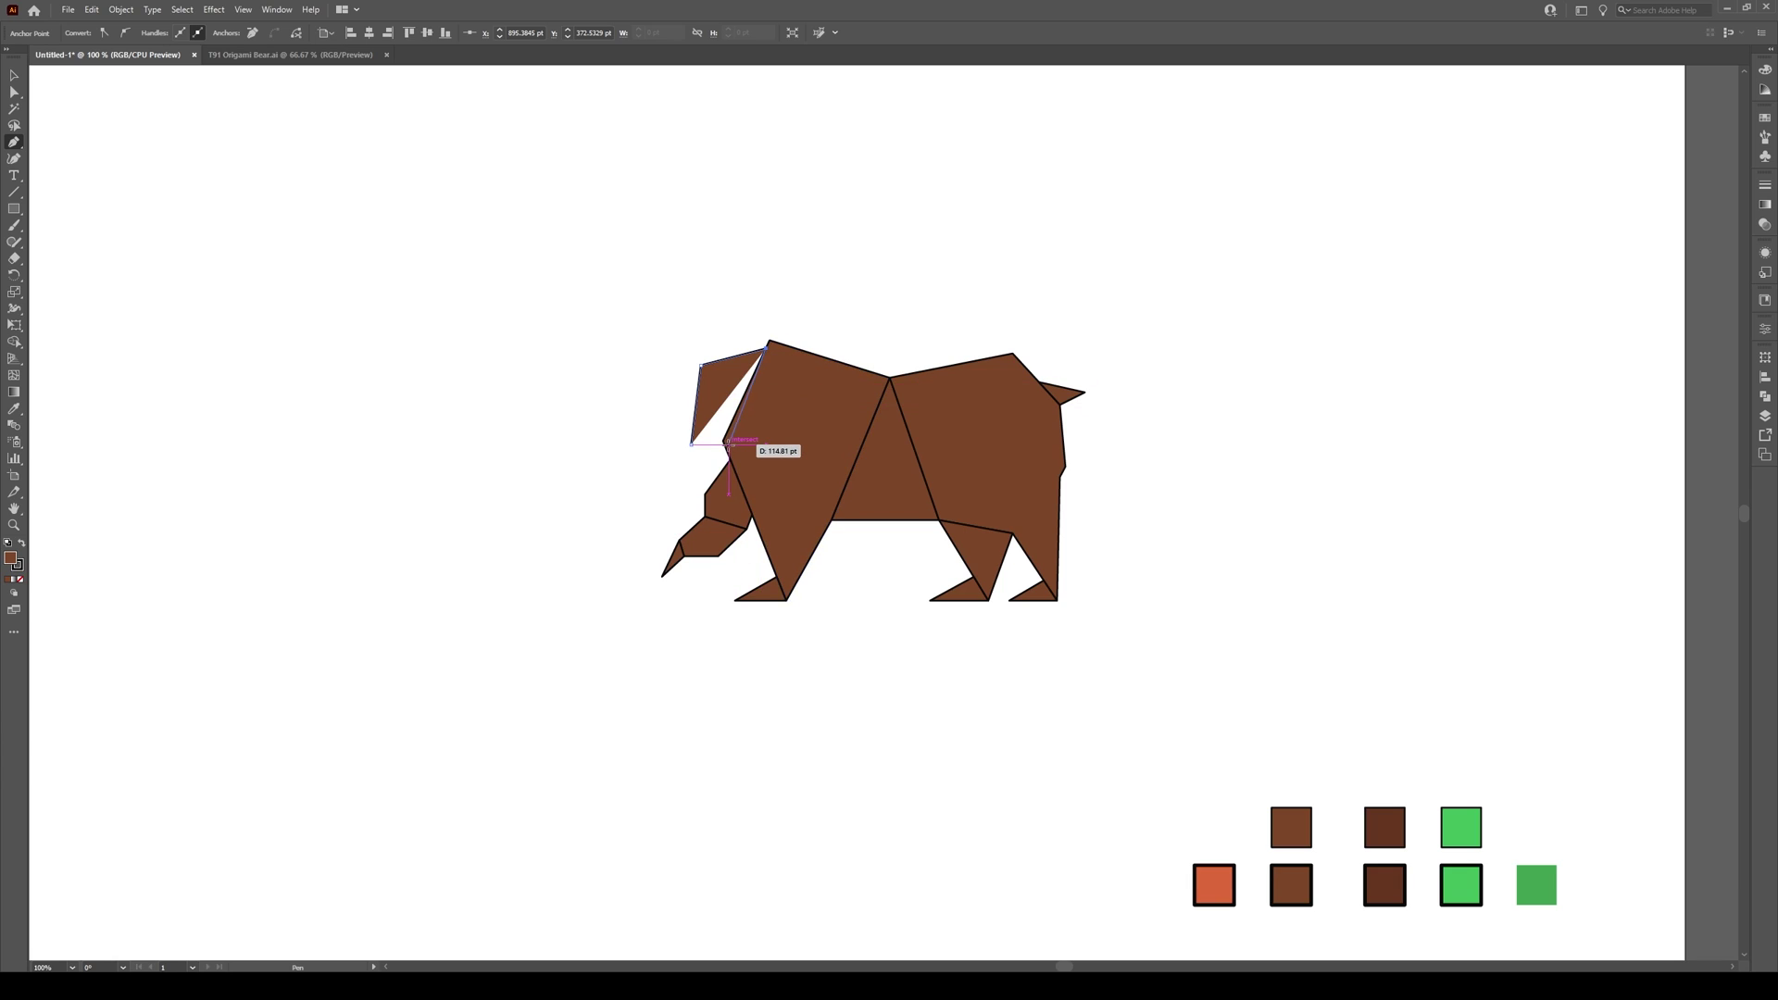
click(724, 441)
click(692, 444)
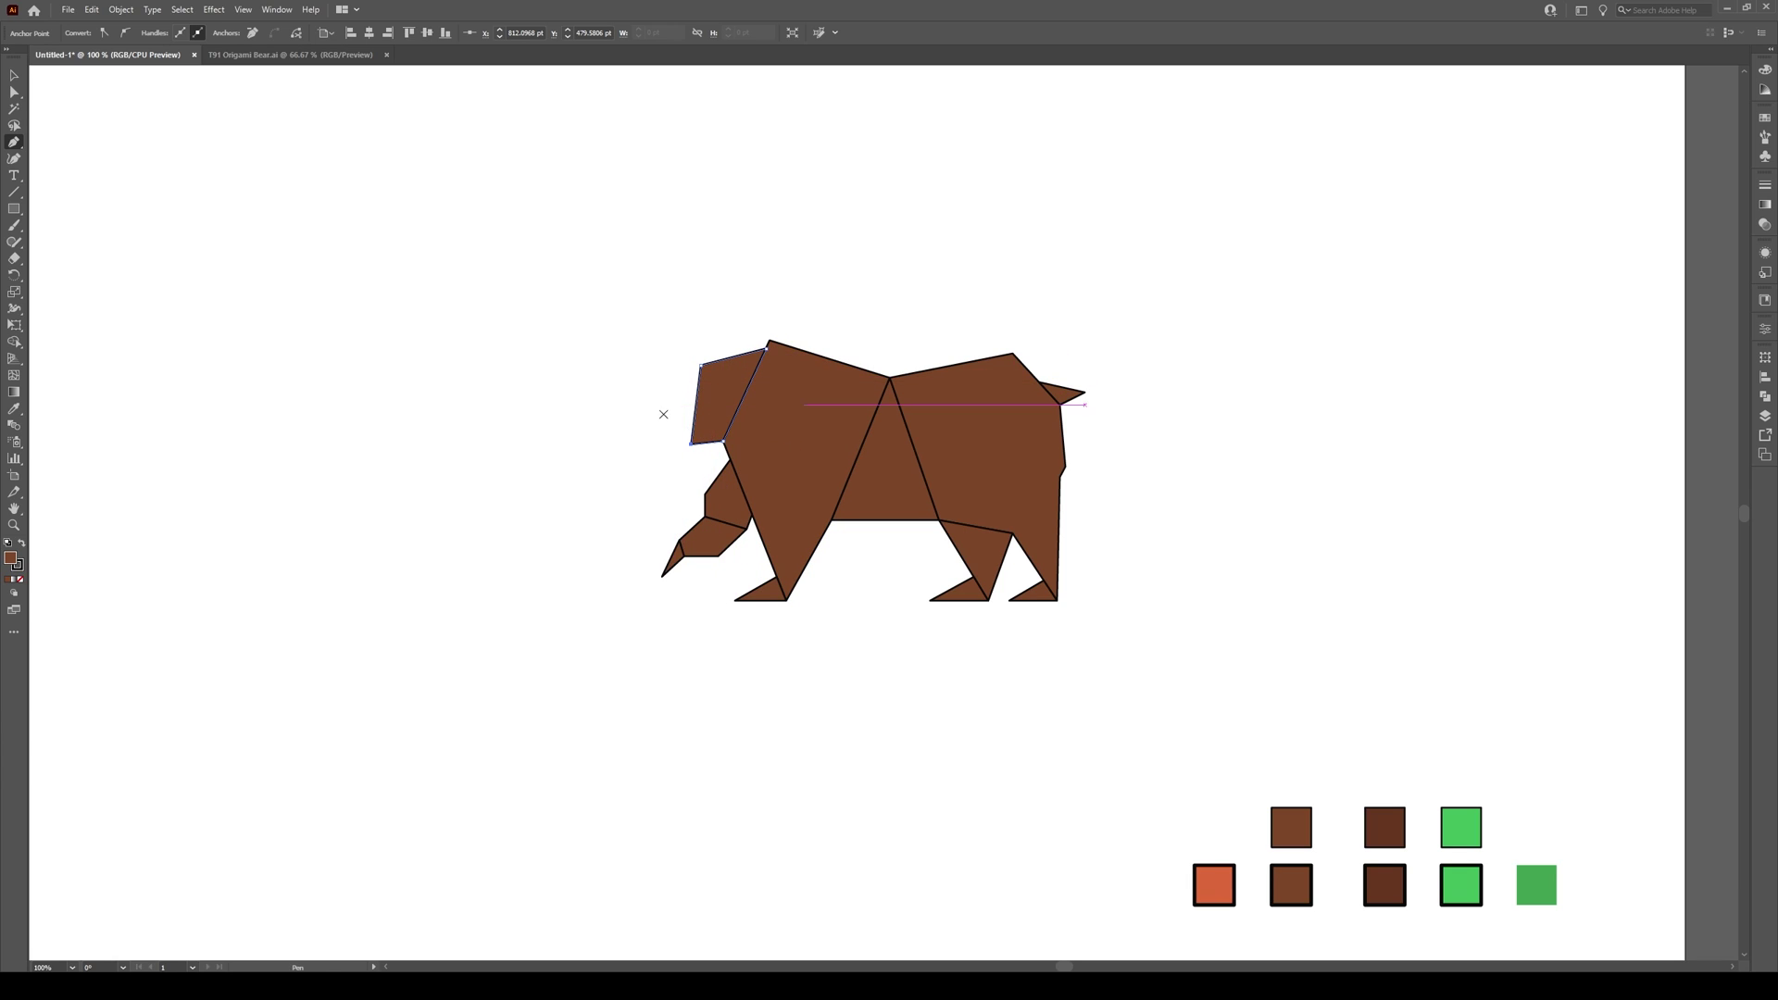
Draw the head as a four-sided shape sharing the neck's front edge and narrowing forward, with a horizontal jaw line
click(626, 445)
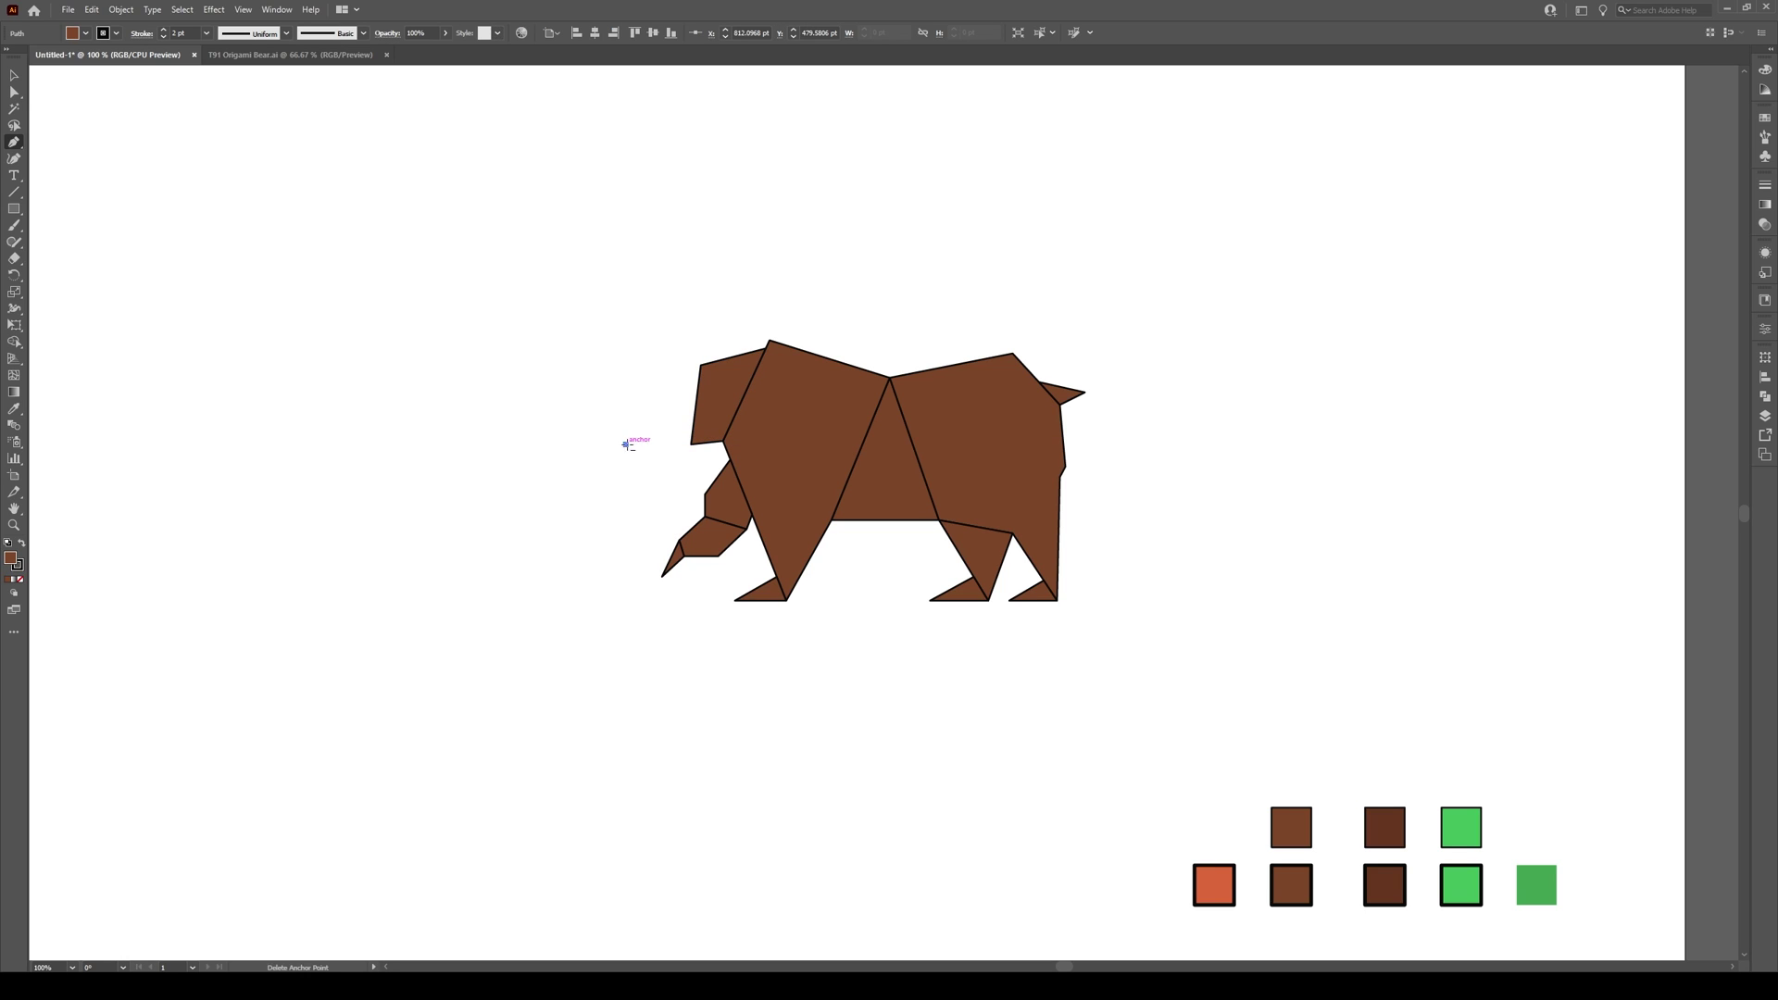
click(691, 444)
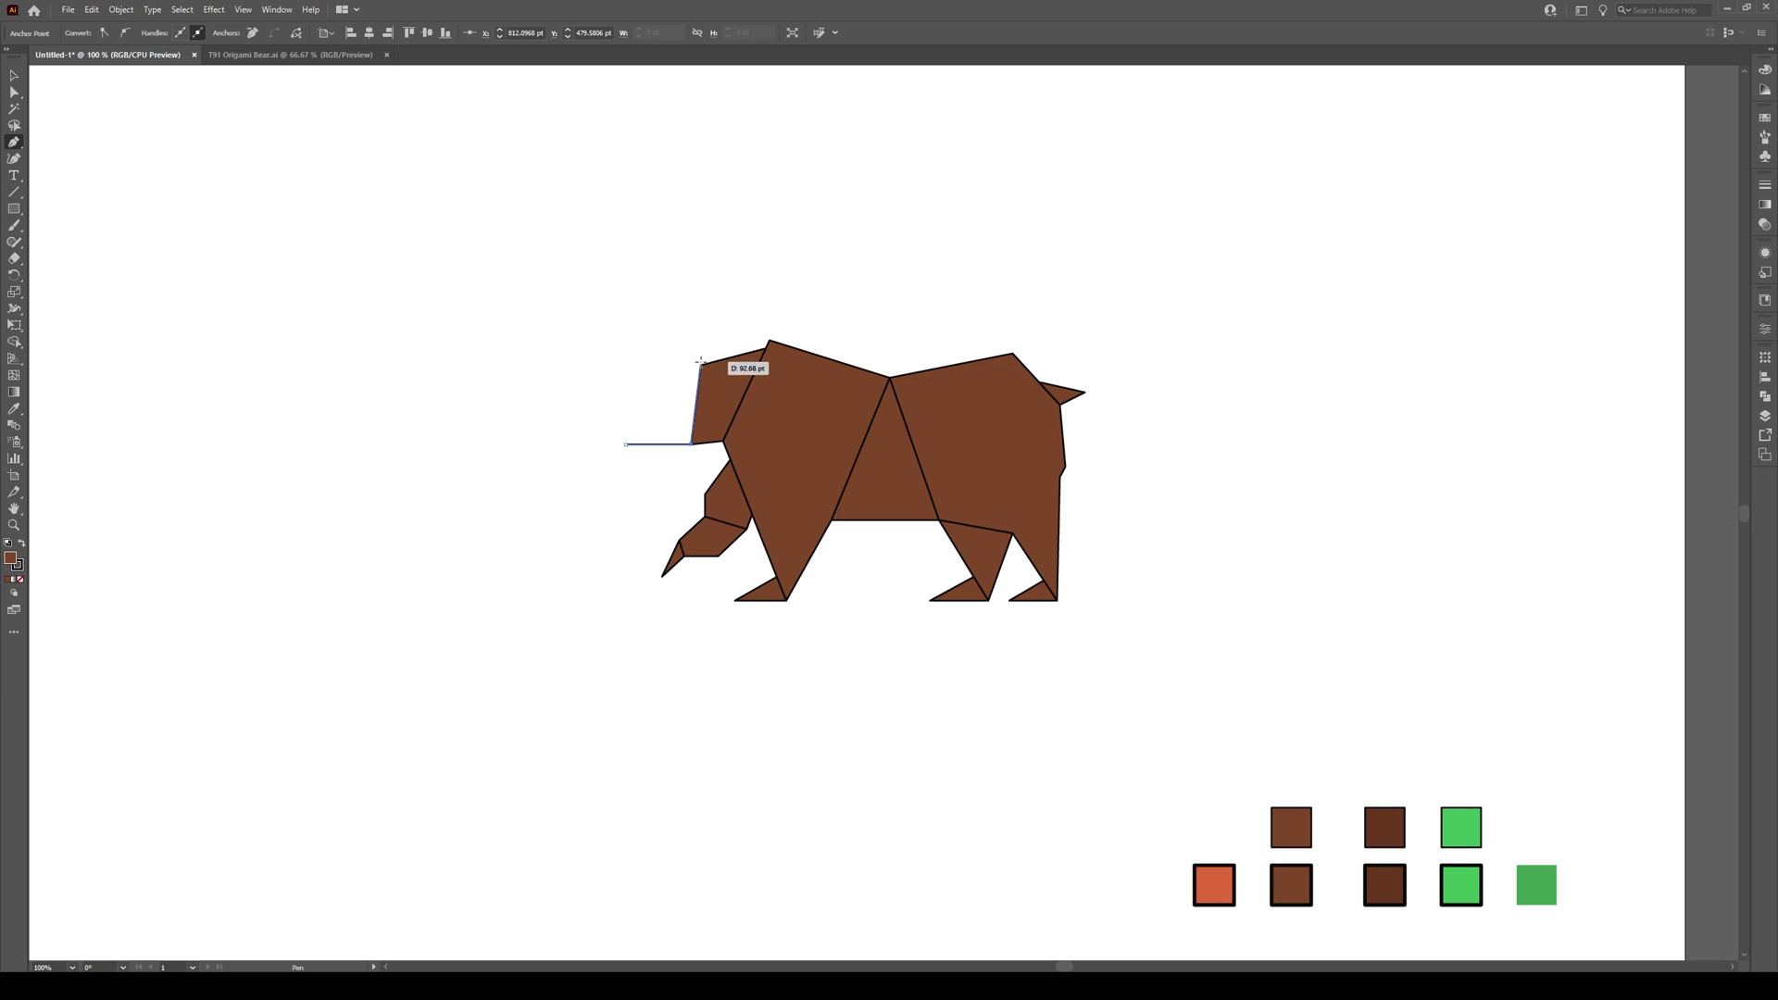
click(701, 364)
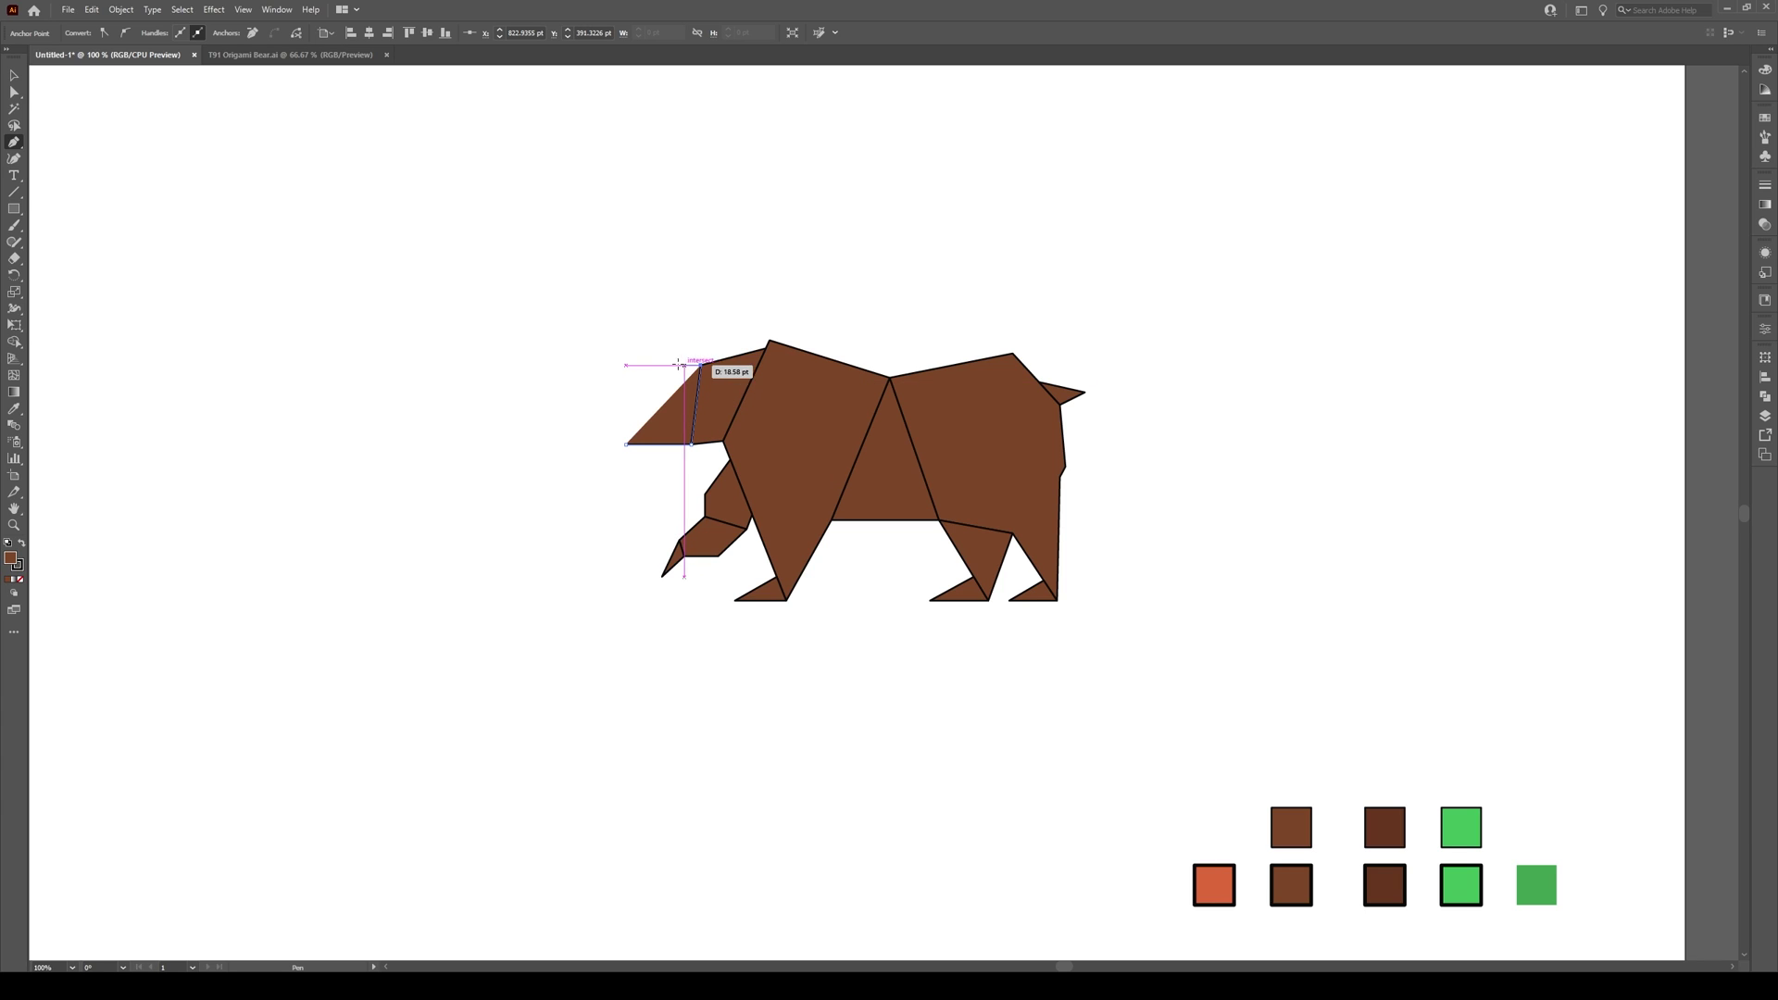
click(606, 400)
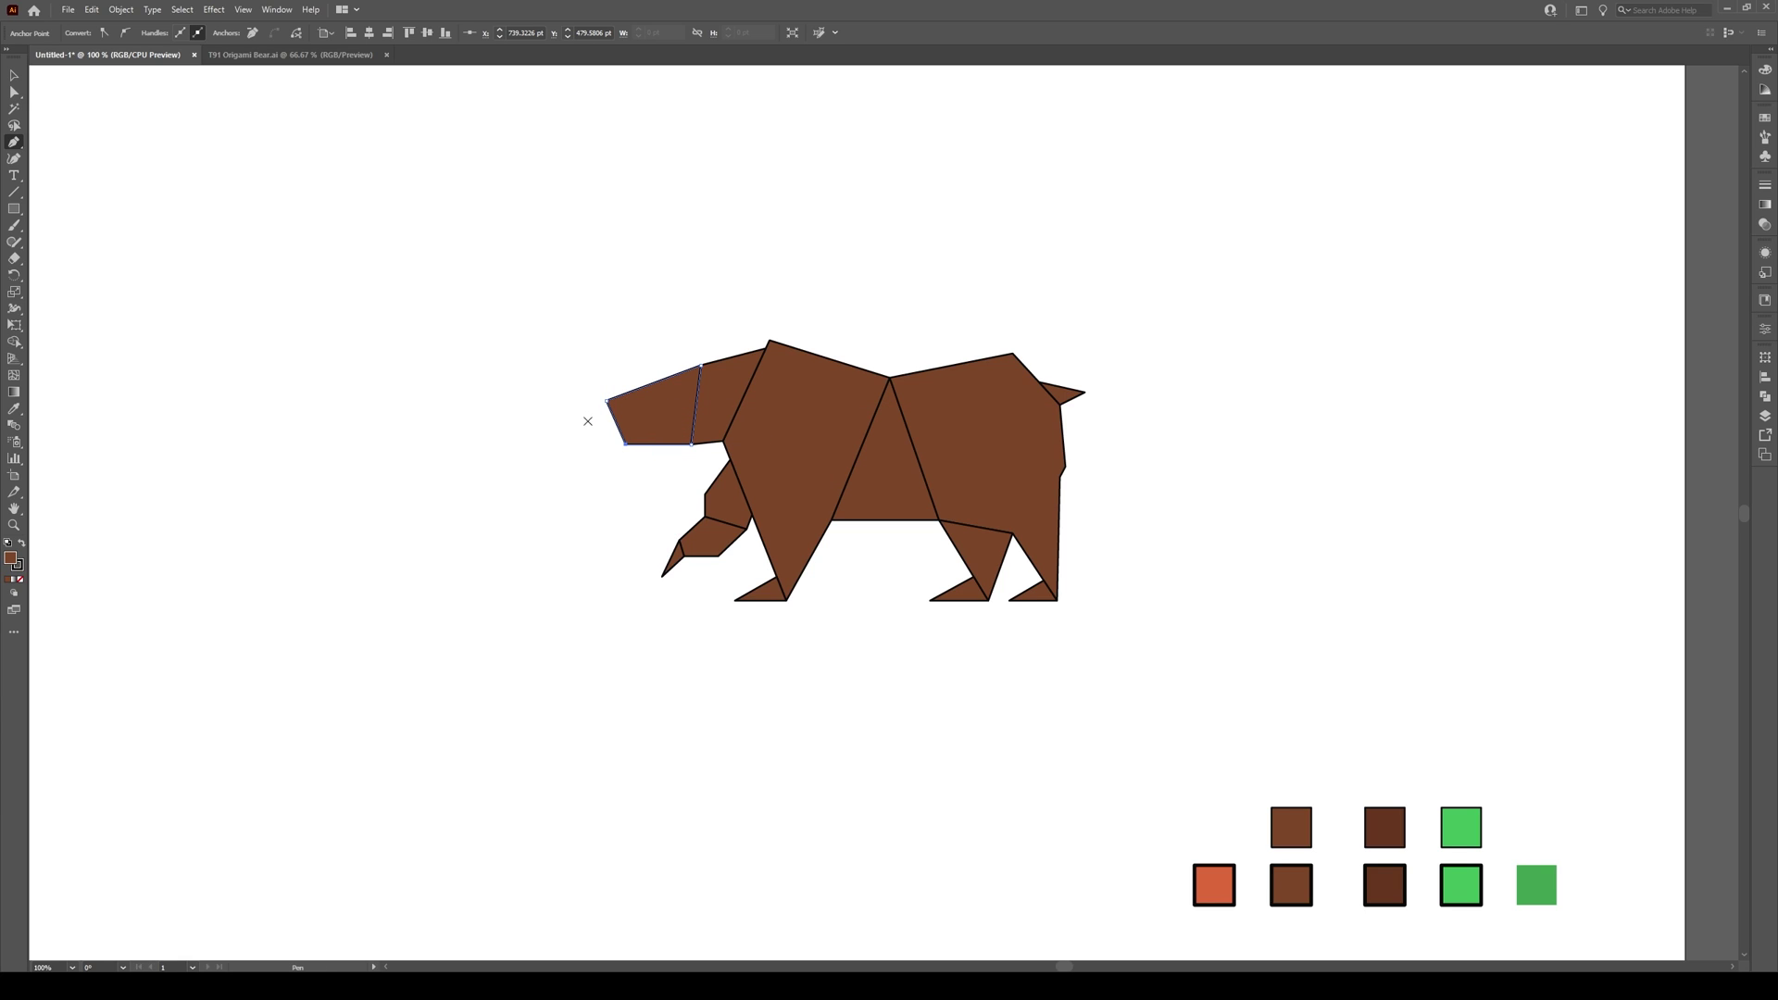
Draw the snout as a small four-sided shape attached to the front of the head, with a front edge about 32 pt long
drag(583, 419, 608, 405)
click(626, 444)
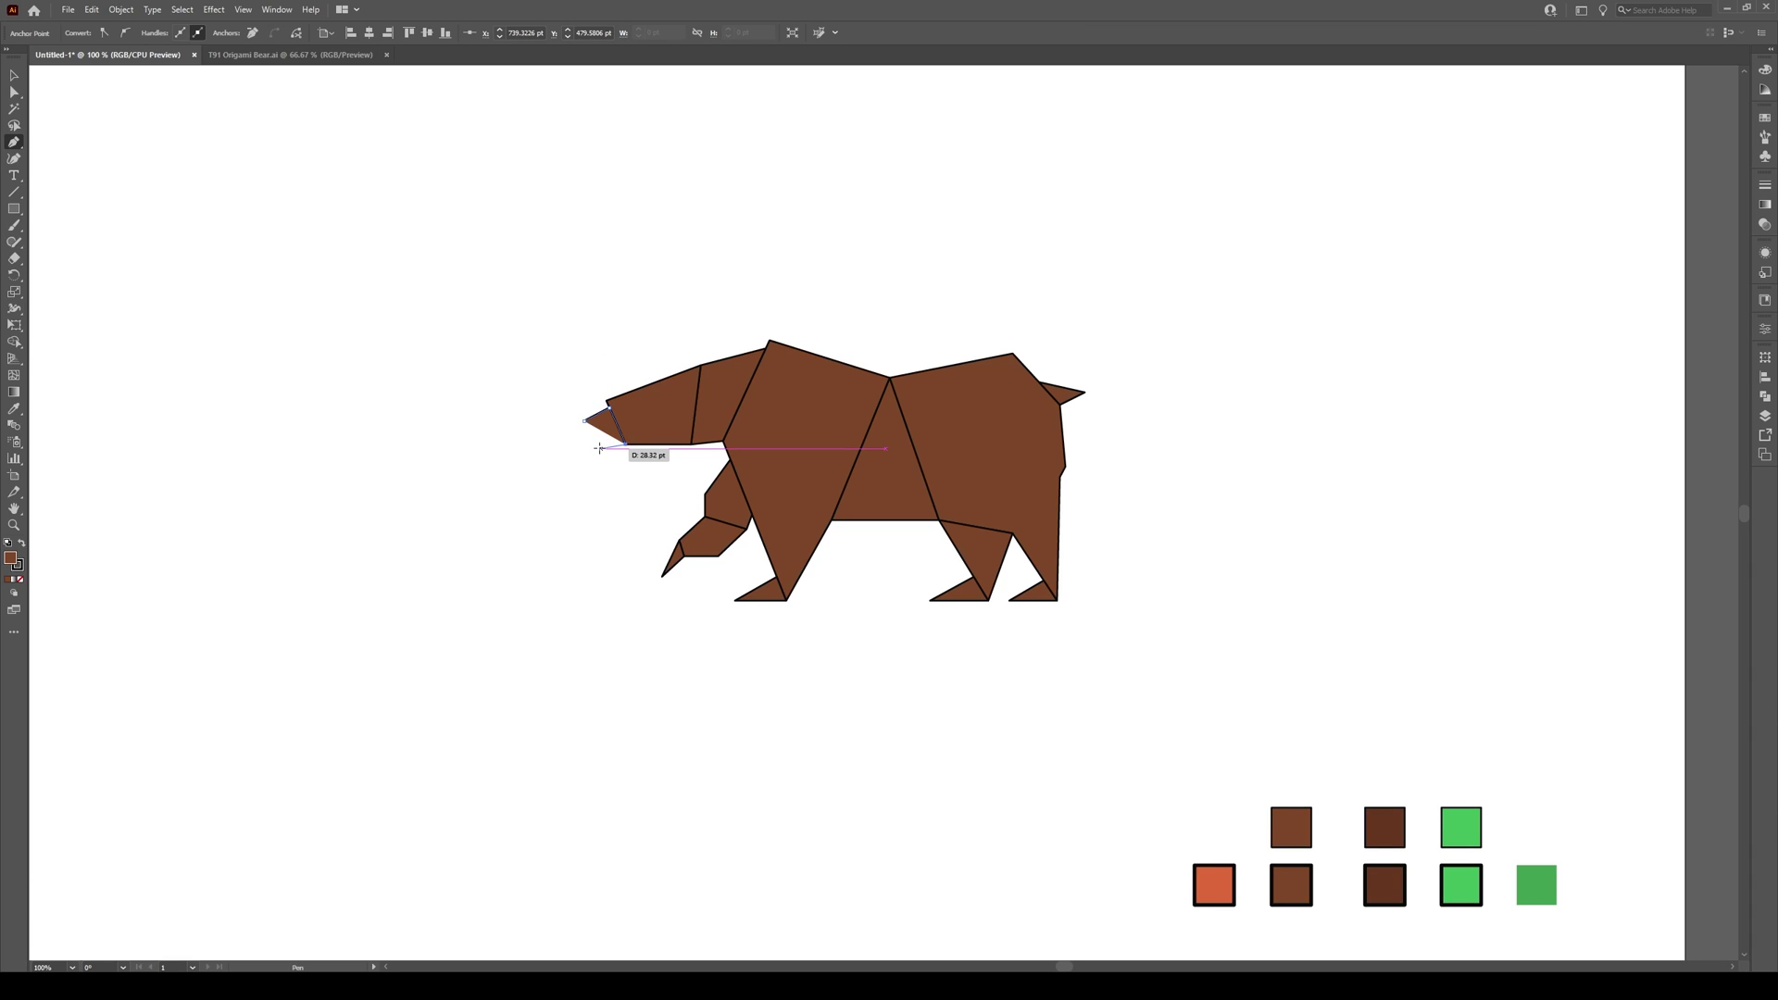
click(588, 449)
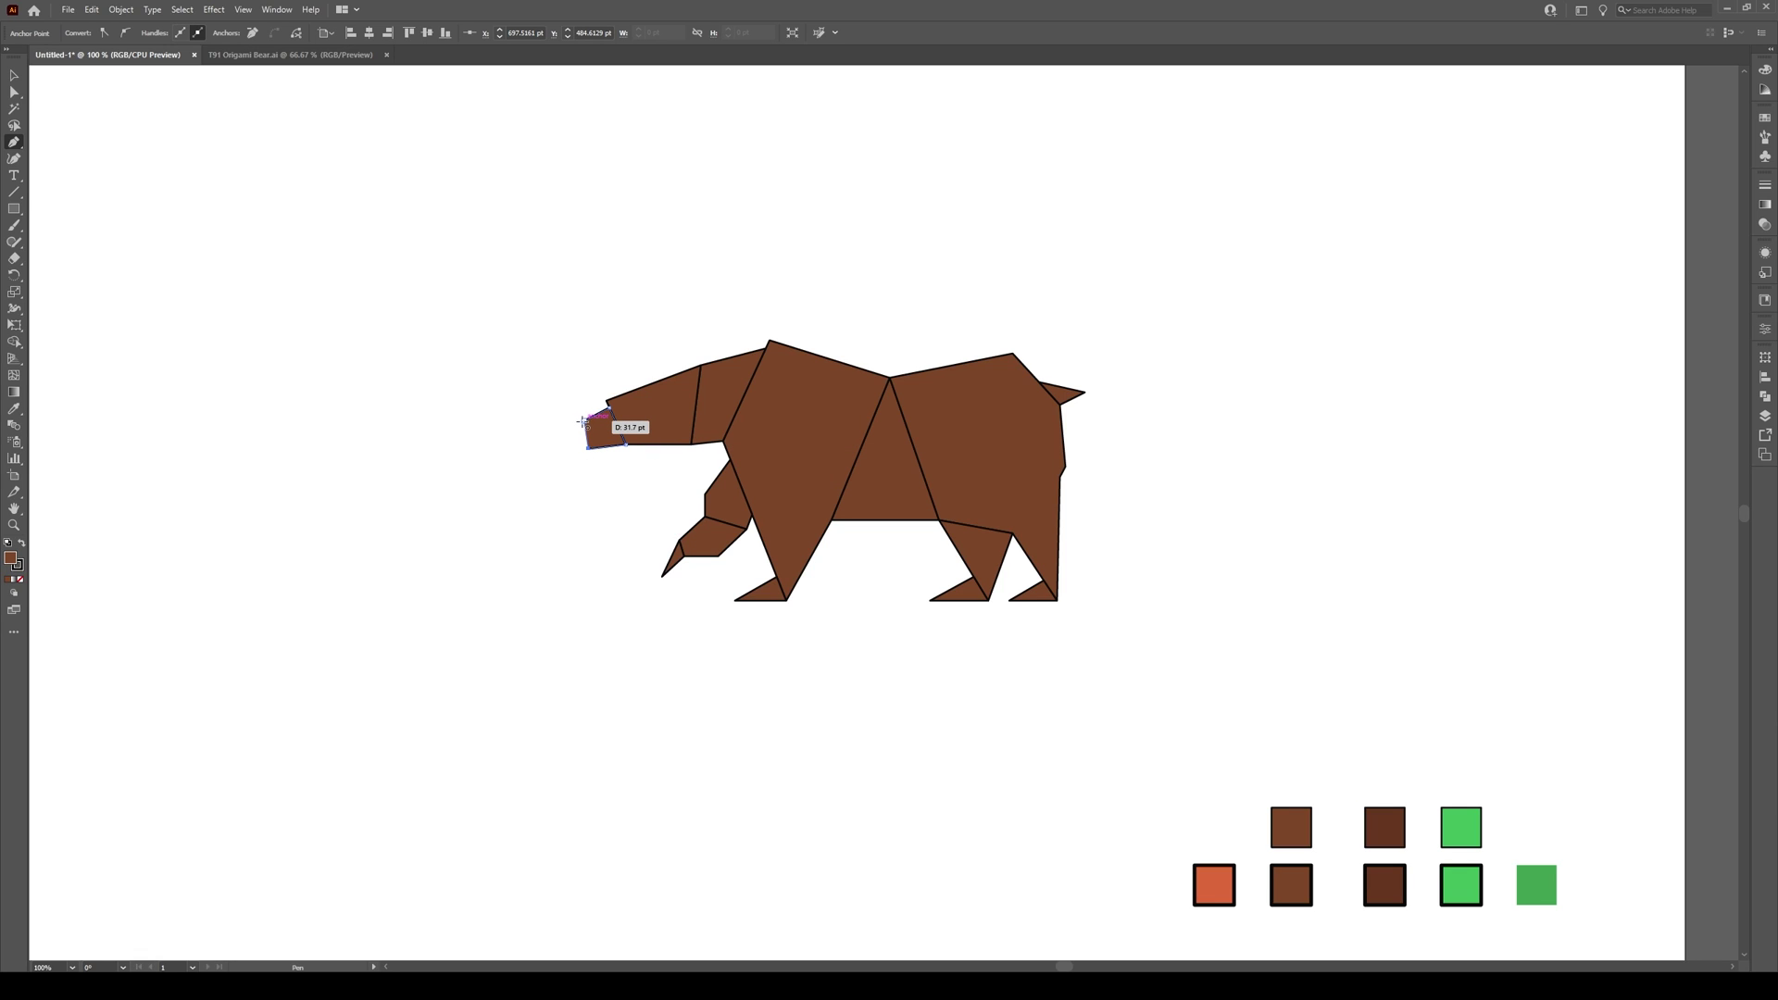
click(584, 421)
Draw the near ear as a small four-sided shape where the head meets the neck, its front edge about 28 pt long
click(677, 371)
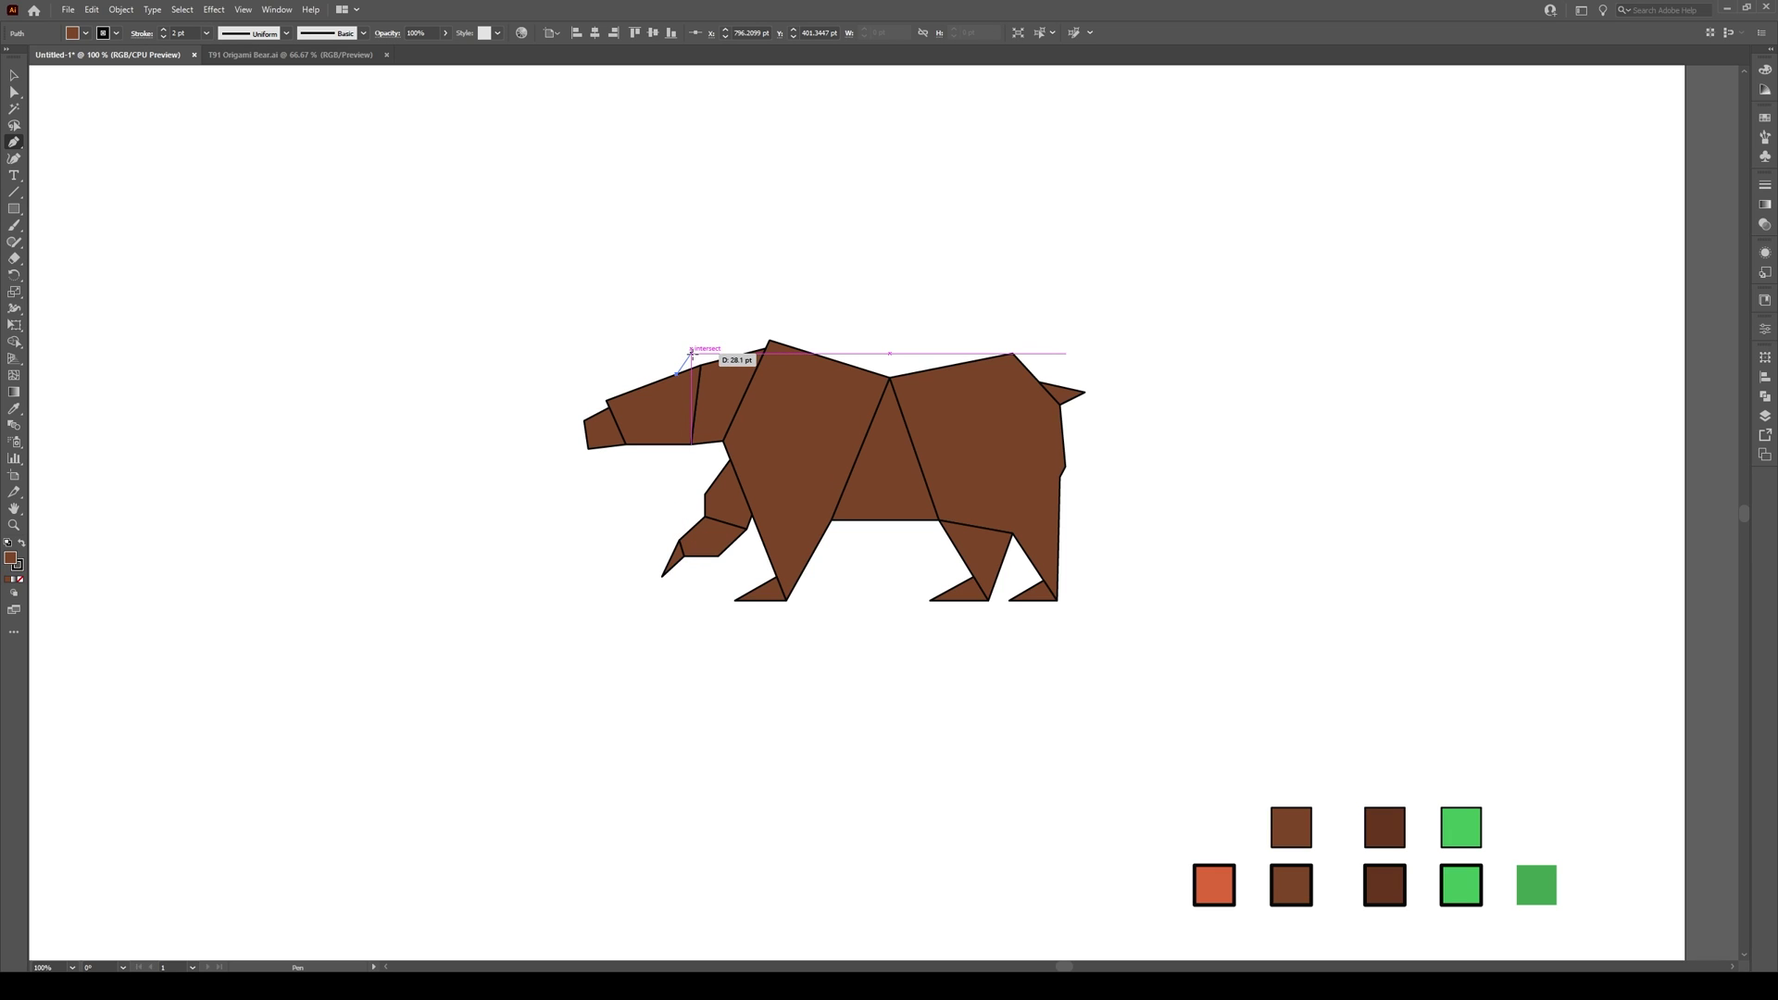
click(692, 353)
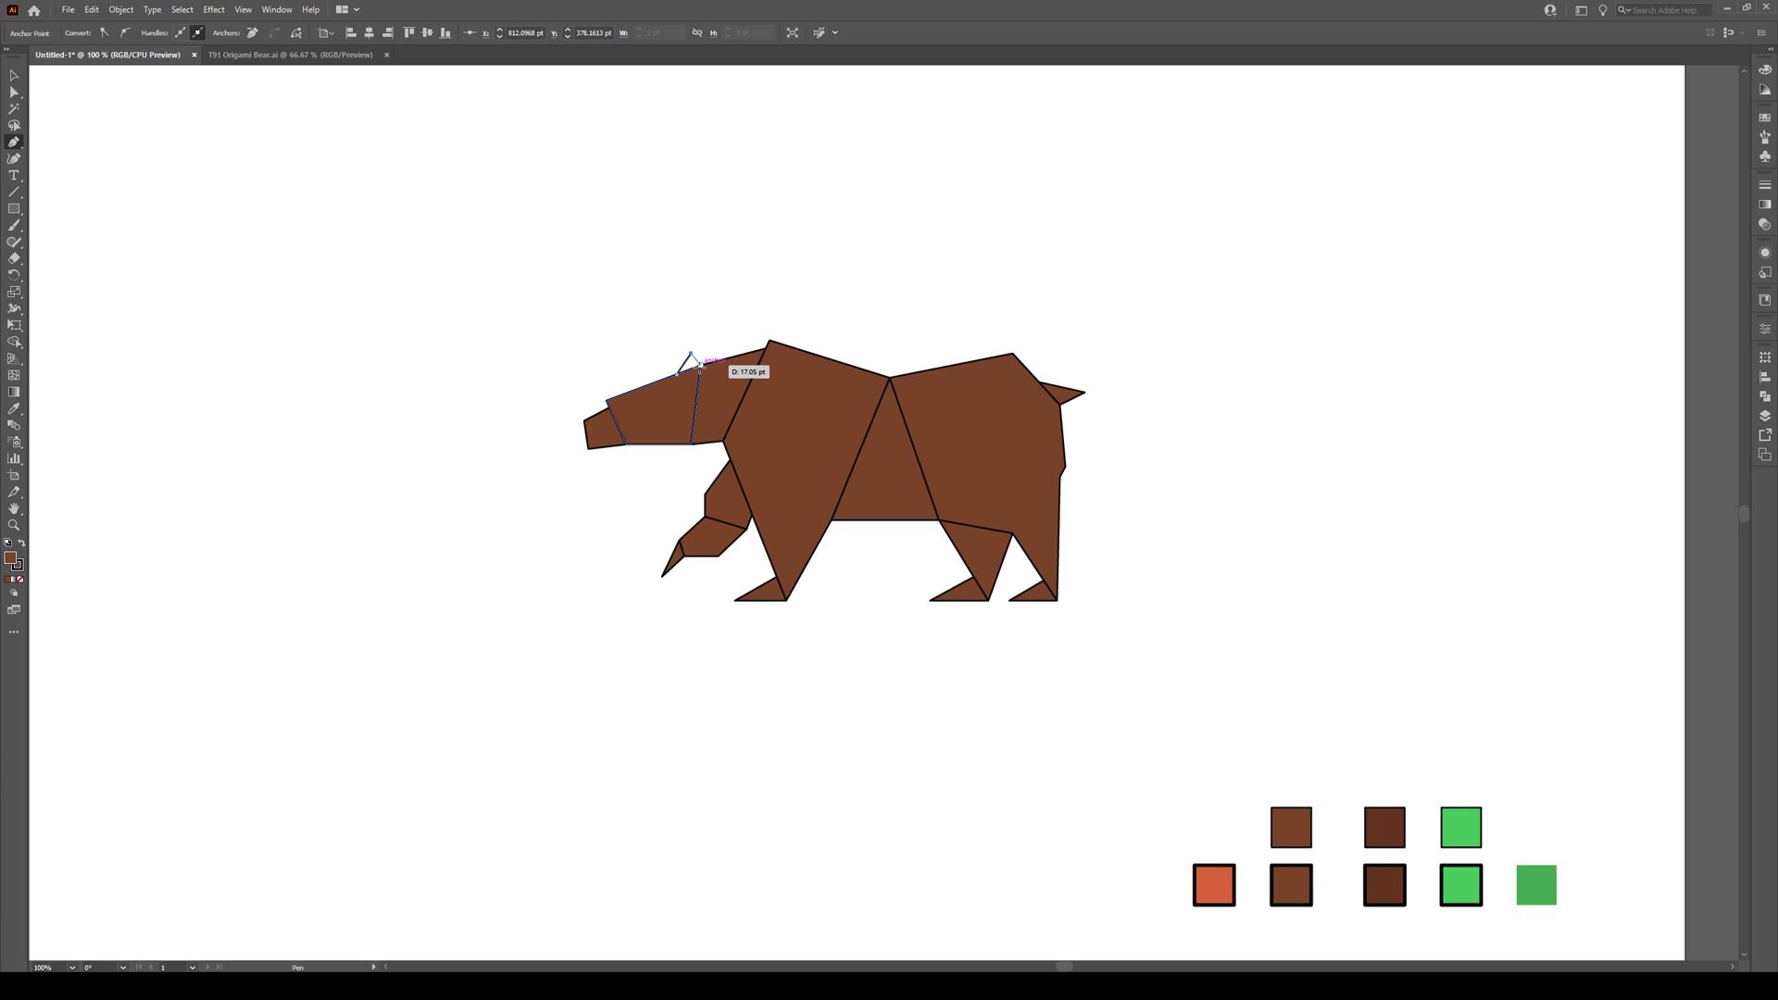
click(701, 370)
click(700, 379)
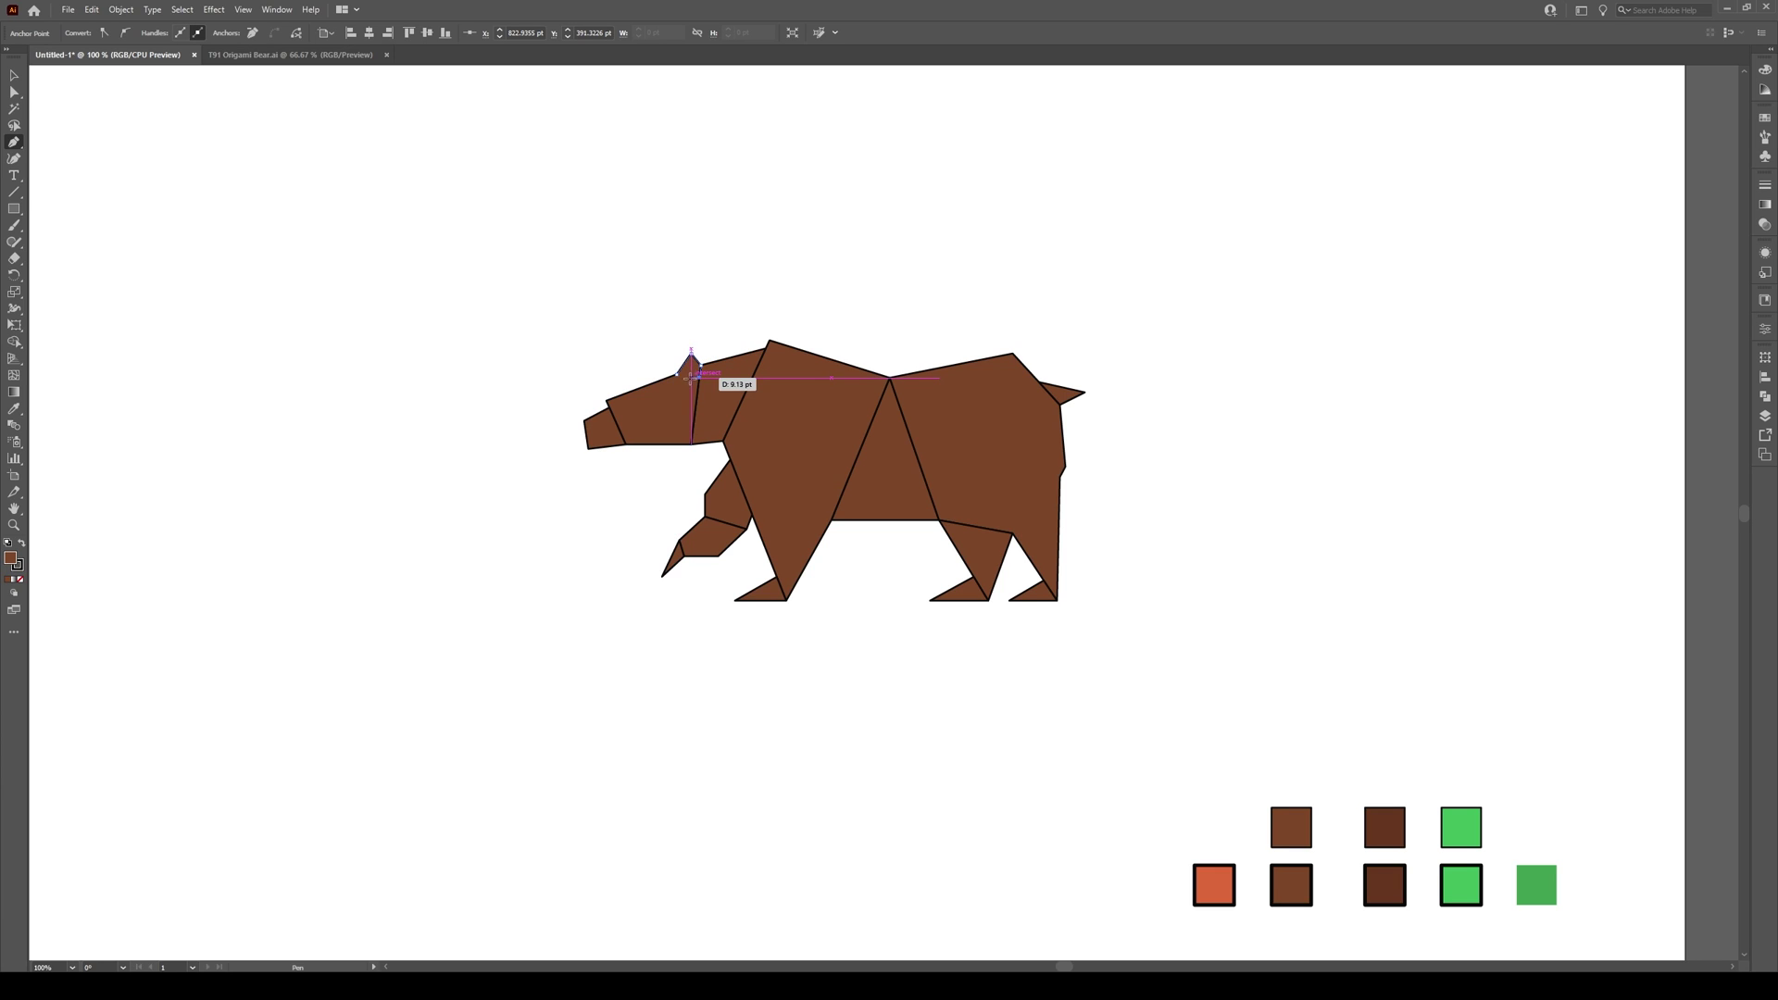
click(677, 371)
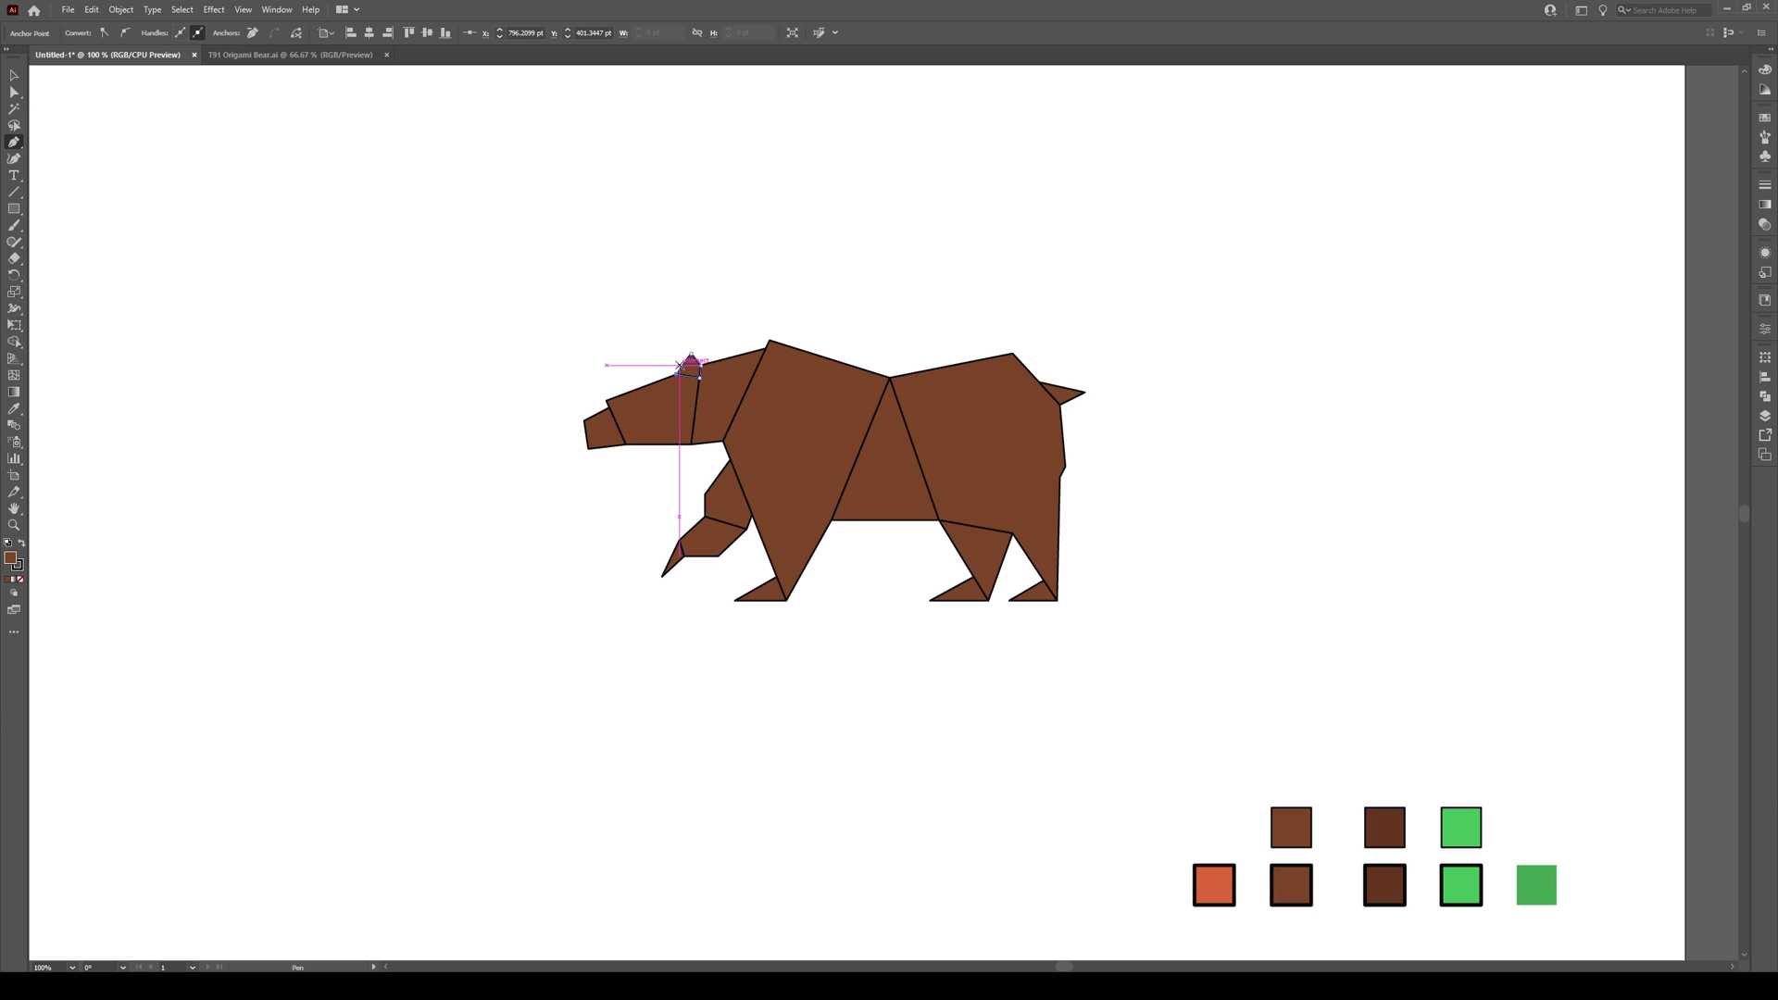
ctrl+click(657, 346)
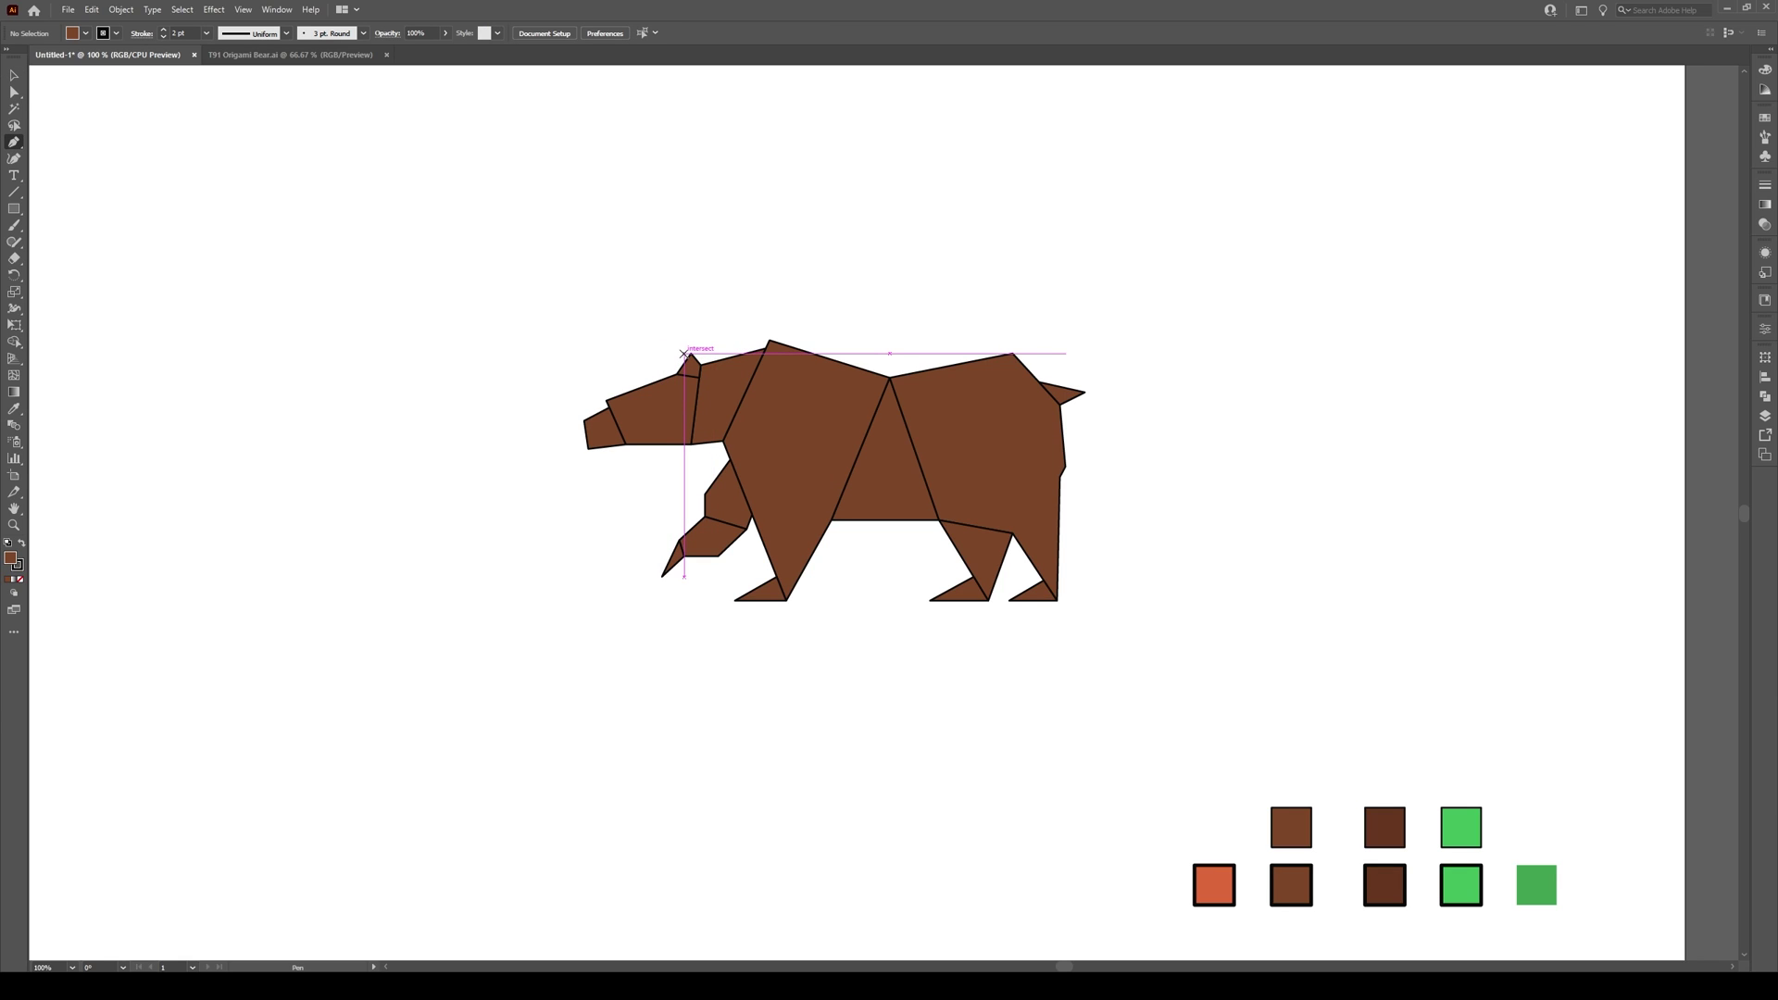
Draw a small triangular second ear against the front edge of the existing ear, starting from that ear's front base corner
scroll(685, 355, up, 4)
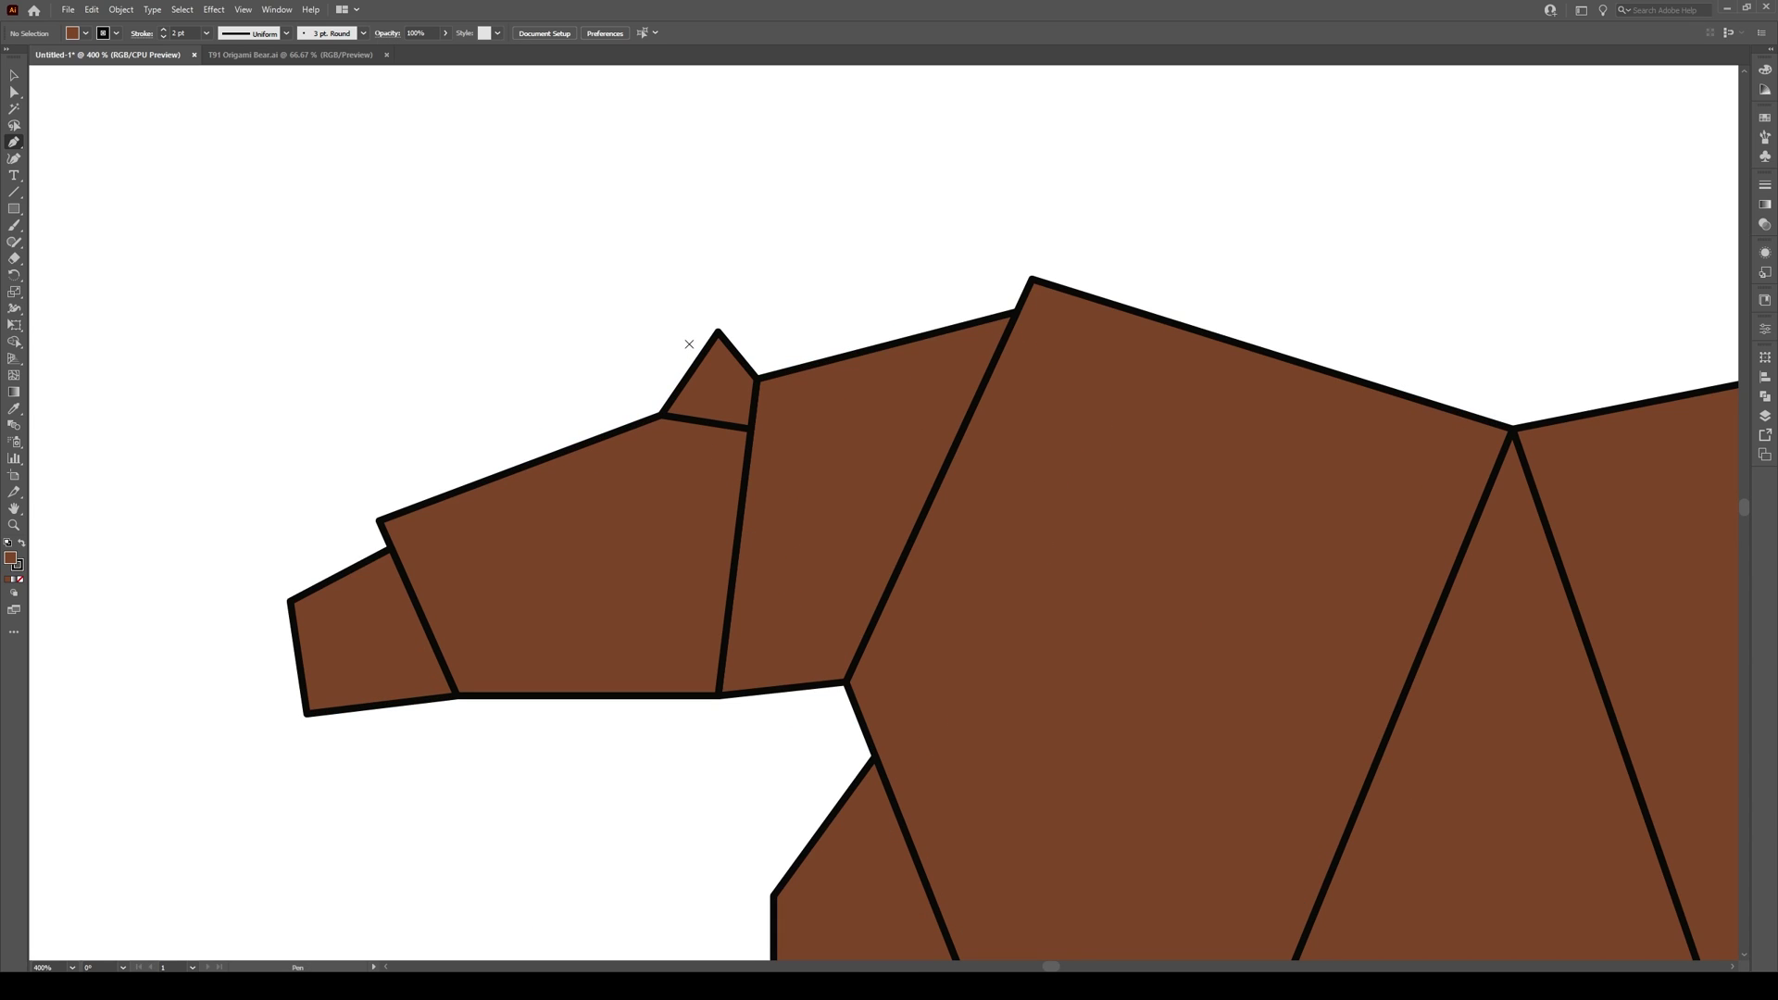
drag(684, 338, 707, 350)
click(661, 417)
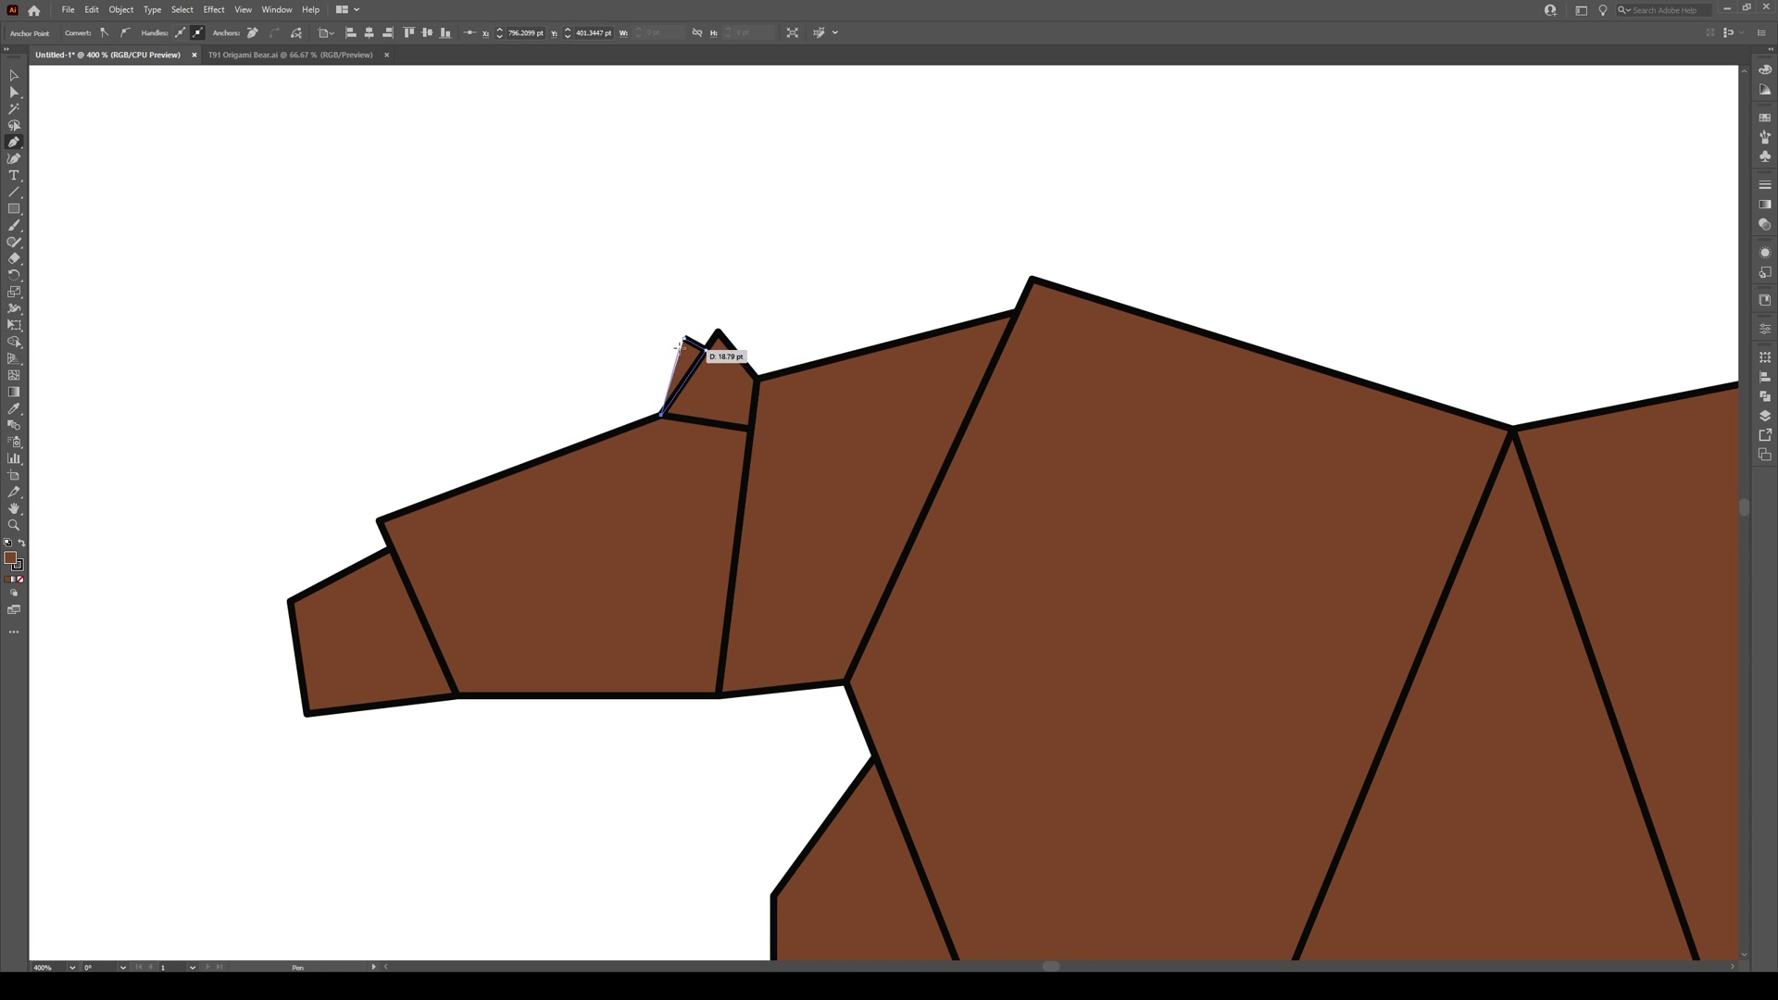
click(683, 337)
key(v)
click(417, 298)
key(ctrl+1)
Move the snout's lower rear corner slightly up and to the left where it meets the head's jaw line
scroll(447, 302, up, 1)
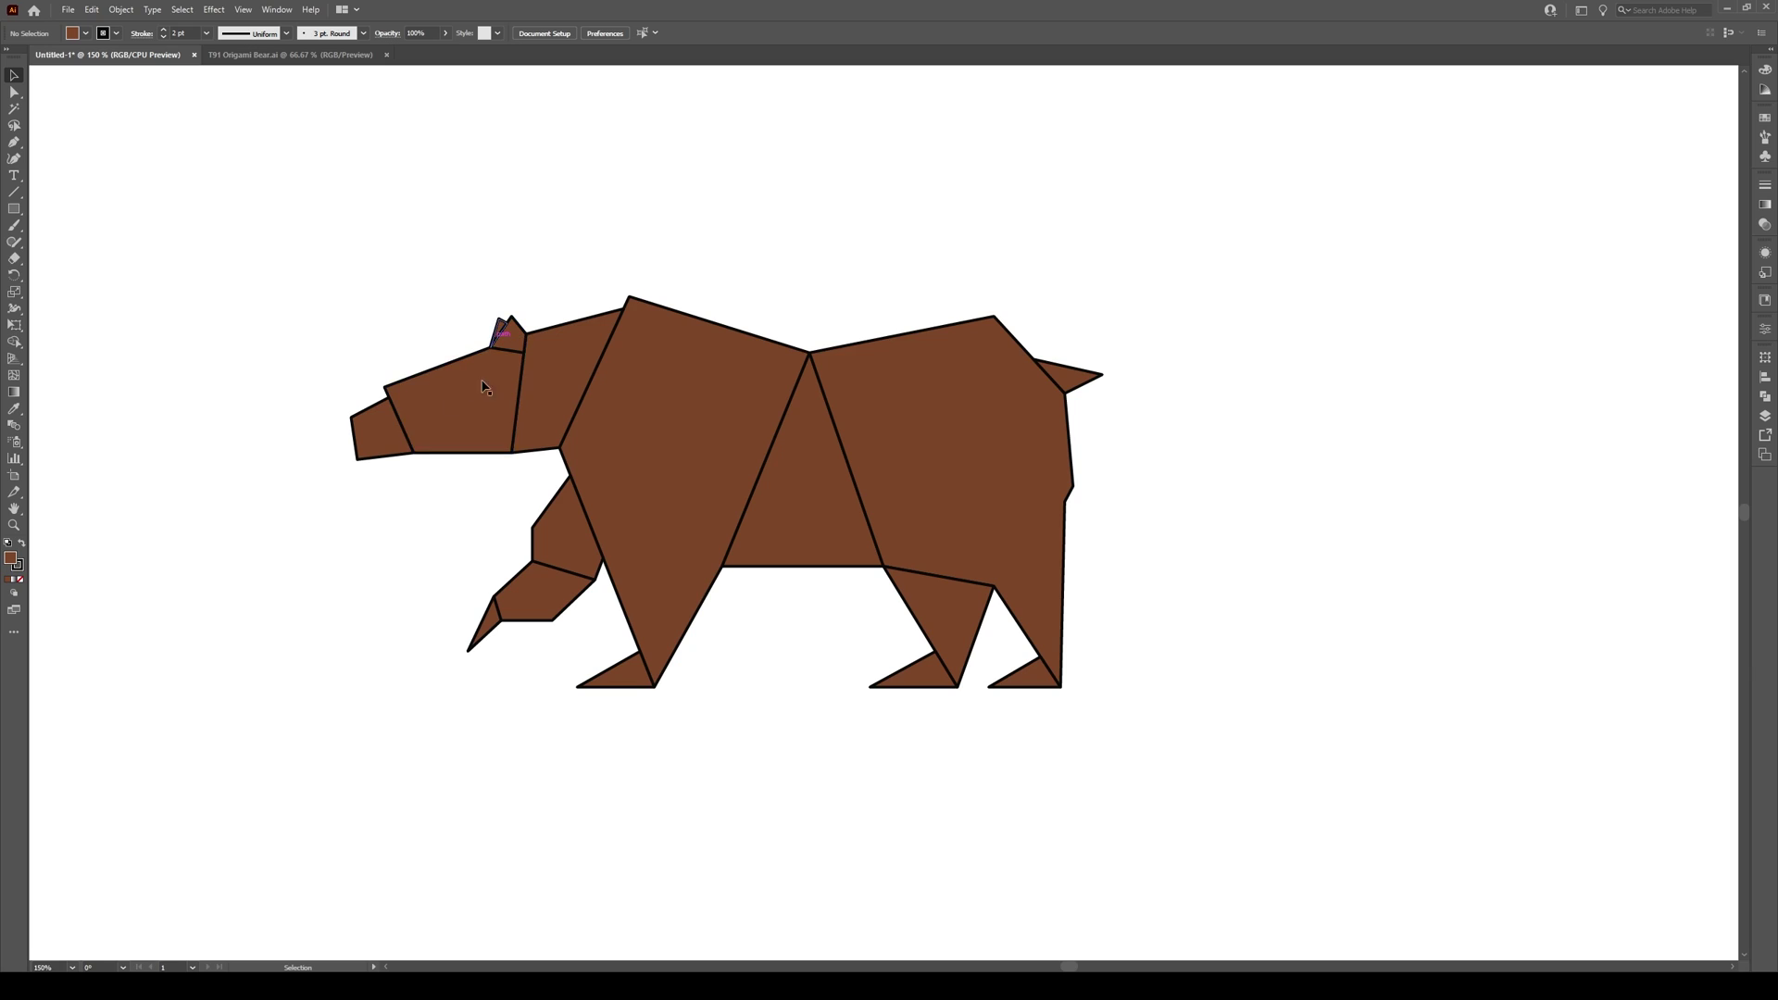
scroll(393, 449, up, 2)
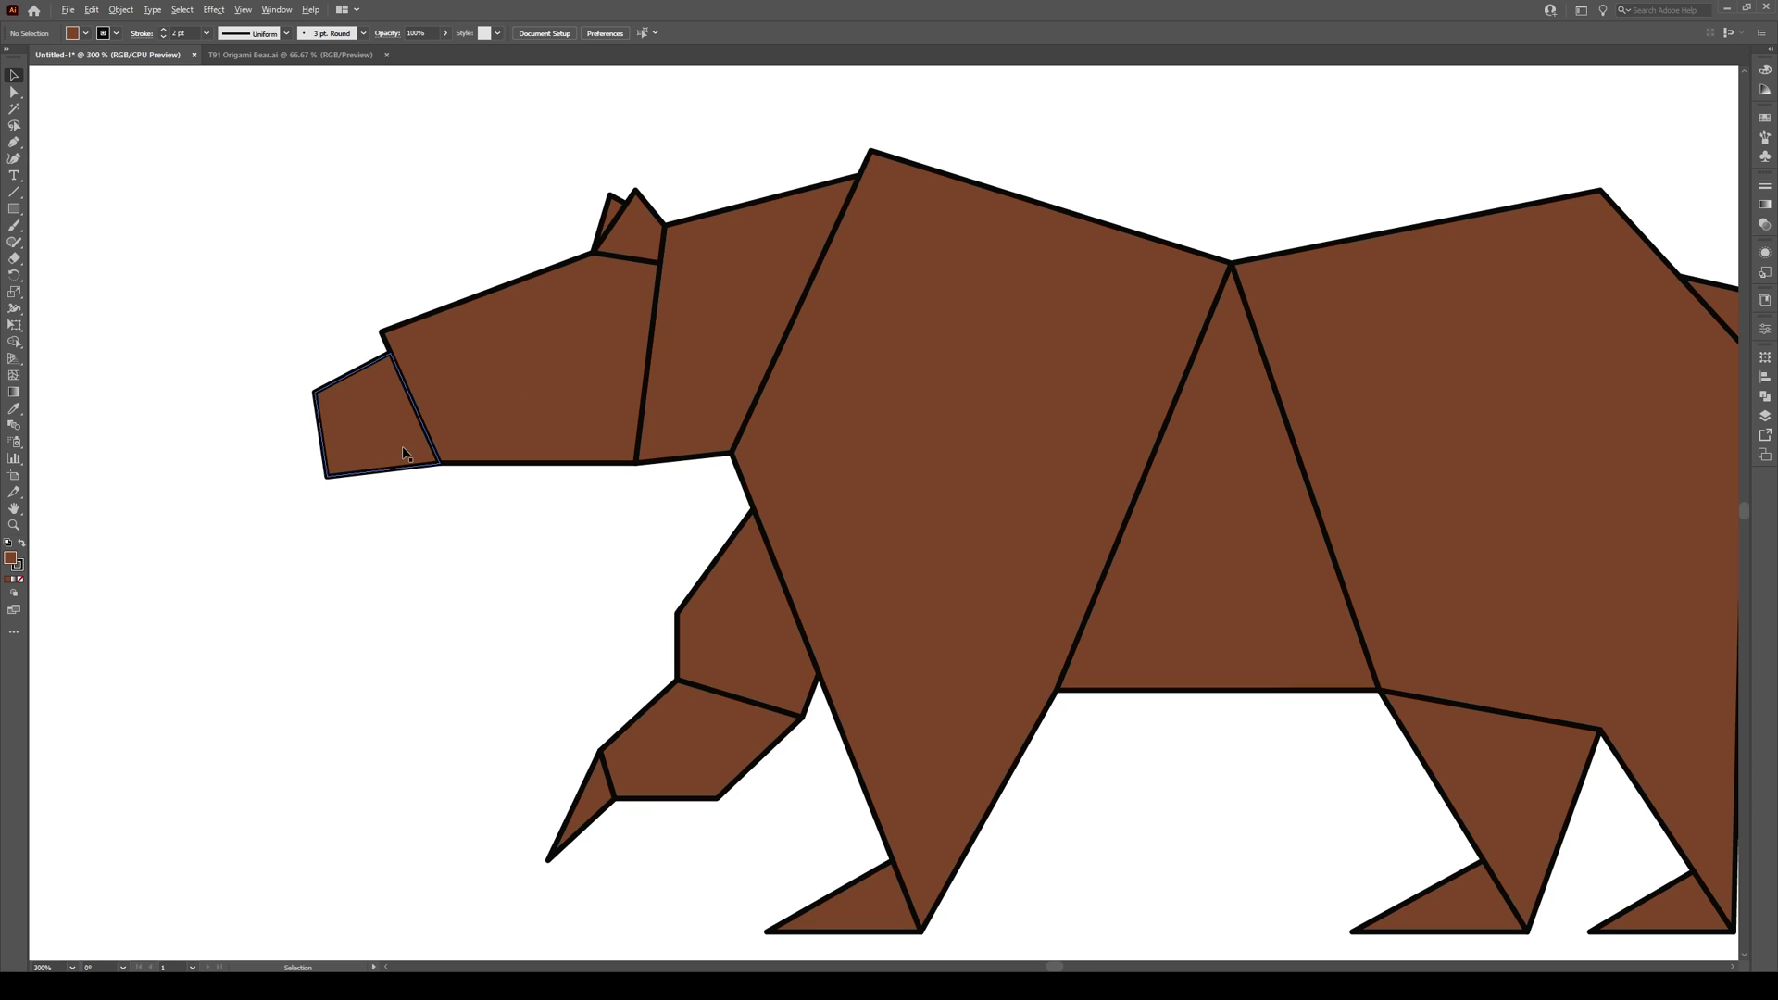
scroll(464, 433, down, 1)
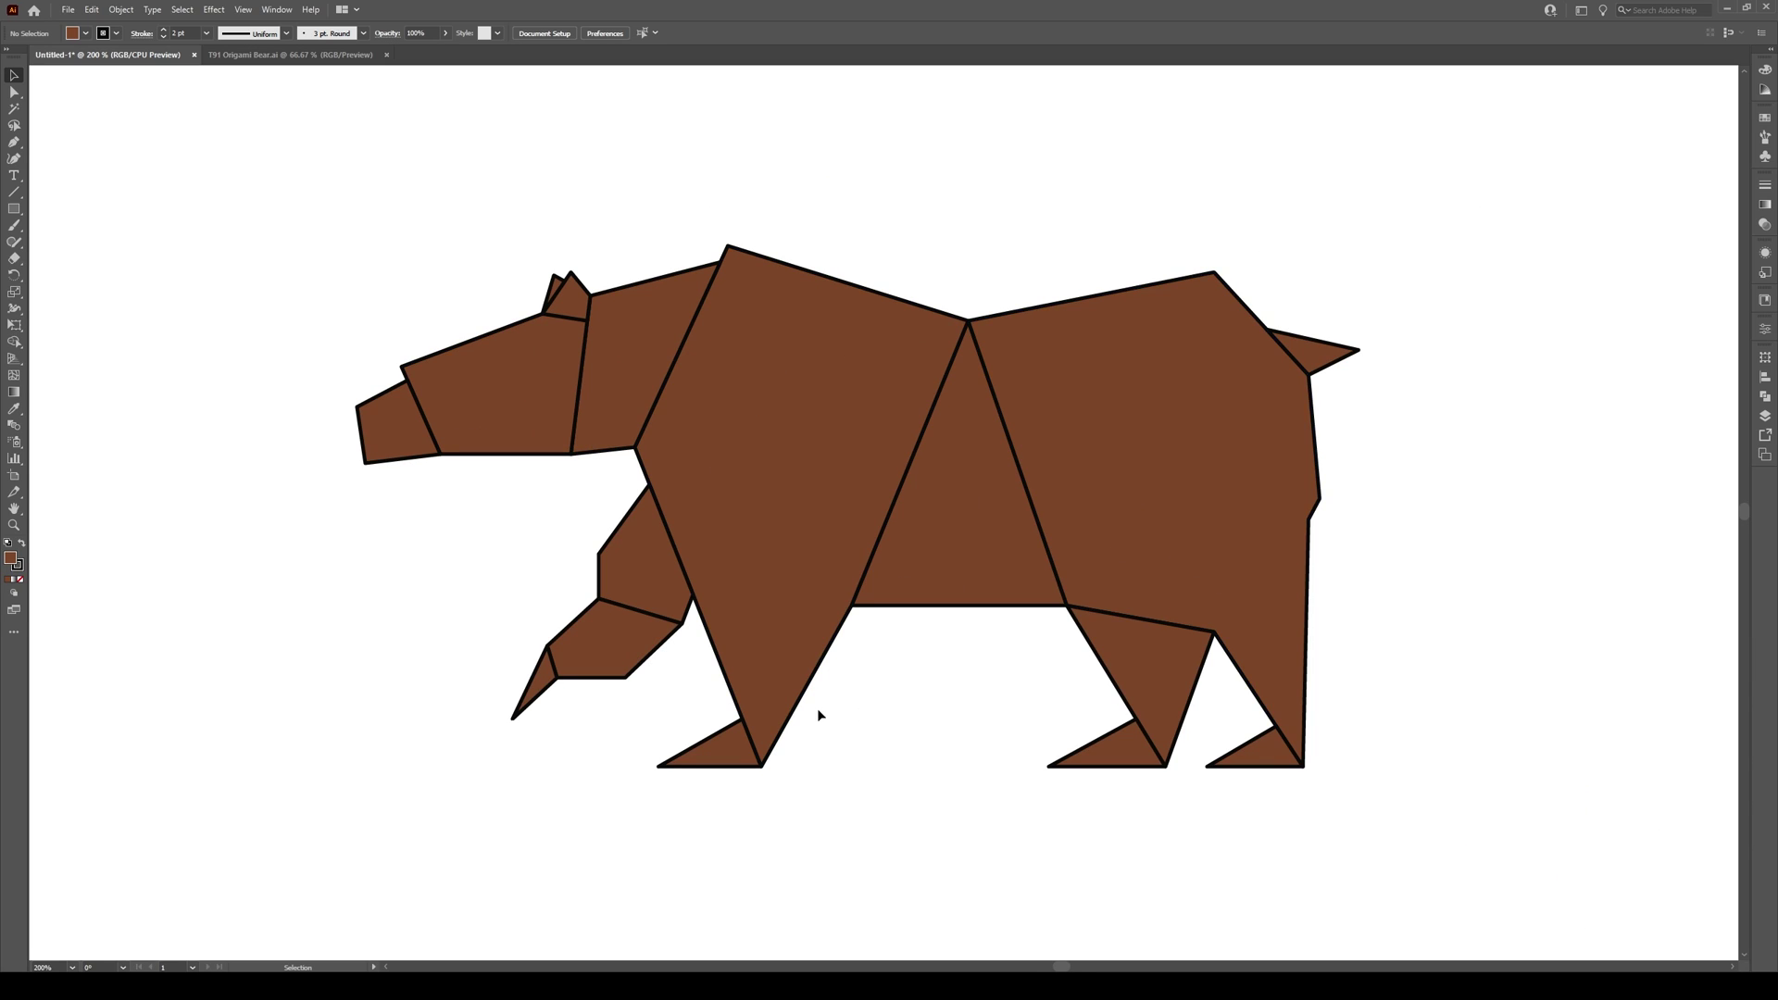
scroll(559, 713, up, 1)
scroll(648, 692, down, 2)
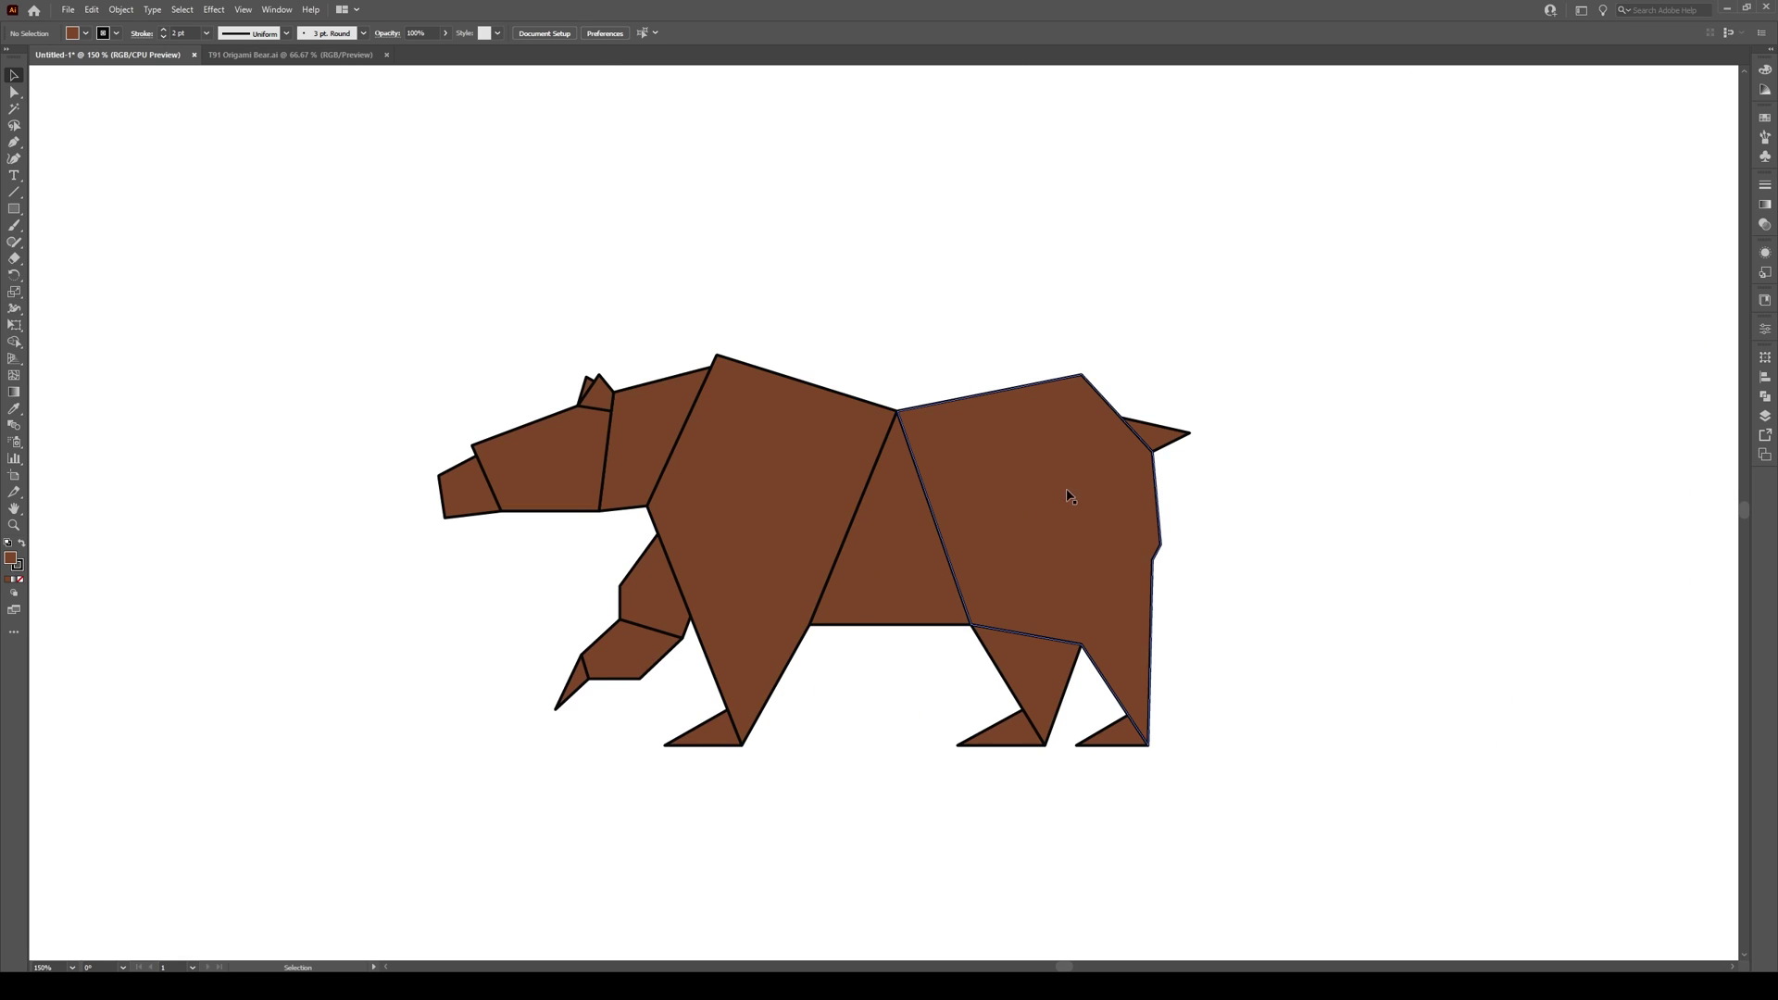
scroll(984, 550, up, 1)
scroll(272, 498, up, 1)
click(273, 498)
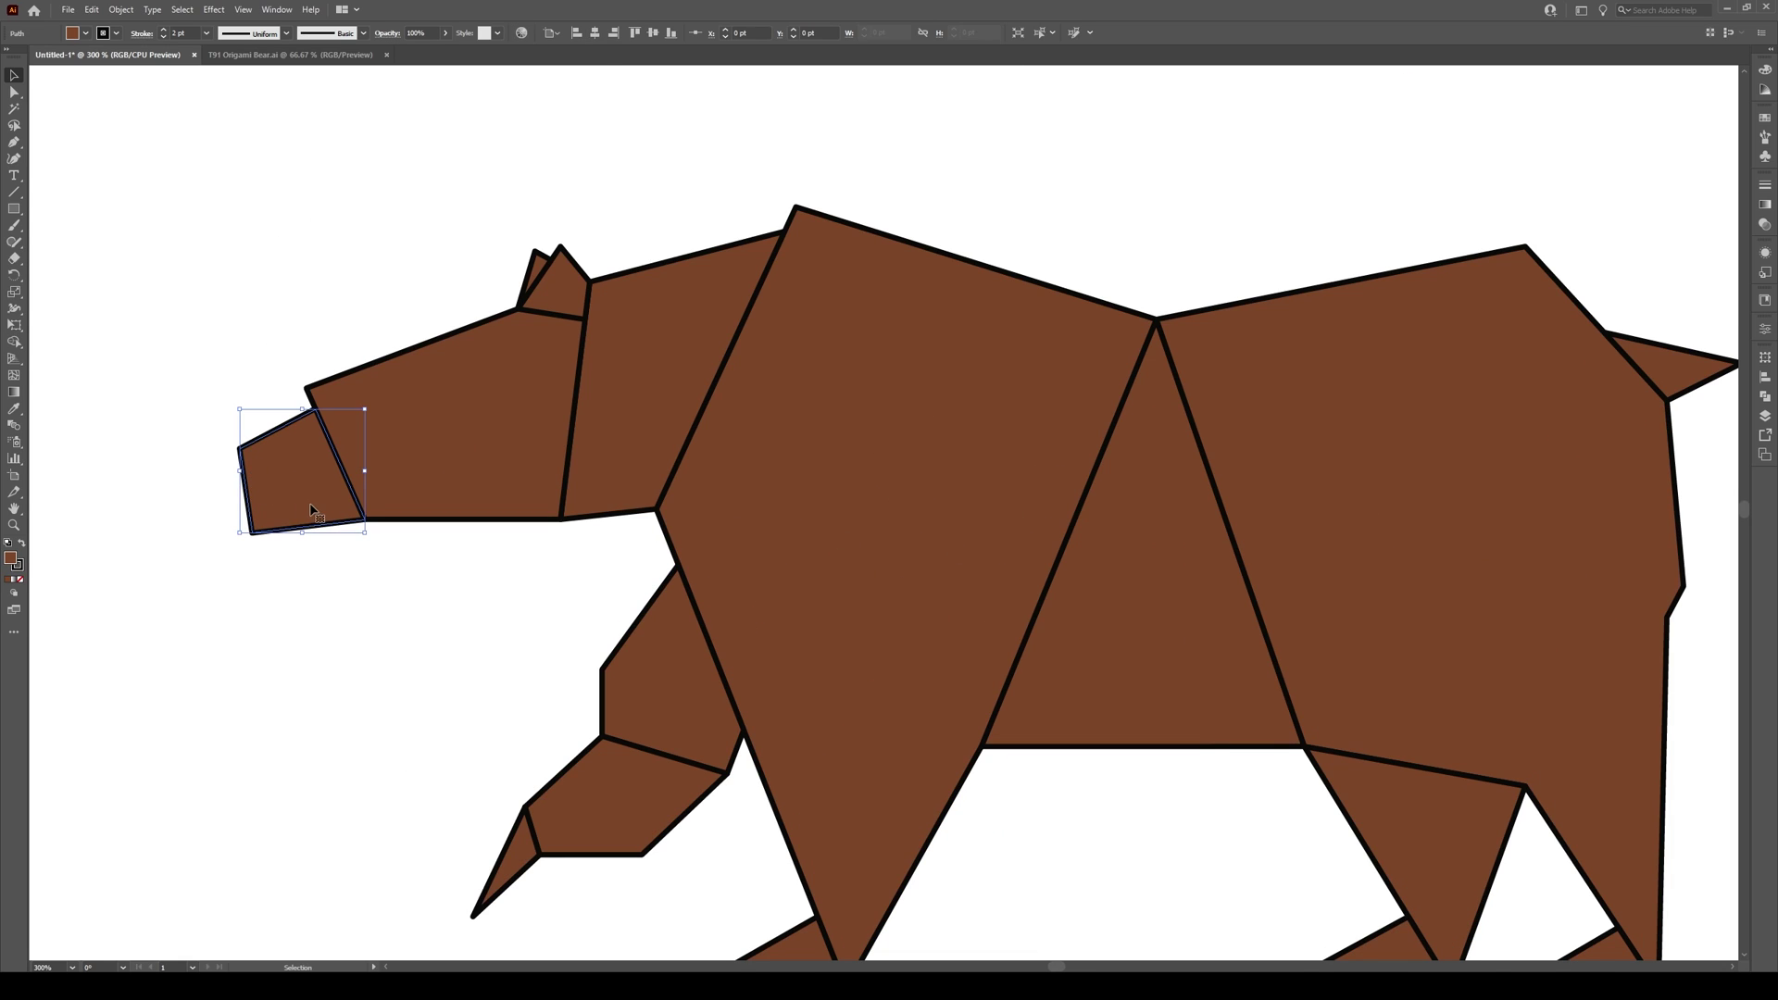
scroll(273, 498, up, 2)
key(a)
drag(461, 548, 451, 540)
key(v)
click(446, 597)
scroll(446, 596, down, 2)
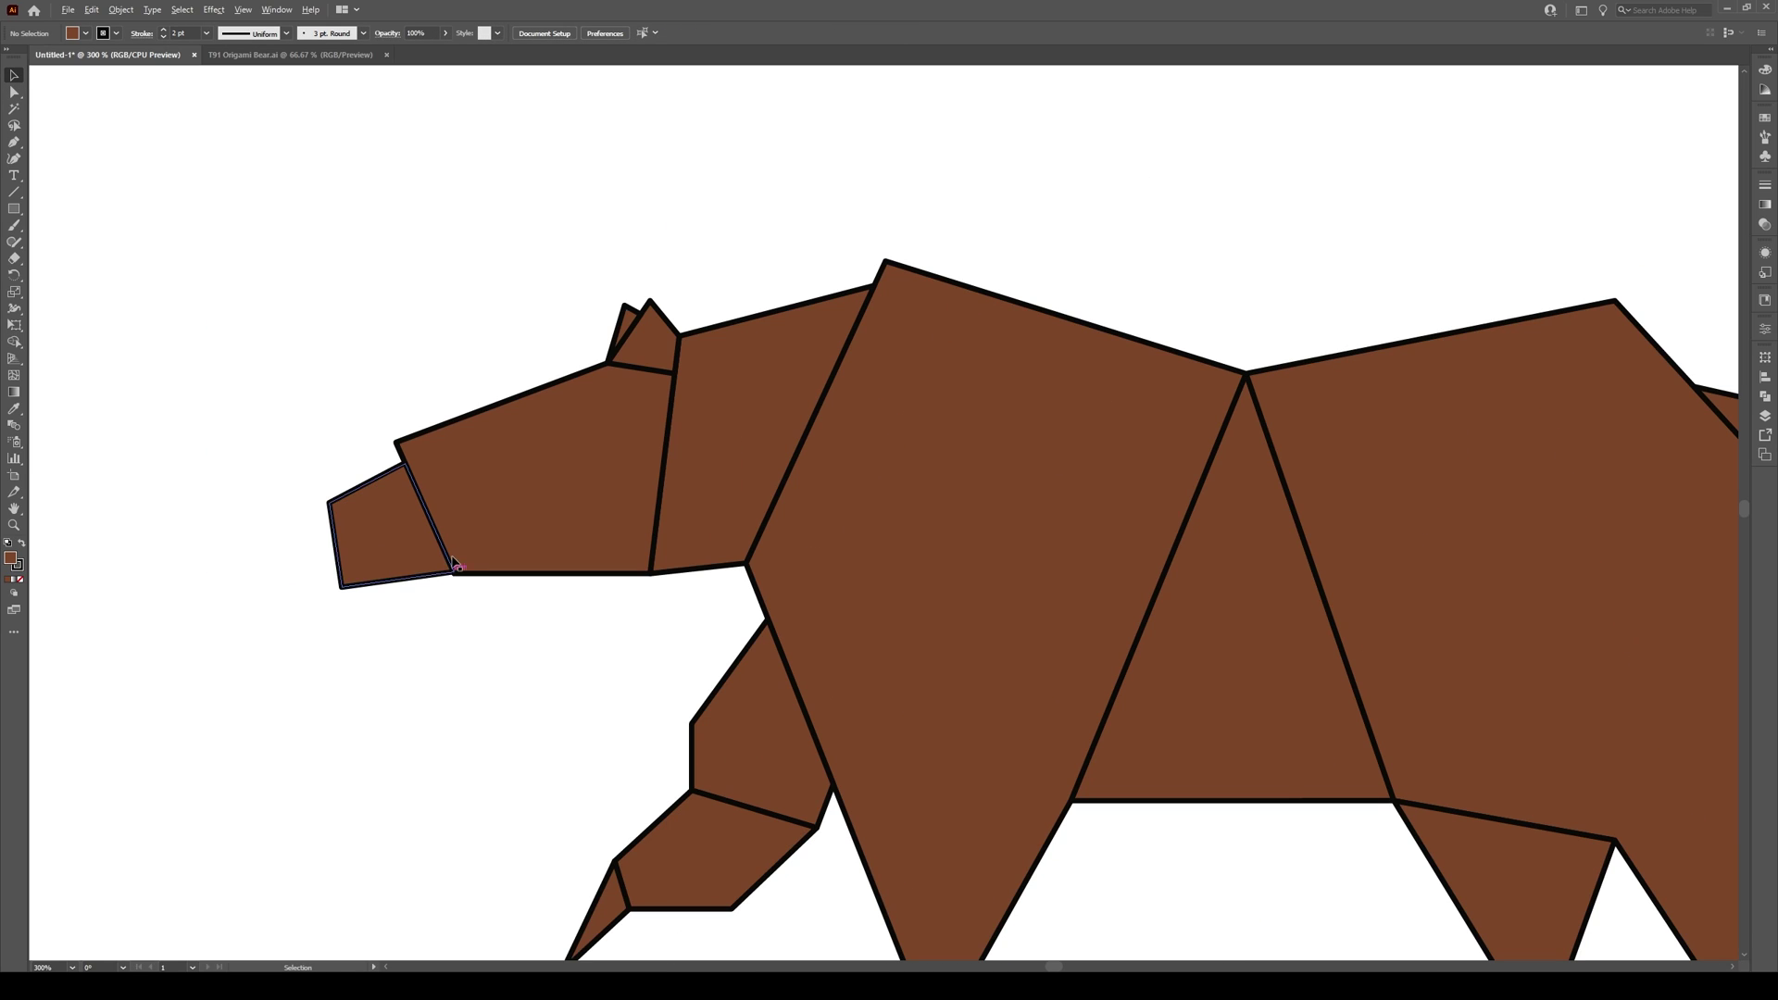
Move the neck's lower front corner slightly down so it extends just below the head's jaw line
scroll(576, 585, down, 4)
scroll(553, 590, up, 5)
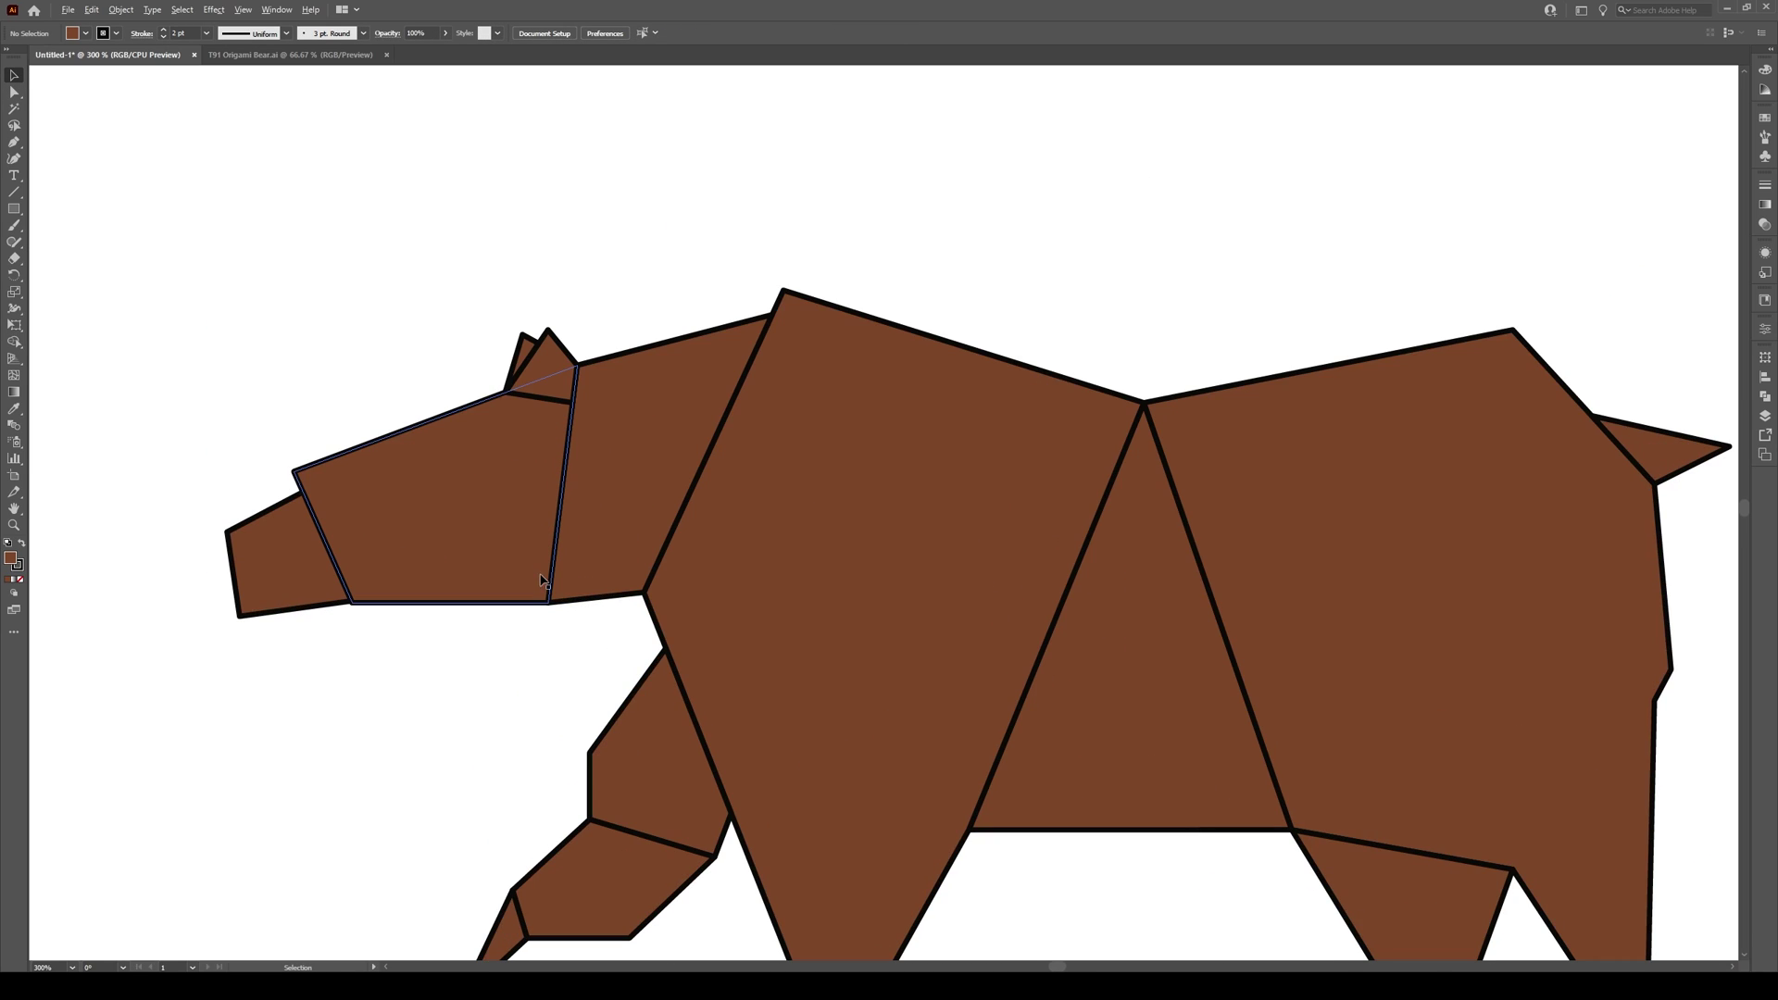
click(592, 581)
scroll(547, 611, up, 1)
key(a)
click(547, 611)
drag(547, 612, 547, 618)
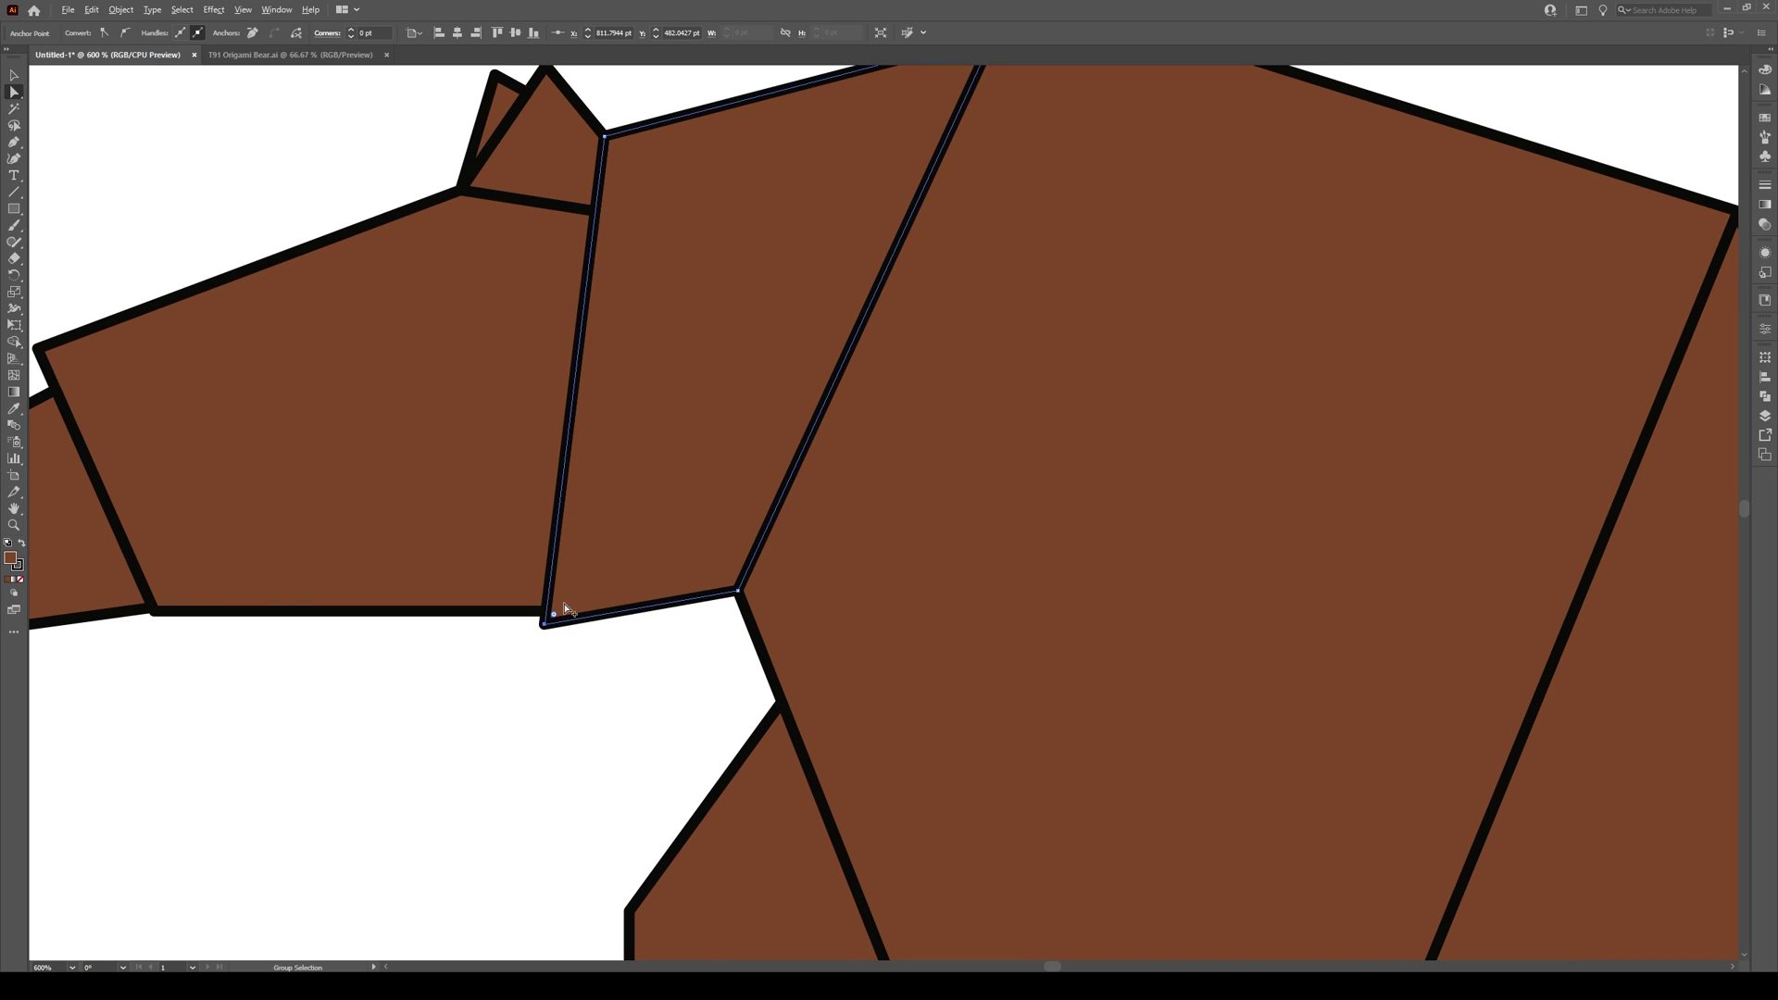
scroll(559, 608, down, 2)
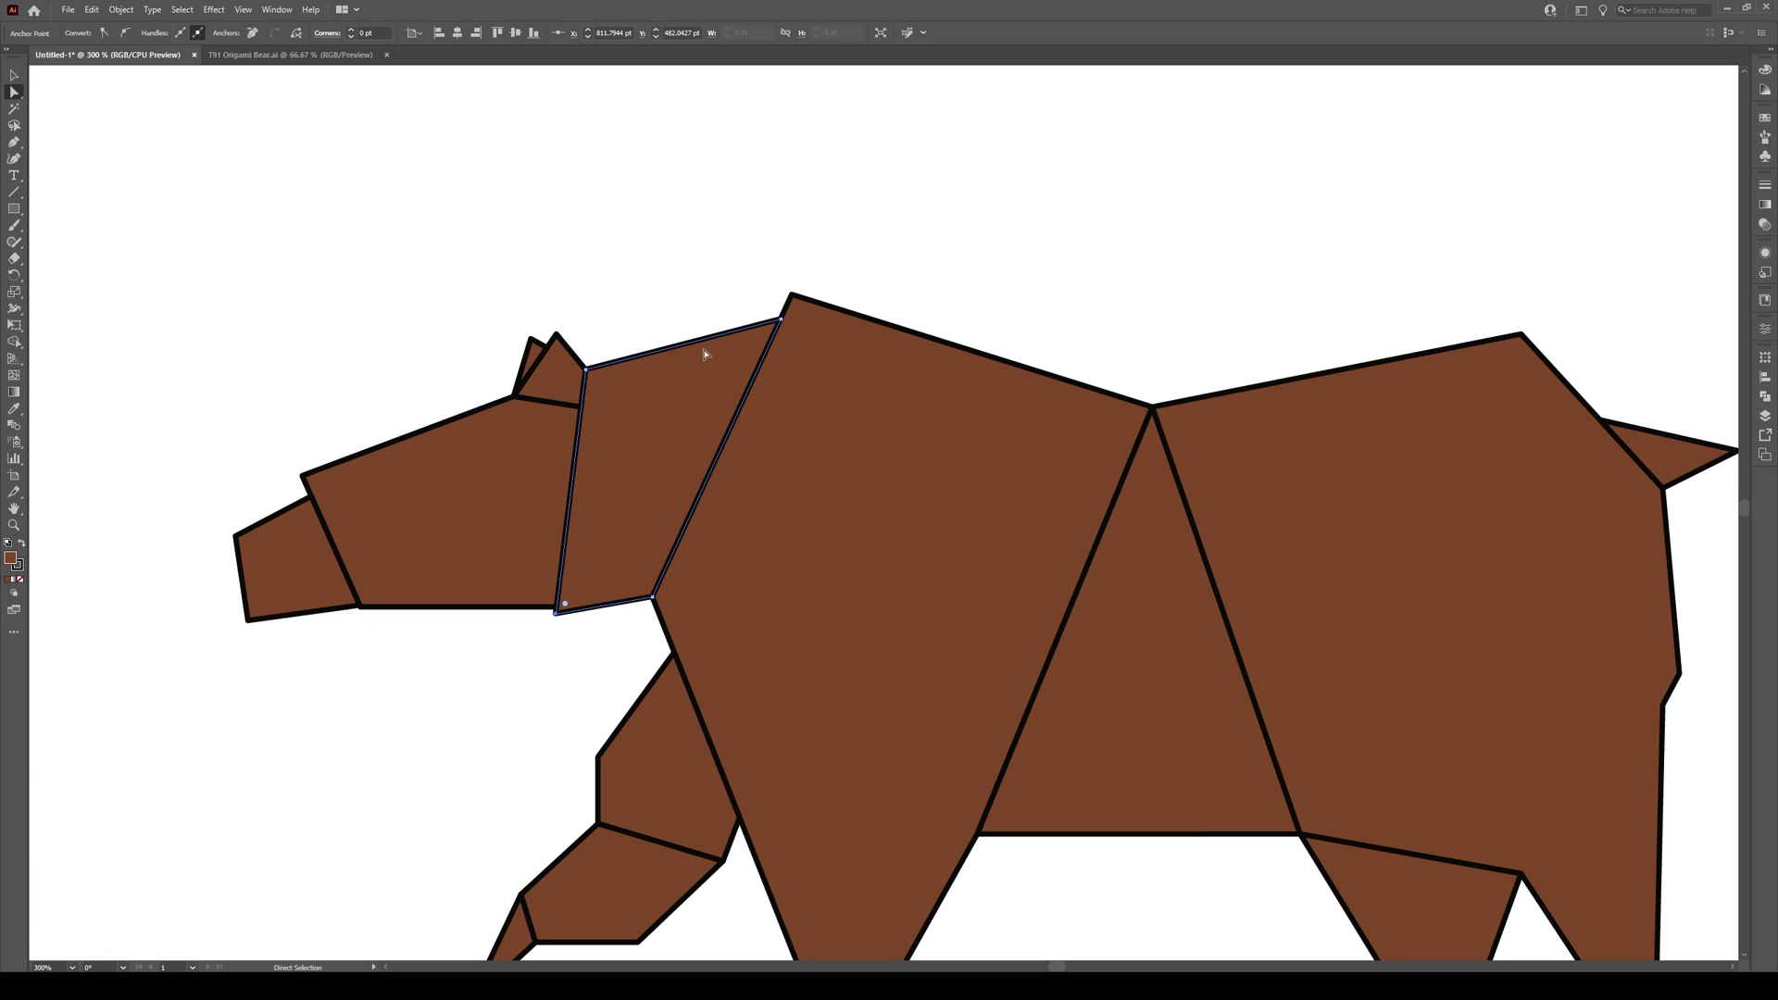
Move the neck's lower rear corner slightly up along the chest edge, giving the neck's underside a steeper slope
key(v)
scroll(656, 597, up, 1)
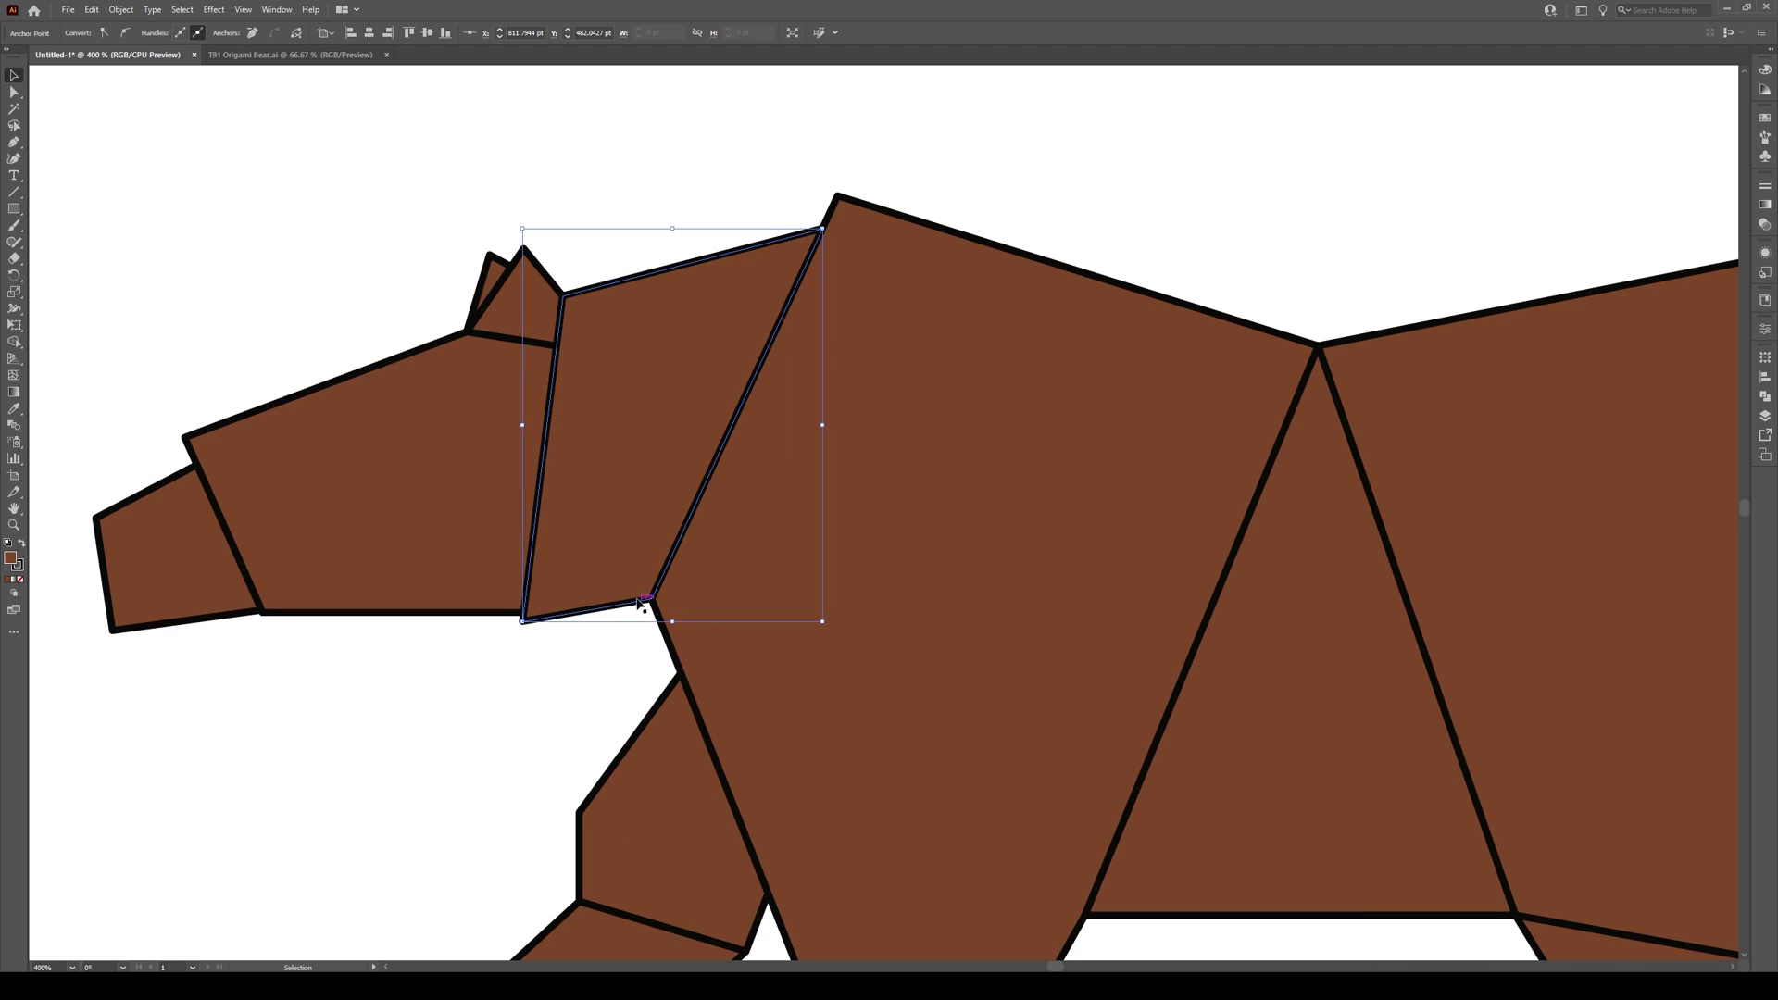
key(a)
drag(648, 599, 659, 589)
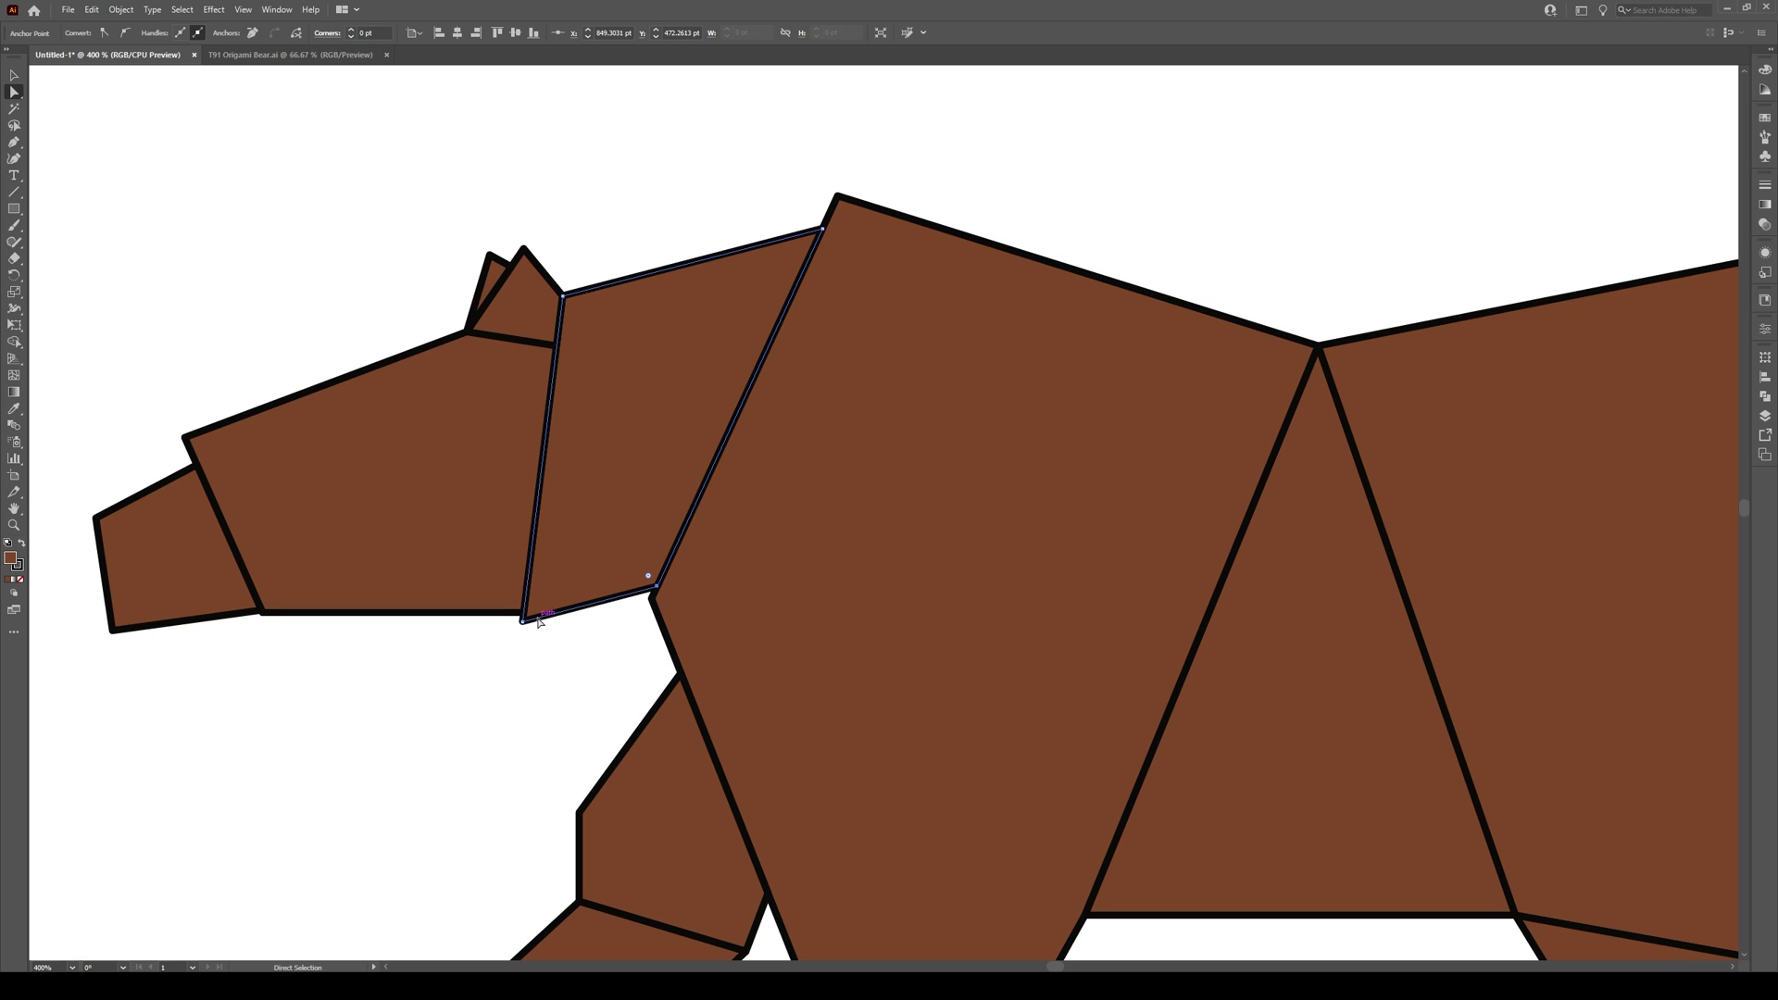
click(613, 623)
key(v)
Move the pointed tip of the raised front foot up and slightly inward to shorten the triangle
scroll(559, 627, down, 3)
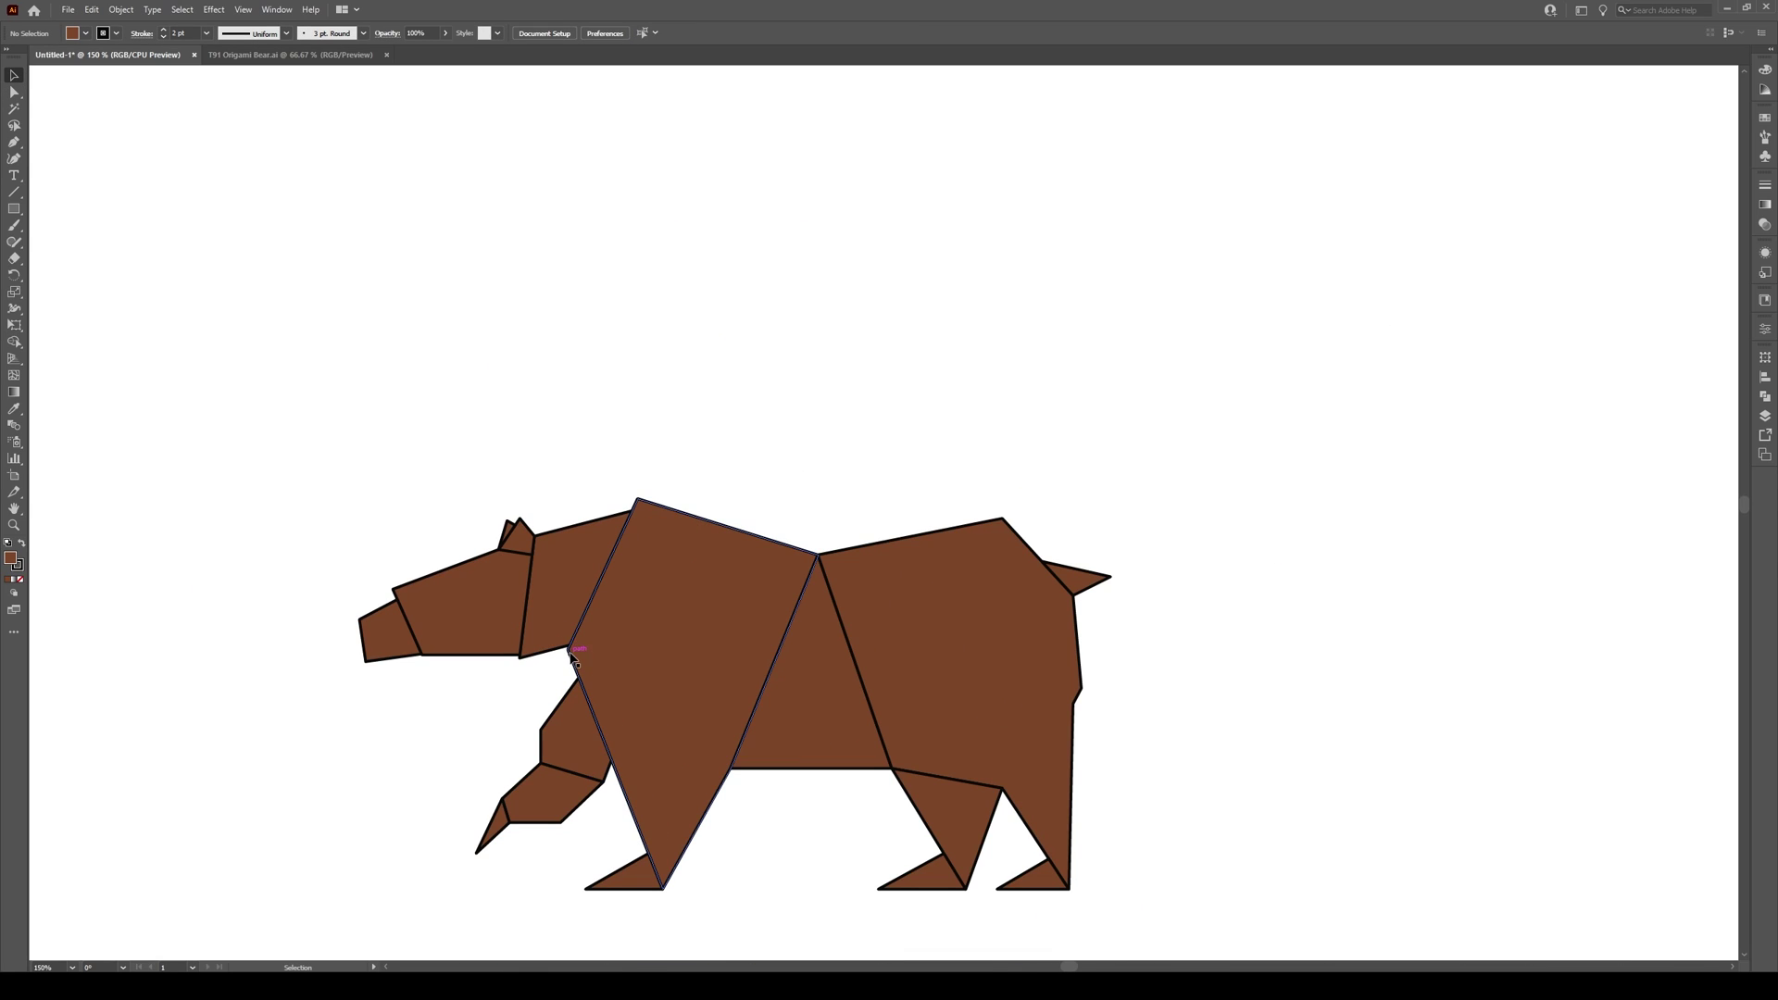
scroll(596, 802, down, 4)
scroll(602, 809, up, 2)
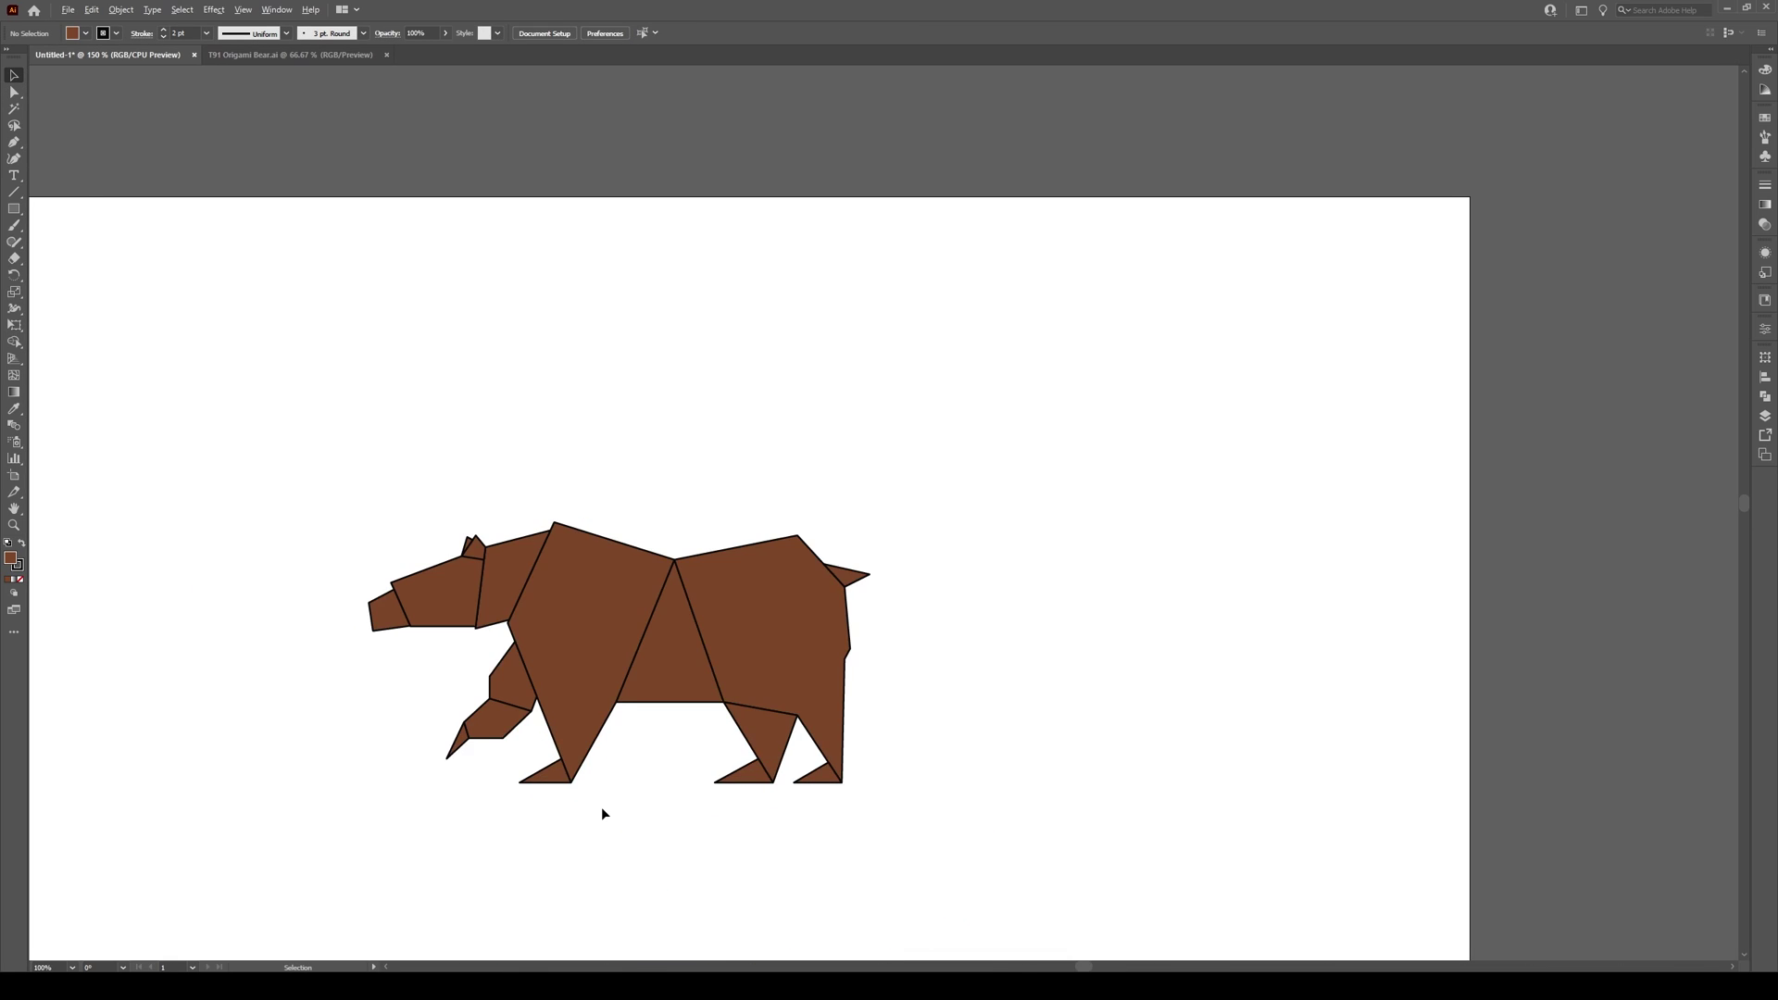
scroll(601, 807, up, 2)
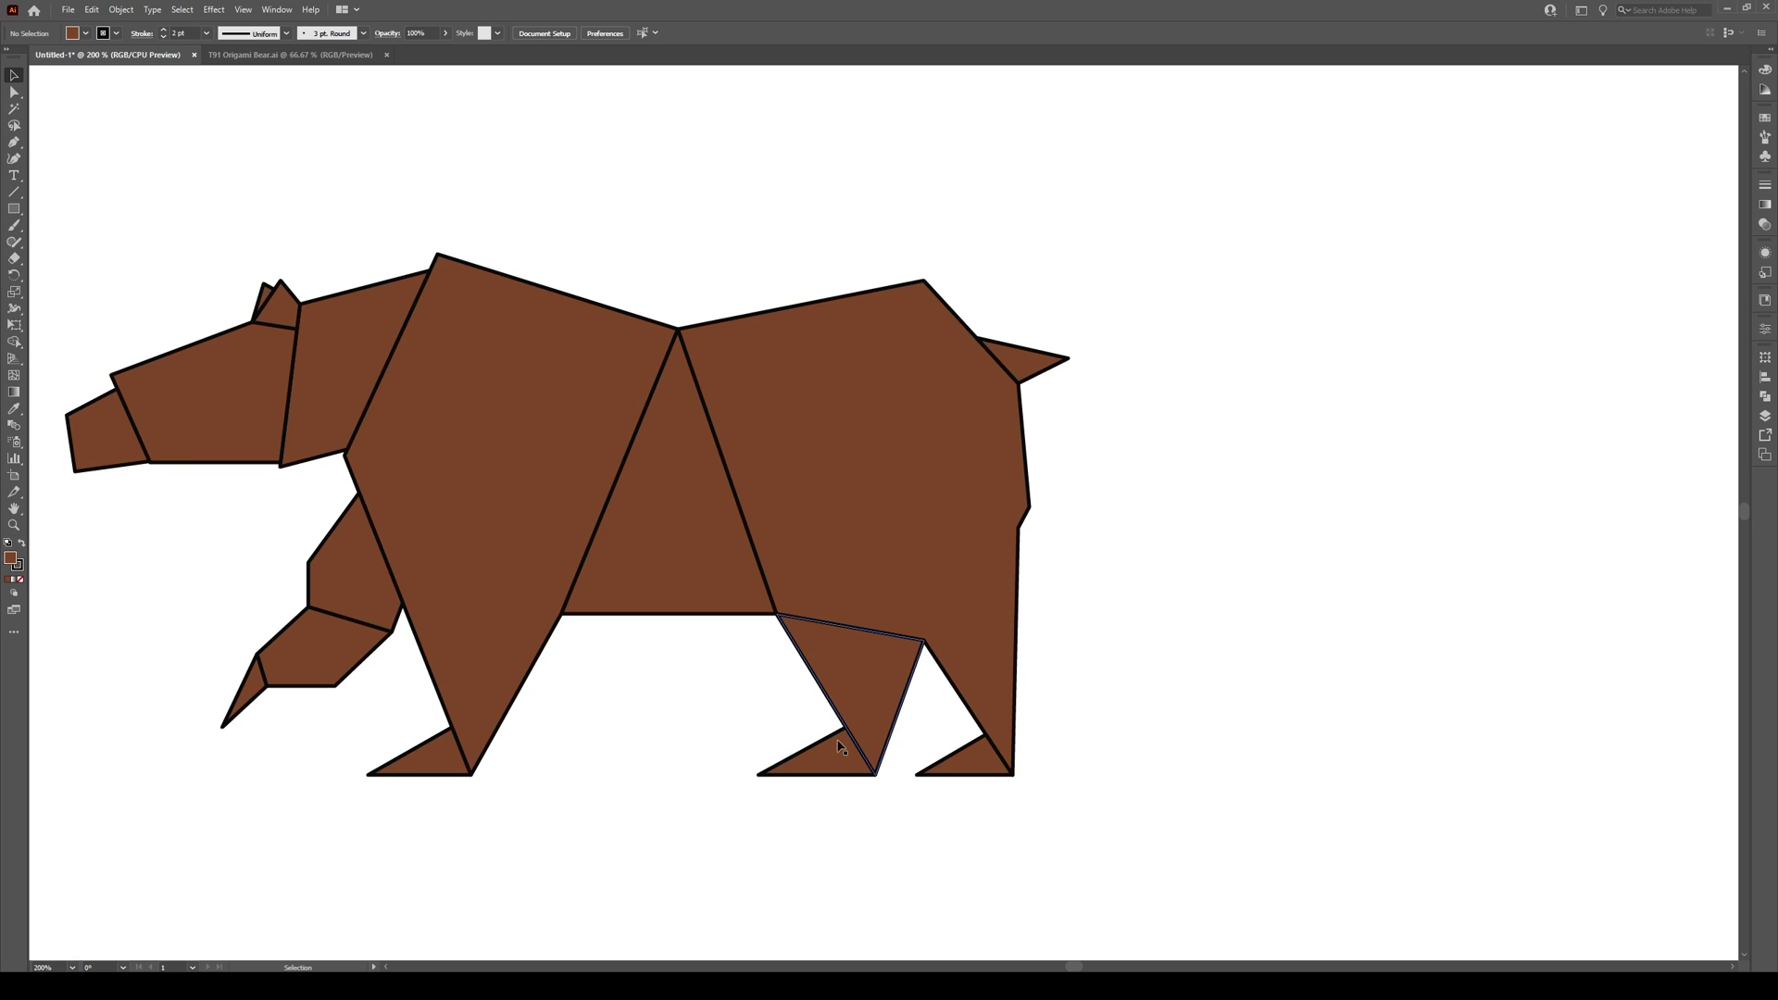
scroll(1158, 773, down, 1)
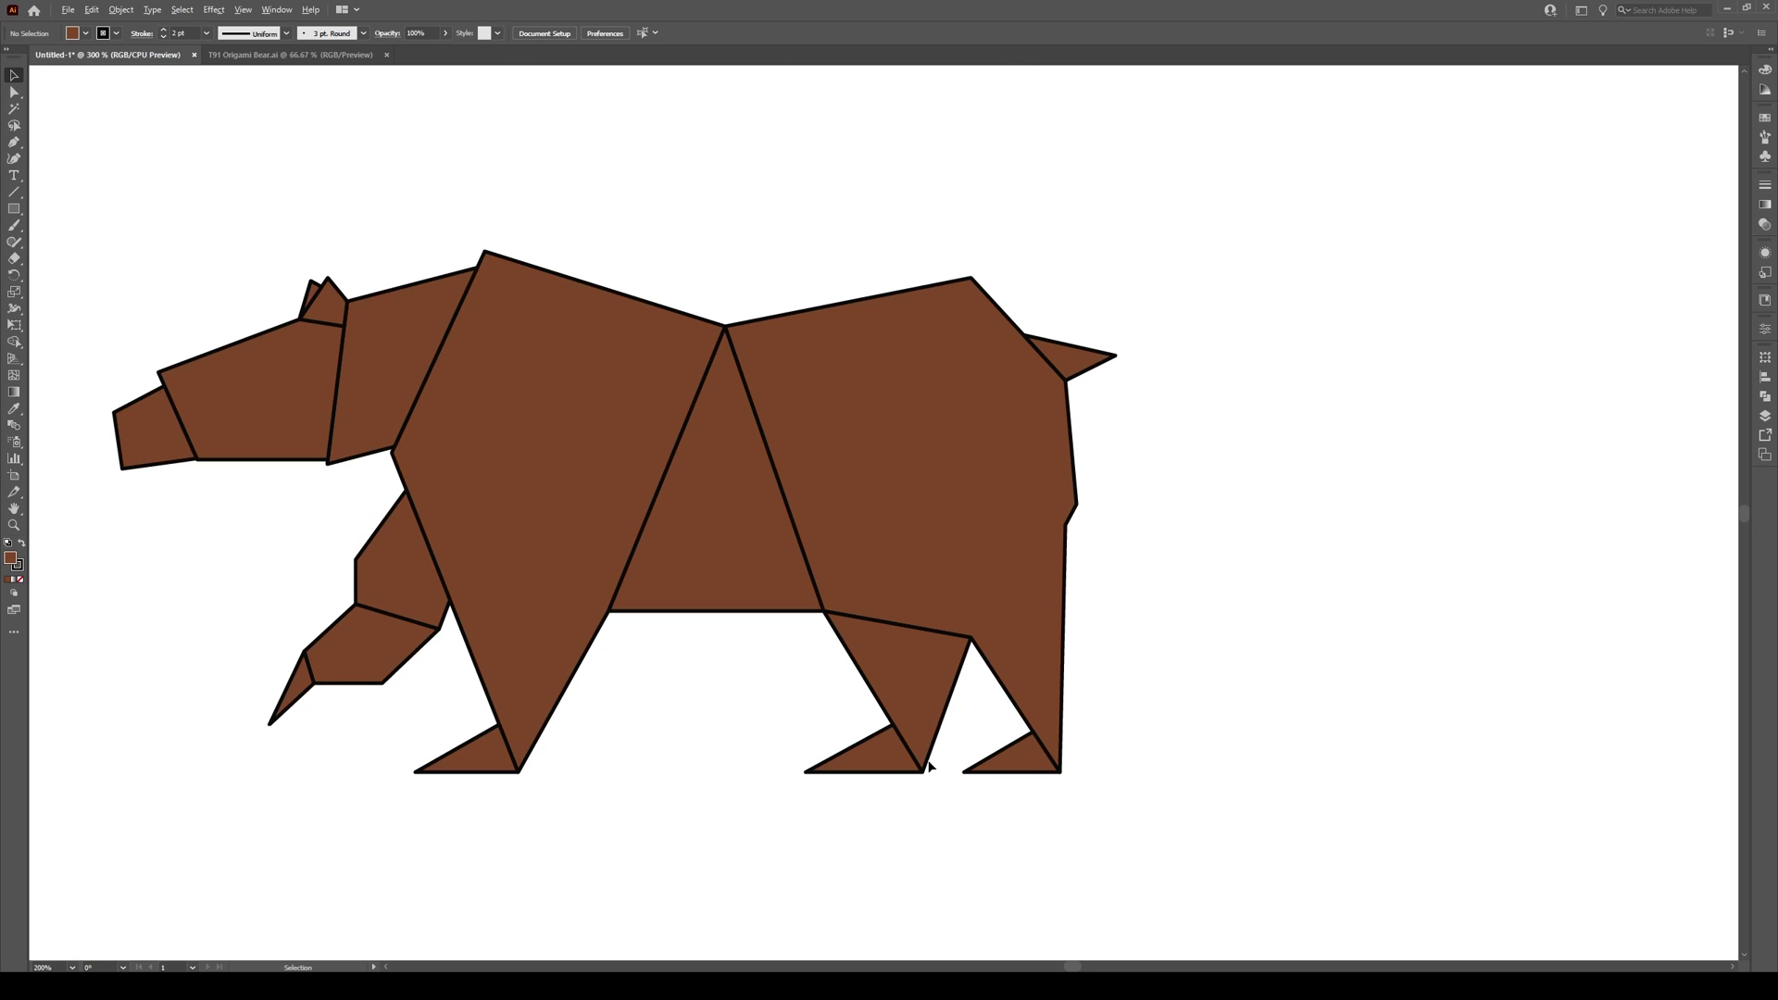
scroll(1007, 784, up, 2)
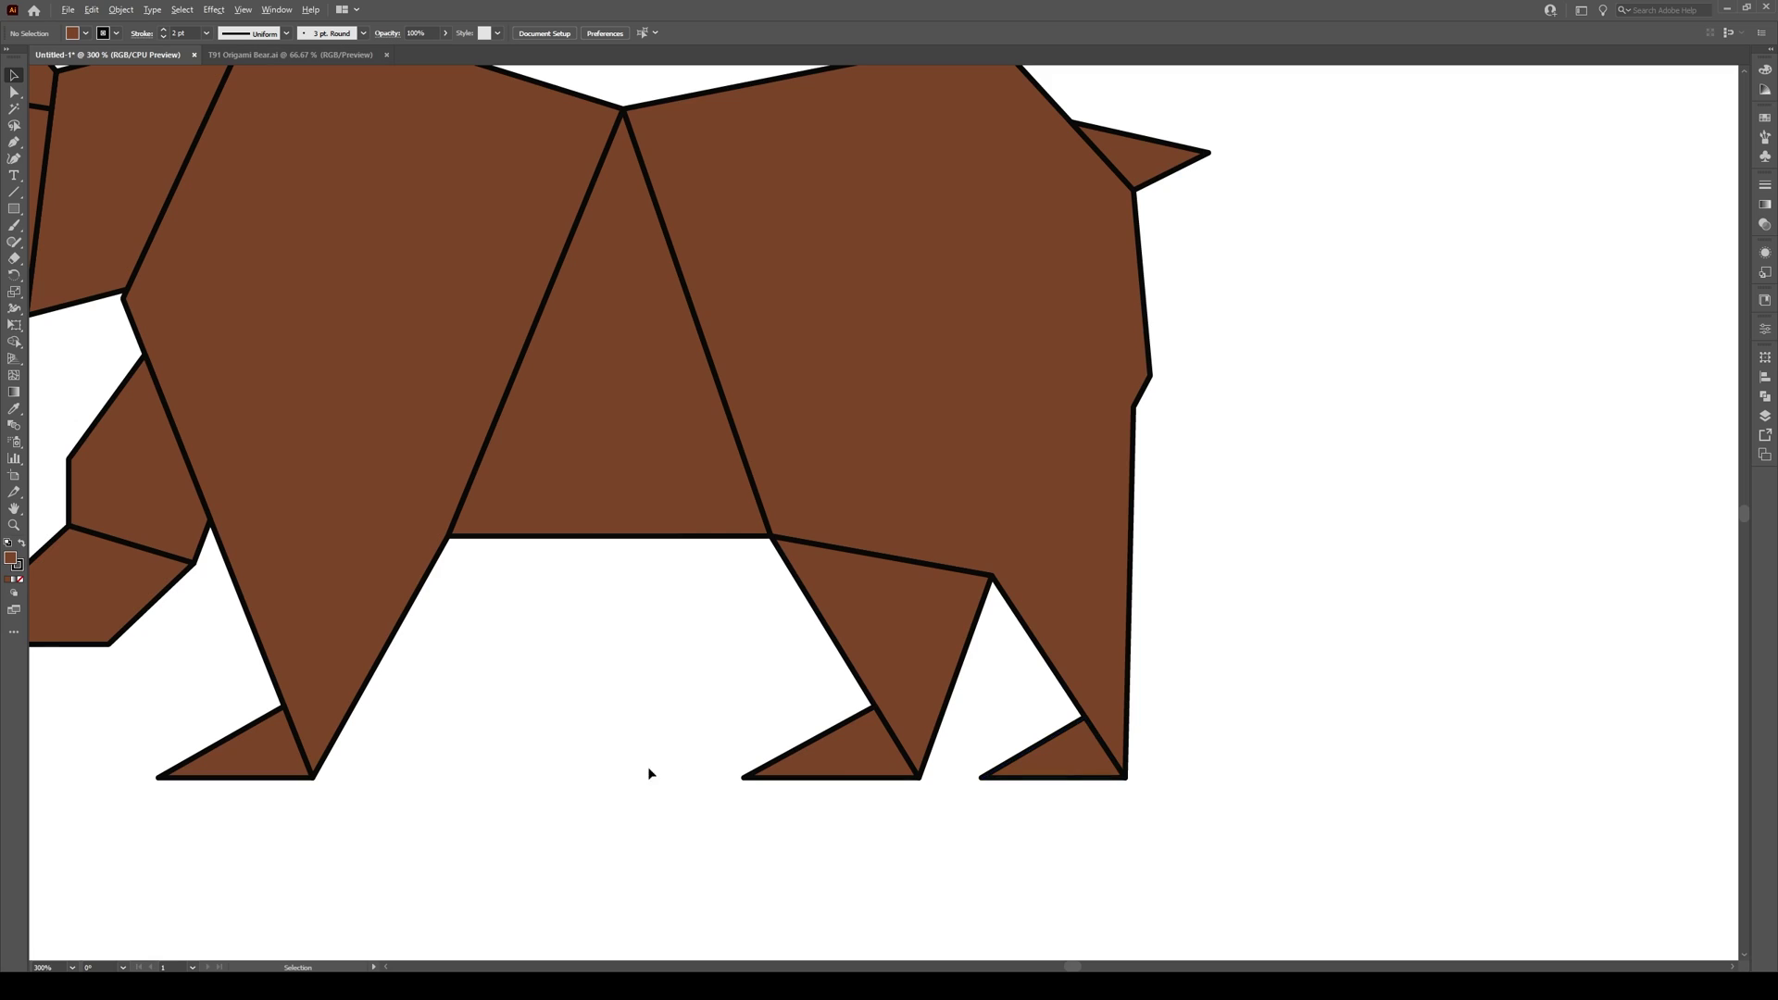
scroll(178, 731, down, 3)
scroll(182, 722, up, 4)
click(289, 665)
key(a)
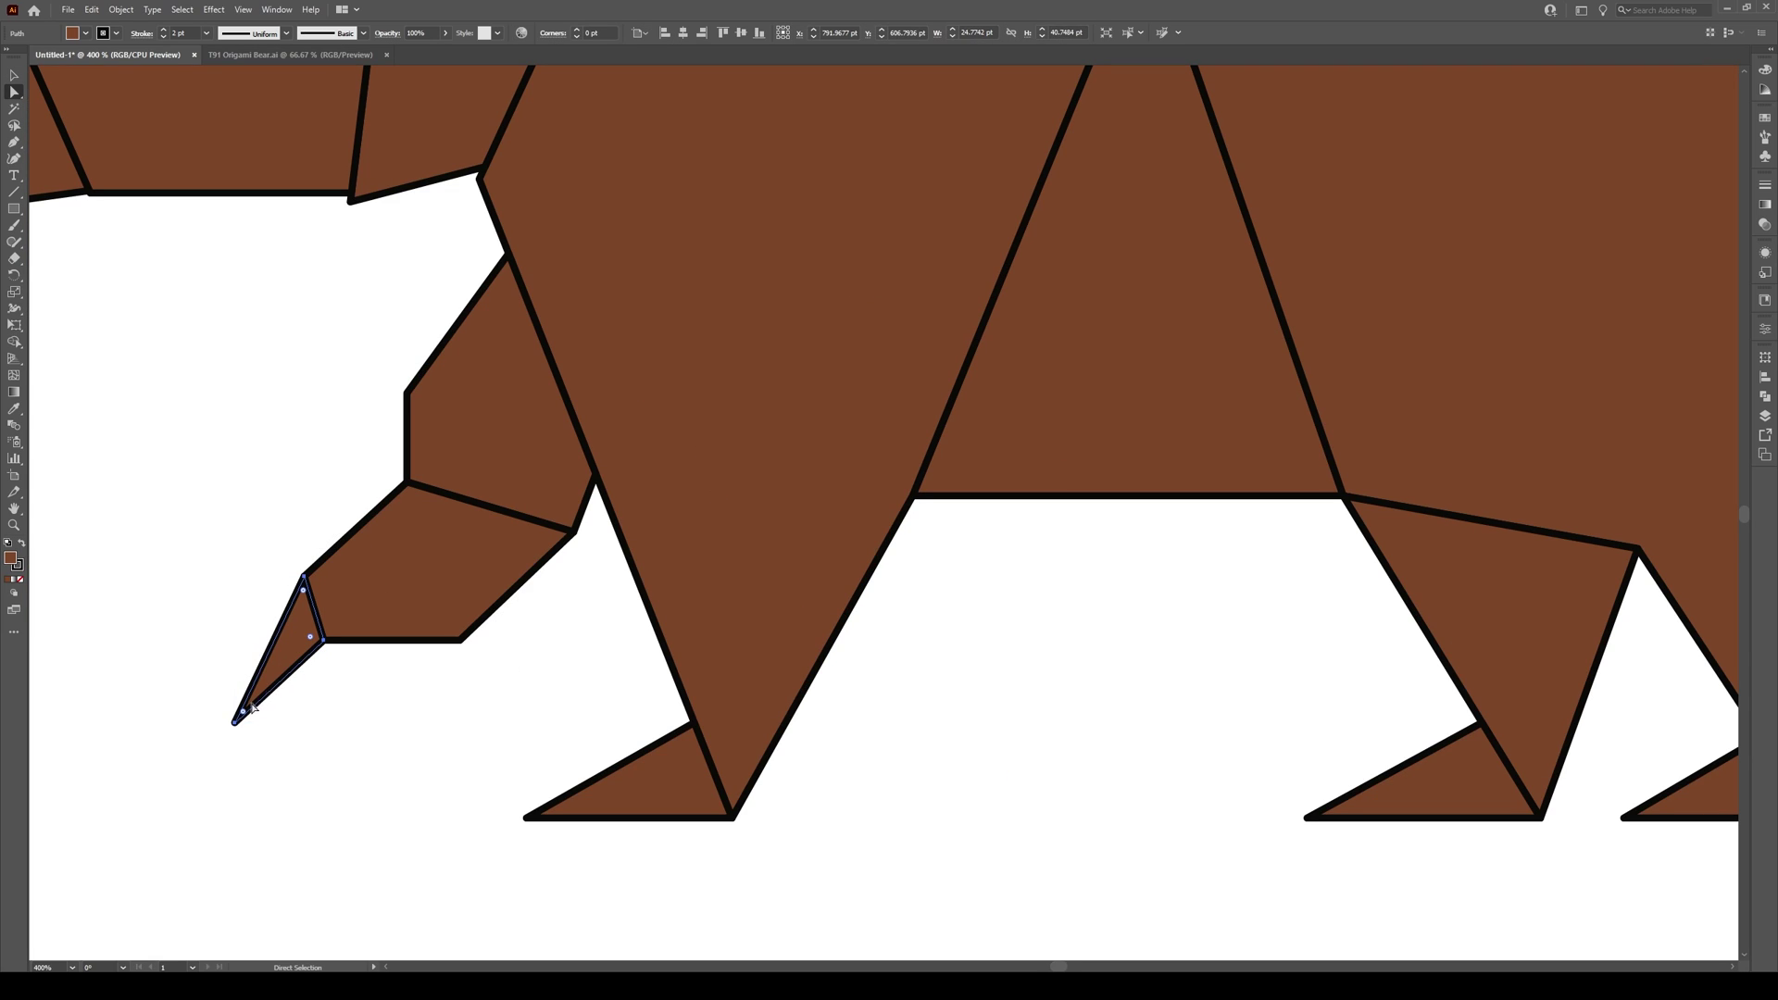
drag(238, 723, 252, 687)
click(370, 706)
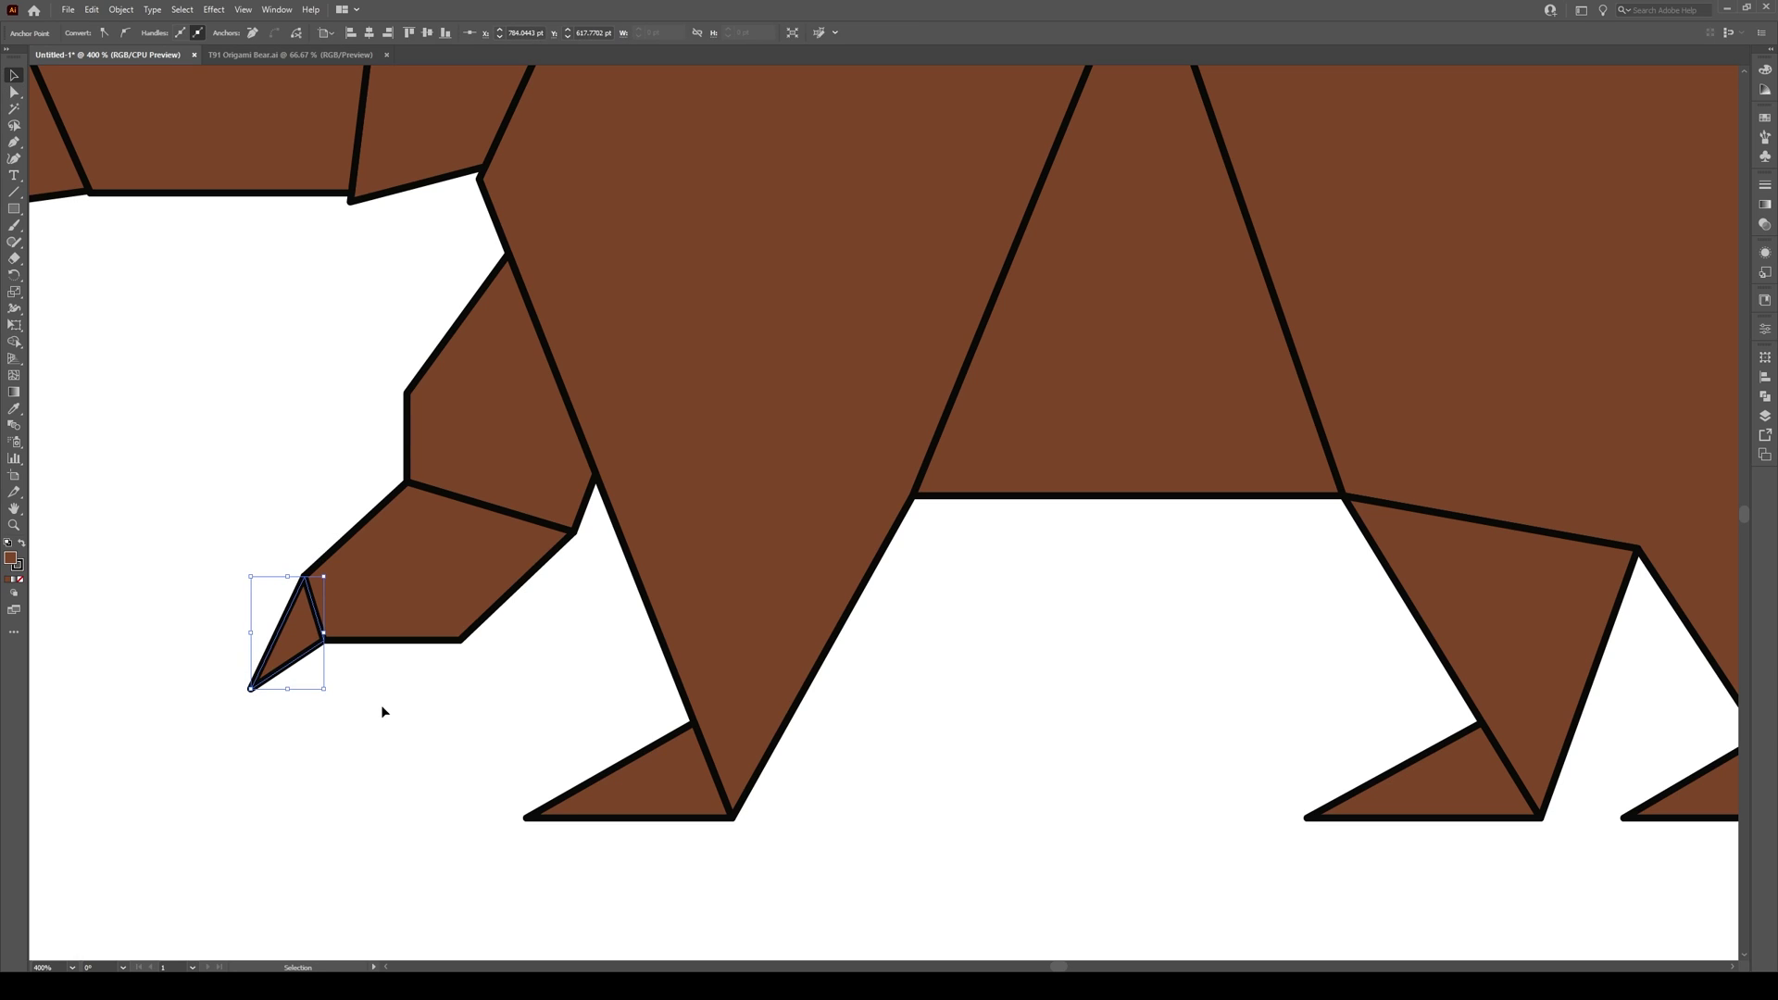
Move the raised front foot's two underside corners slightly up and snap the claw's rear corner onto the foot's lower front corner
click(458, 640)
drag(459, 639, 459, 626)
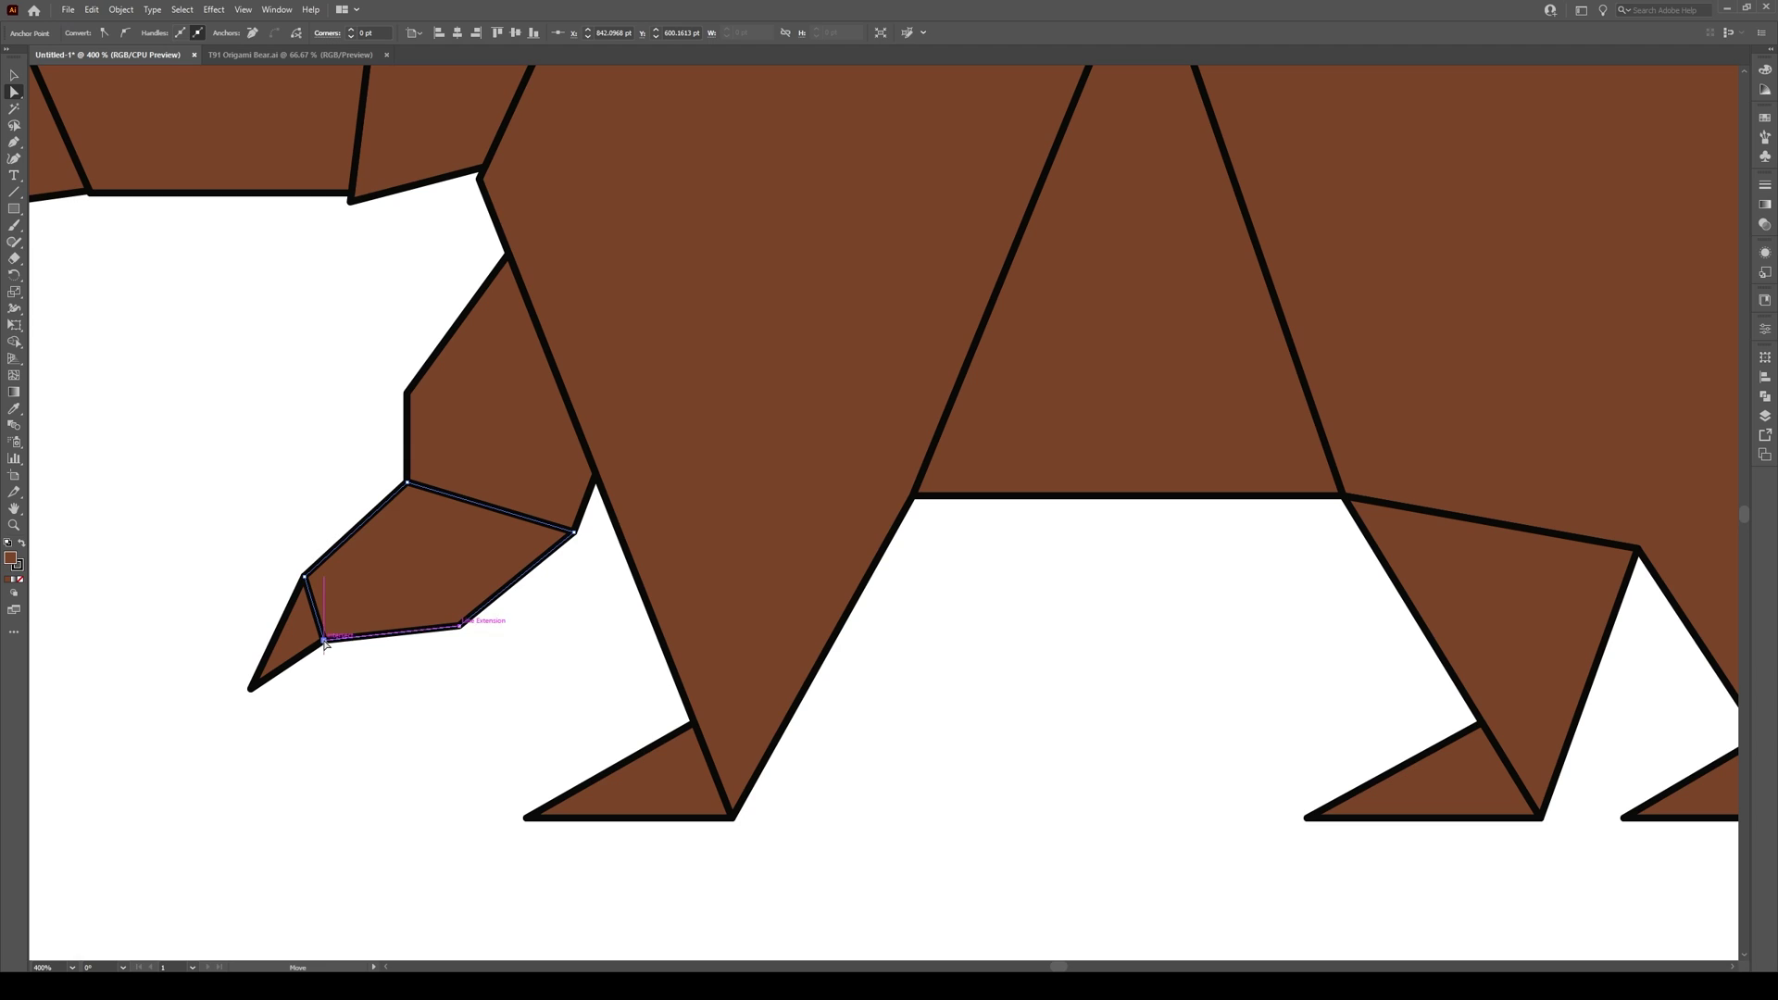
drag(325, 640, 330, 630)
click(329, 629)
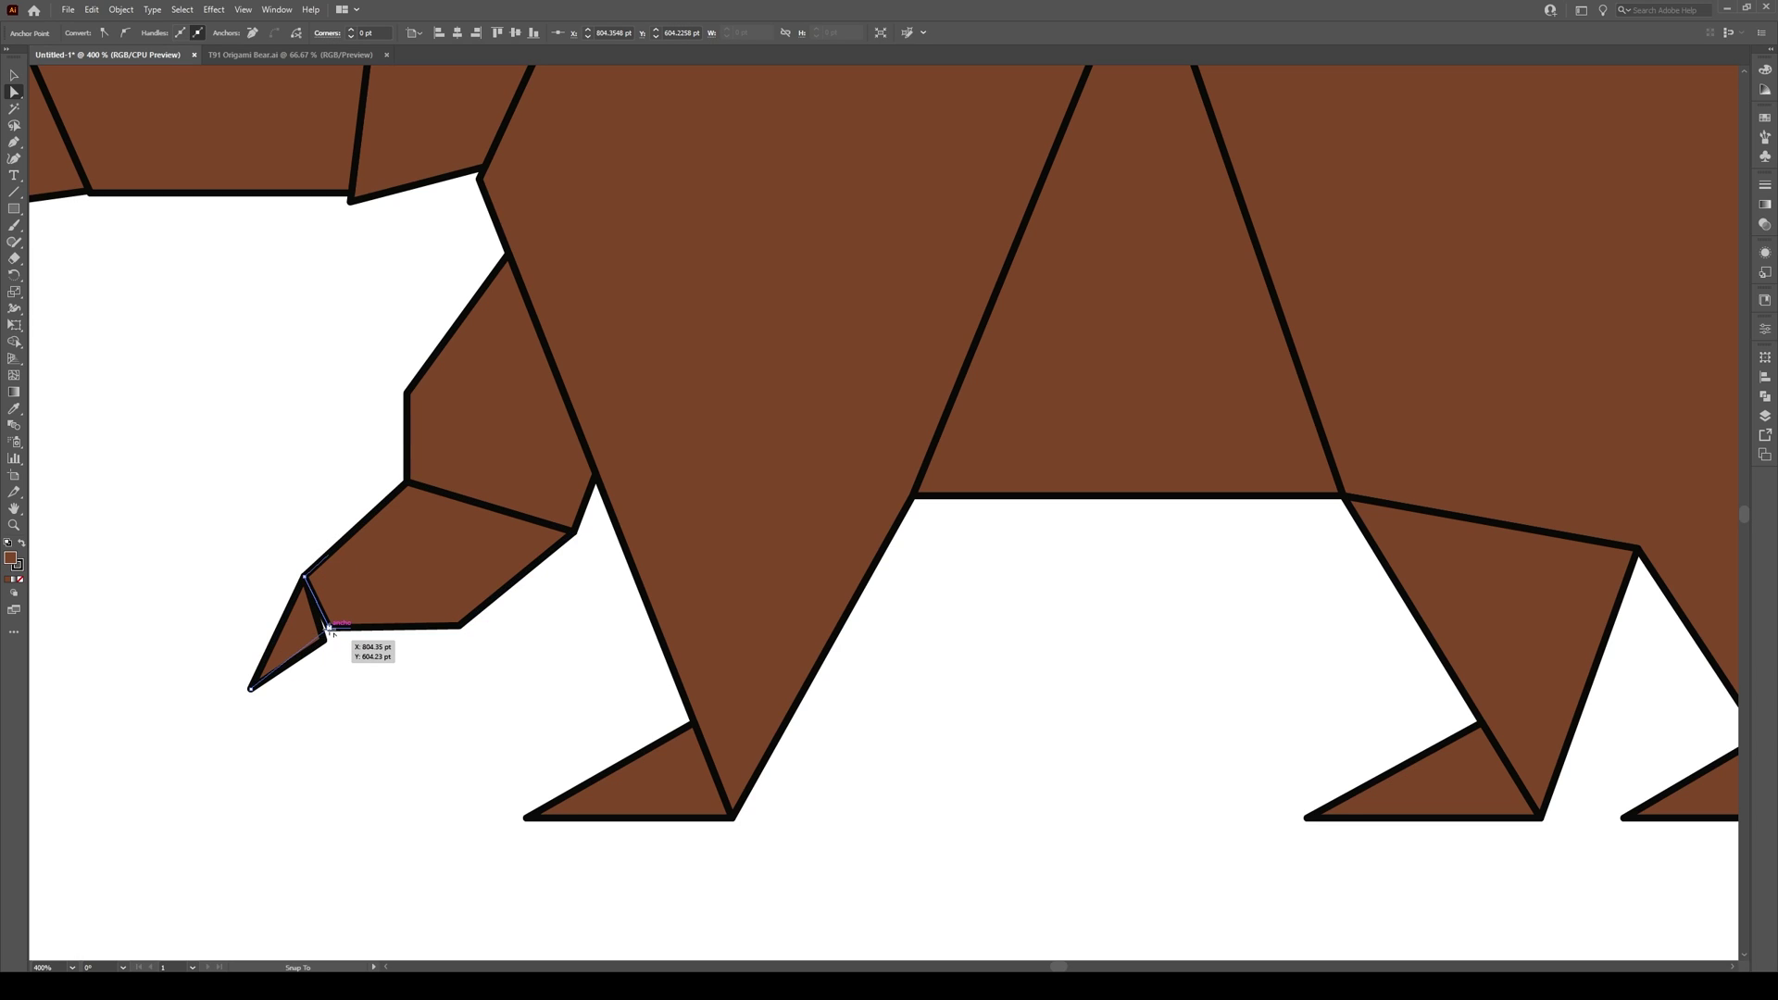
key(v)
click(319, 680)
key(ctrl+1)
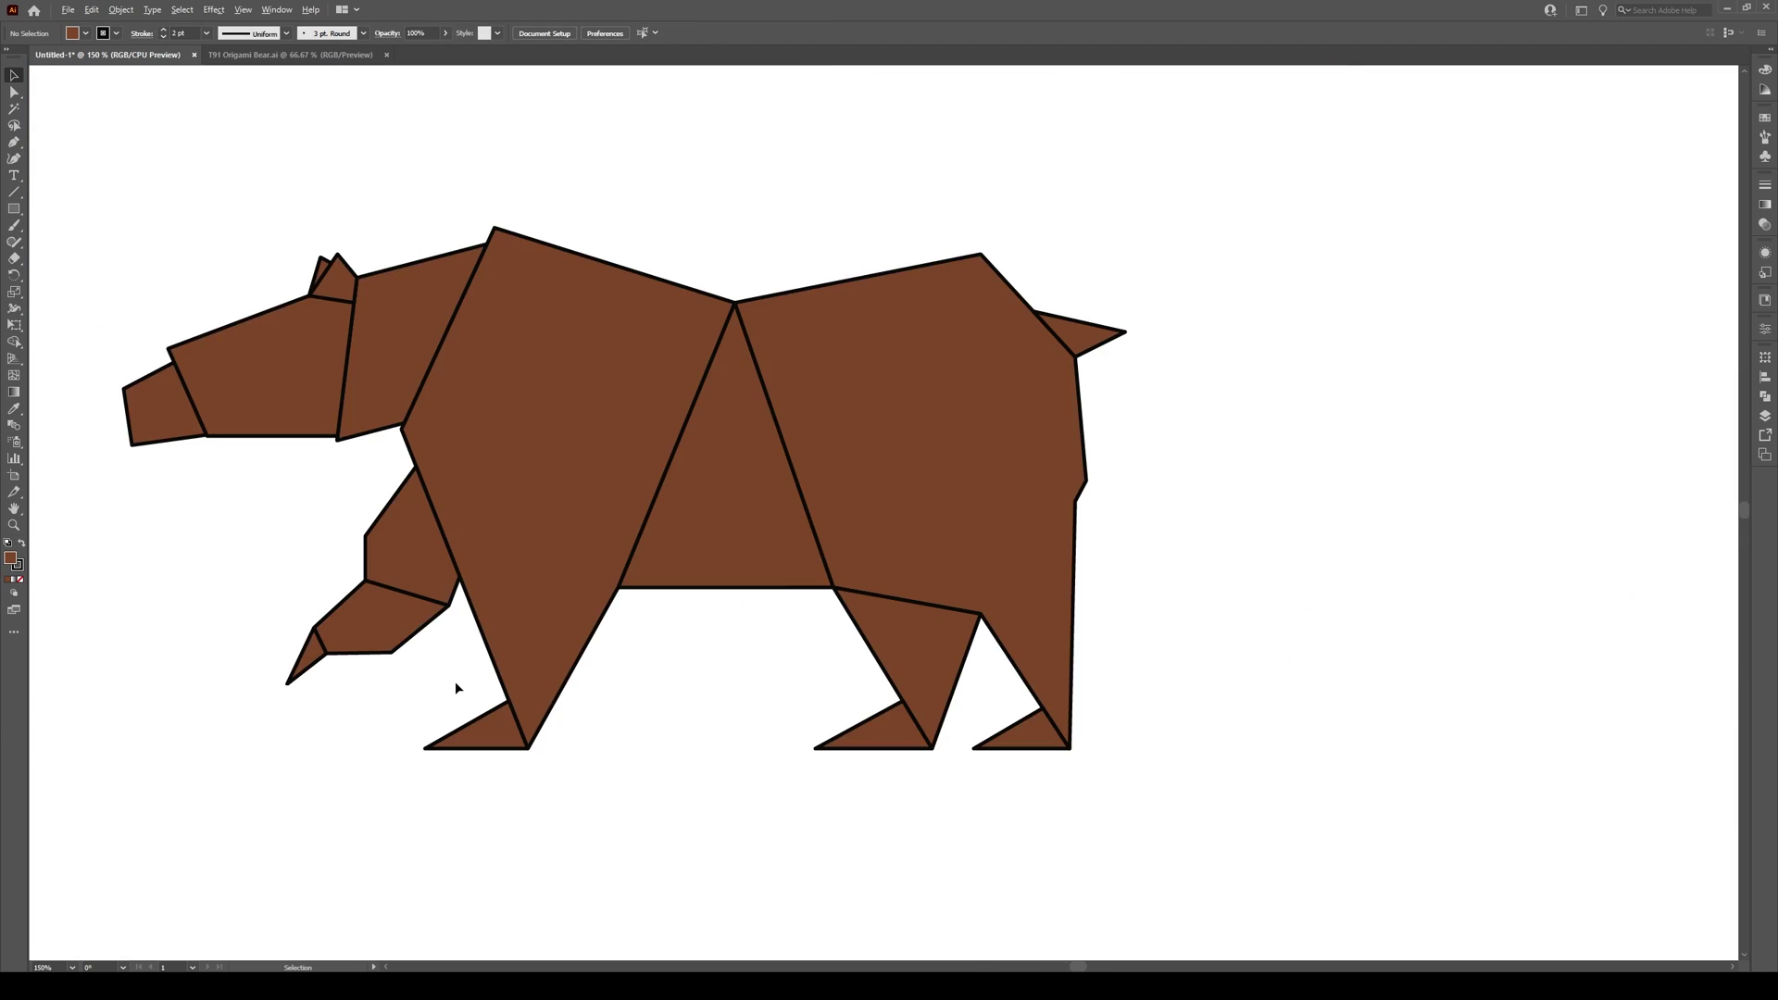
Enlarge the near hind foot by moving its tip slightly forward and its upper corner up along the leg's front edge
scroll(645, 707, up, 4)
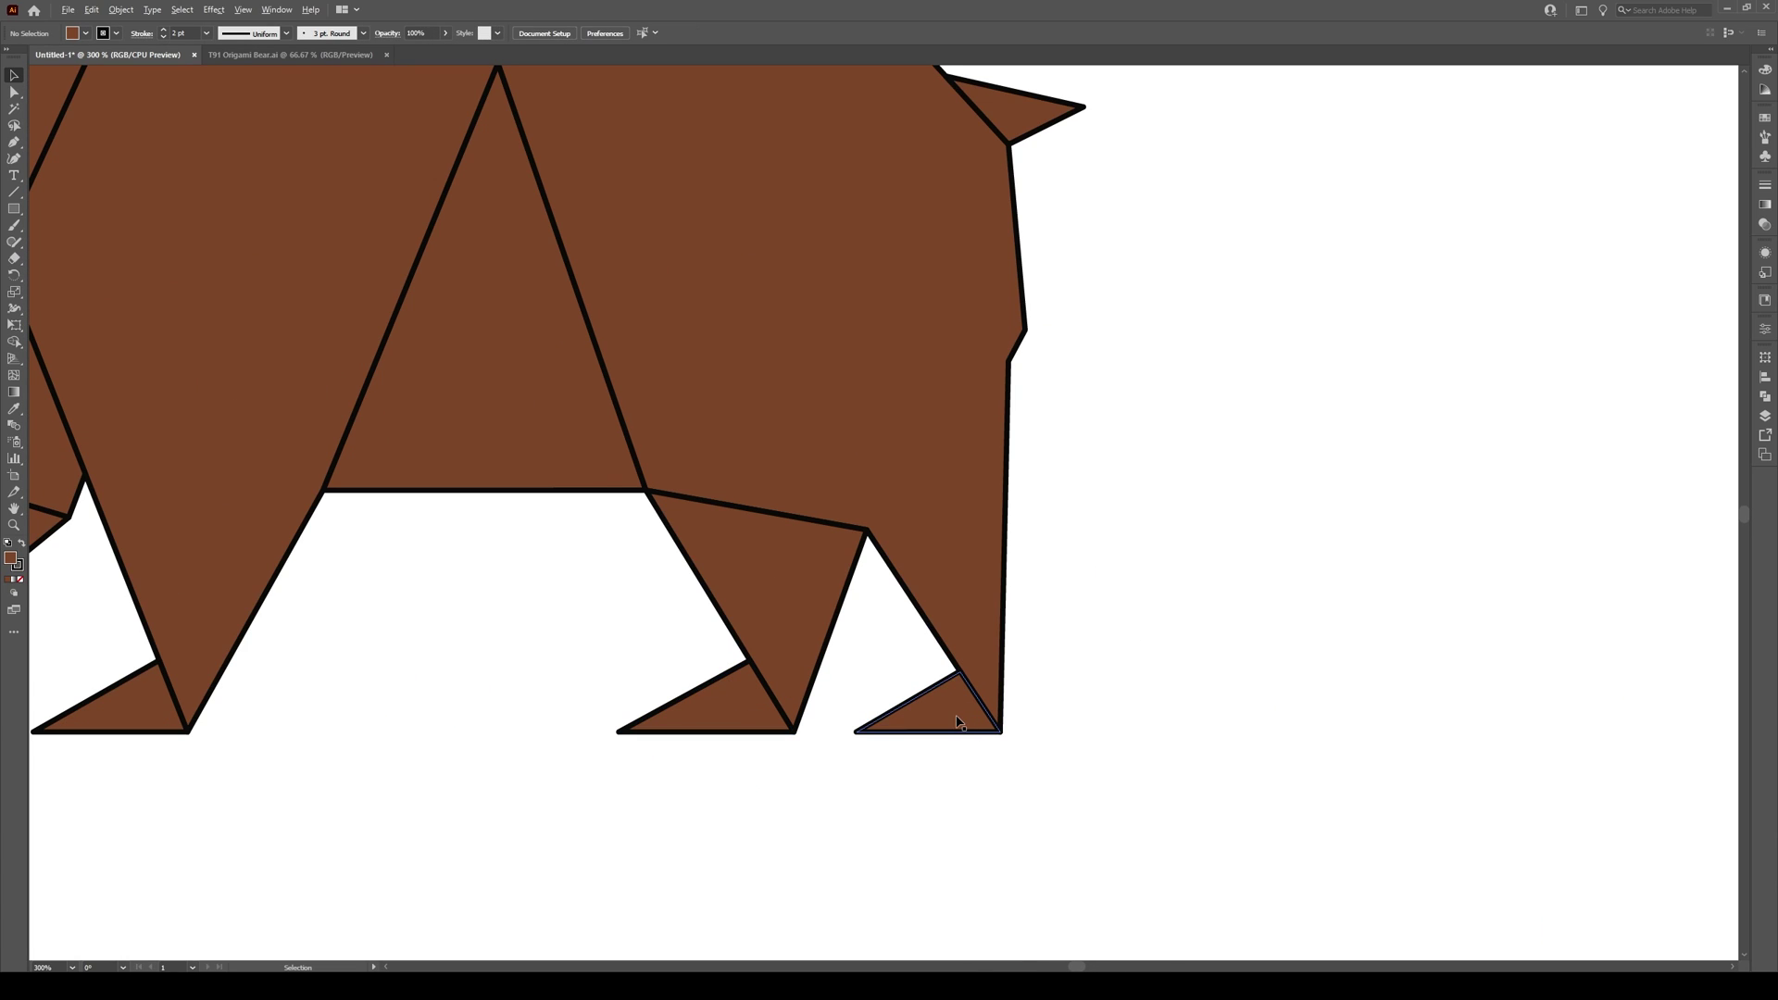
scroll(957, 722, up, 1)
key(a)
click(857, 733)
drag(824, 741, 804, 739)
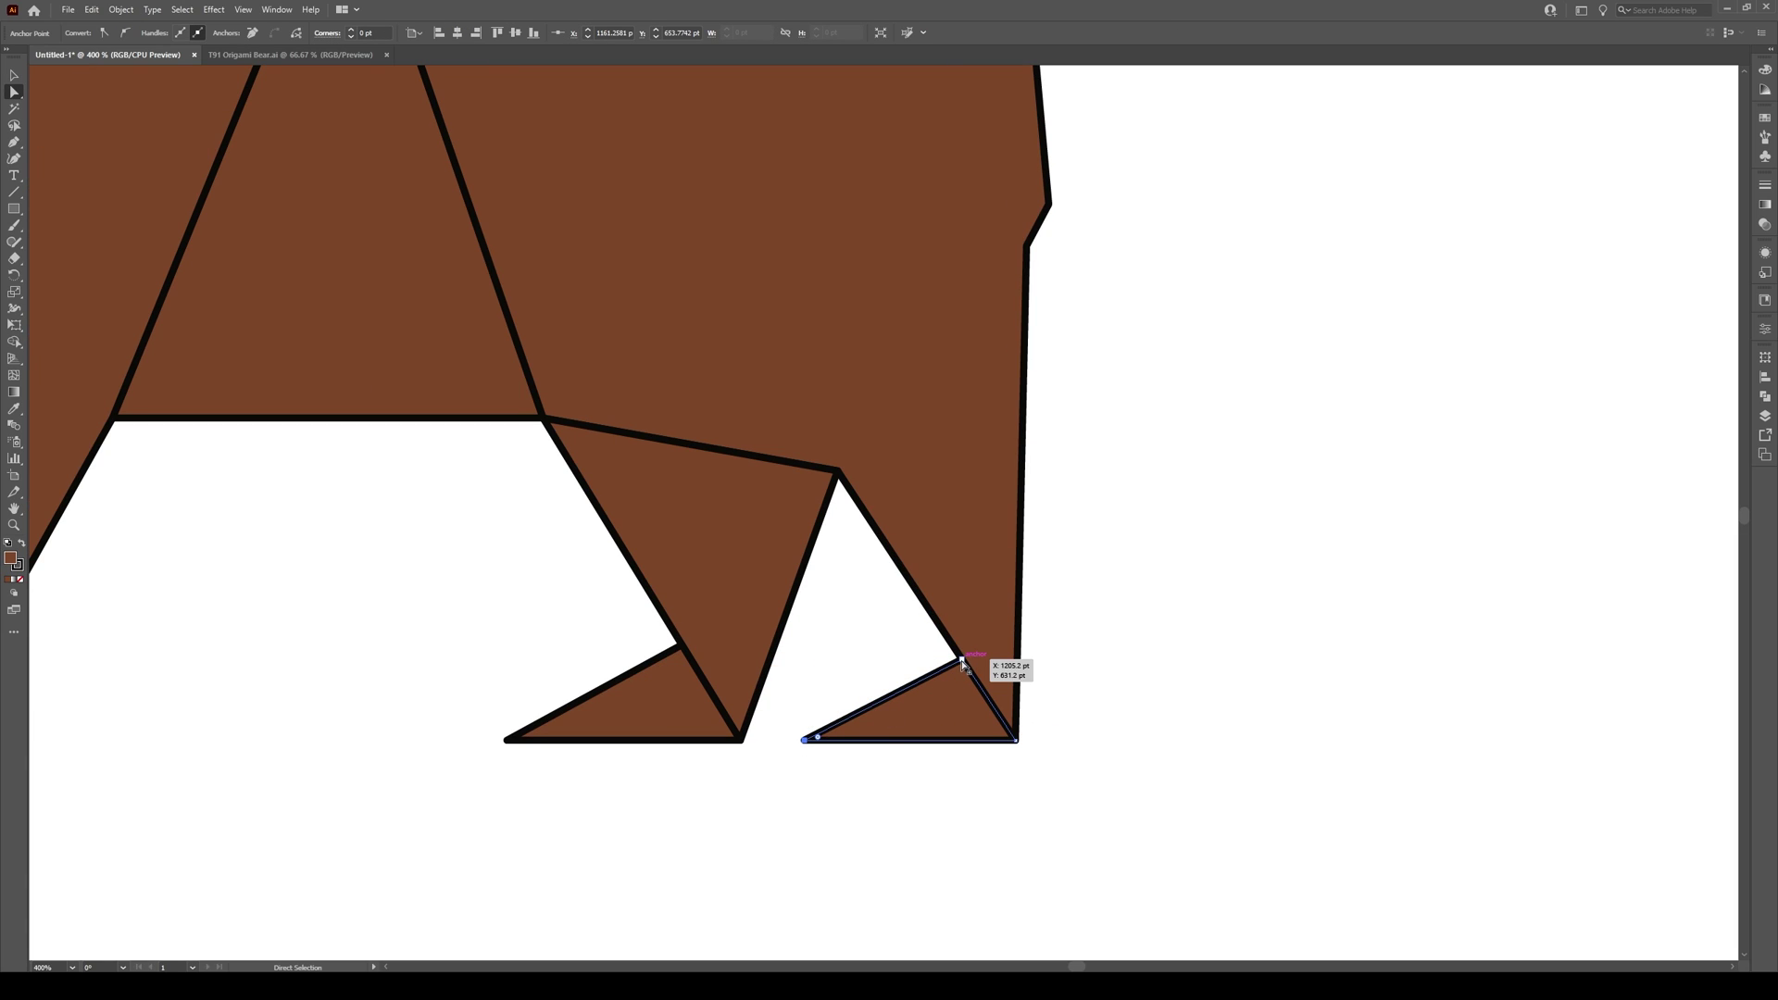
drag(962, 661, 950, 643)
scroll(1055, 676, down, 2)
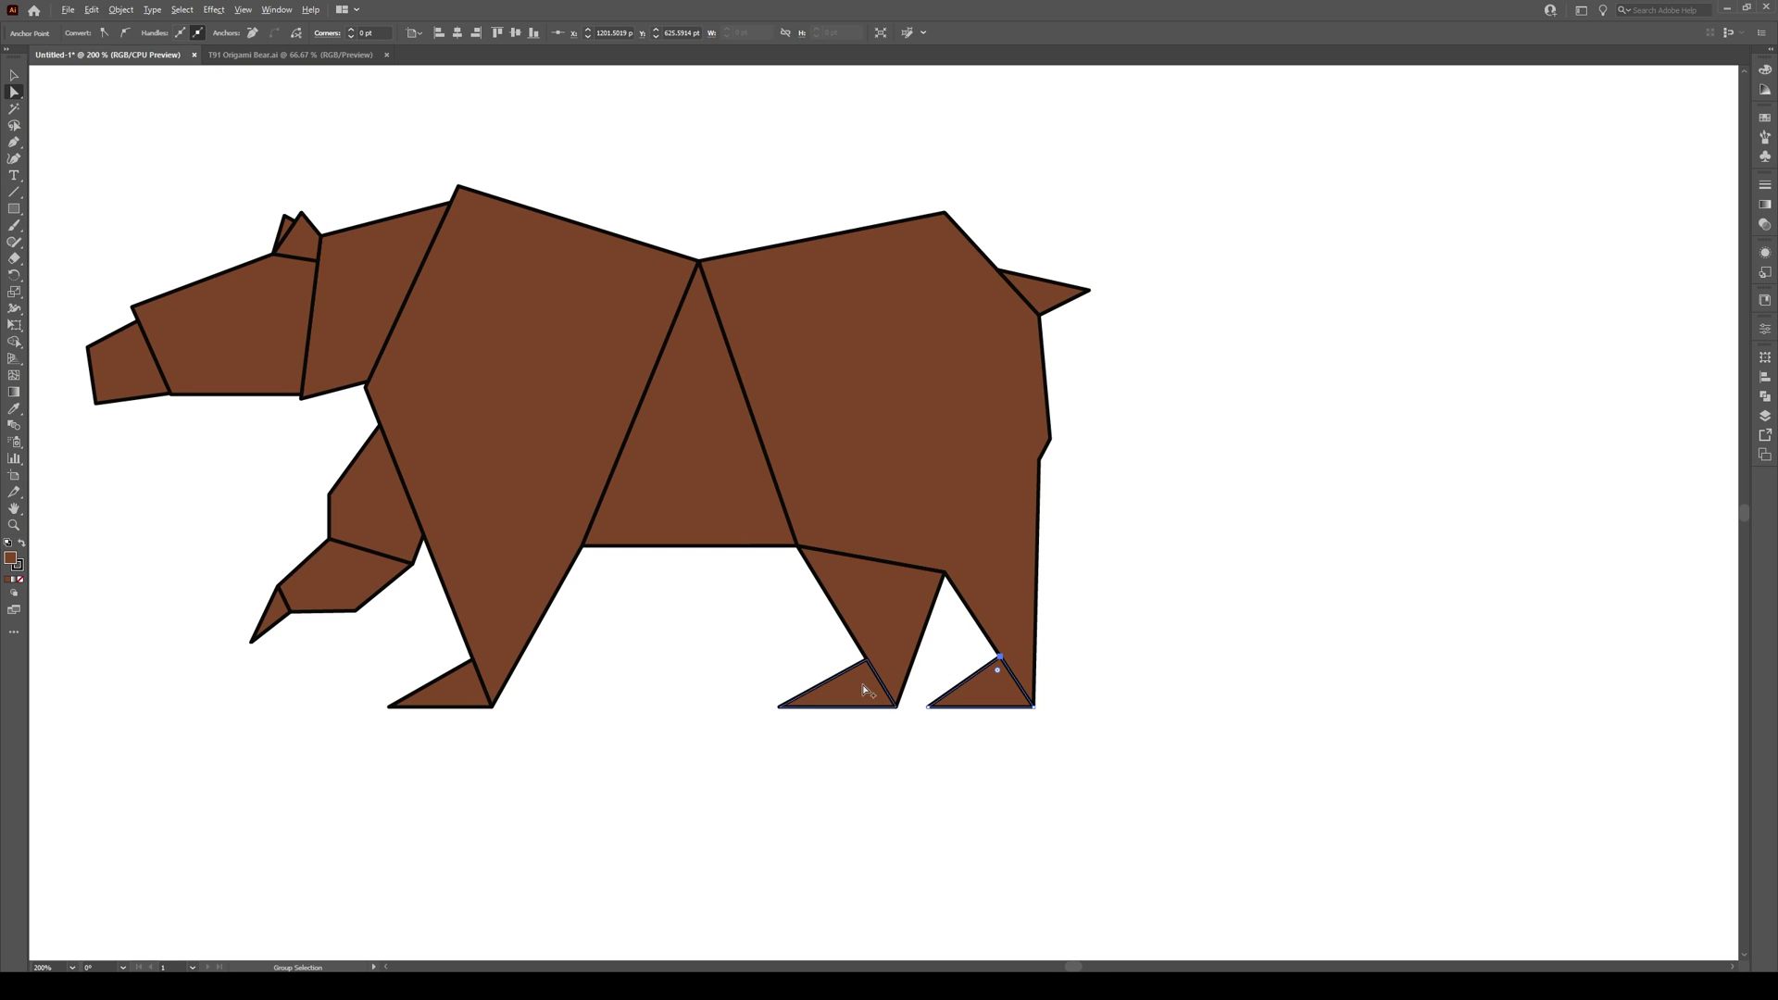
Shrink the far hind foot by moving its tip toward the leg and its upper corner down along the leg edge
scroll(865, 685, up, 1)
click(841, 701)
drag(741, 721, 765, 722)
drag(868, 648, 878, 663)
key(v)
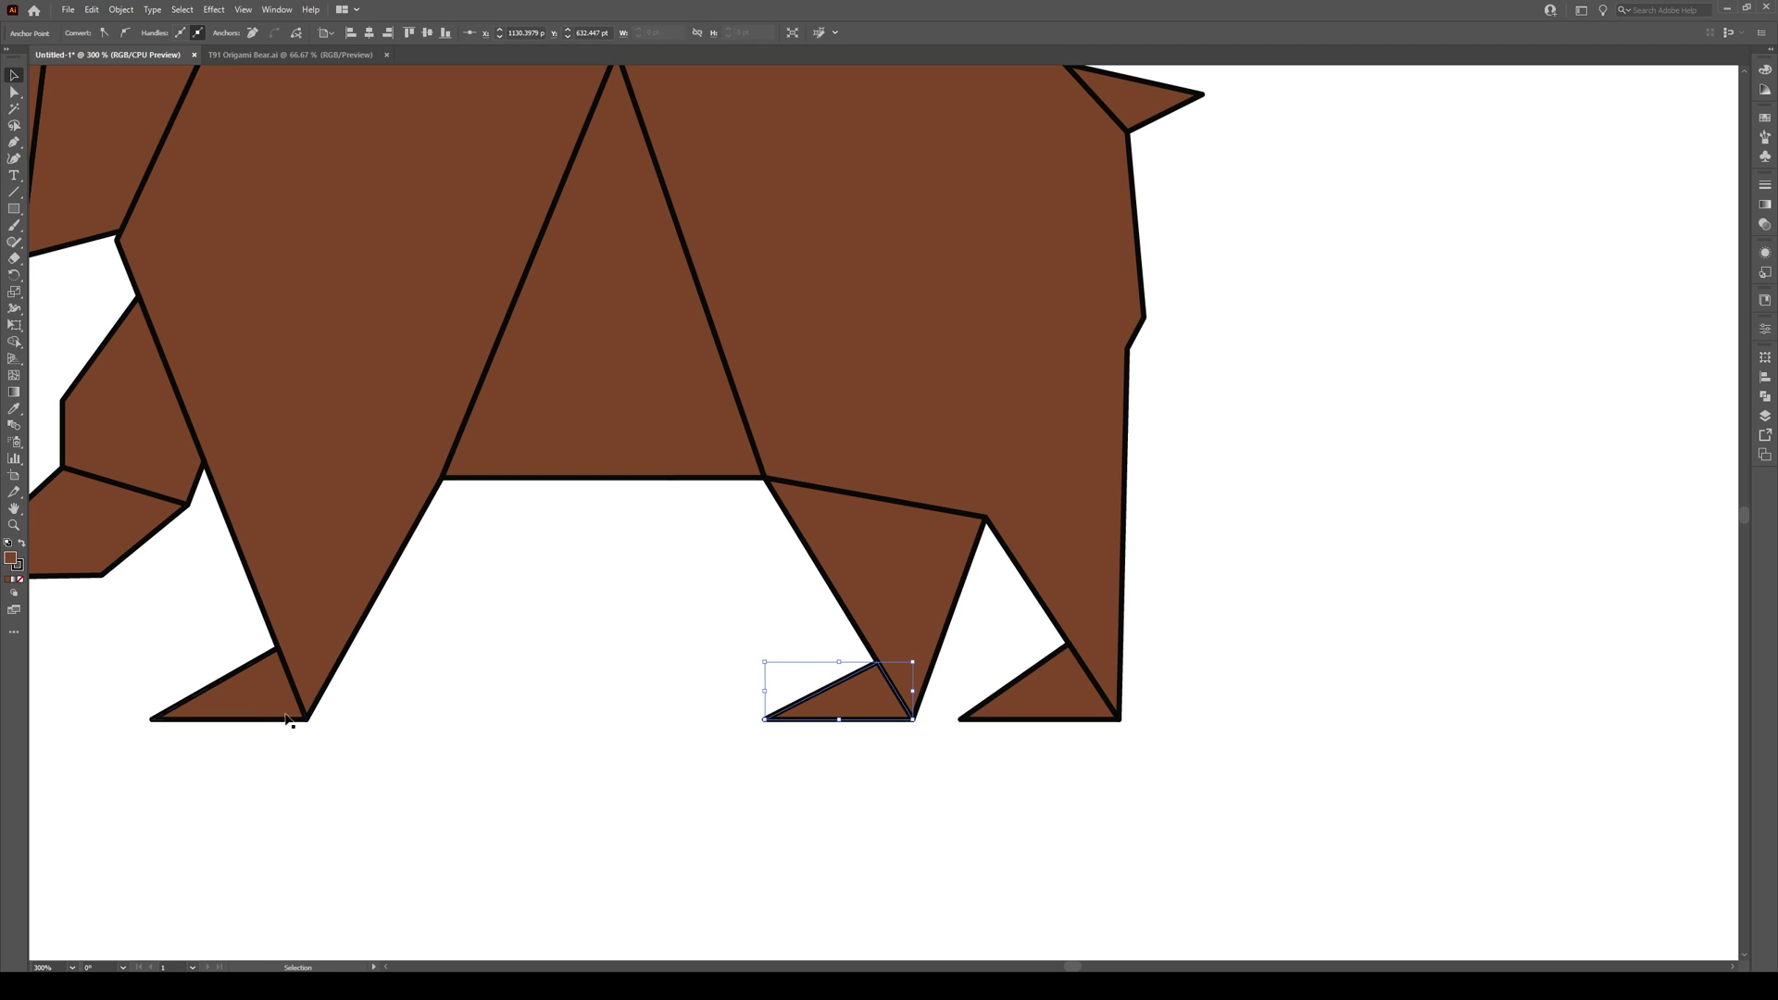
Enlarge the near front foot by moving its upper corner up along the leg edge and its tip slightly forward
key(a)
drag(276, 648, 272, 635)
drag(152, 719, 139, 719)
key(v)
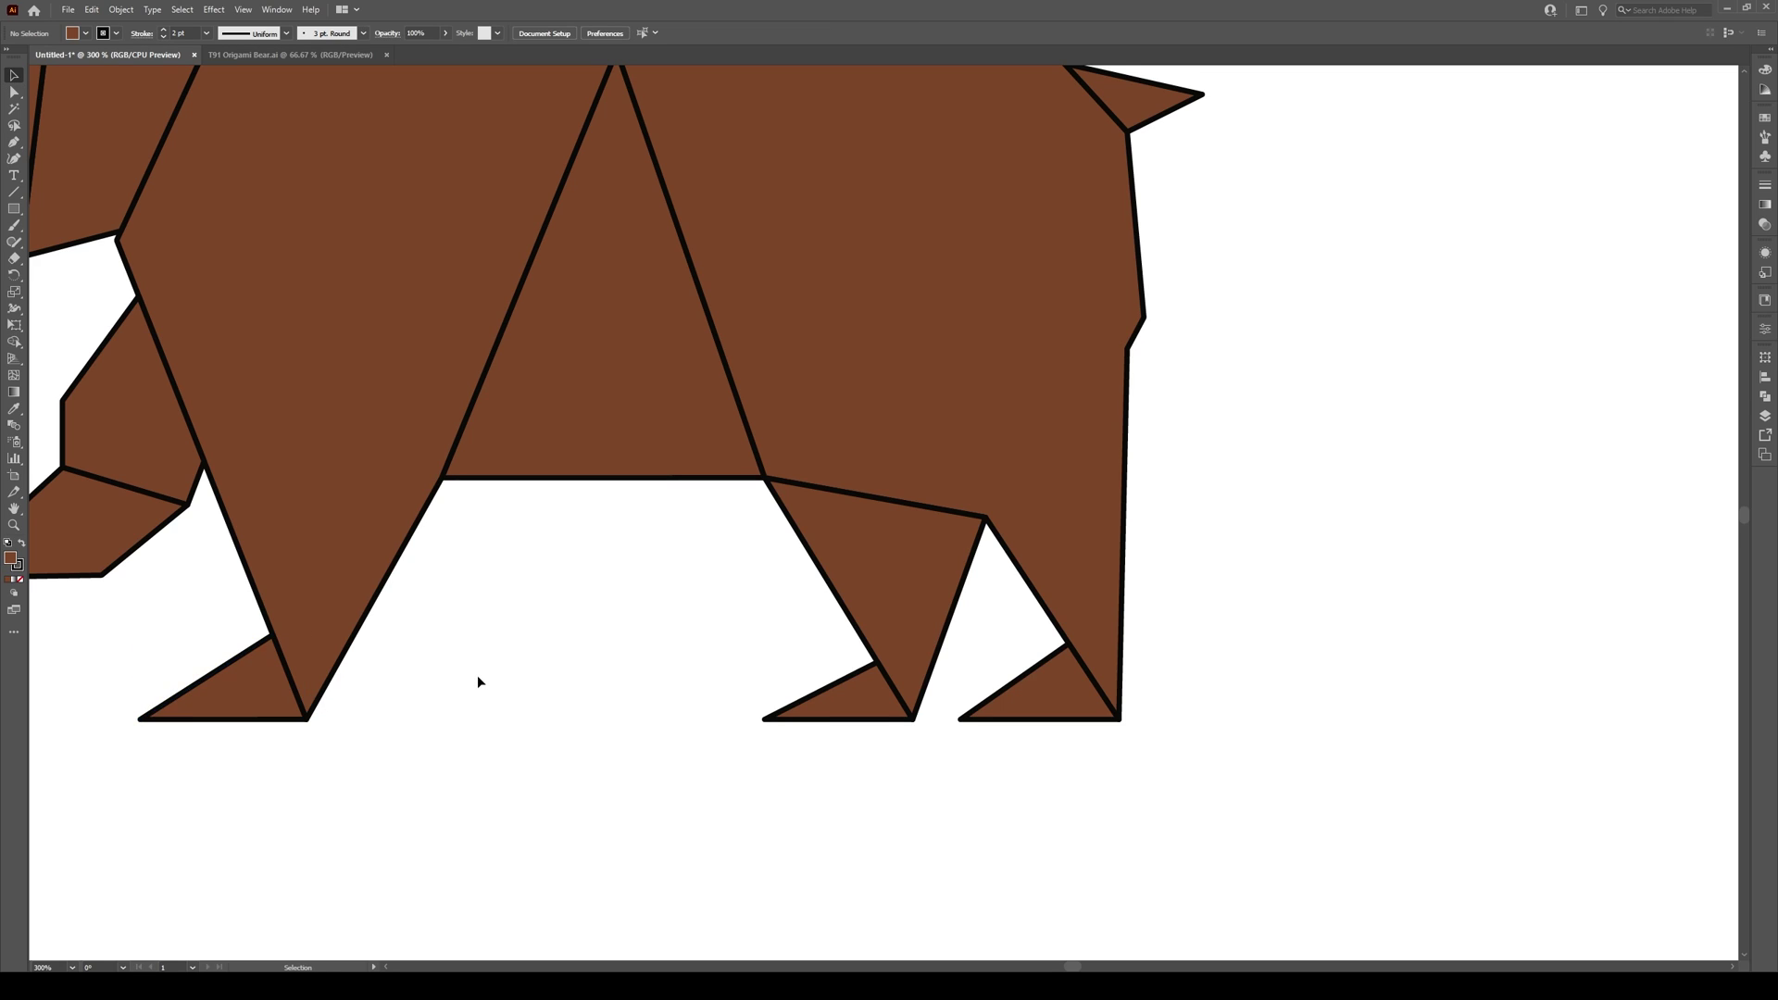
Try placing the near front foot over the near hind foot to compare their sizes
key(ctrl+minus)
click(313, 690)
drag(313, 690, 864, 701)
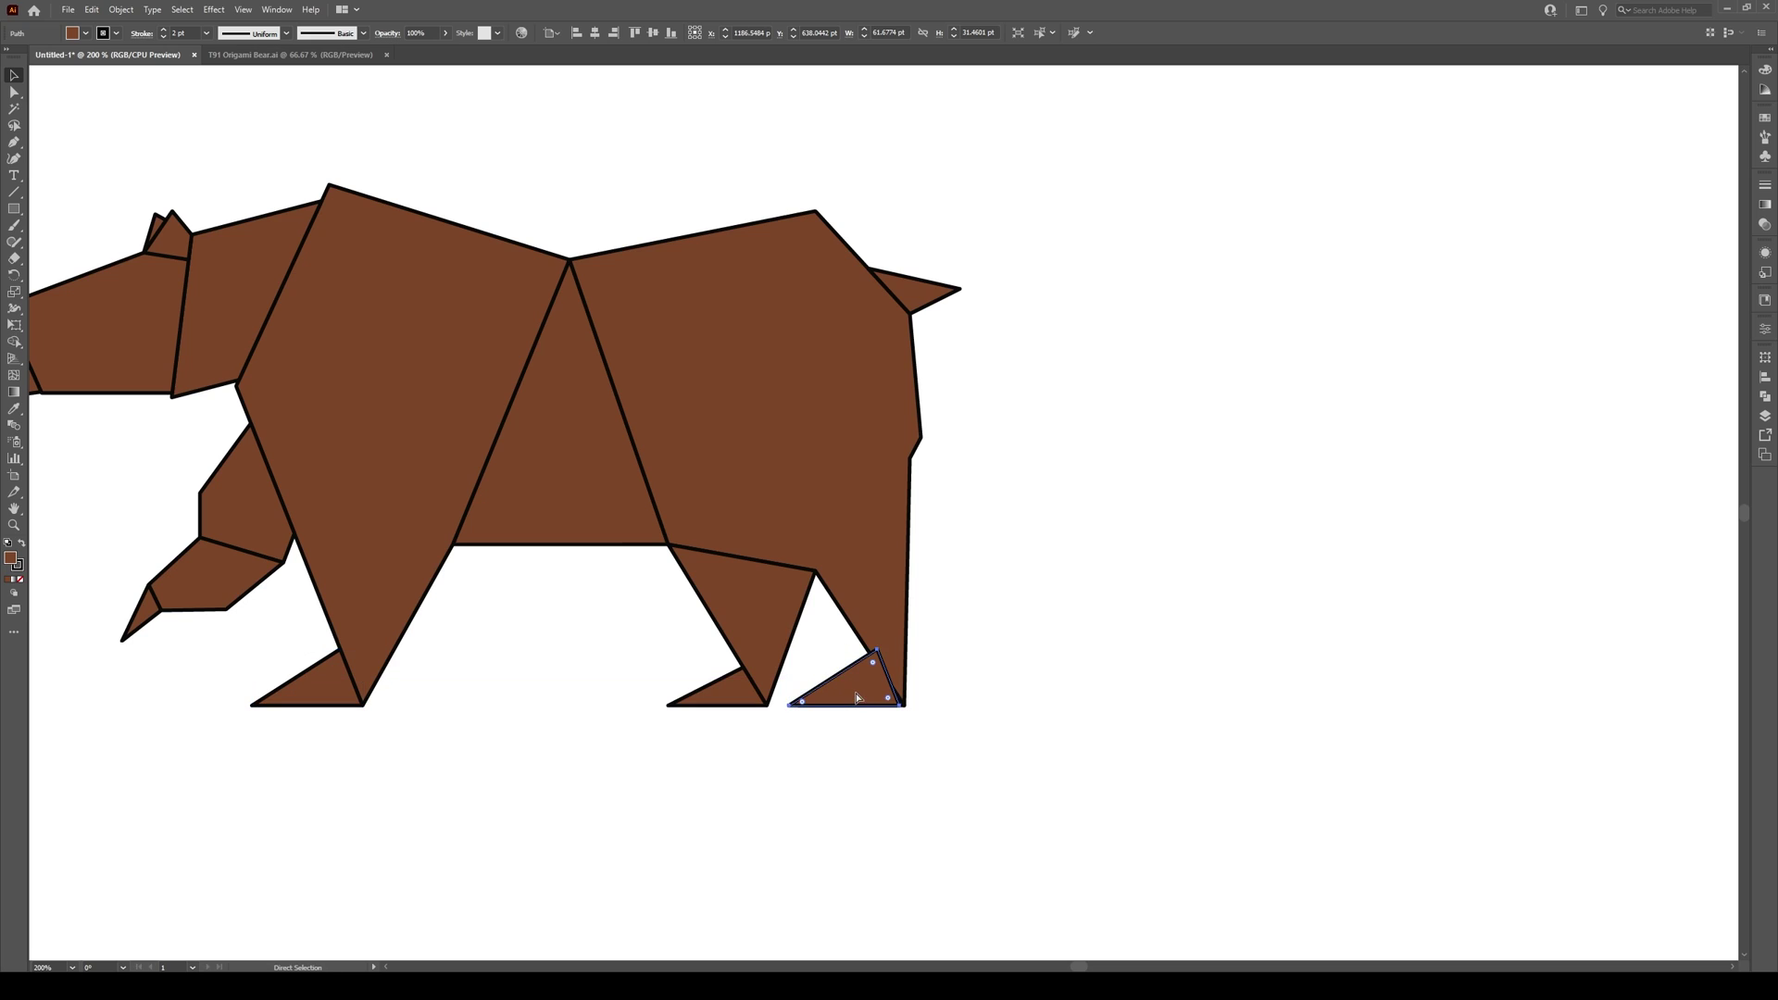
click(715, 824)
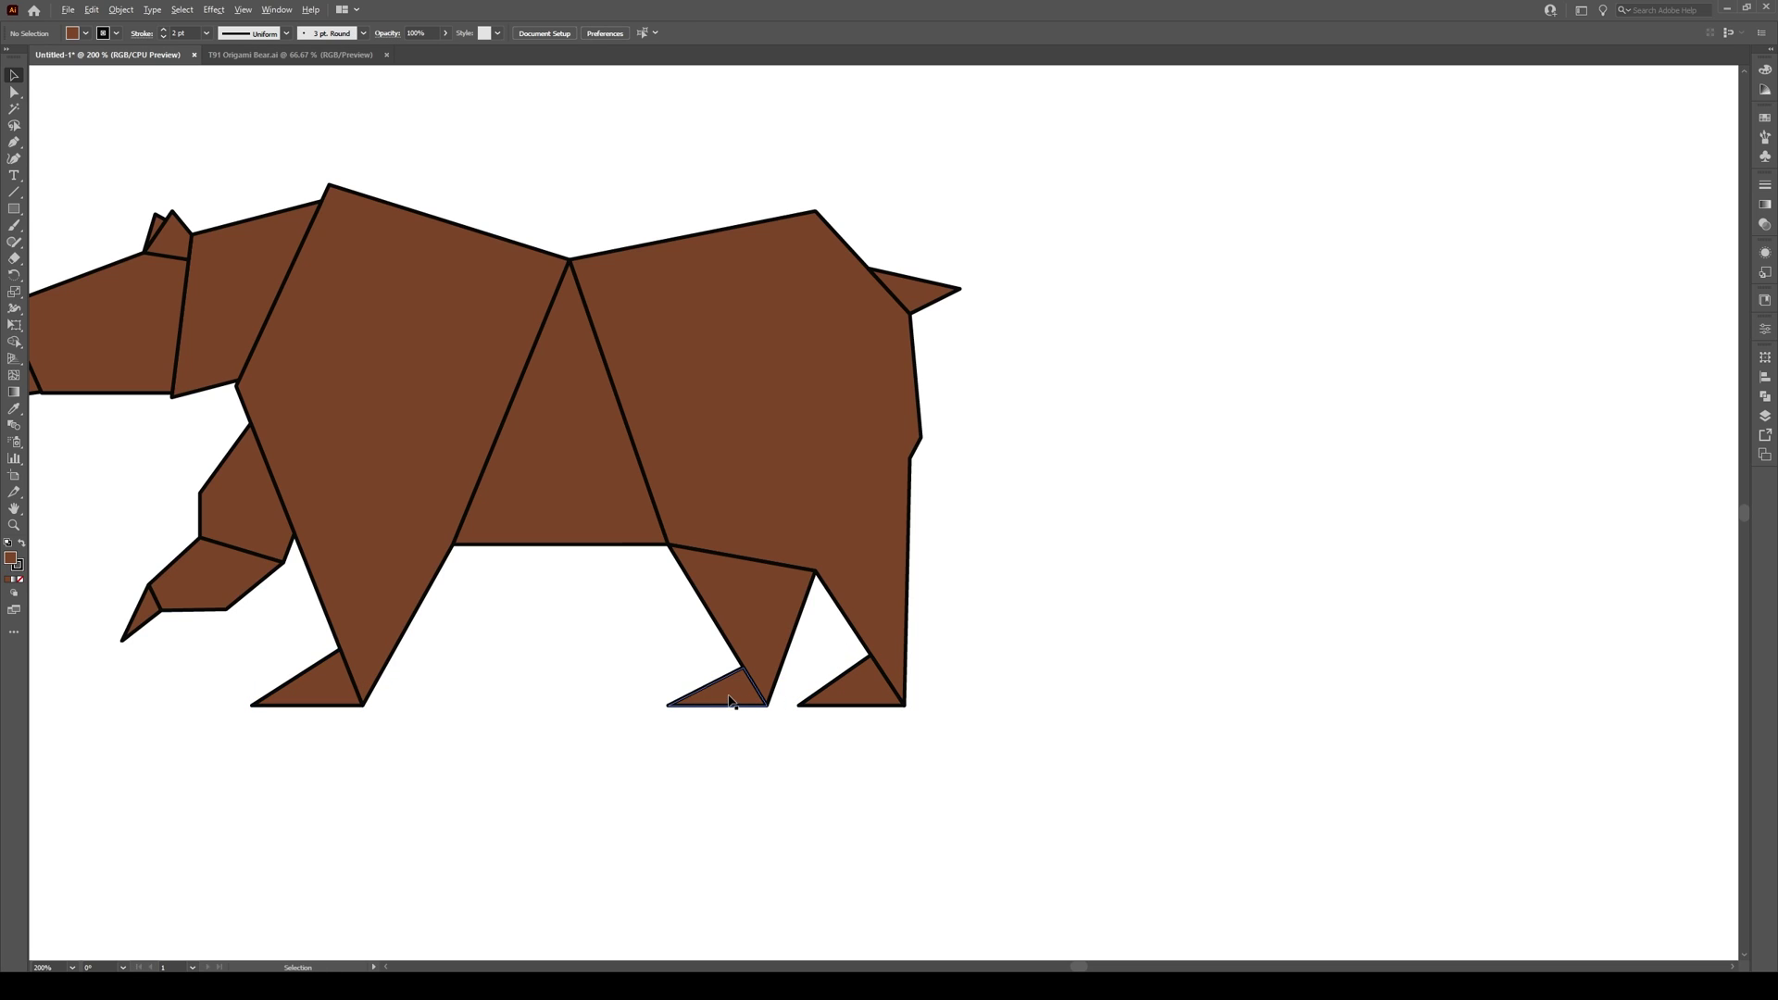
Shorten the far hind foot further by moving its tip horizontally toward the leg
scroll(730, 701, up, 2)
key(a)
click(669, 705)
drag(600, 721, 627, 718)
key(v)
click(632, 803)
scroll(869, 769, down, 3)
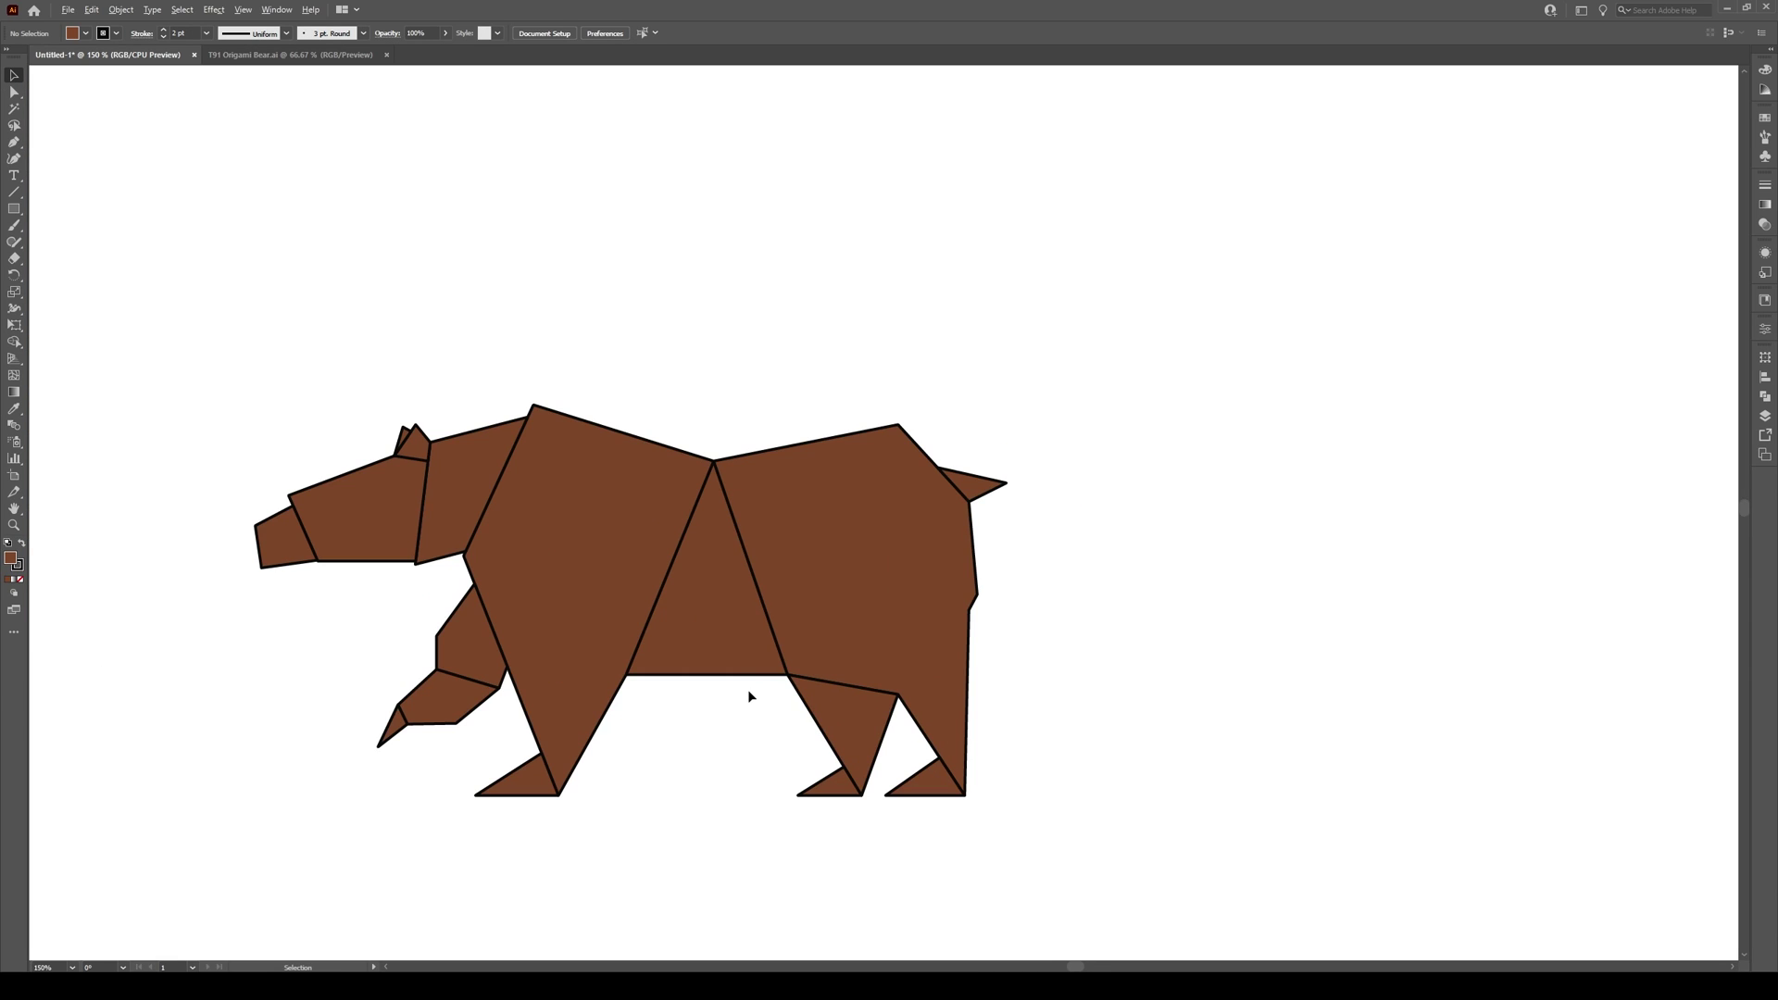
Move all the color swatch squares together so they sit directly beneath the bear
scroll(1248, 694, down, 1)
scroll(987, 780, down, 1)
scroll(987, 781, down, 1)
scroll(1029, 796, up, 1)
scroll(958, 773, up, 3)
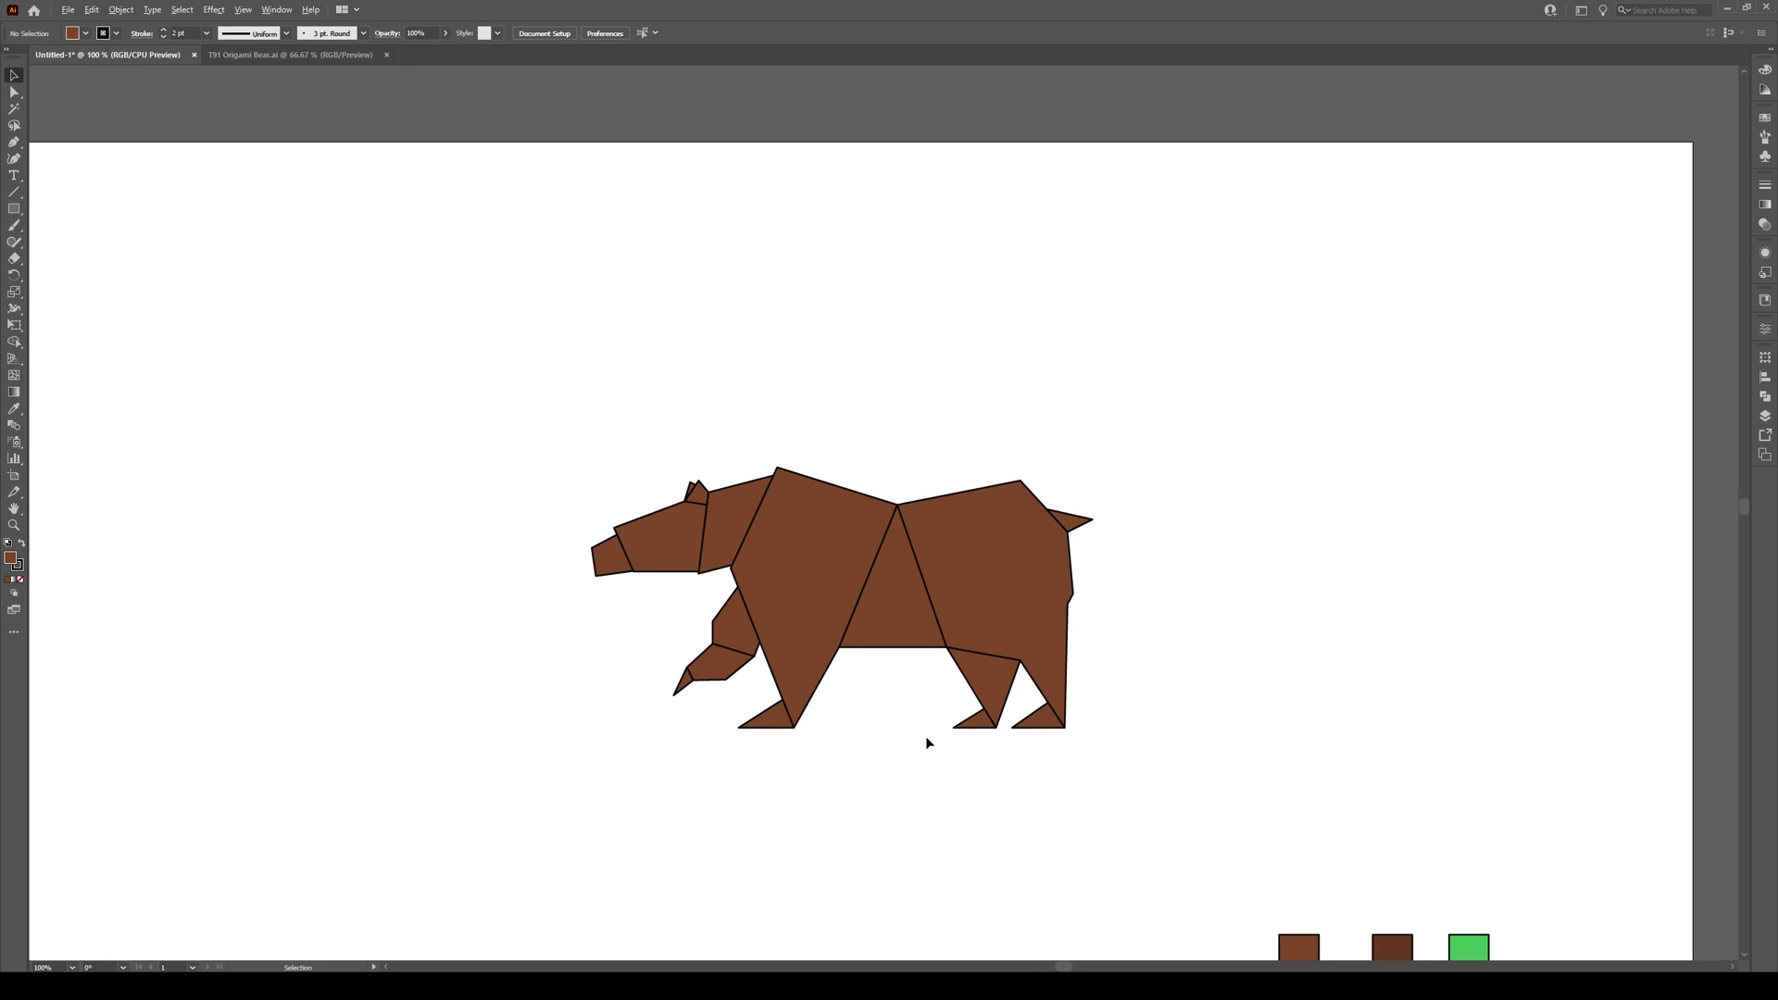
scroll(927, 680, down, 1)
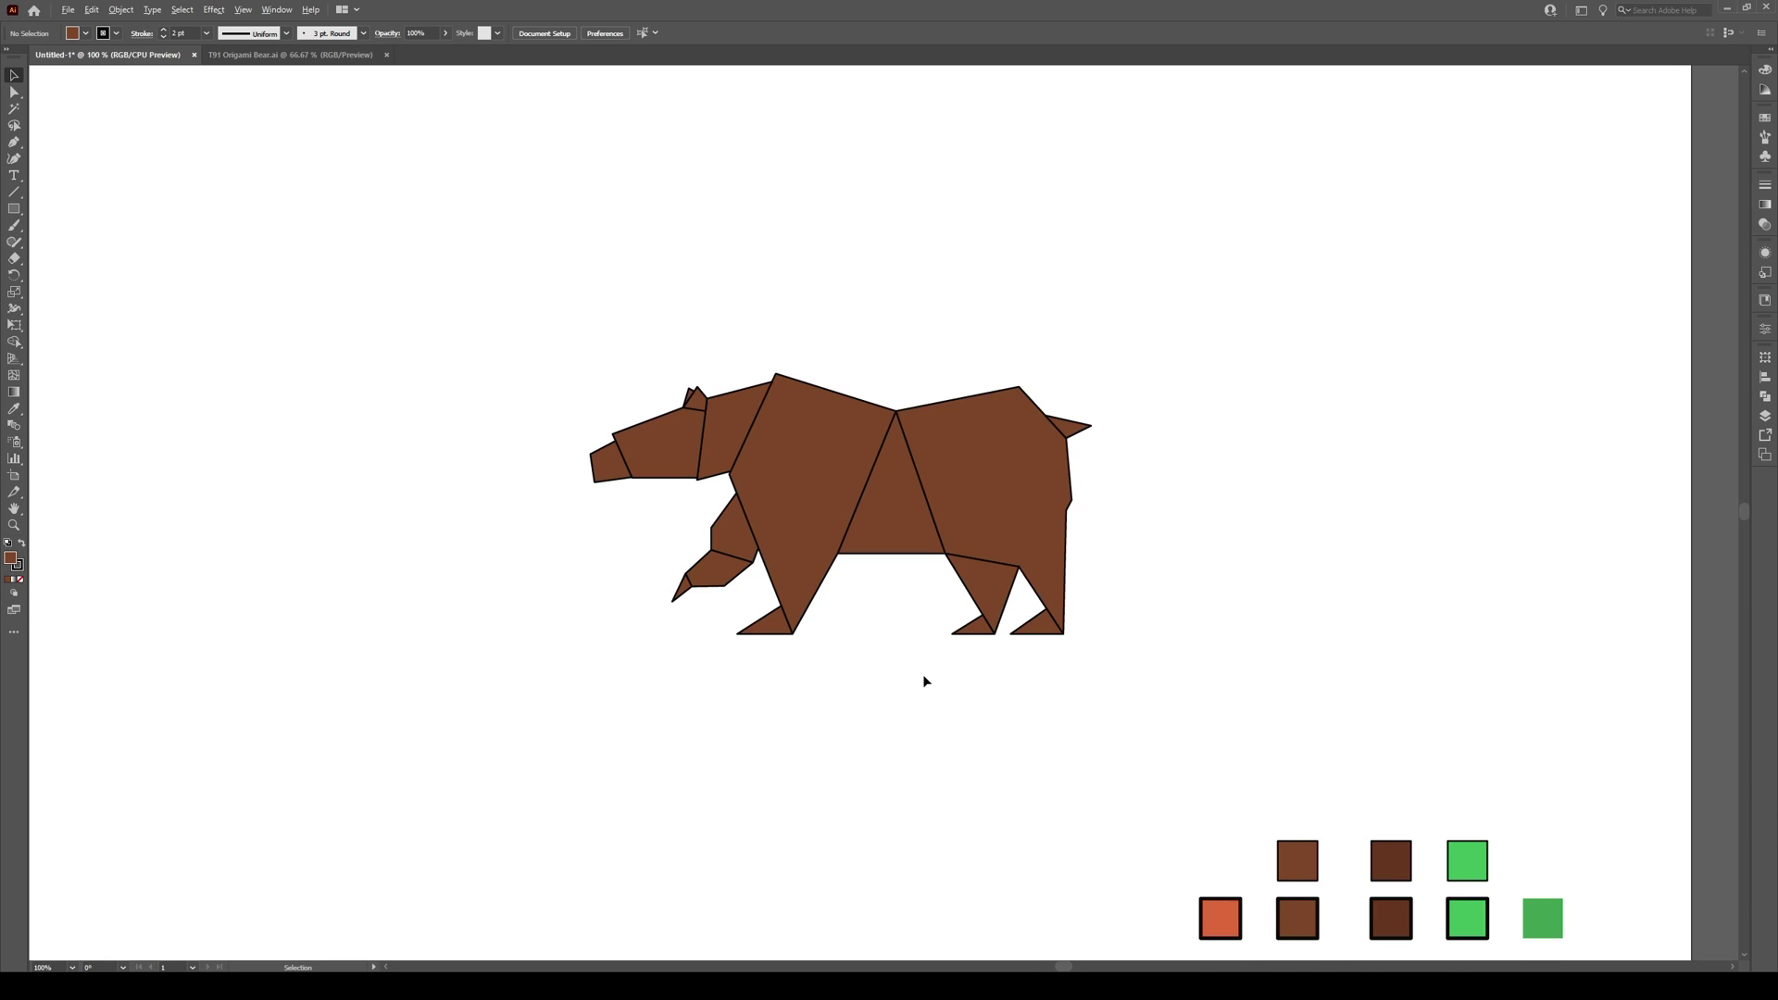
drag(1596, 805, 1158, 930)
drag(1400, 802, 899, 648)
click(886, 570)
scroll(886, 569, up, 1)
scroll(886, 570, up, 1)
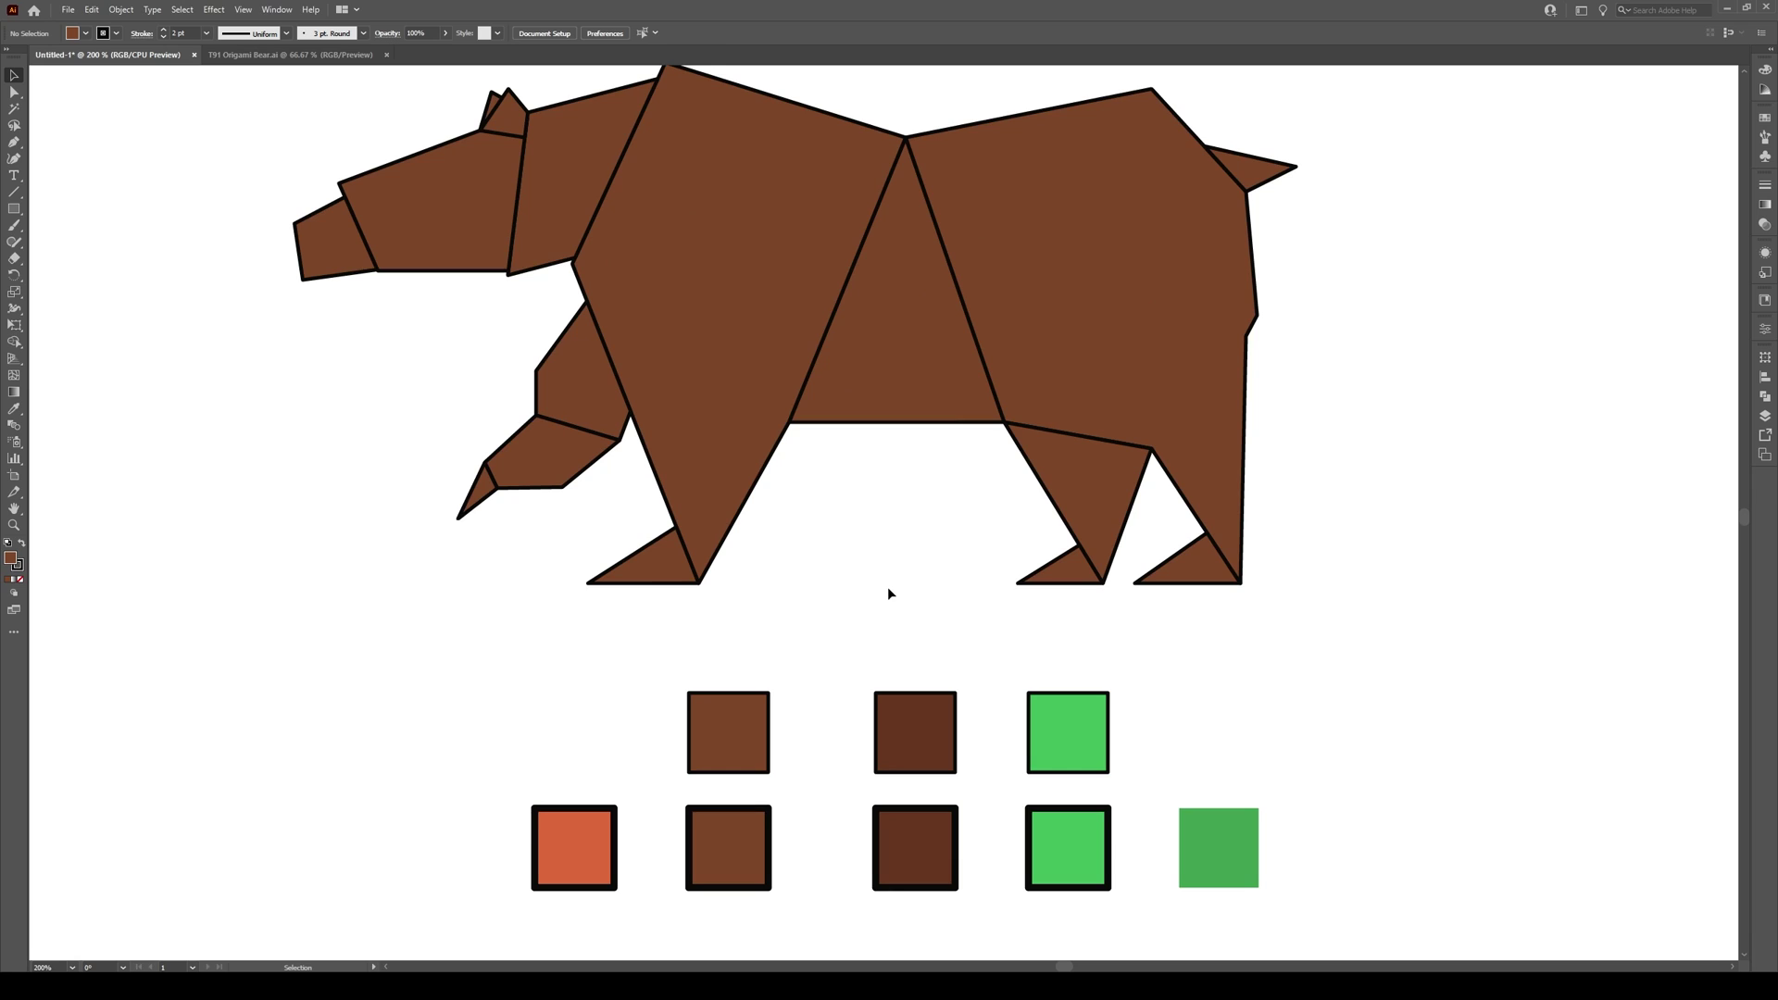
scroll(888, 583, up, 1)
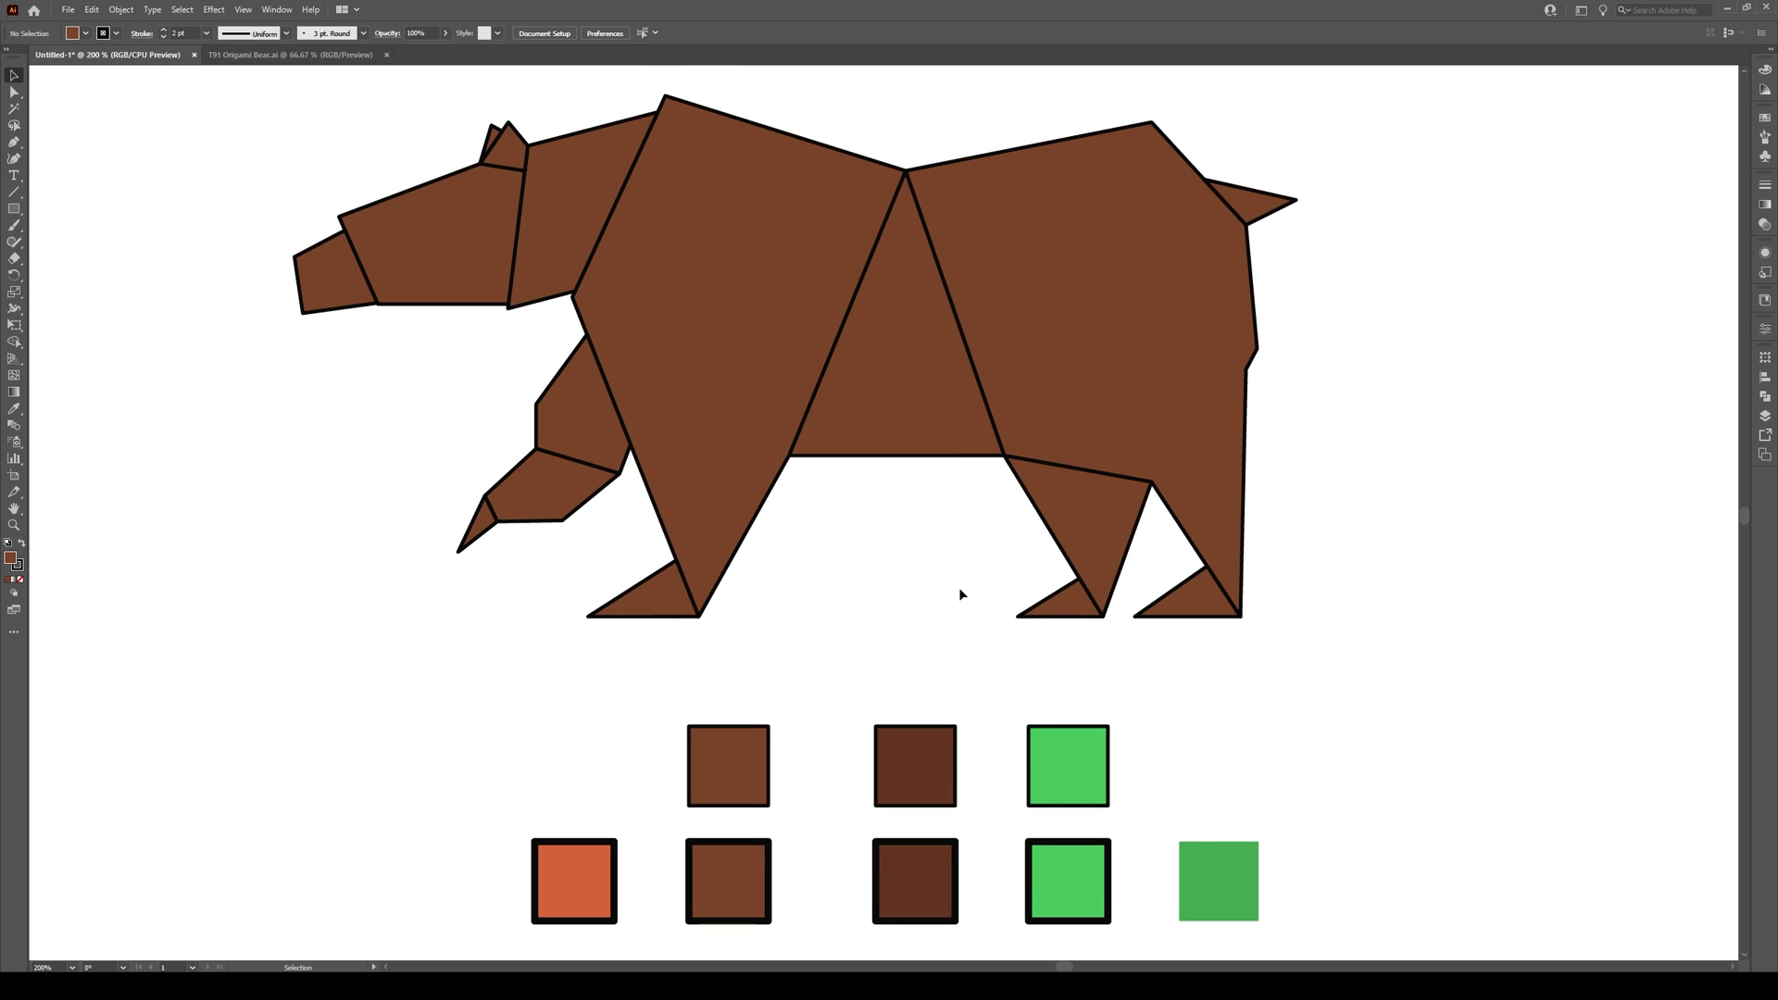
Draw straight fold lines across the lower belly, about 102 pt long and horizontal, and diagonally across the tops of the near hind and front legs
click(15, 193)
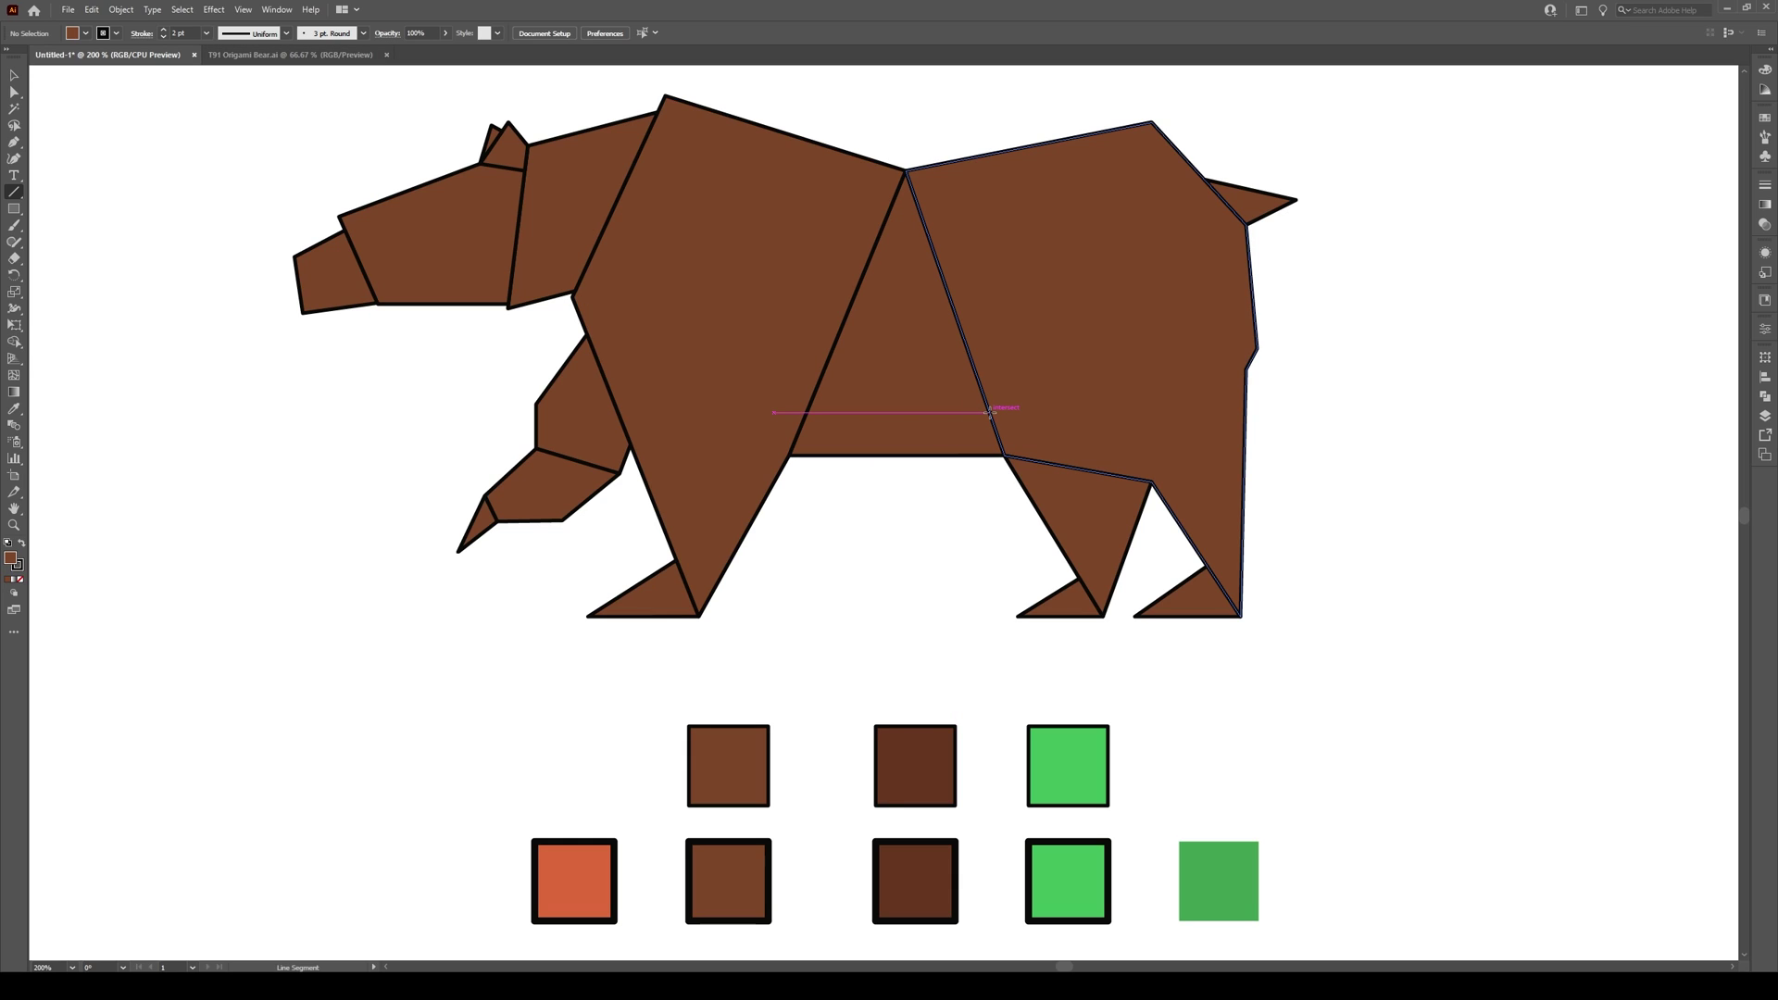
drag(989, 411, 807, 413)
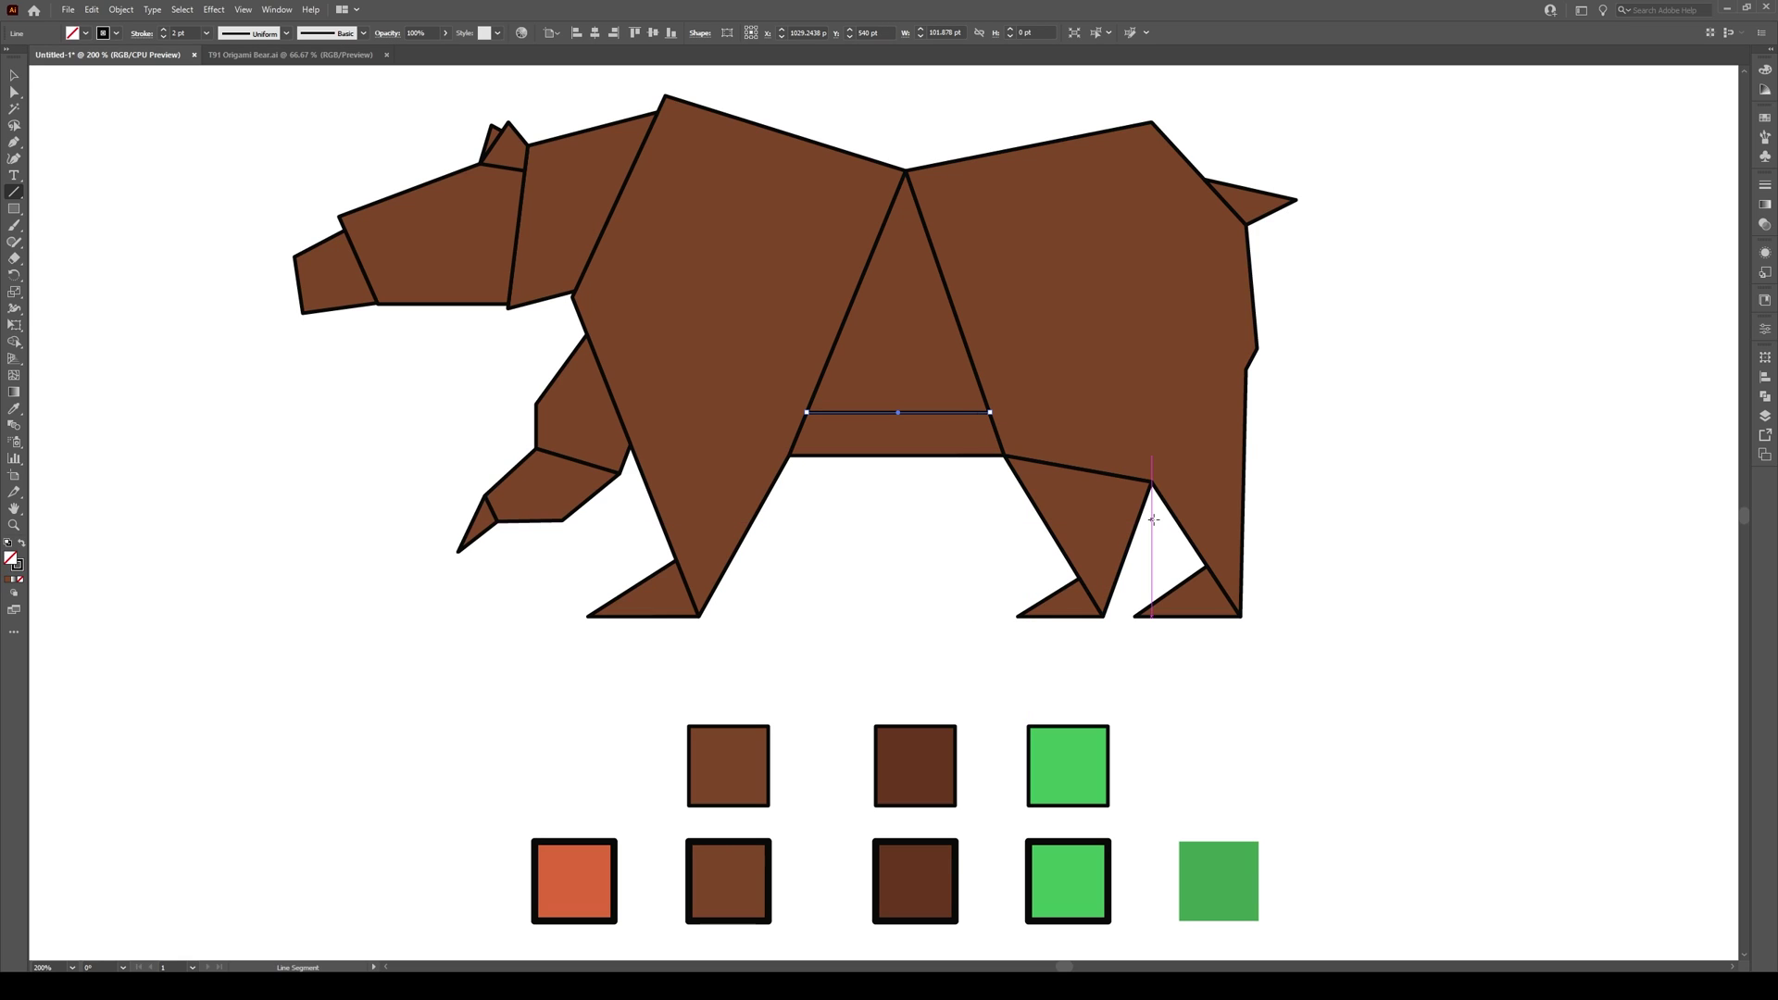
drag(1153, 483, 1246, 370)
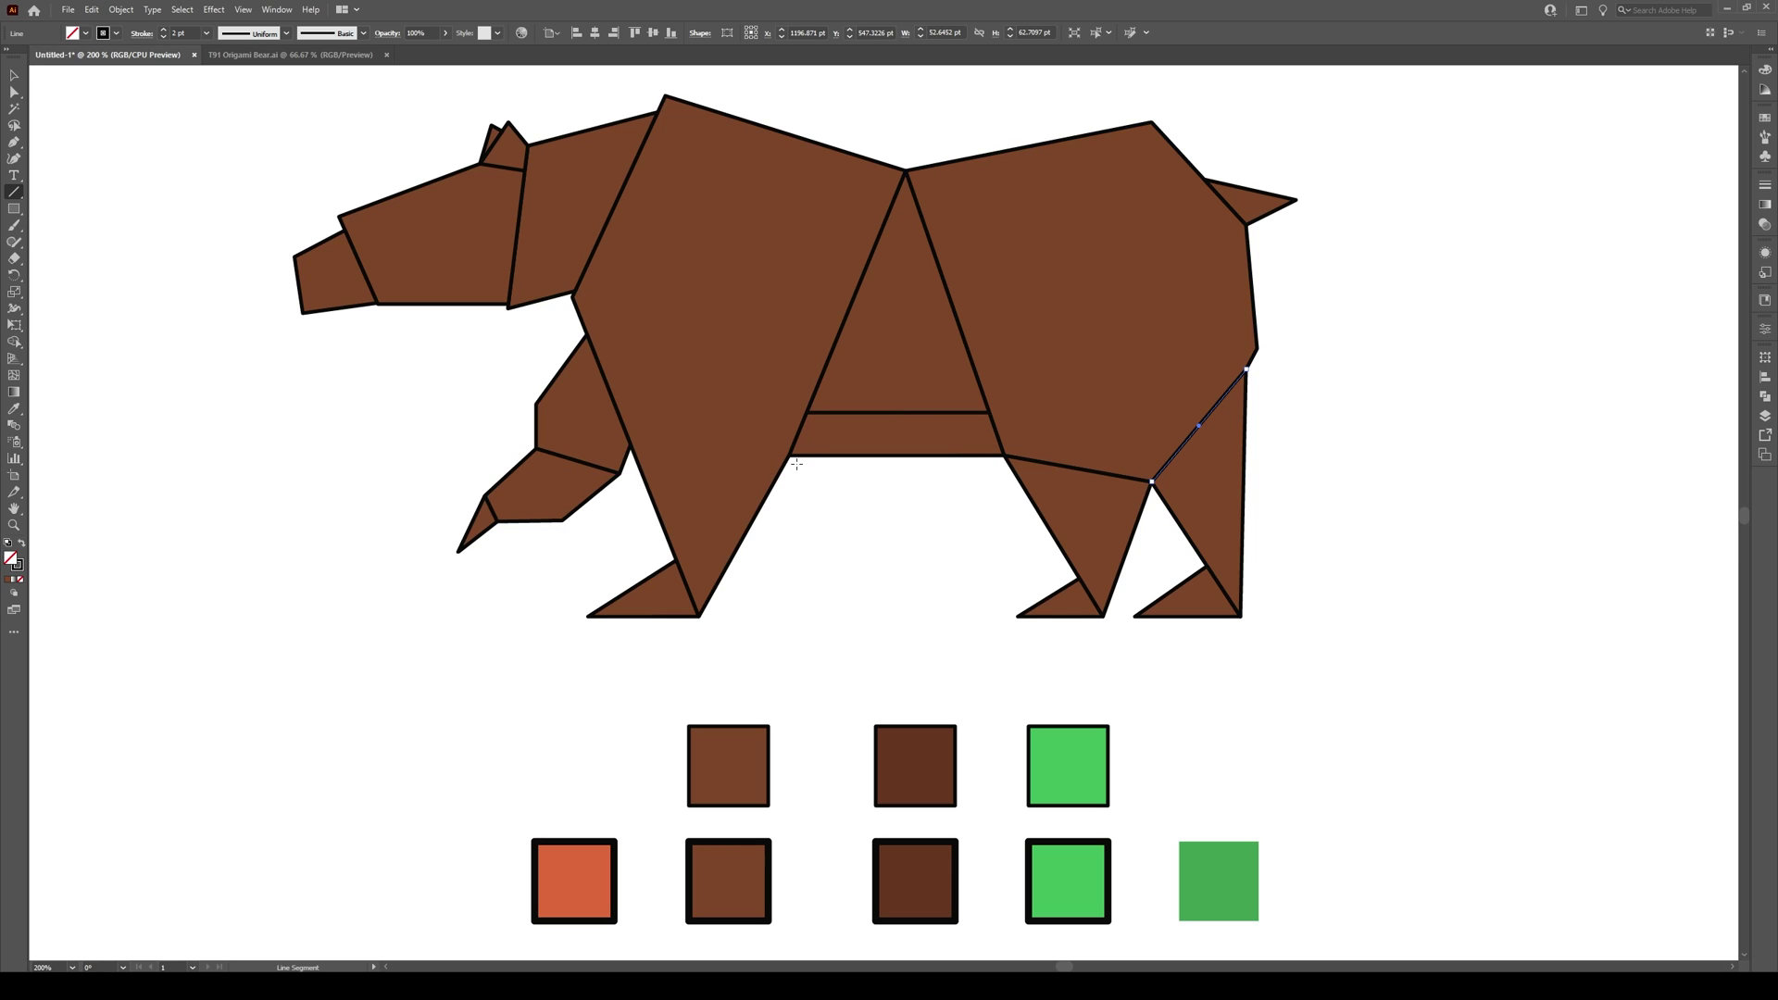
drag(788, 455, 587, 335)
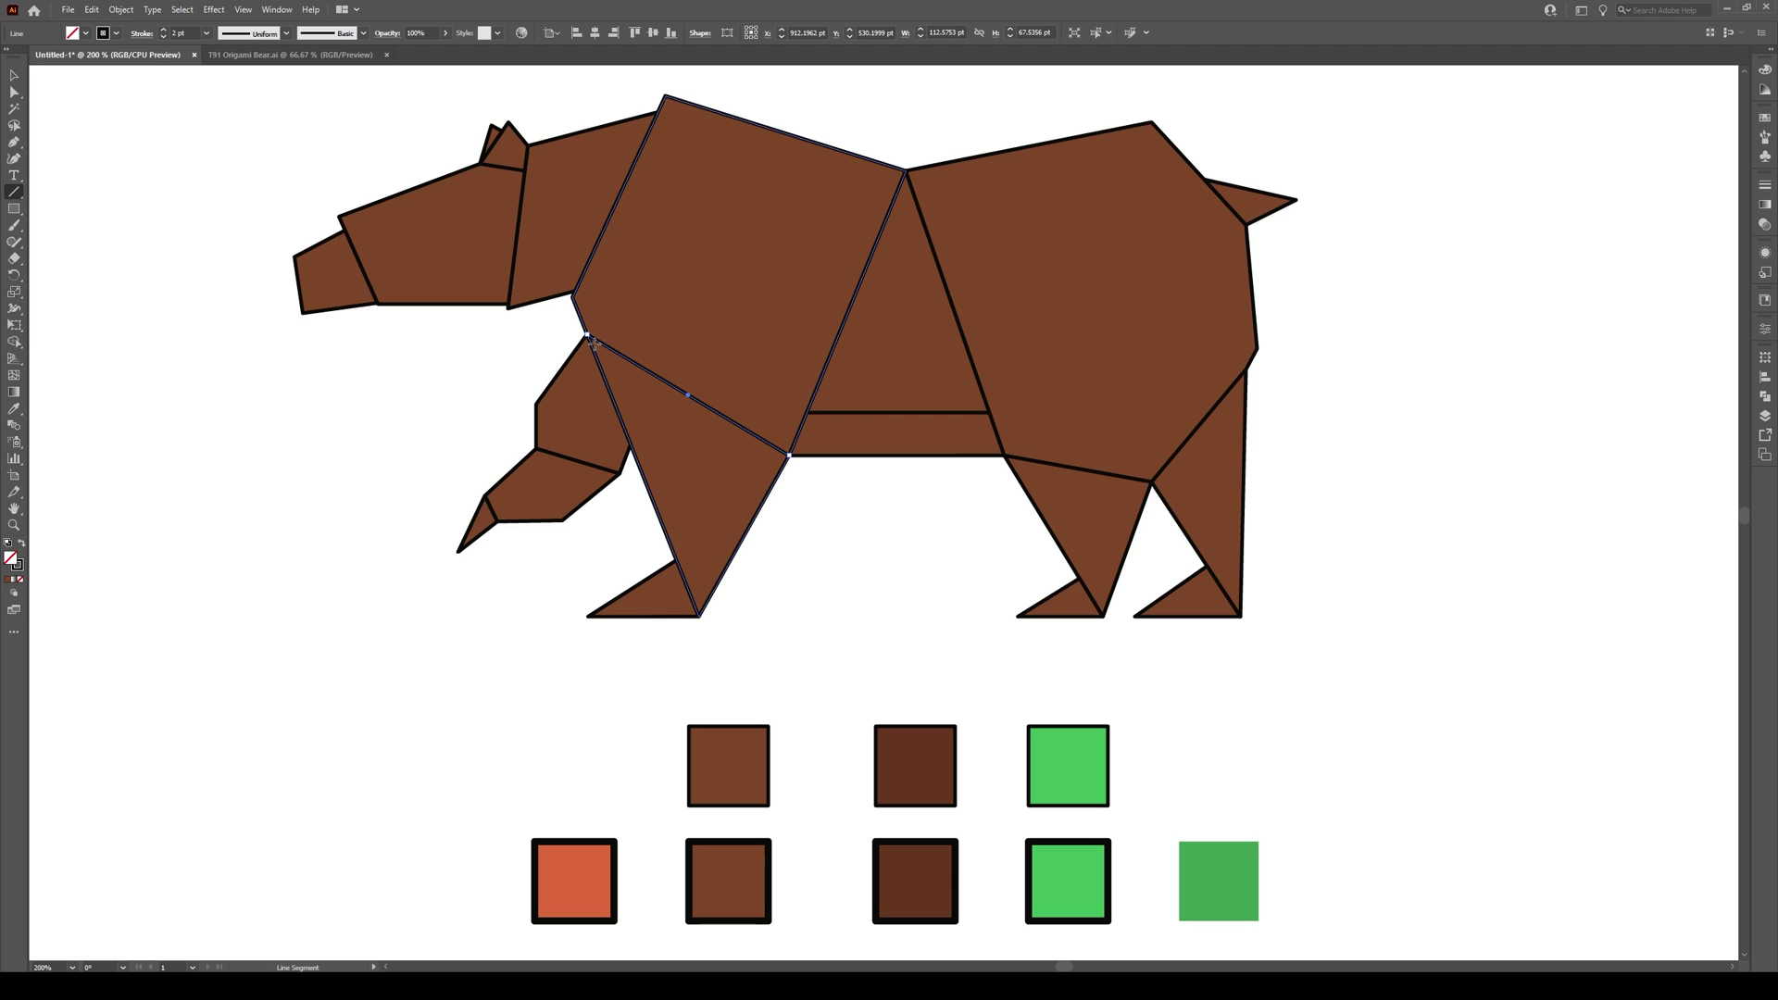
alt+scroll(731, 386, down, 1)
key(ctrl+shift+a)
key(v)
key(h)
drag(908, 492, 778, 405)
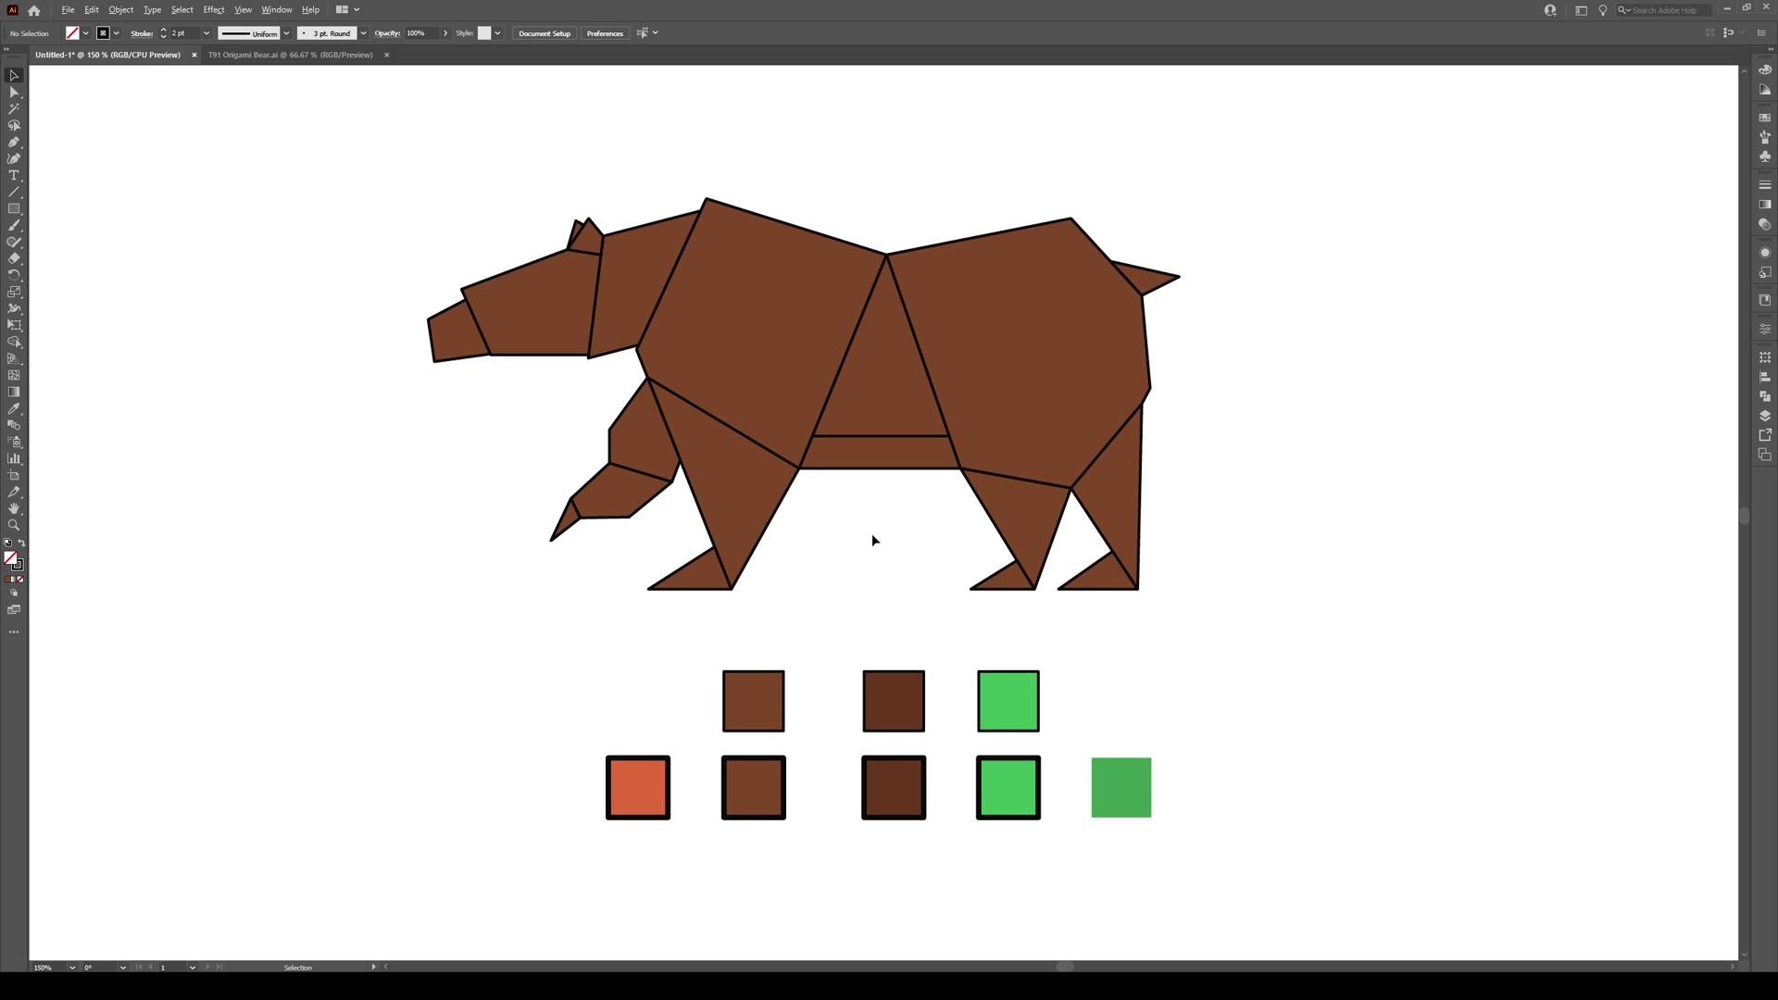
Recolor the far hind leg and foot and all three raised front leg shapes with the dark brown swatch beneath the bear
alt+scroll(871, 533, up, 1)
click(1048, 600)
shift+click(1070, 515)
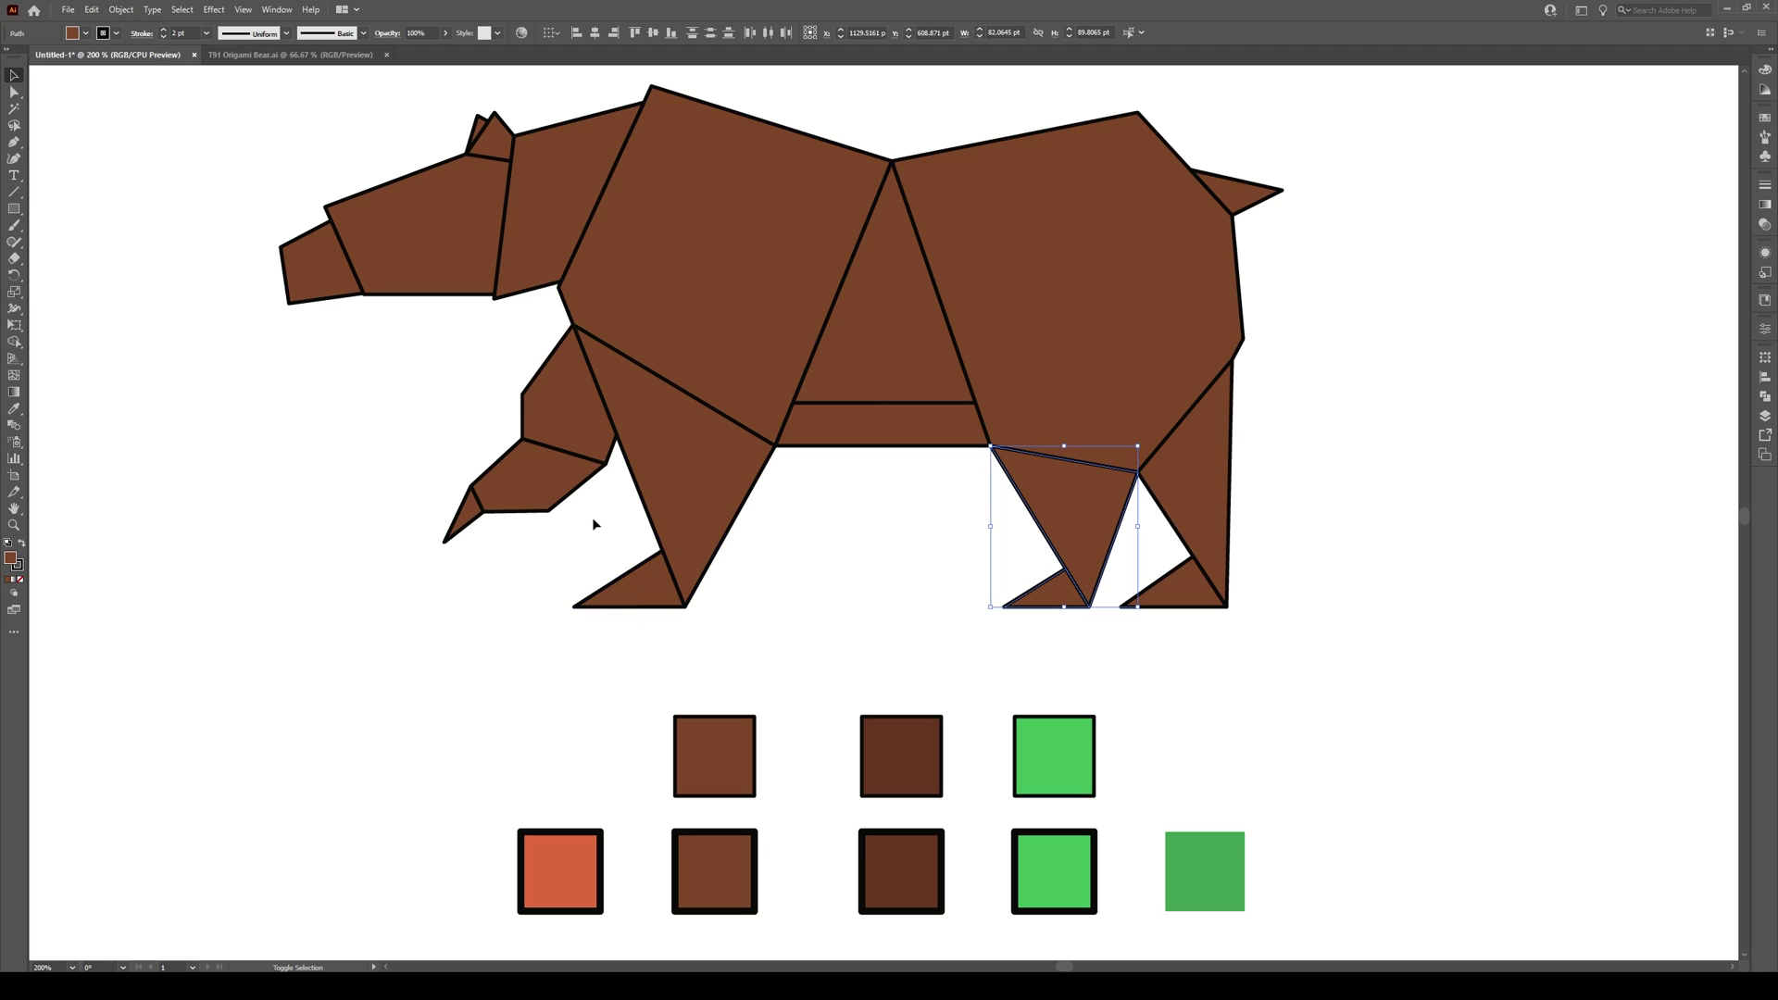
shift+click(482, 513)
shift+click(466, 521)
shift+click(566, 402)
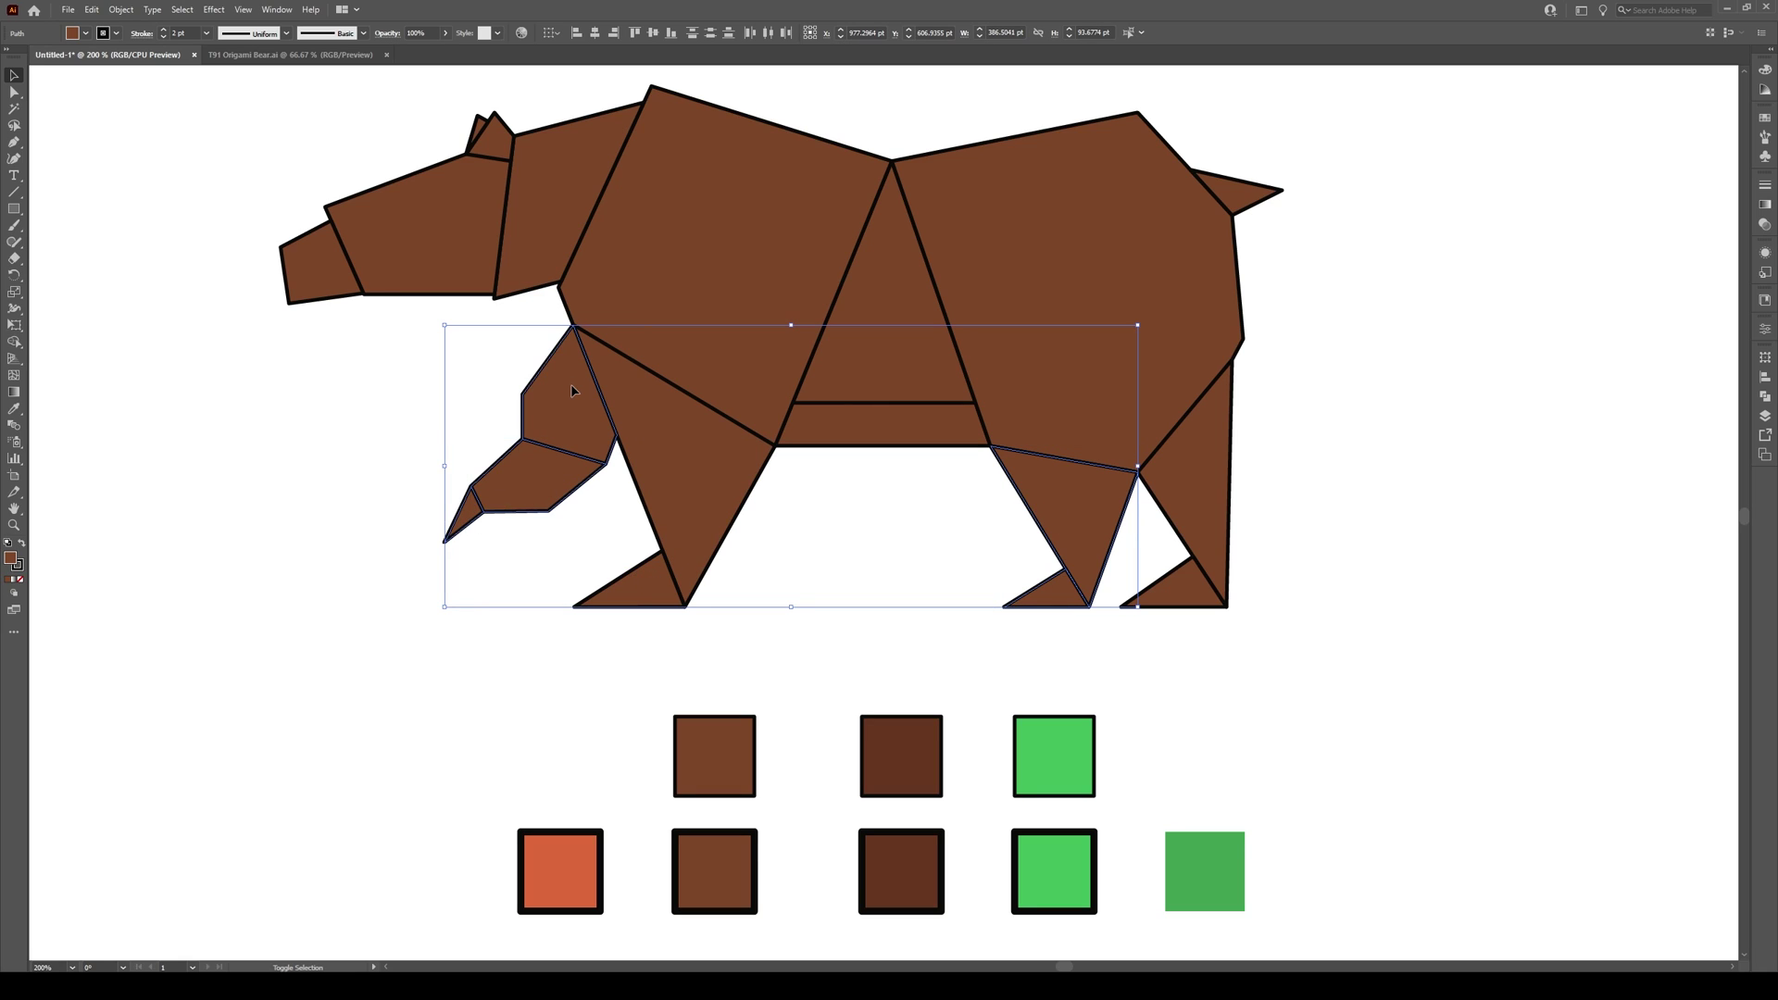
key(i)
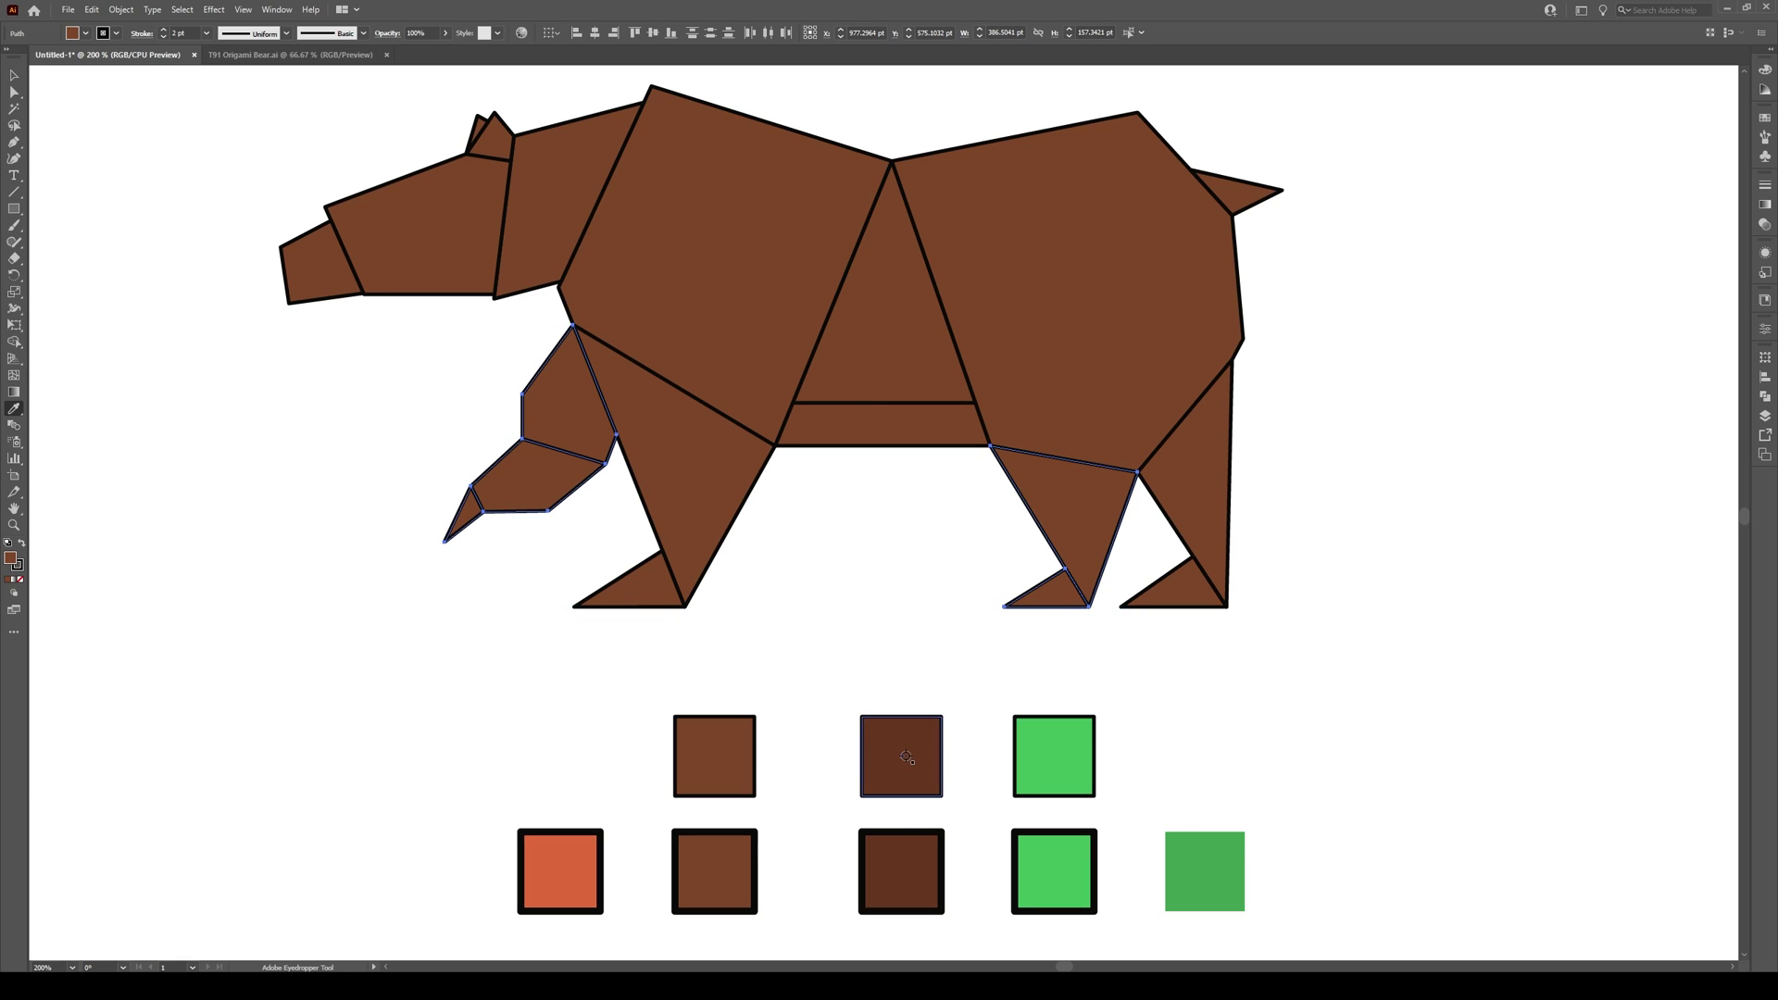
click(906, 757)
key(v)
click(901, 635)
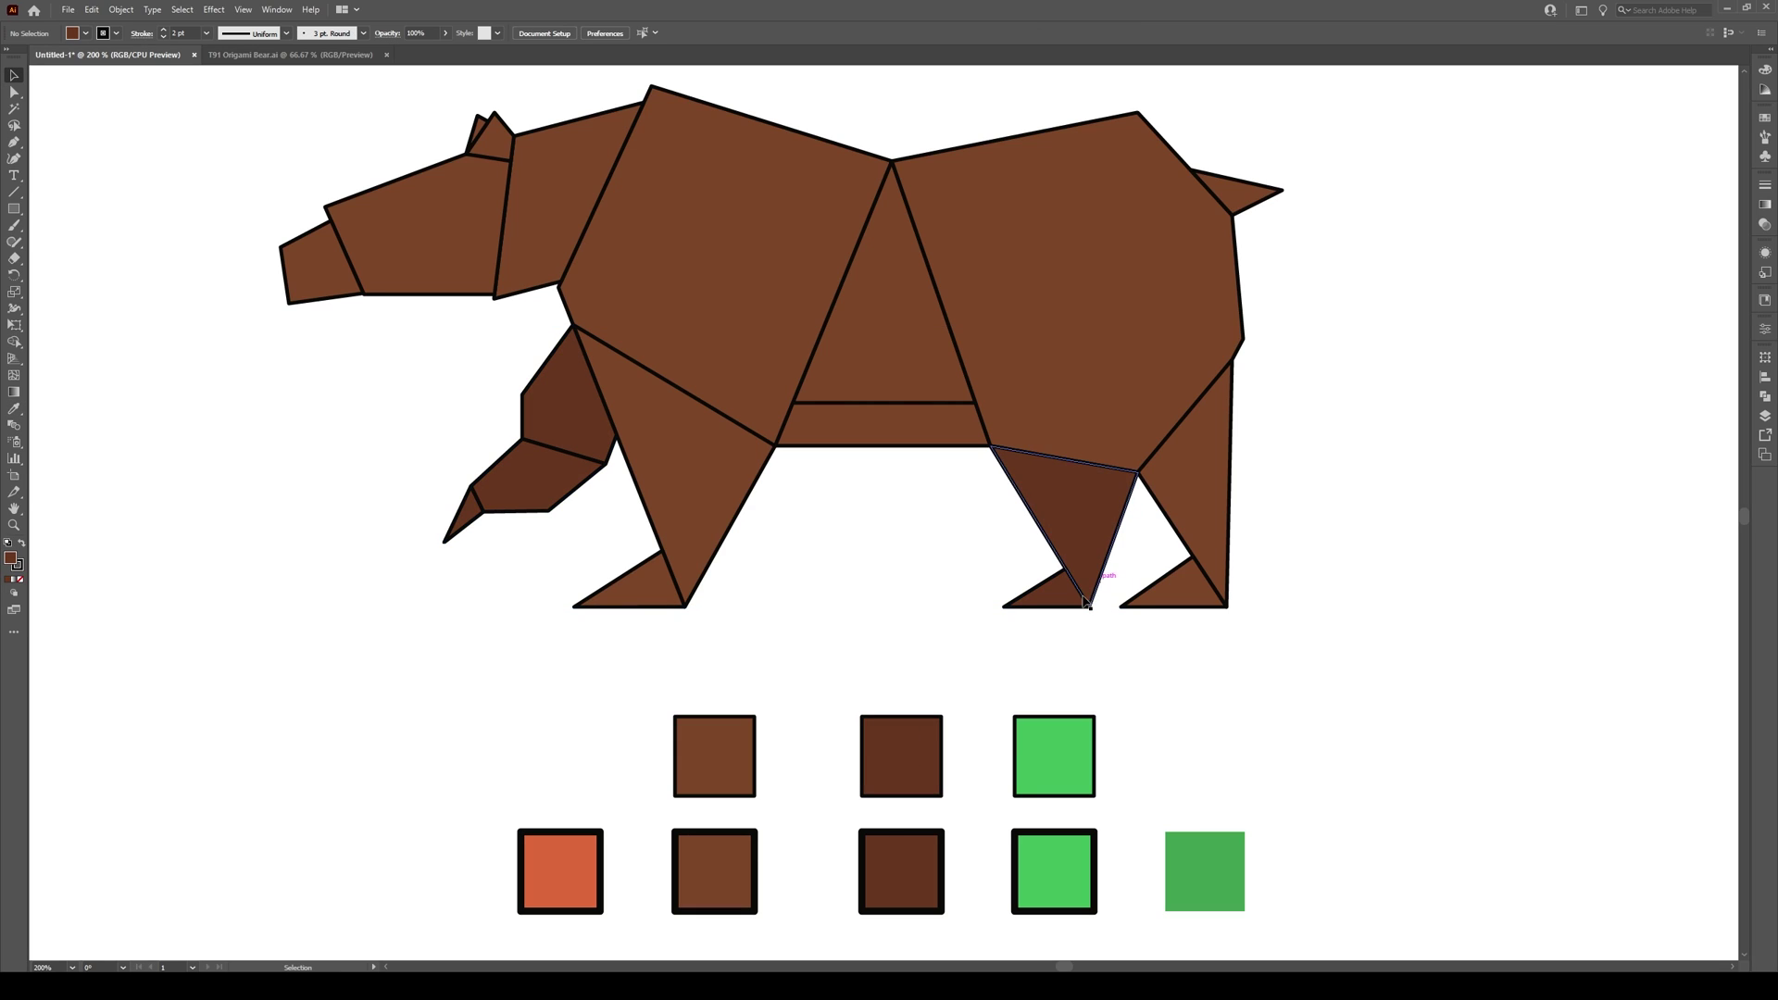
Recolor the far ear with the dark brown sampled from the raised front leg
scroll(1084, 607, down, 1)
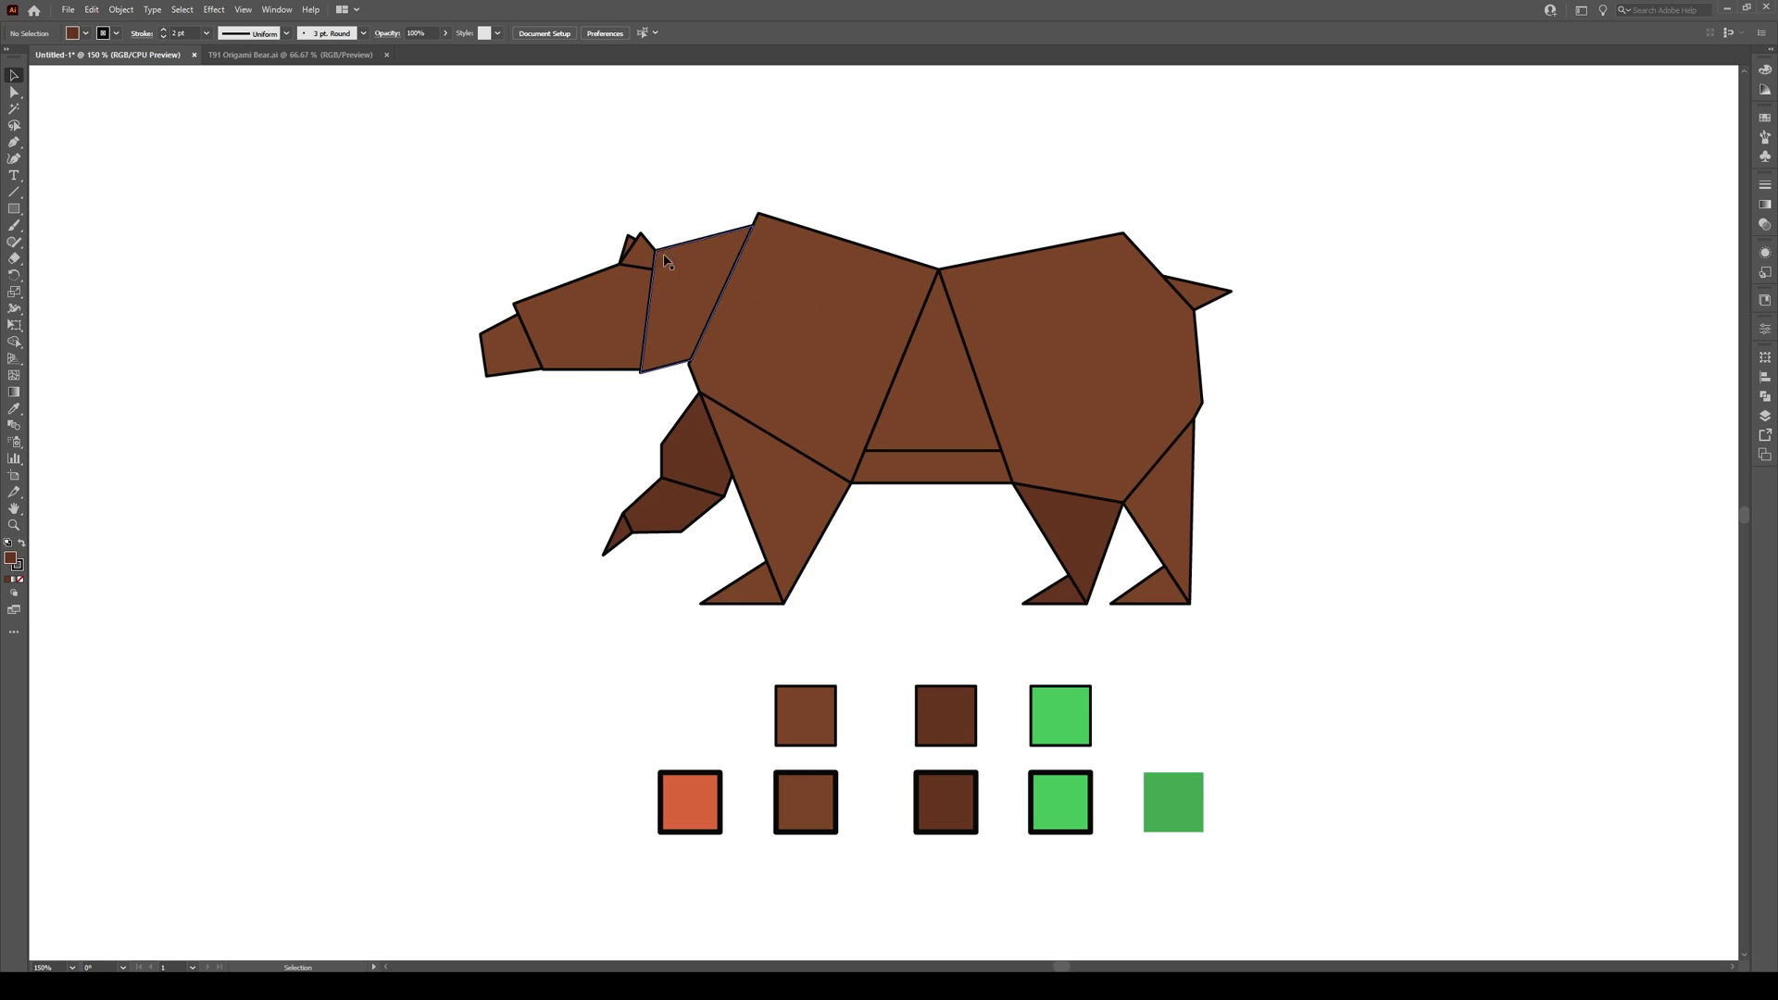
click(629, 243)
key(i)
click(704, 463)
key(v)
click(501, 446)
Move the snout's lower front corner slightly inward to give the nose edge a stronger slant
scroll(503, 347, up, 5)
key(a)
drag(463, 446, 481, 442)
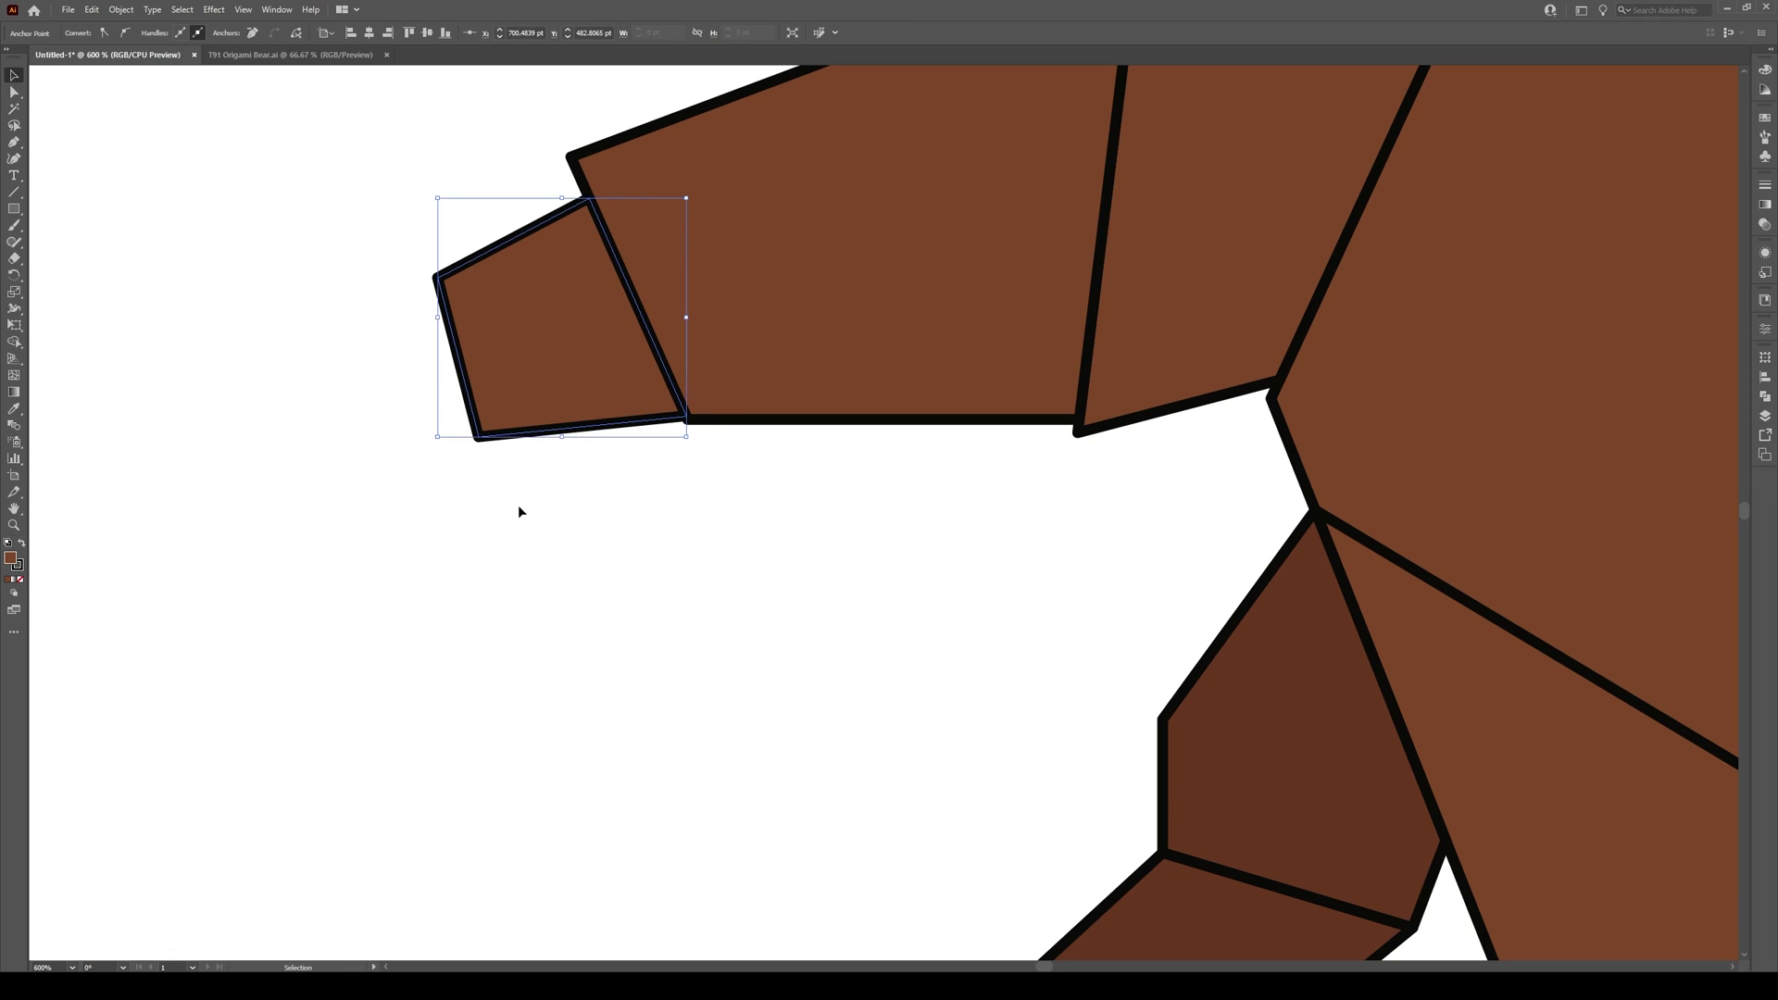
key(v)
click(460, 488)
scroll(461, 484, down, 4)
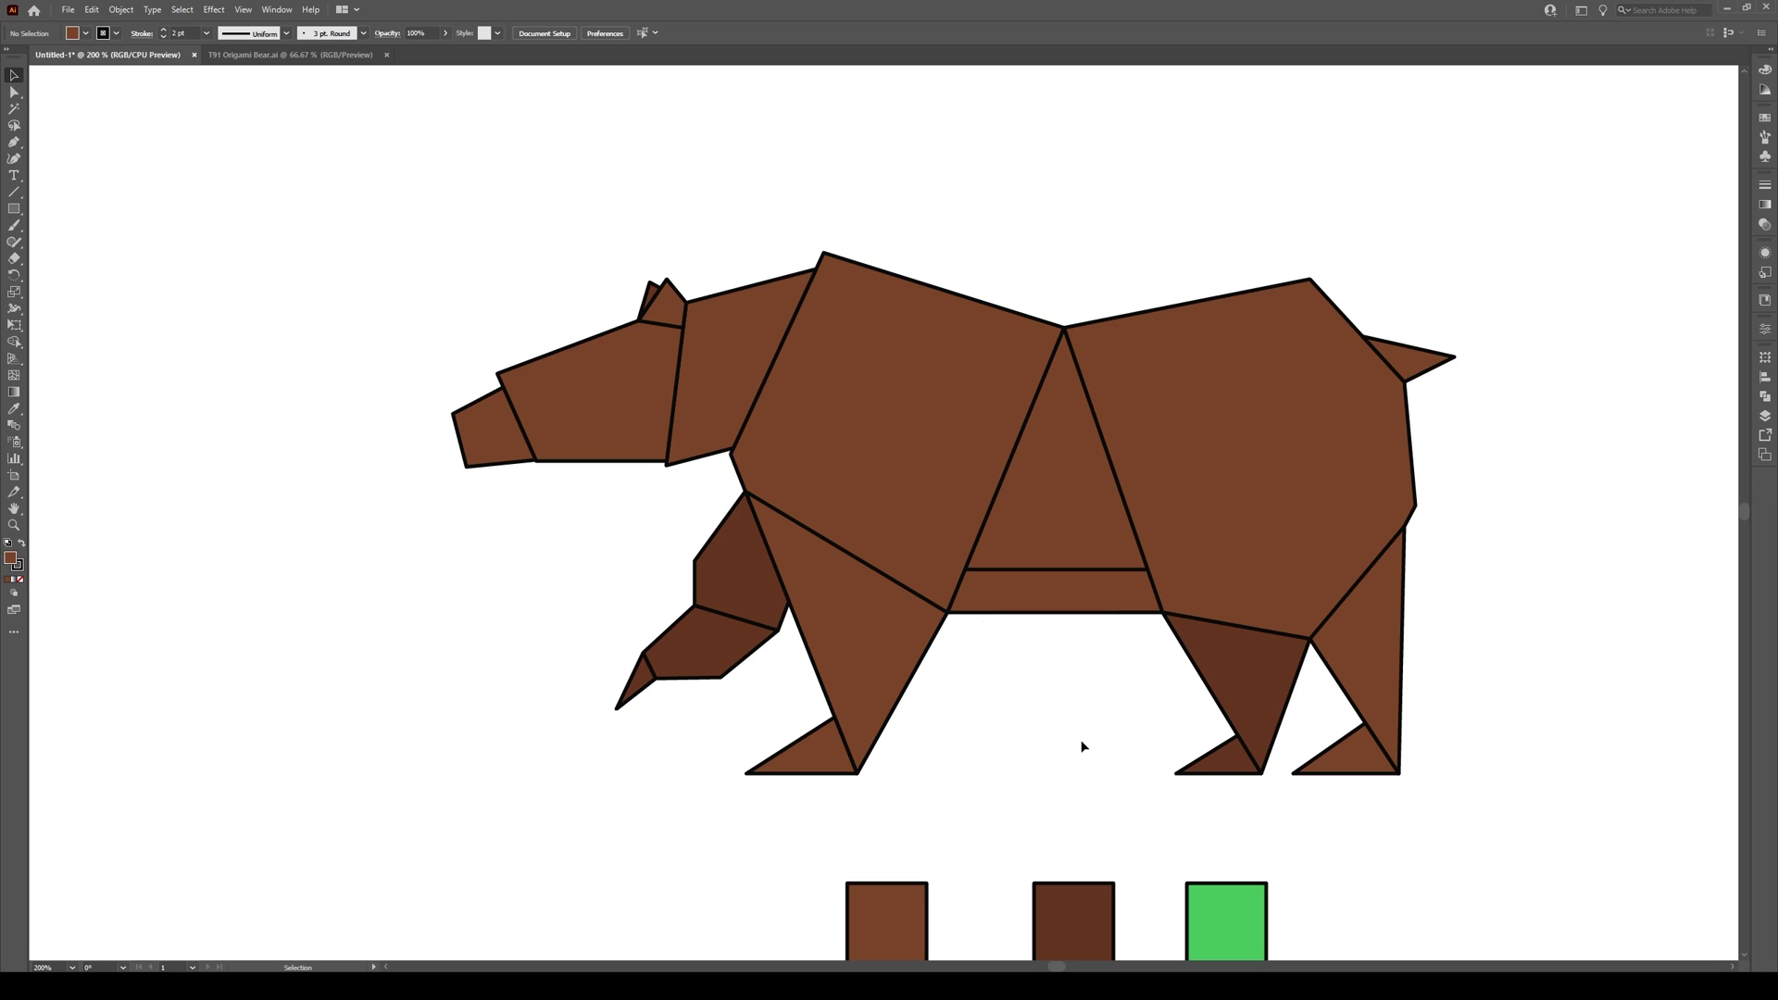
scroll(895, 627, down, 1)
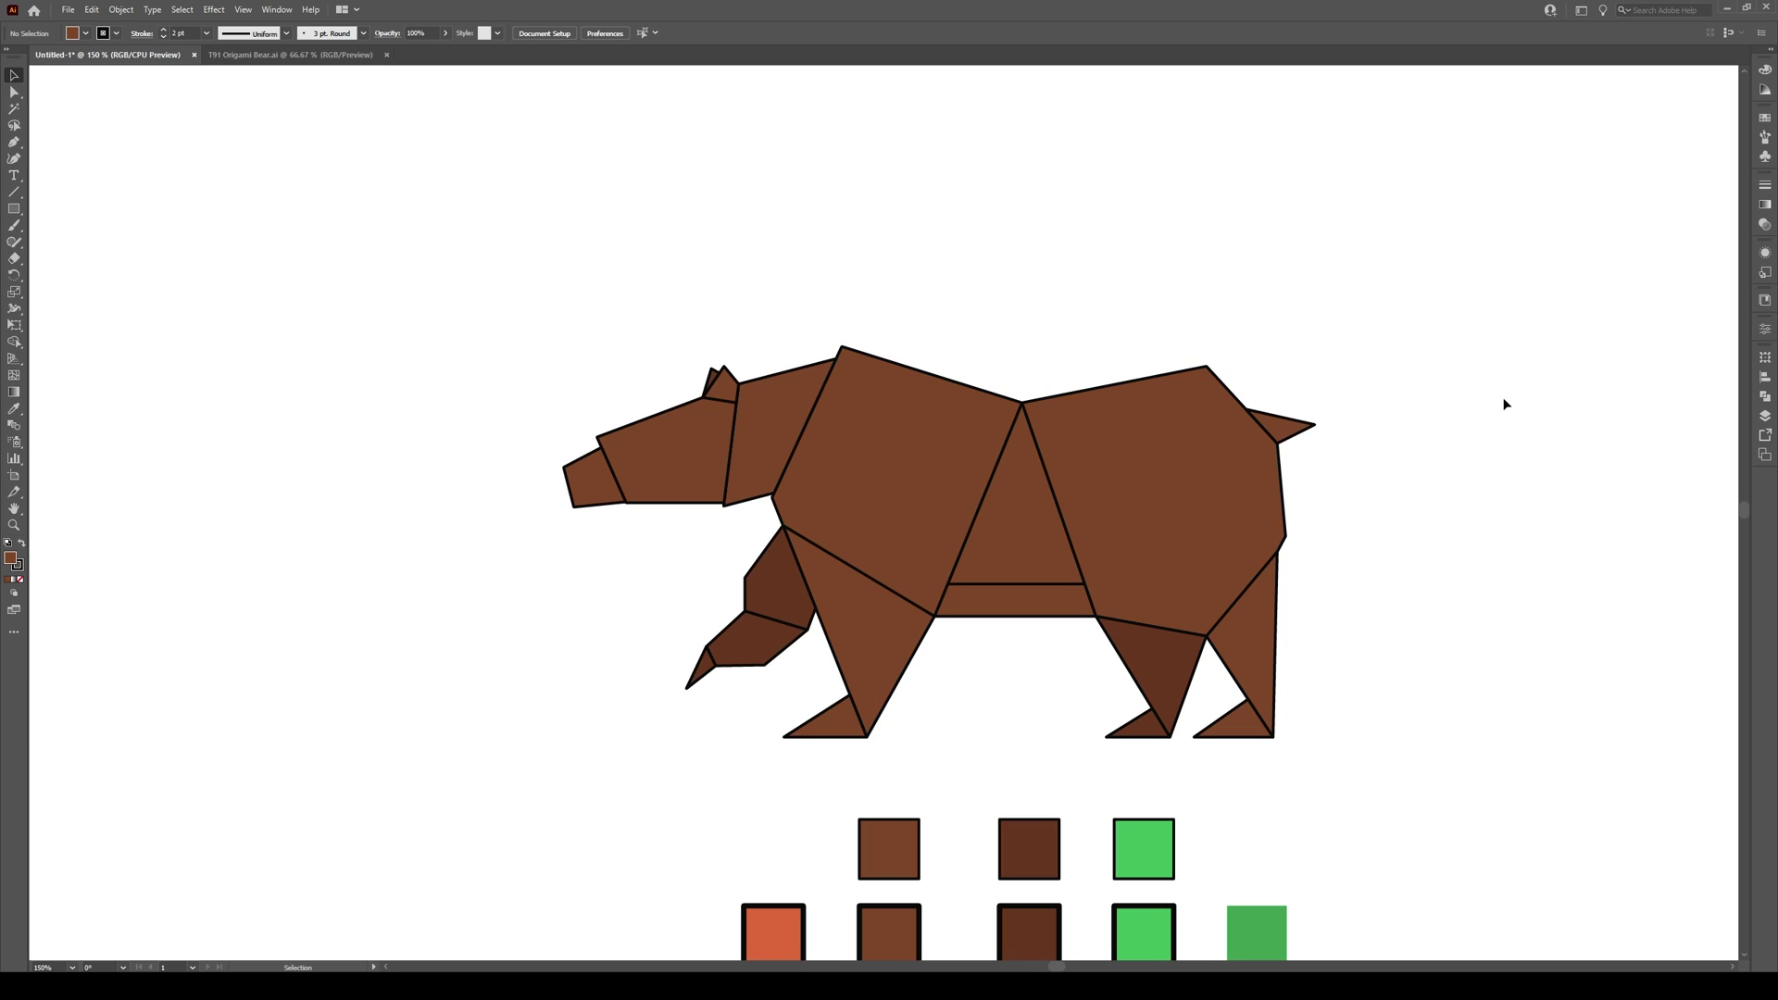
Duplicate all the bear's shapes in place and merge the copies into one silhouette with Pathfinder Unite
drag(1460, 296, 624, 753)
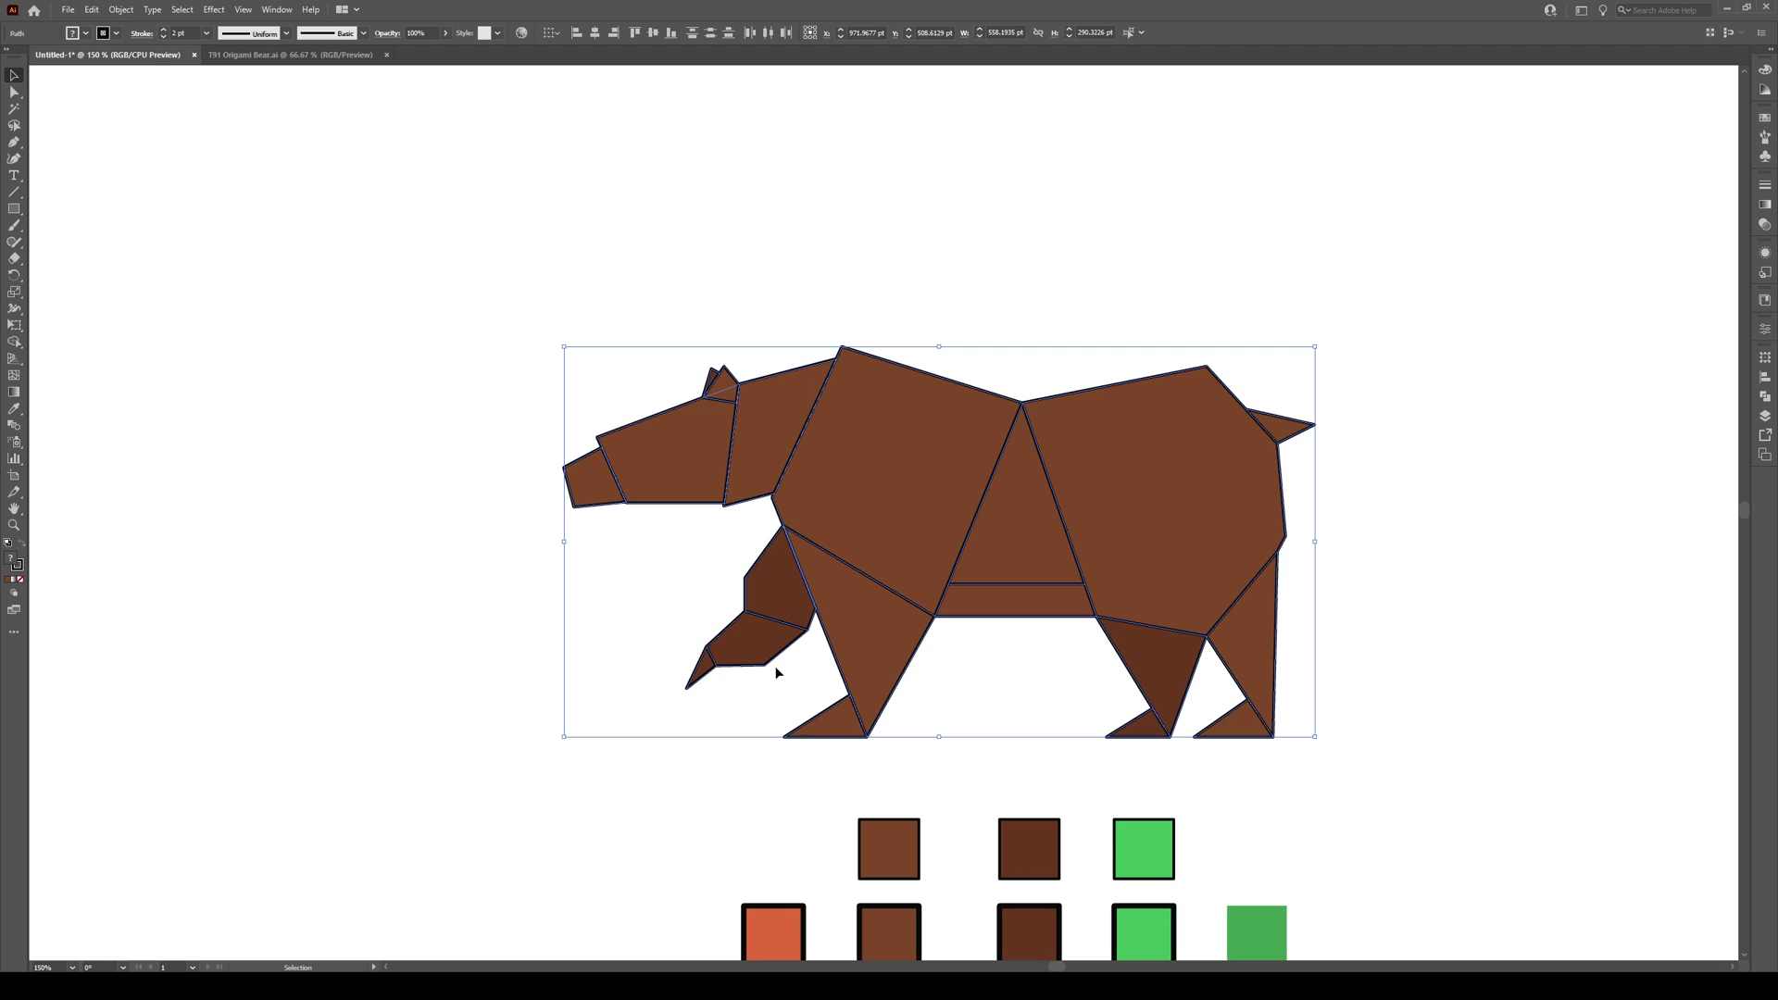
key(a)
key(v)
key(a)
key(v)
click(1765, 397)
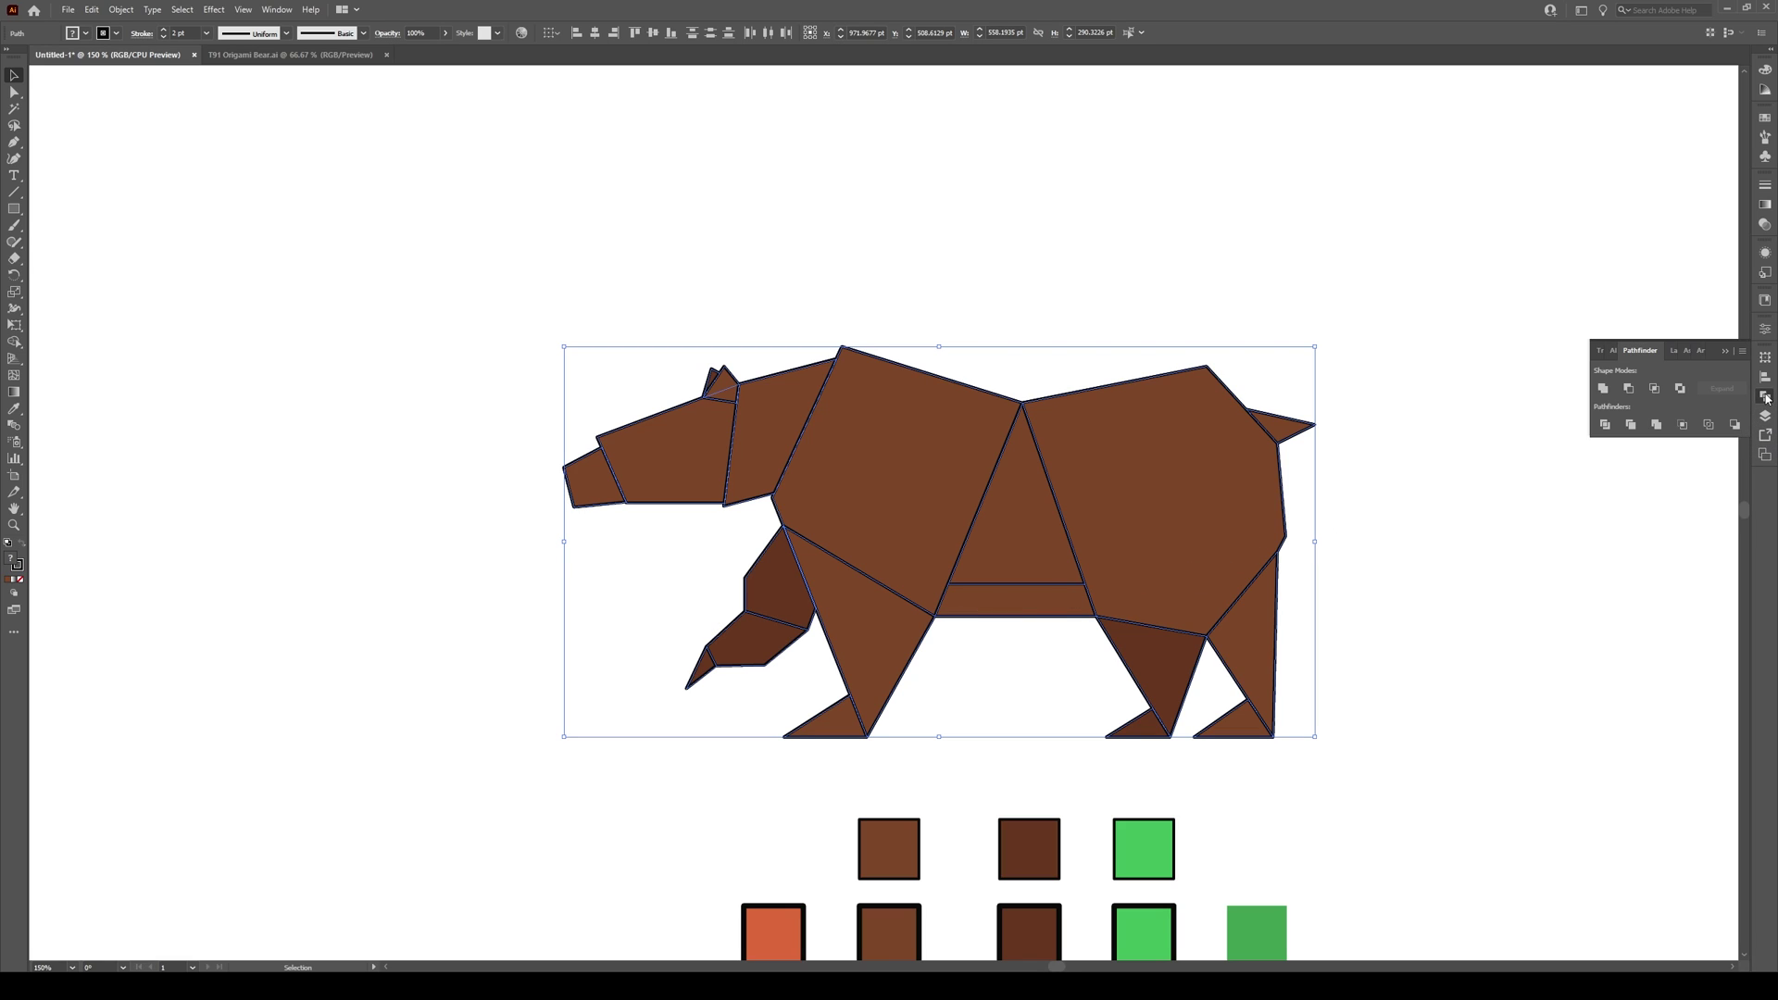
click(1602, 388)
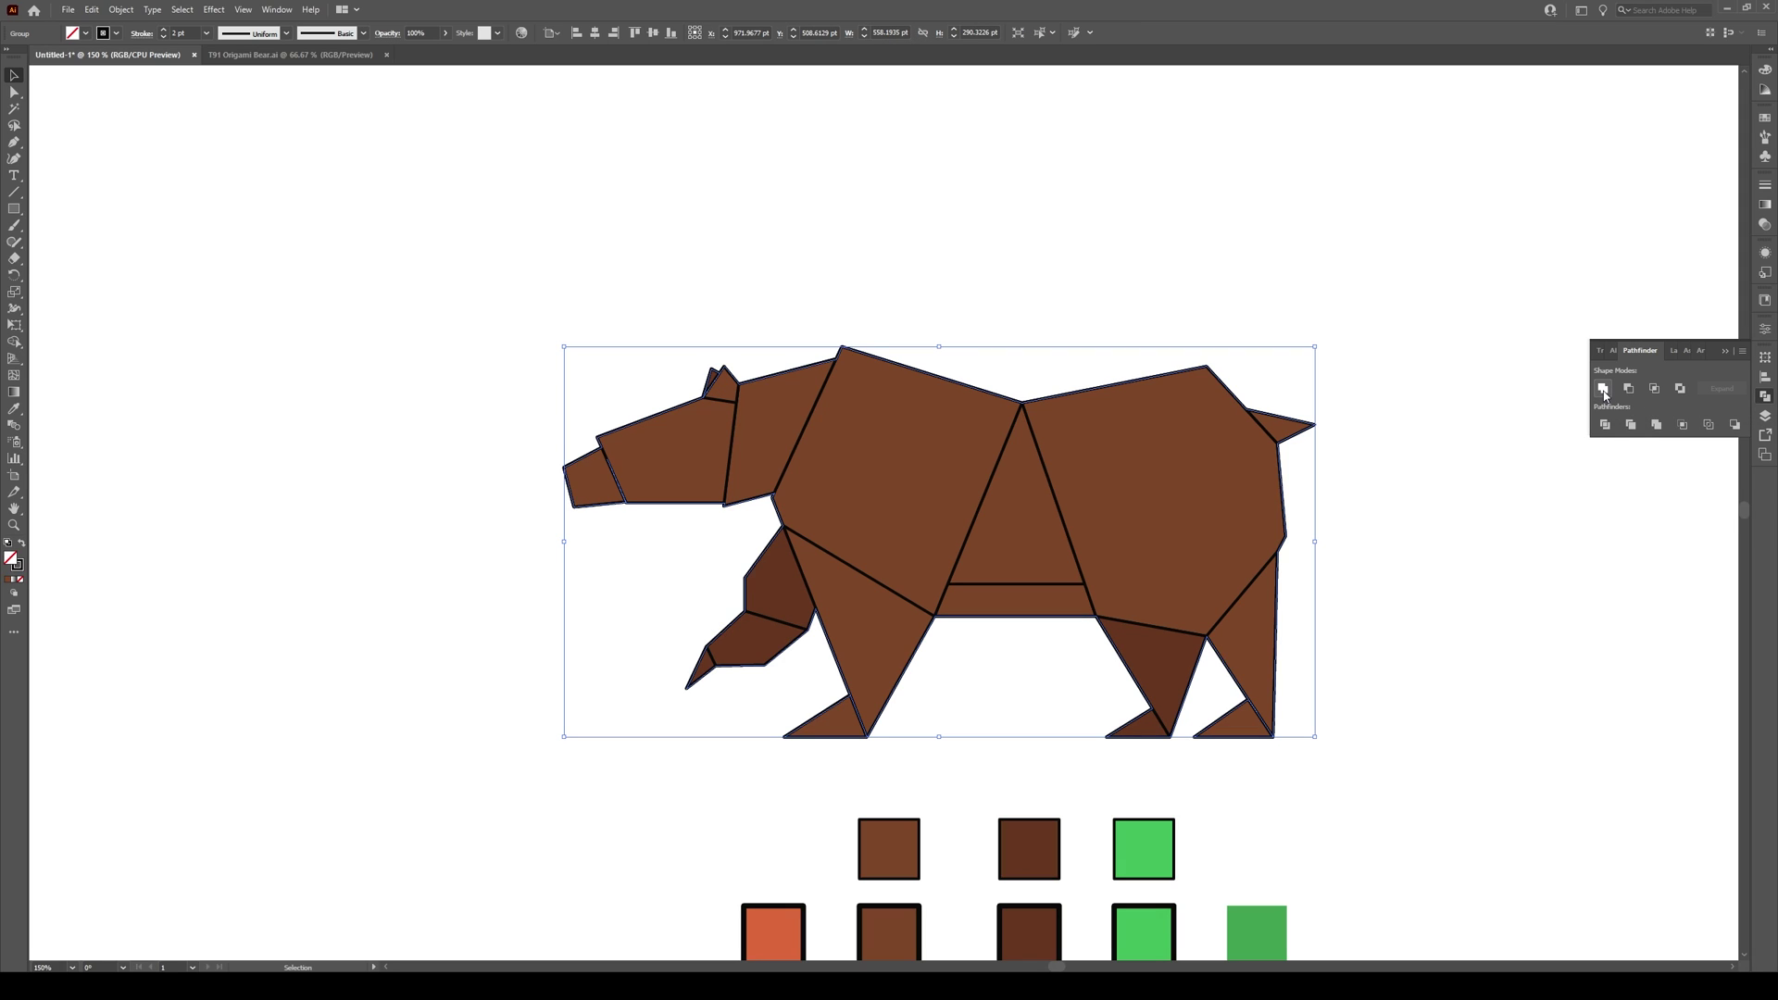
Fill the united bear silhouette with the orange color E27742
double_click(10, 560)
click(834, 408)
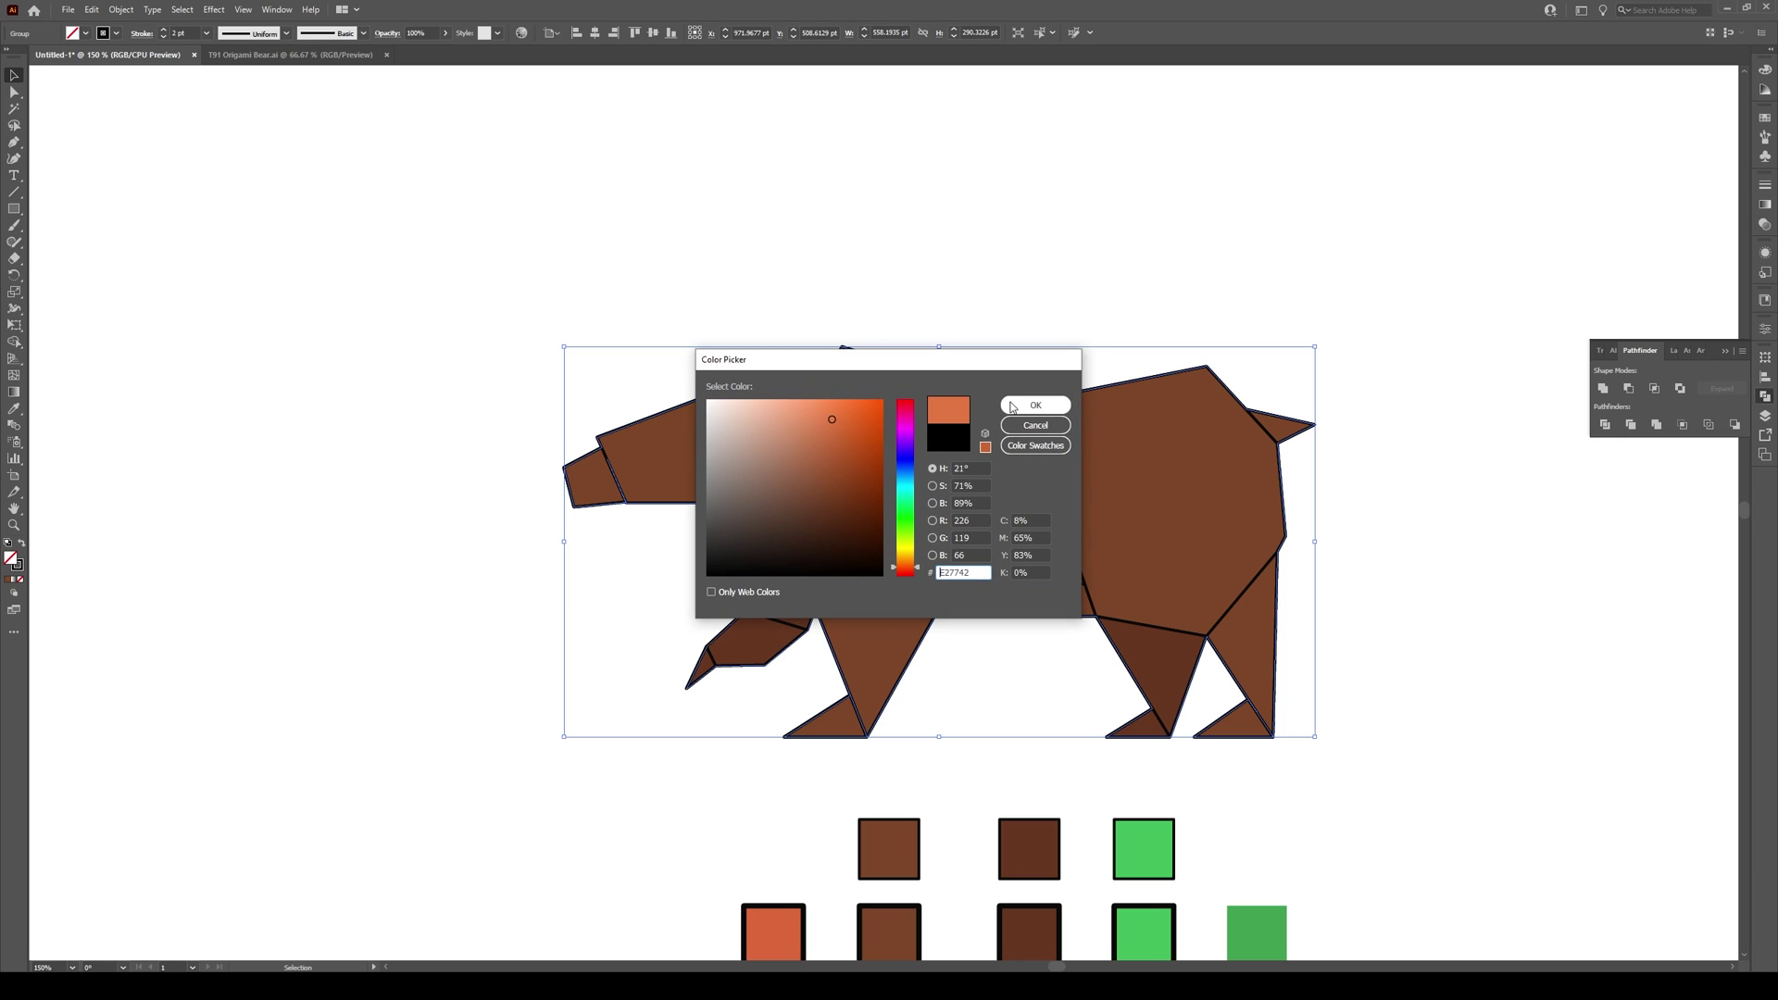
click(1023, 406)
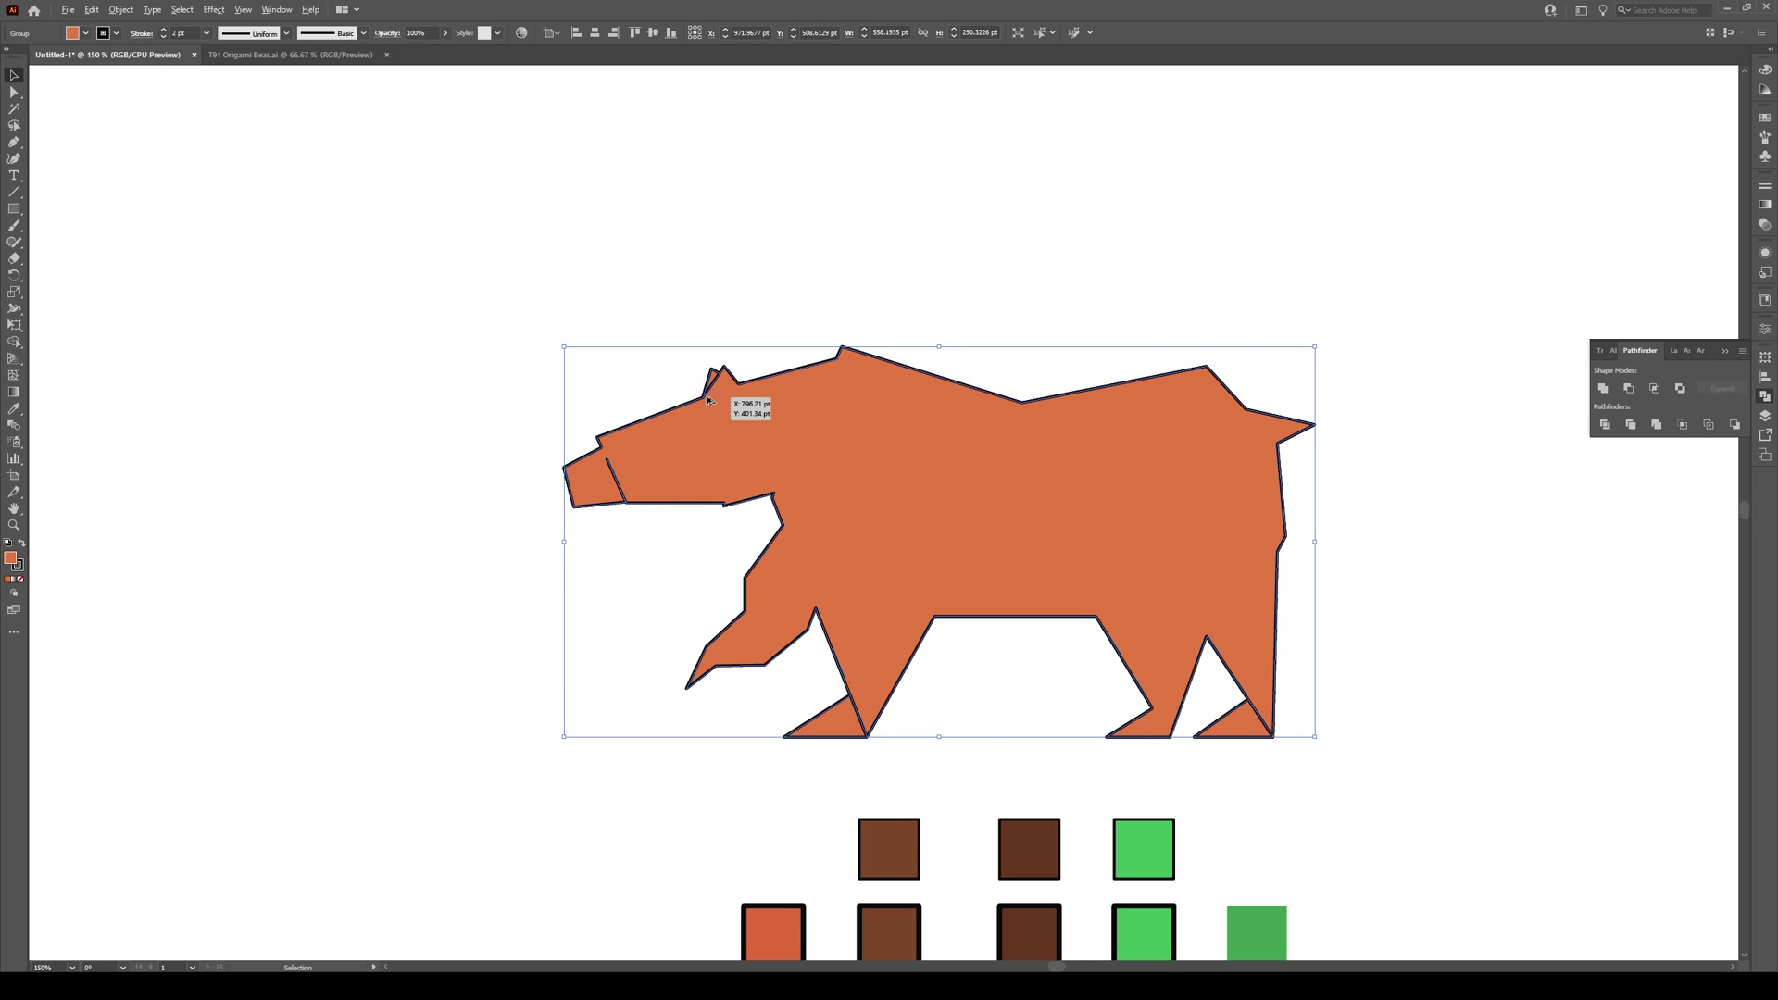
Delete the stray inner anchor point at the snout with the Pen tool to remove the leftover fold line
scroll(709, 399, up, 1)
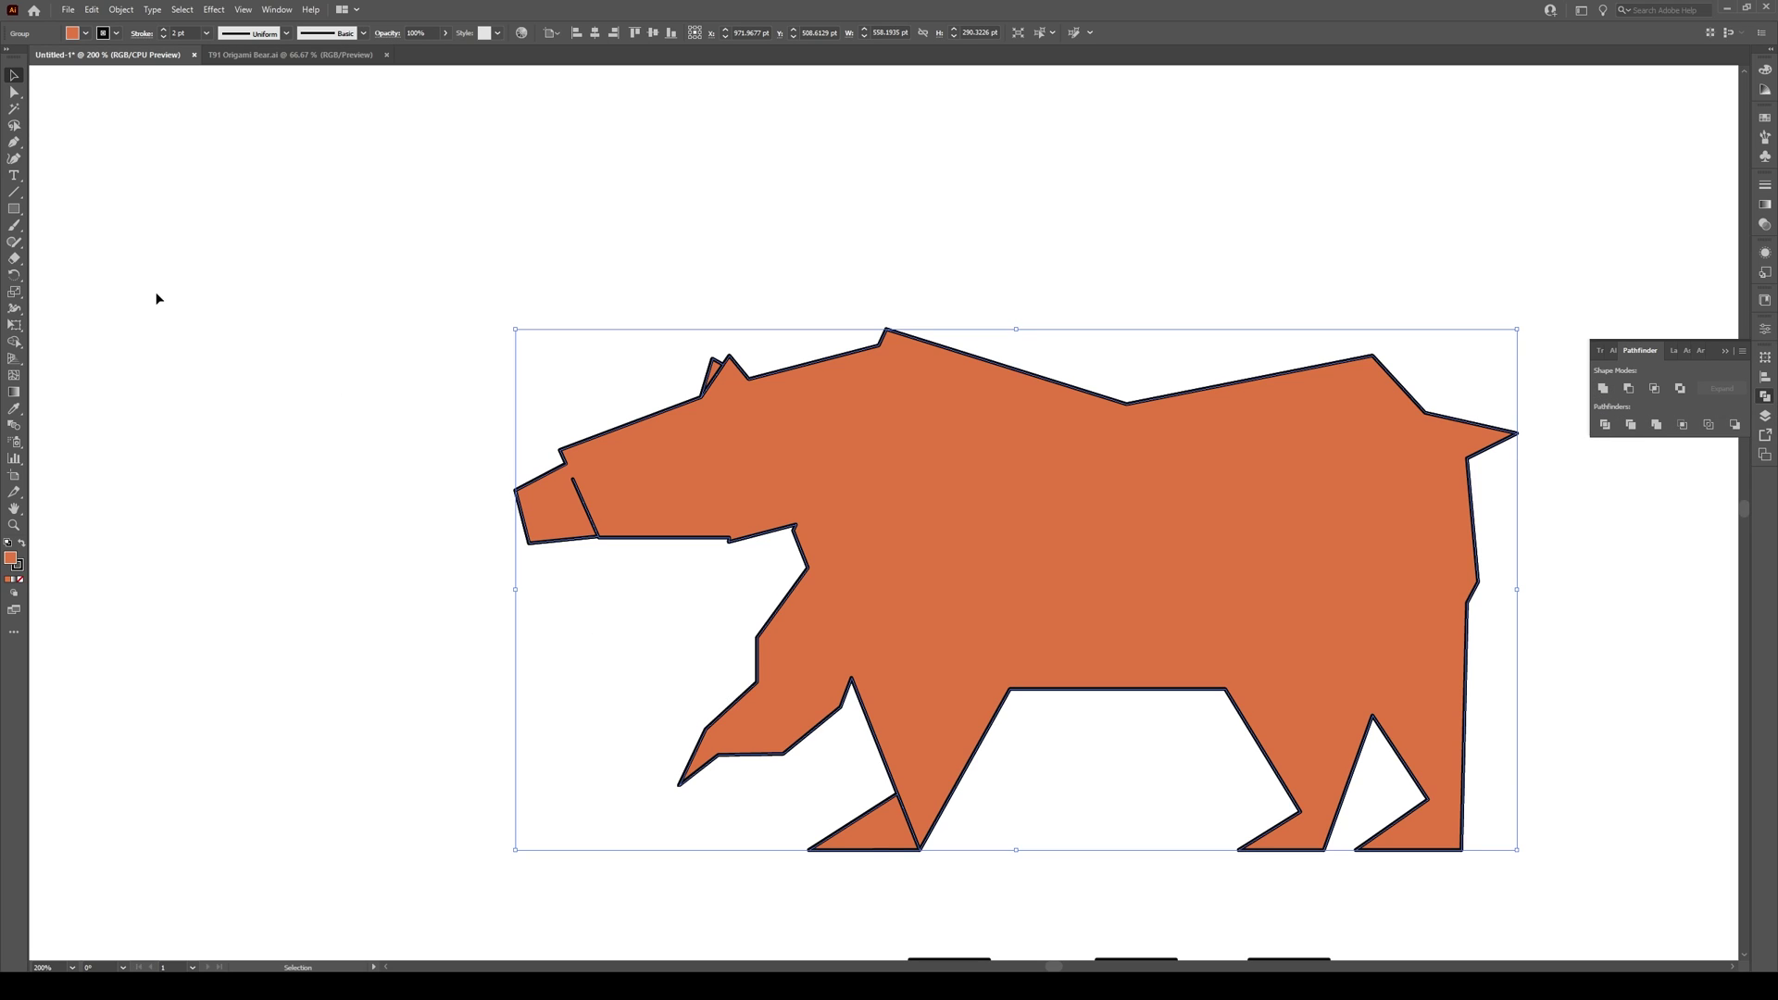
click(13, 144)
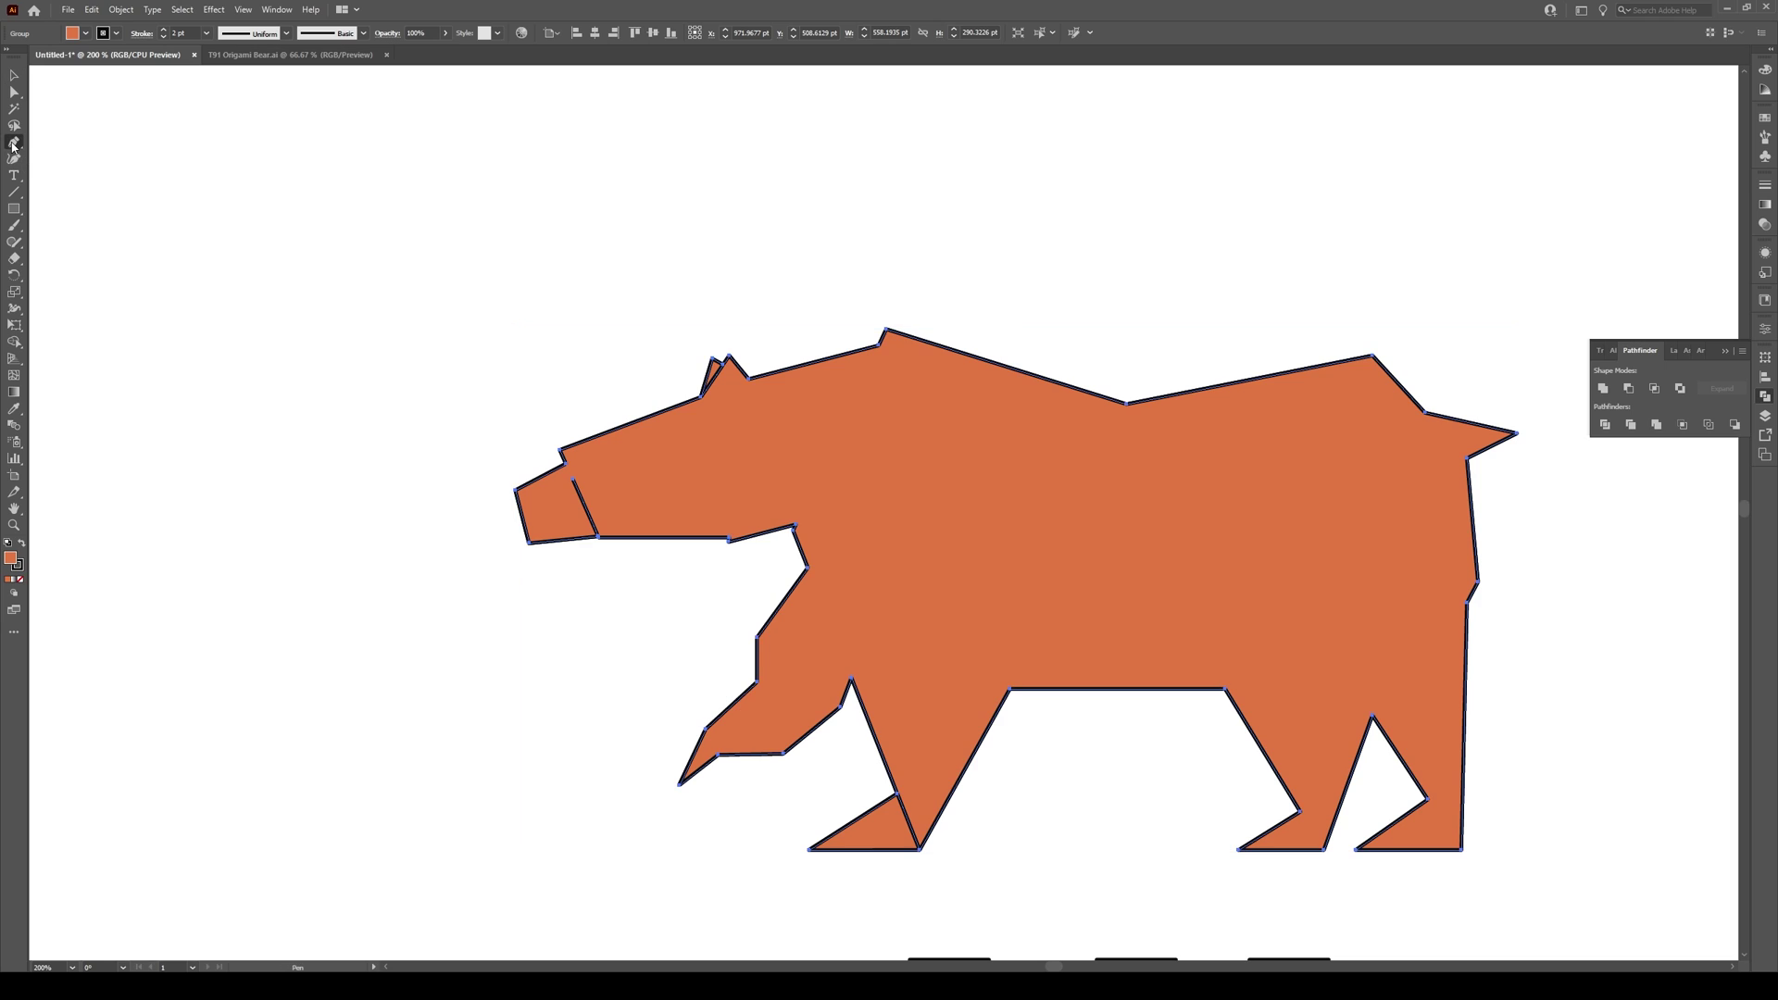
scroll(565, 504, up, 2)
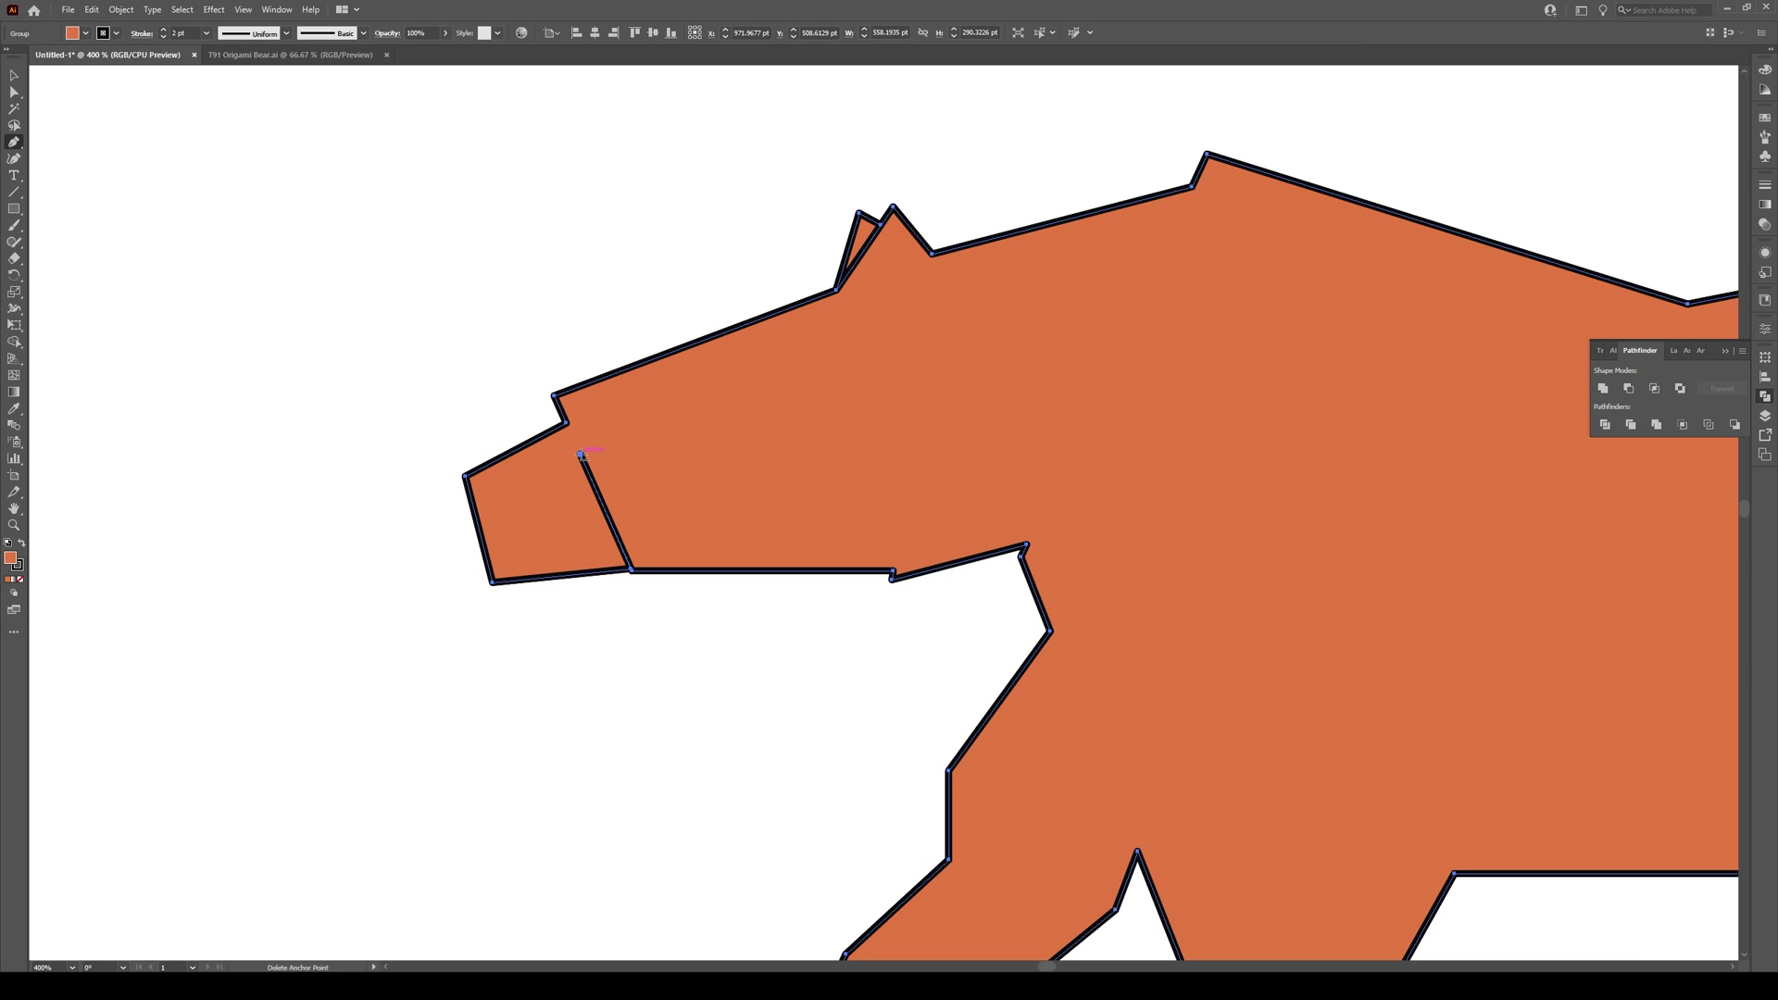
click(580, 454)
scroll(897, 439, down, 2)
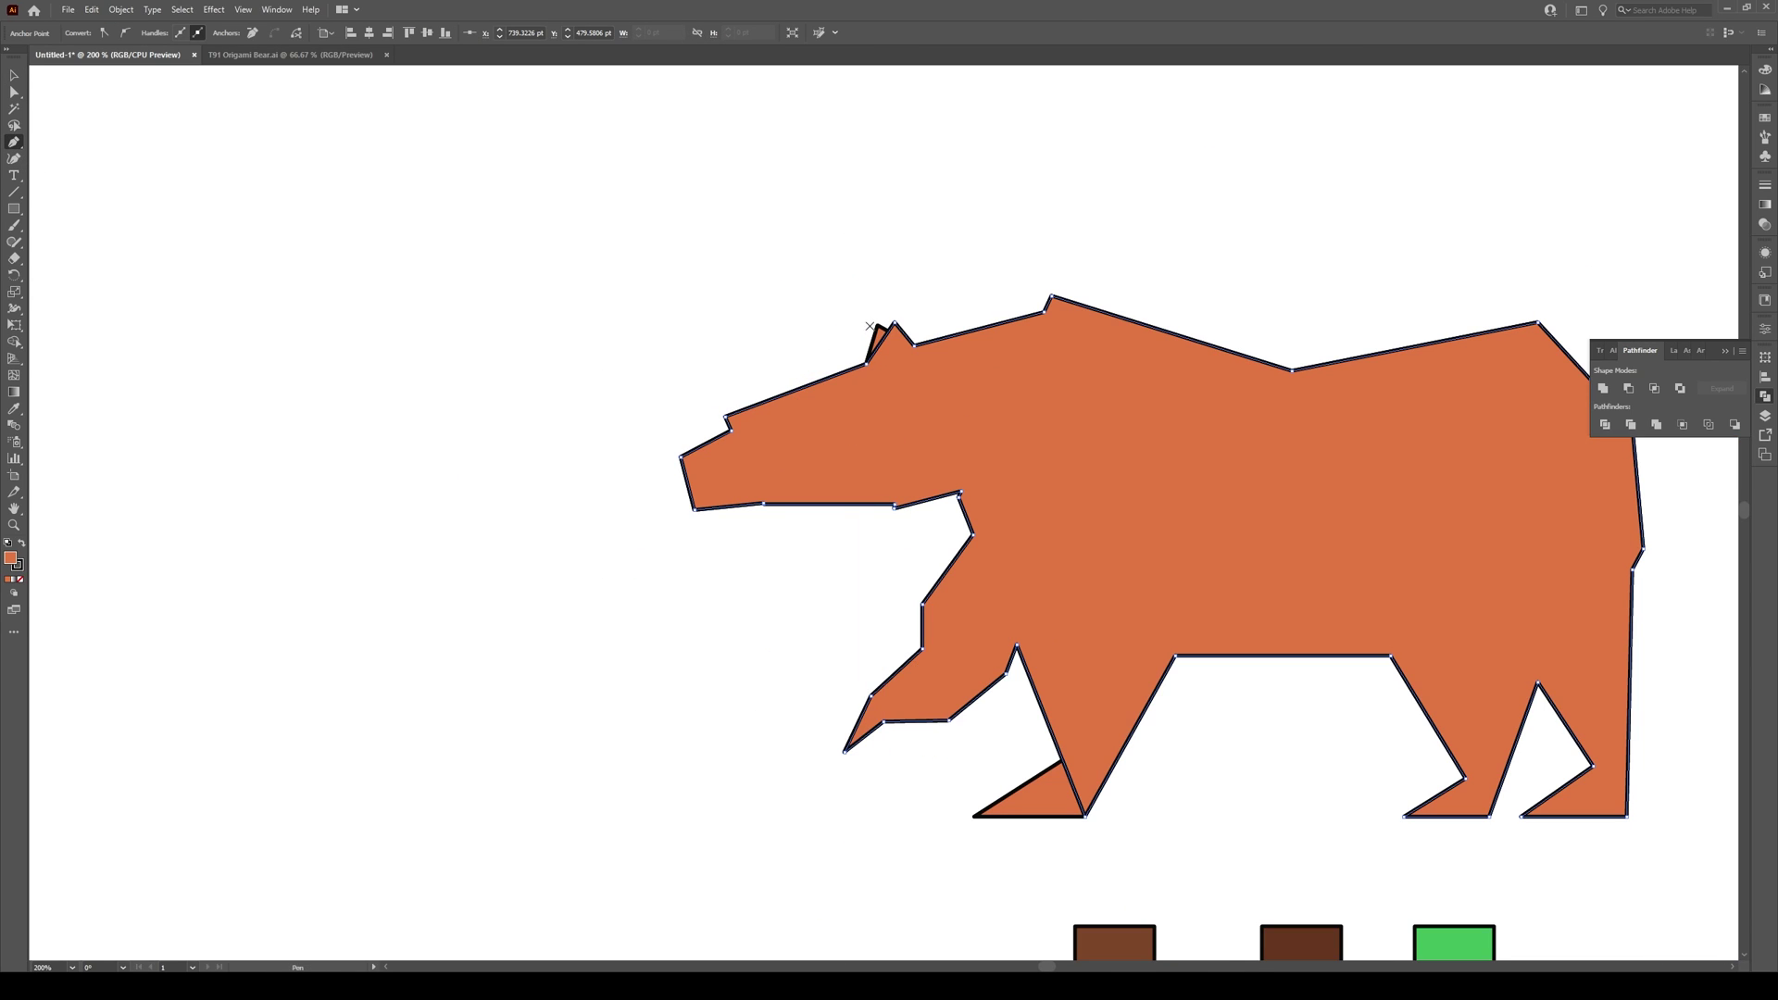
Extend the far ear's inner corner into the near ear and merge the ear into the silhouette with Pathfinder Unite
key(v)
scroll(866, 327, up, 3)
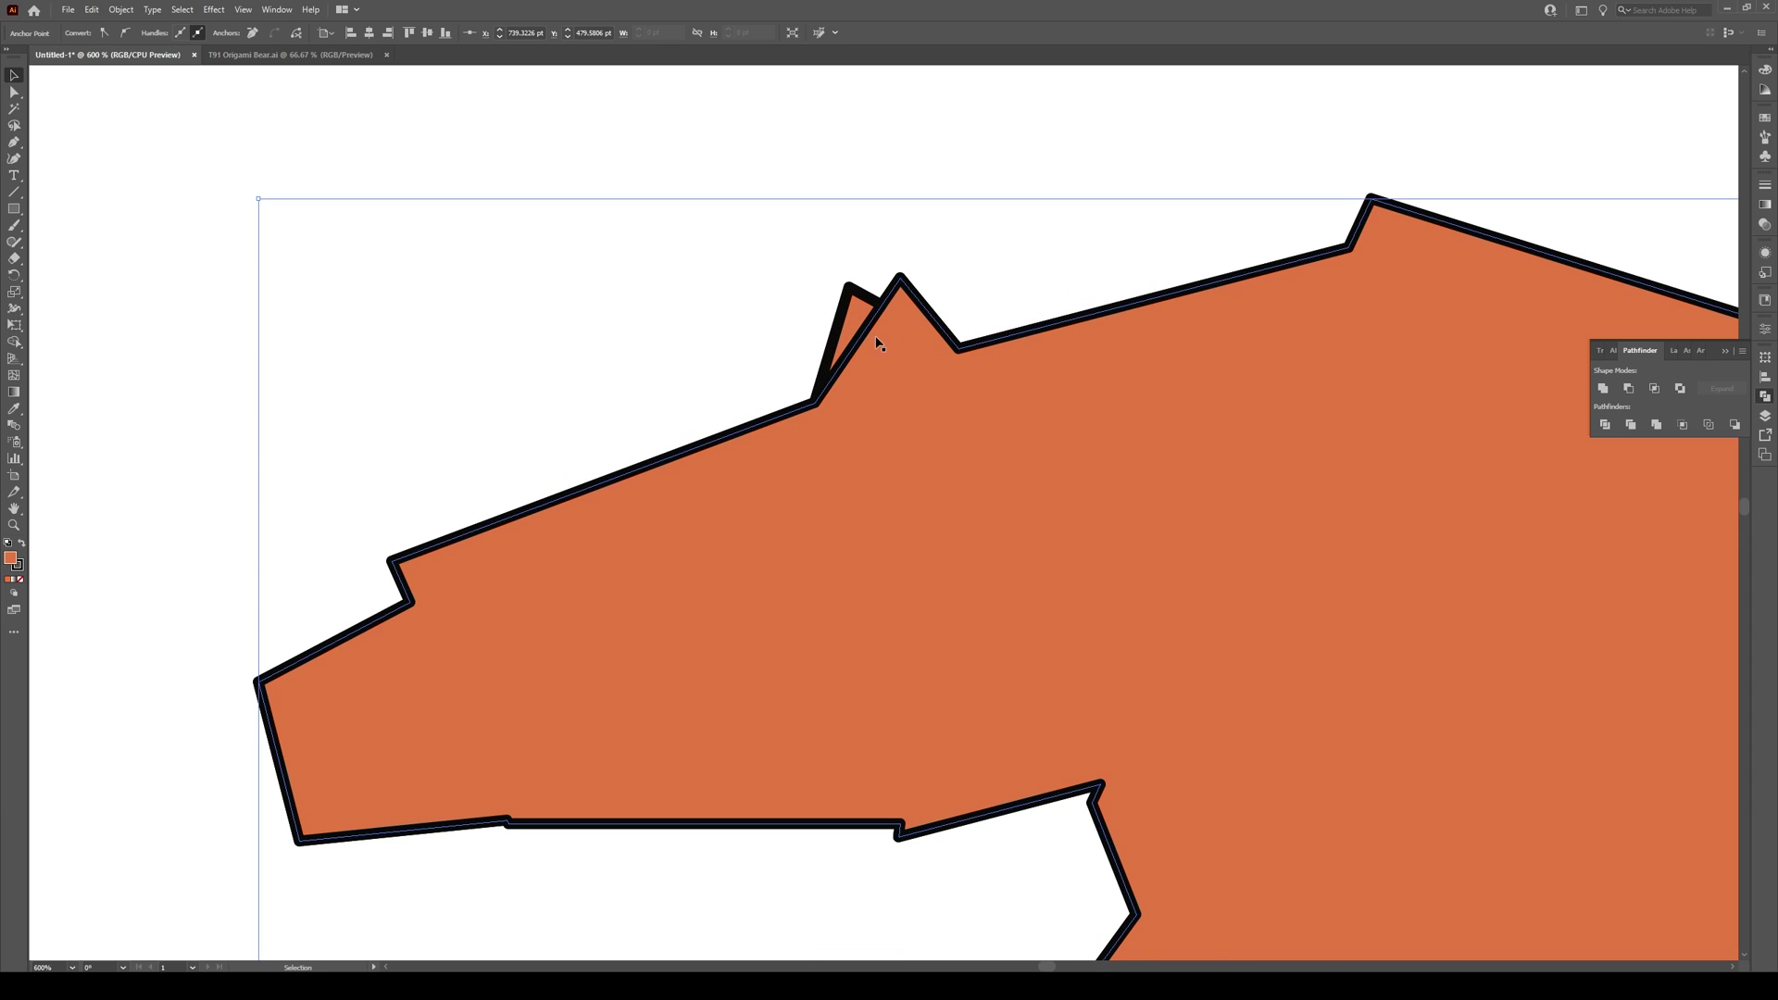
key(a)
scroll(843, 375, up, 2)
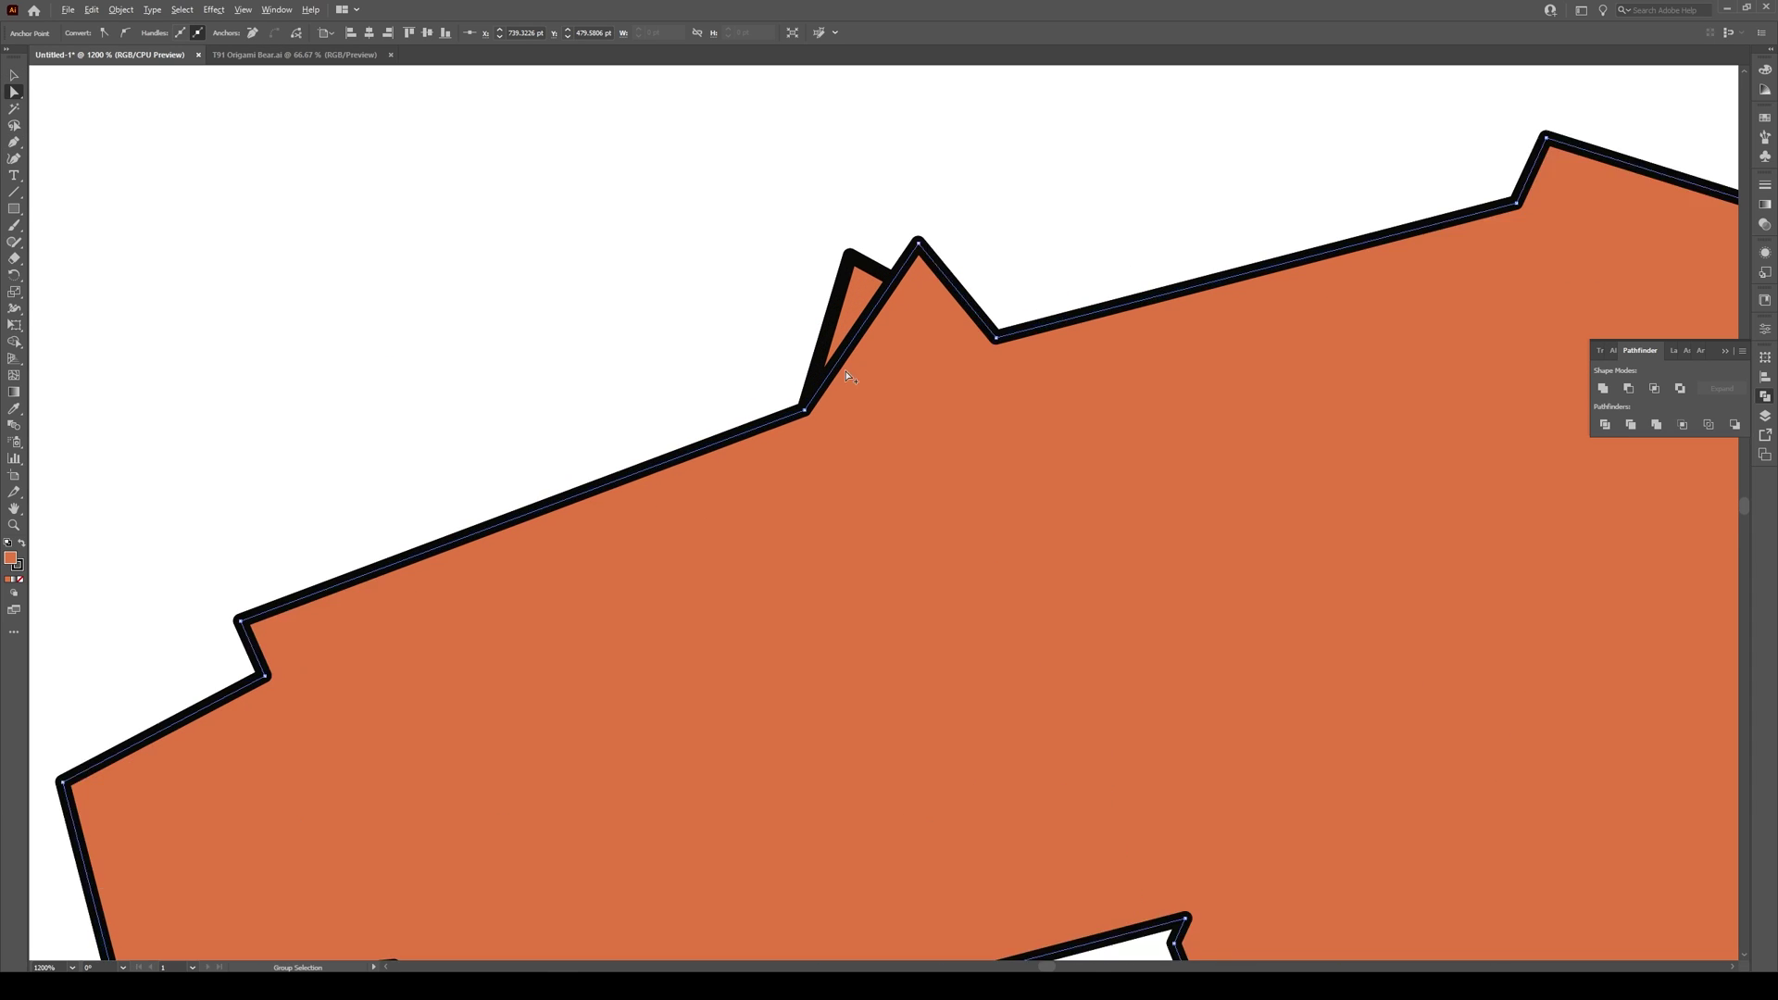
click(836, 282)
shift+click(895, 319)
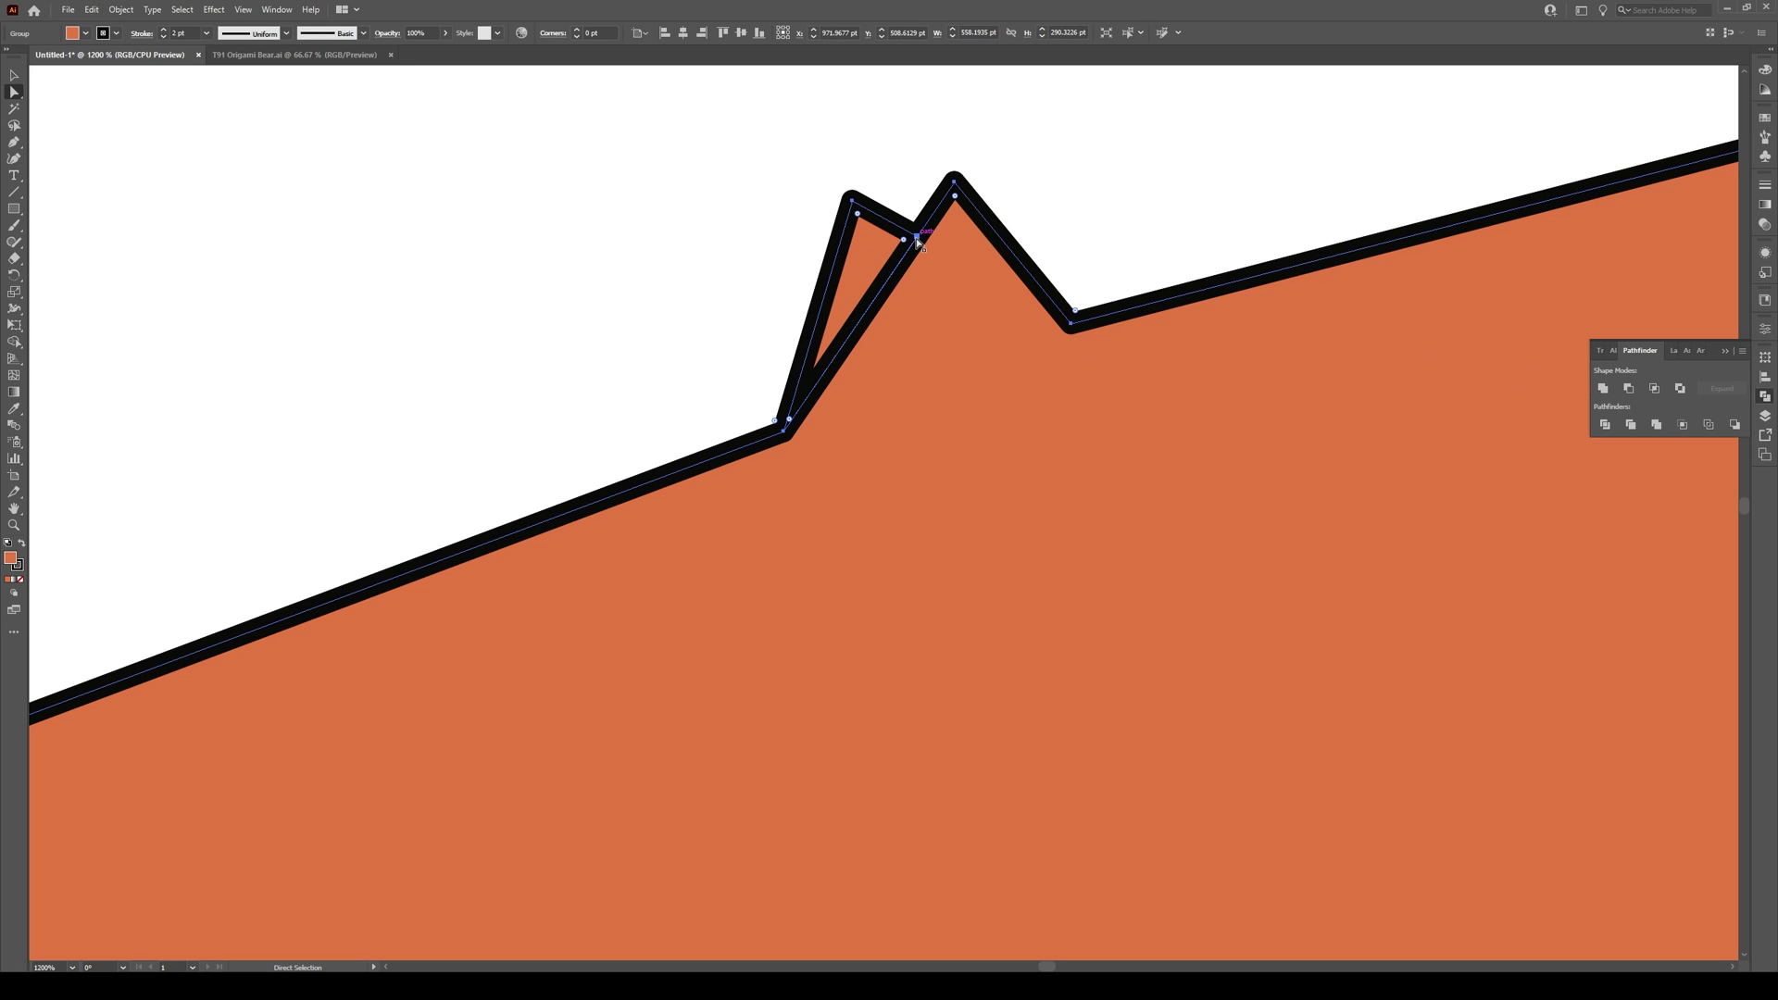
drag(919, 242, 937, 247)
key(ctrl+shift+a)
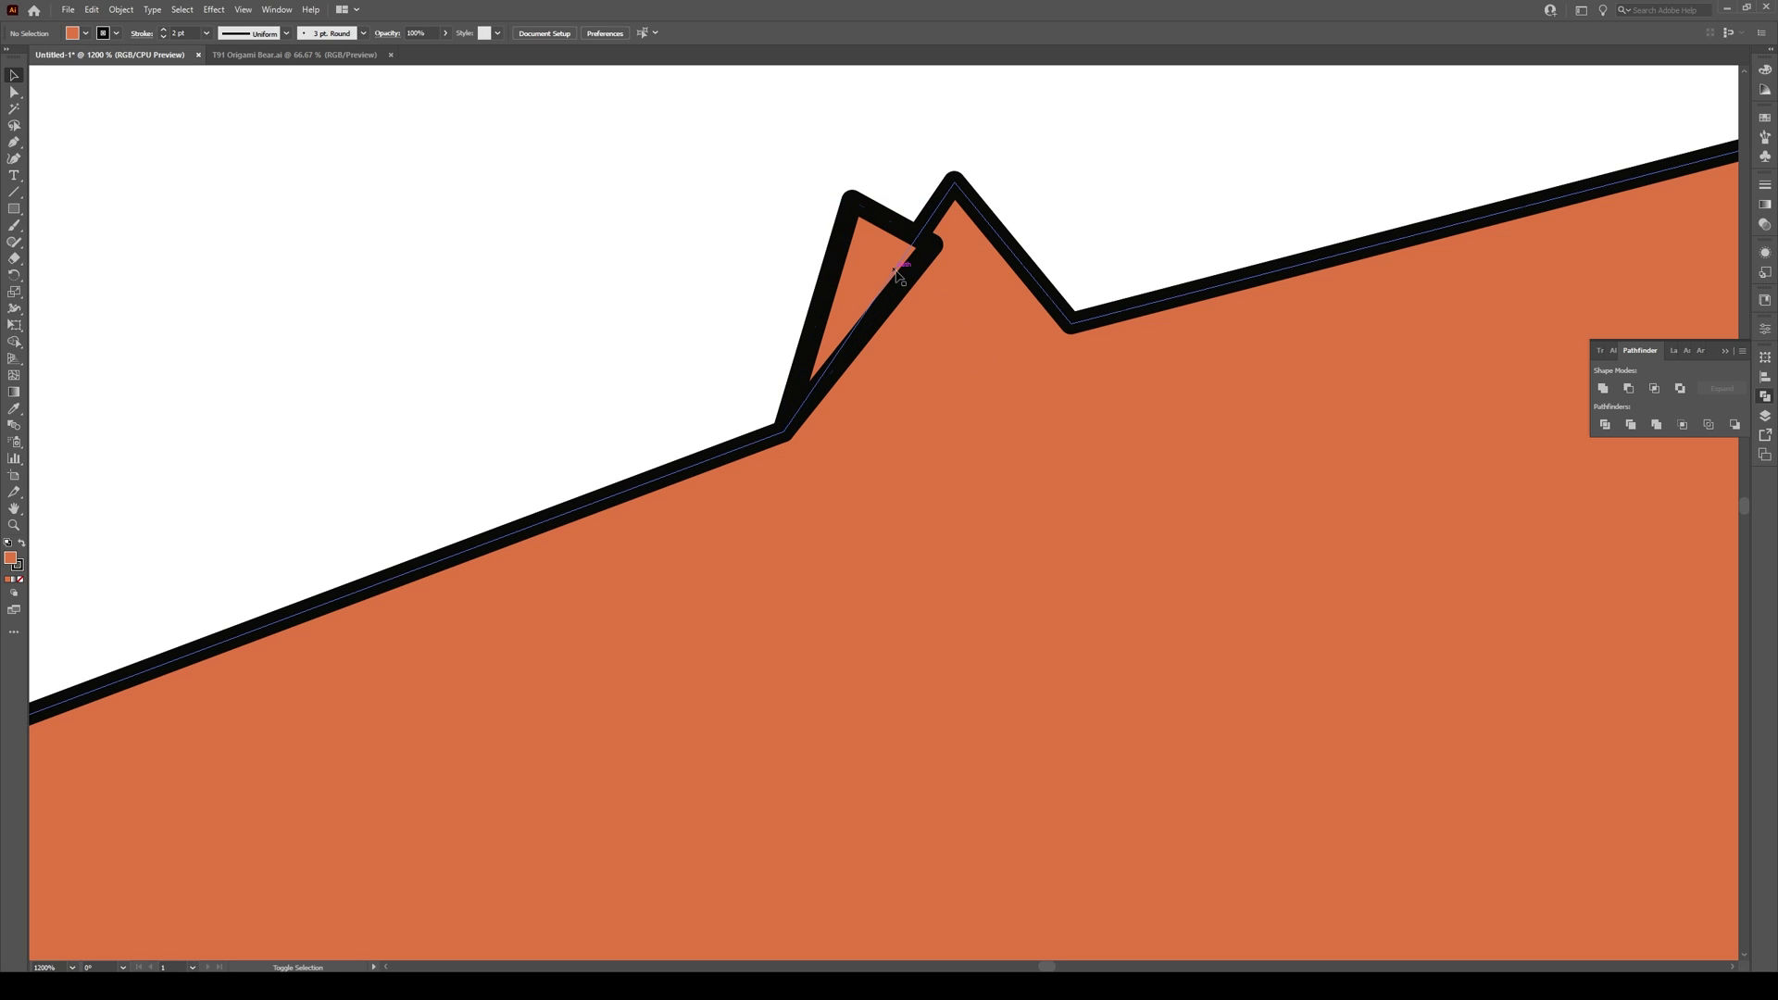
key(ctrl+z)
key(ctrl+z)
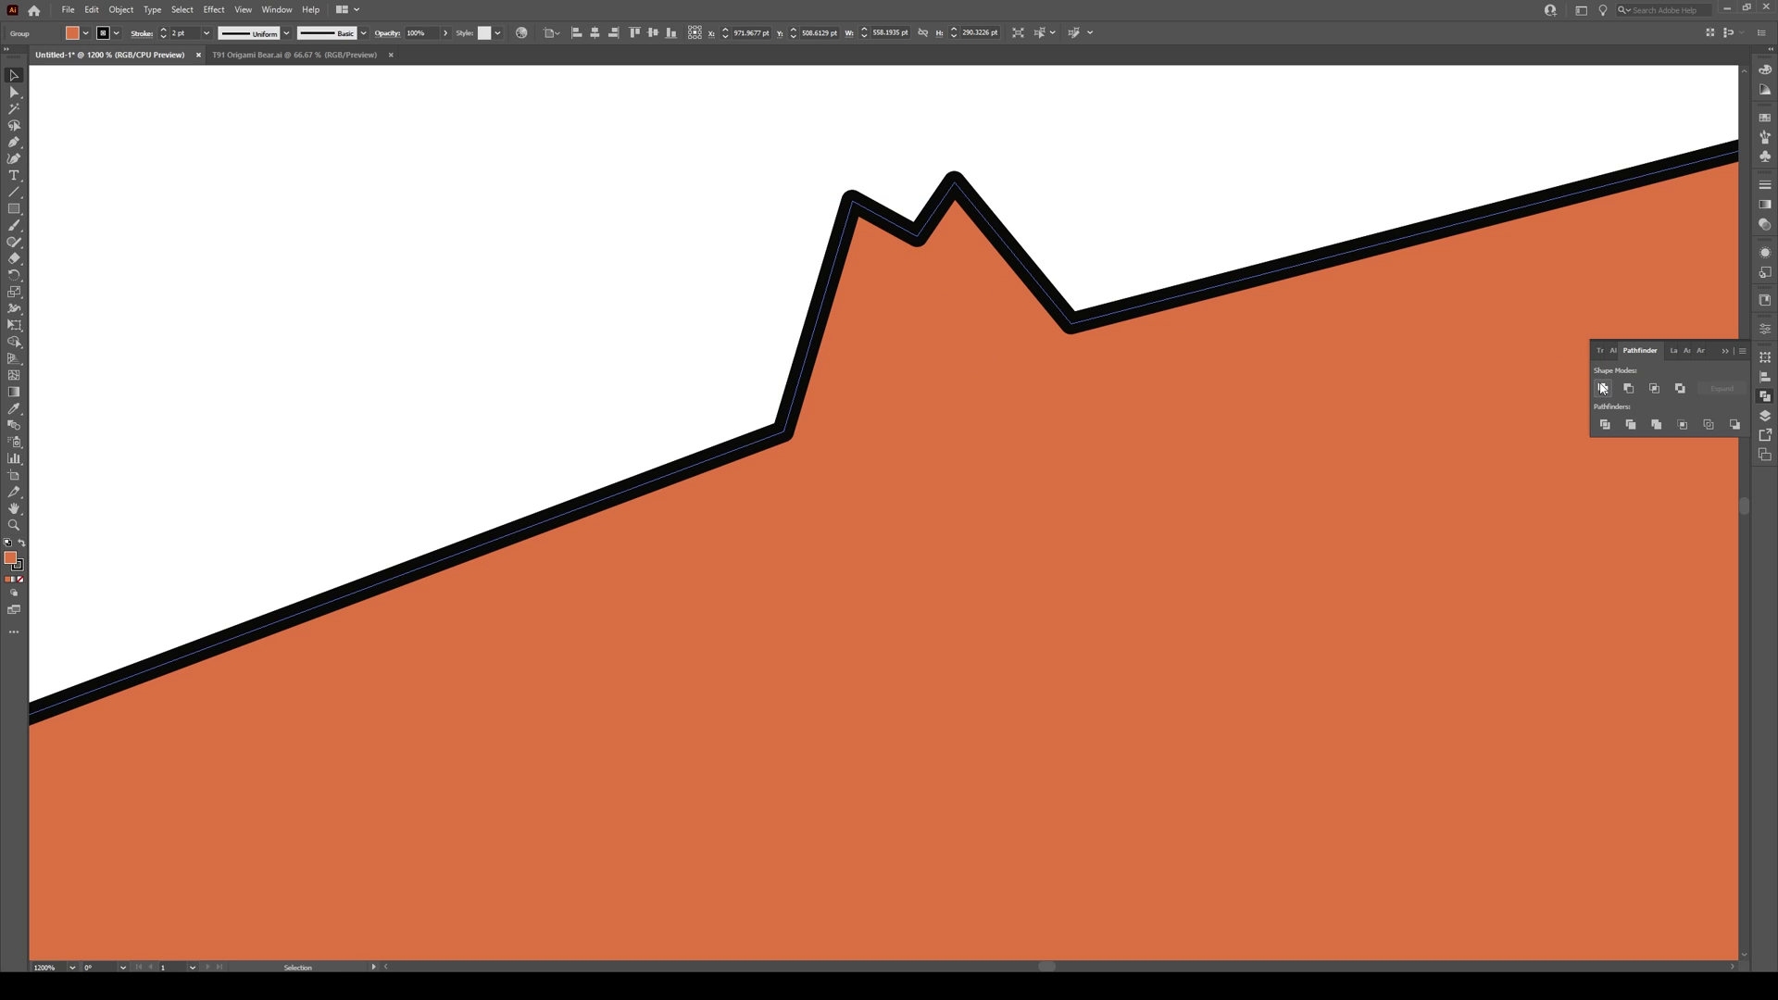
Try to merge the planted front paw into the silhouette with Pathfinder Unite
scroll(548, 226, down, 6)
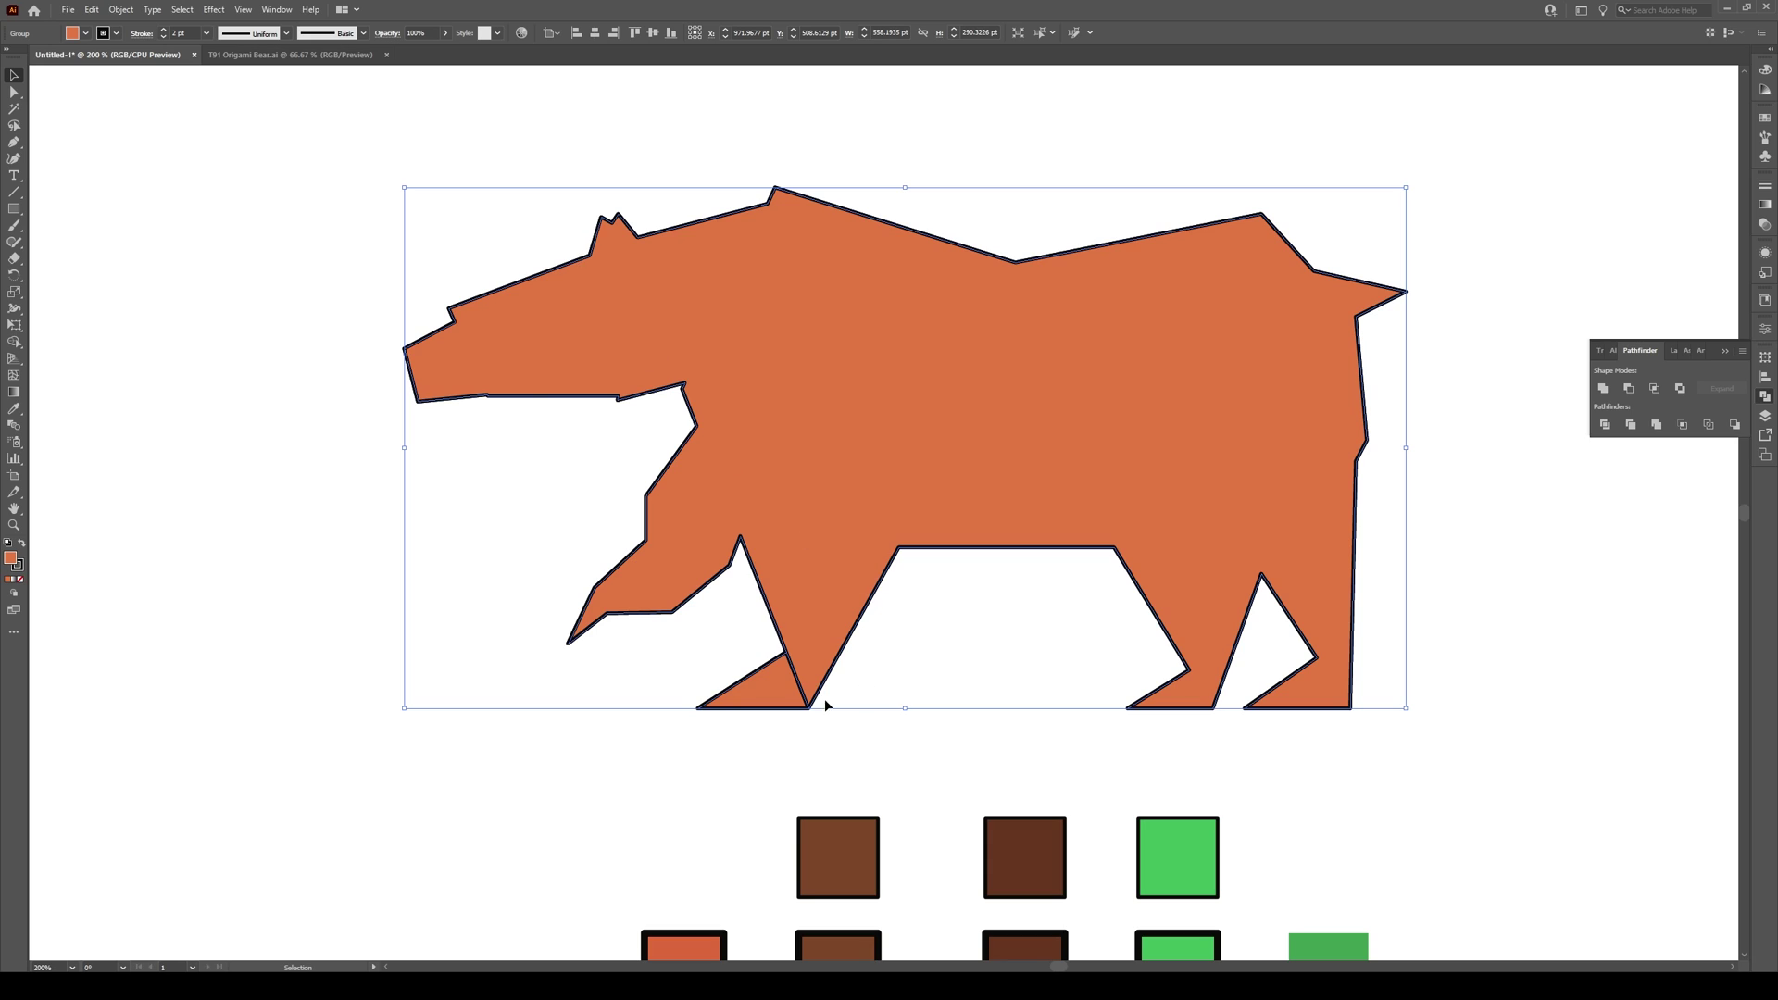
scroll(834, 703, up, 5)
key(ctrl+shift+a)
scroll(760, 739, up, 1)
click(723, 641)
key(a)
key(v)
key(ctrl+shift+a)
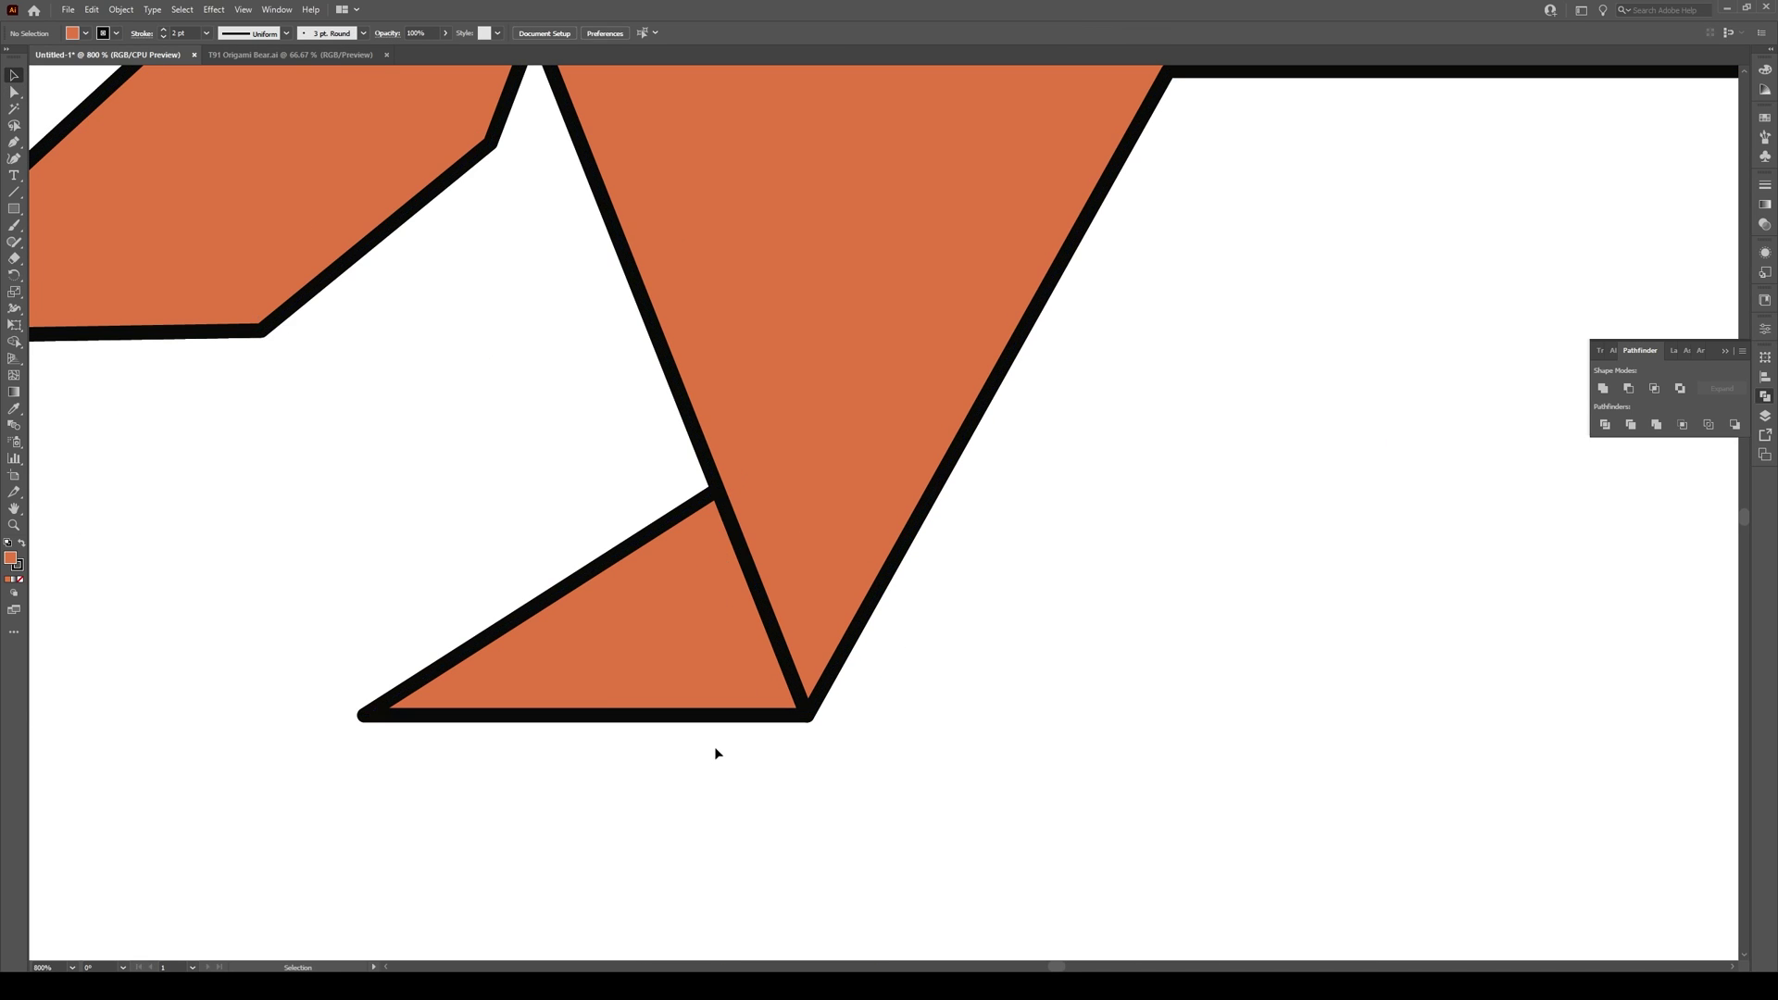
scroll(714, 750, down, 3)
scroll(732, 731, down, 2)
scroll(749, 631, up, 2)
click(750, 630)
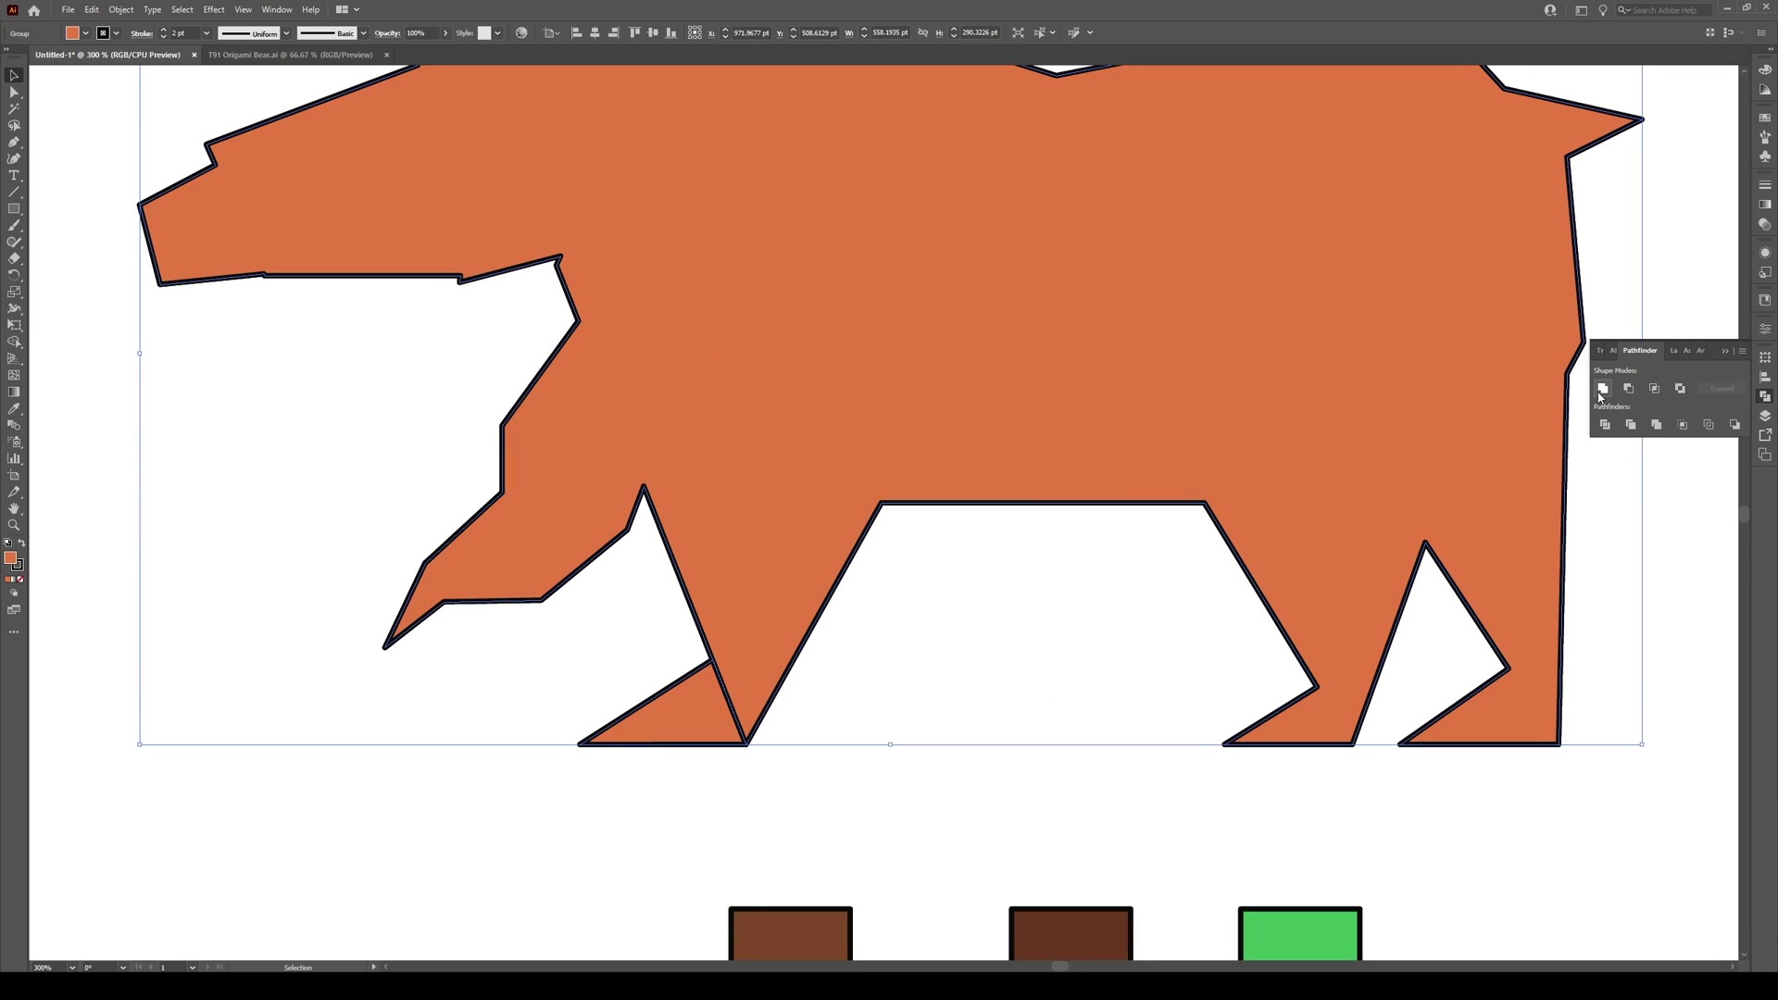
scroll(900, 641, down, 1)
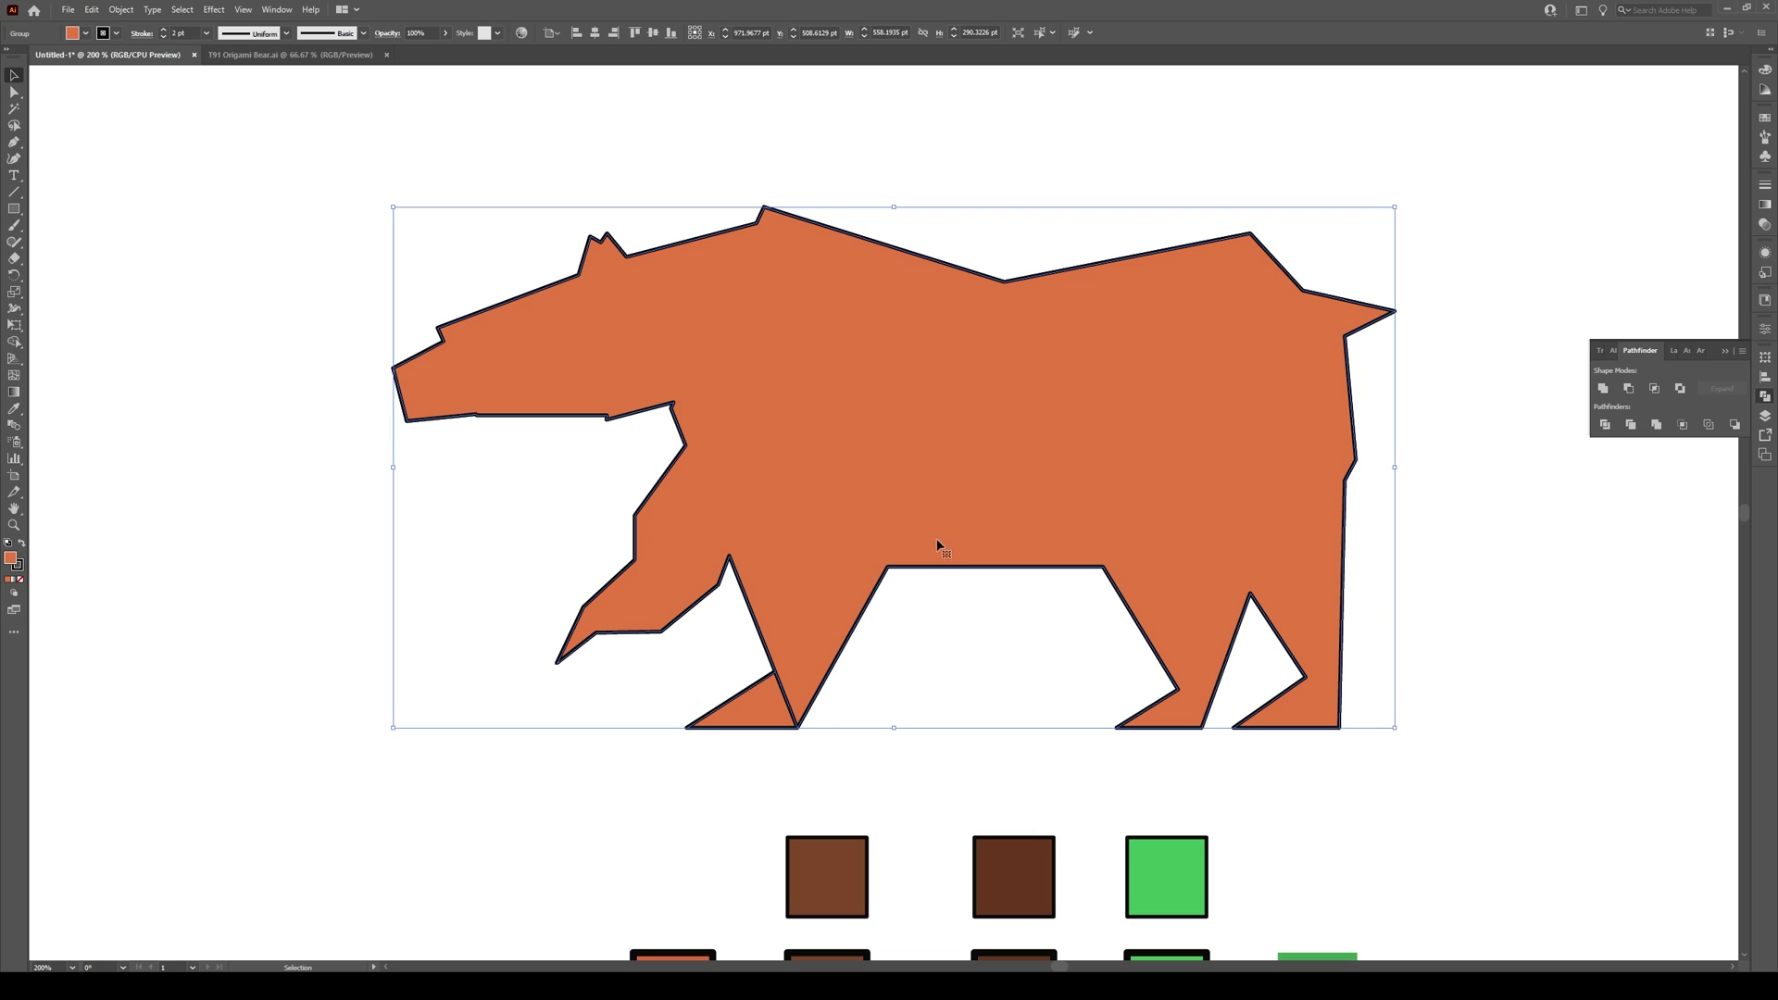
Give the bear silhouette a 4 pt stroke and remove its fill so it serves as a bold outline
scroll(940, 580, up, 1)
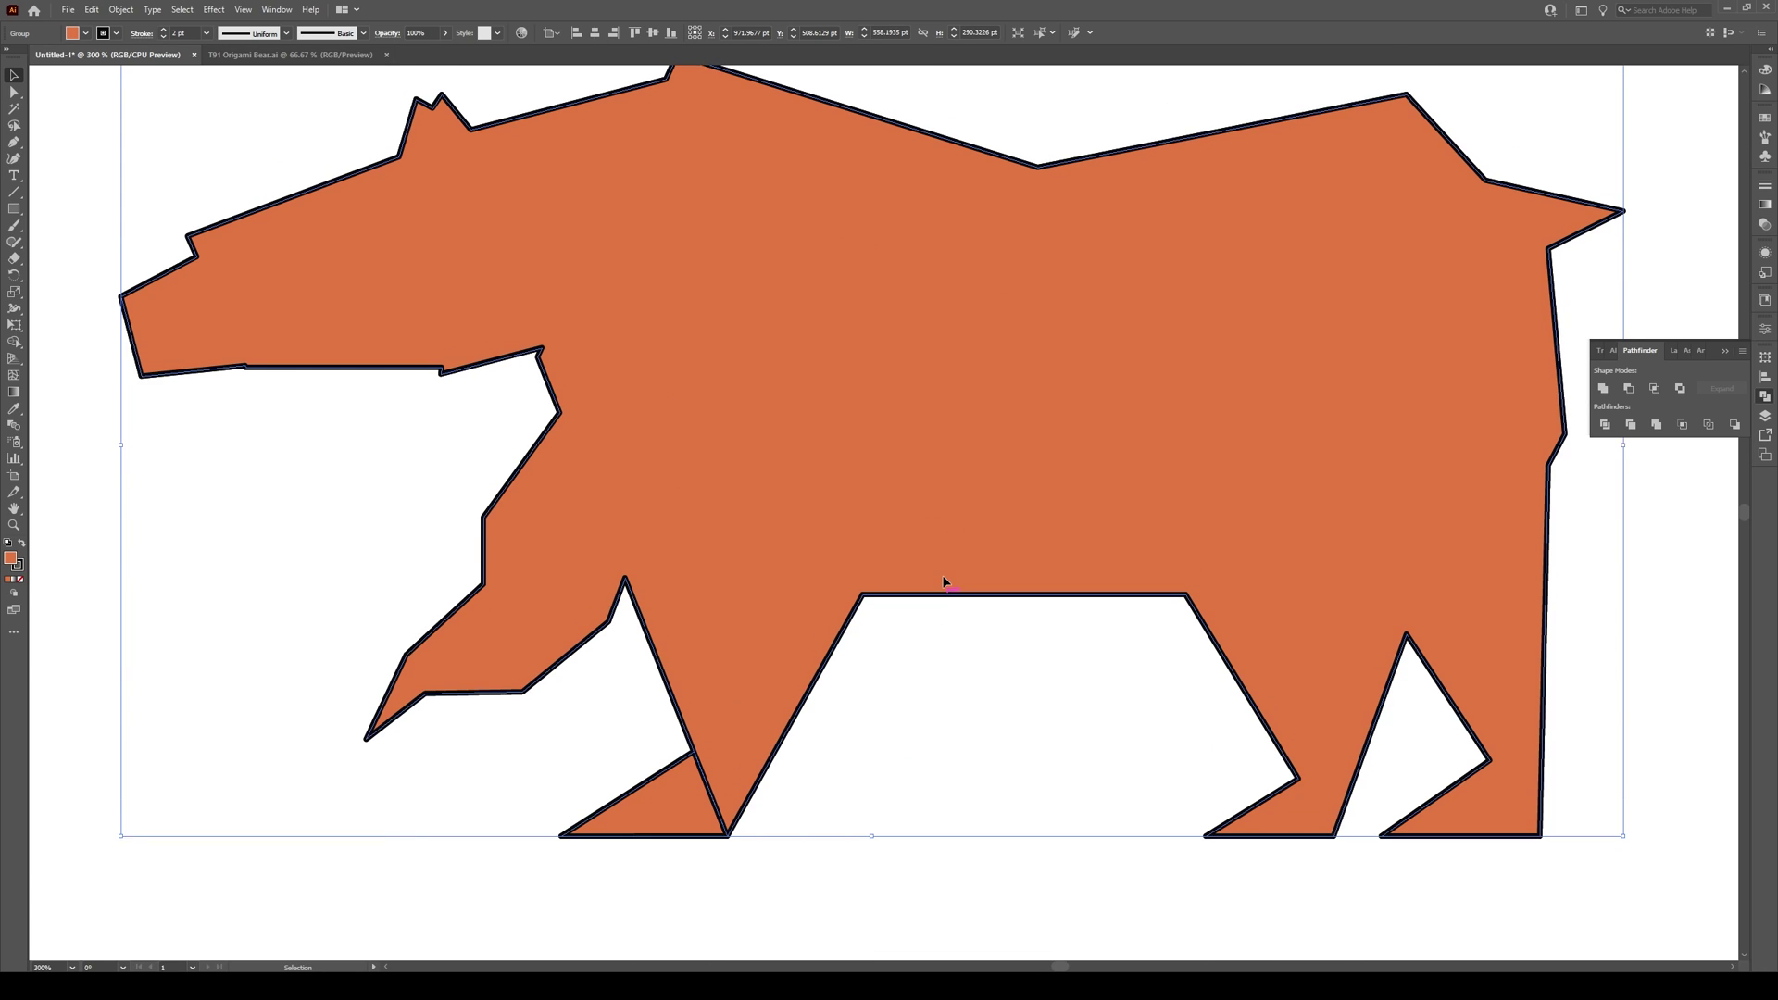
scroll(943, 580, up, 1)
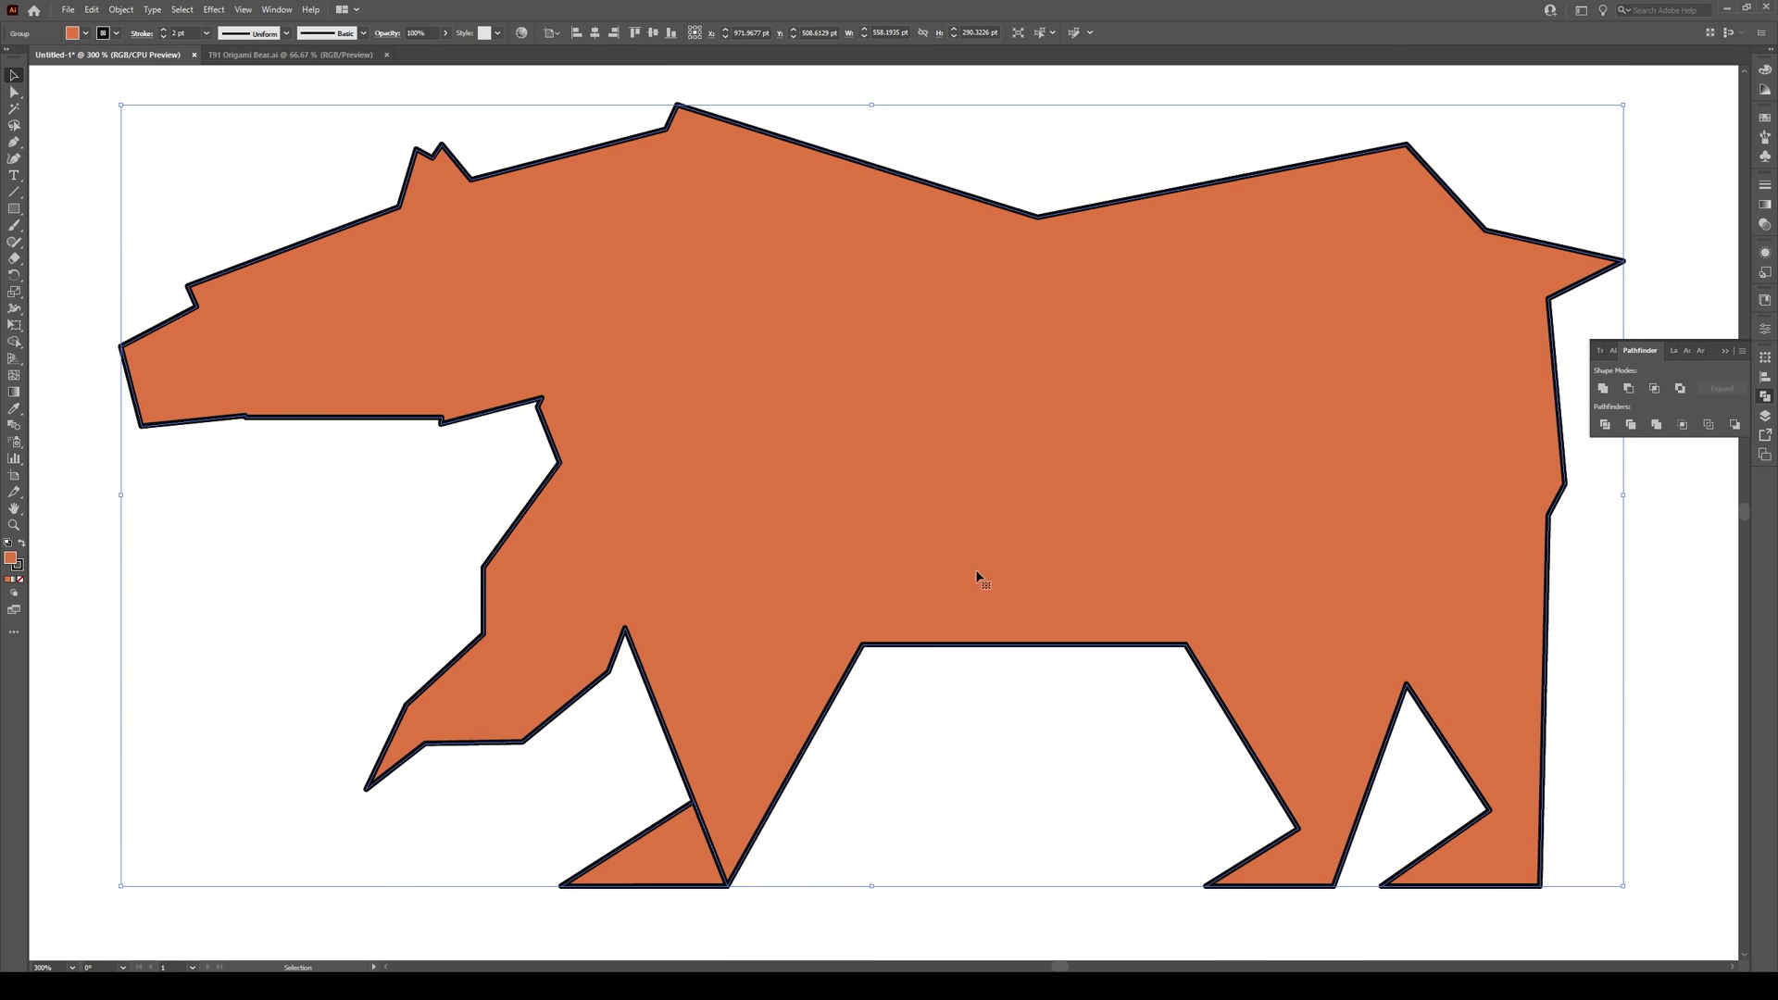
click(205, 34)
click(227, 139)
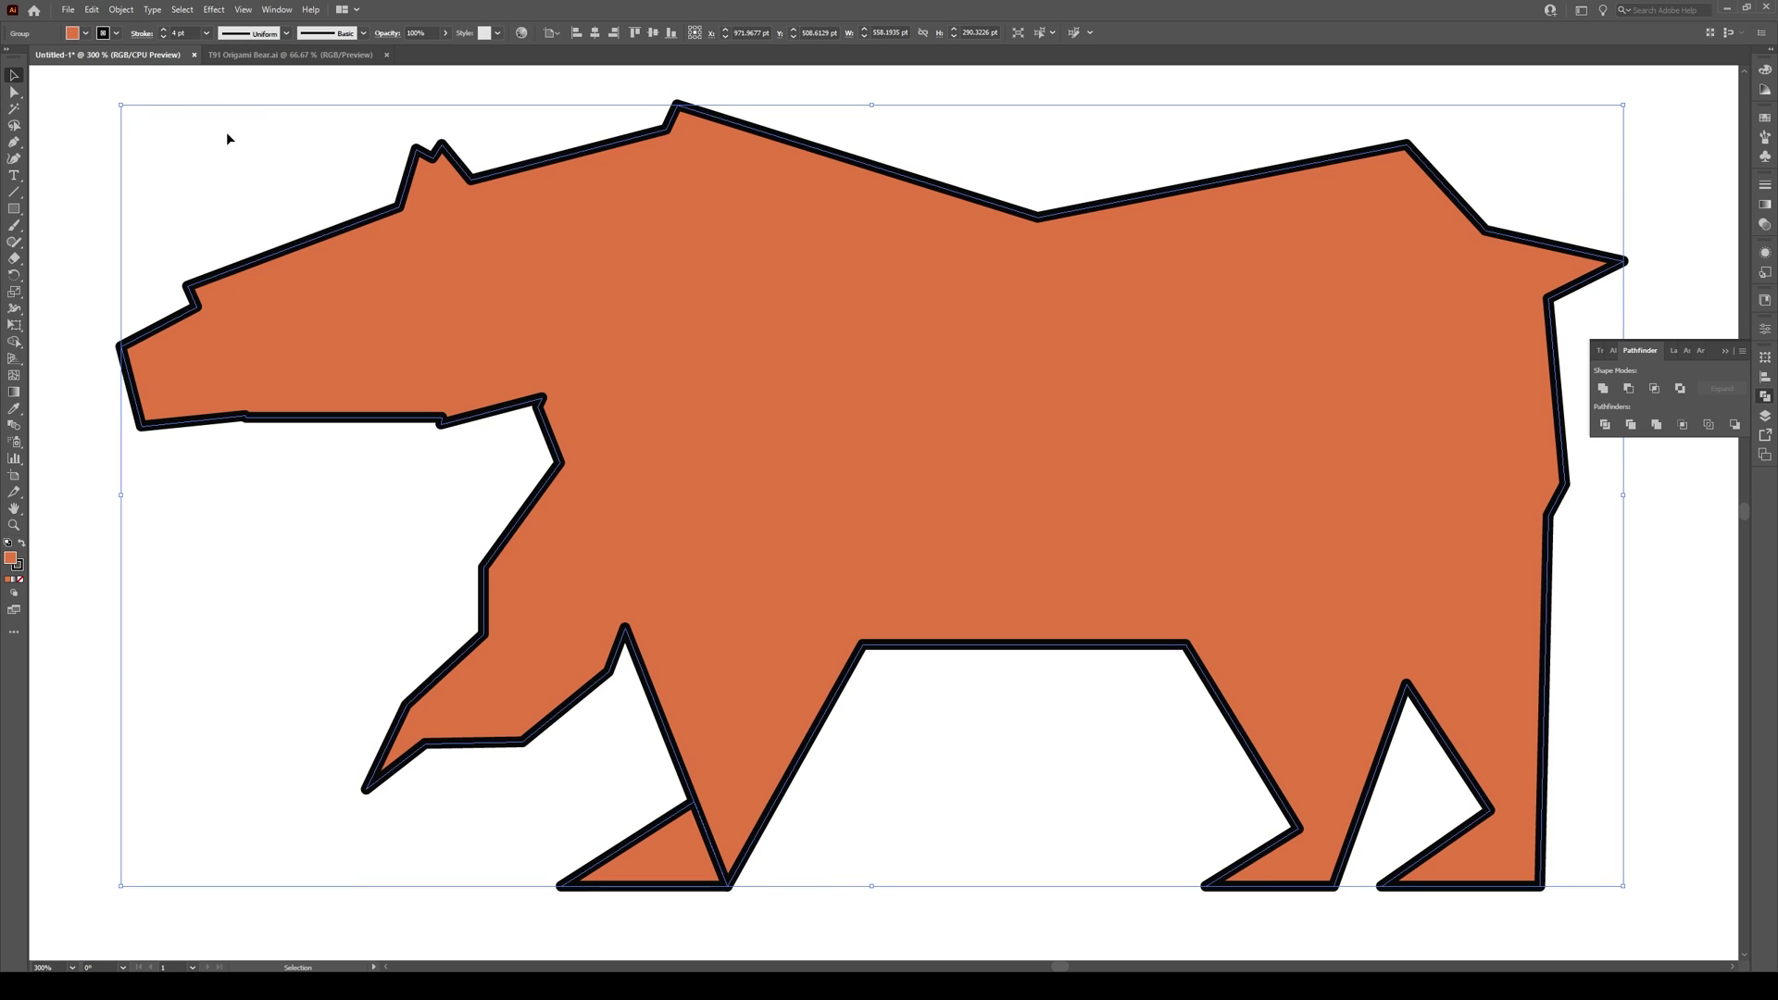
click(20, 582)
click(99, 520)
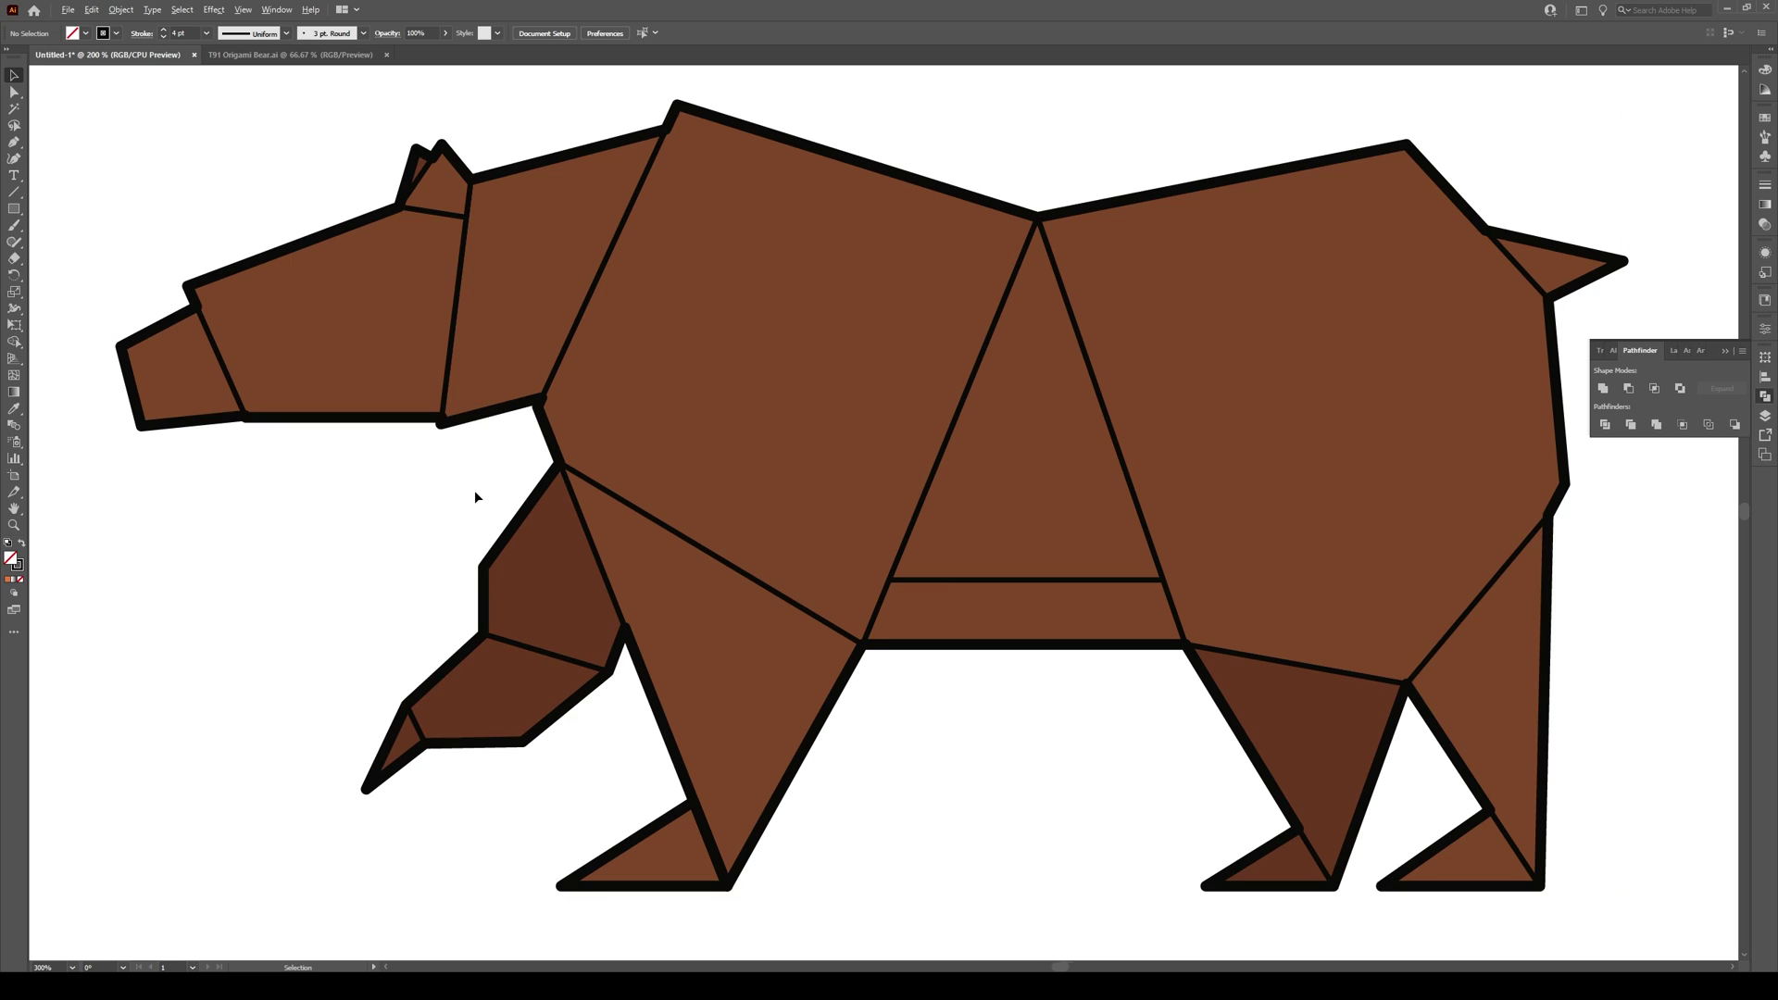
Set the stroke of the bear's hindquarters shape to 4 pt
scroll(476, 497, down, 1)
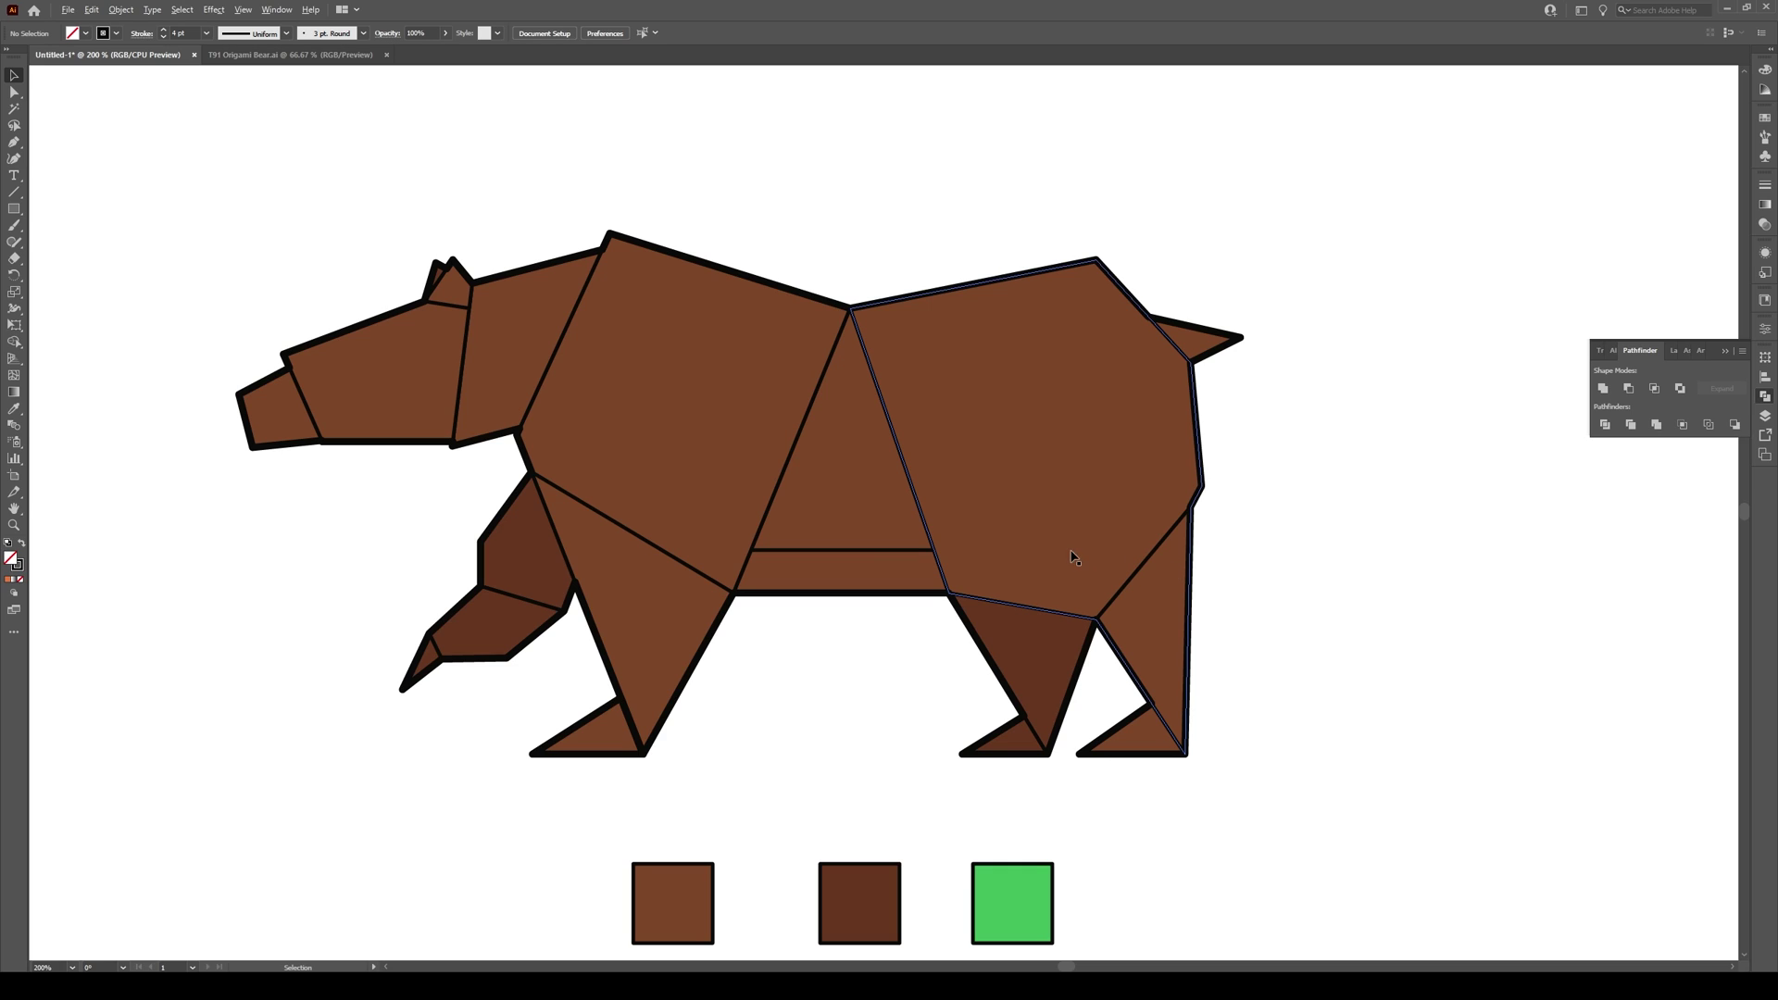
key(alt+f)
key(Escape)
click(1025, 506)
click(183, 33)
text(4)
key(Return)
Set the stroke of the shoulder and front leg shape to 4 pt
click(685, 463)
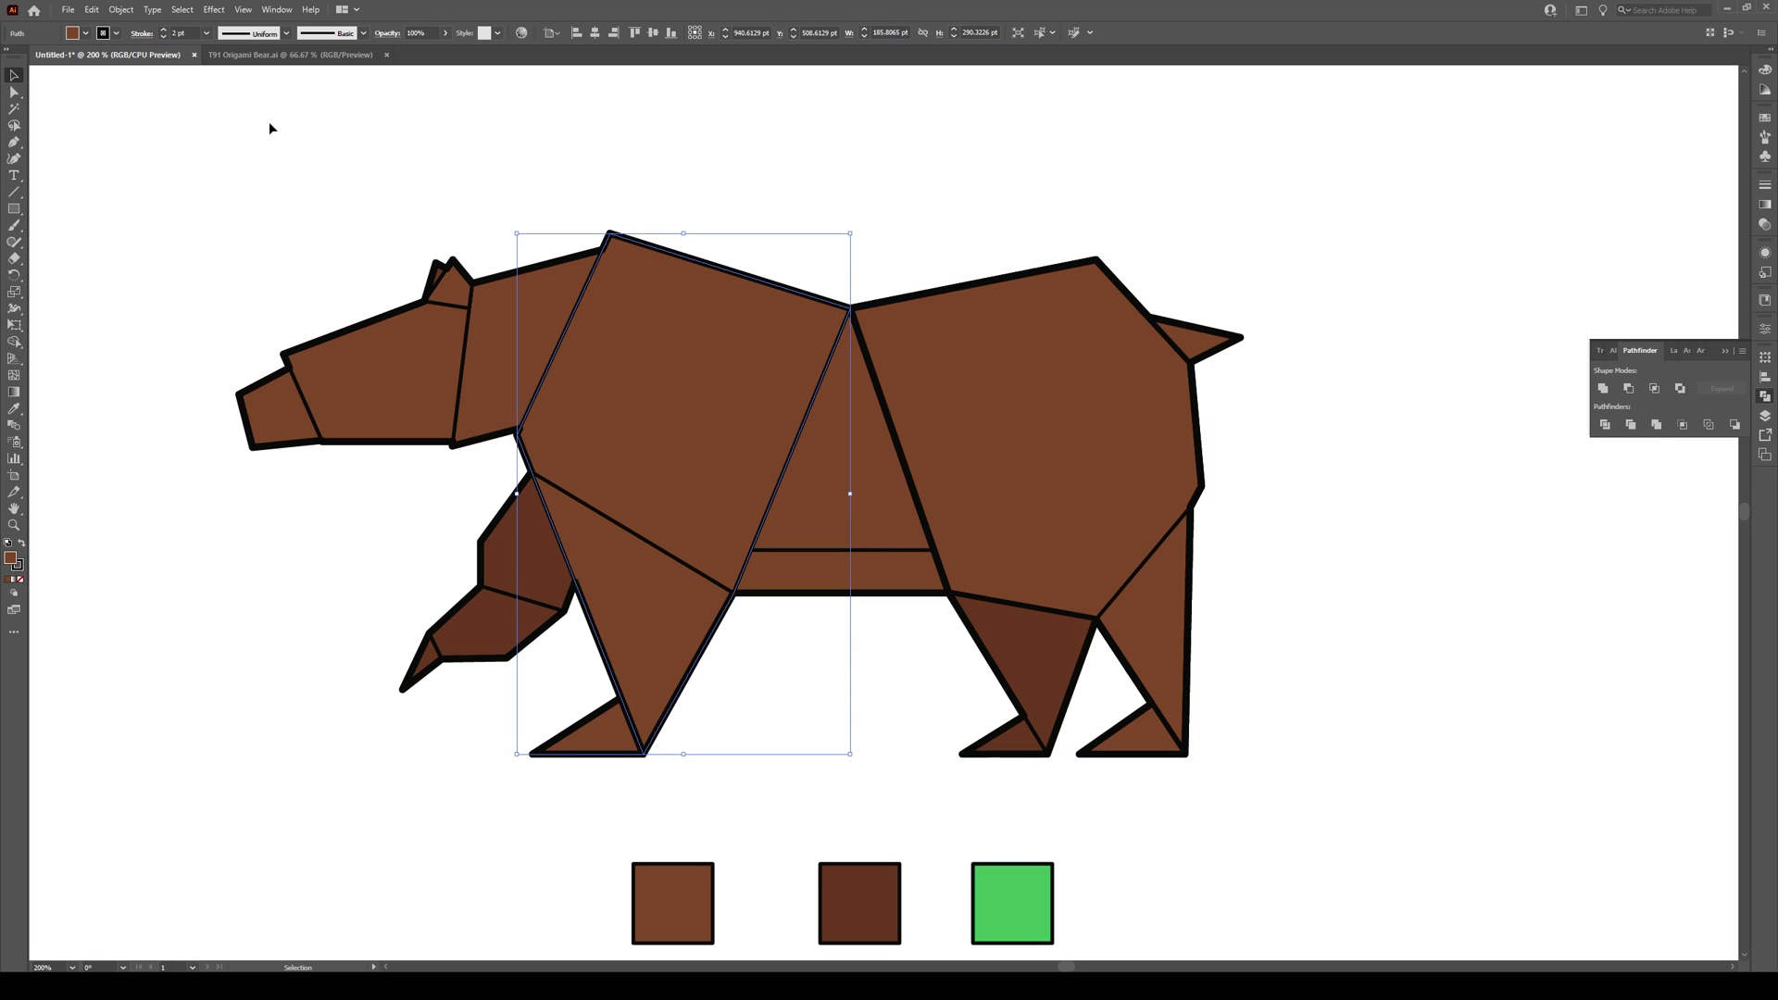
click(184, 33)
text(4)
key(Return)
click(244, 520)
Set the stroke of the bear's neck shape to 4 pt
scroll(432, 393, up, 1)
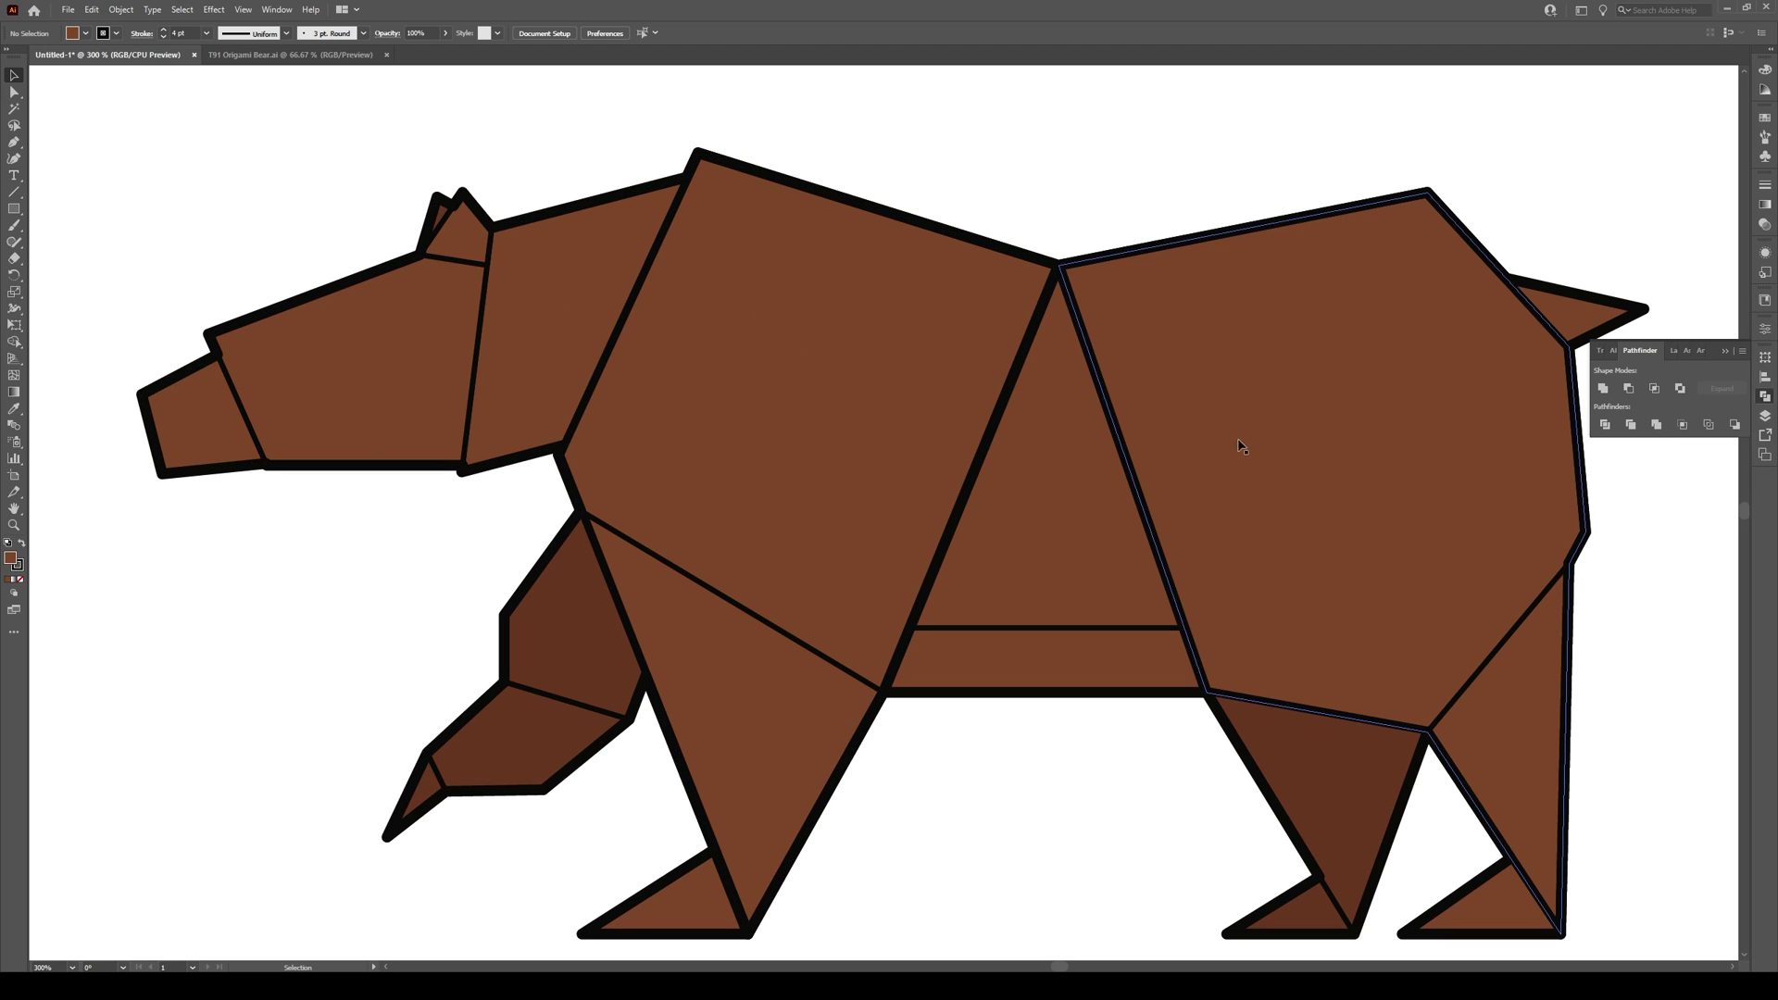
click(544, 395)
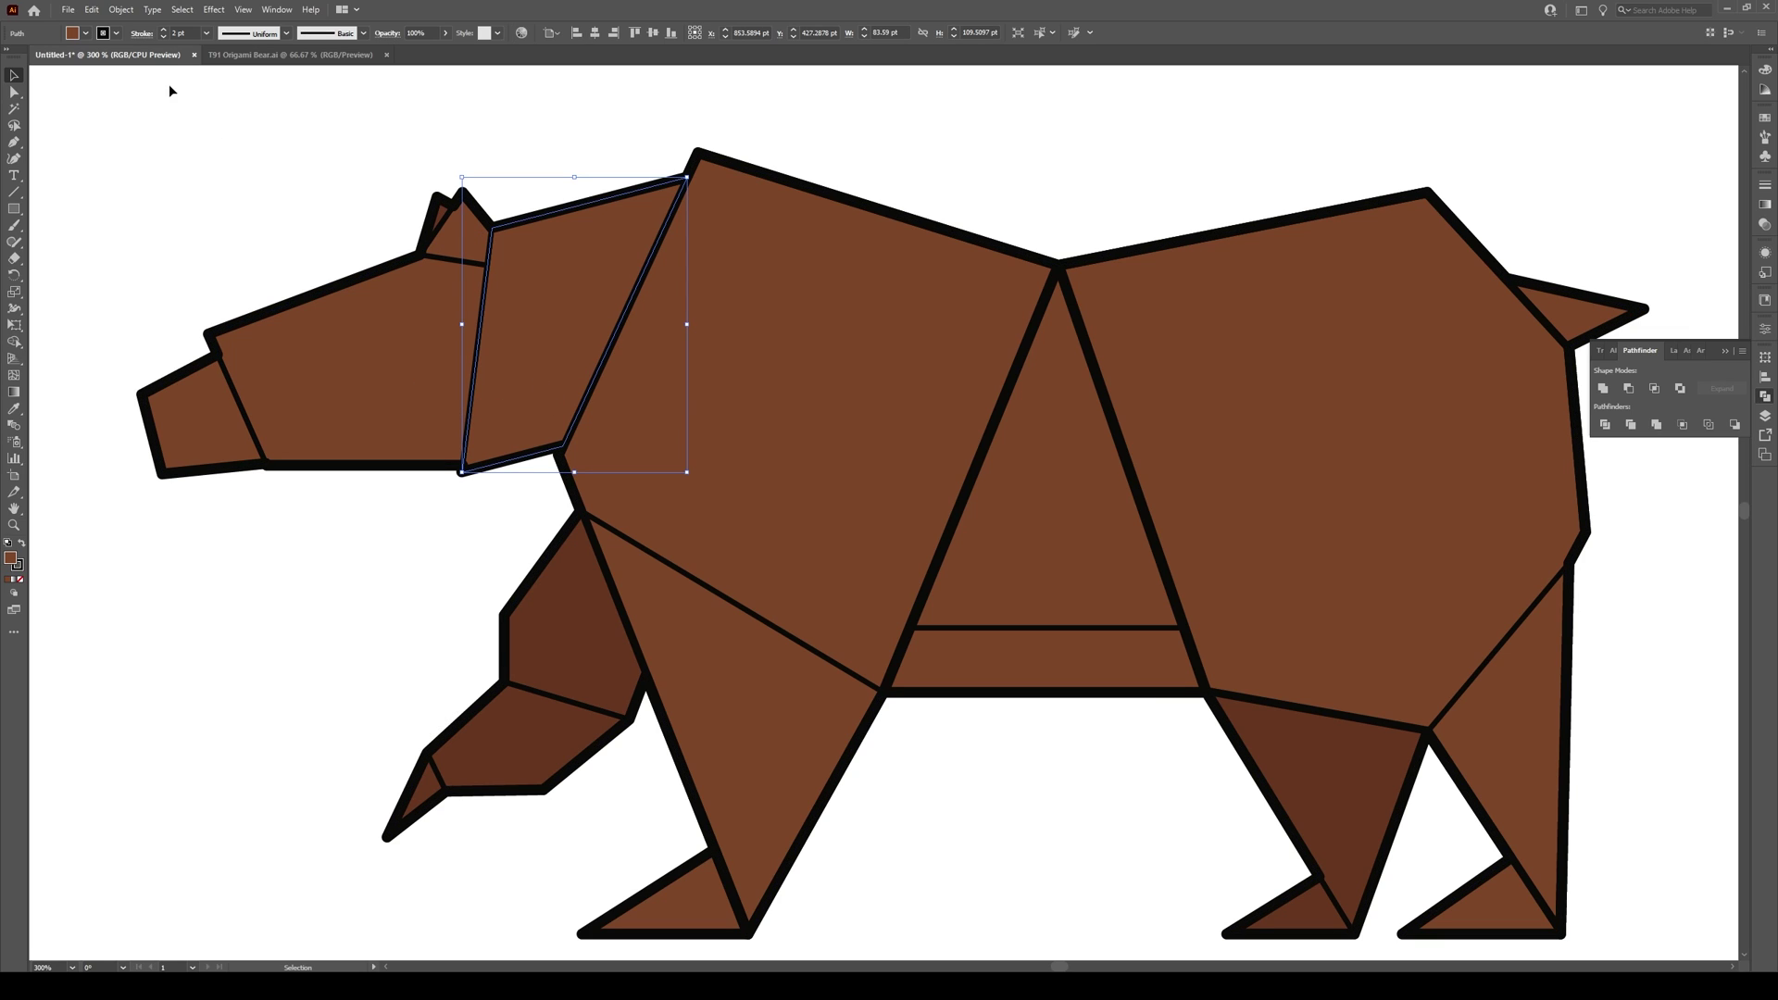
click(189, 32)
text(4)
key(Return)
click(291, 263)
scroll(290, 264, down, 1)
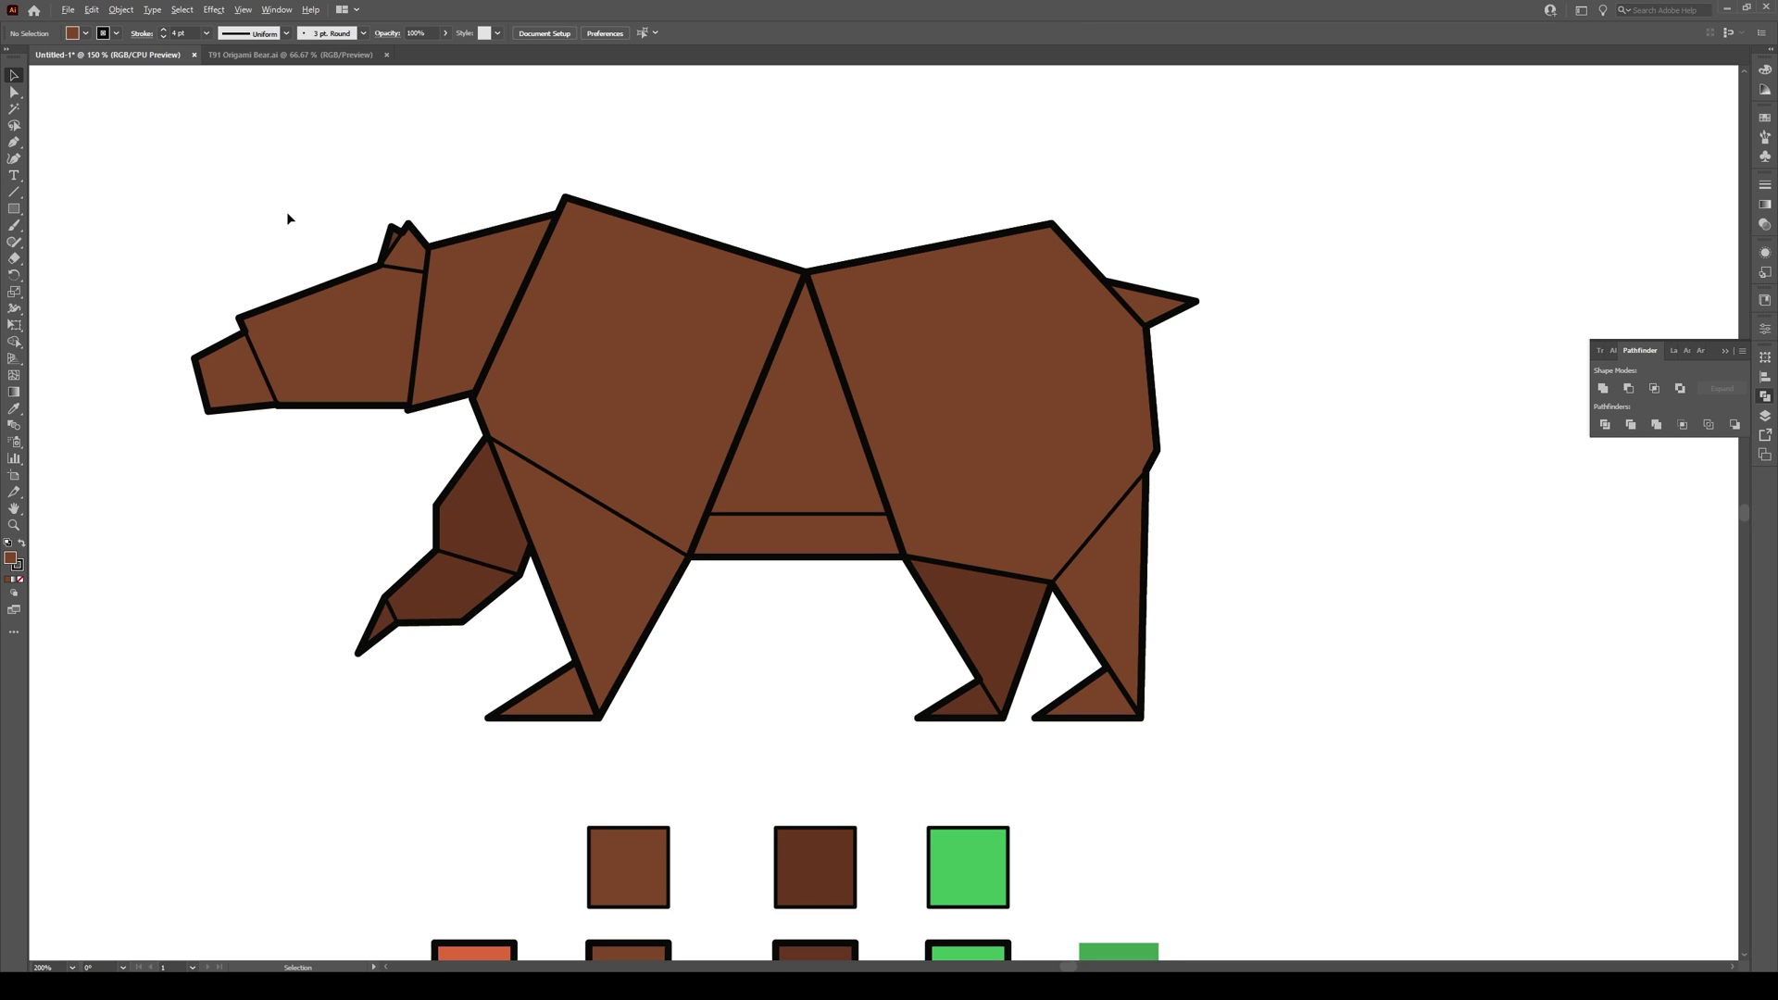
scroll(286, 211, down, 1)
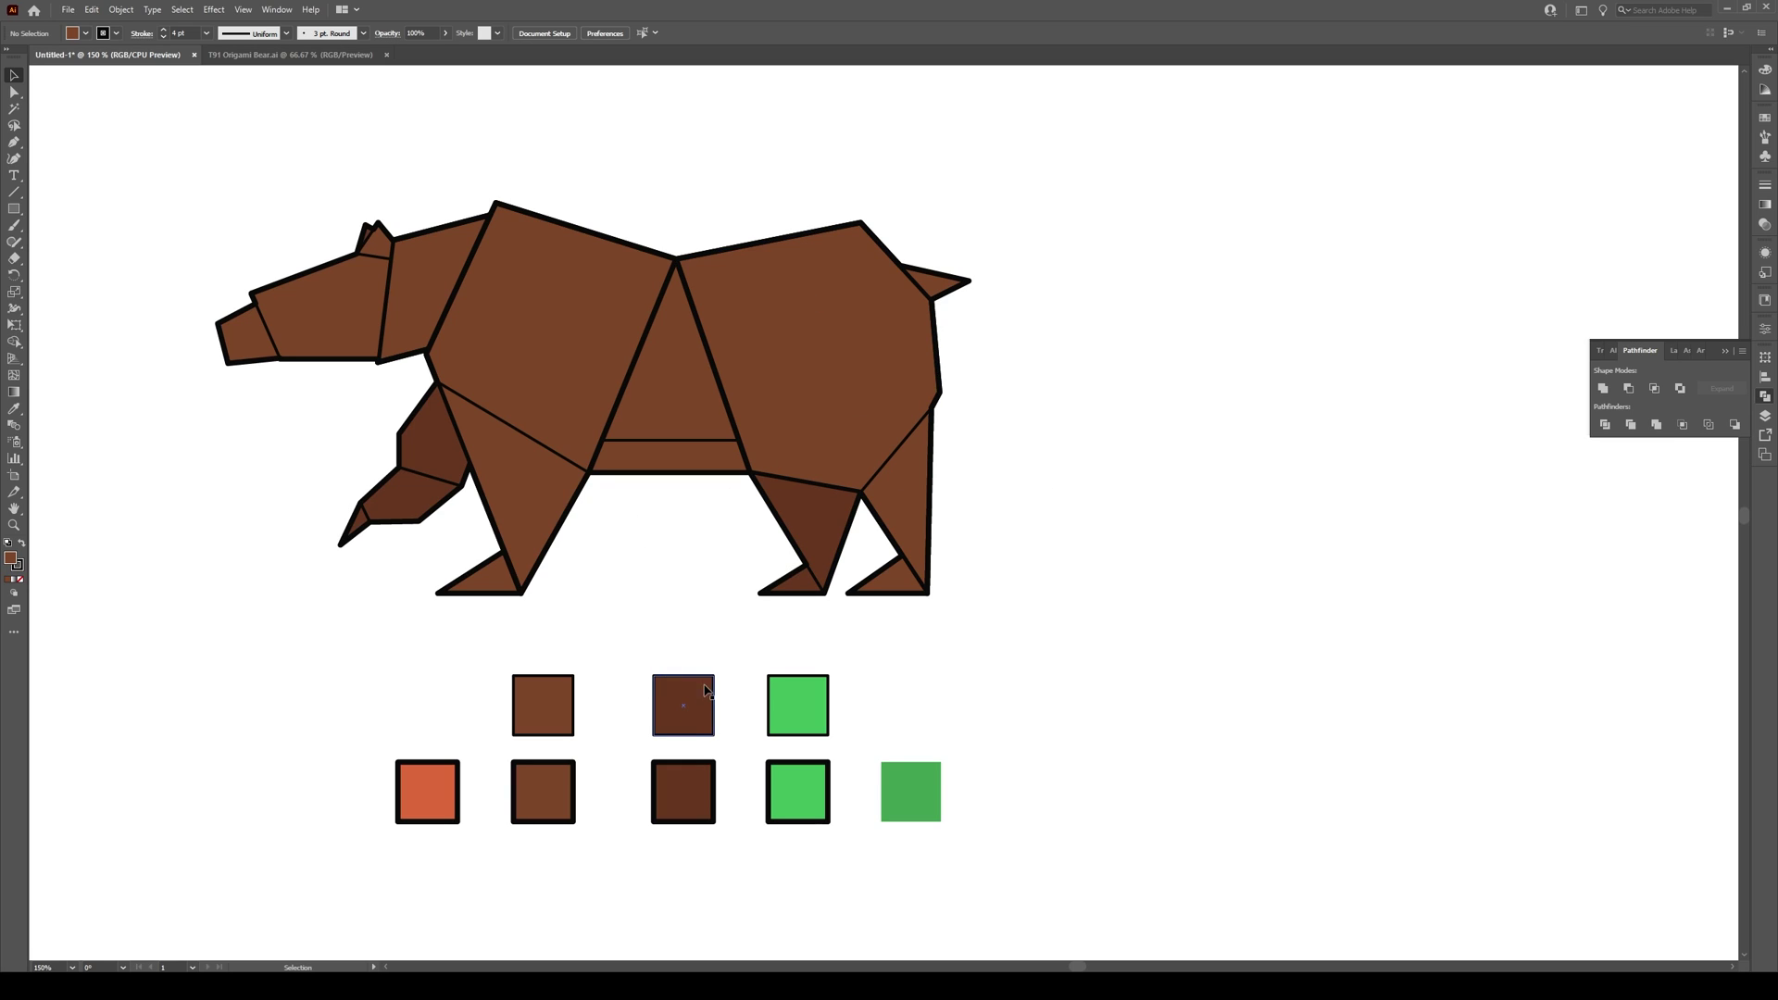
Place the dark brown sample square beneath the bear's belly and remove its stroke
click(695, 722)
drag(697, 708, 656, 540)
scroll(653, 481, up, 3)
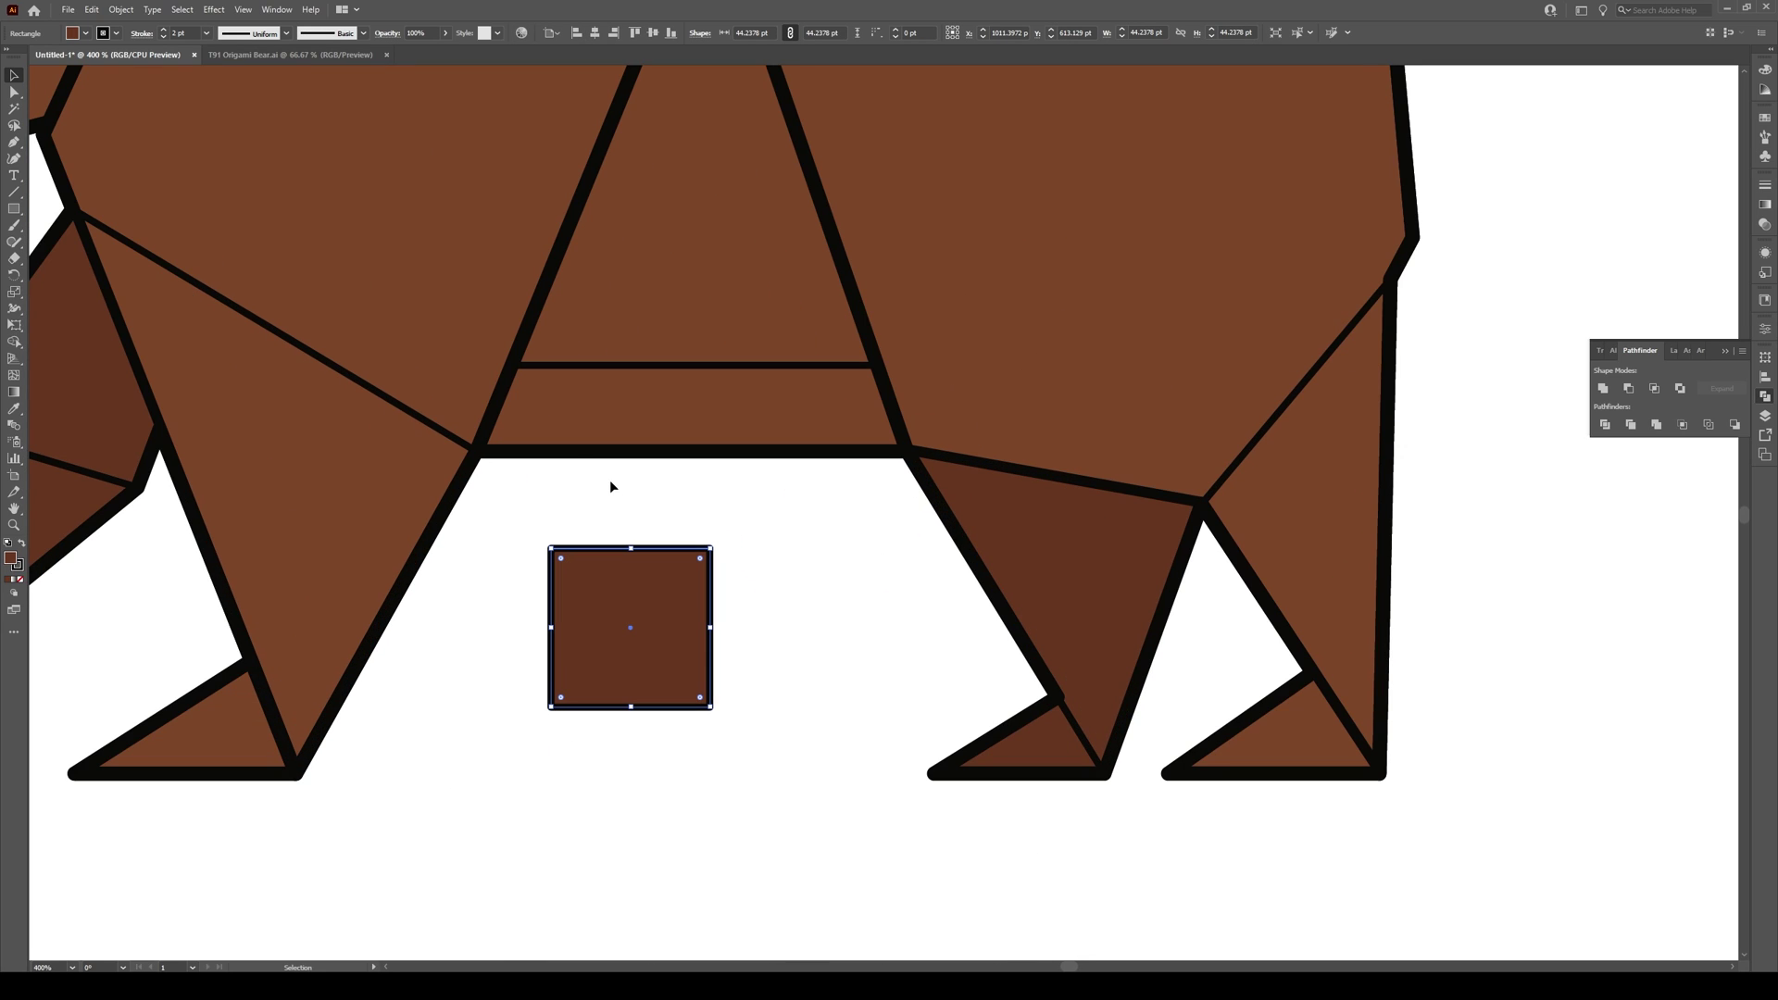
click(18, 567)
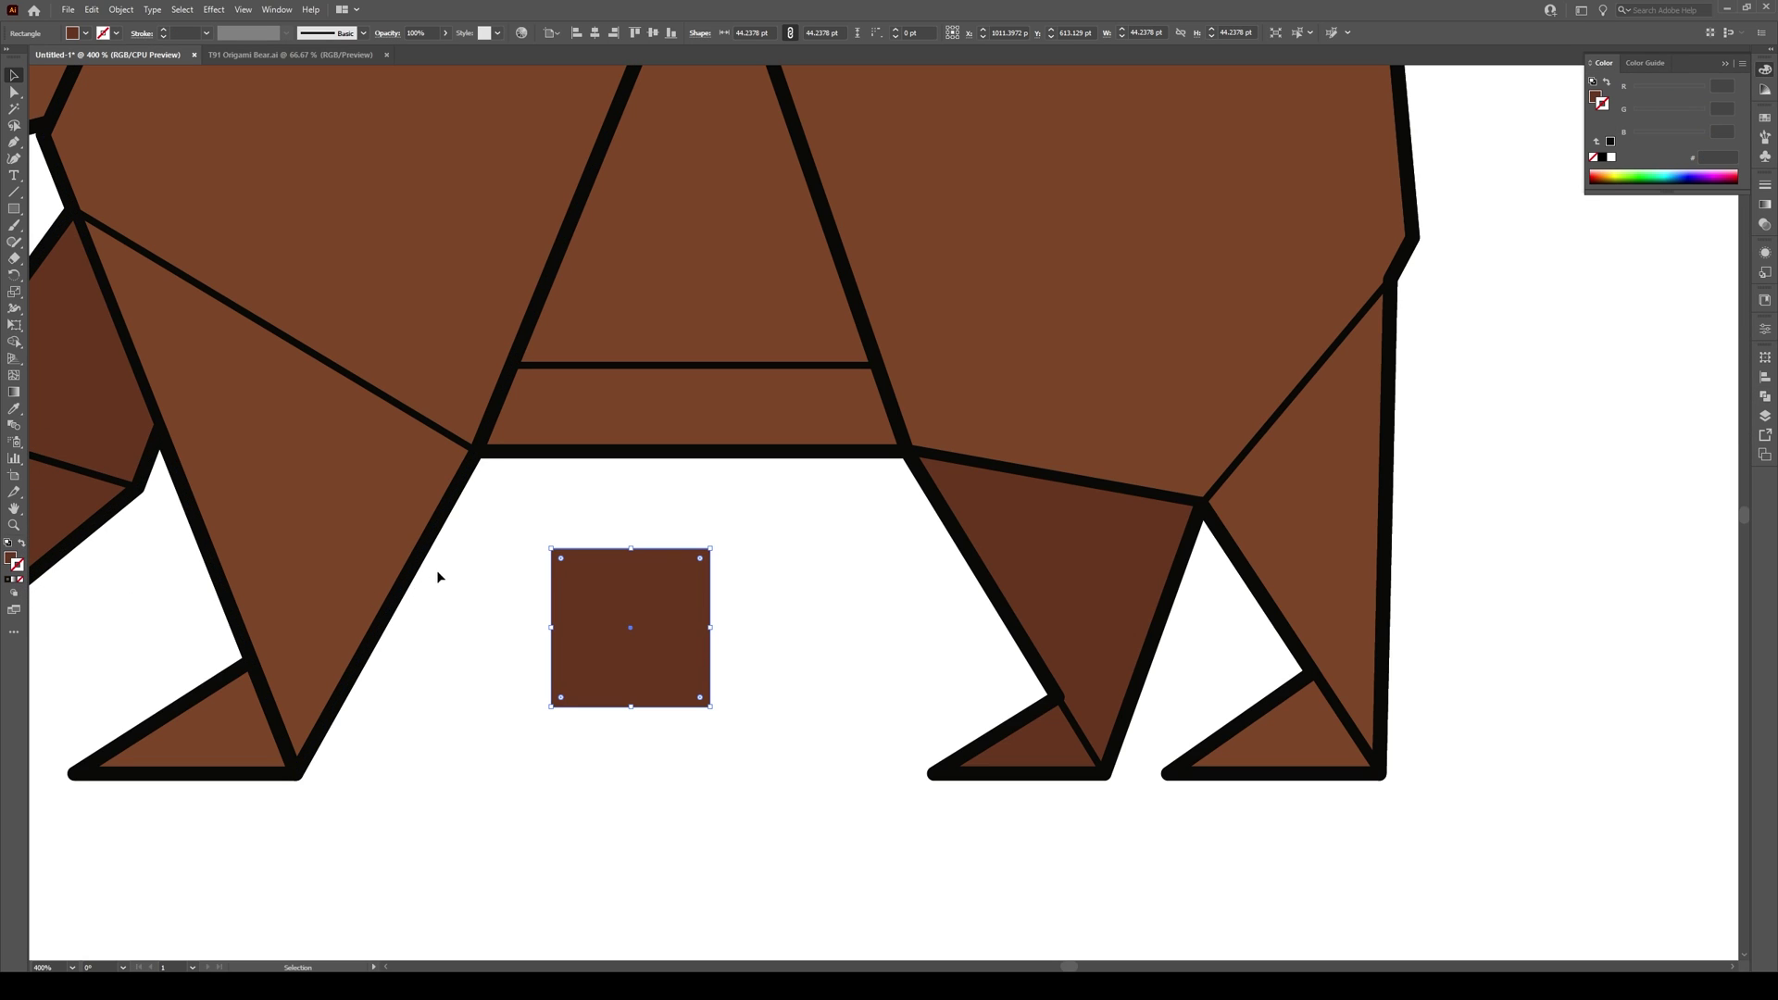
click(714, 510)
scroll(652, 338, up, 3)
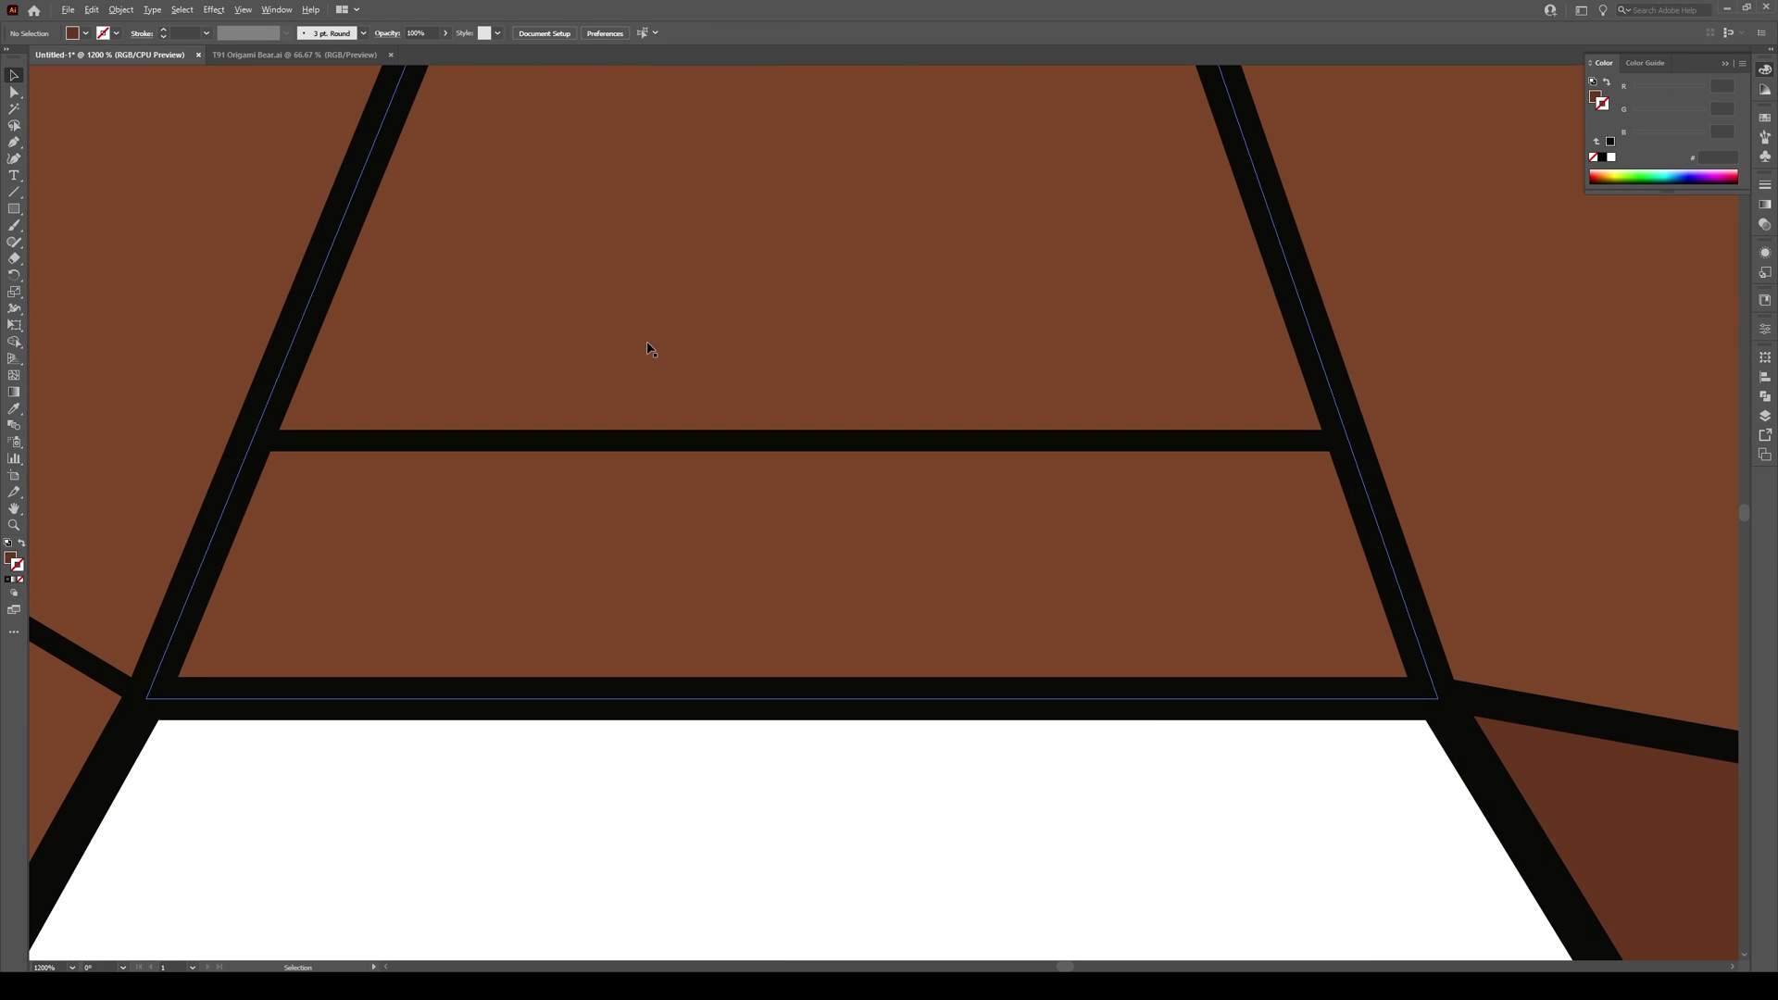
click(11, 213)
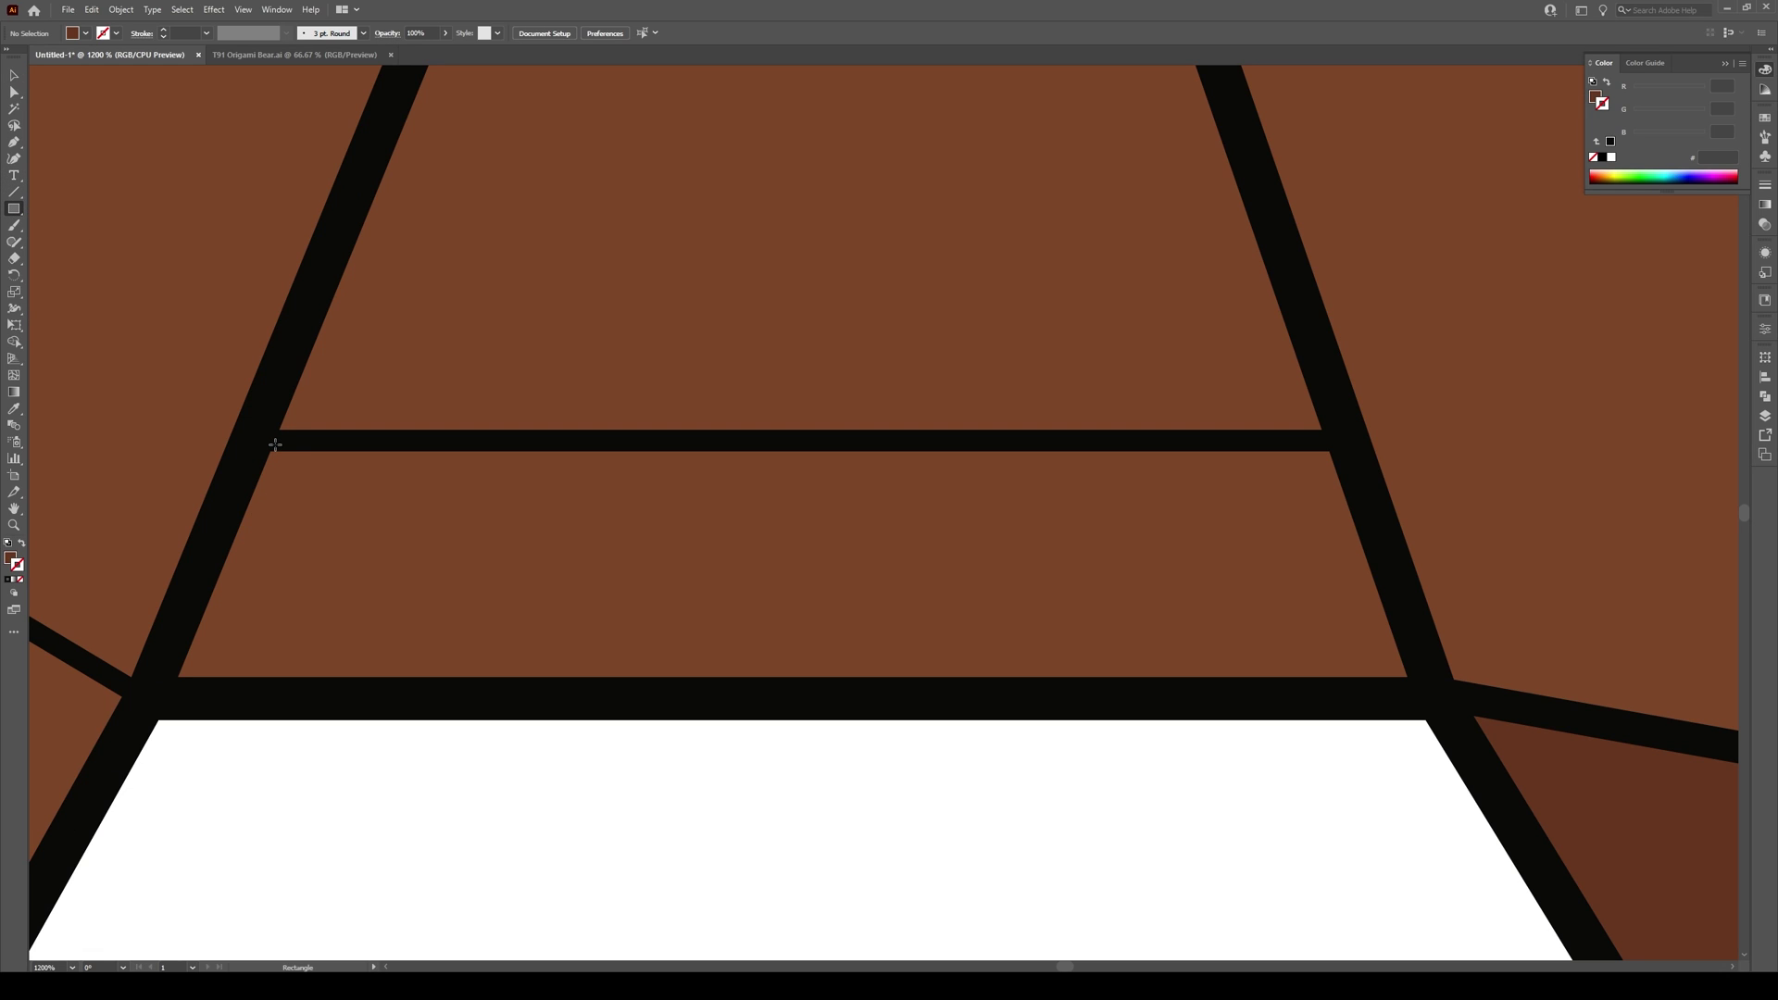
scroll(277, 444, down, 1)
scroll(380, 306, down, 1)
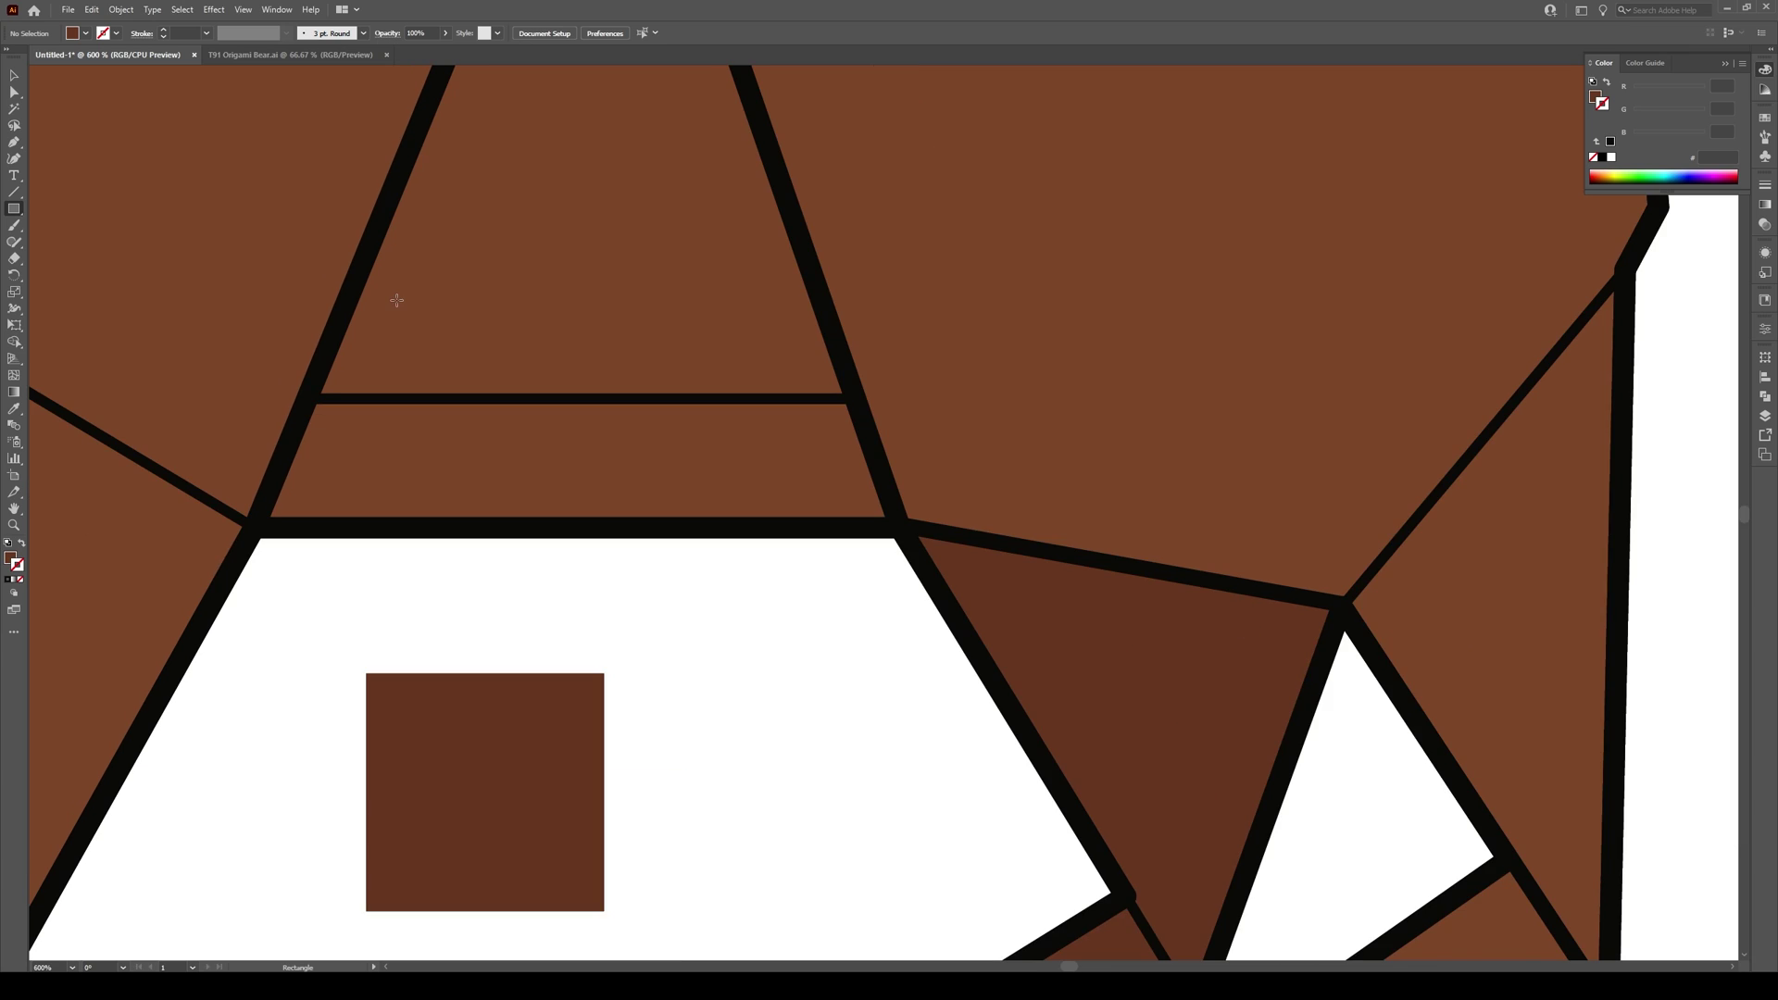
scroll(394, 299, up, 2)
scroll(398, 298, up, 1)
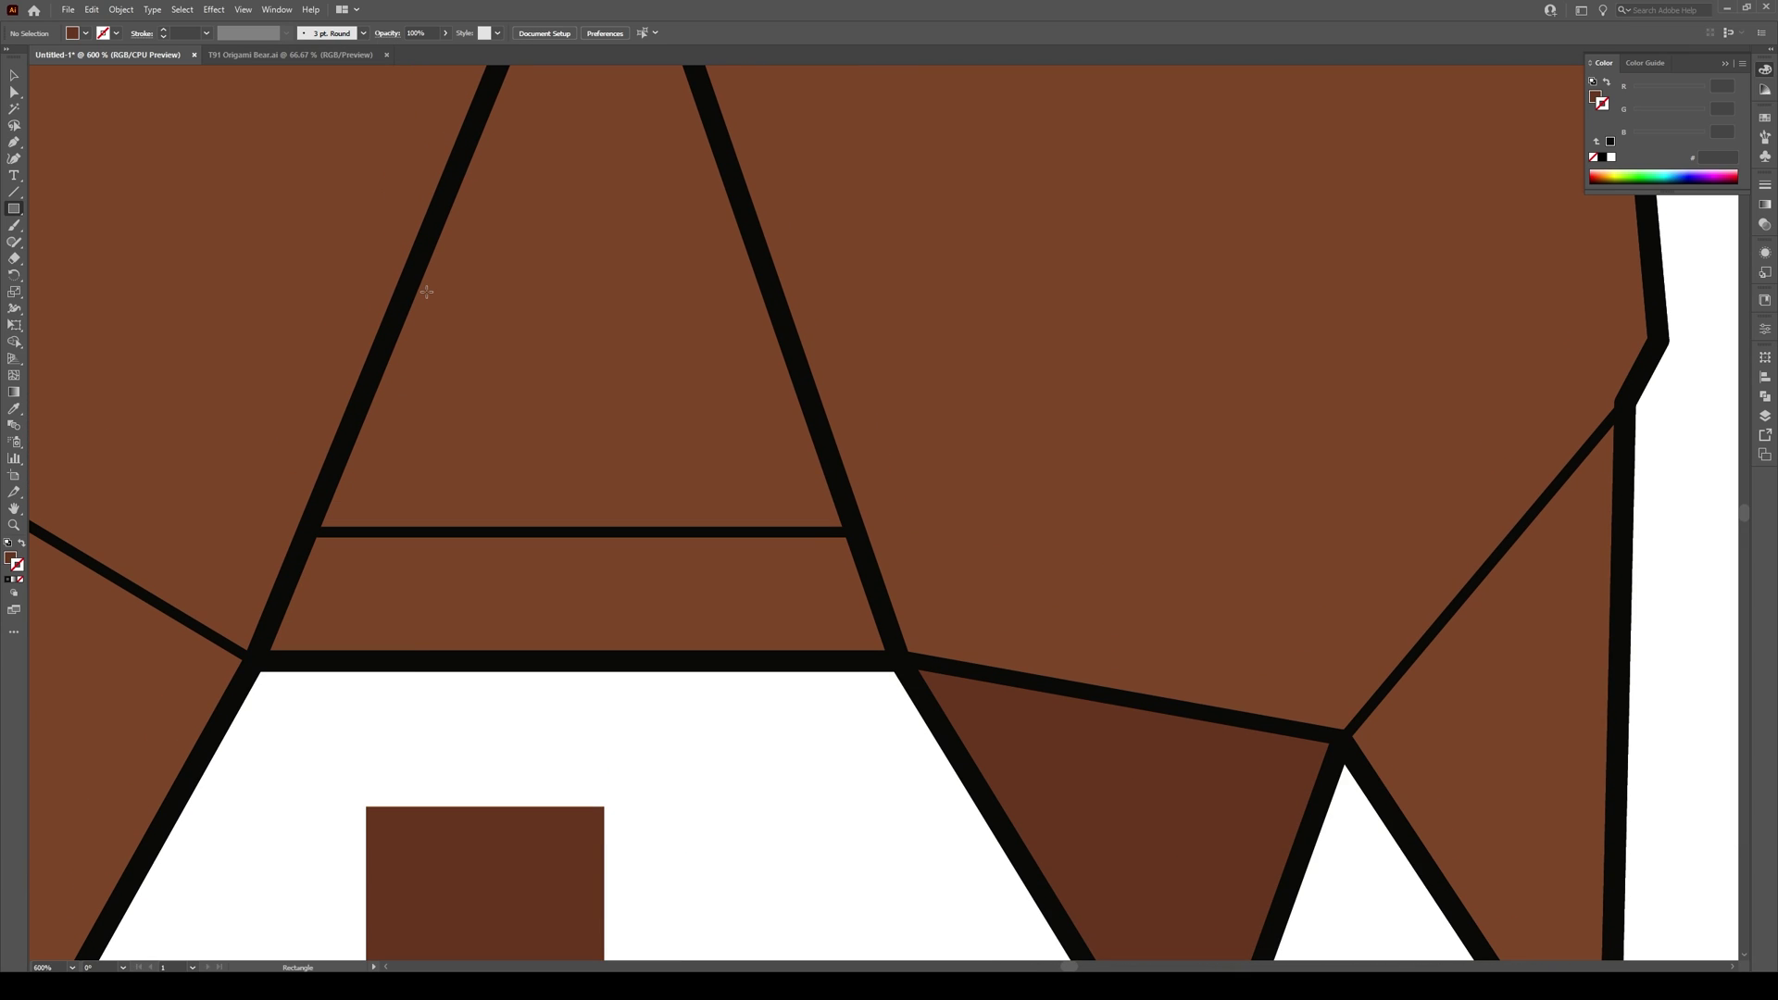
scroll(451, 260, down, 1)
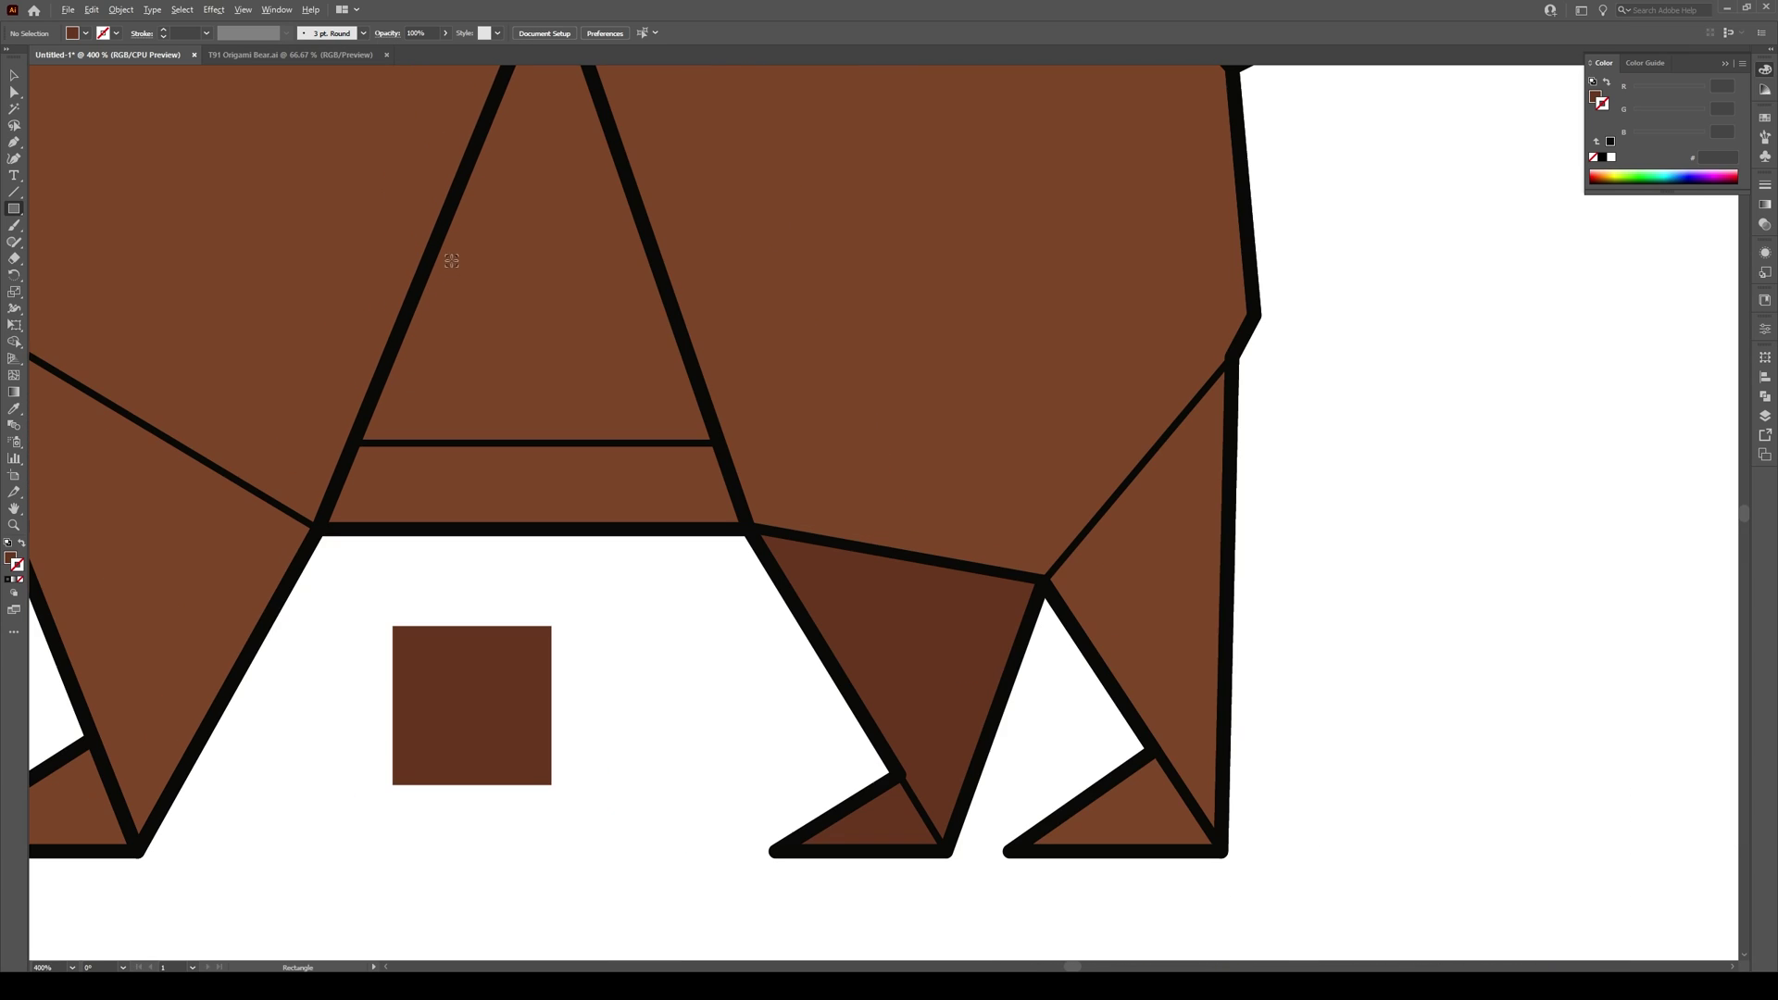
click(465, 191)
click(910, 518)
Draw a dark brown L-shaped shadow with the Pen tool along the front and lower inner edges of the belly triangle
click(458, 216)
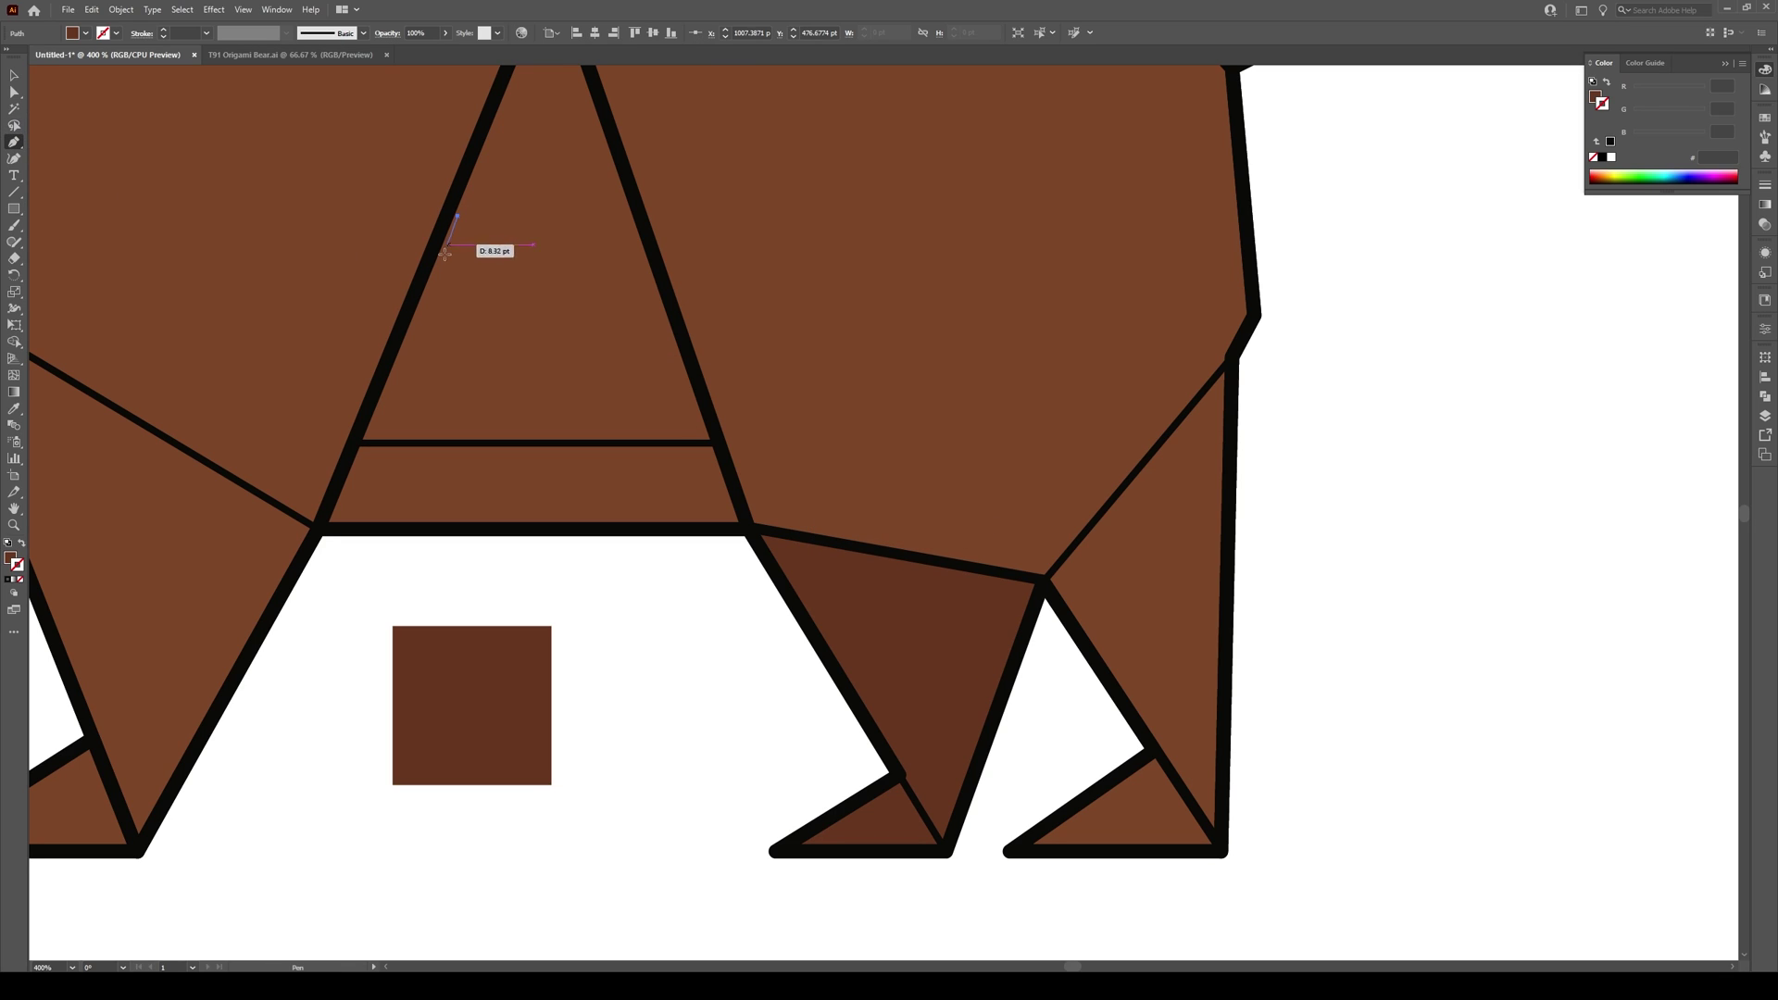
click(361, 481)
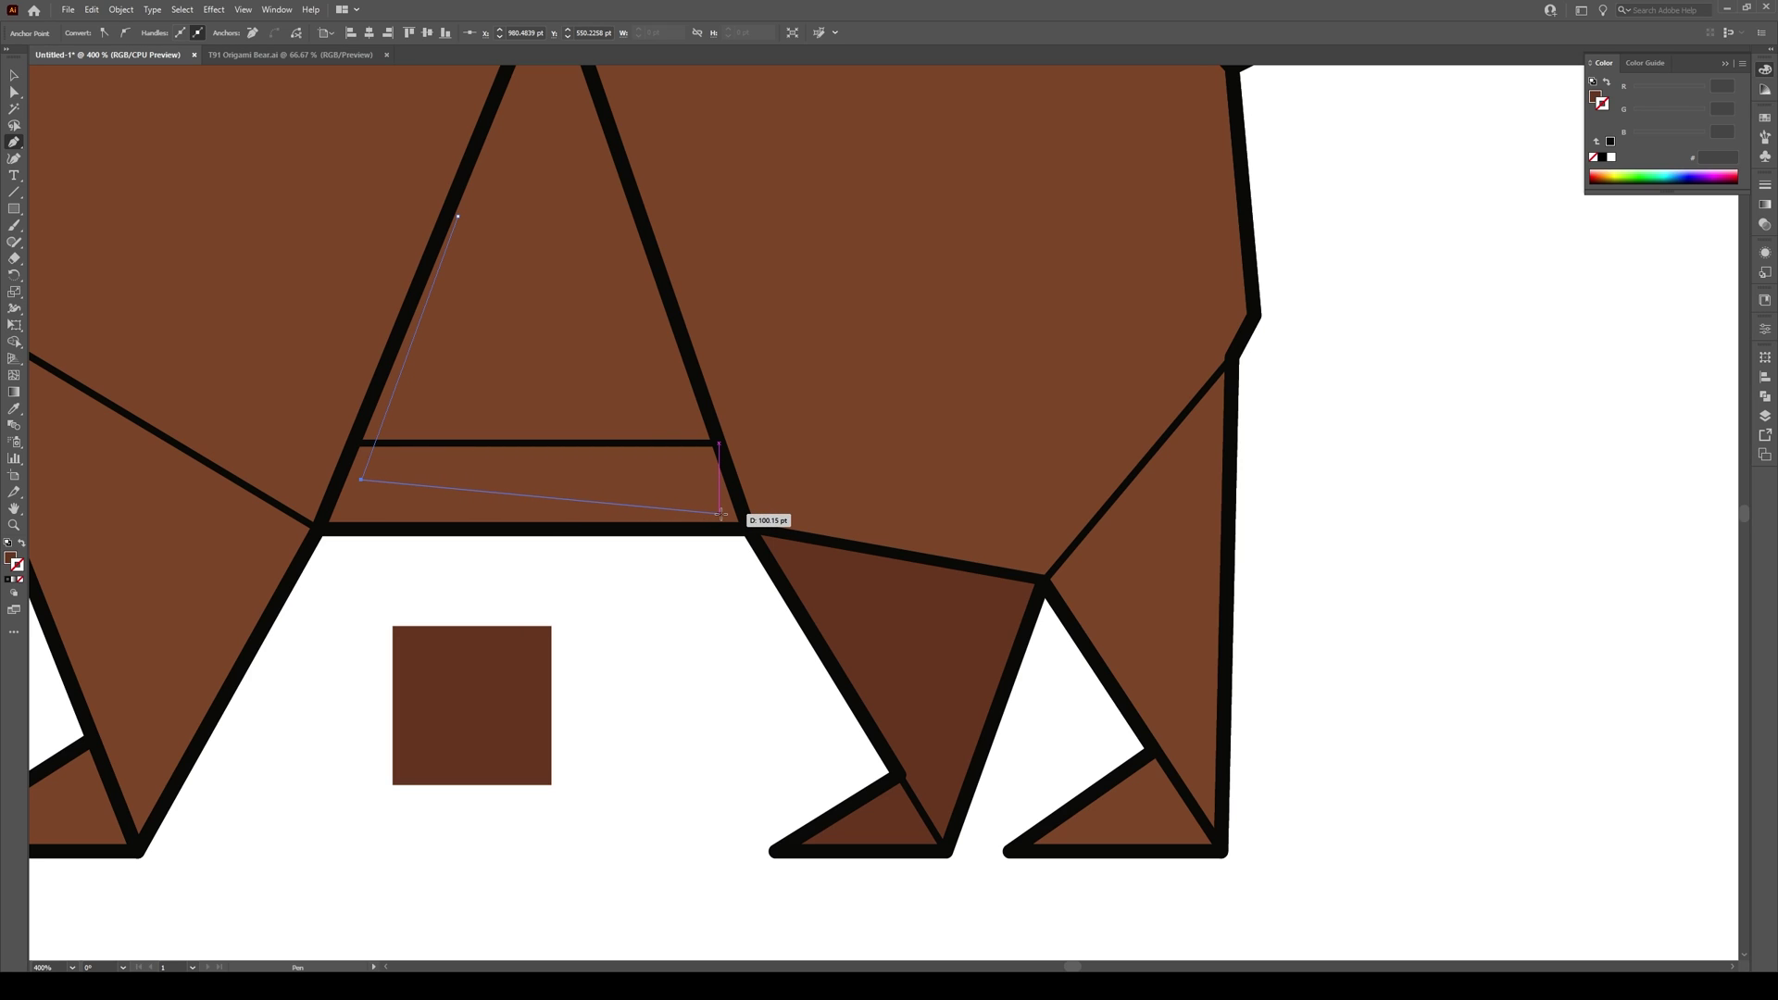
click(719, 513)
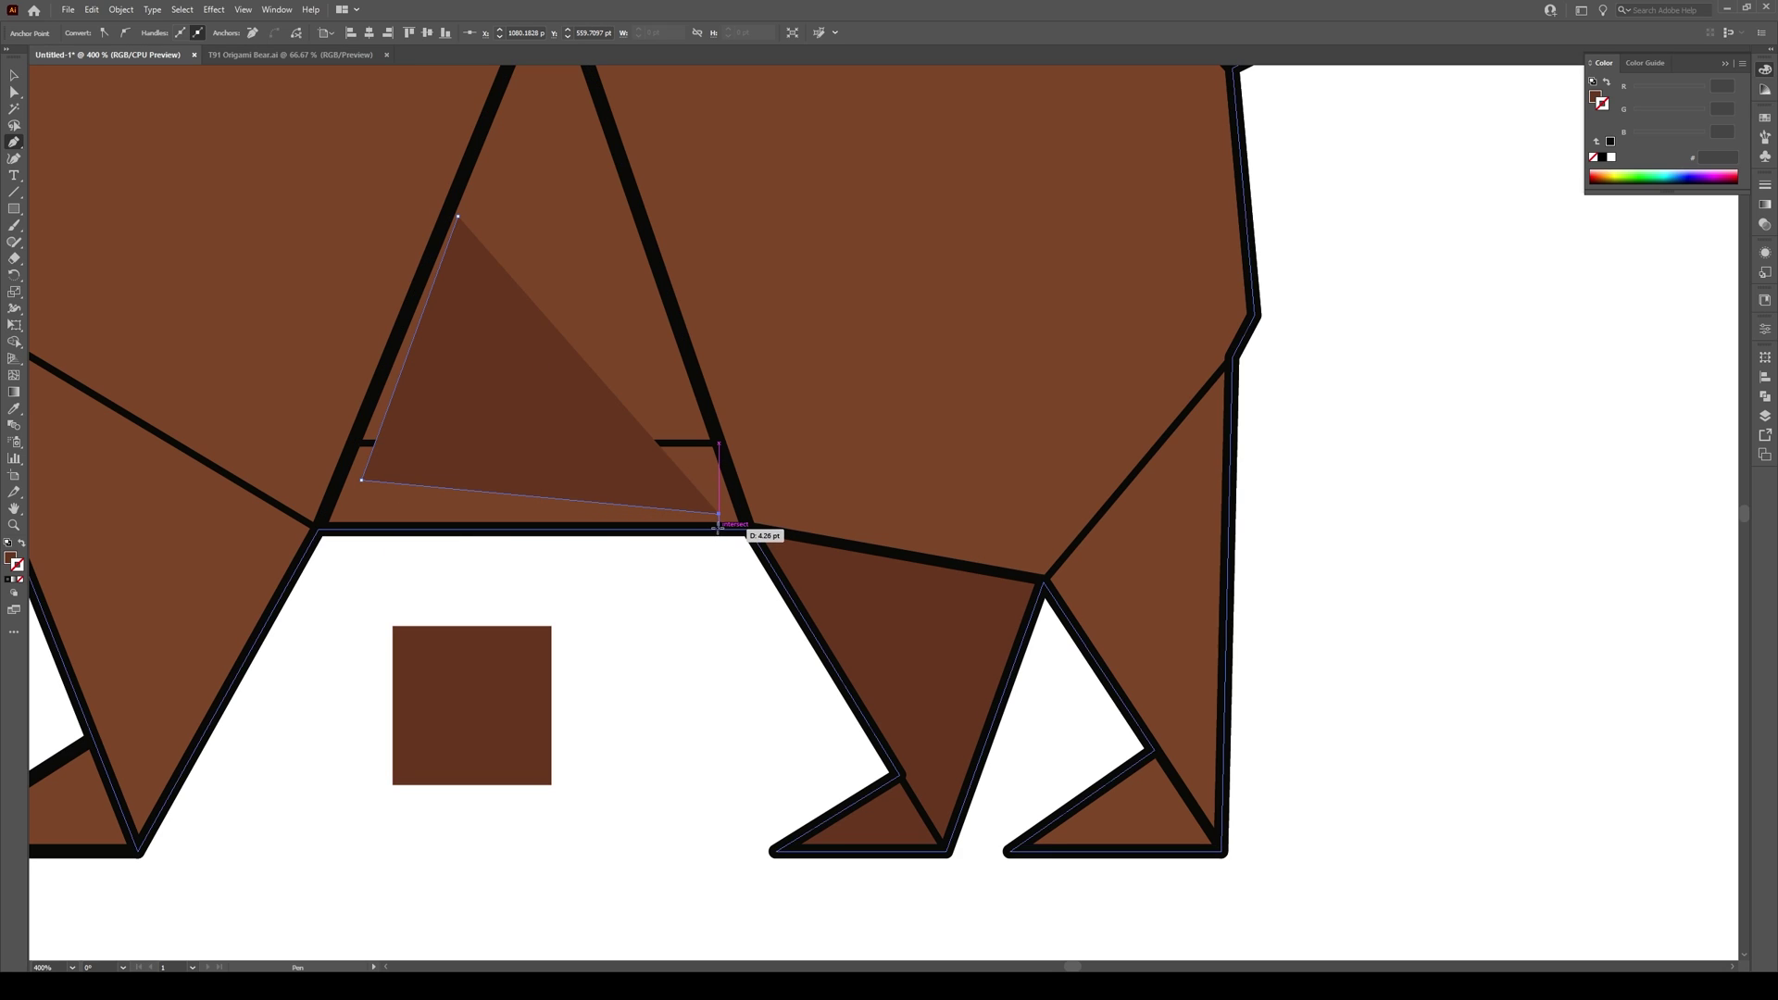
click(723, 525)
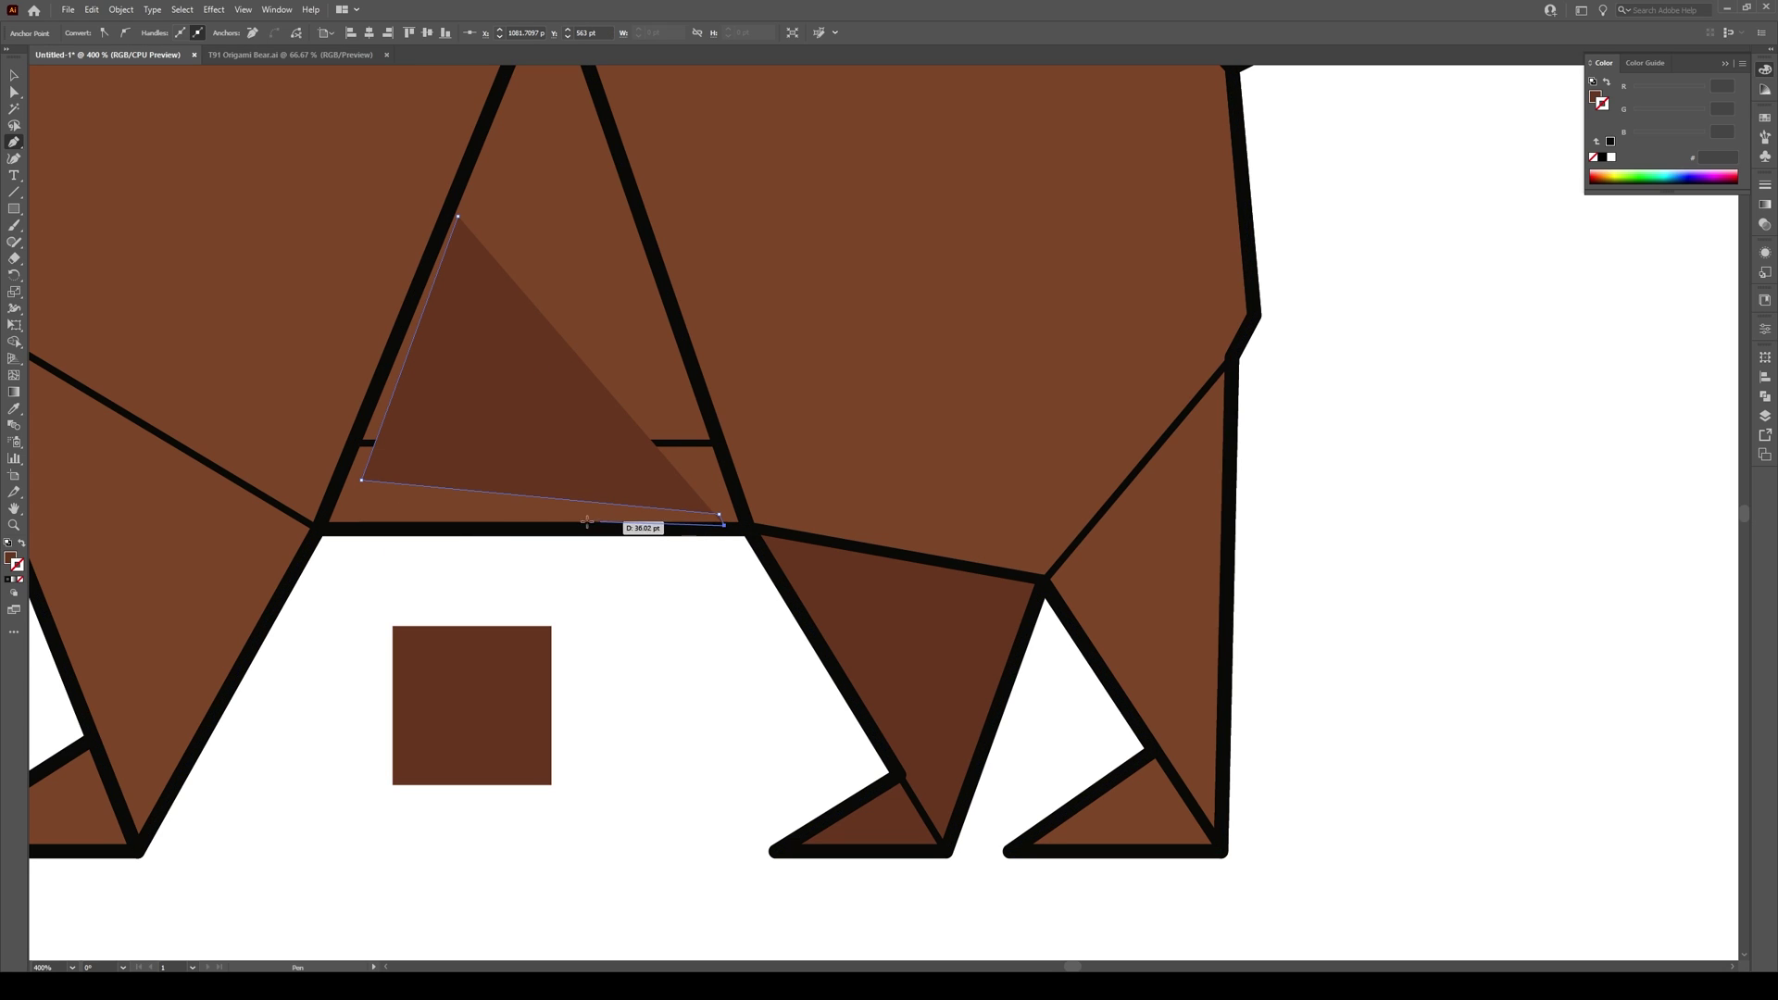
click(325, 525)
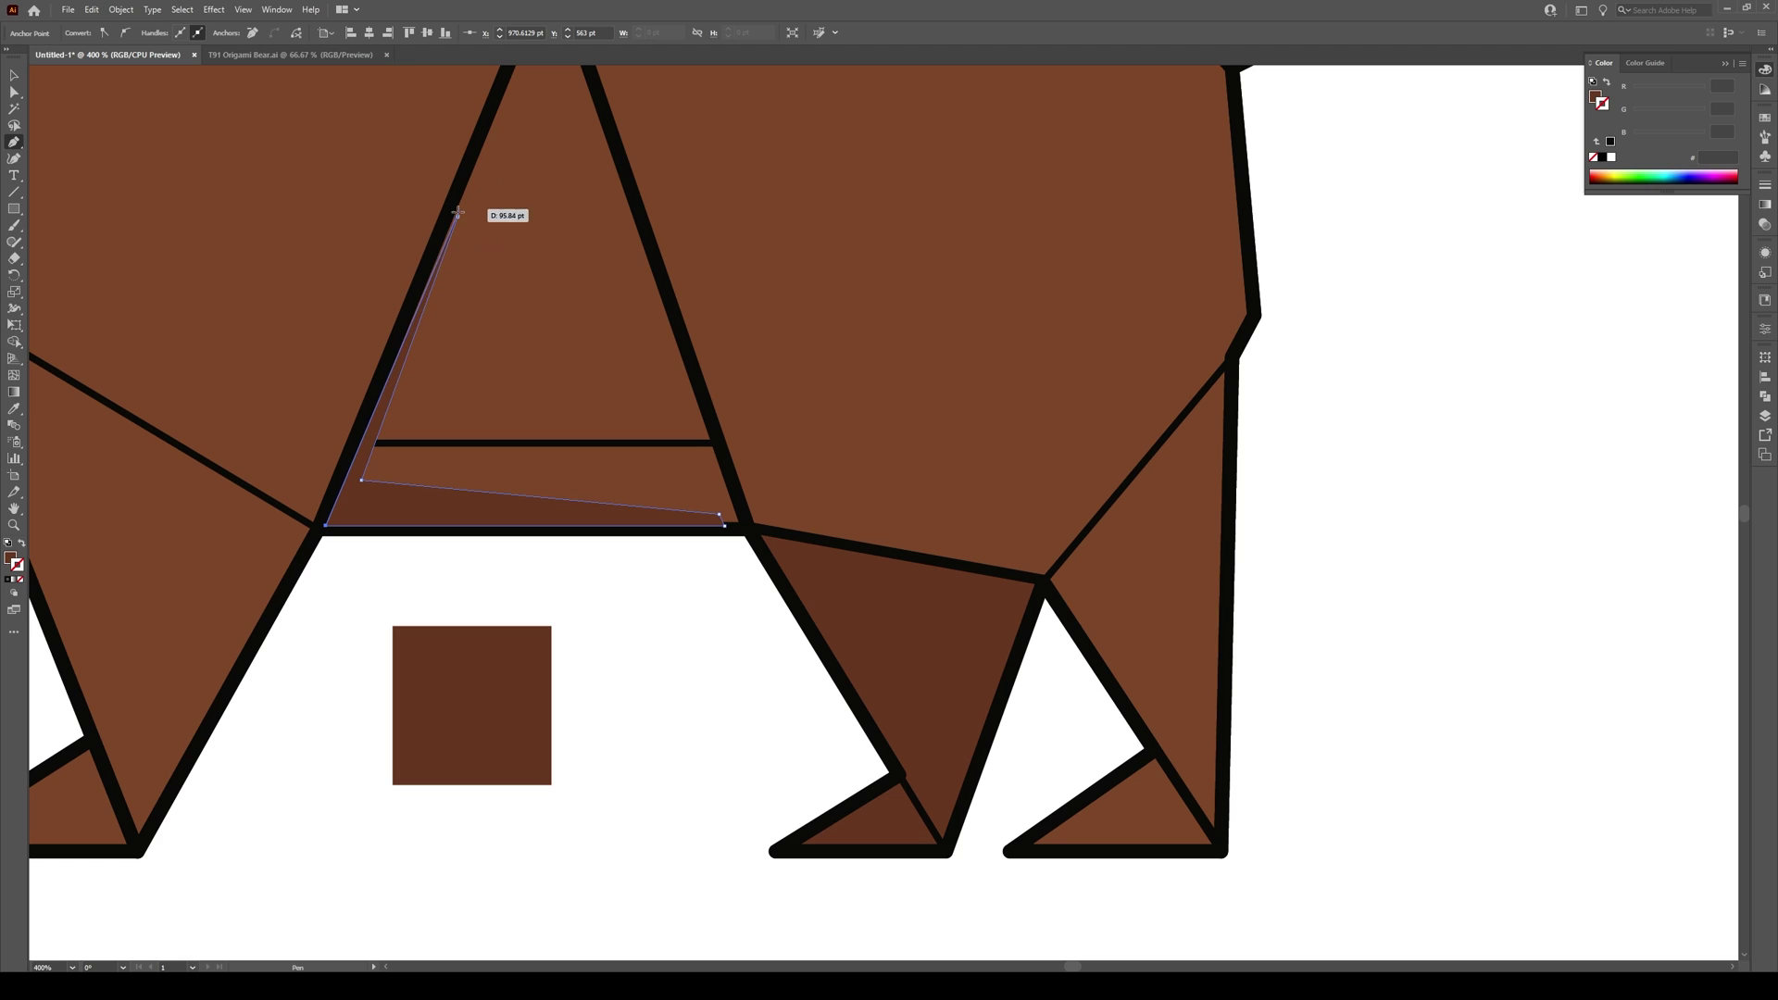
key(a)
drag(459, 213, 466, 167)
key(v)
click(625, 621)
Bring the horizontal fold line of the belly triangle to the front, above the shadow
alt+scroll(624, 620, down, 2)
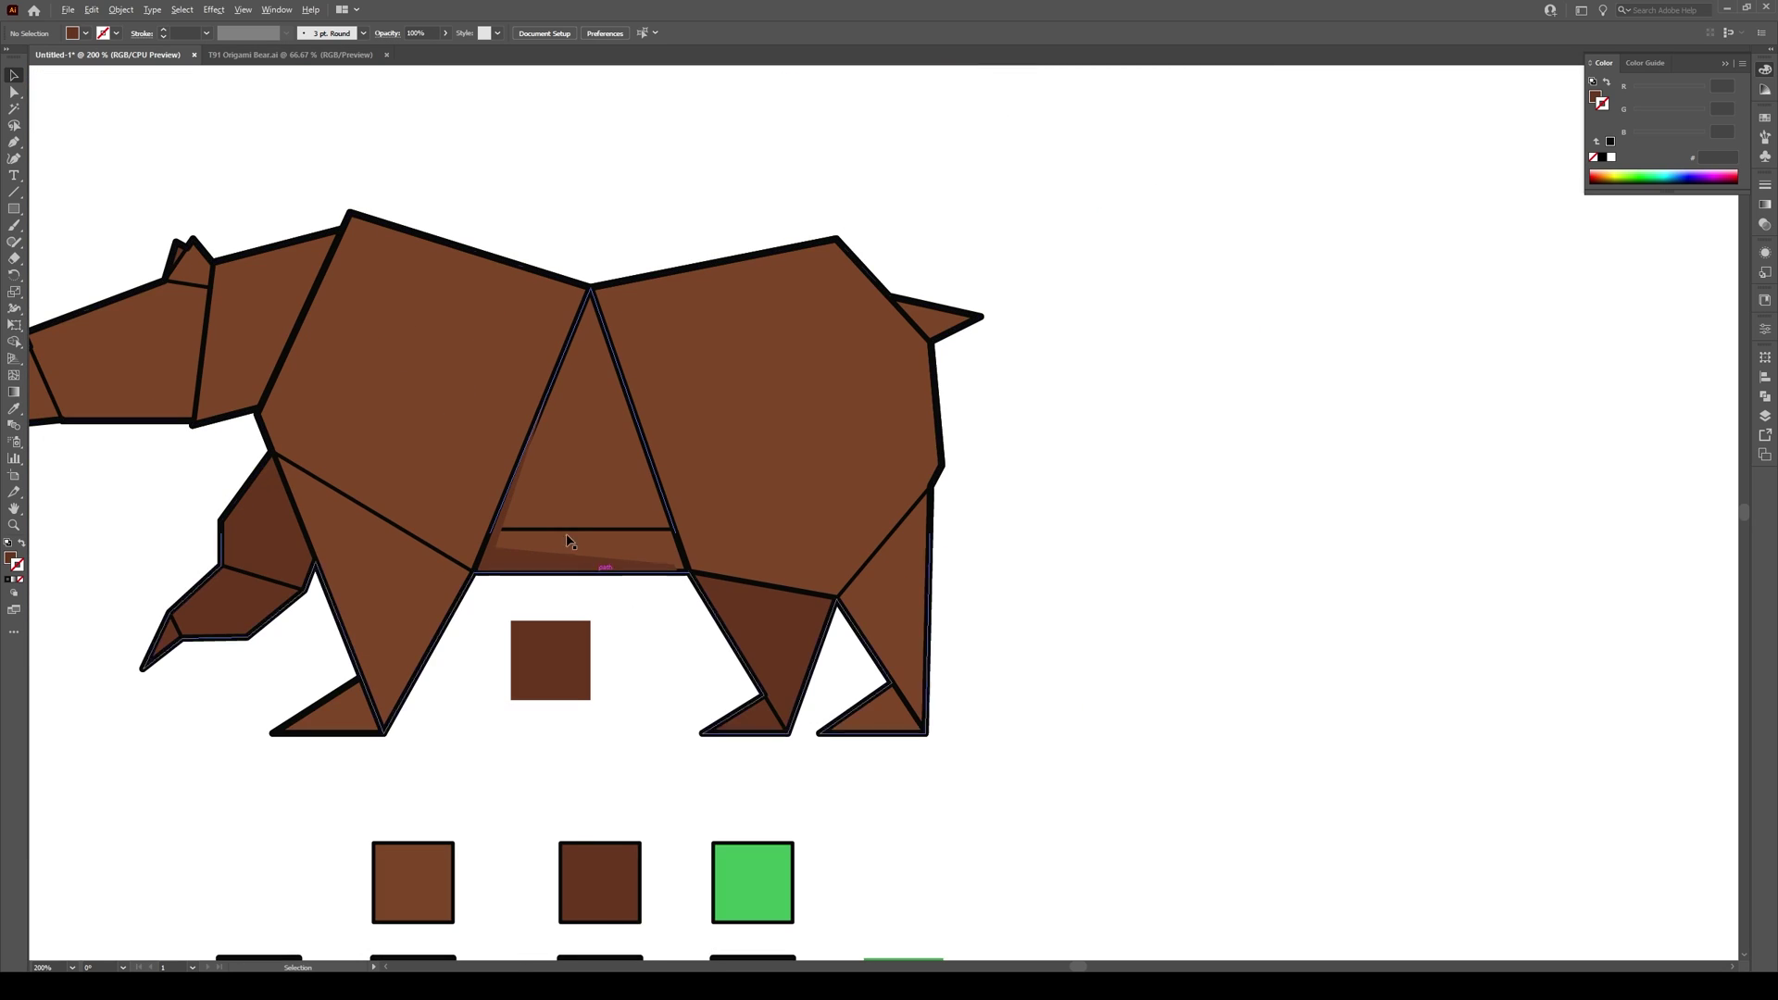
alt+scroll(568, 542, up, 1)
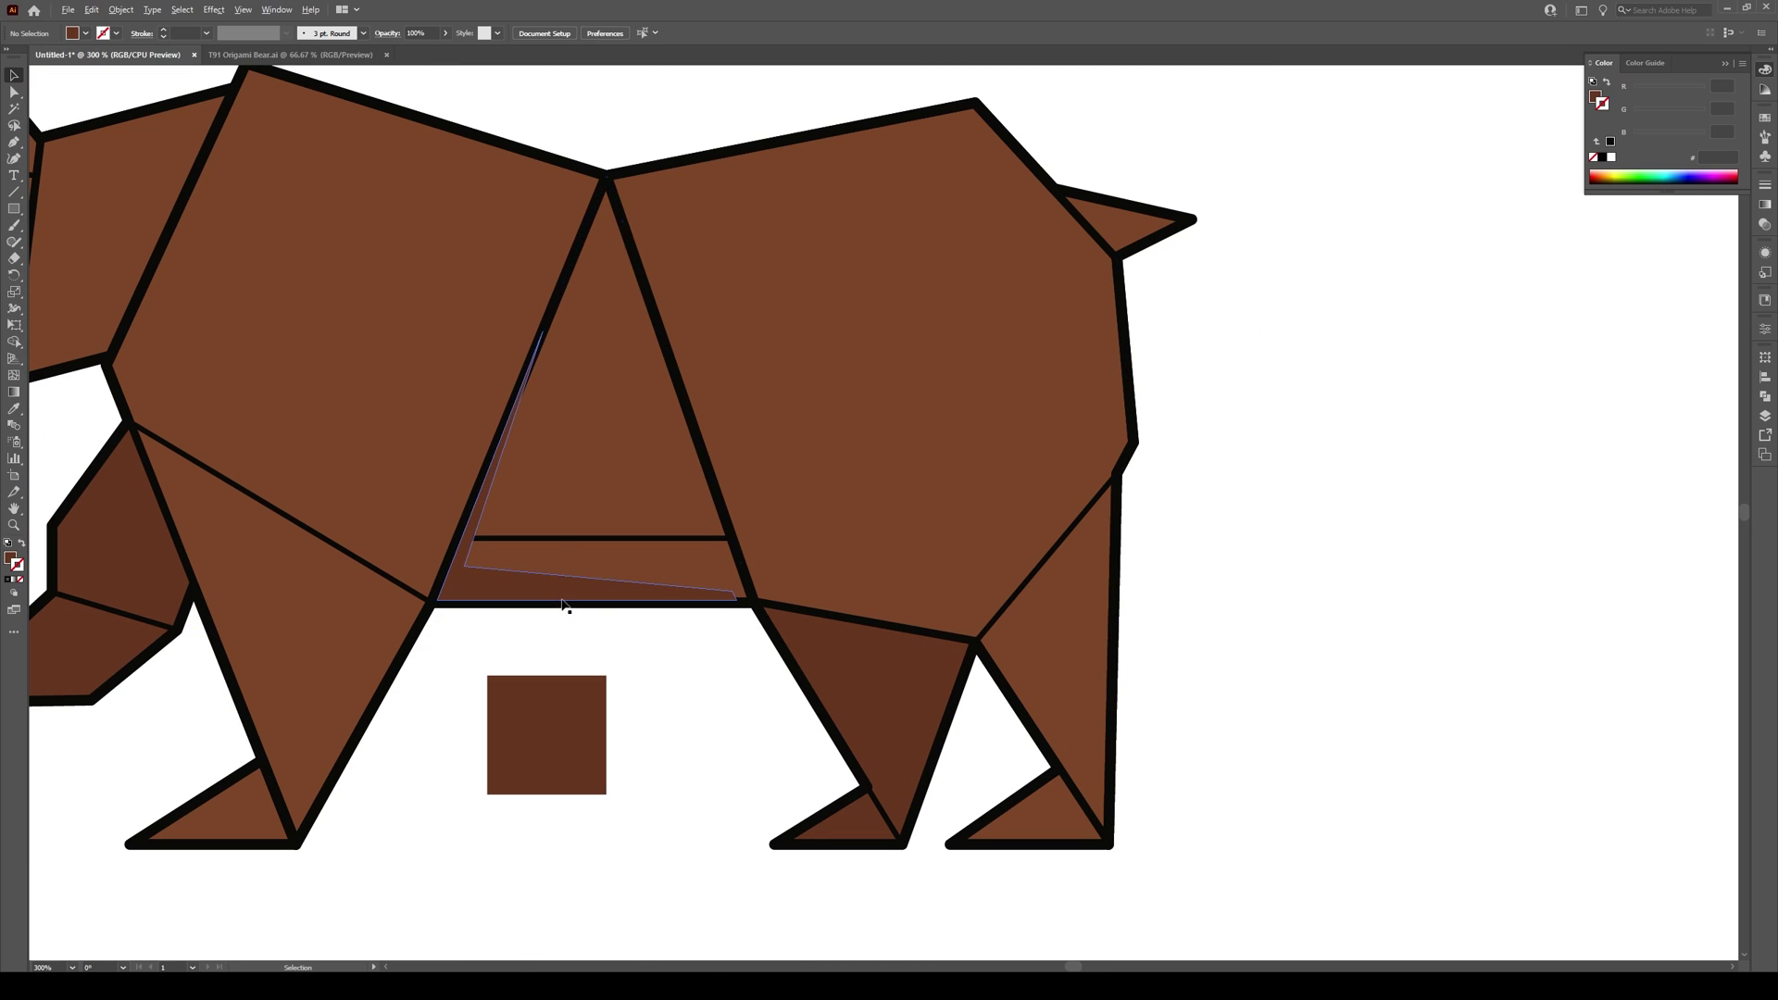
alt+scroll(564, 602, down, 1)
alt+scroll(481, 569, up, 2)
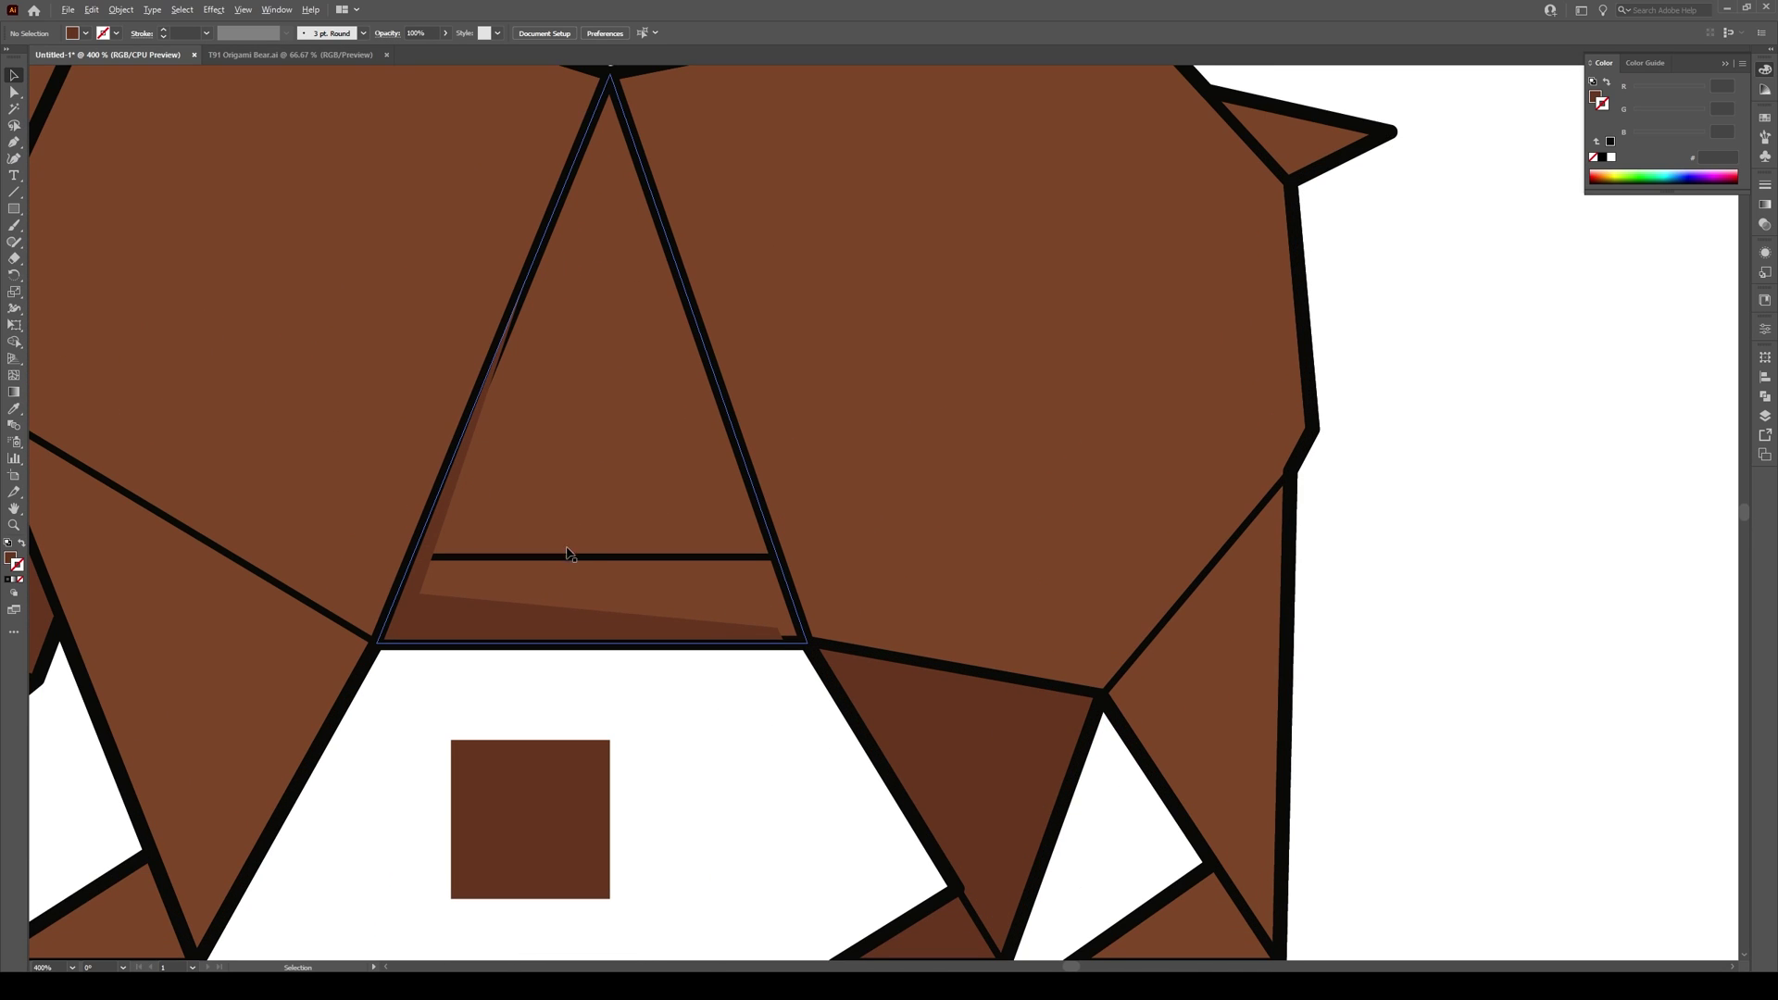
click(479, 559)
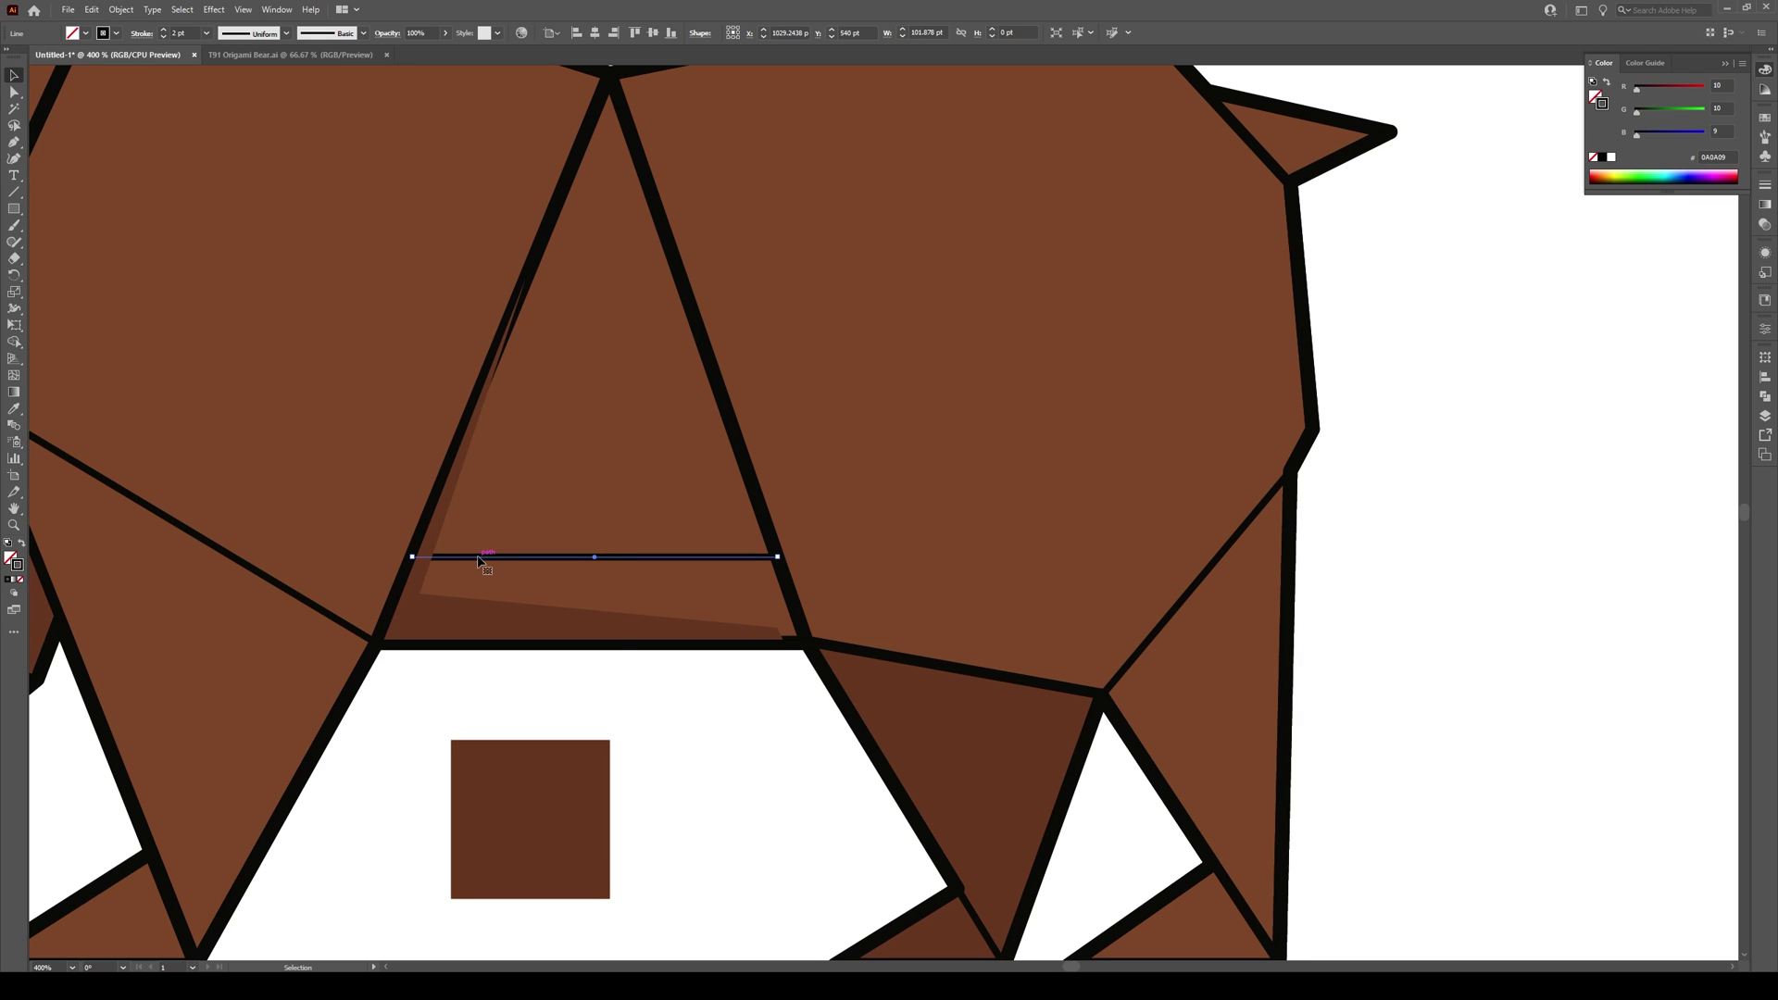
right_click(479, 559)
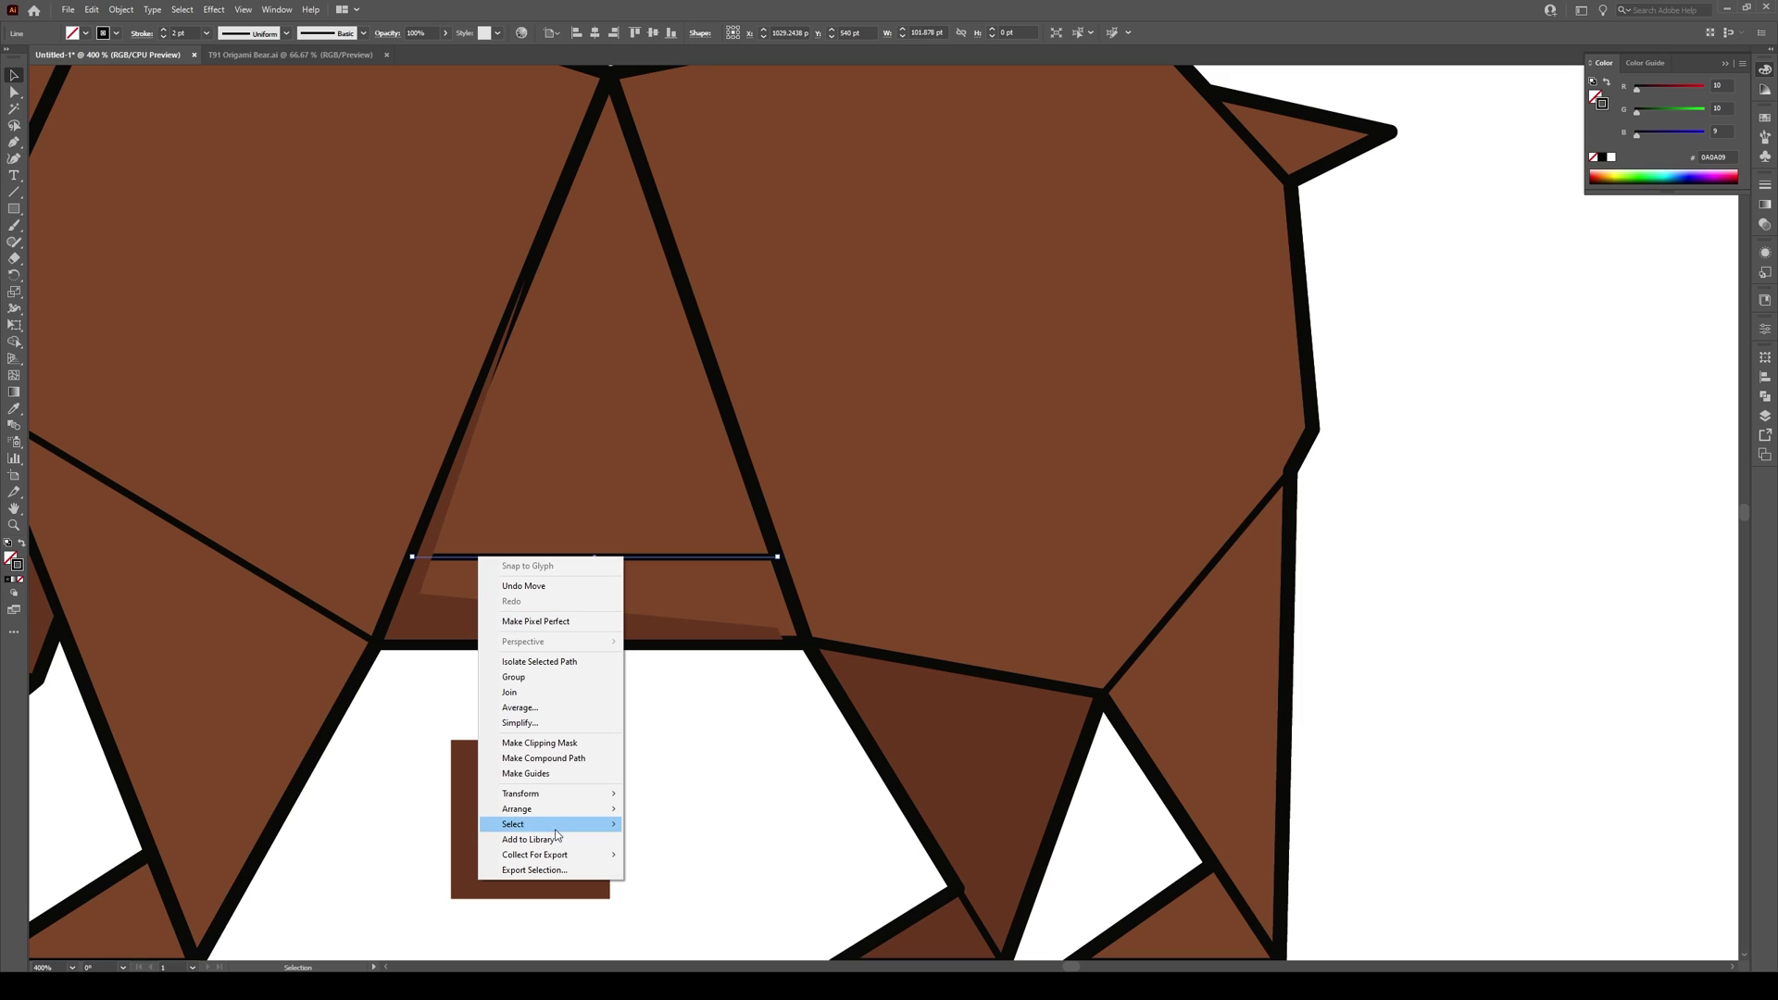
mouse_move(557, 827)
click(682, 810)
click(450, 696)
Place a copy of the belly triangle in front of the shadow with no fill and a 4 pt stroke
click(767, 566)
key(a)
key(v)
key(ctrl)
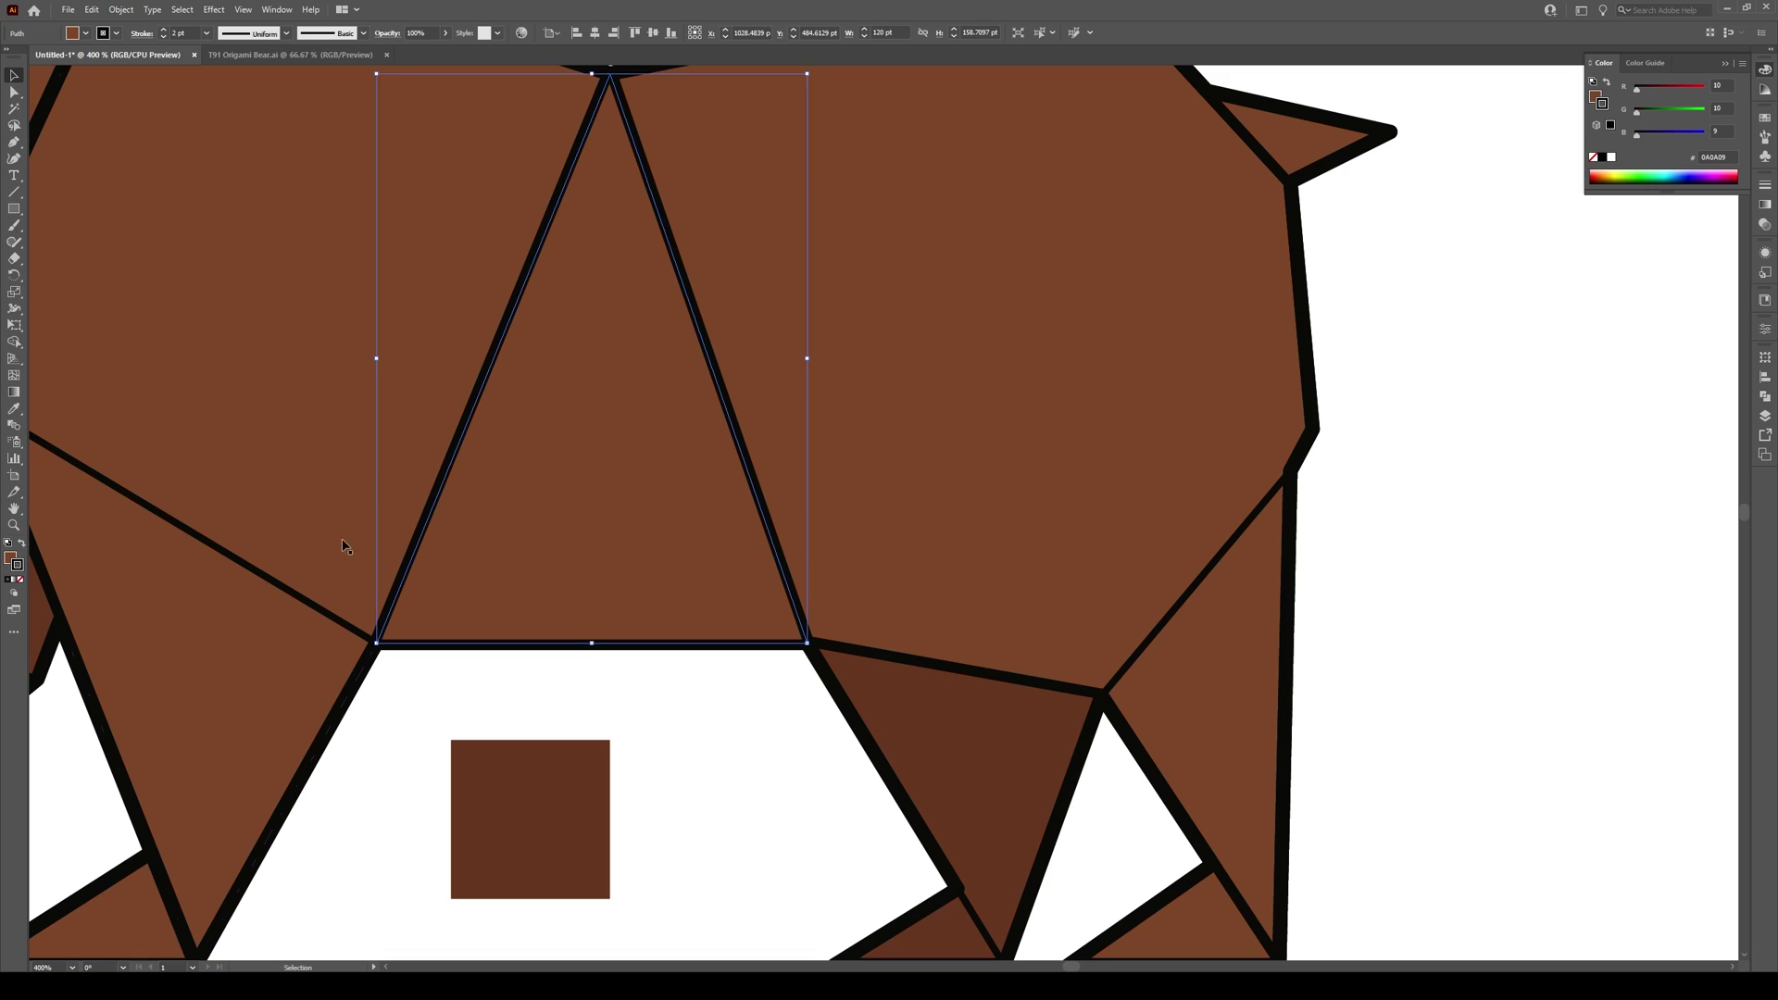
click(9, 560)
click(22, 583)
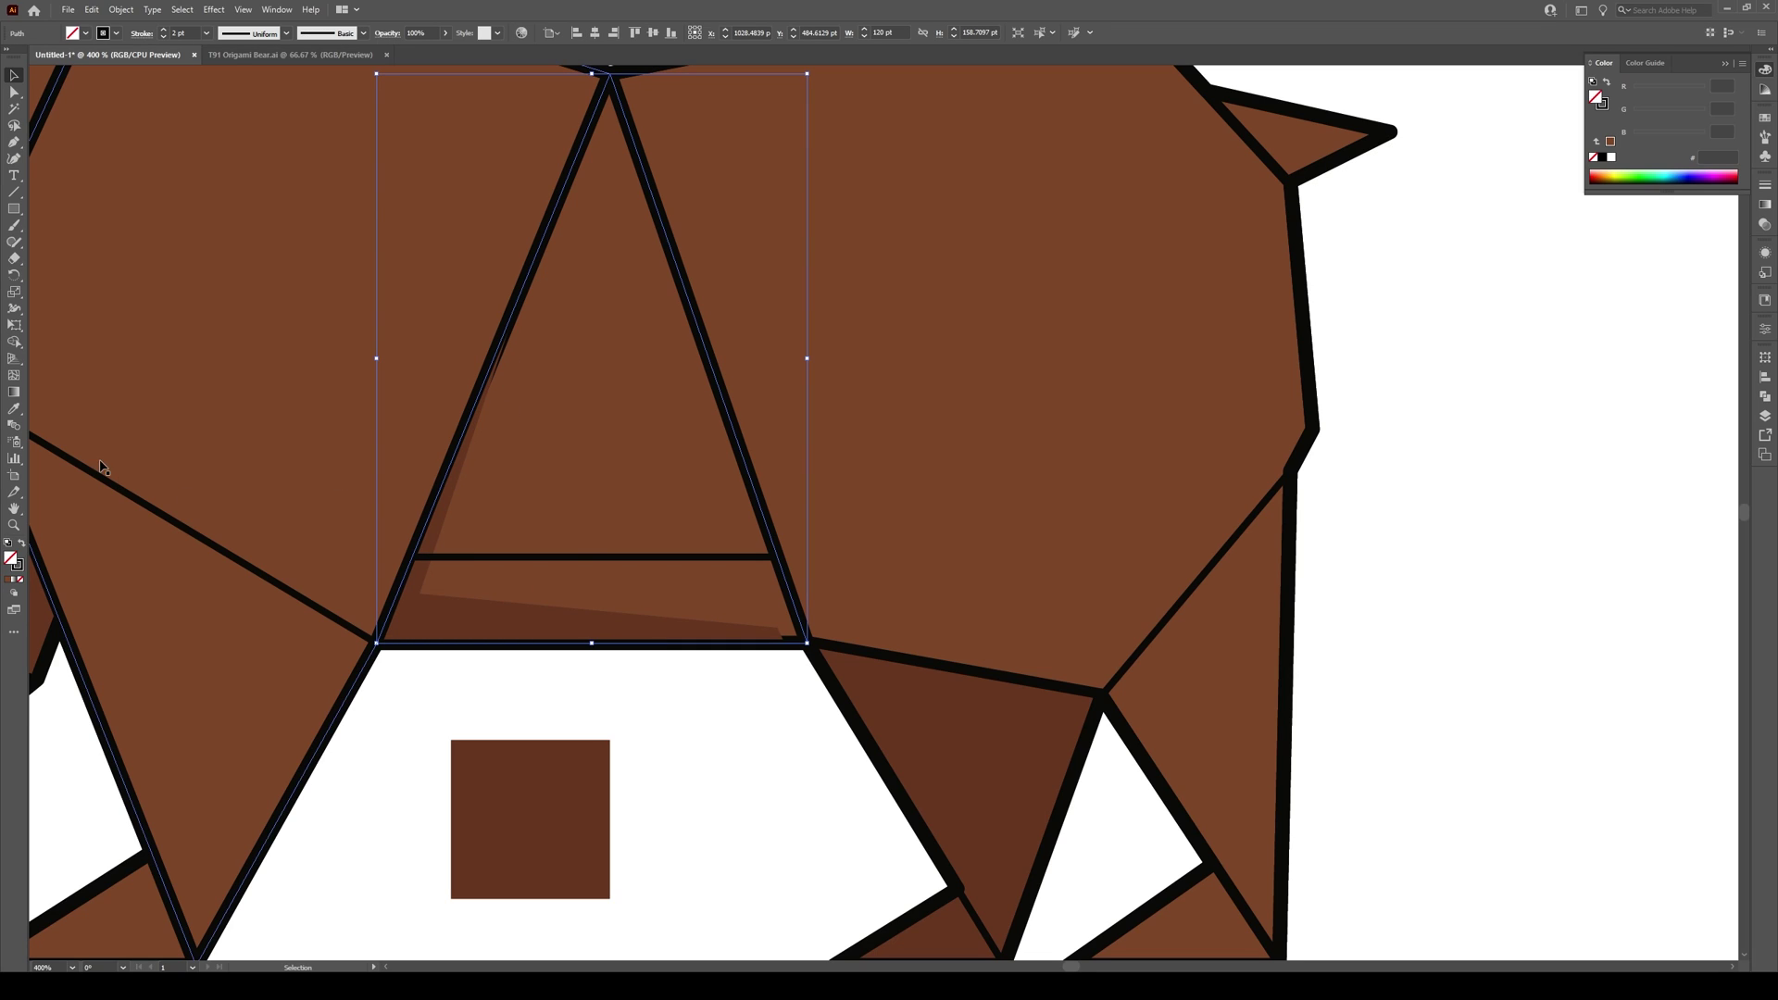
click(162, 30)
click(697, 748)
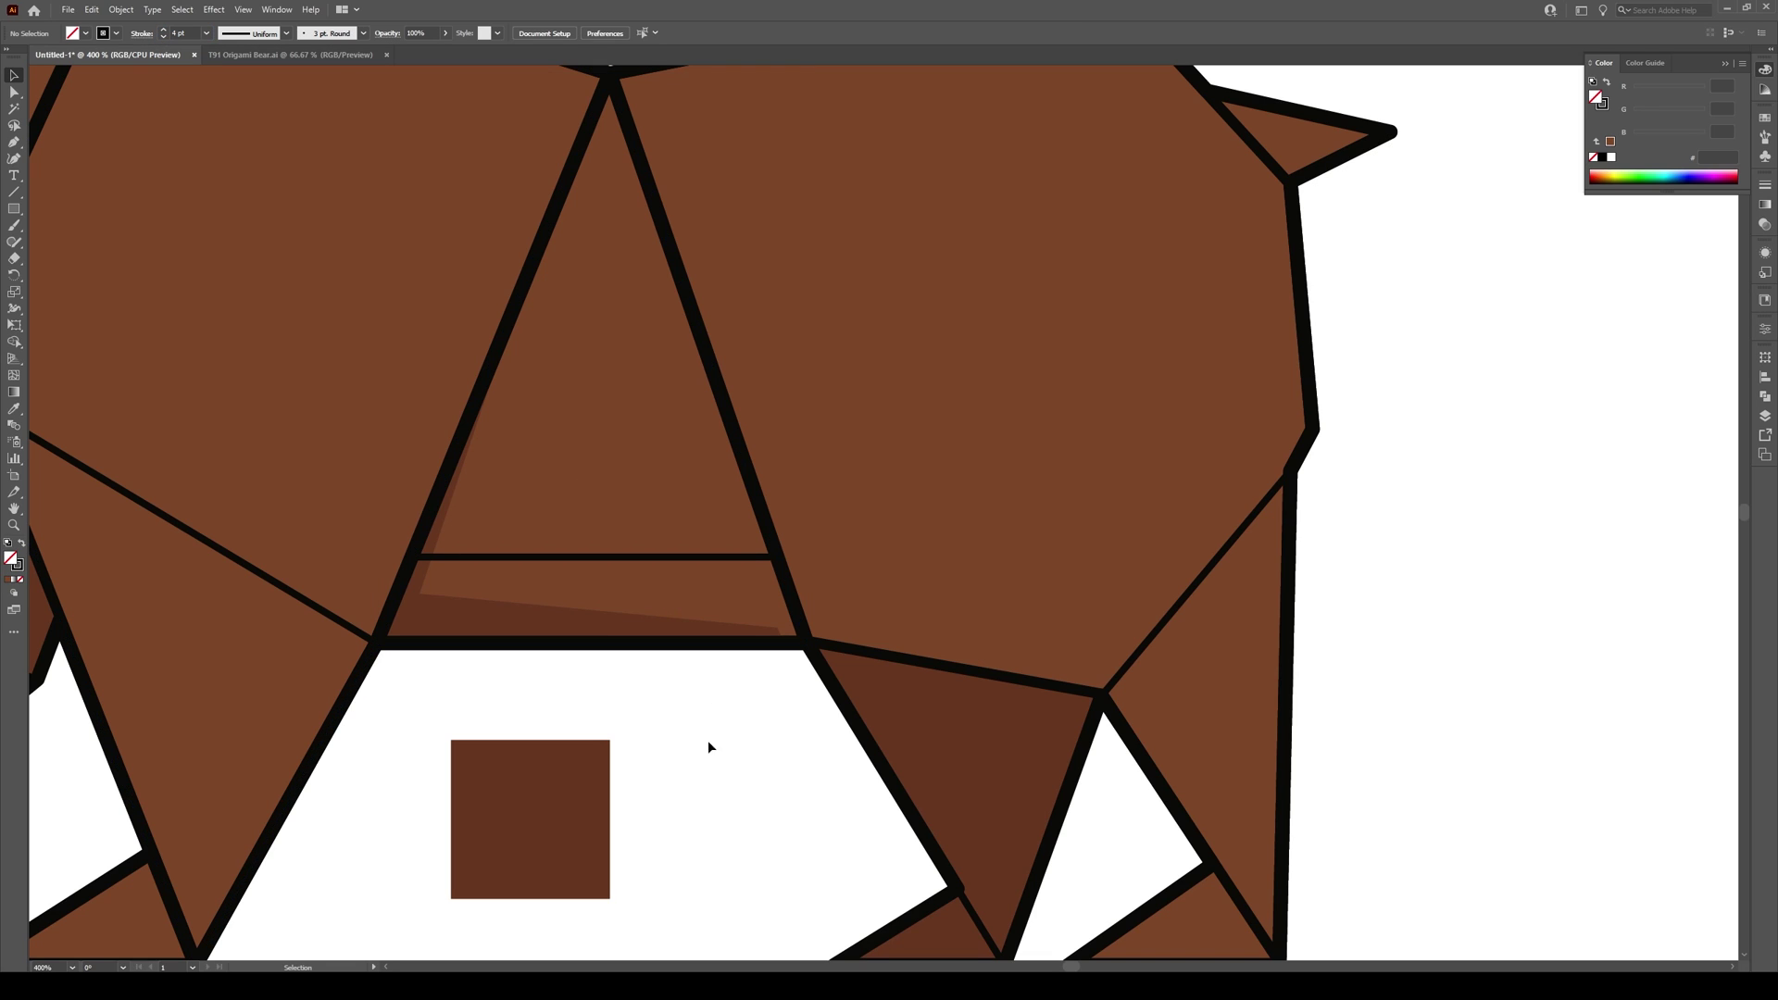
Extend the rear tip of the belly shadow to the triangle's lower rear corner
scroll(778, 633, up, 3)
key(a)
click(775, 629)
drag(773, 621, 846, 656)
key(v)
click(697, 769)
scroll(850, 722, down, 4)
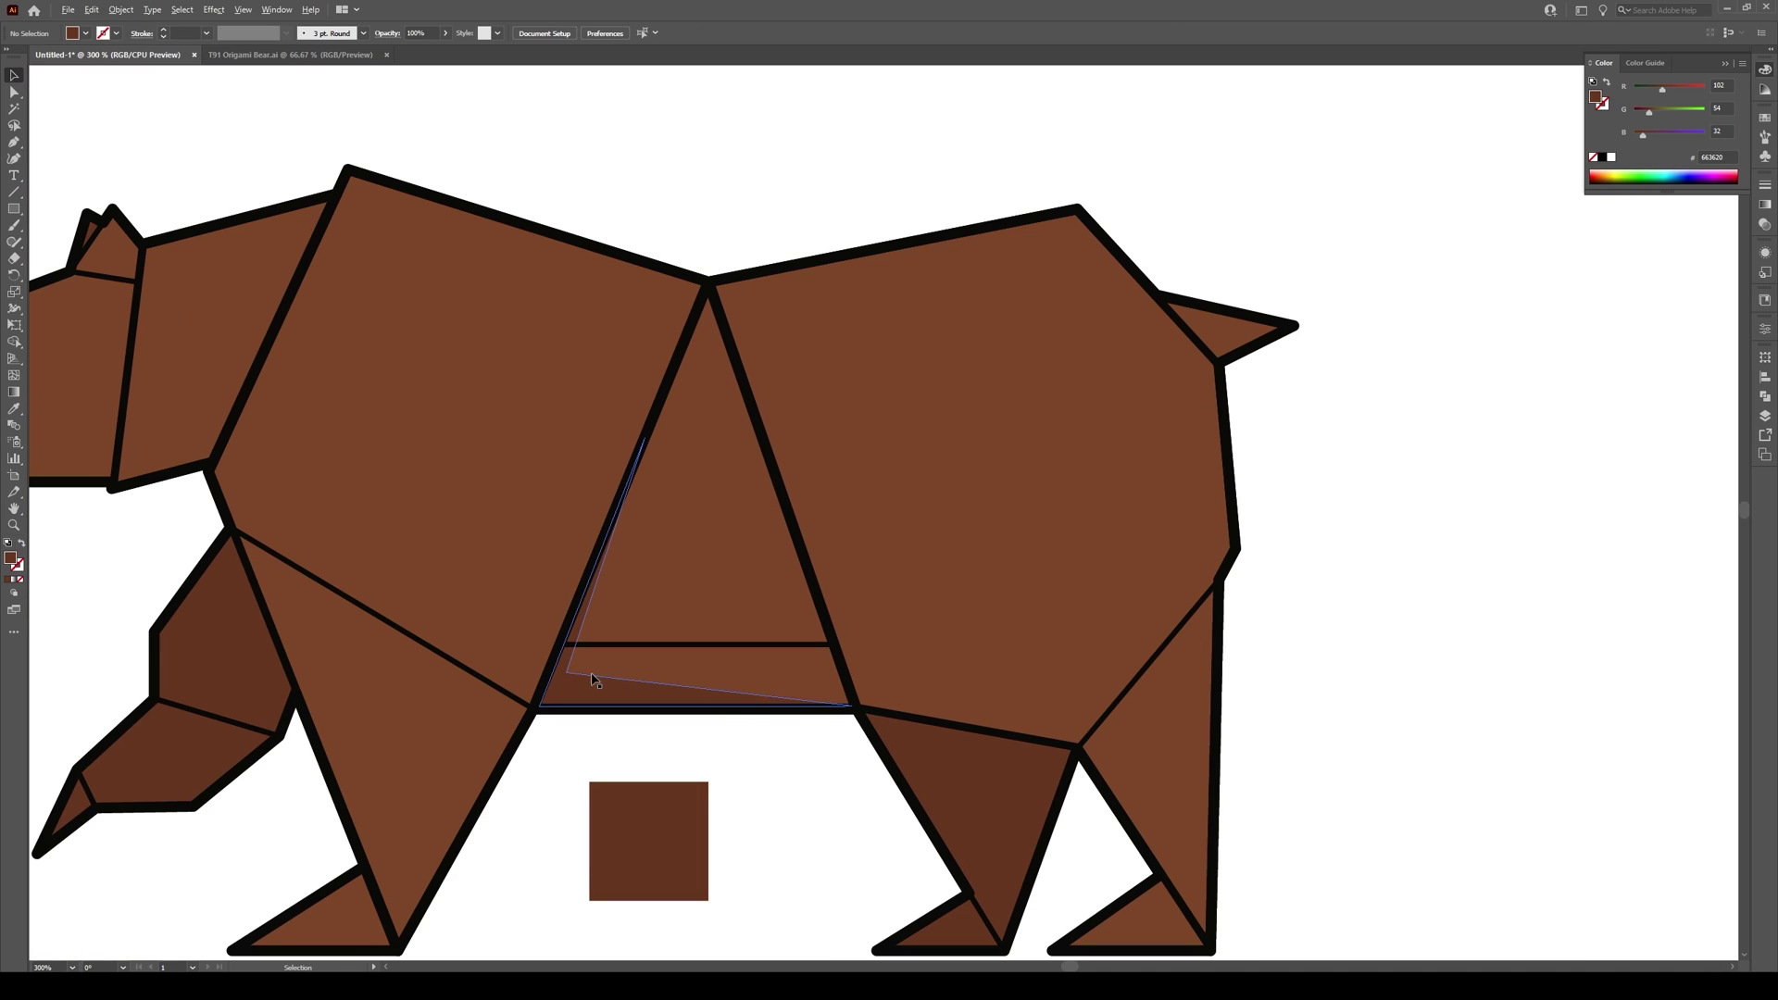
Round the inner corner of the belly shadow
scroll(579, 679, up, 3)
key(a)
drag(538, 684, 619, 678)
key(v)
click(600, 818)
scroll(600, 819, down, 4)
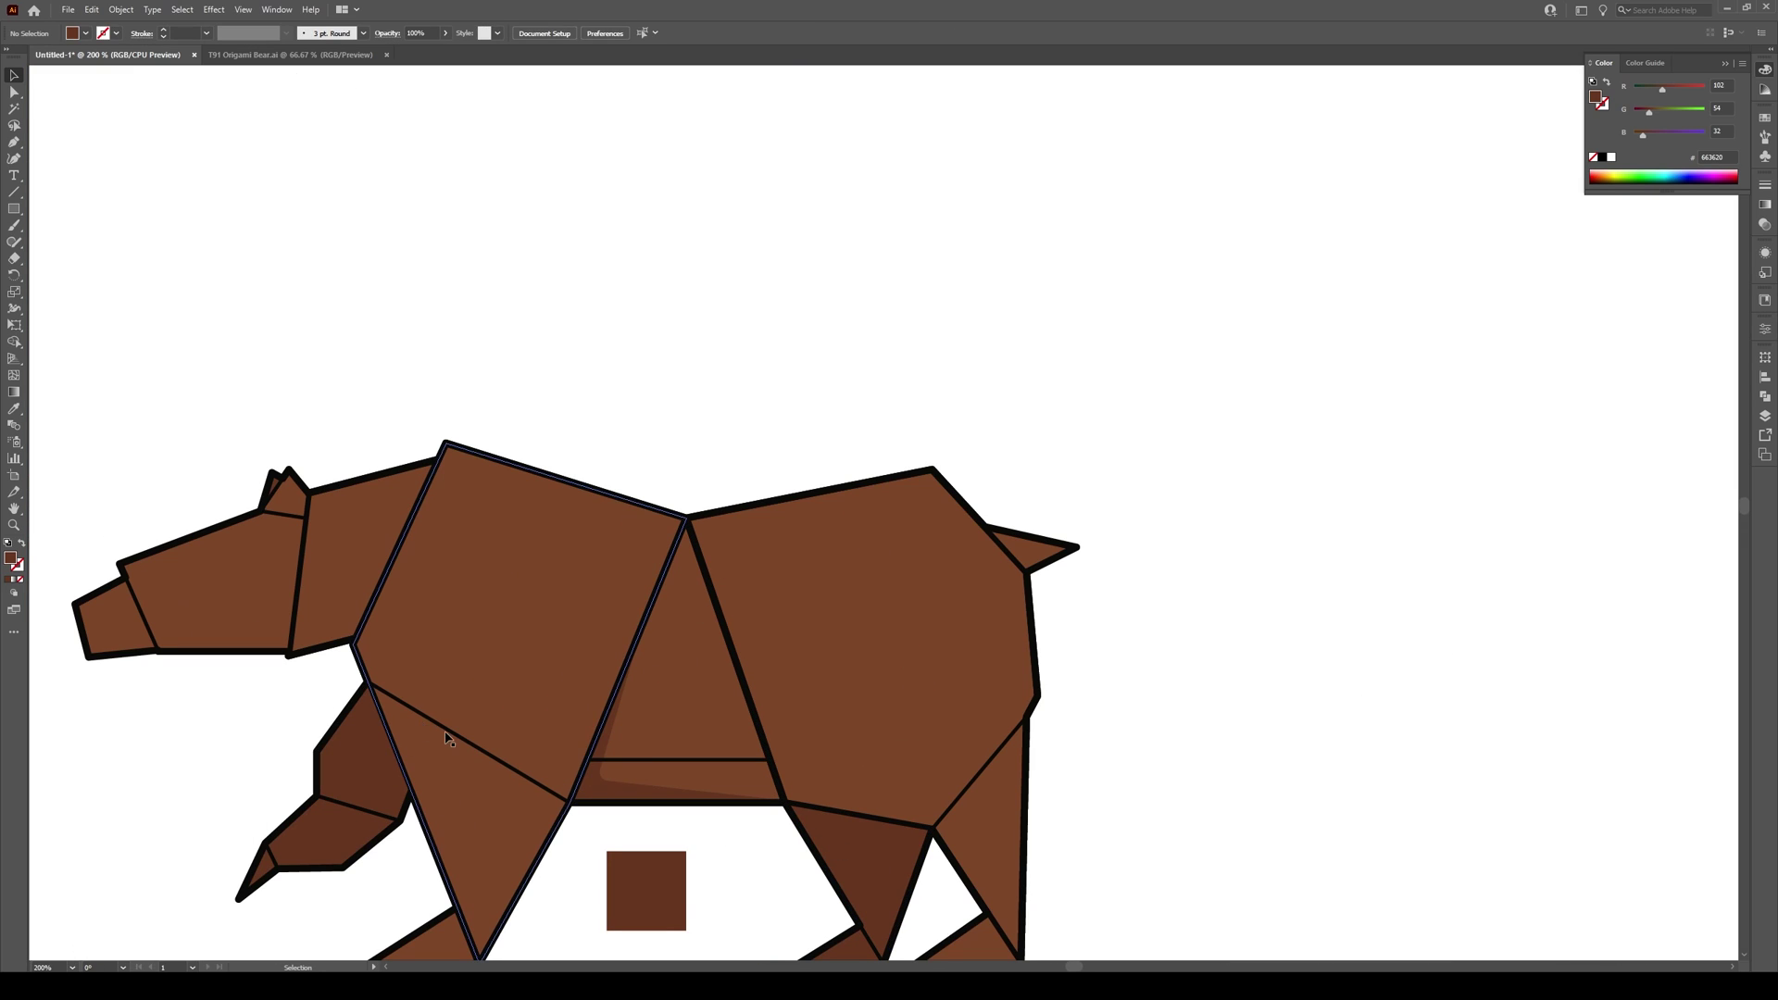
Draw a small dark brown rectangle just below the front end of the diagonal shoulder fold
scroll(561, 826, up, 3)
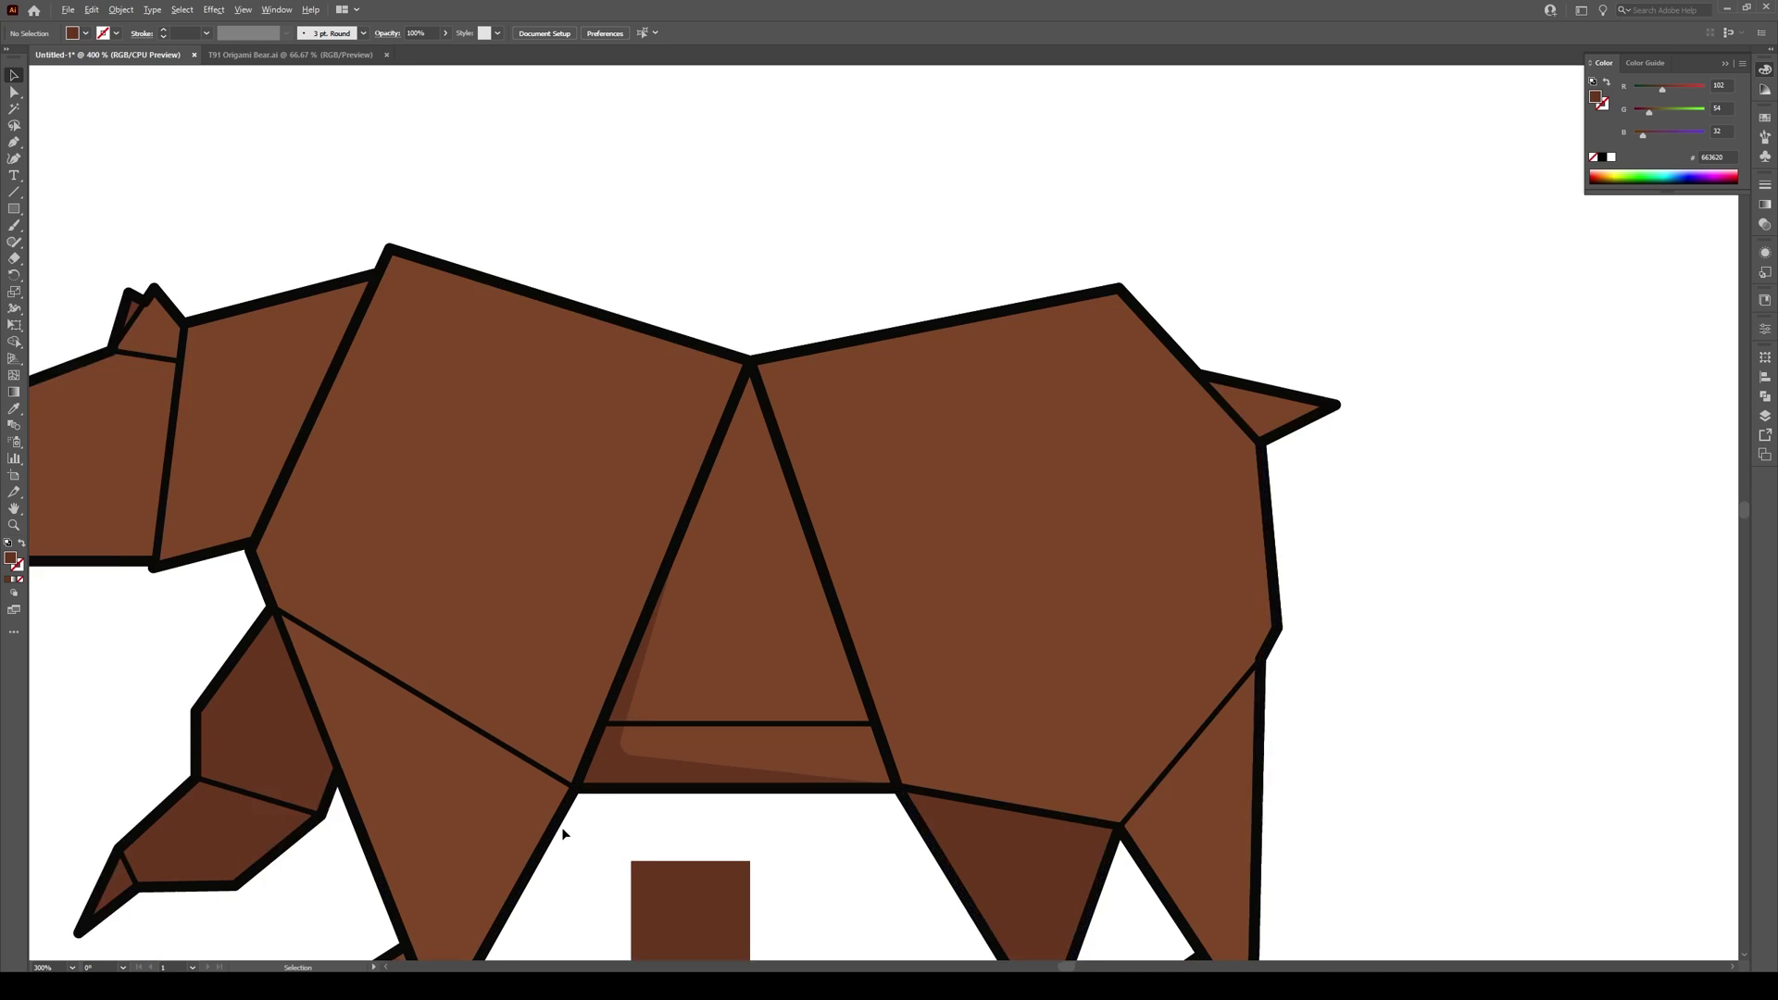
key(m)
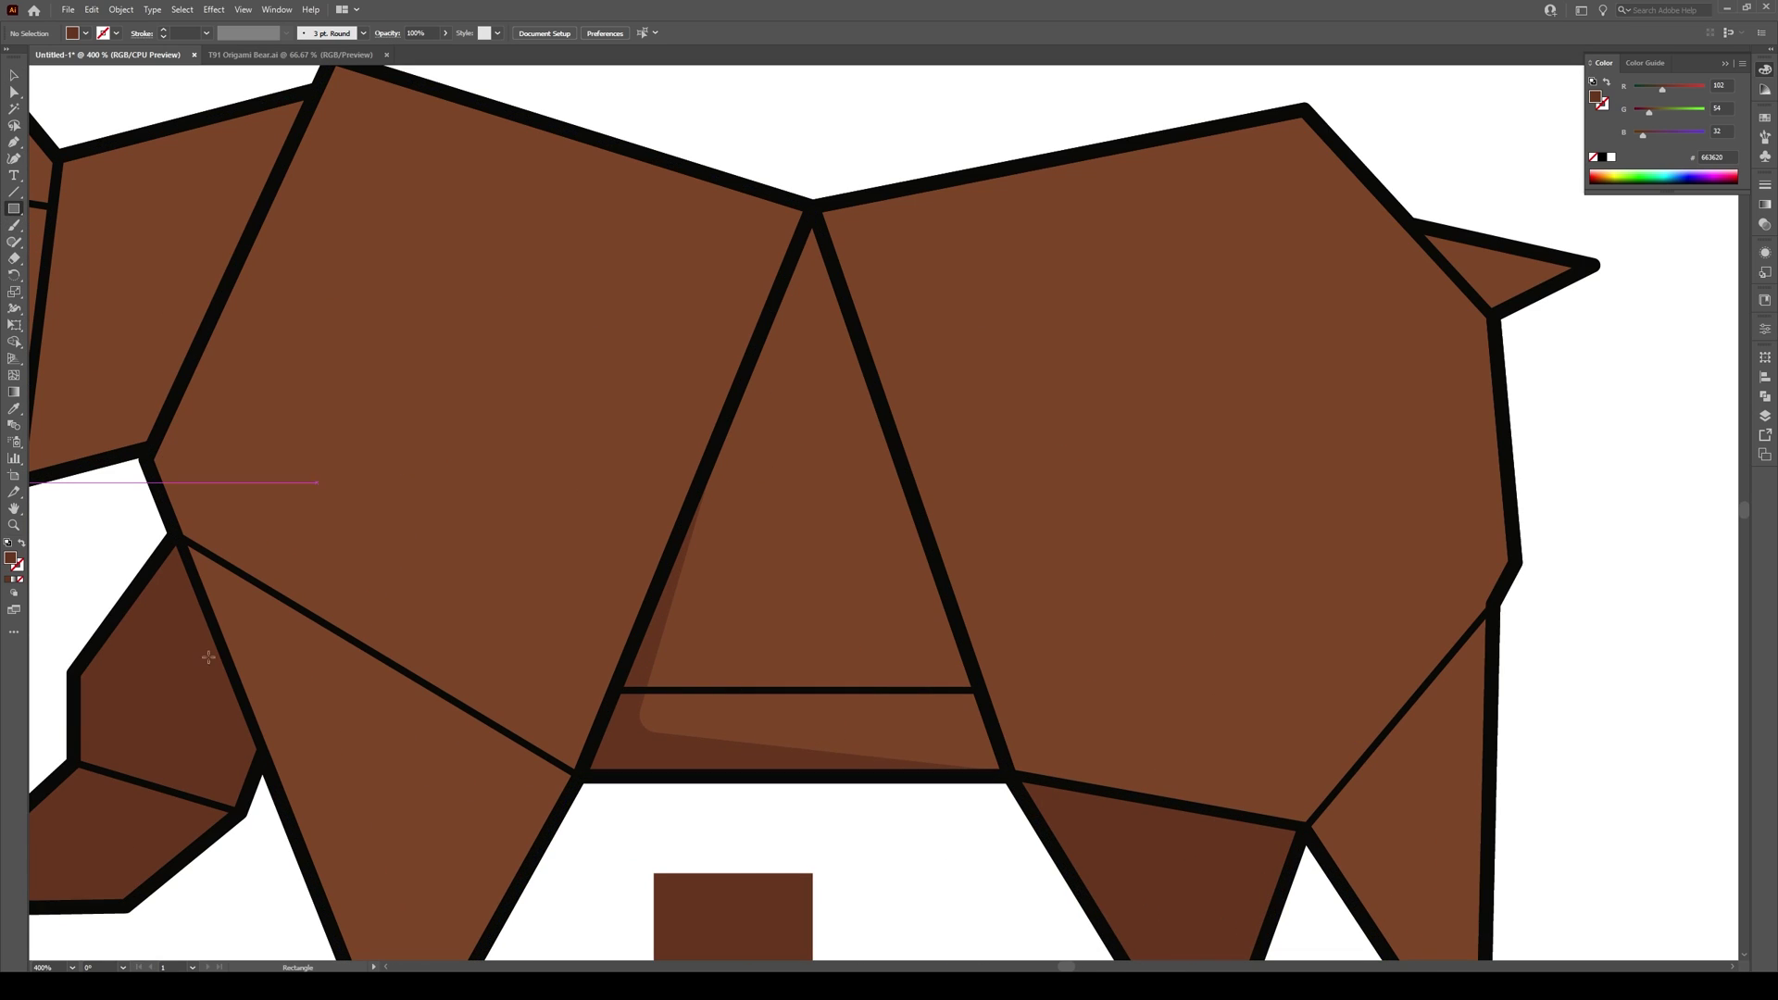
scroll(210, 673, up, 1)
mouse_move(345, 589)
mouse_down()
mouse_move(382, 638)
mouse_move(196, 488)
mouse_up()
Reshape the rectangle into a thin wedge shadow running under the whole shoulder fold, widest at the belly end
key(a)
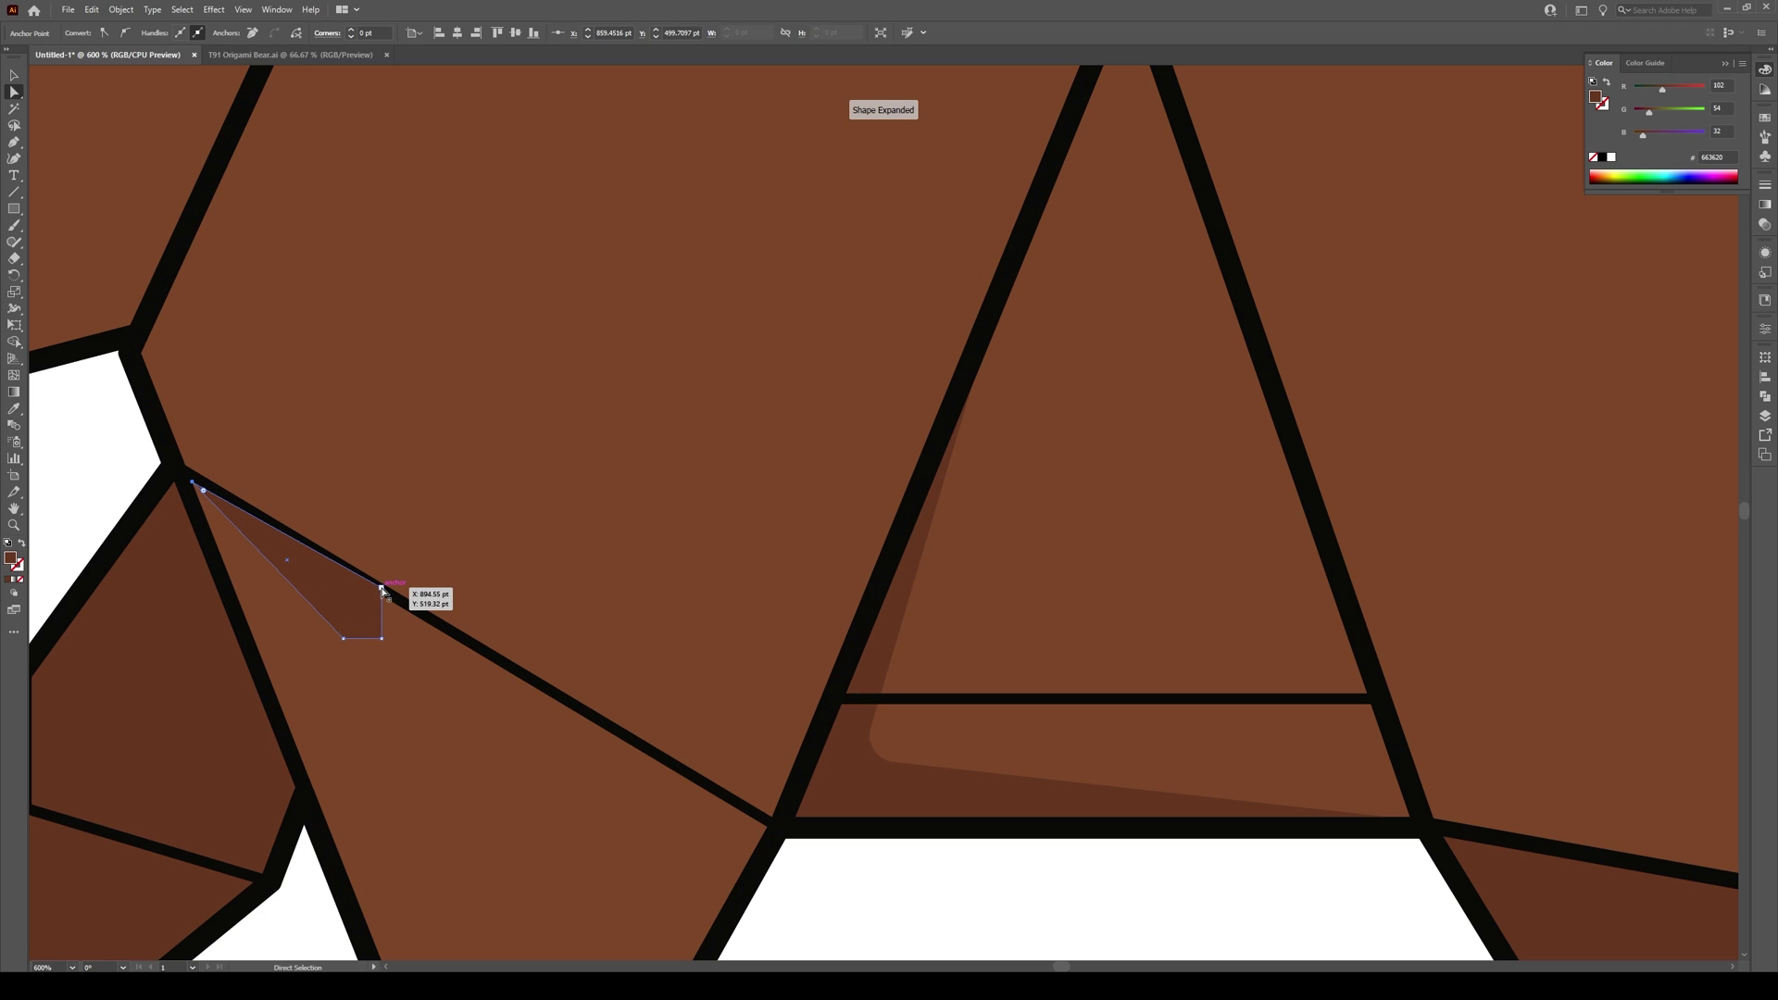
drag(383, 639, 764, 820)
click(344, 639)
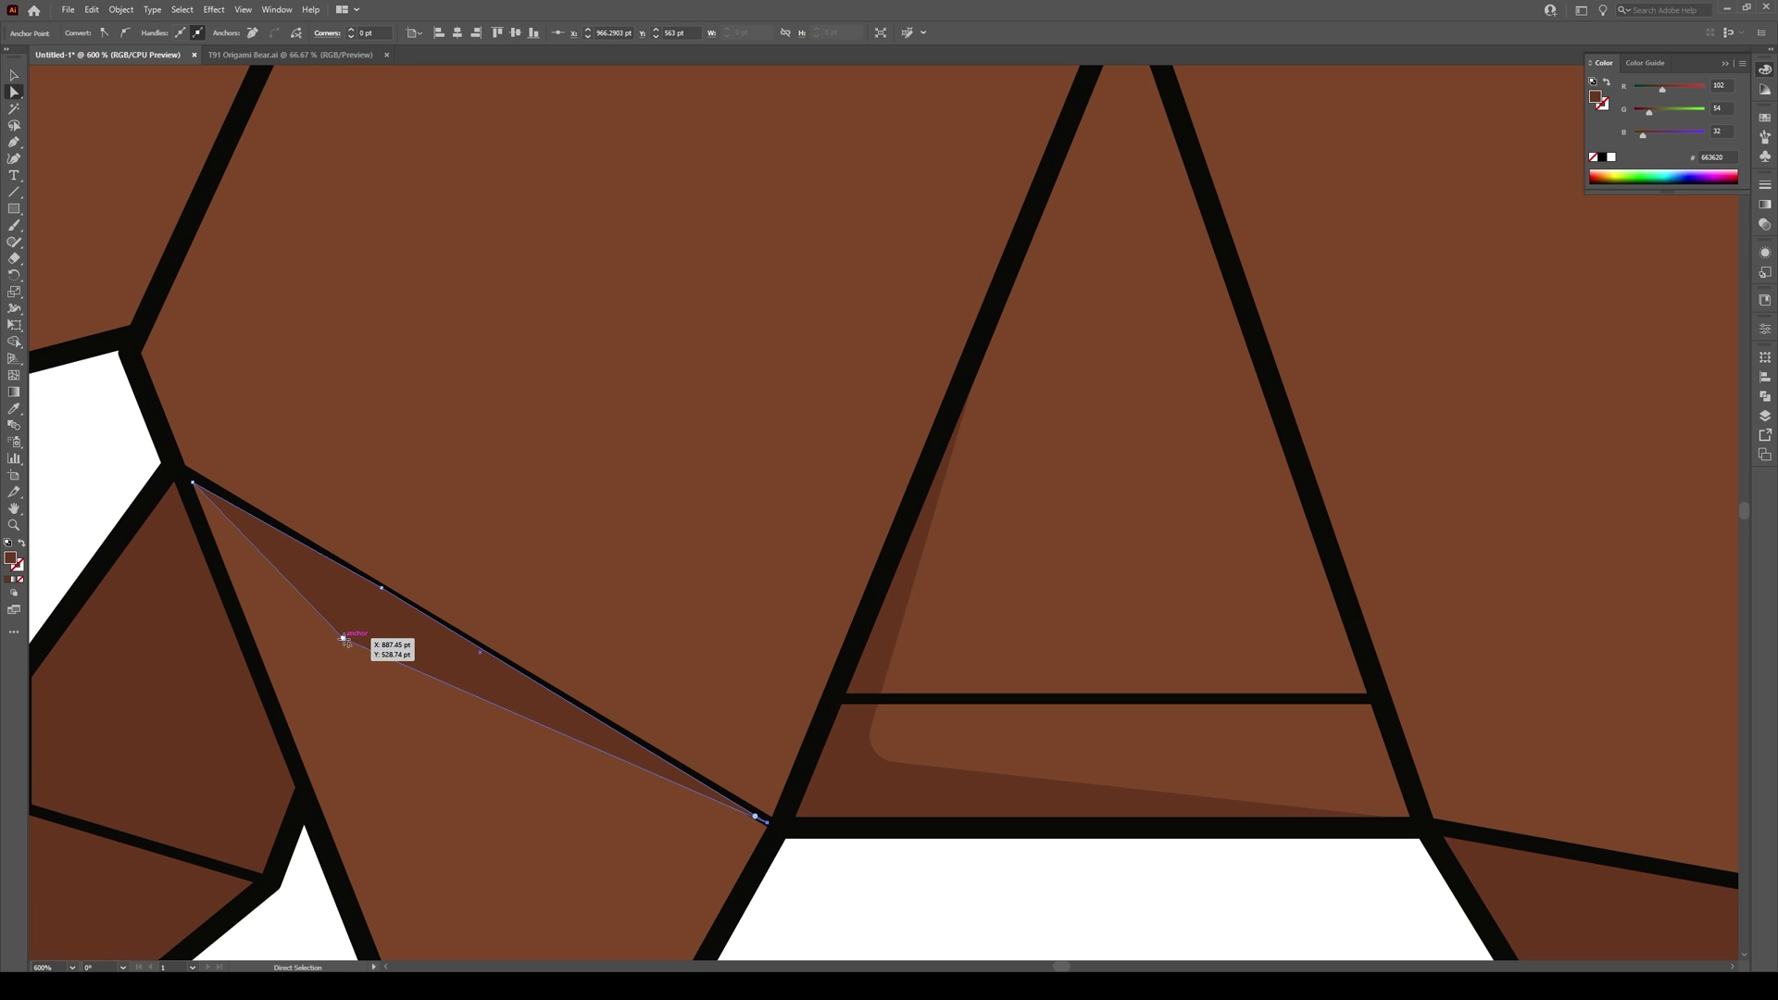
drag(343, 639, 761, 824)
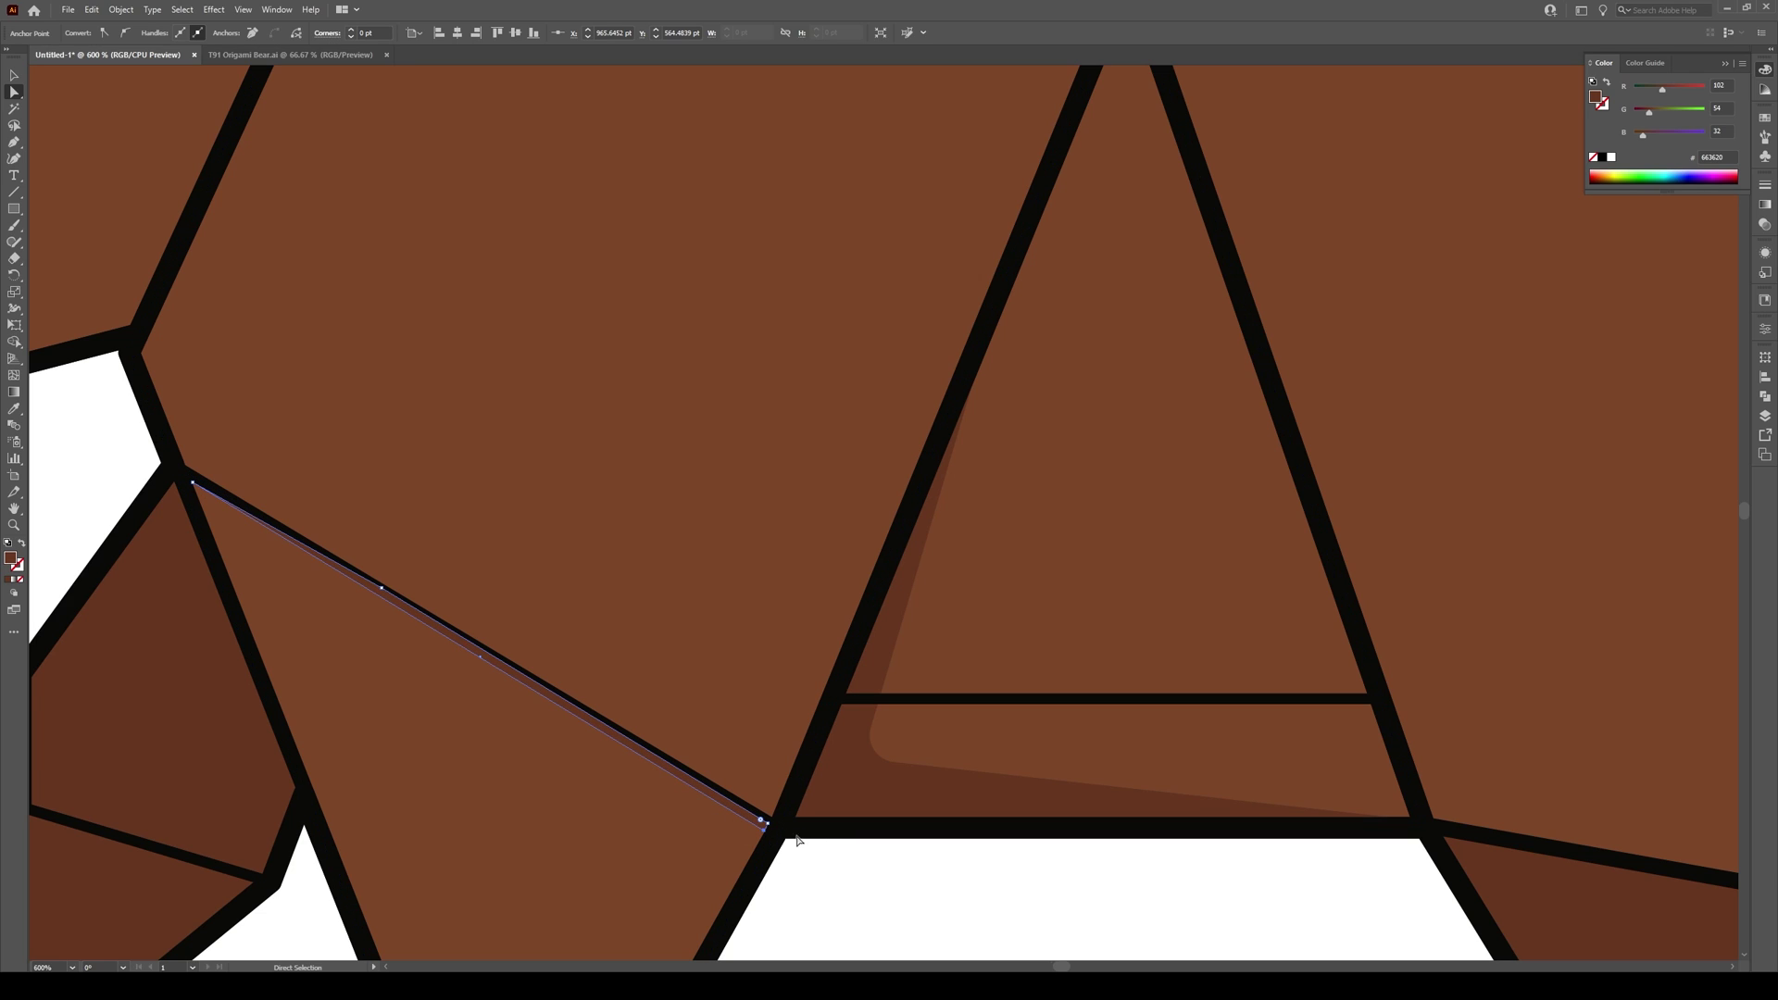
drag(762, 824, 760, 845)
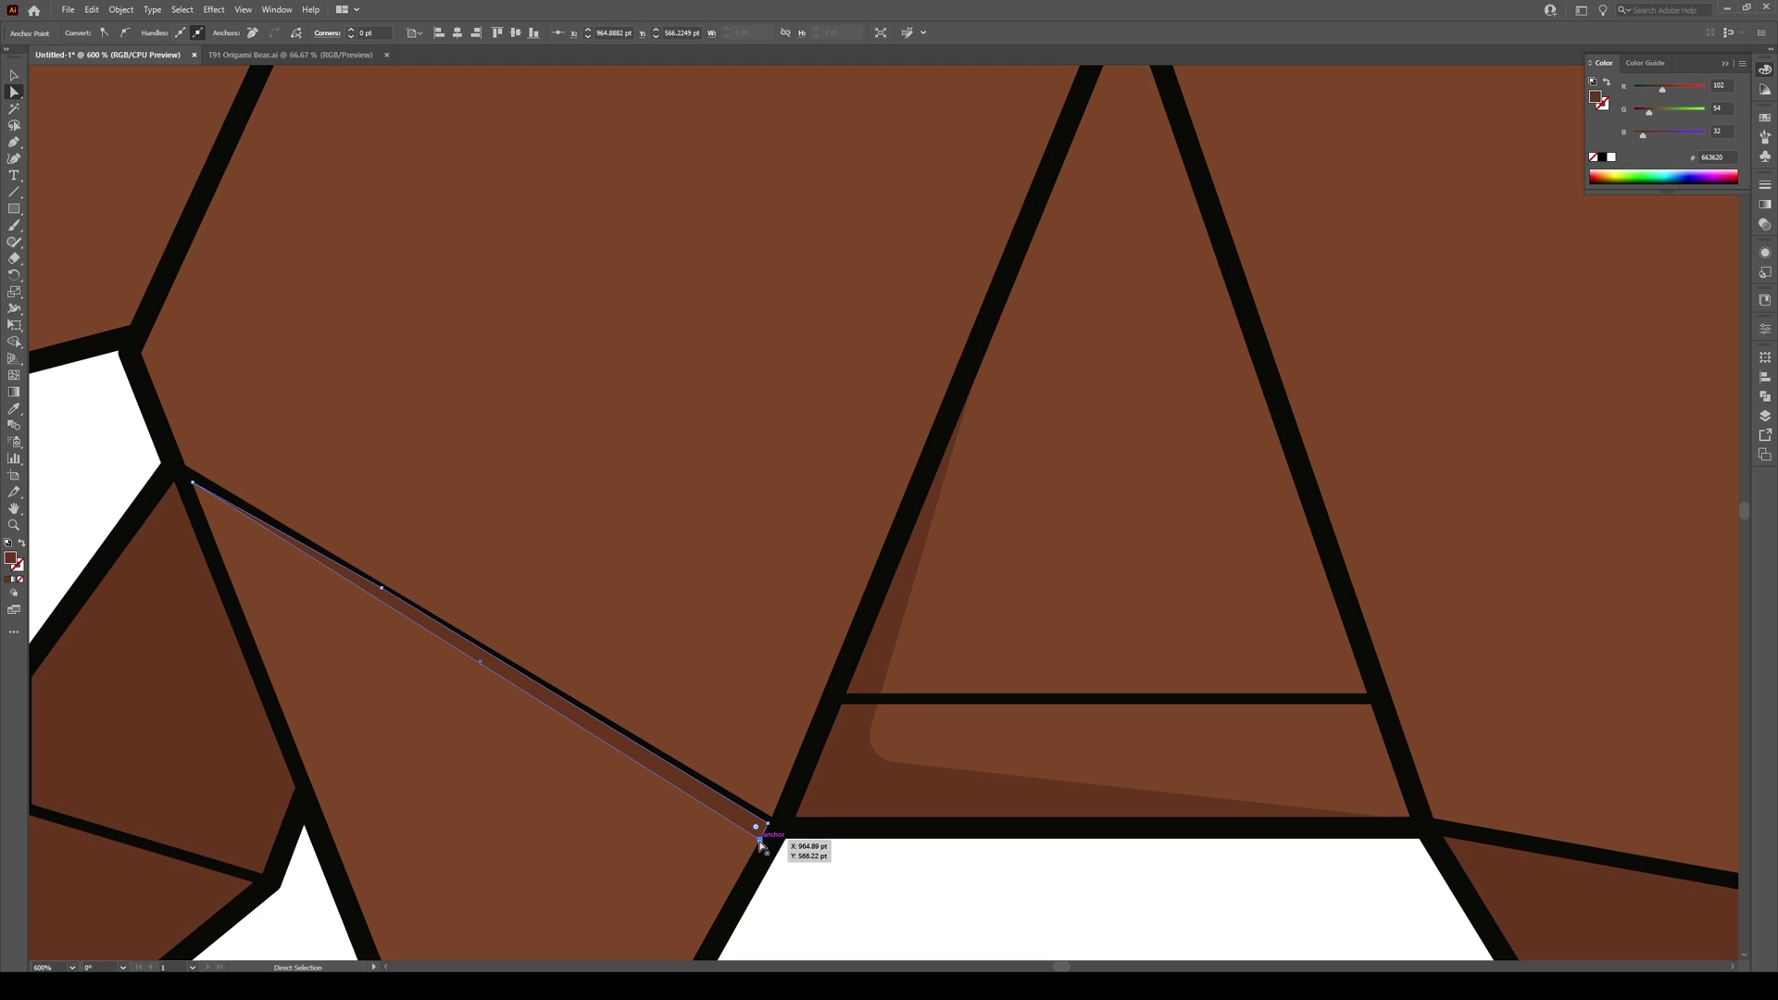
key(v)
click(842, 861)
Bring the diagonal shoulder fold line to the front, above its shadow
scroll(612, 783, down, 3)
scroll(623, 764, up, 2)
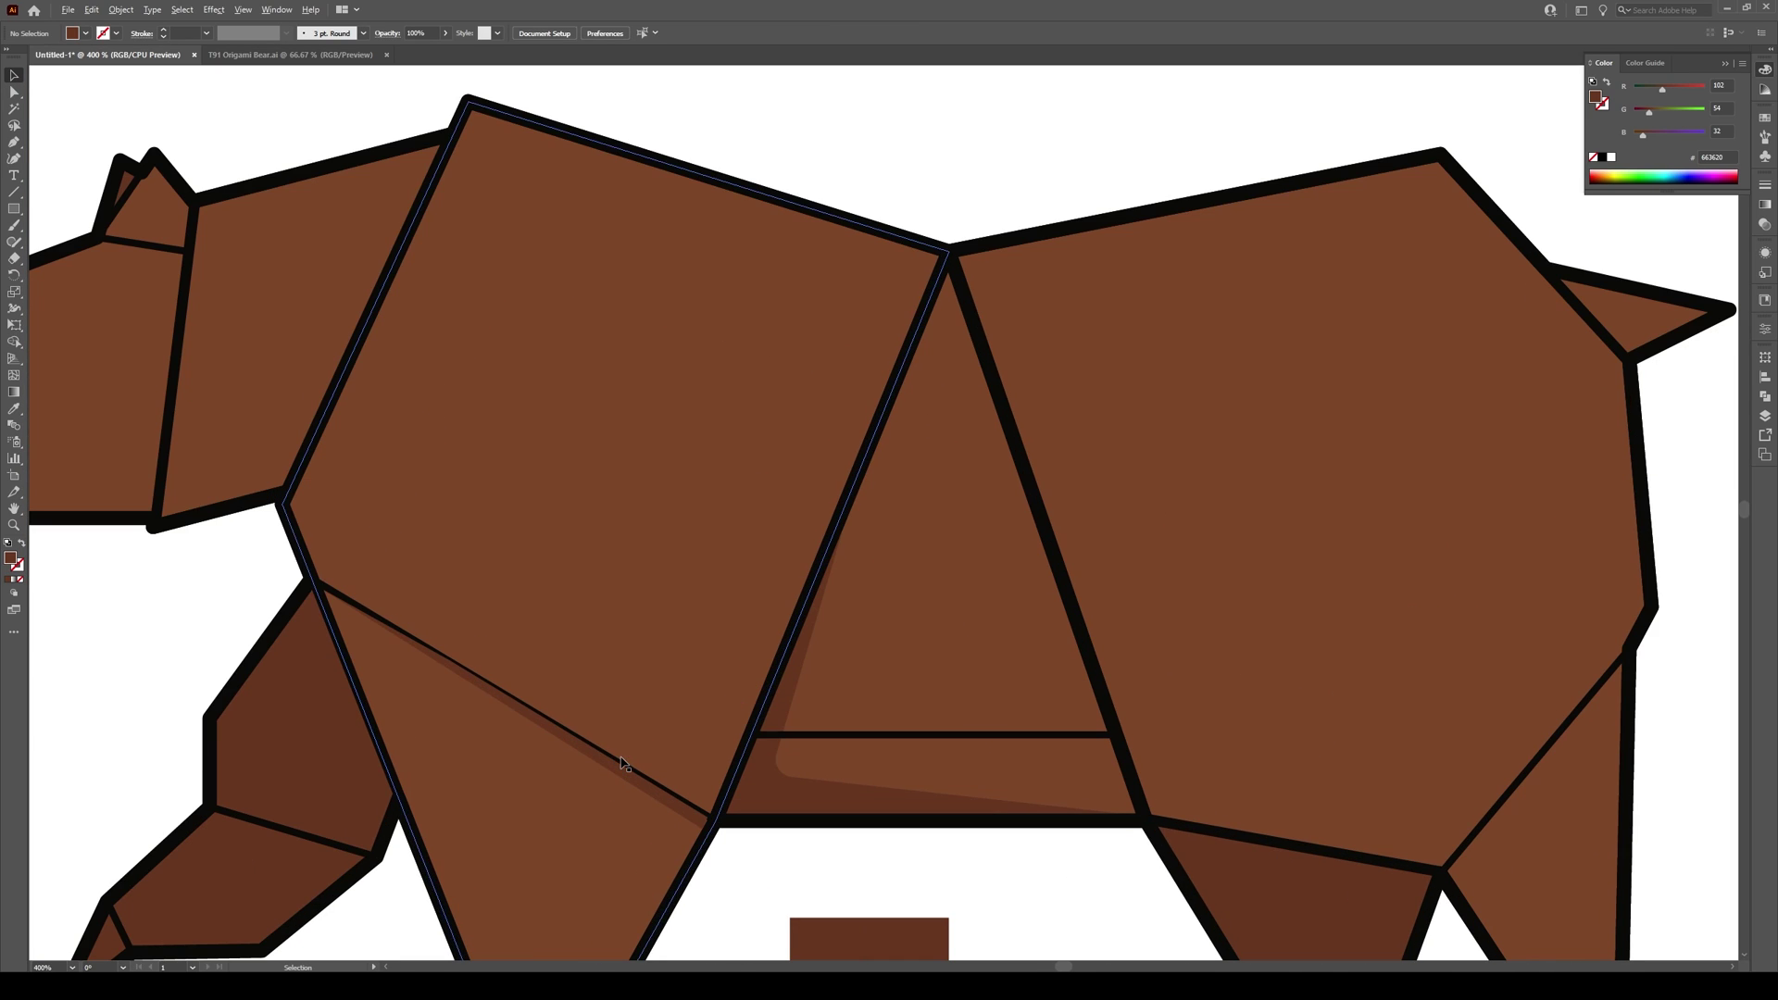
scroll(338, 646, up, 3)
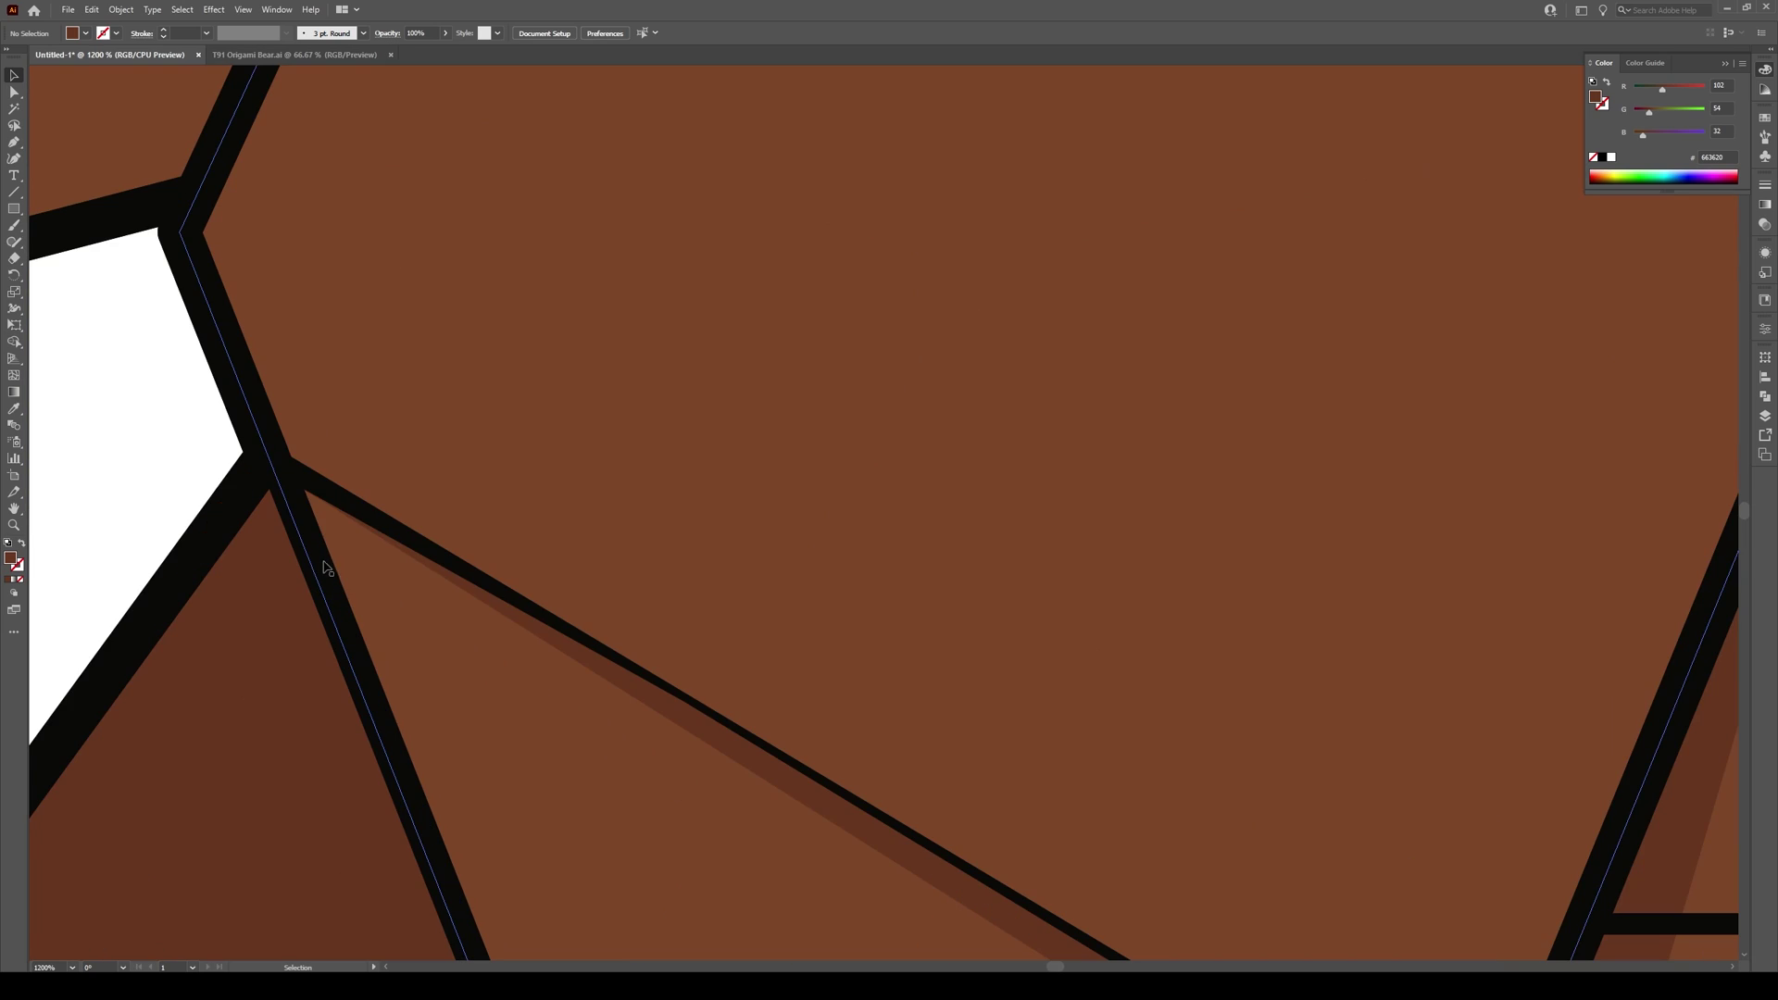
click(322, 488)
right_click(324, 491)
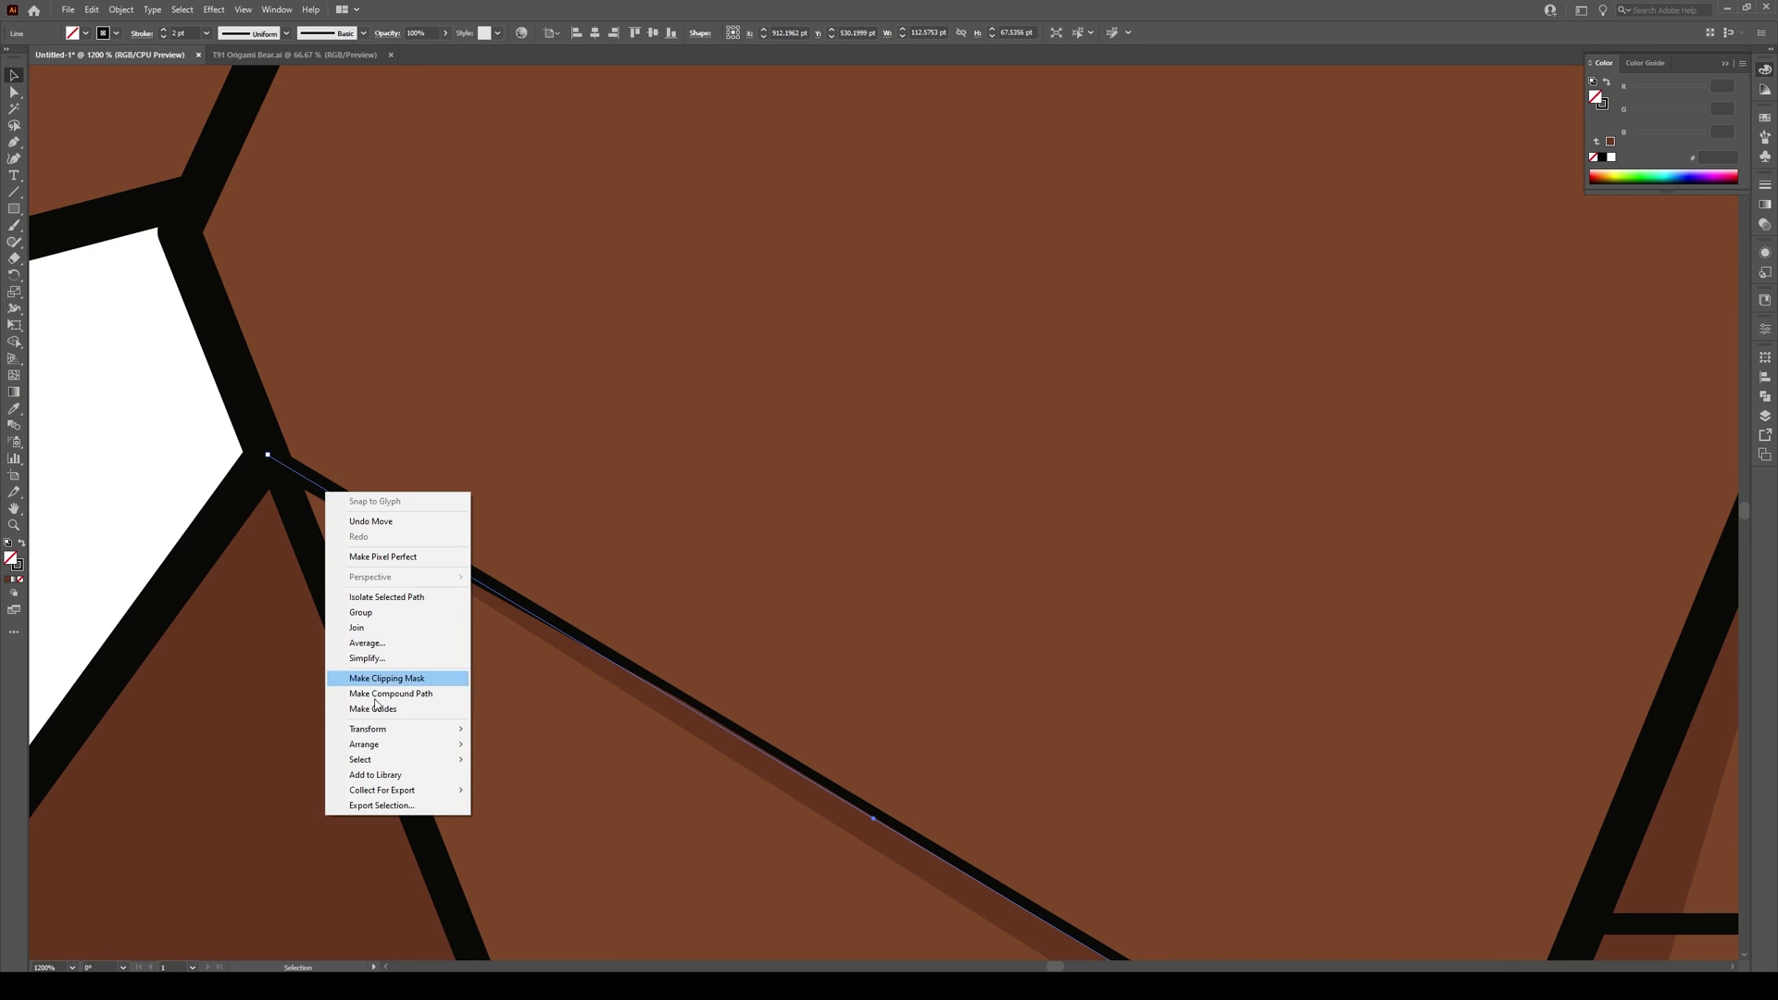
mouse_move(389, 744)
click(509, 743)
click(320, 556)
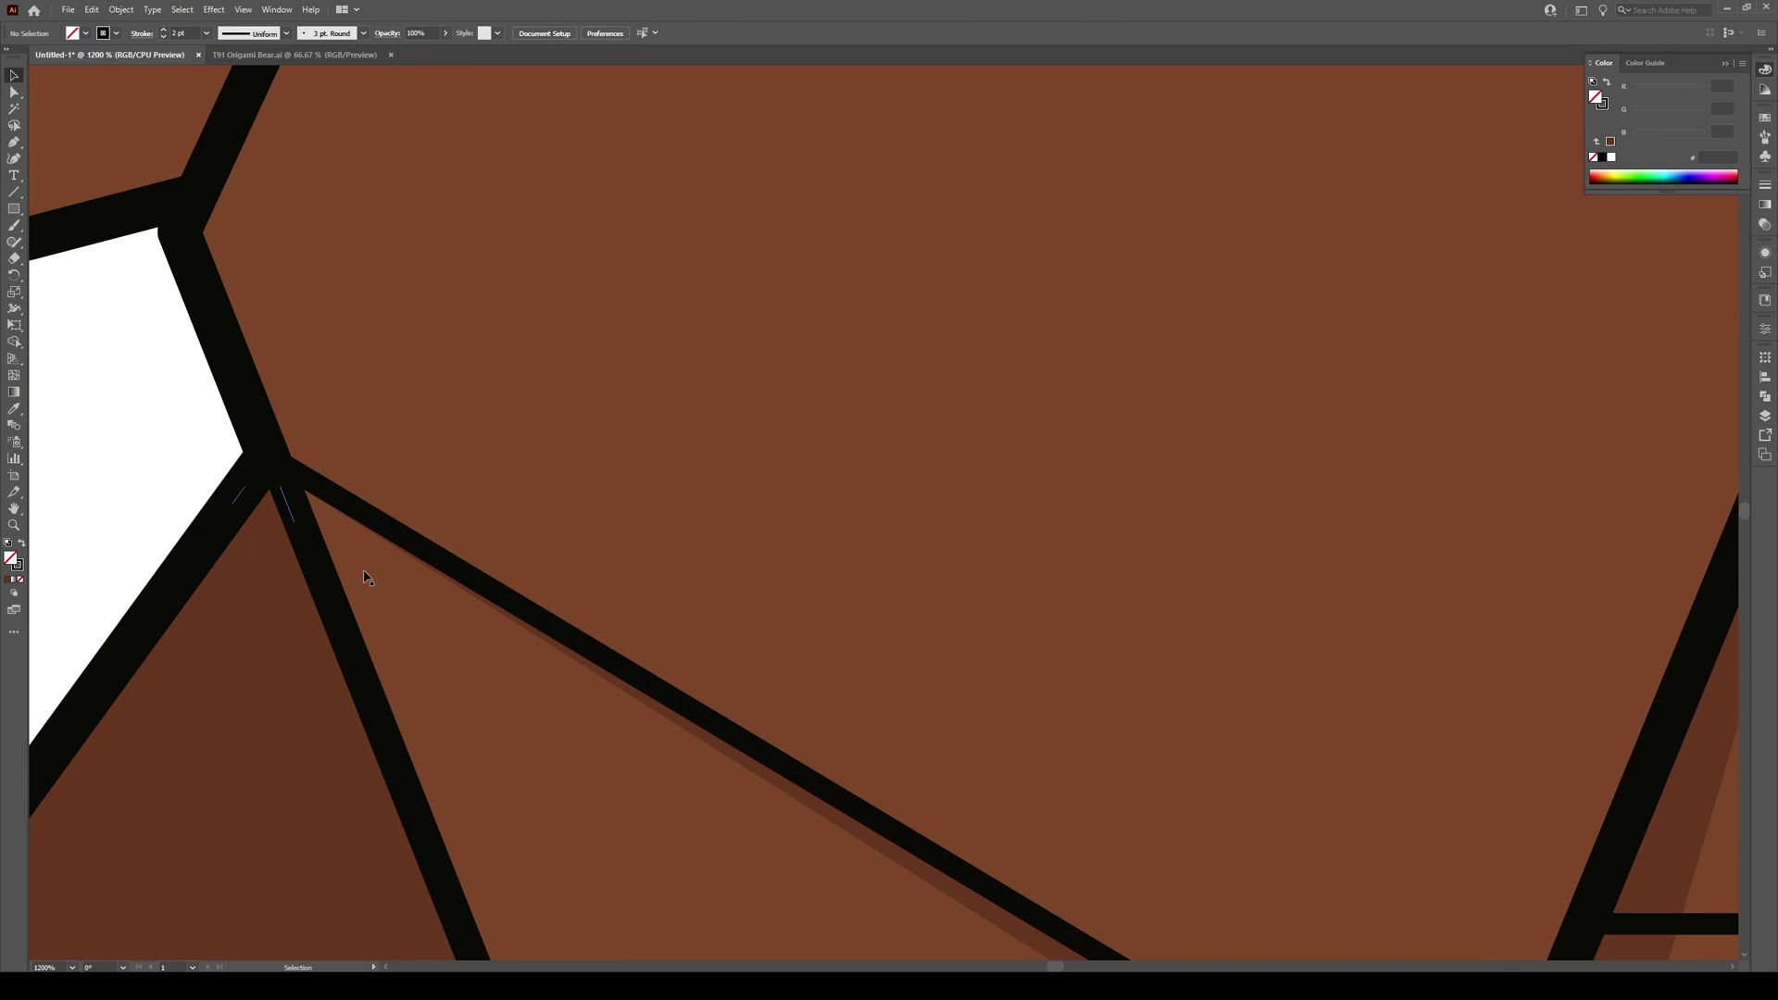
Widen the belly end of the shoulder fold's shadow so it reaches further down the front leg's outline
scroll(556, 648, down, 4)
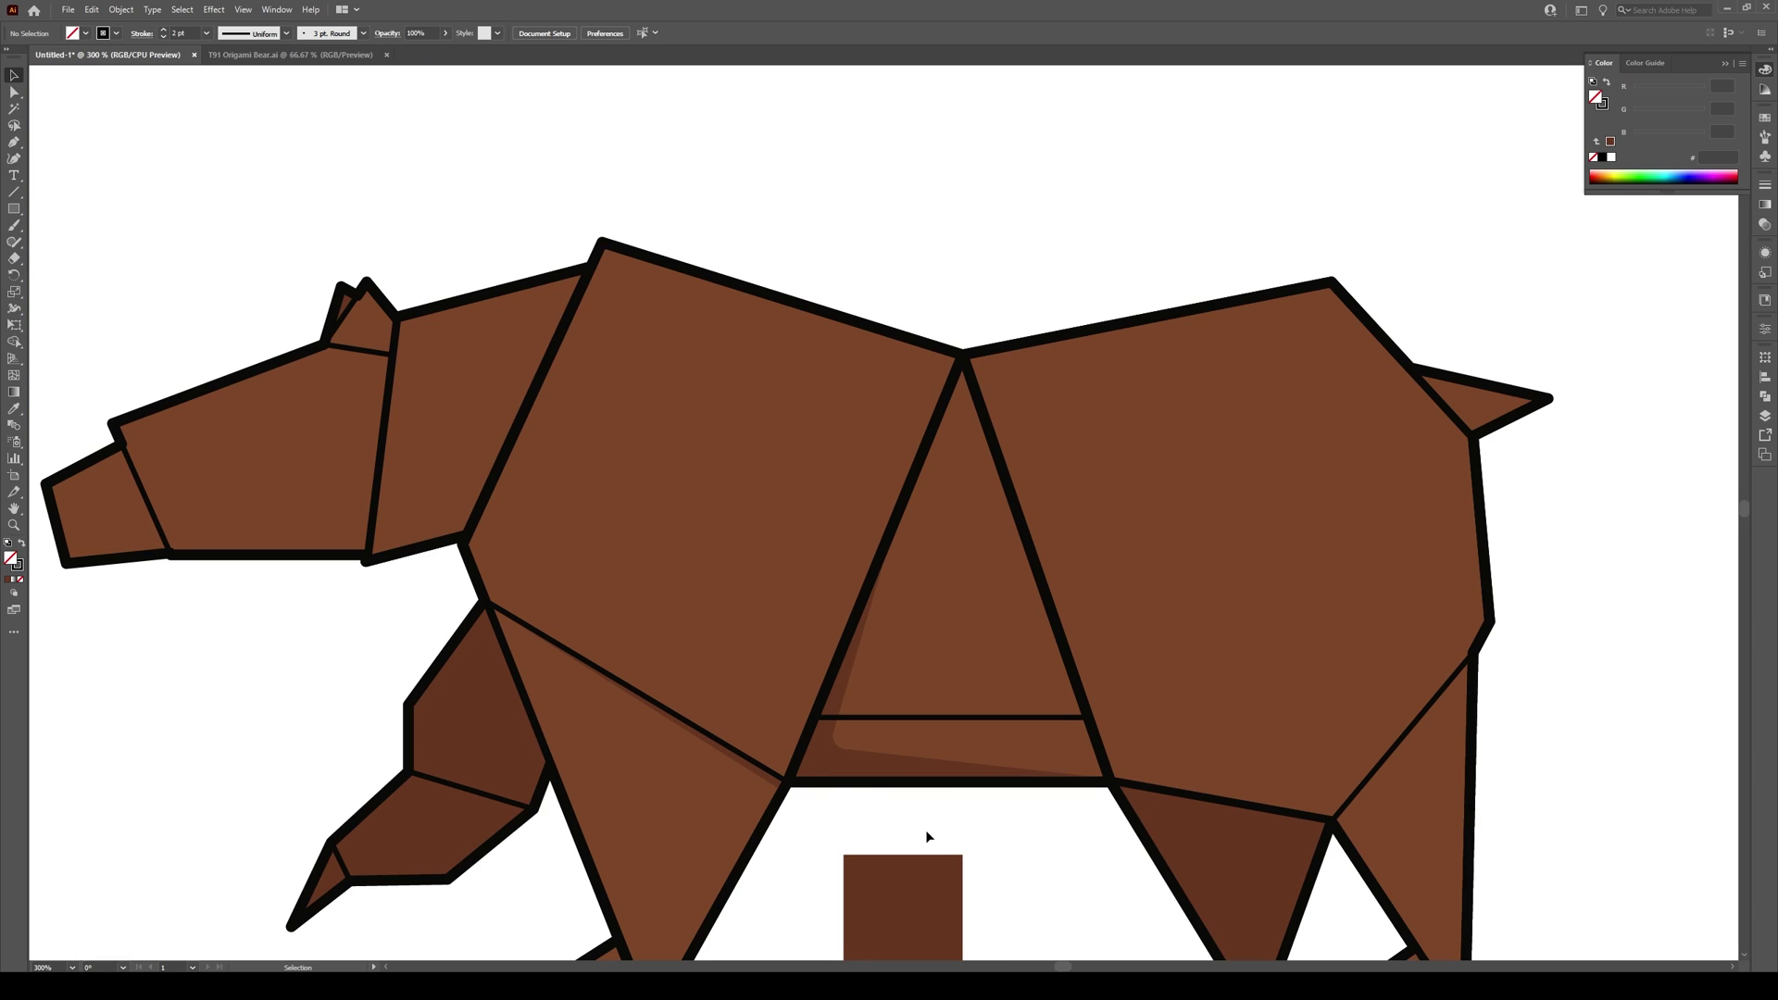
scroll(414, 570, down, 2)
key(a)
scroll(591, 679, up, 6)
click(635, 684)
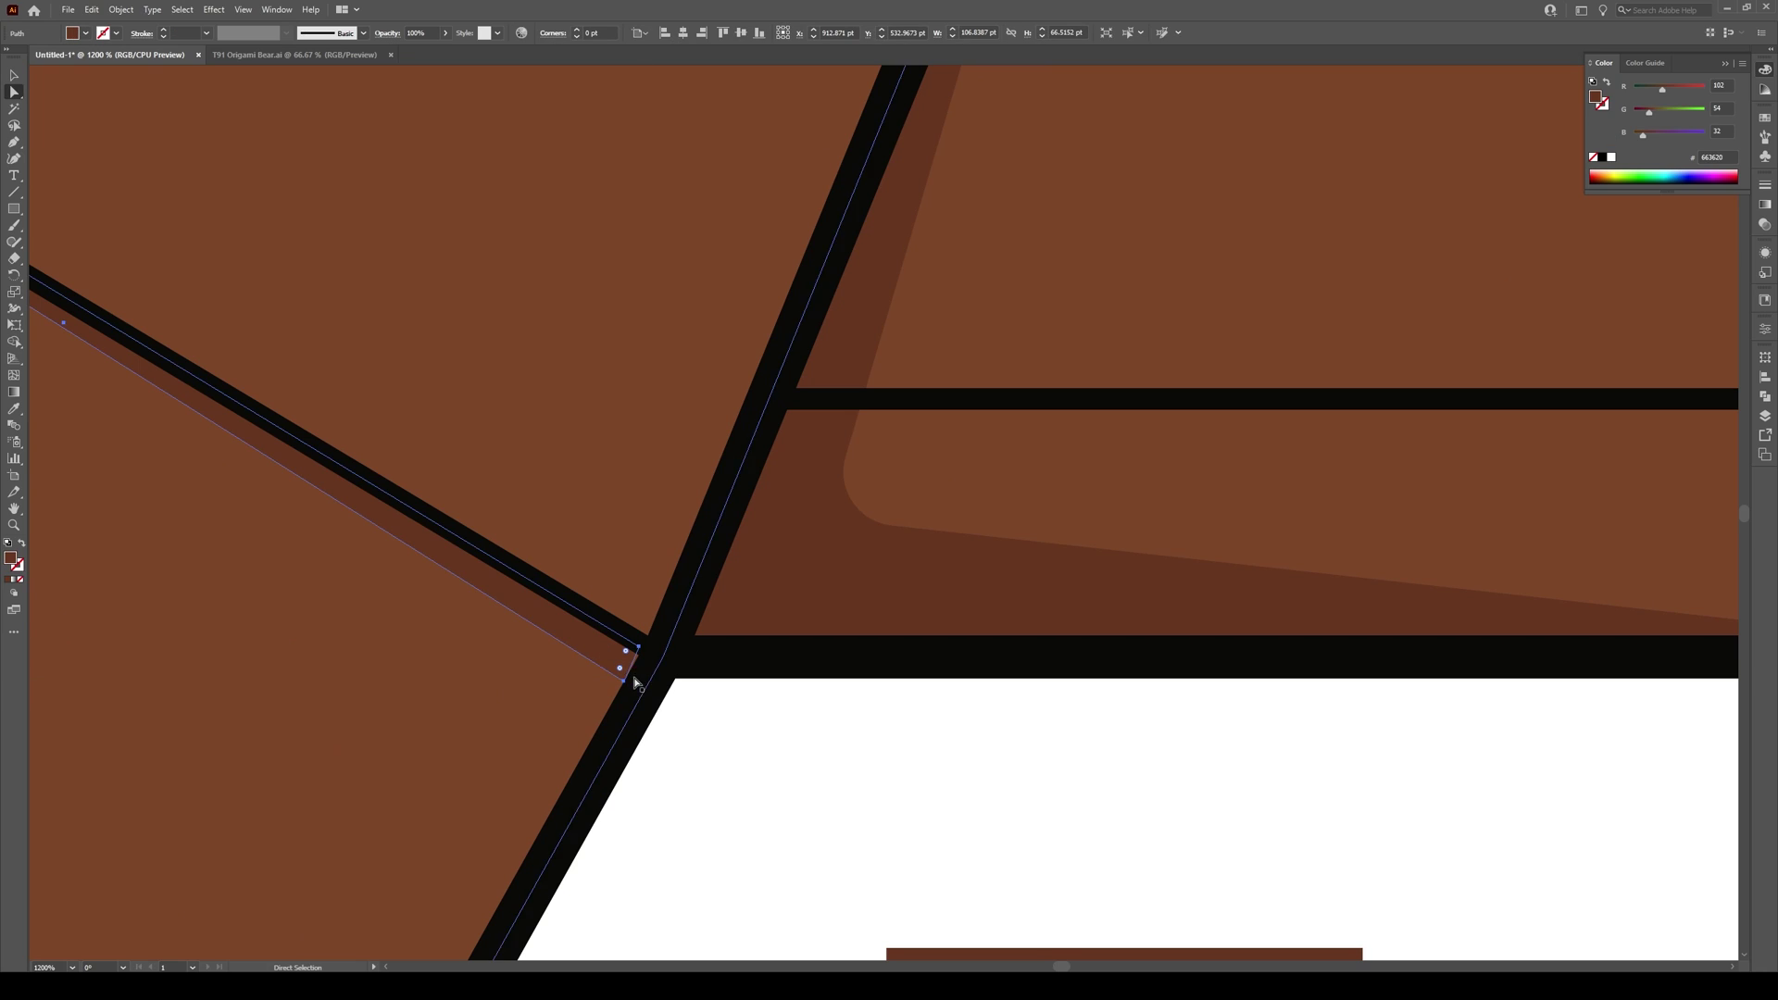
drag(624, 684, 606, 711)
drag(639, 650, 635, 649)
key(v)
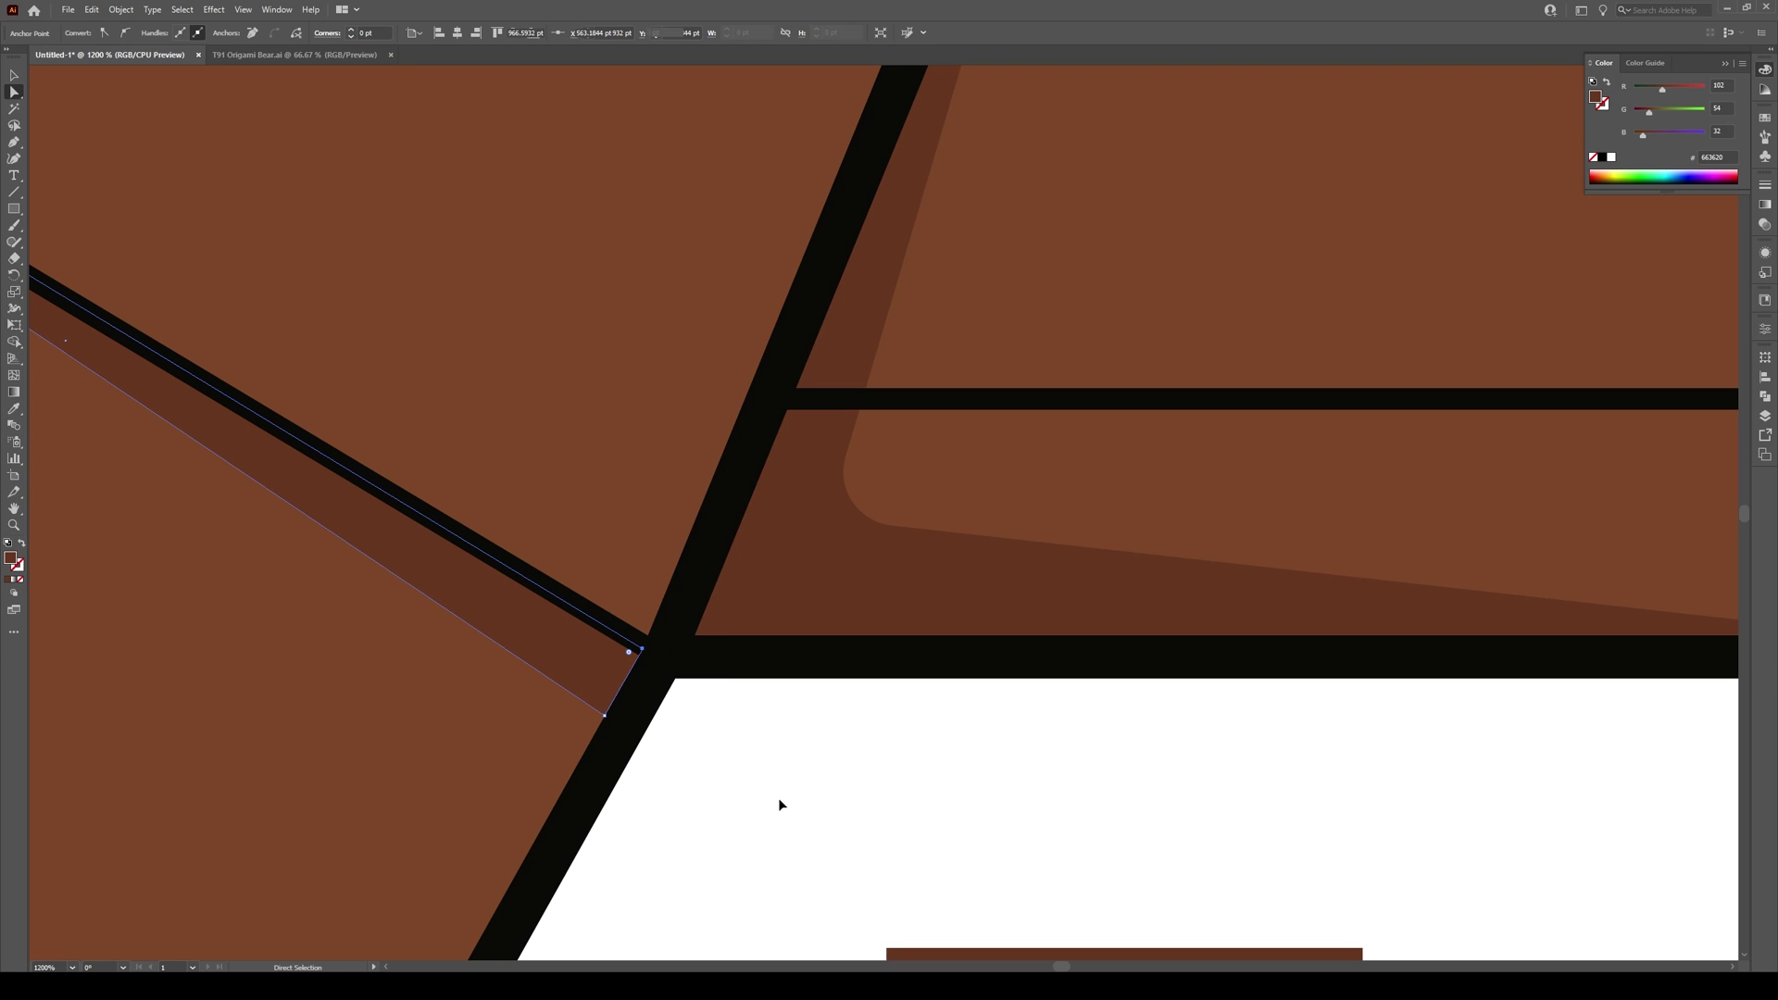
click(794, 798)
Draw a small dark brown rectangle on the near hind leg just below the diagonal thigh fold
scroll(794, 798, down, 1)
scroll(794, 797, down, 5)
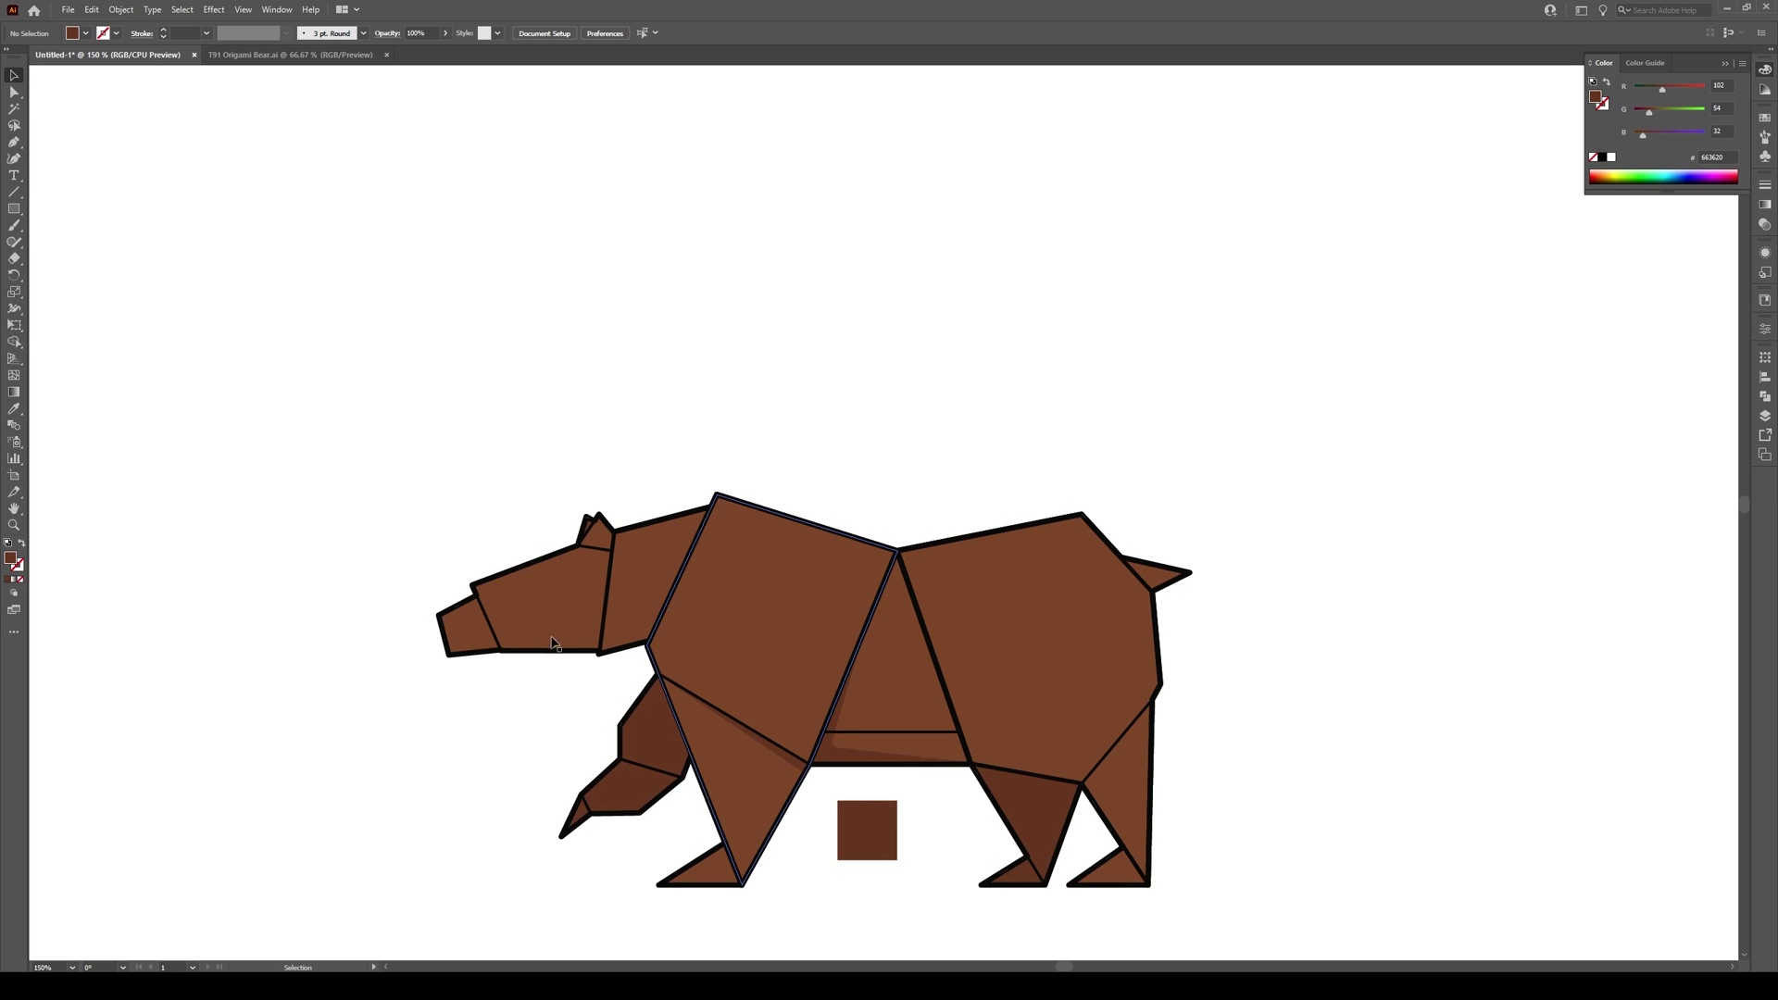
scroll(567, 646, down, 1)
scroll(917, 676, up, 5)
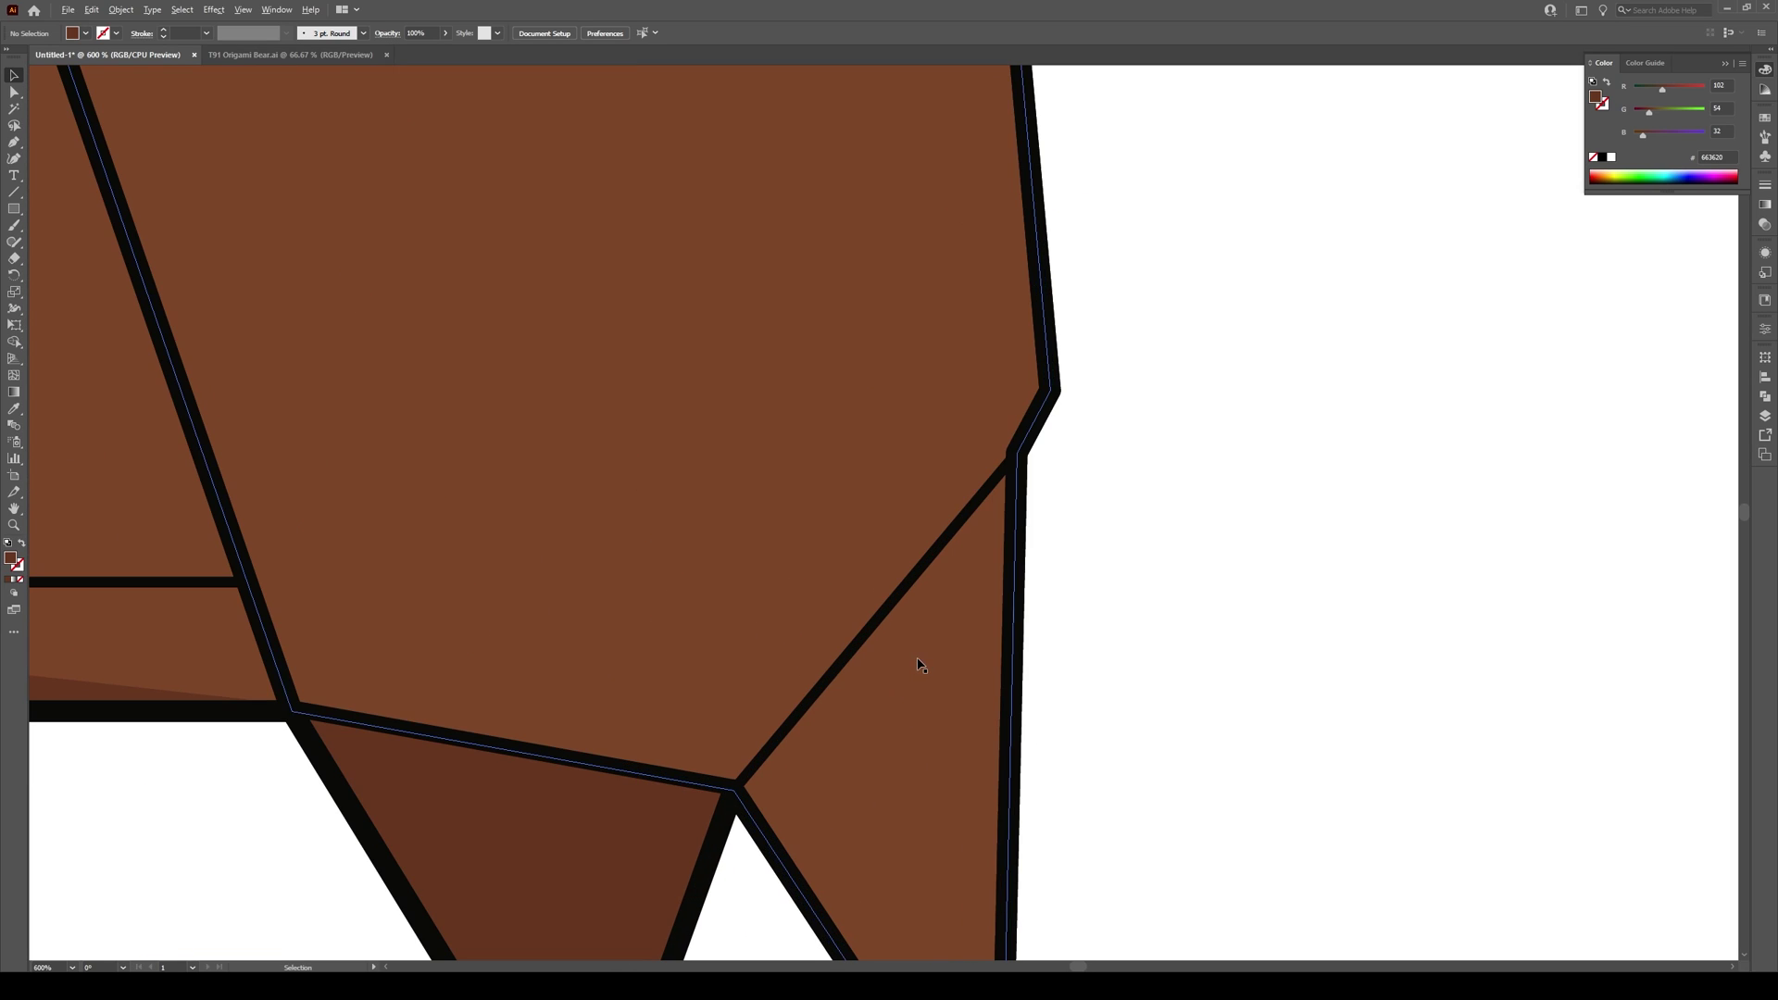
key(m)
drag(825, 725, 852, 752)
scroll(852, 741, up, 1)
Reshape the hind leg rectangle into a wedge shadow under the thigh fold, tapering to a point at the rump
key(a)
click(839, 725)
drag(840, 725, 1040, 414)
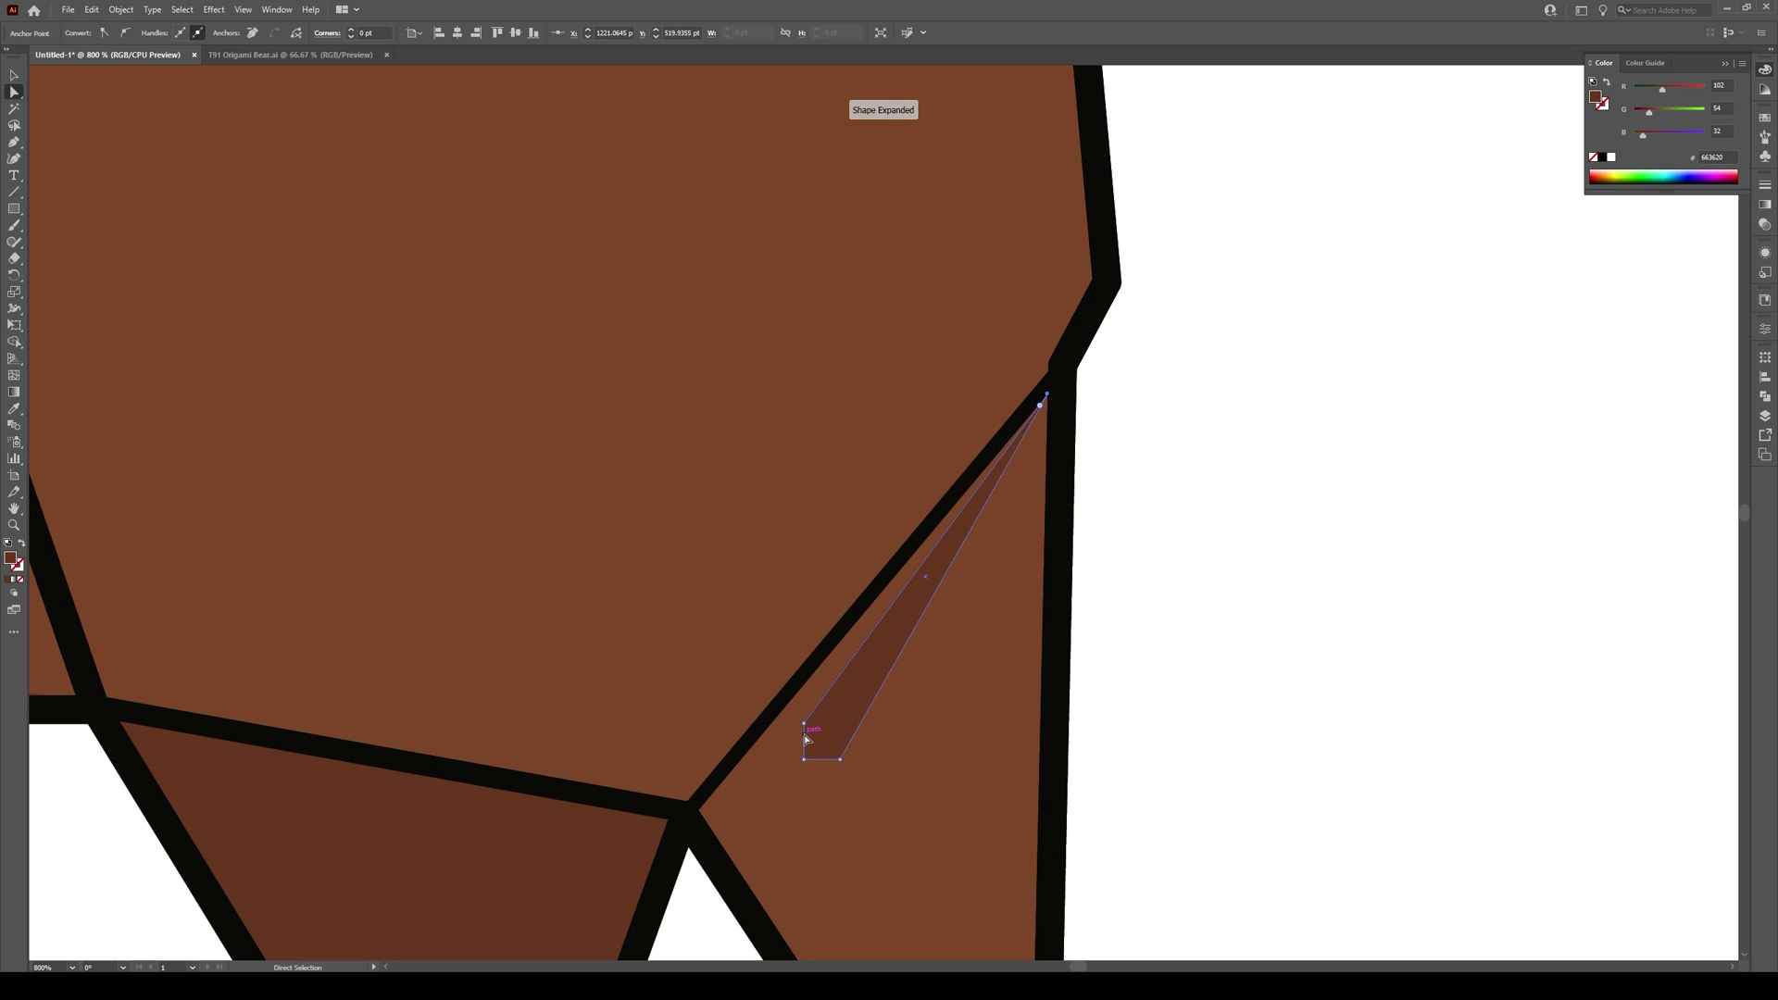
drag(805, 726, 698, 813)
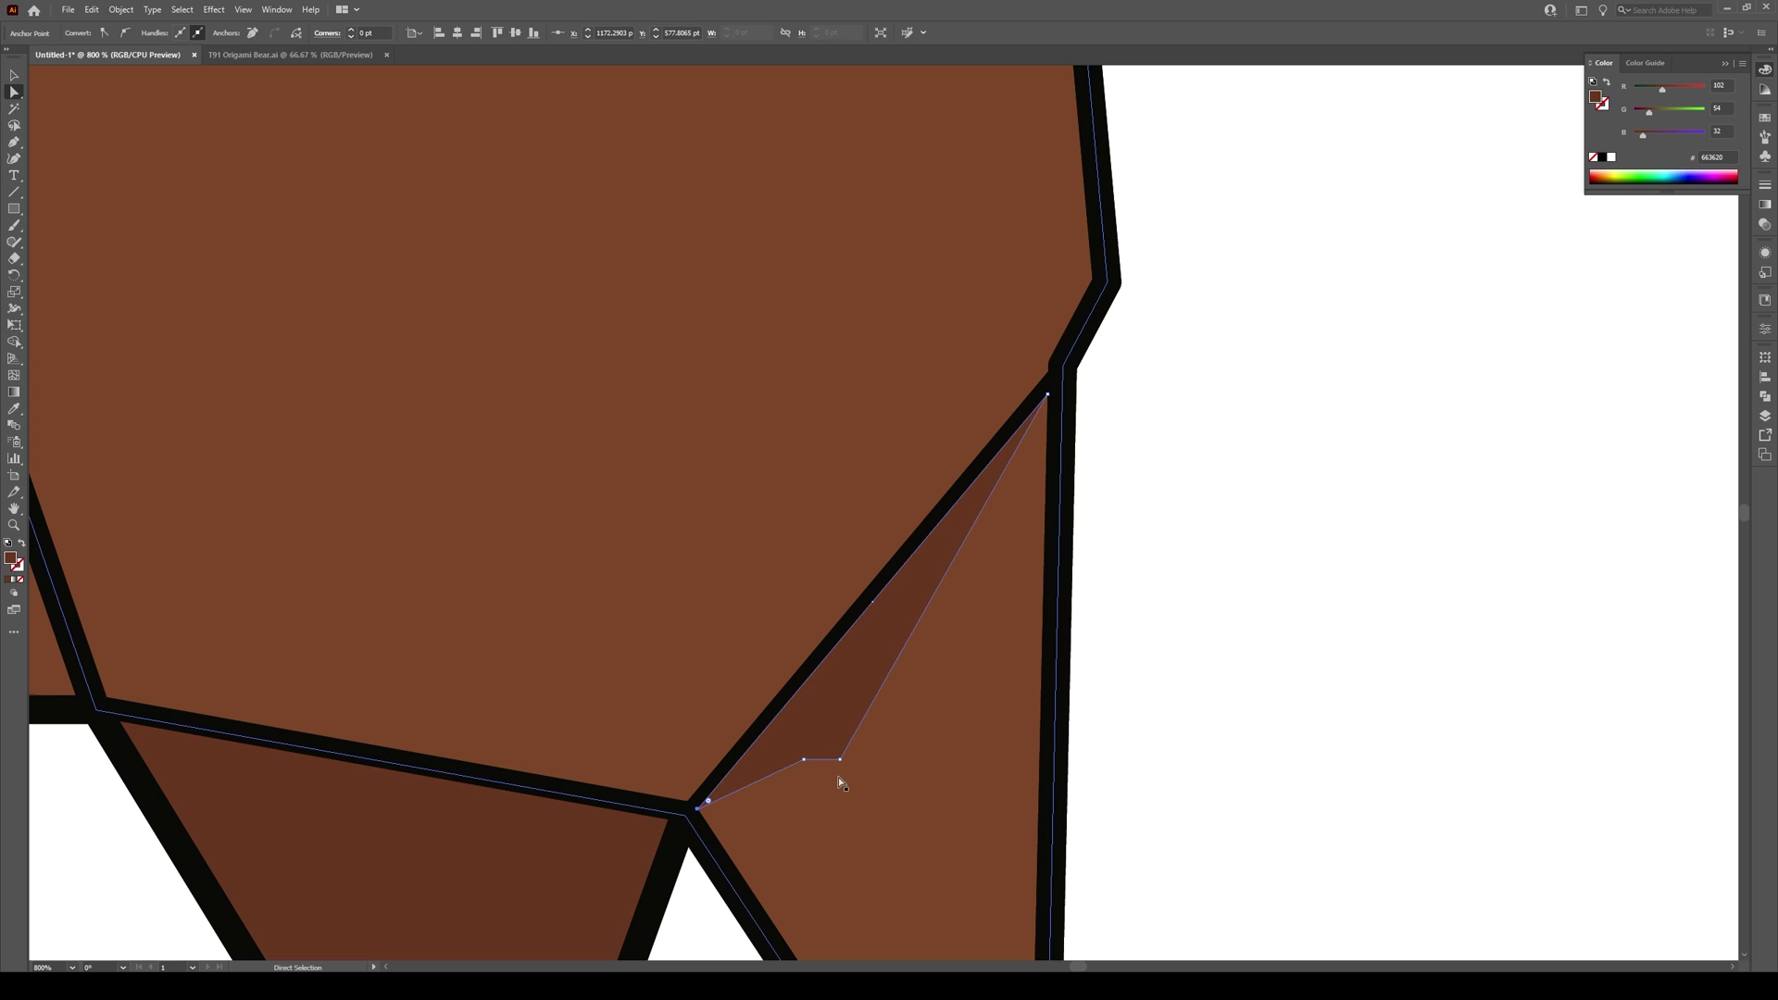
drag(805, 761, 722, 845)
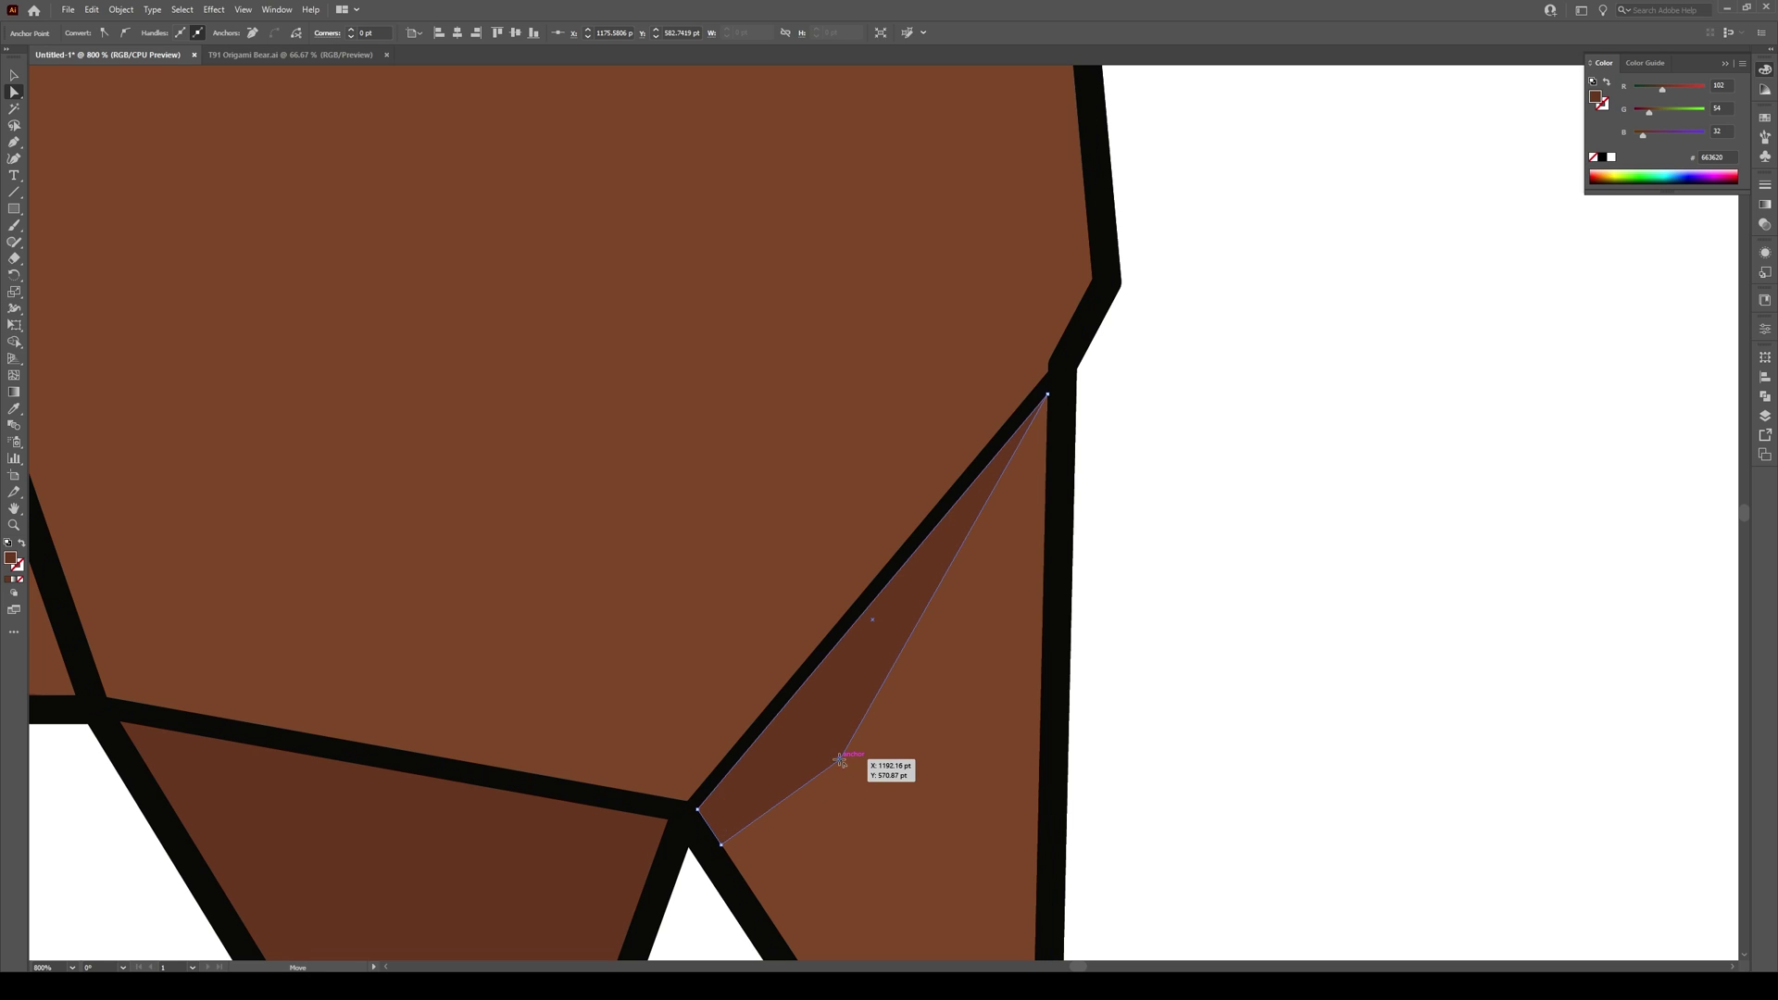
drag(840, 761, 1047, 394)
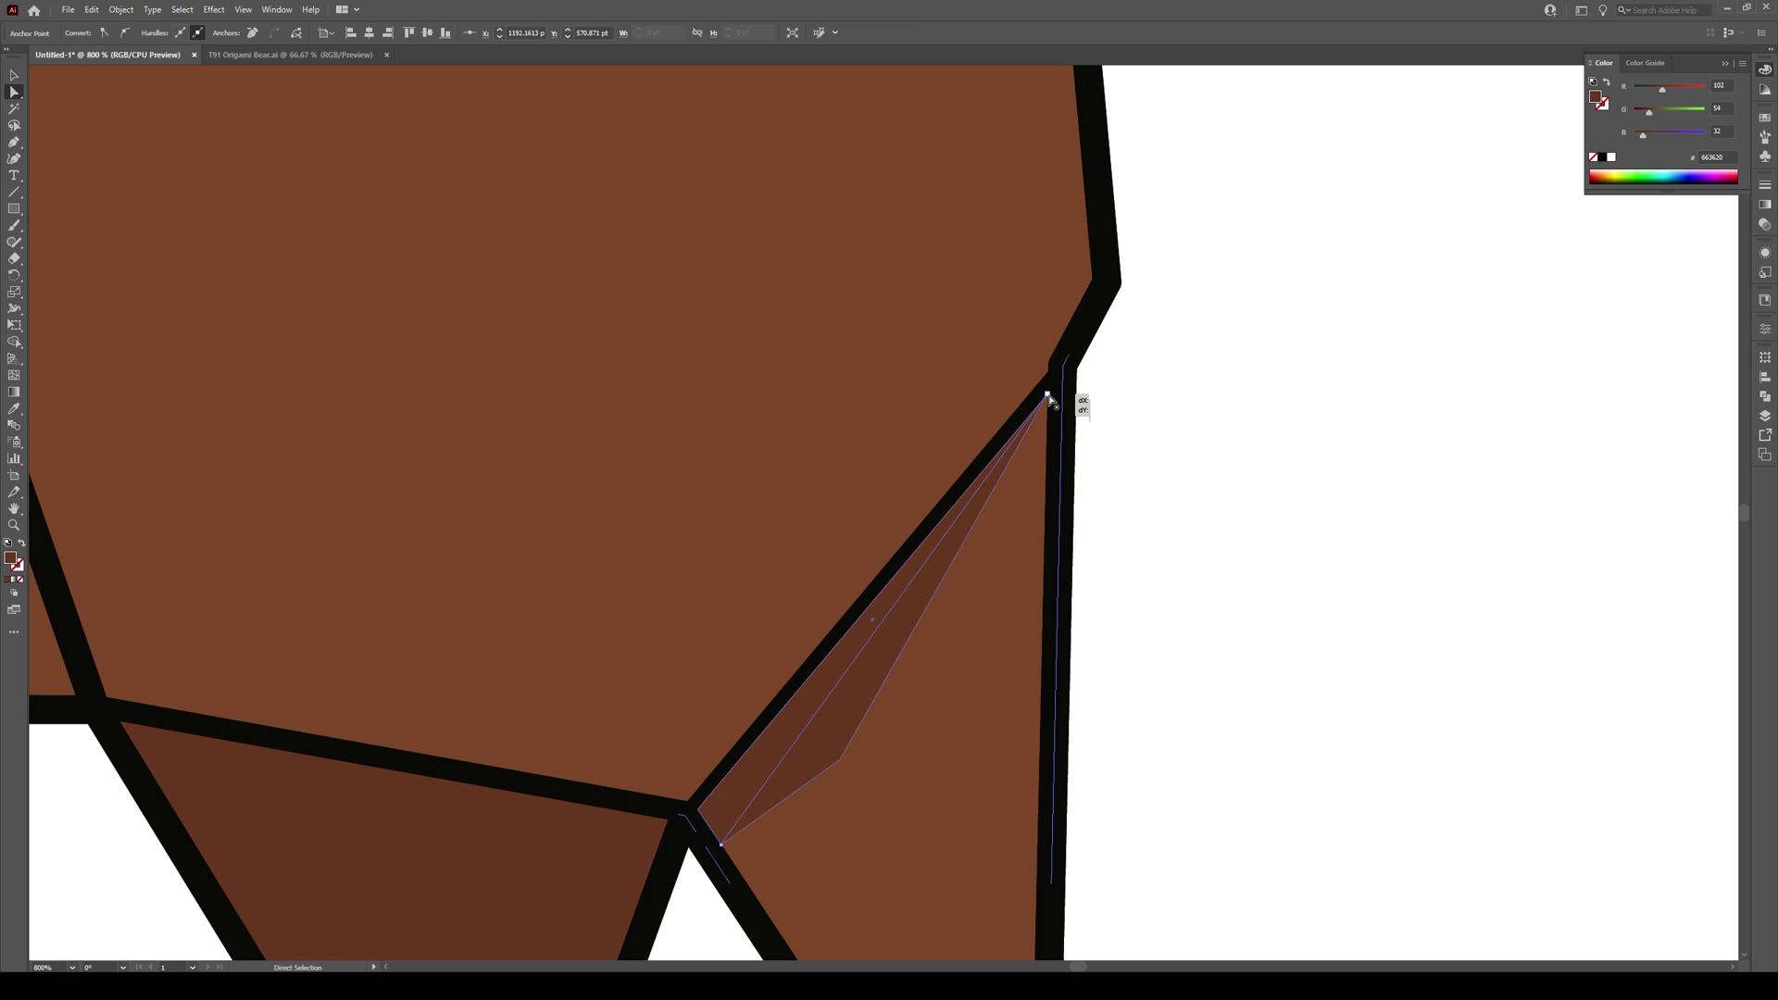
key(v)
click(1248, 592)
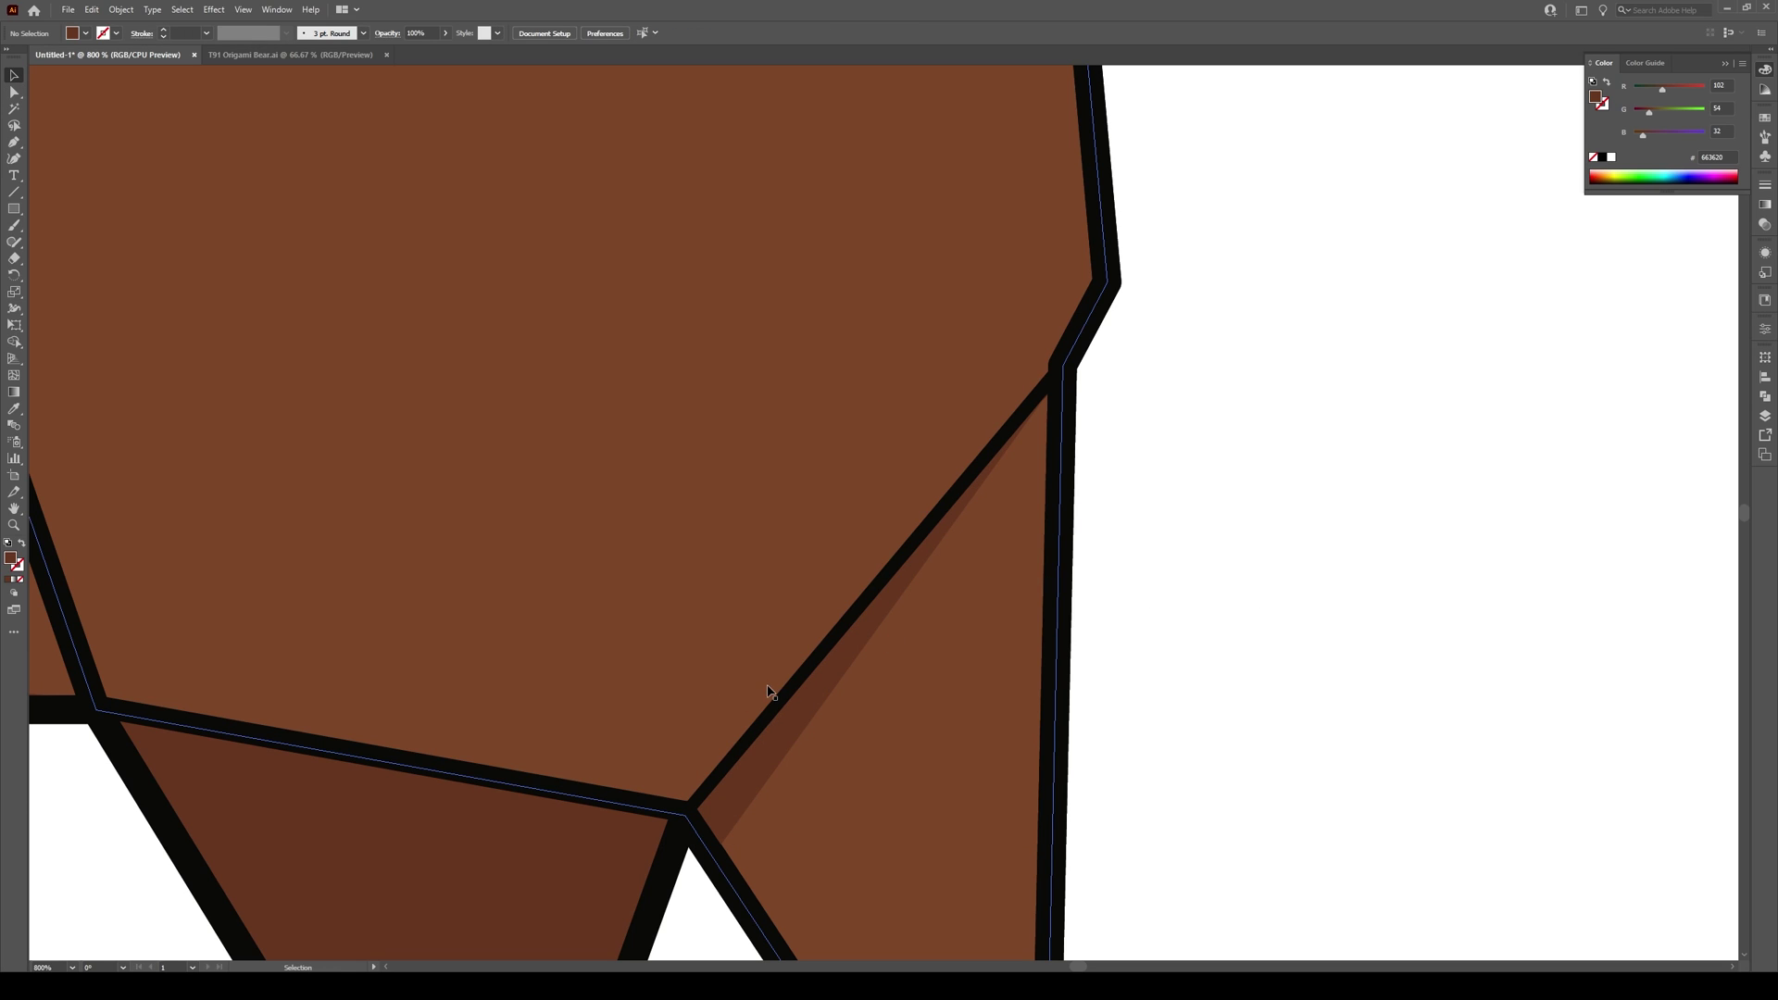
Bring the diagonal thigh fold line on the near hind leg to the front, above its wedge shadow
right_click(751, 735)
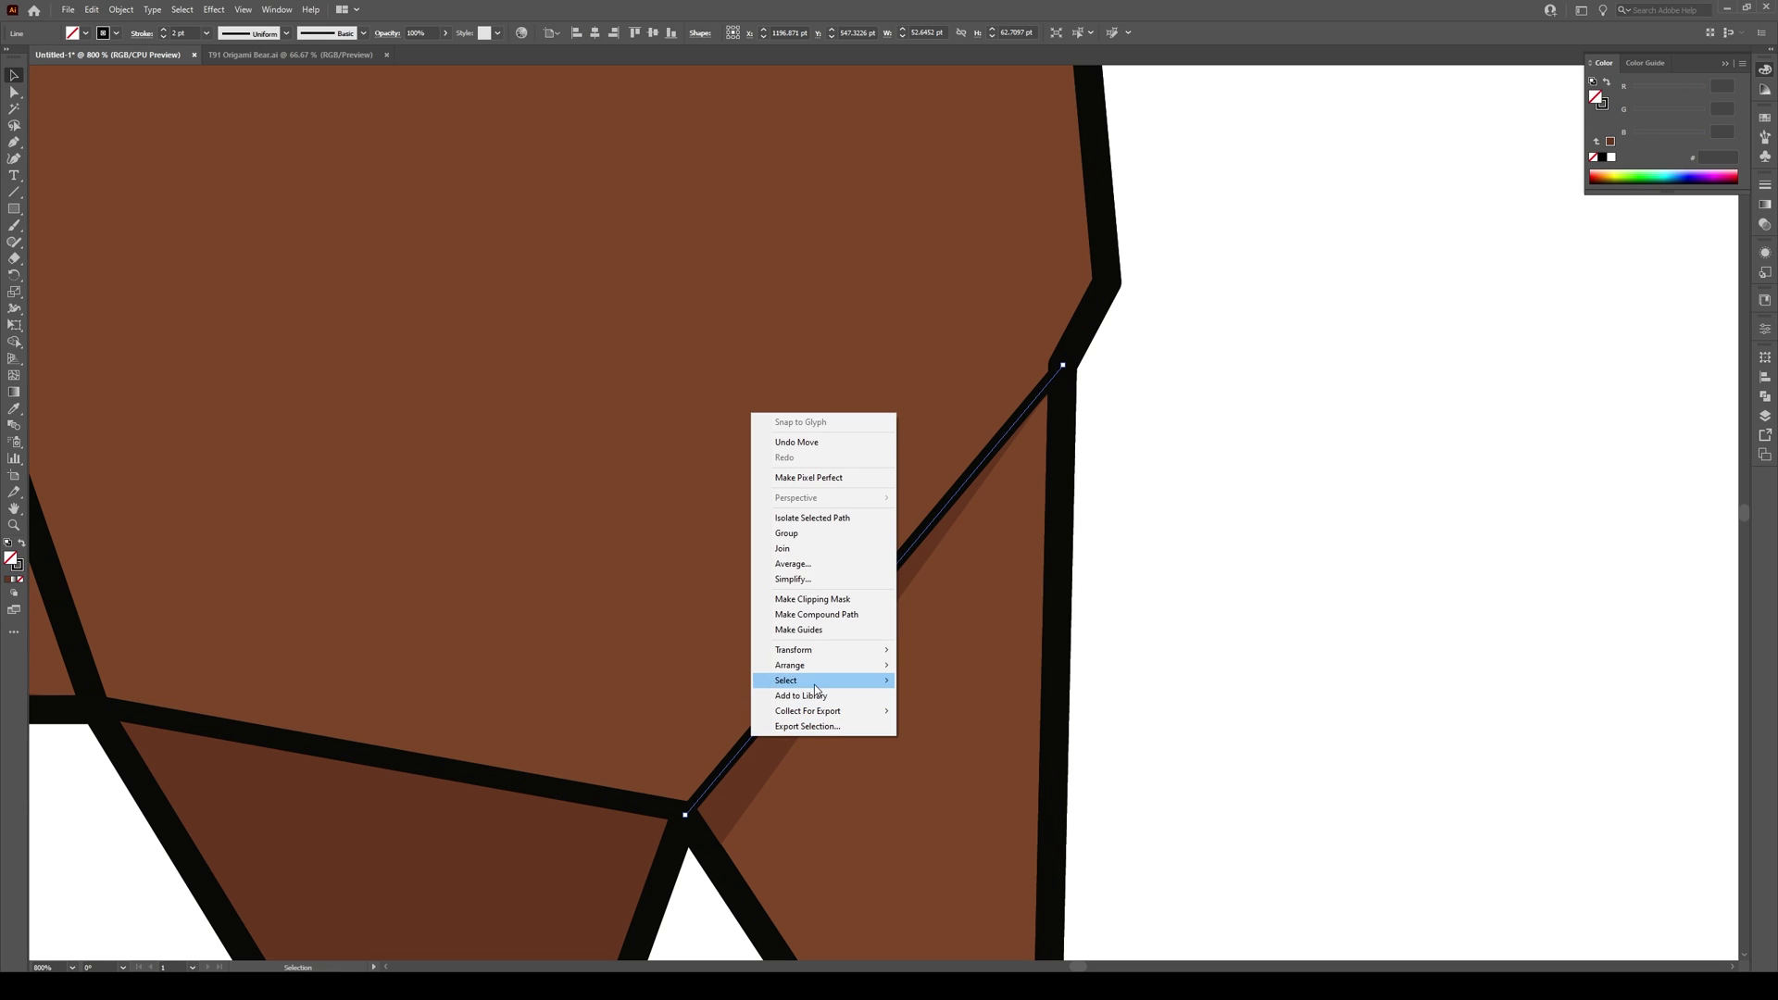
click(941, 665)
click(1214, 617)
scroll(1337, 584, down, 3)
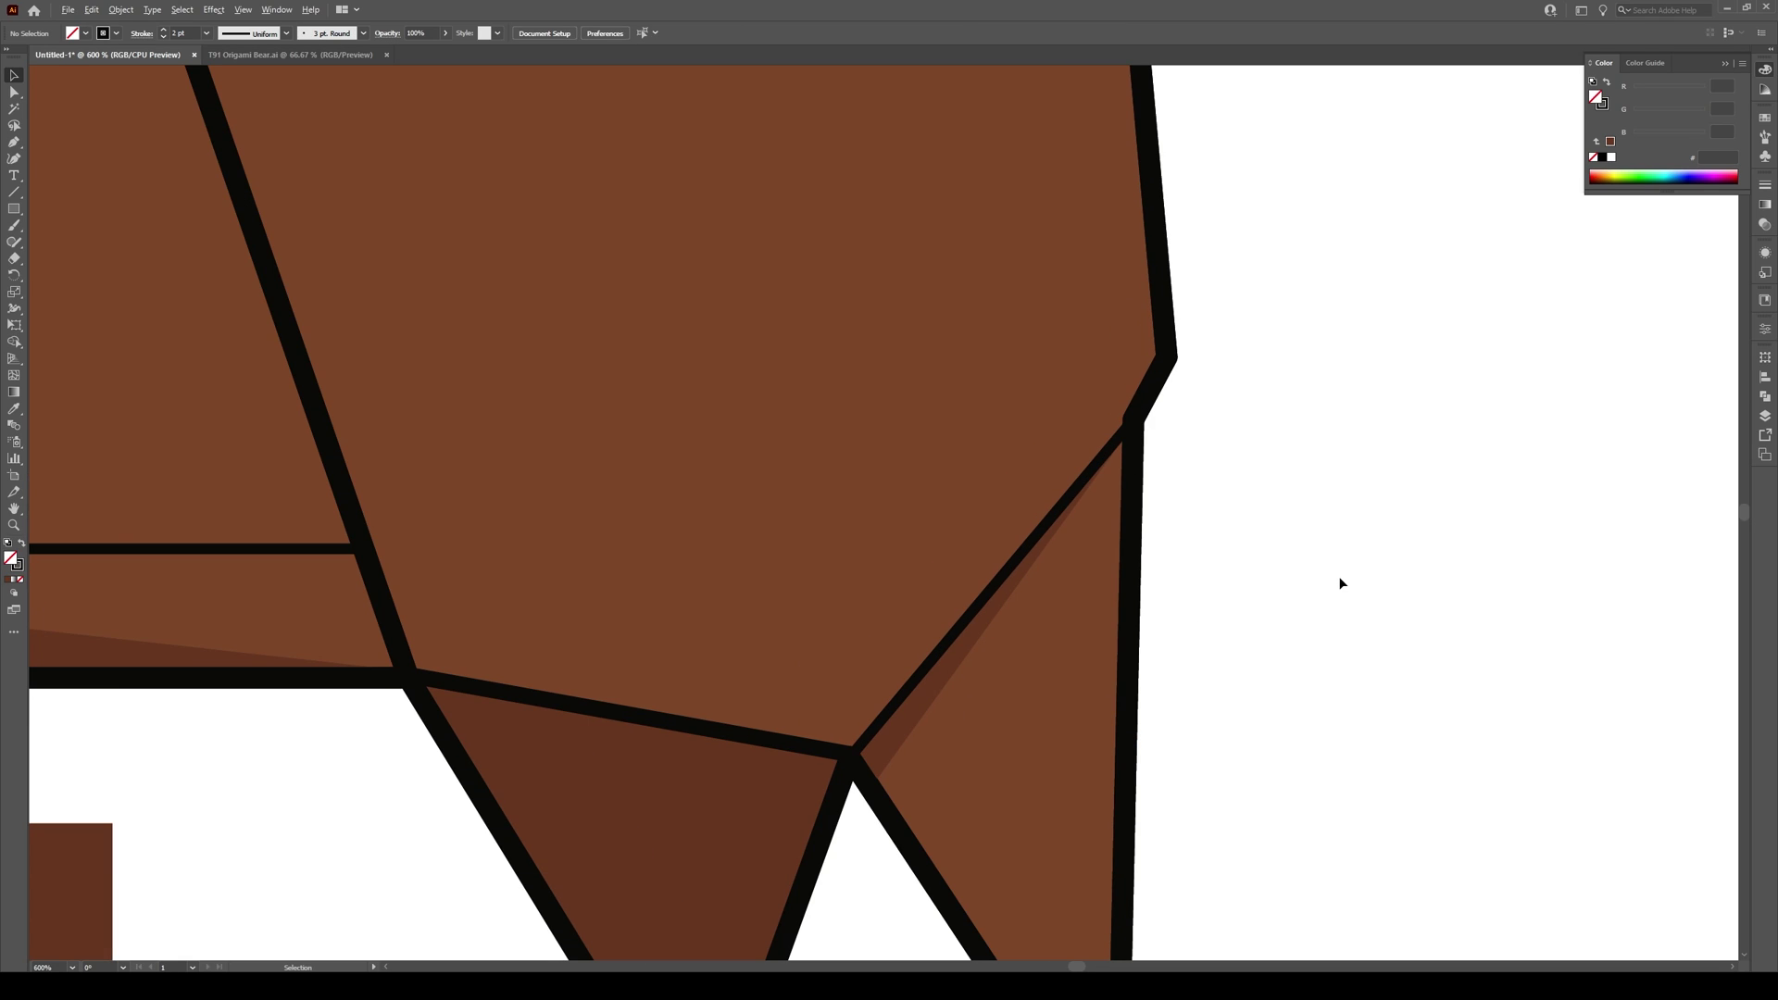
scroll(1347, 569, down, 1)
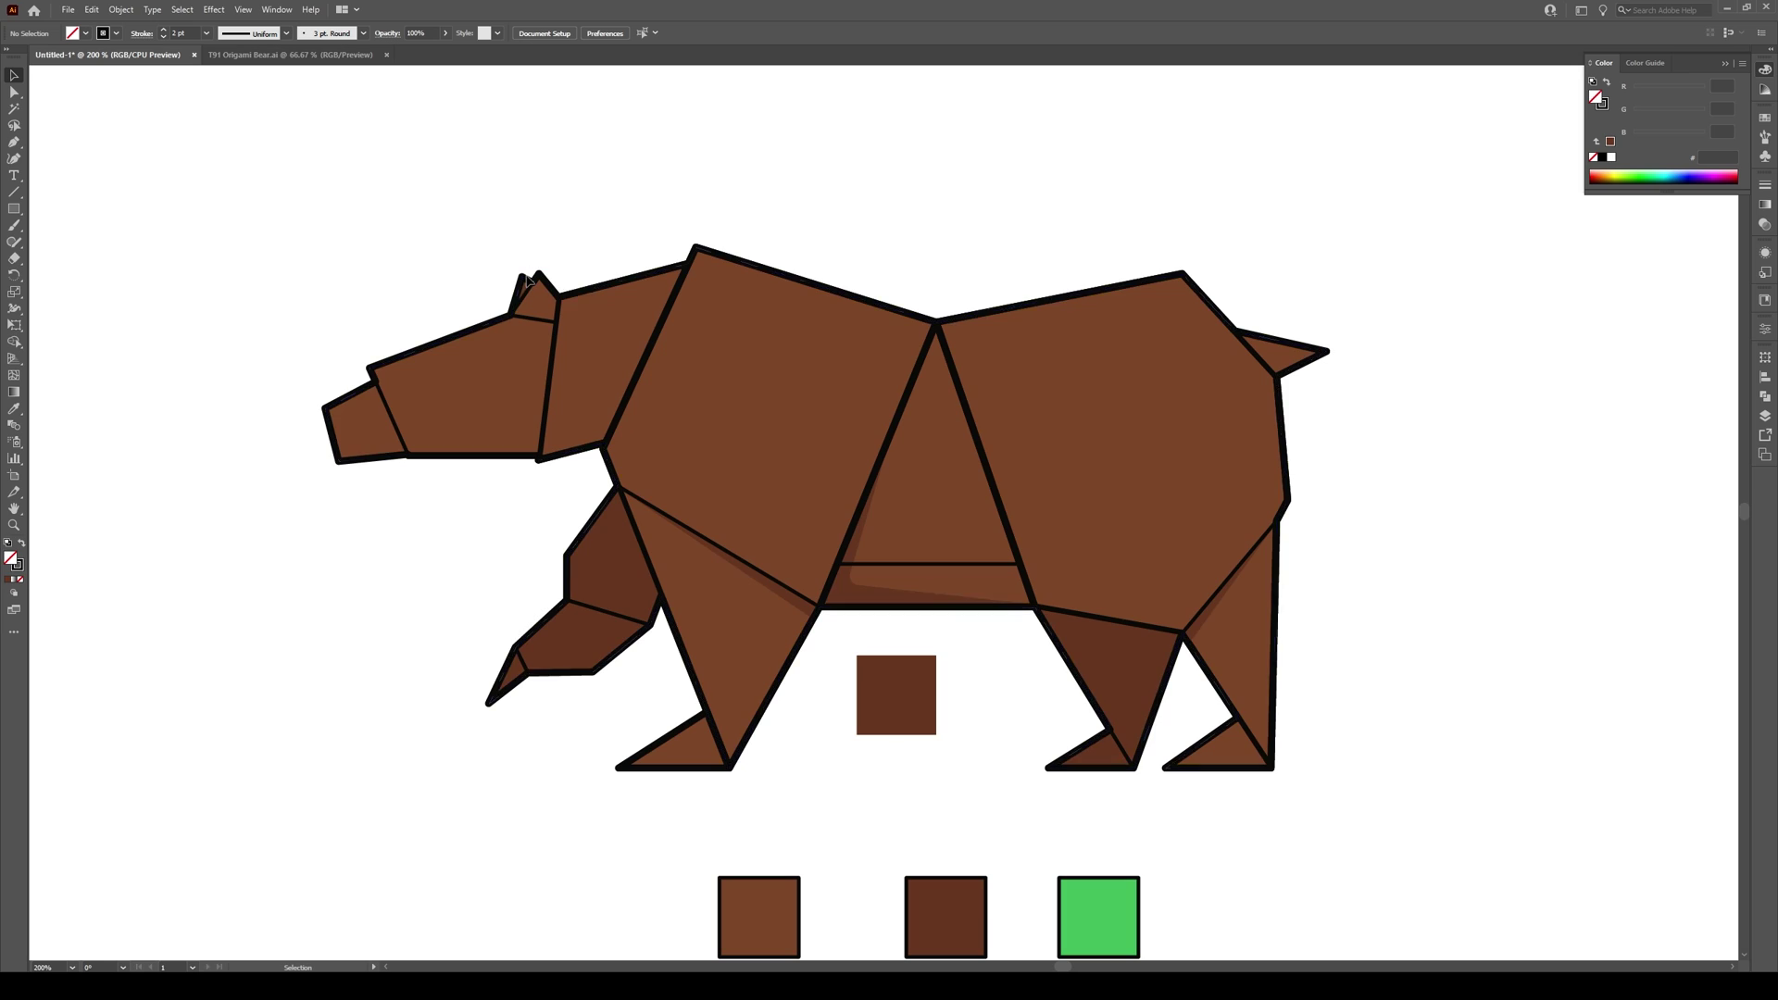
Set the outline of the far hind leg's foot triangle to 4 pt and collapse the color sliders
scroll(526, 279, up, 4)
scroll(515, 305, down, 4)
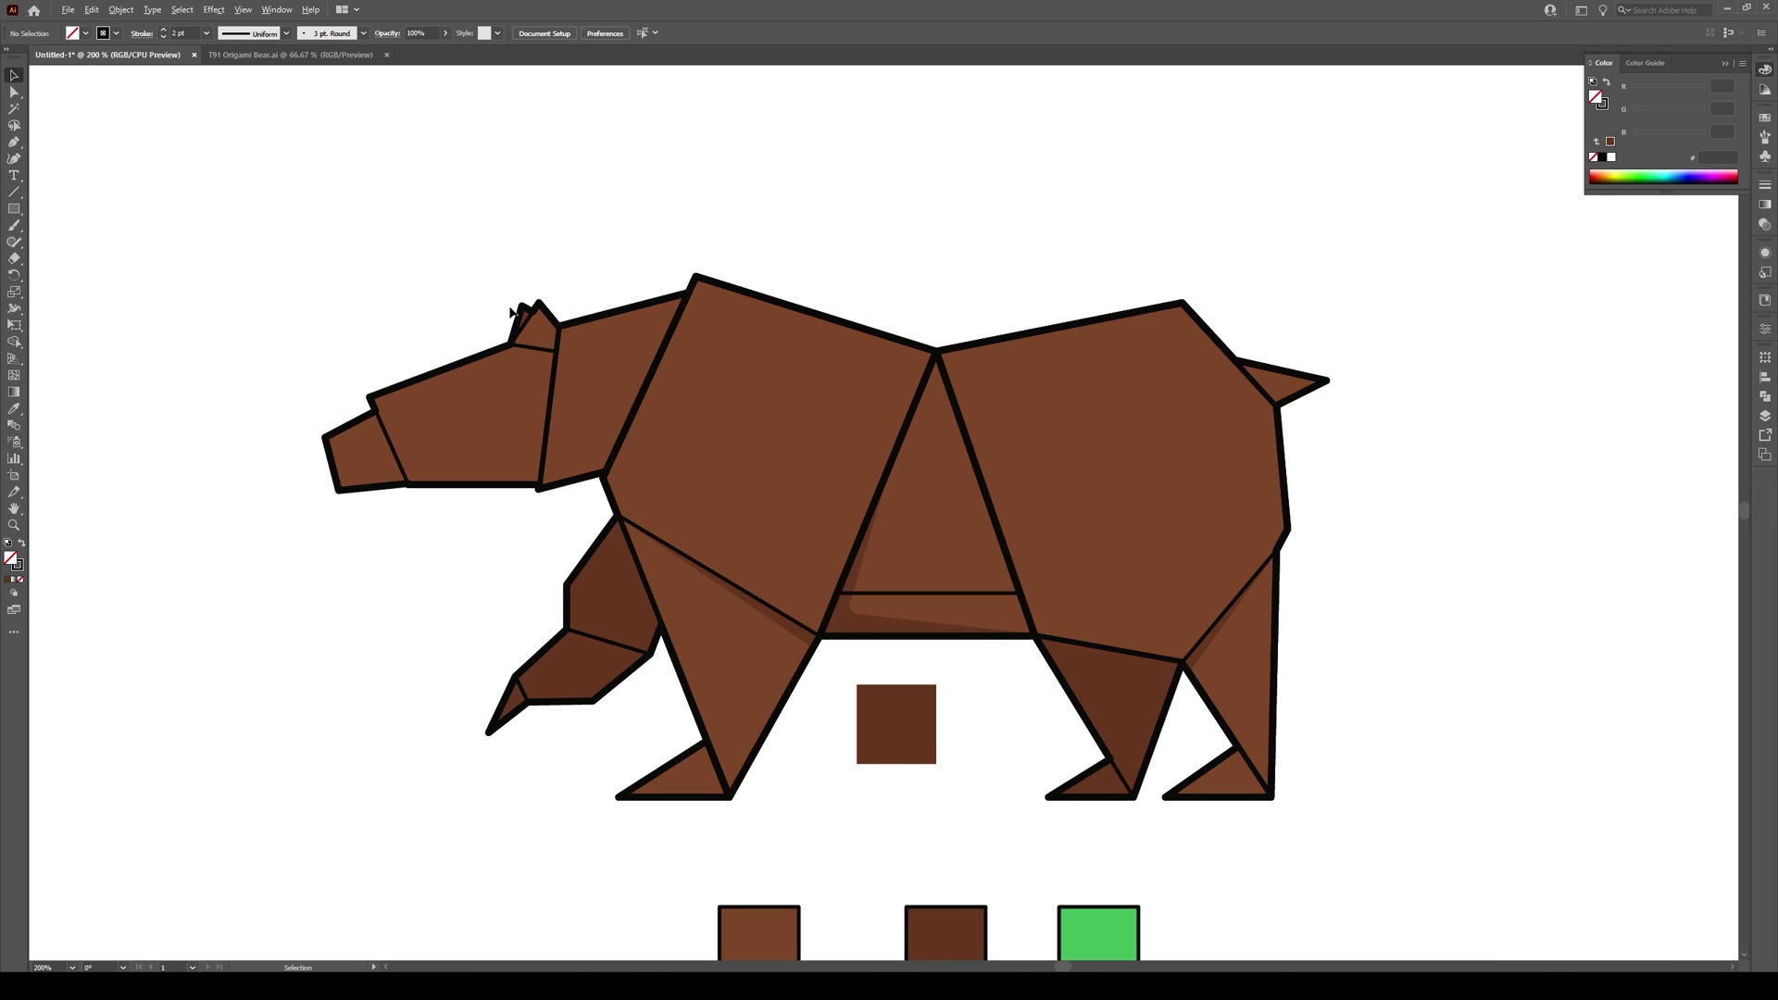
scroll(512, 312, down, 1)
scroll(797, 349, up, 1)
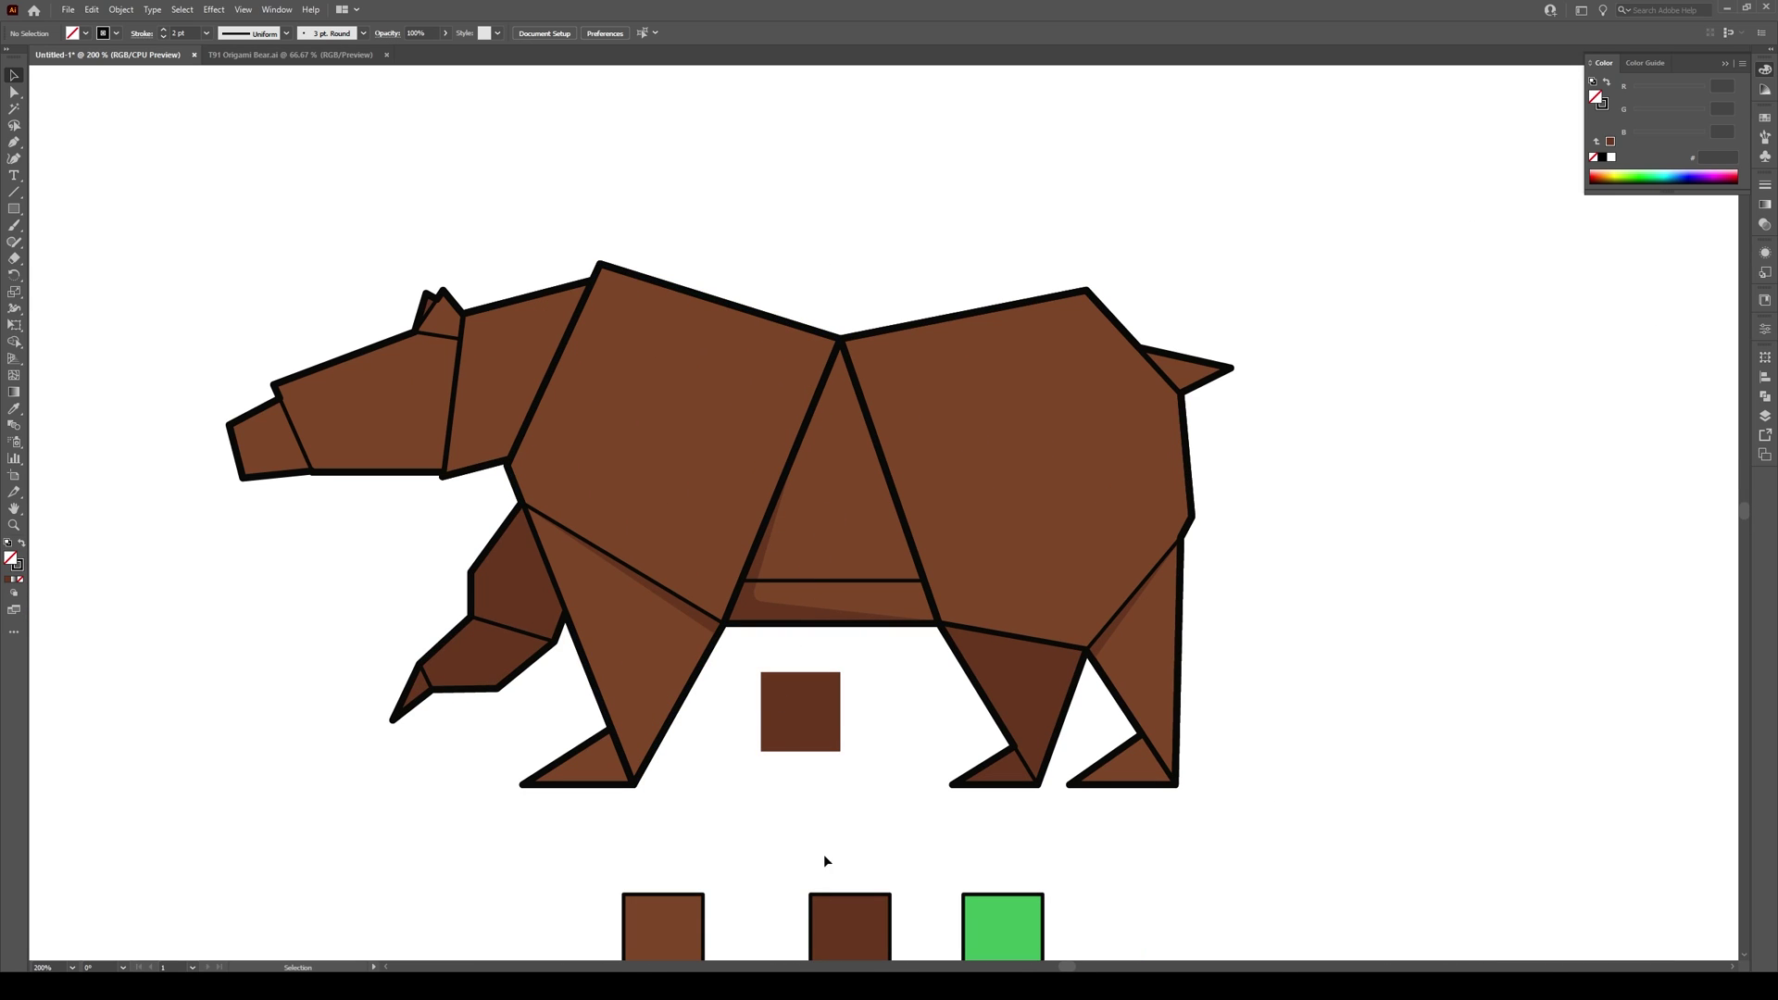
scroll(1058, 789, up, 2)
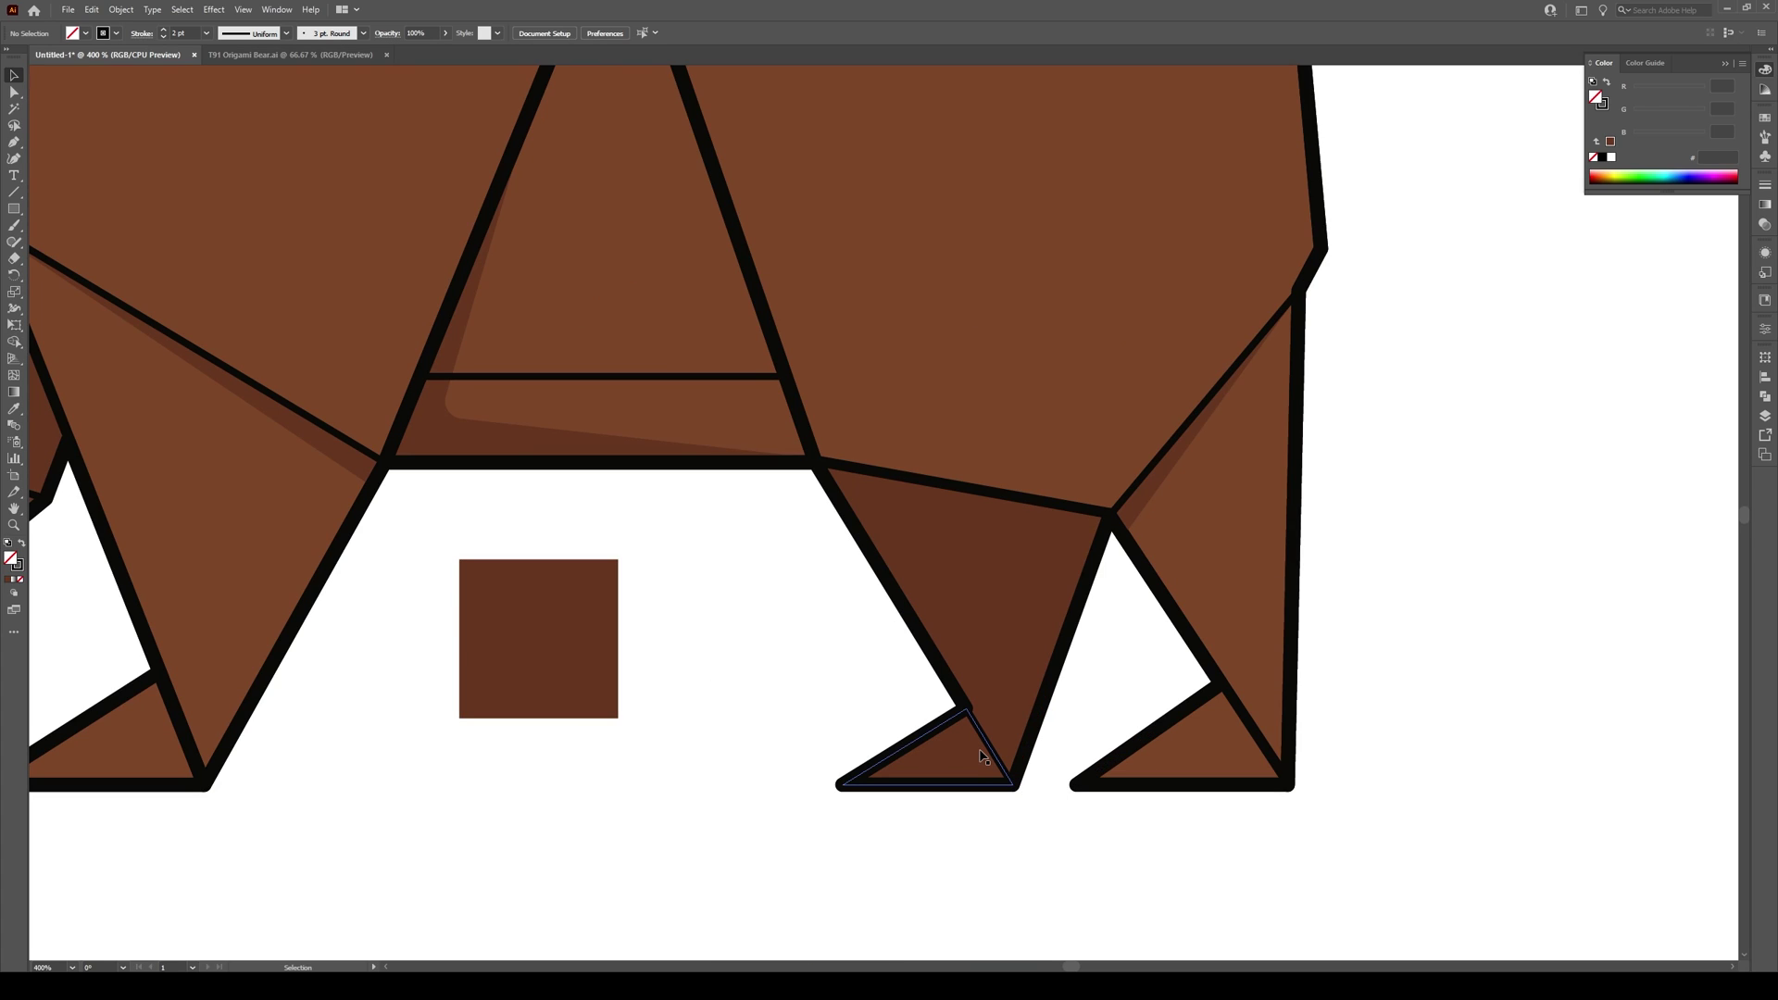
click(983, 757)
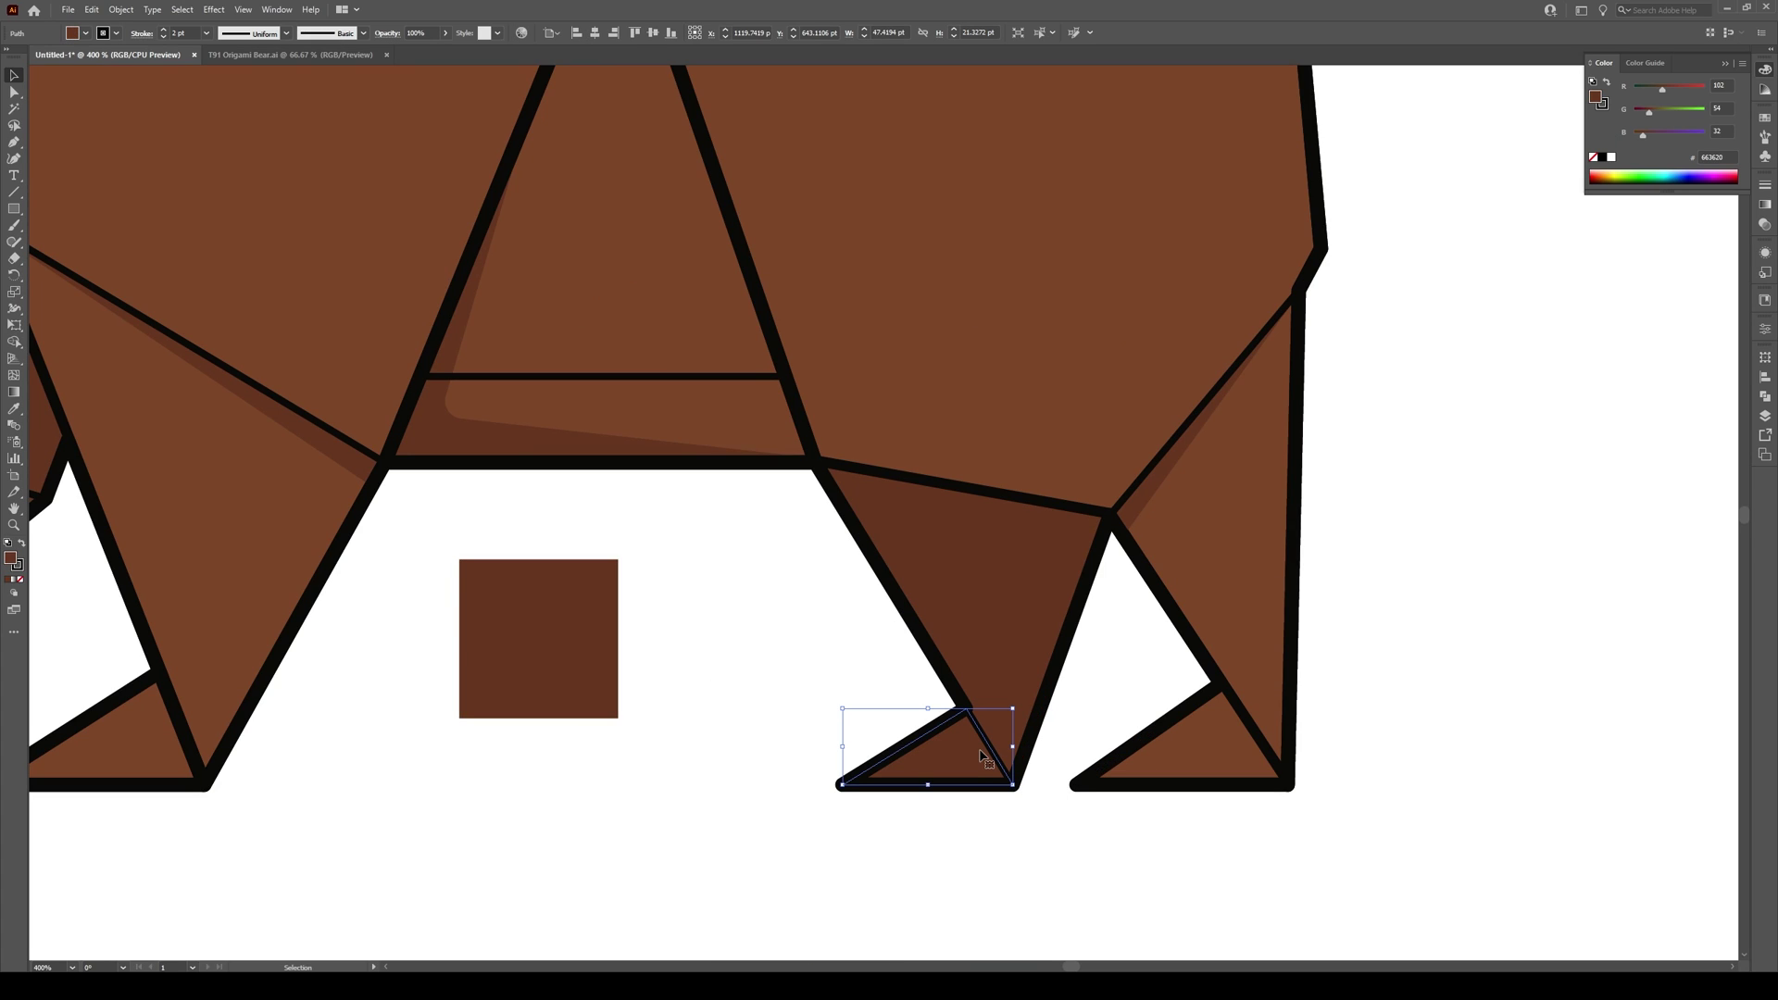
click(207, 34)
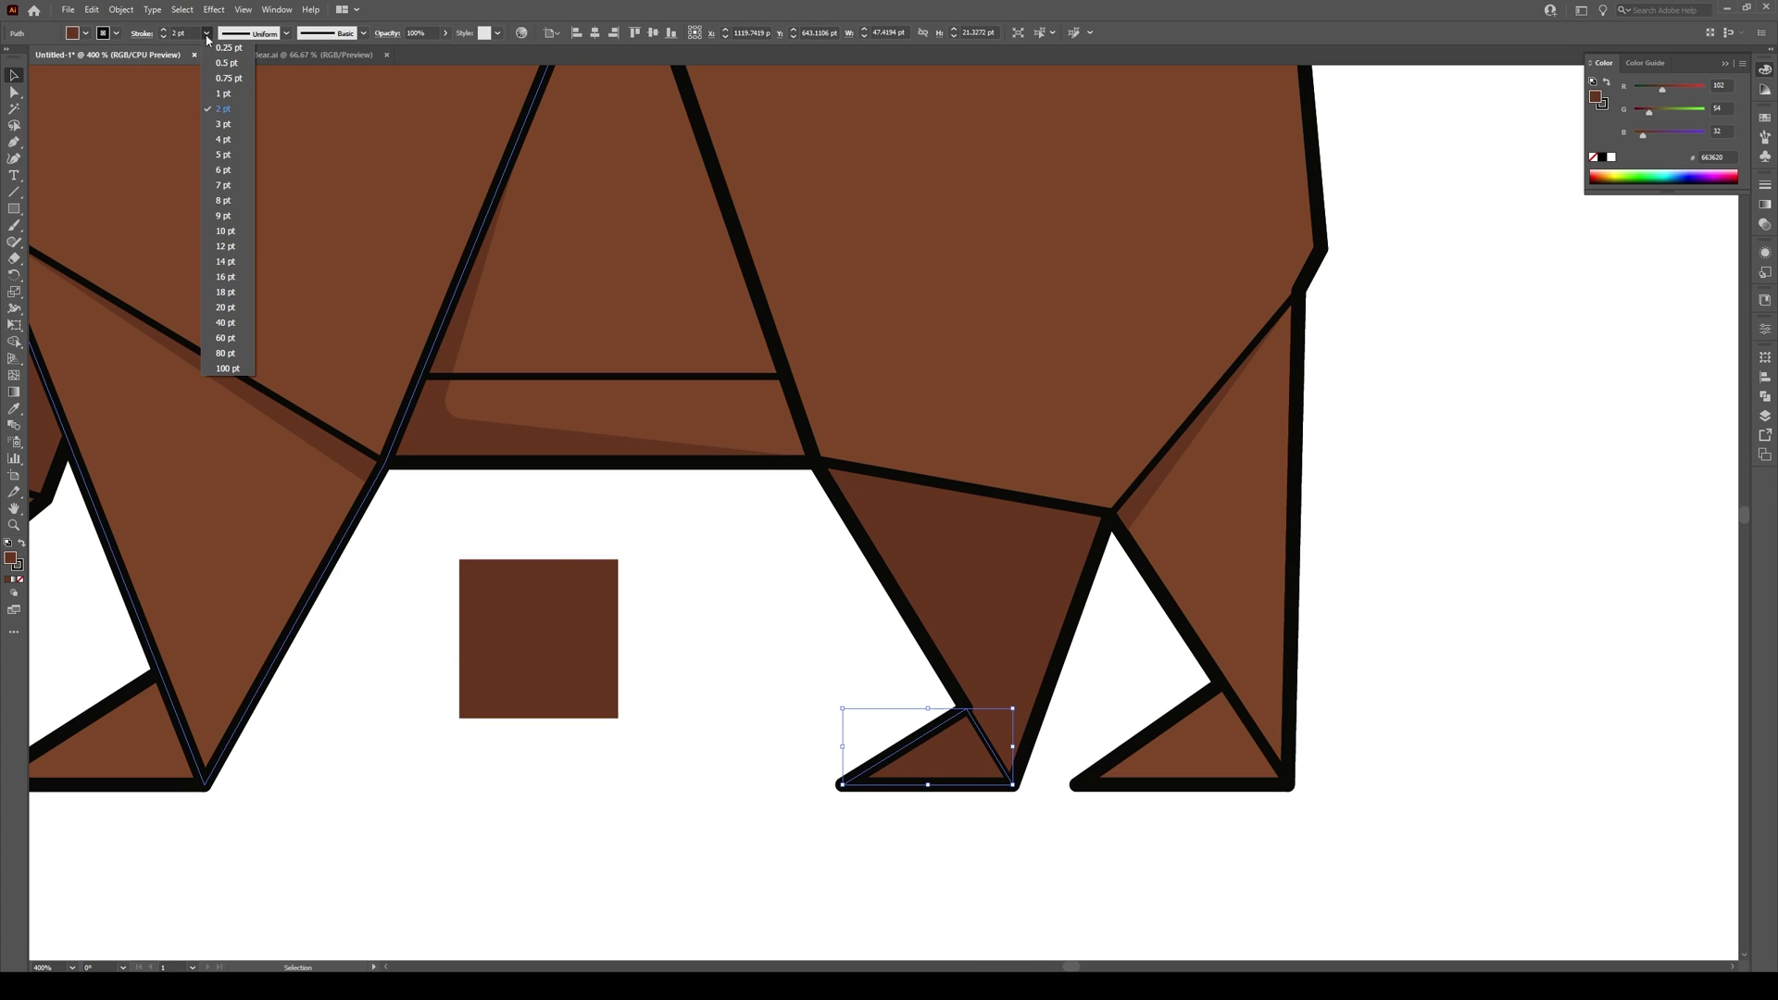
click(224, 139)
click(607, 794)
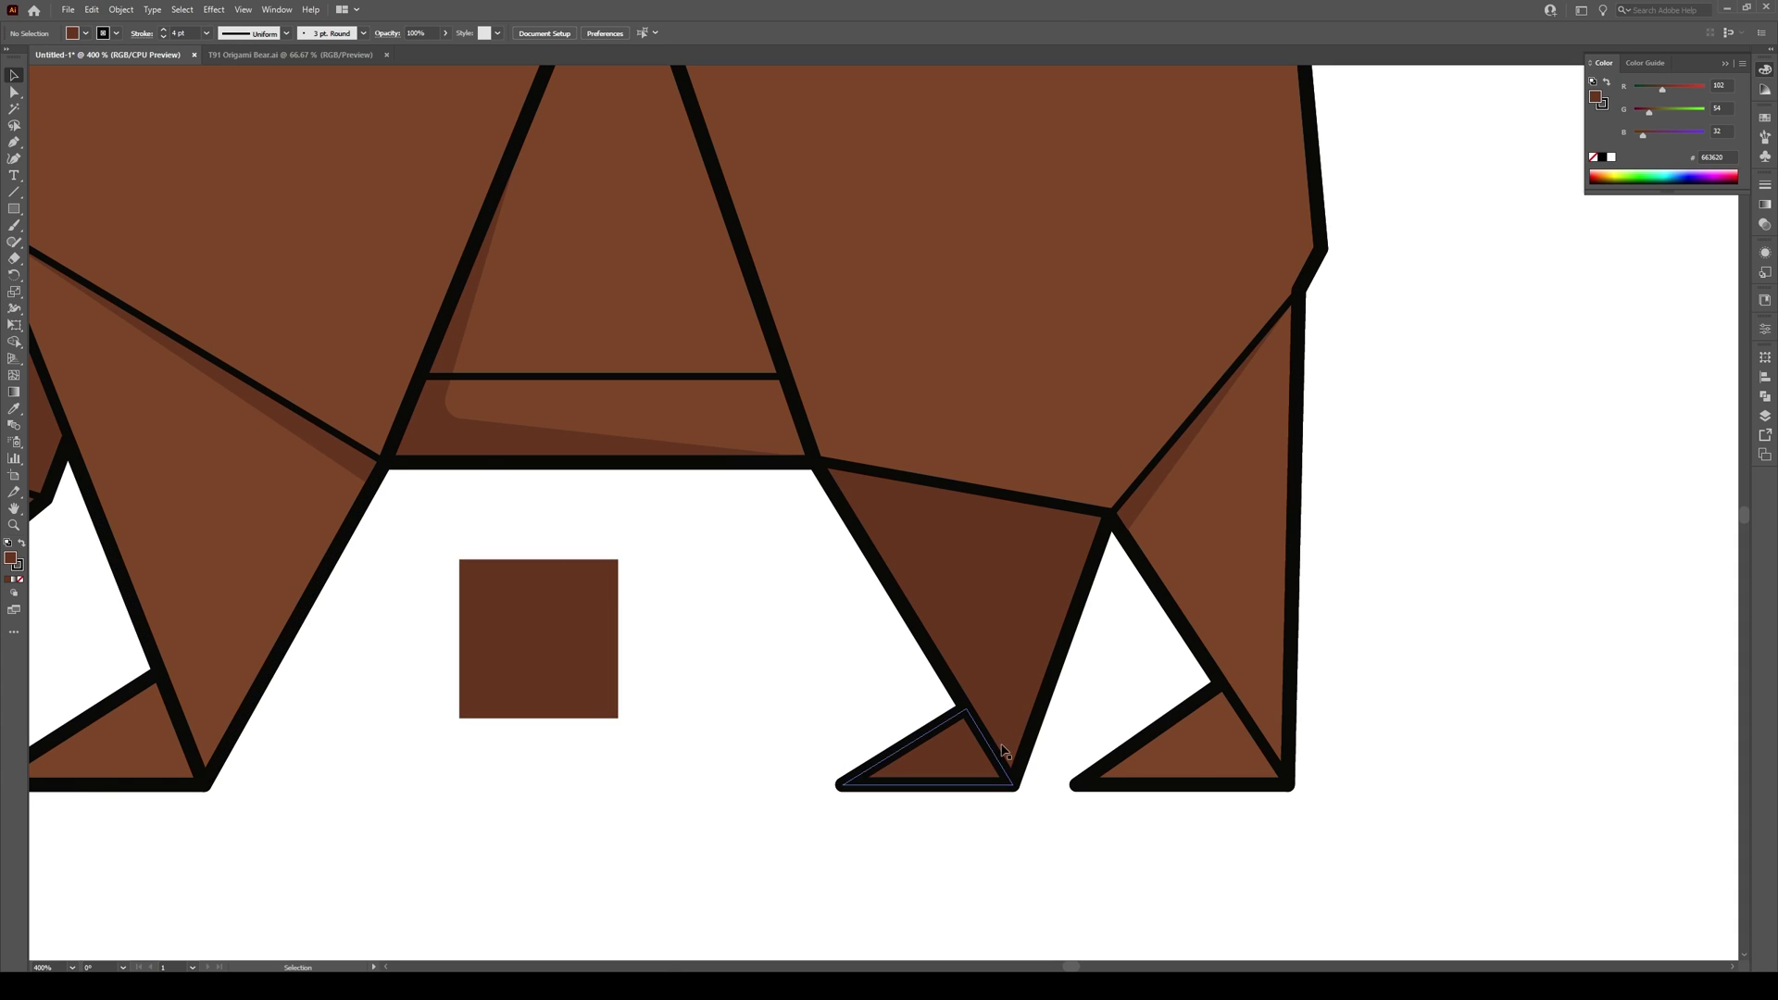
scroll(1030, 736, down, 2)
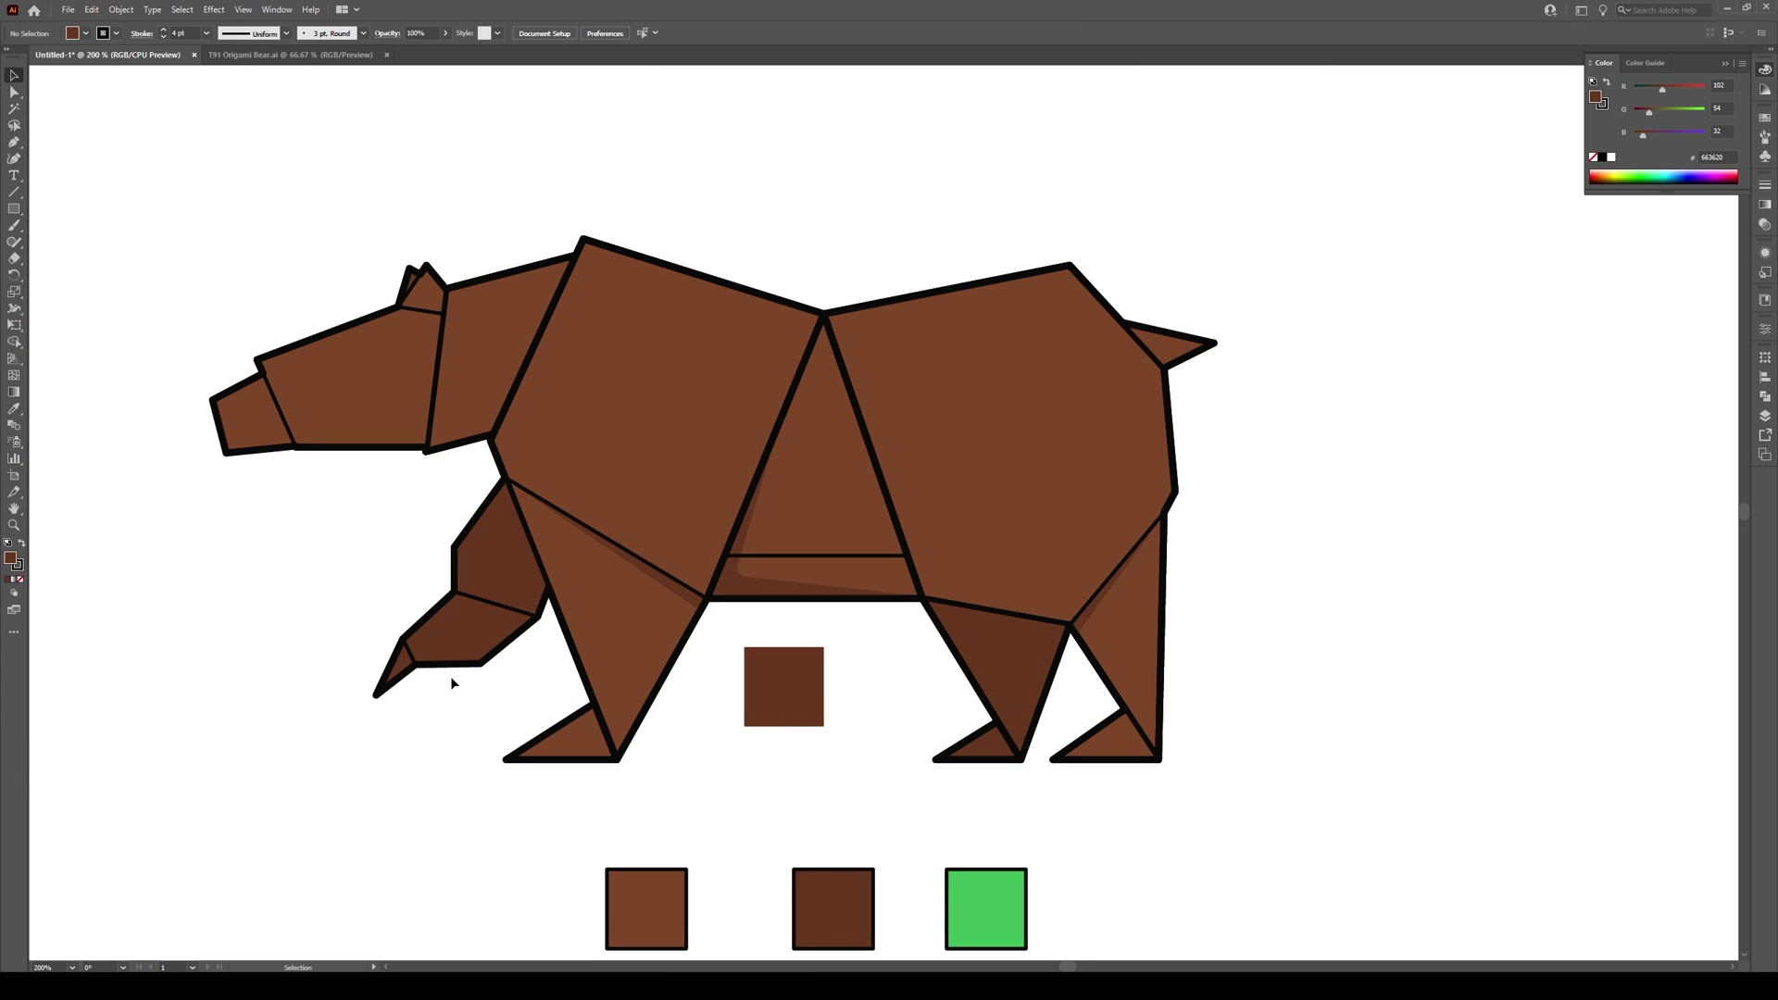
scroll(1365, 637, down, 1)
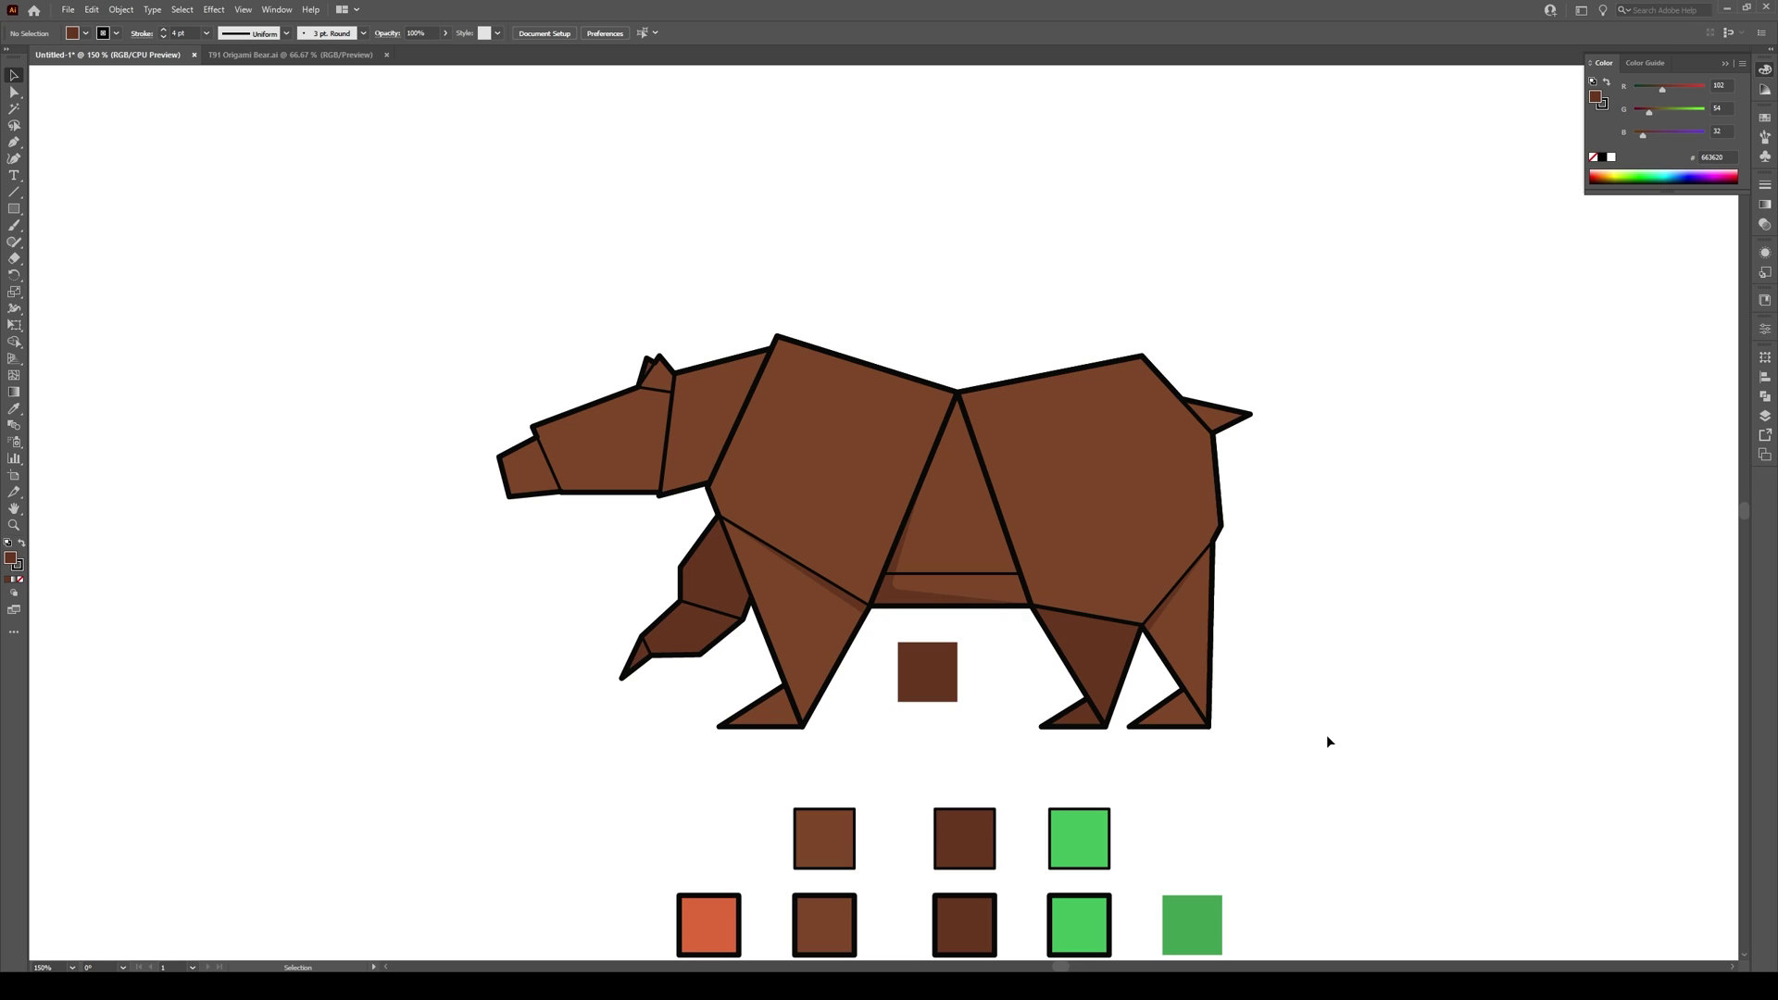
scroll(1326, 741, down, 2)
click(1726, 64)
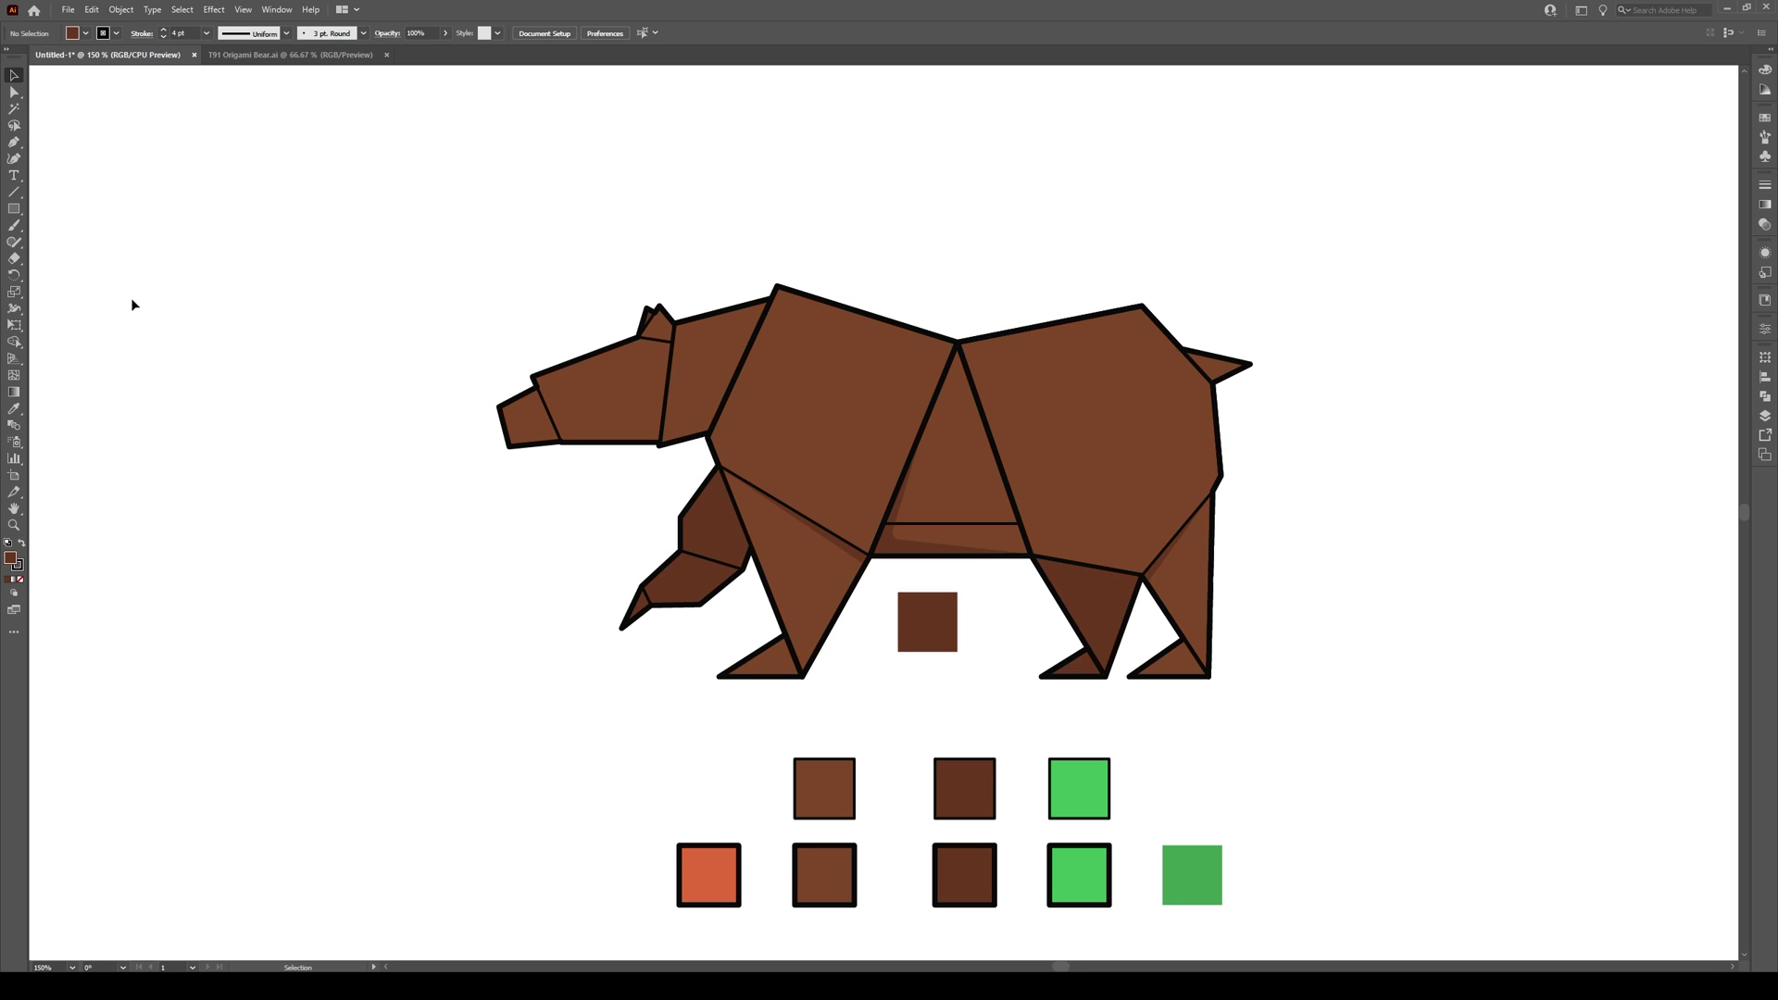
Create a three-sided polygon with a 50 pt radius in front of the bear, its base level with the feet
click(14, 212)
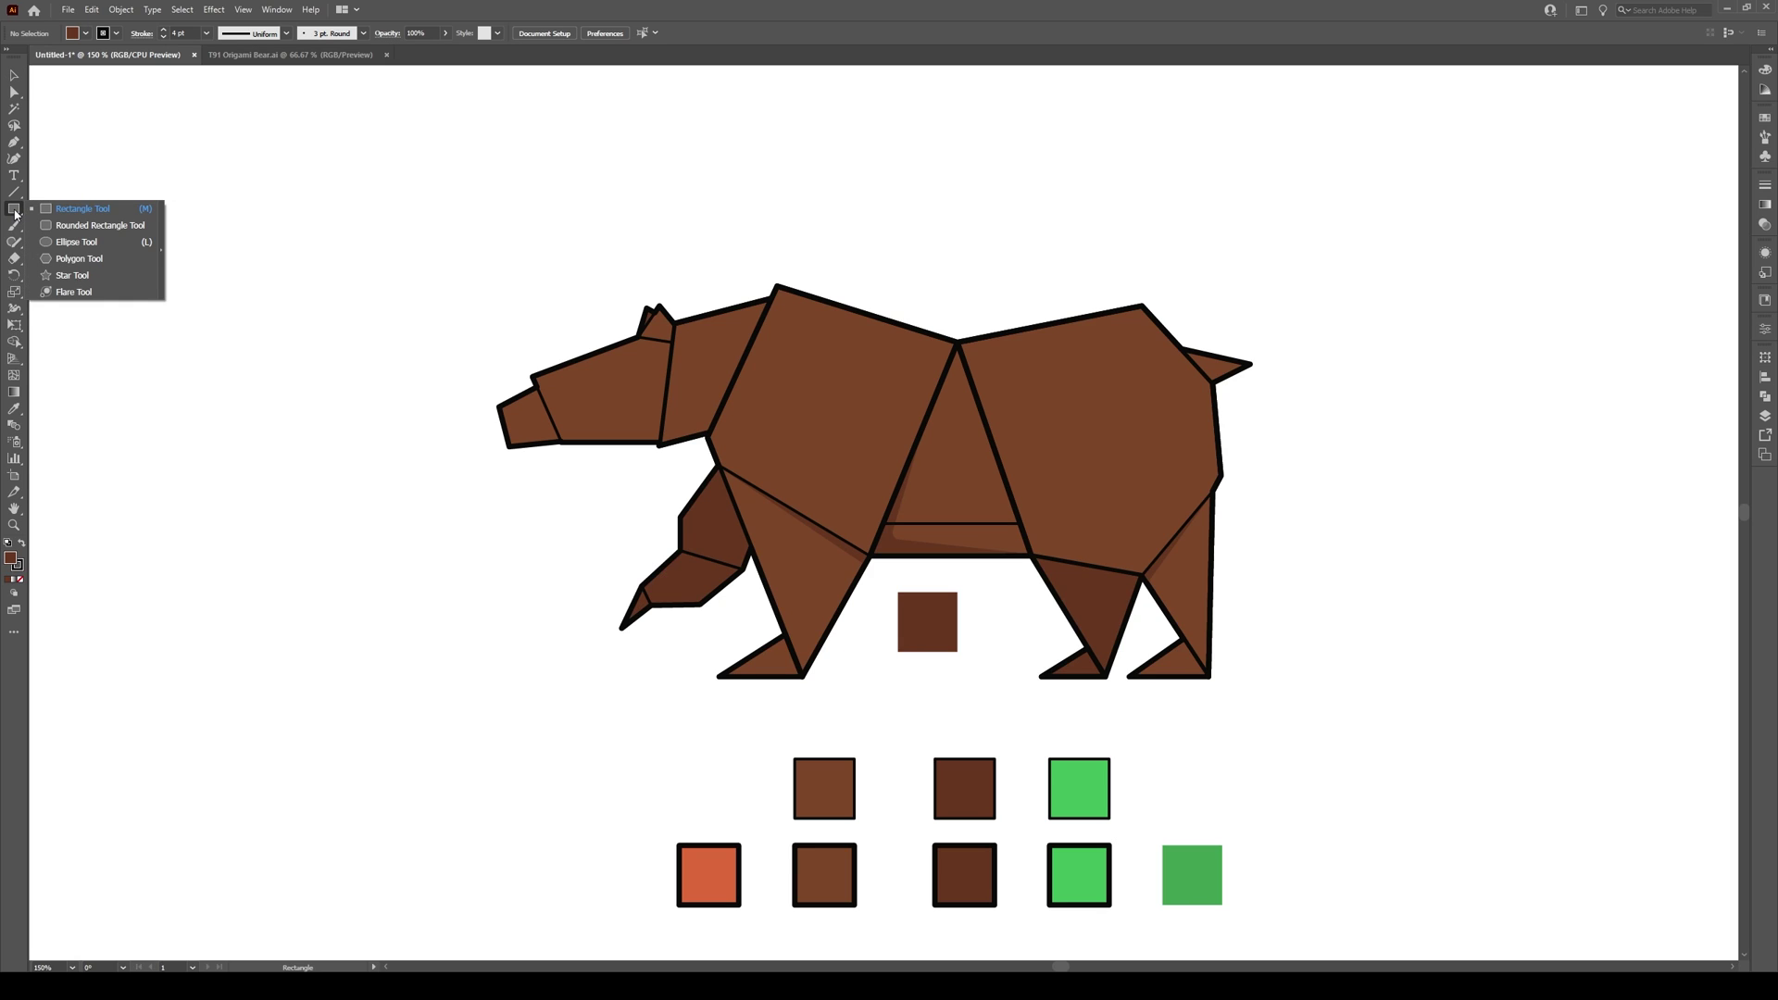
click(56, 261)
click(420, 572)
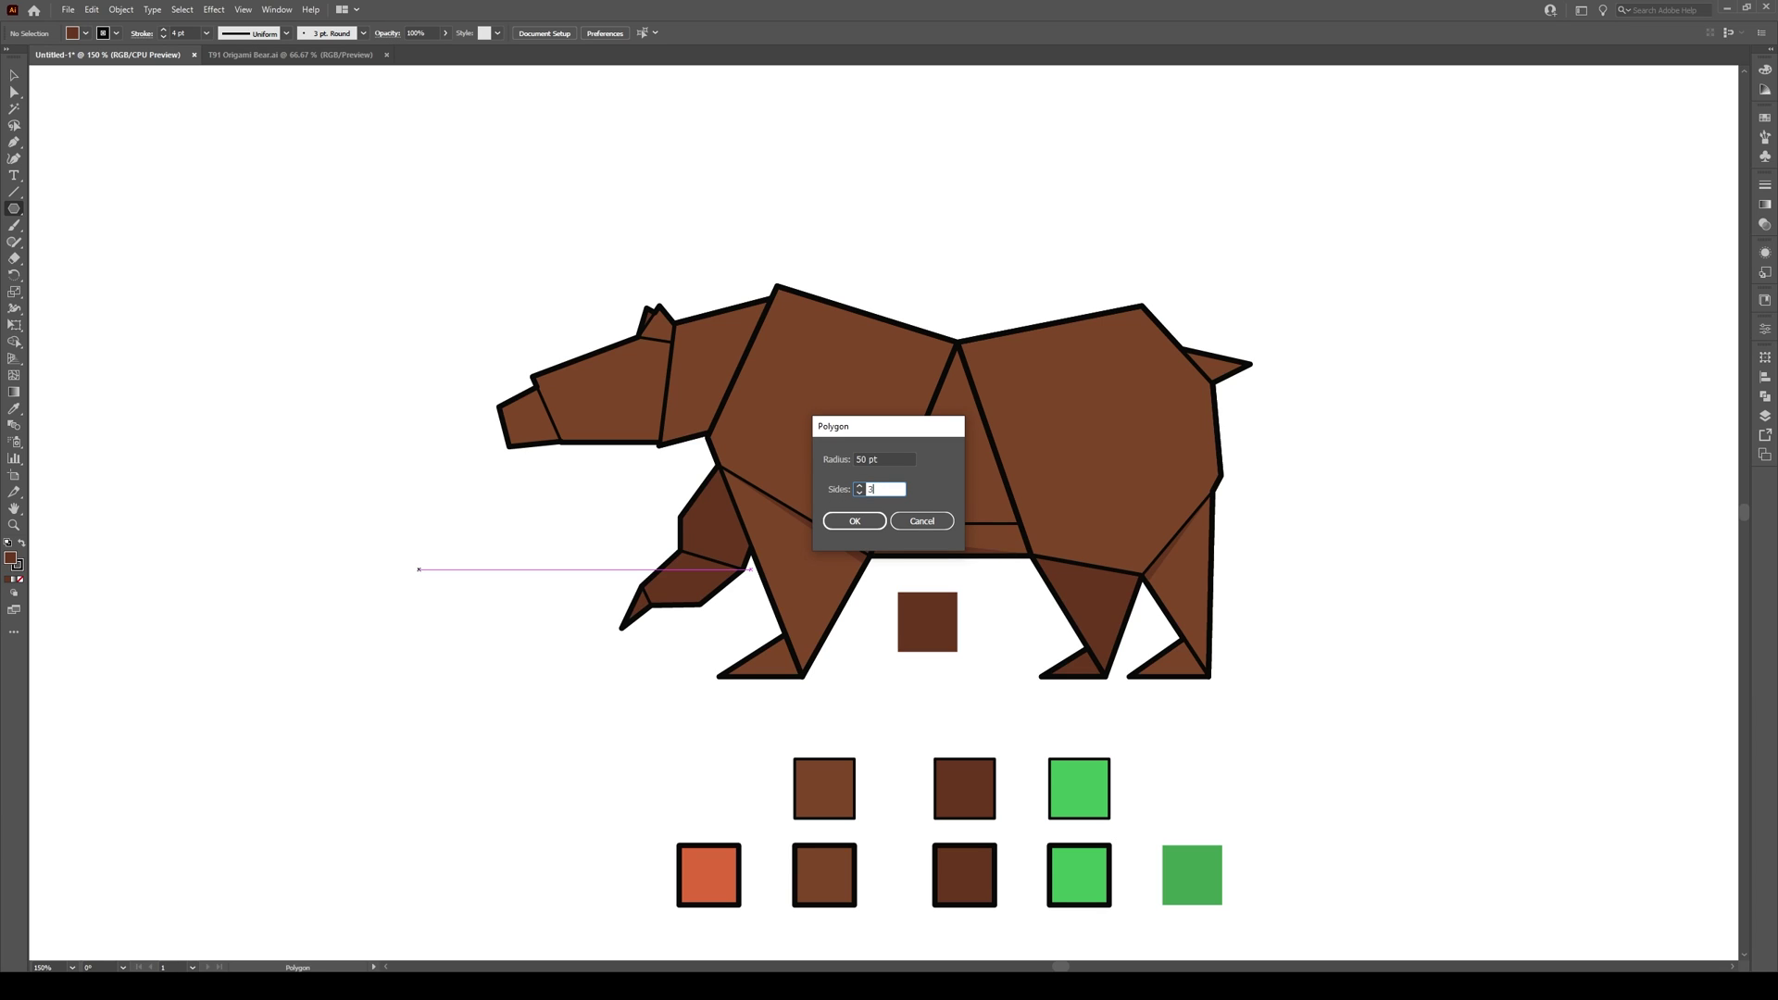
click(857, 522)
key(v)
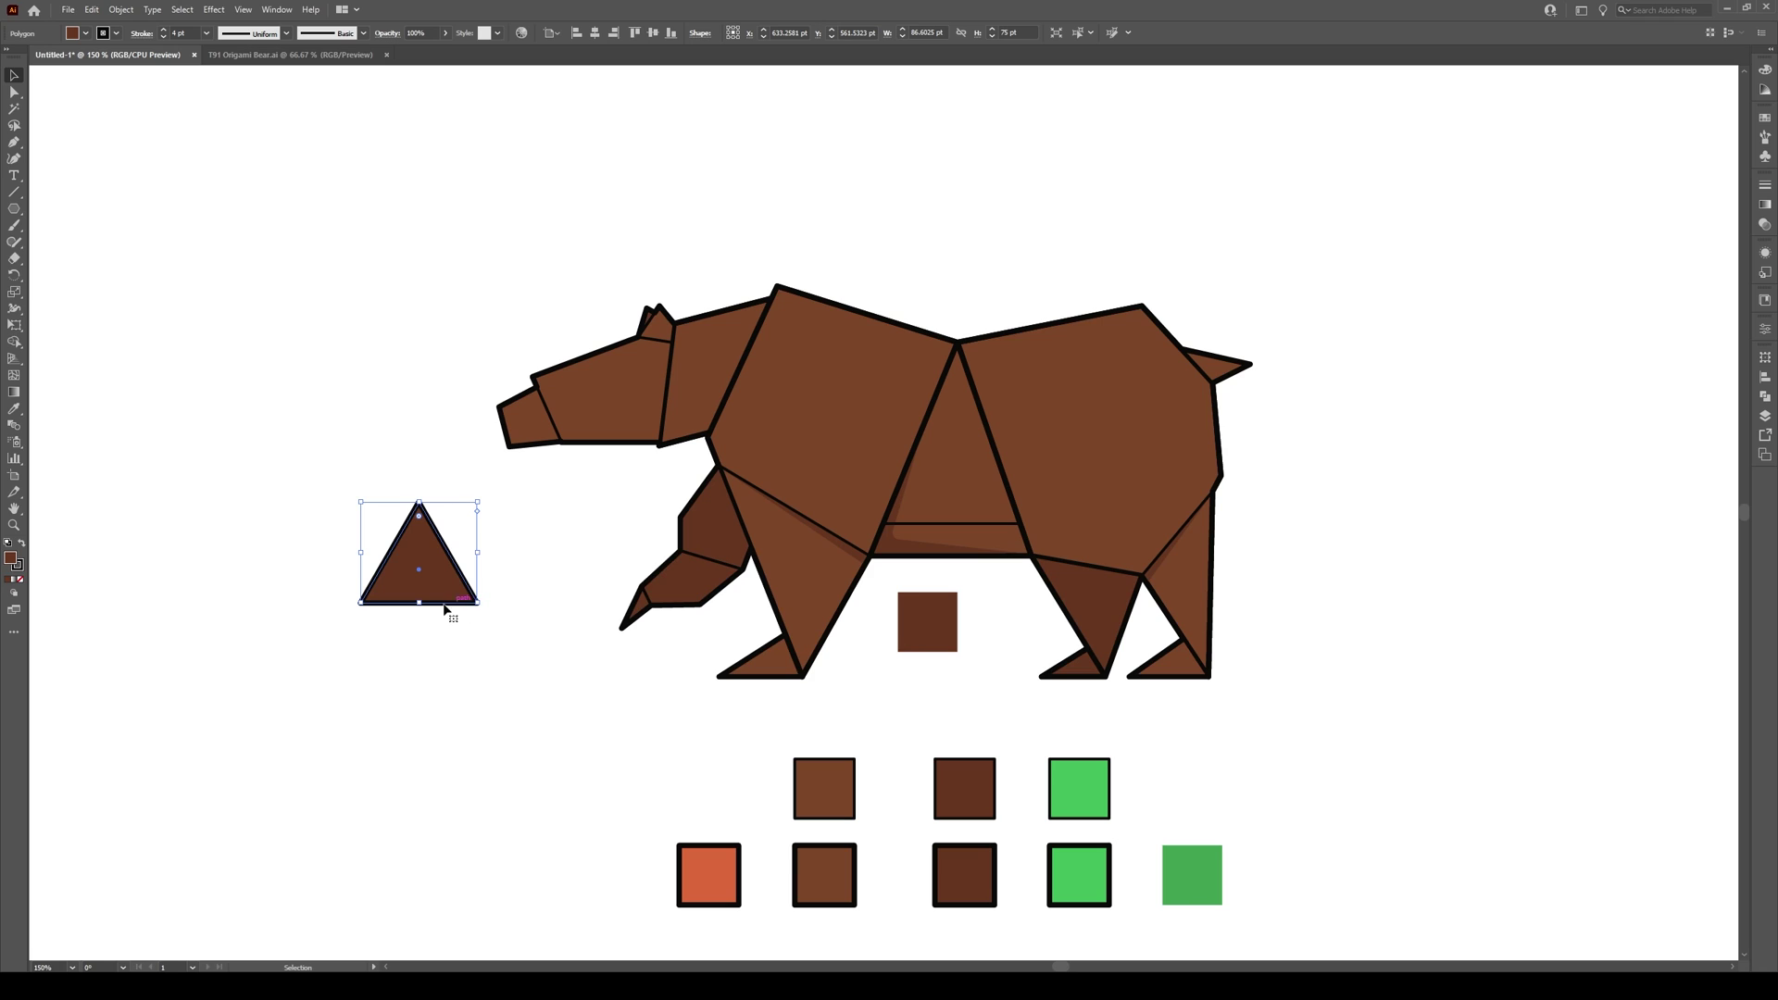
drag(439, 611, 434, 649)
Pull the triangle's apex outward above its outer base corner and copy the thick-outlined bright green swatch's appearance onto it
key(a)
drag(401, 576, 336, 544)
key(i)
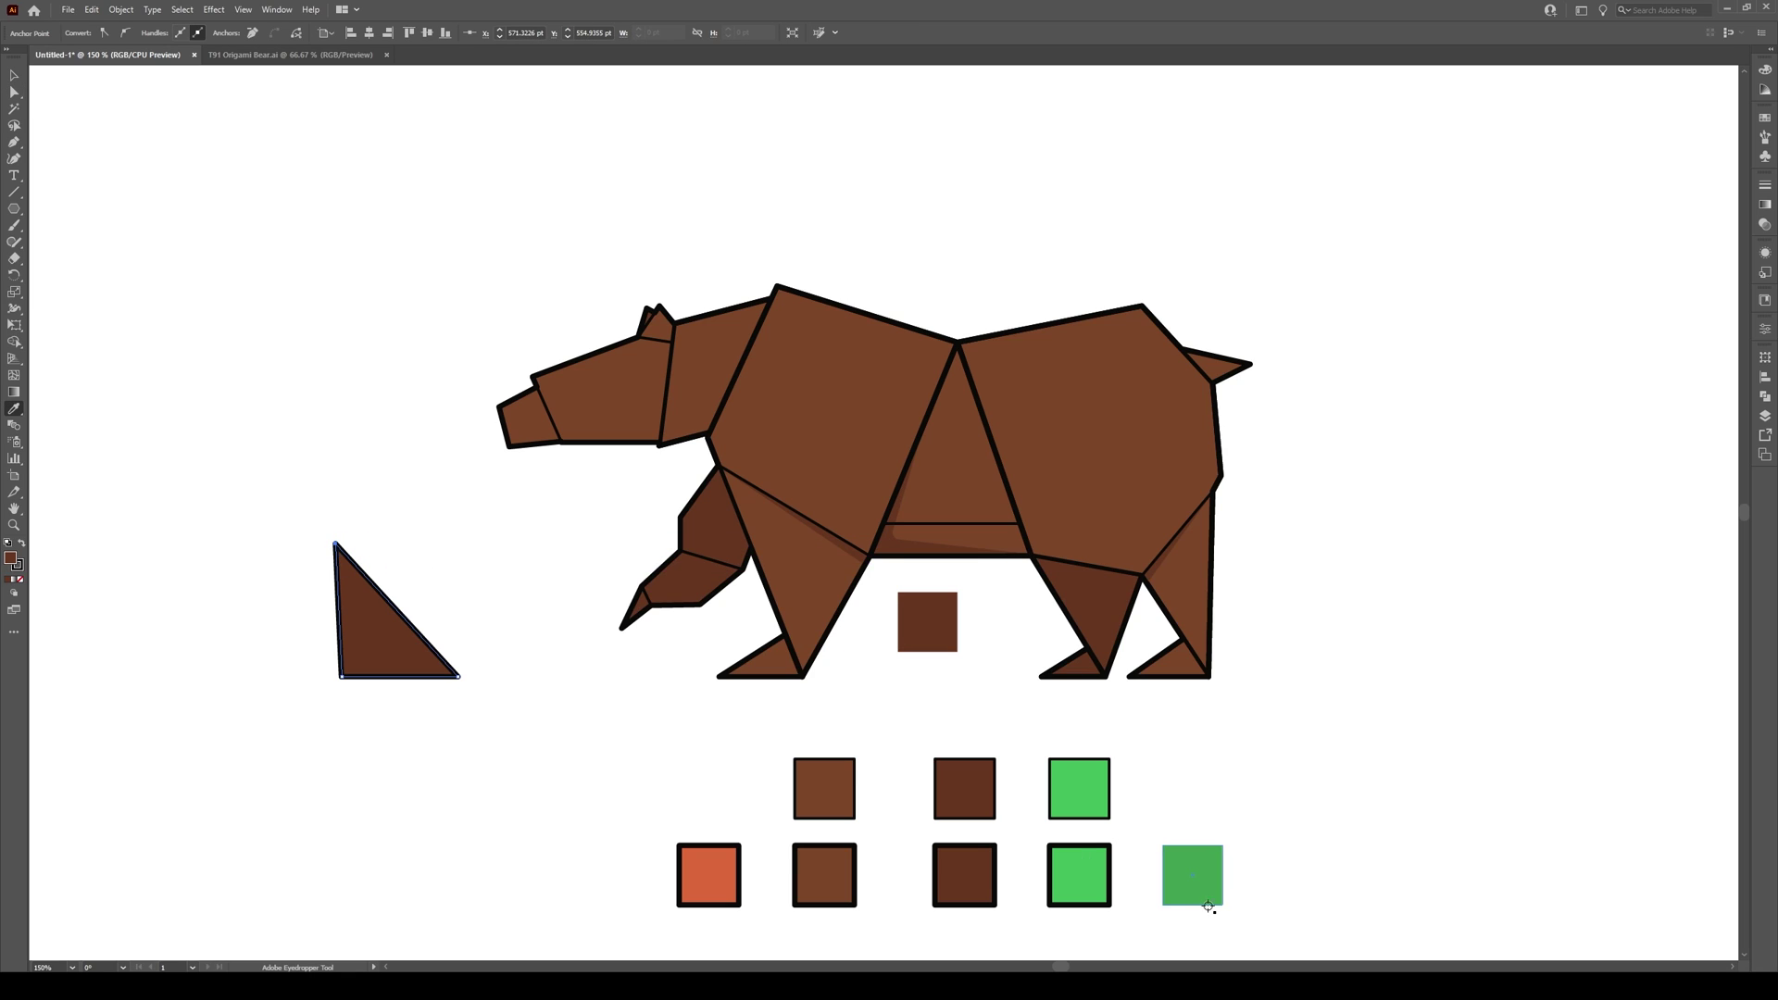
click(1074, 880)
key(v)
click(567, 789)
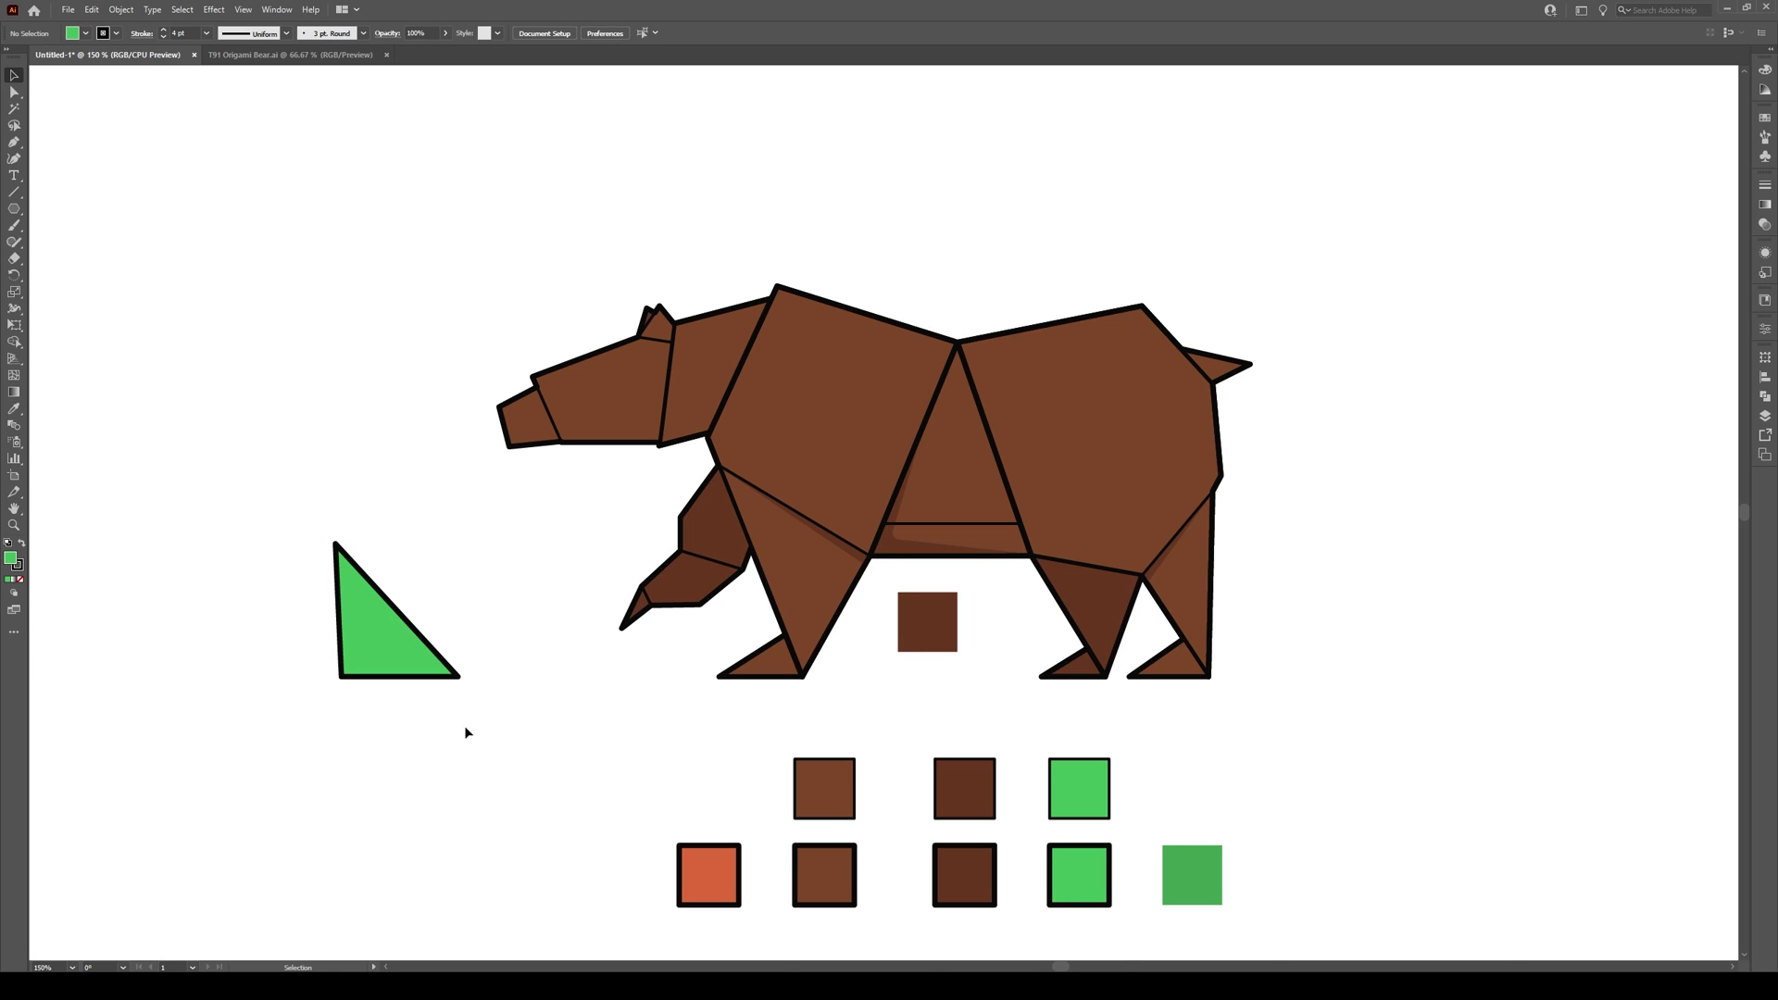
Duplicate the green grass blade toward the bear and reshape the copy into a shorter blade leaning the opposite way
scroll(349, 647, up, 1)
click(389, 634)
key(a)
key(v)
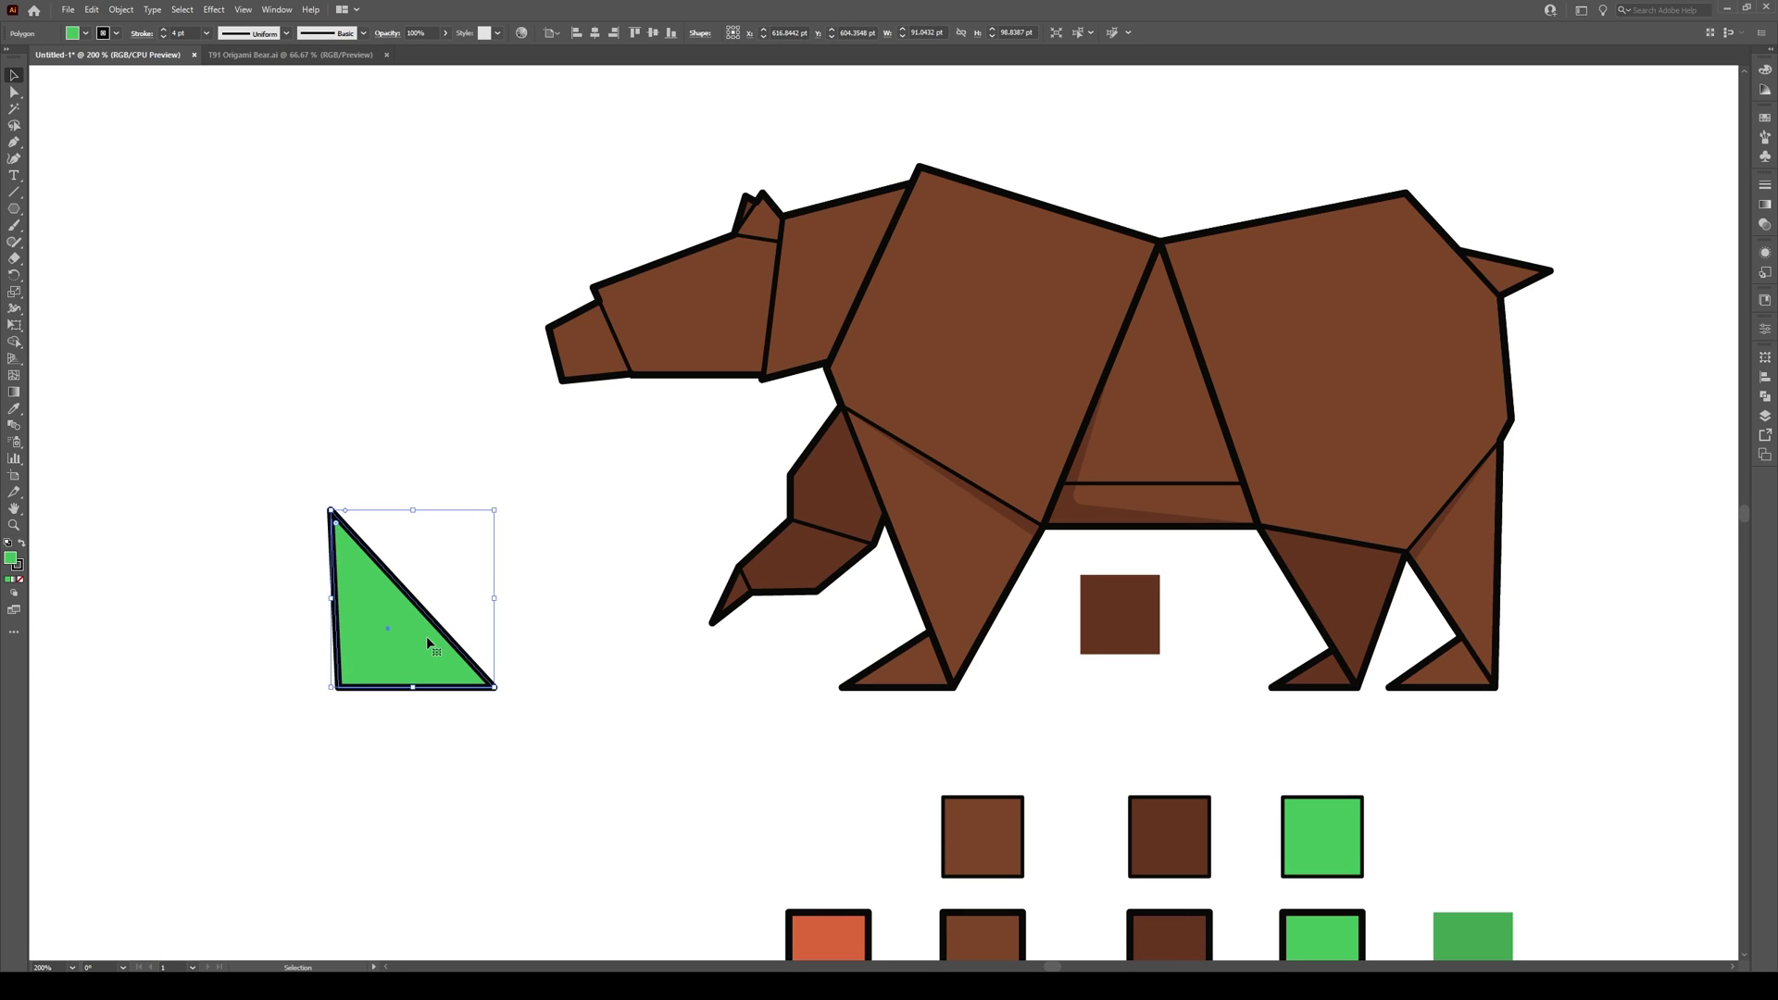
drag(400, 653, 482, 647)
key(a)
drag(404, 510, 540, 533)
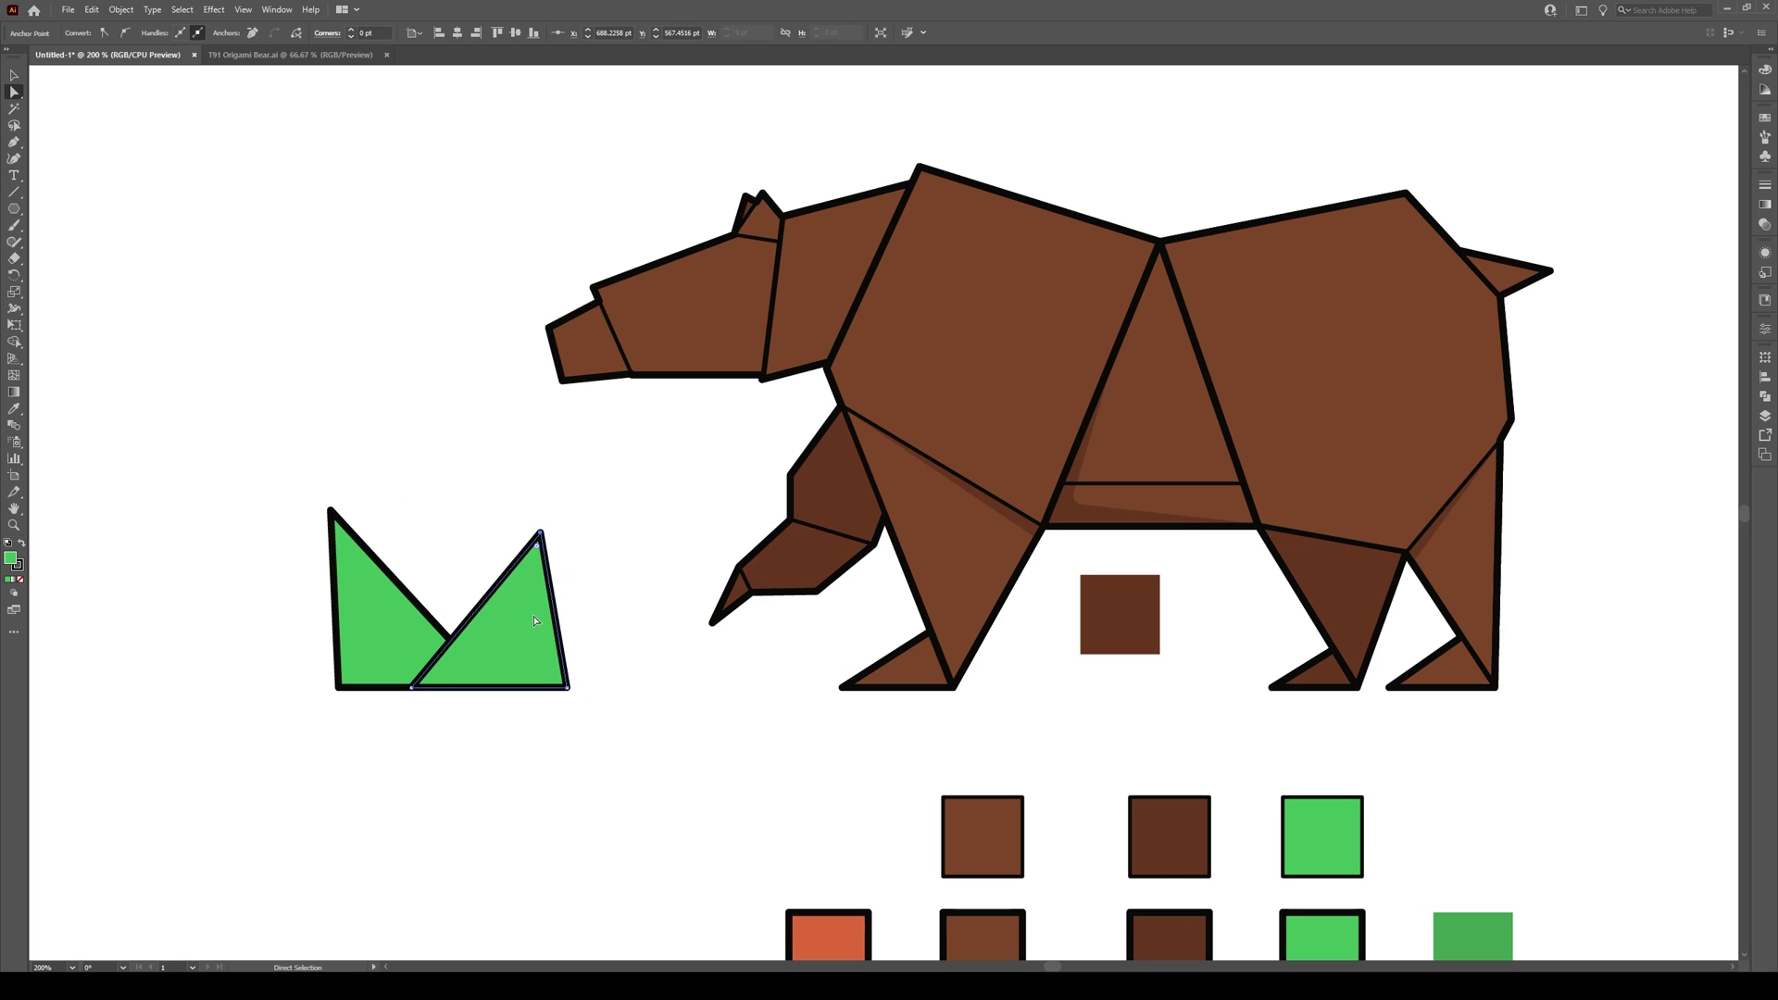
key(v)
drag(491, 535, 508, 576)
Arrange the two grass blades so the tall one overlaps the short one
key(a)
click(381, 639)
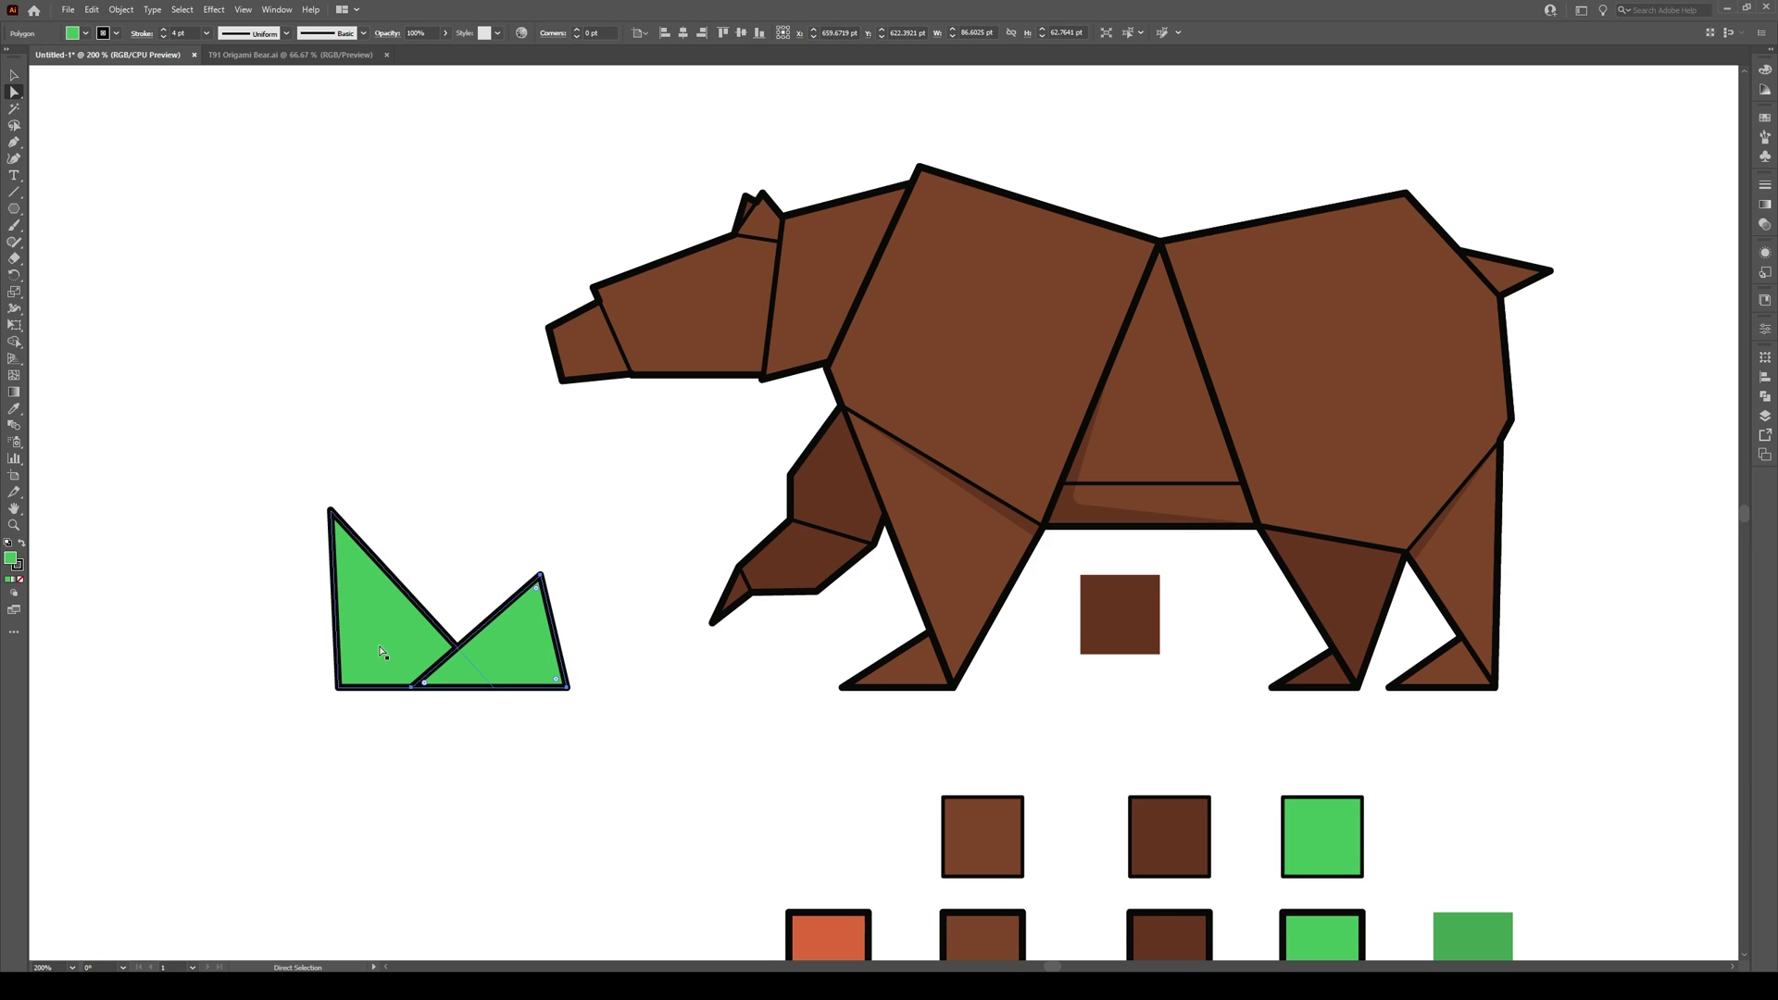
right_click(380, 646)
mouse_move(482, 897)
click(556, 898)
click(563, 665)
key(i)
click(1472, 934)
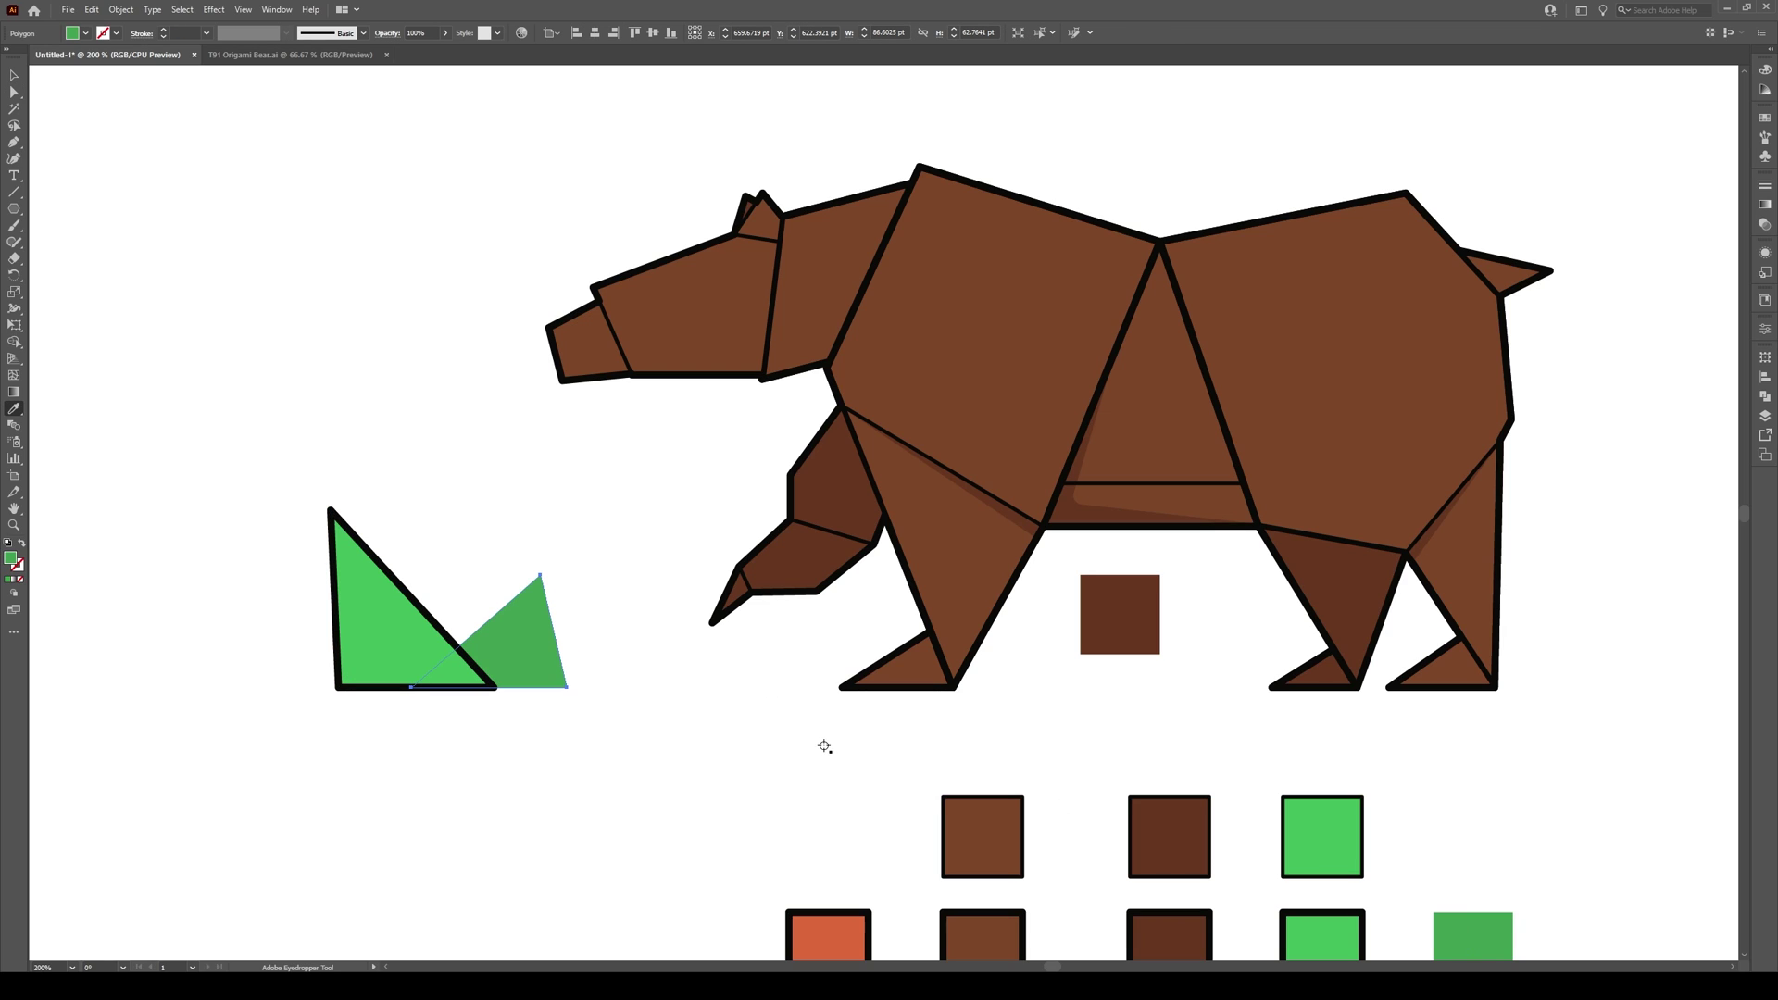
key(ctrl+z)
Slide the short blade further behind the tall one and shift its tip slightly toward the bear
key(v)
drag(524, 647, 488, 654)
click(731, 741)
key(ctrl+minus)
key(ctrl+minus)
scroll(674, 730, up, 4)
key(a)
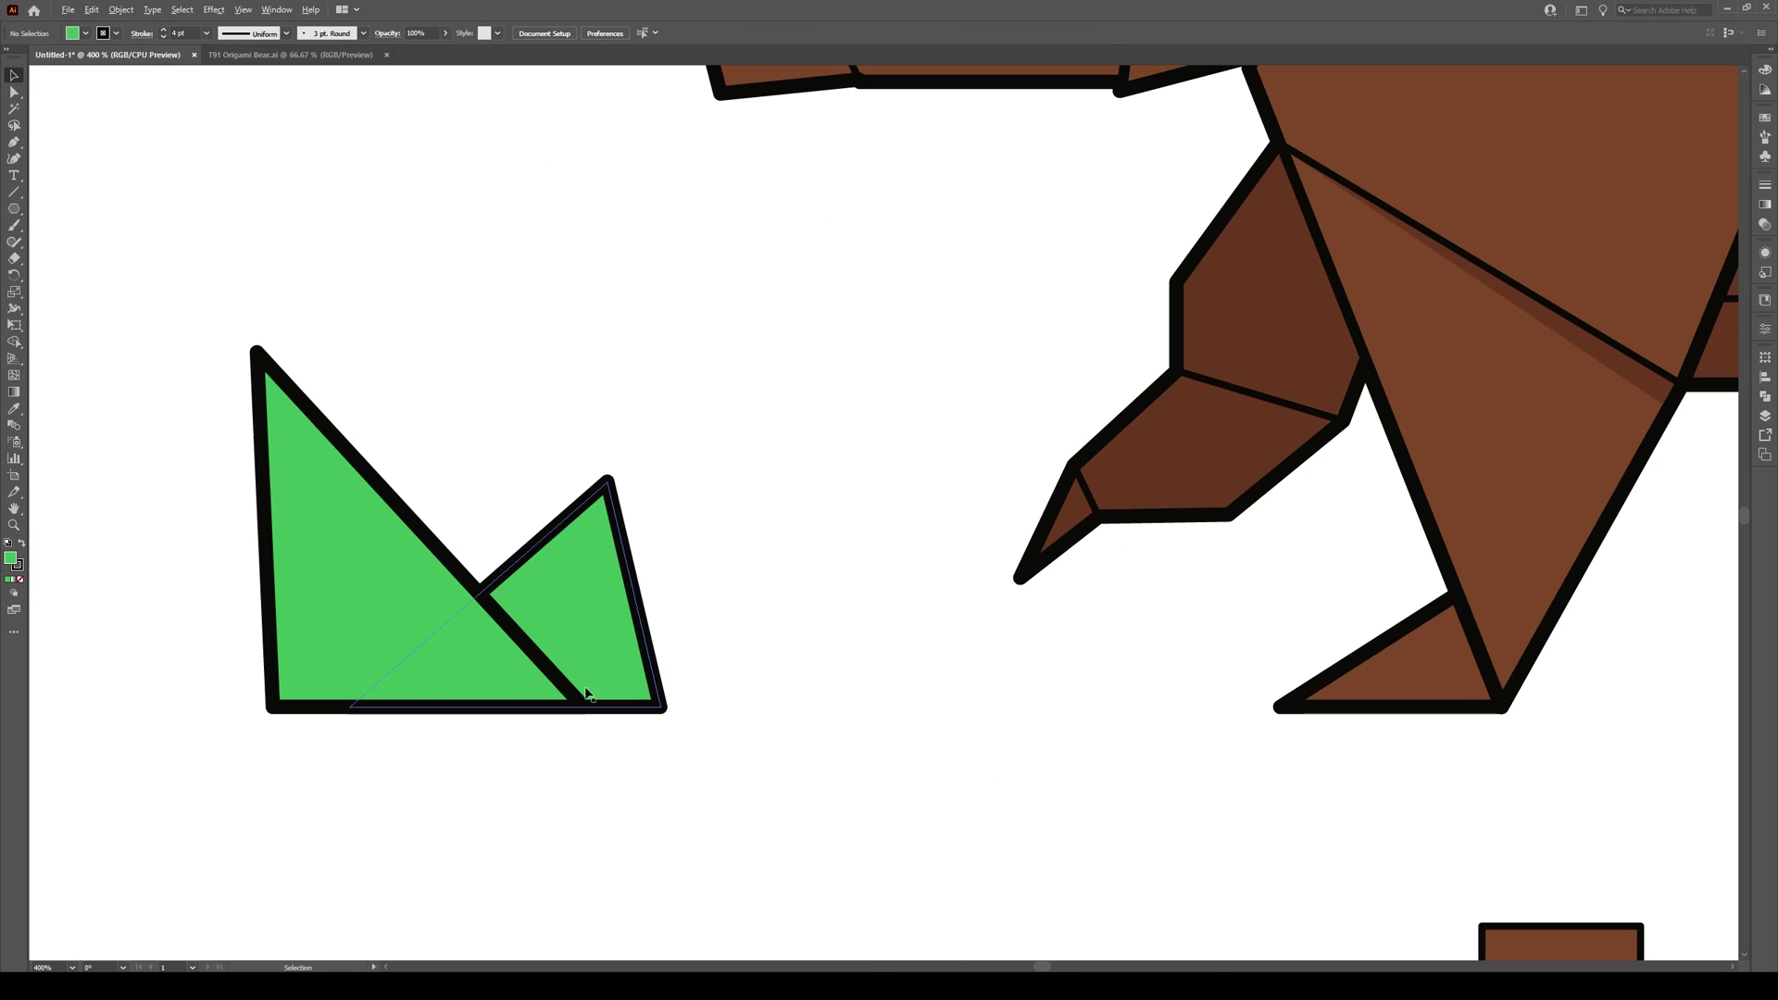
click(607, 480)
drag(608, 480, 625, 483)
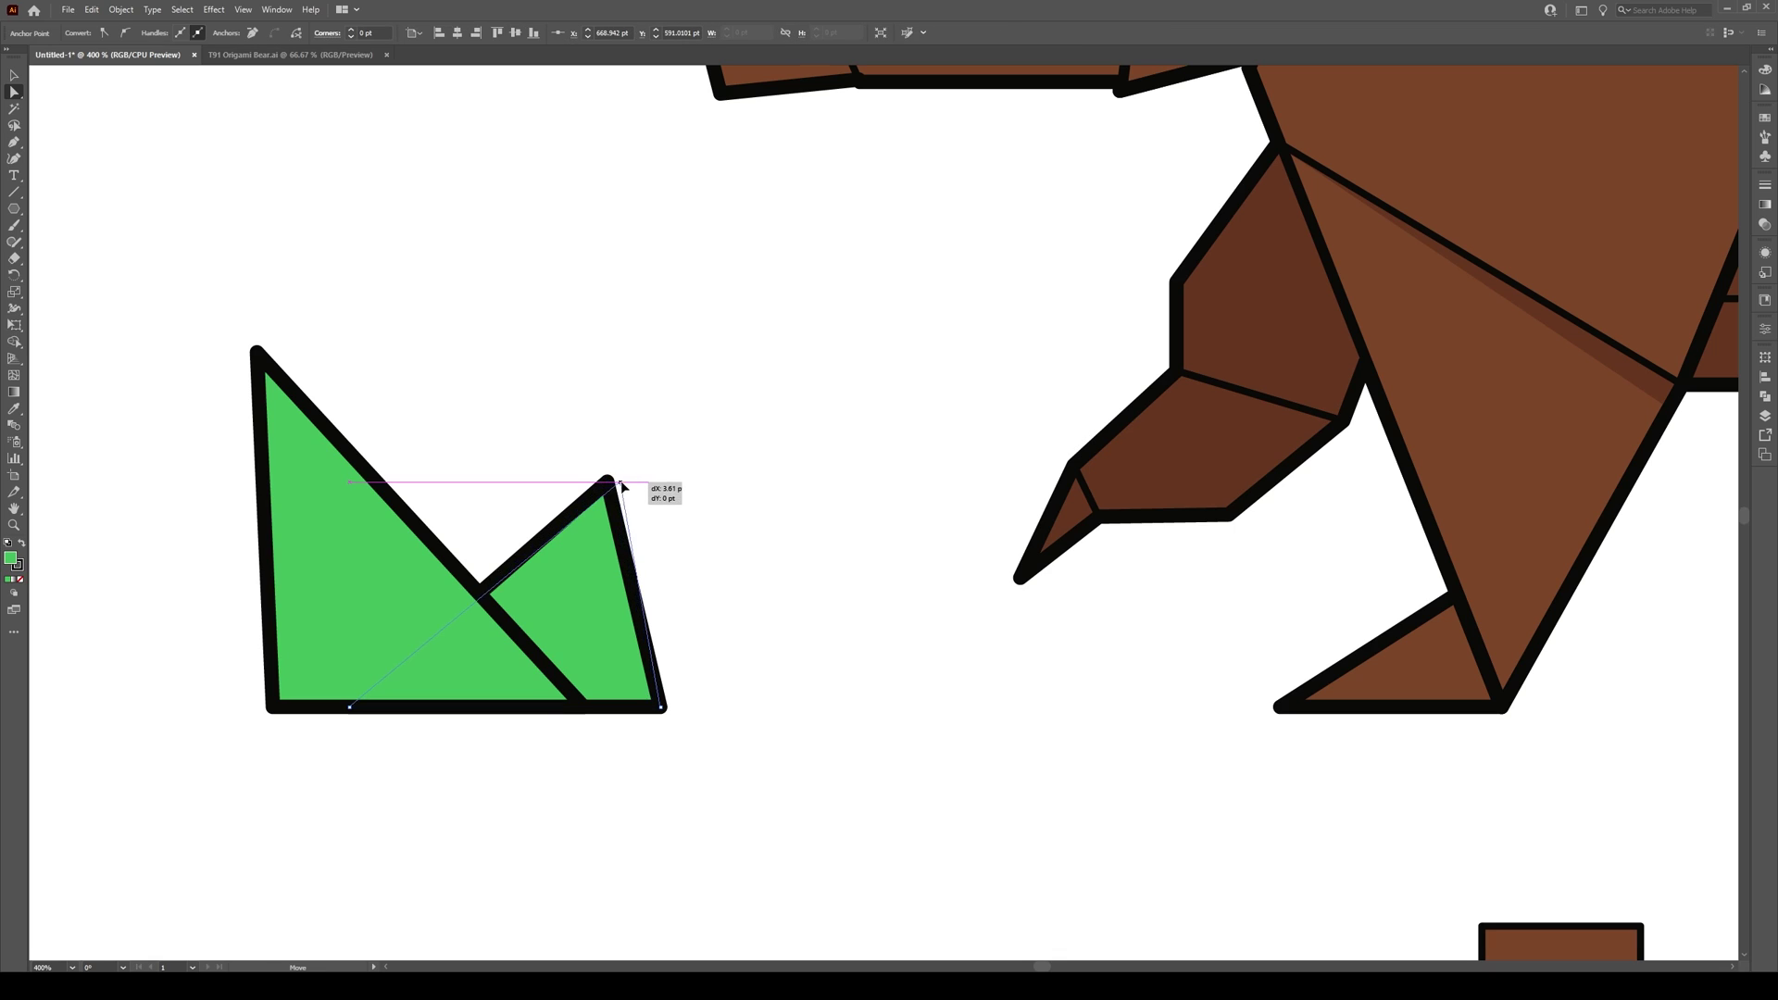
key(v)
click(925, 651)
Draw a rectangle about 7.5 by 12.3 pt on the short blade, using the darker green swatch's outline-free fill
scroll(925, 651, down, 2)
scroll(917, 653, down, 3)
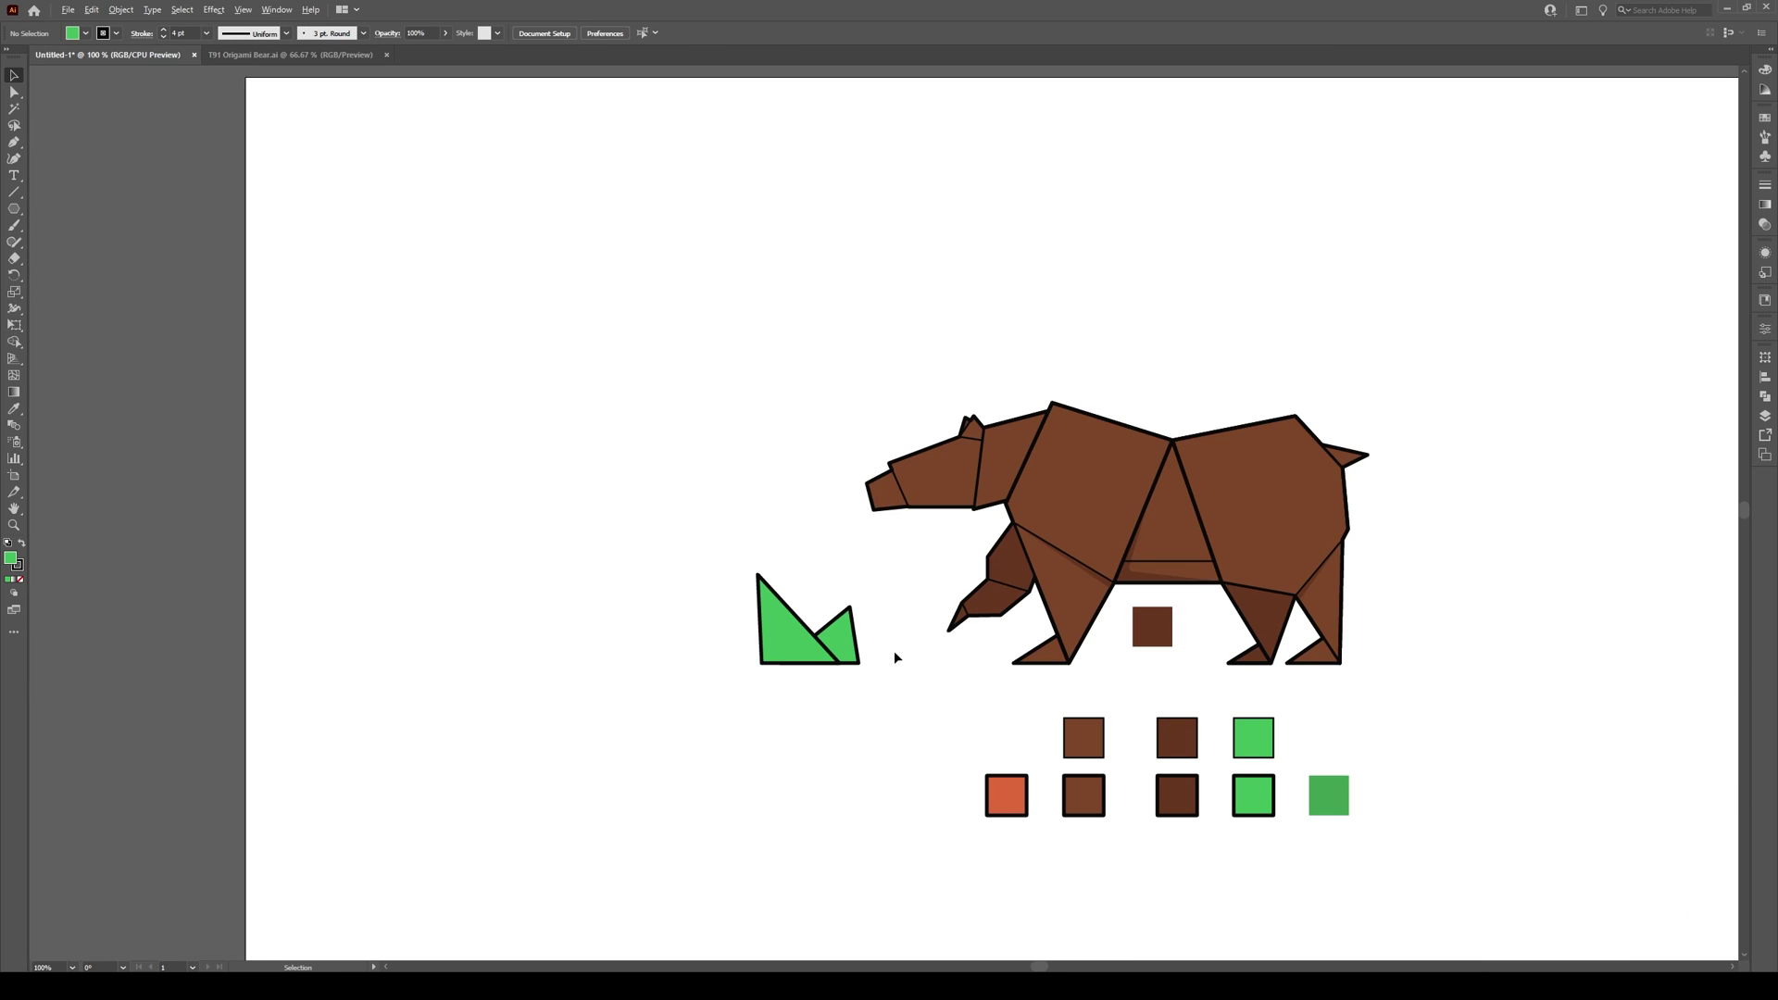
scroll(845, 646, up, 3)
scroll(801, 693, up, 2)
scroll(741, 657, down, 1)
scroll(690, 616, up, 1)
scroll(671, 588, down, 2)
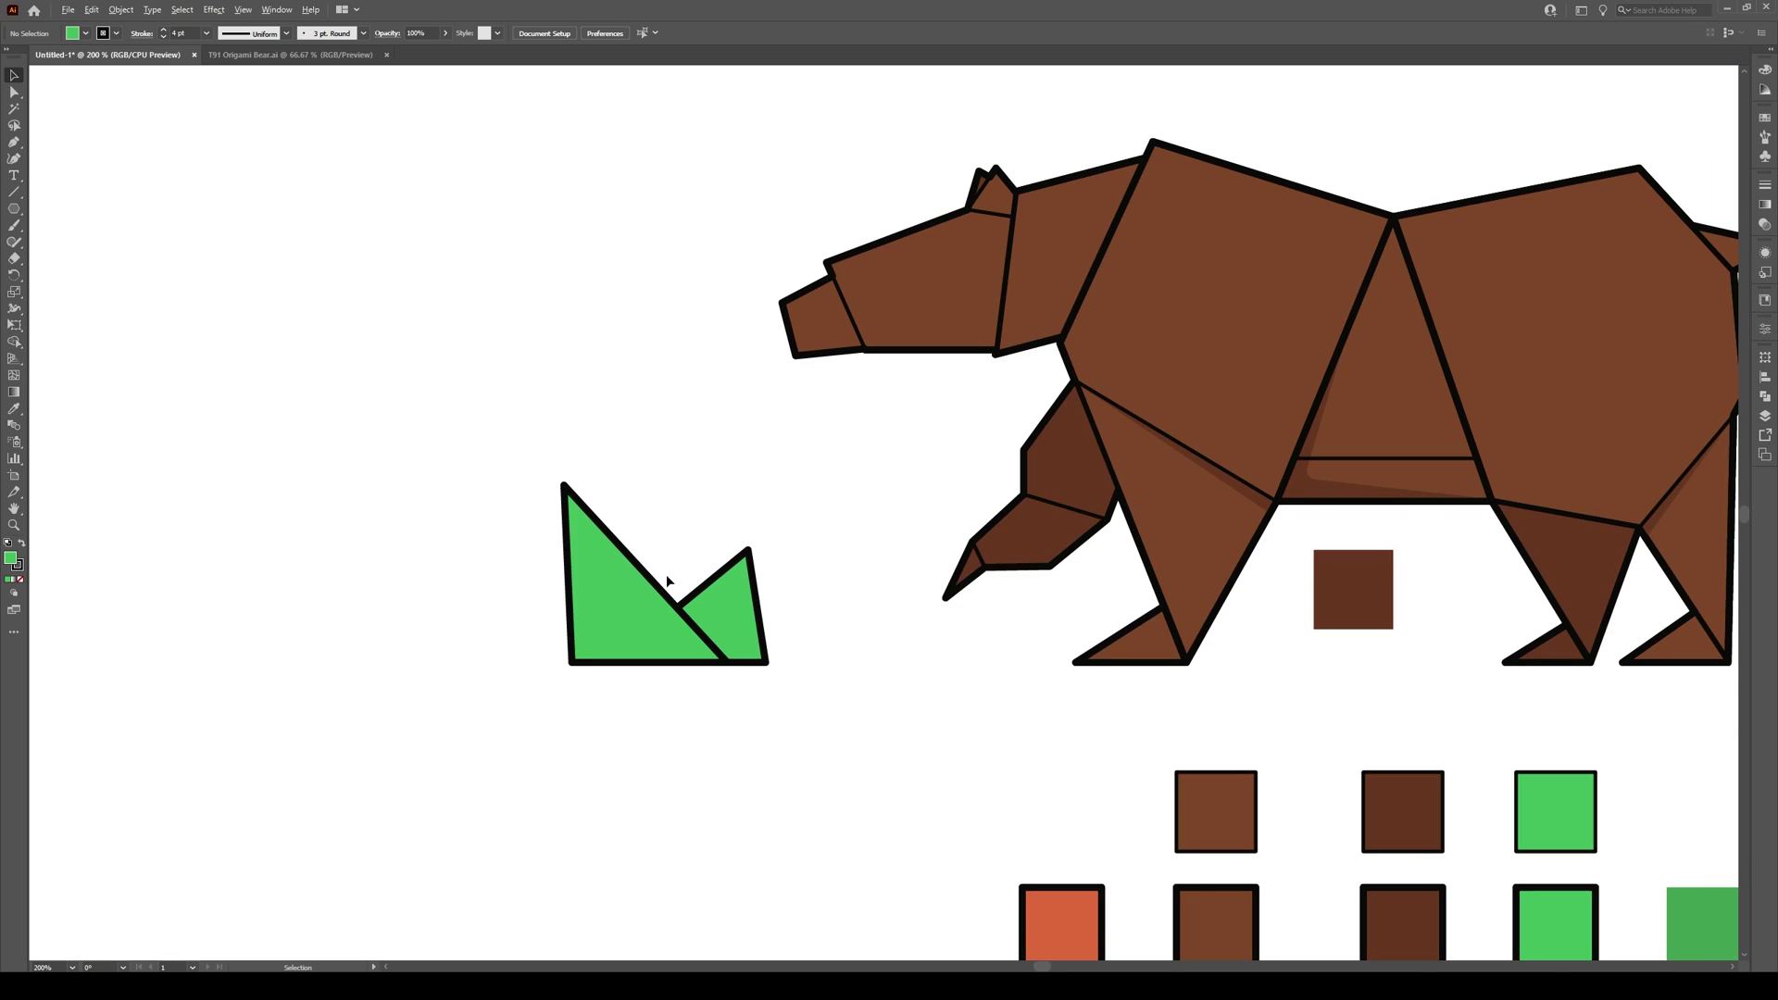
click(1687, 916)
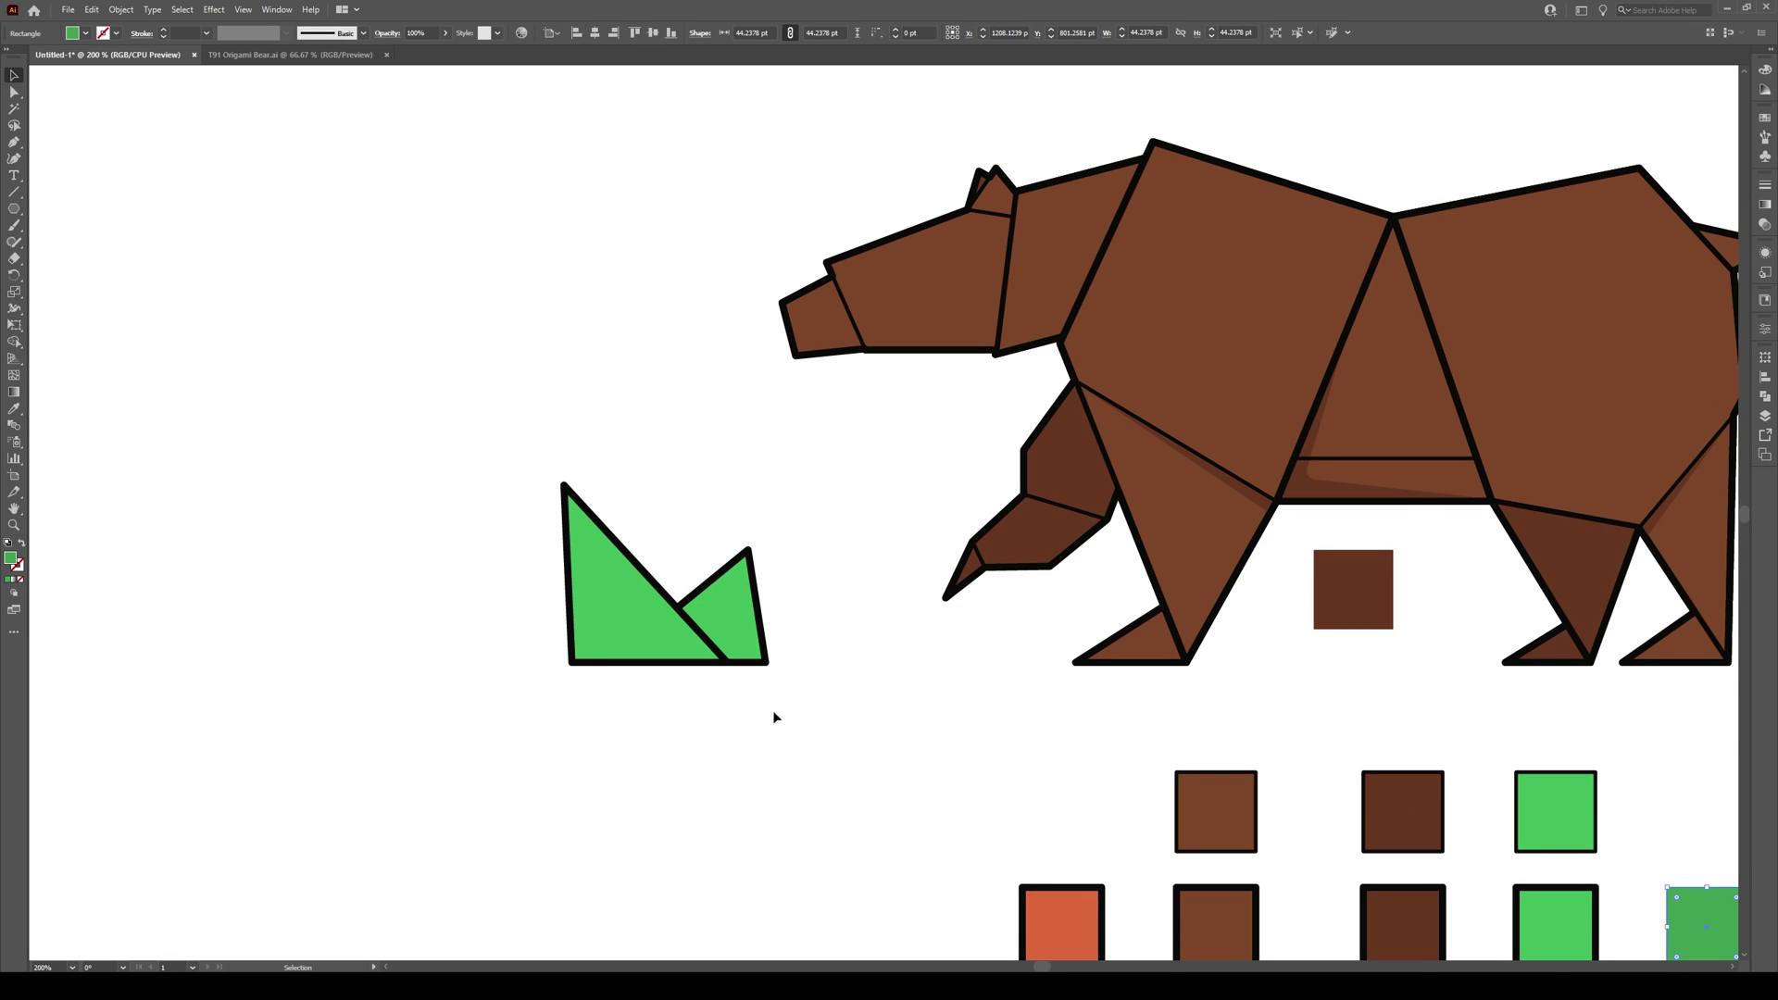
key(m)
scroll(693, 629, up, 4)
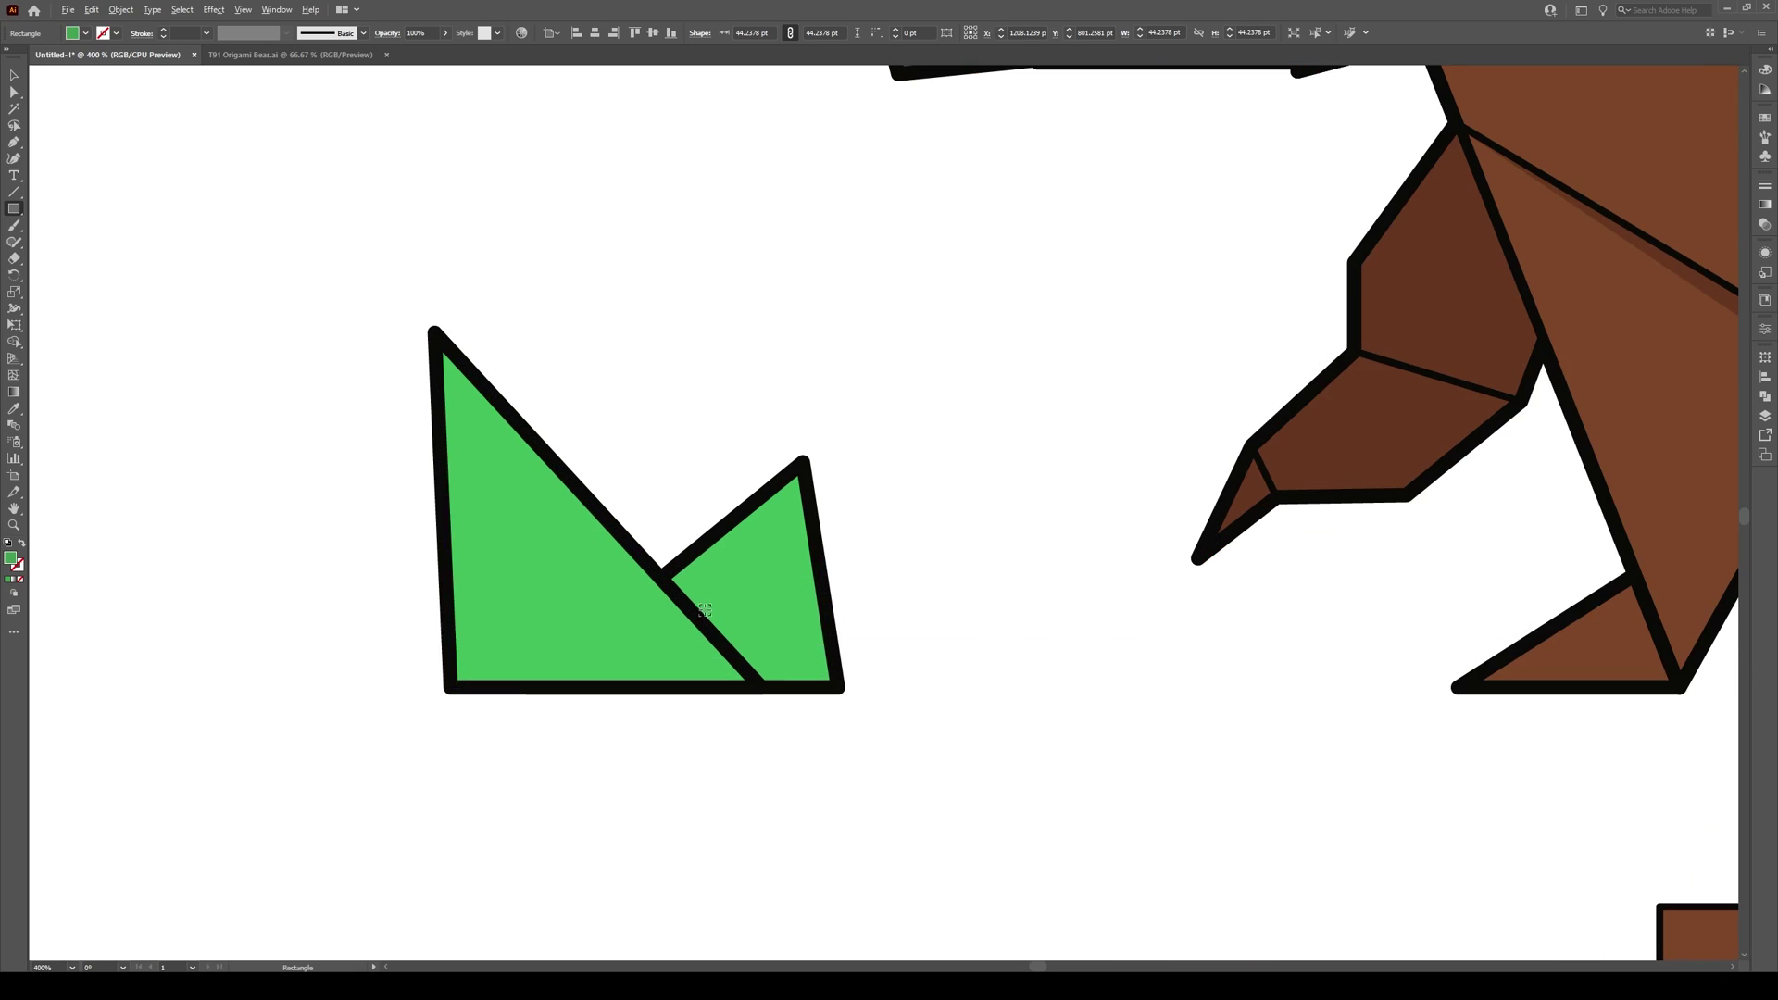
drag(733, 515, 786, 603)
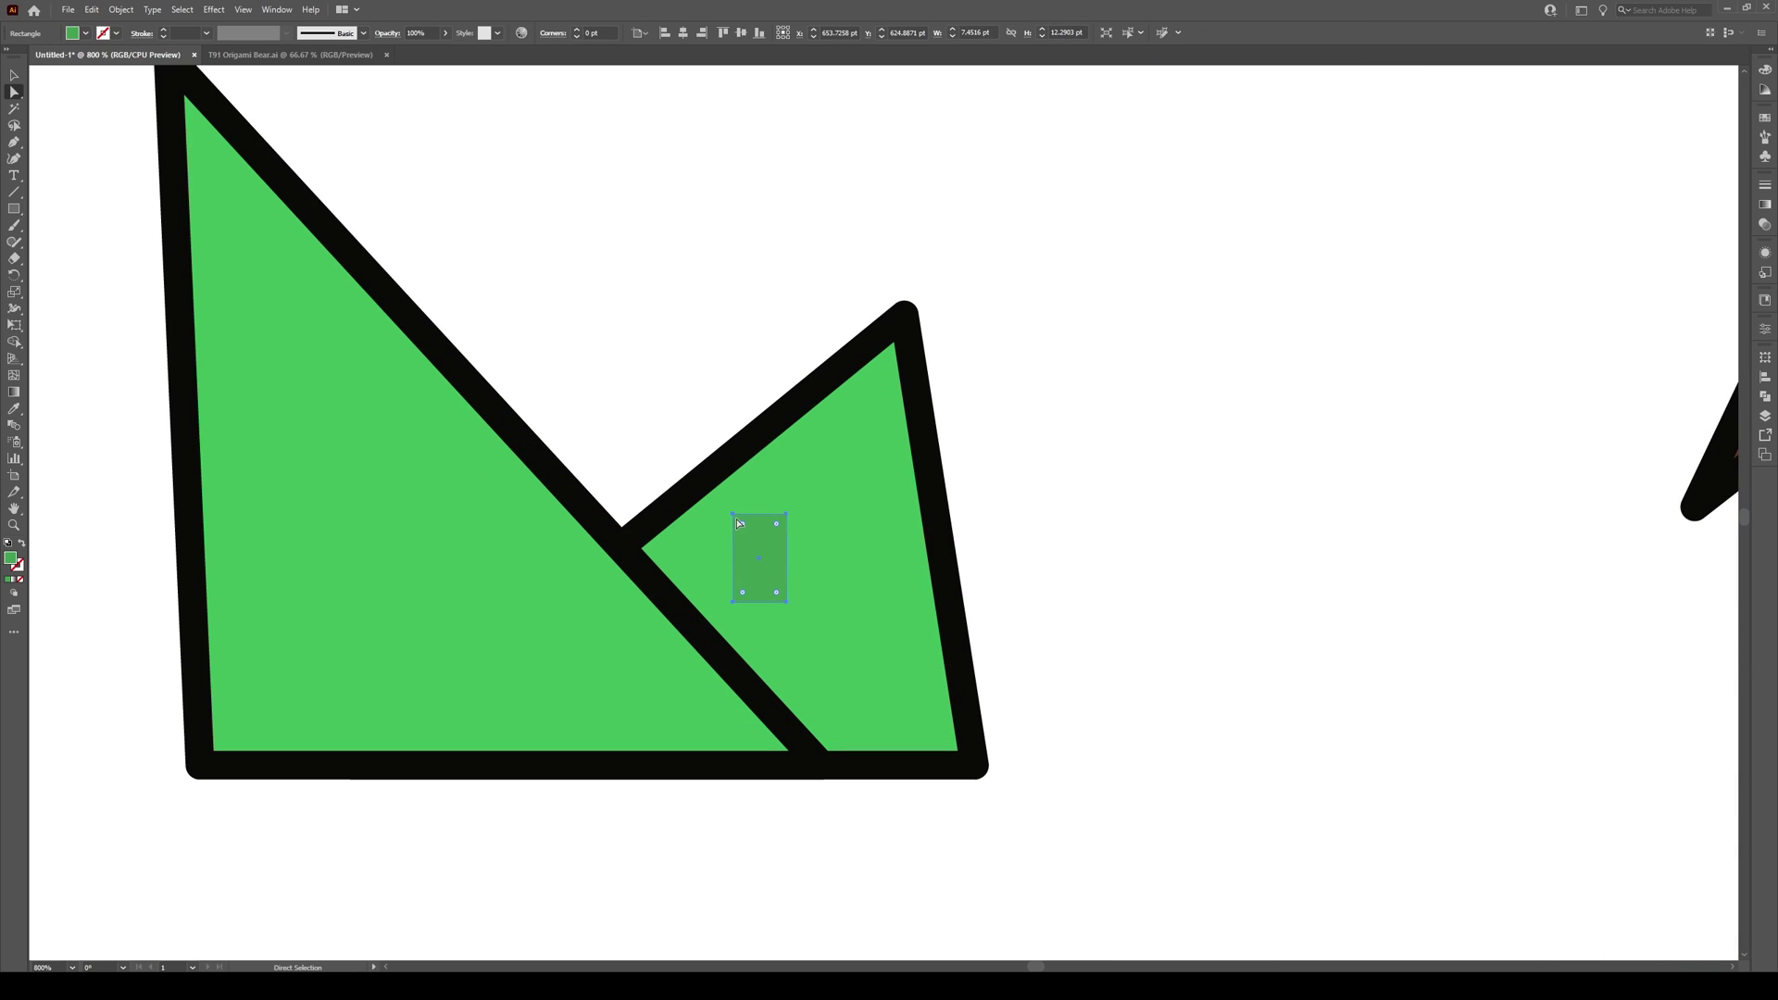
Reshape the dark green rectangle into a shadow on the short blade, running alongside the tall blade down to the base
key(a)
drag(732, 515, 600, 570)
drag(786, 514, 717, 488)
drag(609, 575, 602, 580)
drag(717, 489, 717, 489)
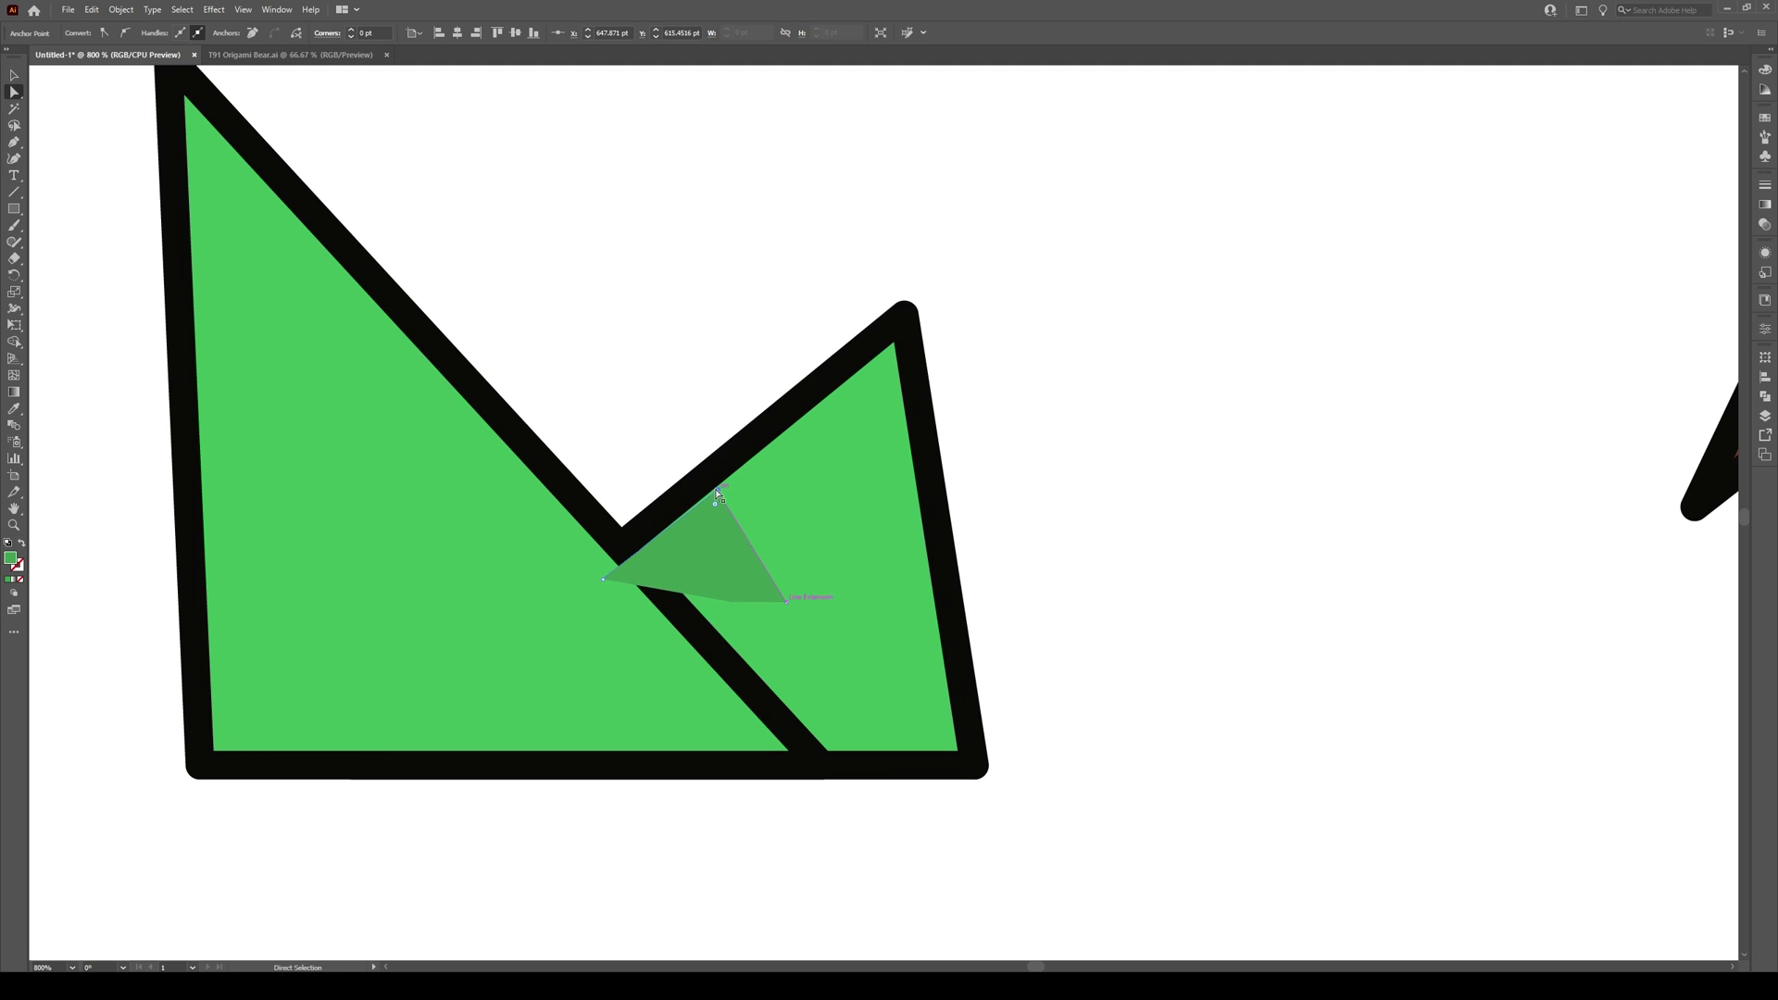
scroll(717, 490, up, 3)
drag(711, 494, 706, 490)
scroll(704, 501, down, 2)
drag(803, 672, 876, 894)
drag(726, 670, 607, 887)
Bring the tall grass blade to the front, above the dark green shadow
key(v)
click(440, 591)
right_click(440, 592)
mouse_move(482, 837)
click(639, 838)
click(1205, 592)
Paste a copy of the whole grass clump behind the bear's hind legs and scale it down to a little over half size
key(ctrl+1)
scroll(1054, 412, up, 2)
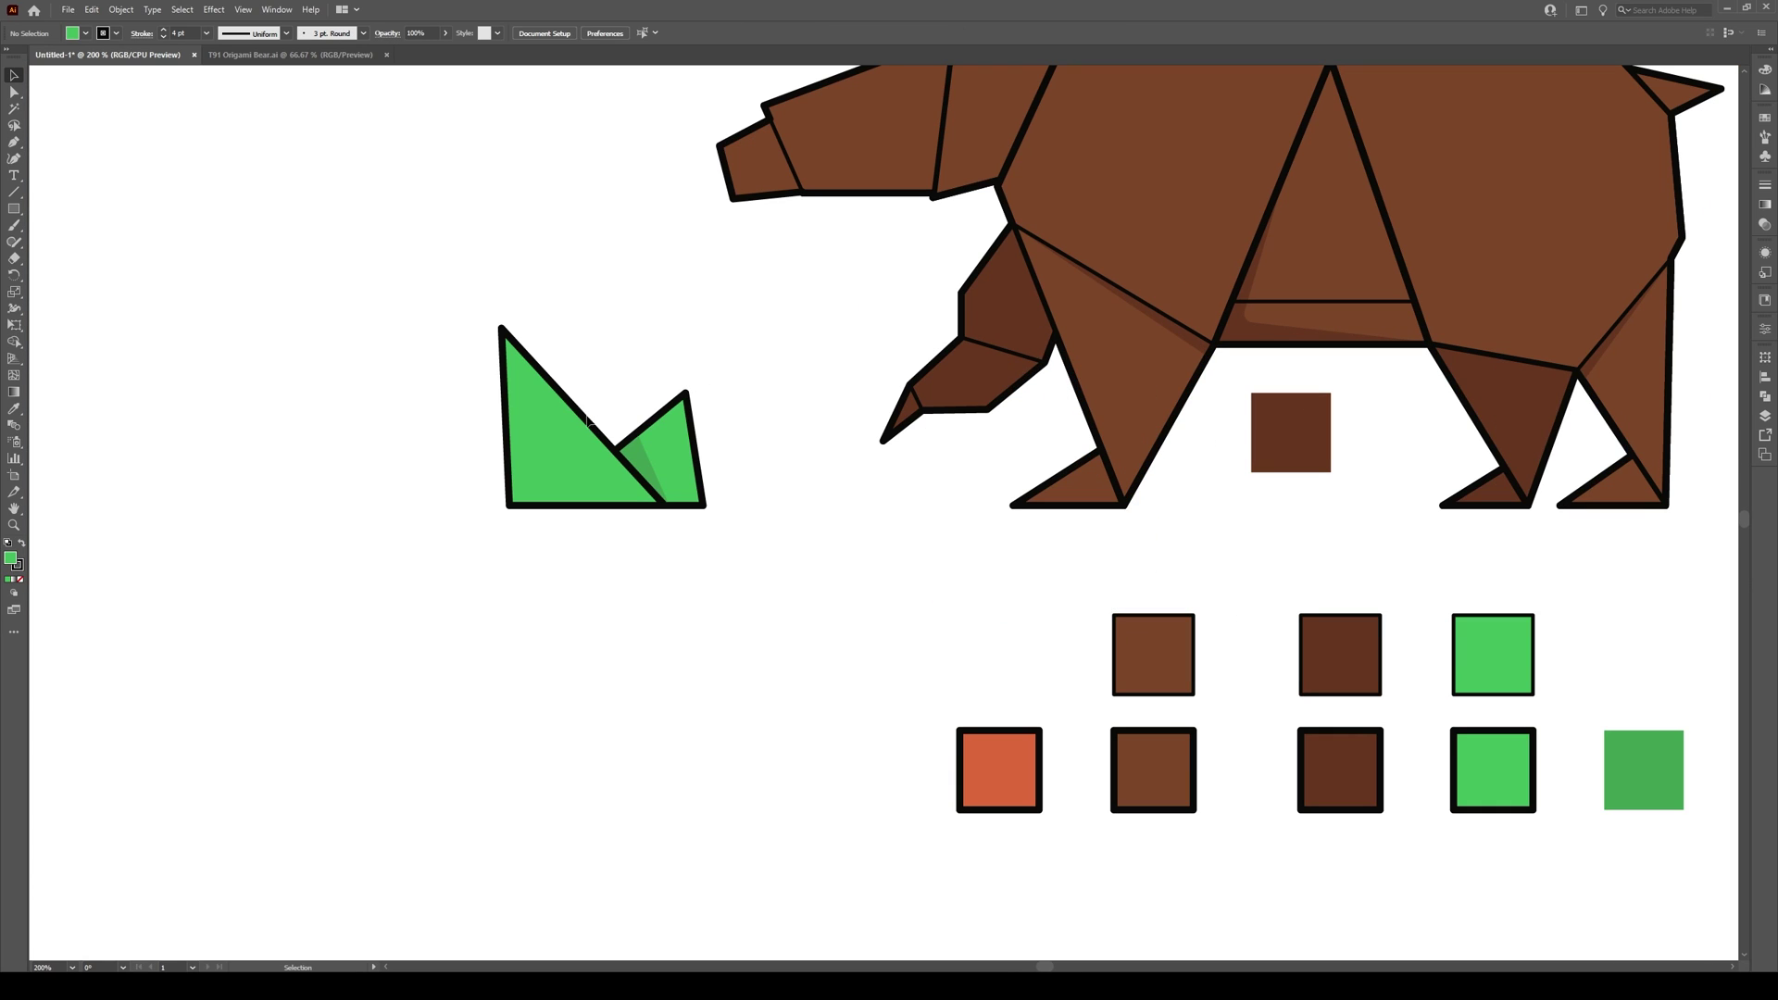
scroll(575, 457, down, 1)
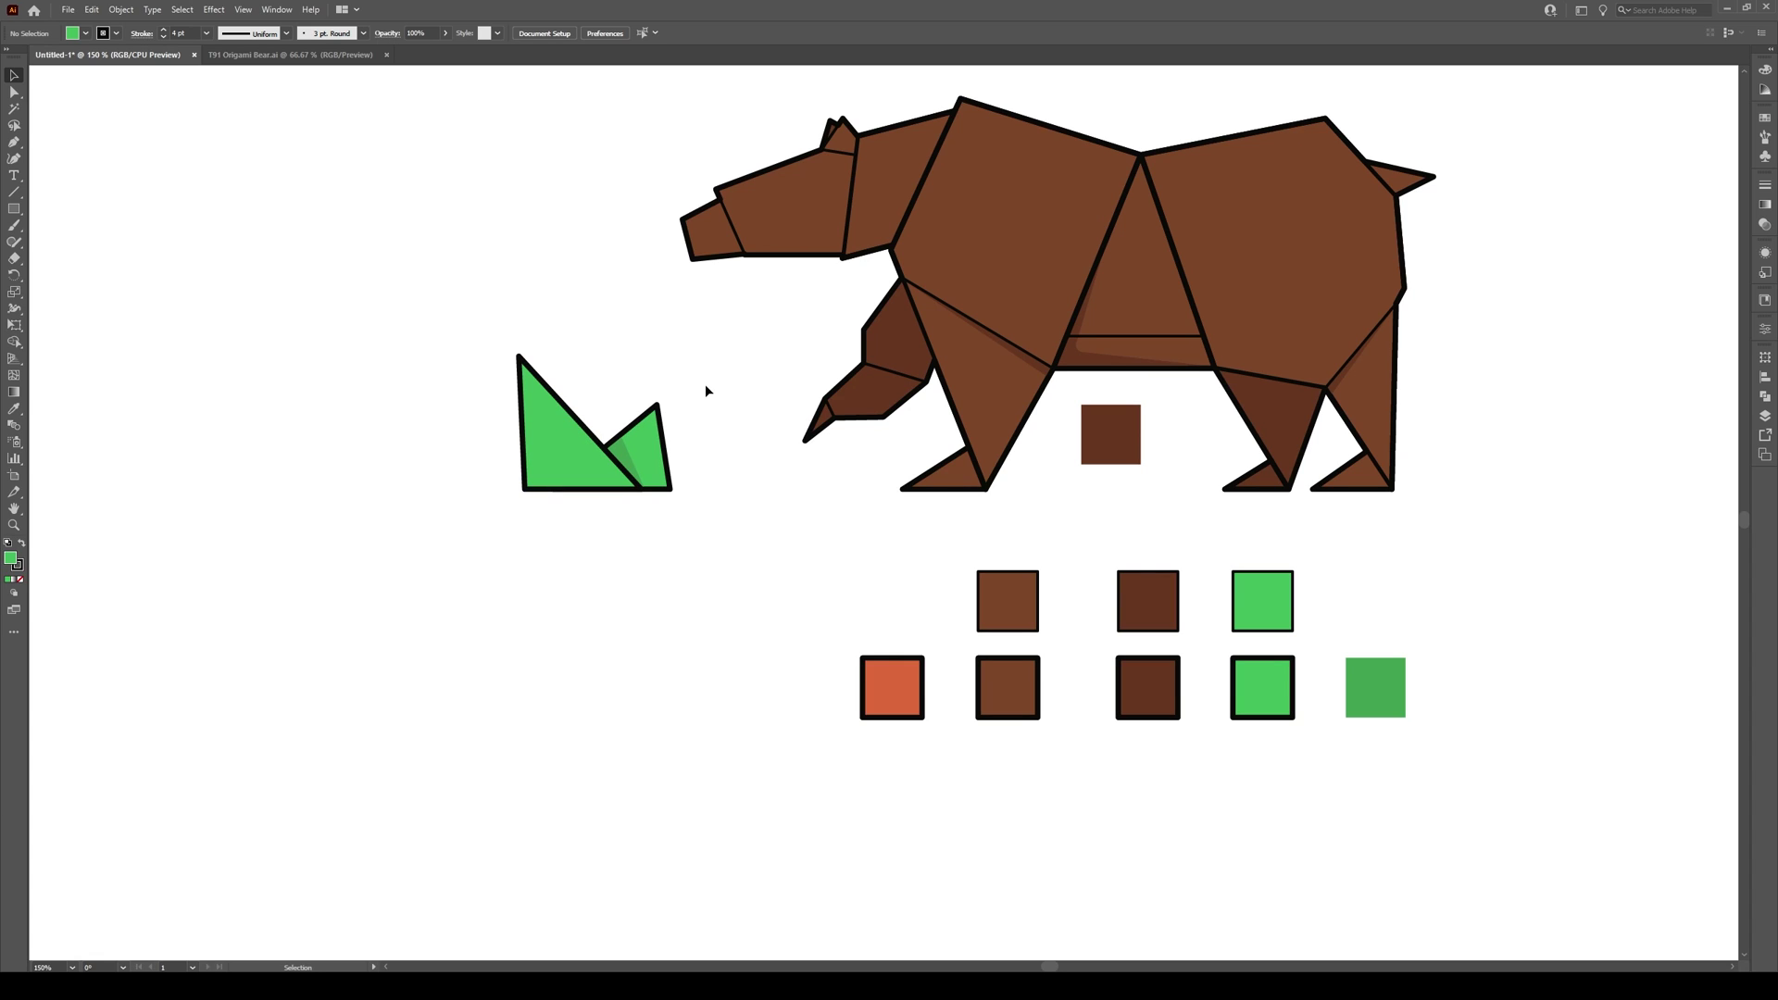
scroll(703, 387, up, 2)
drag(736, 429, 426, 626)
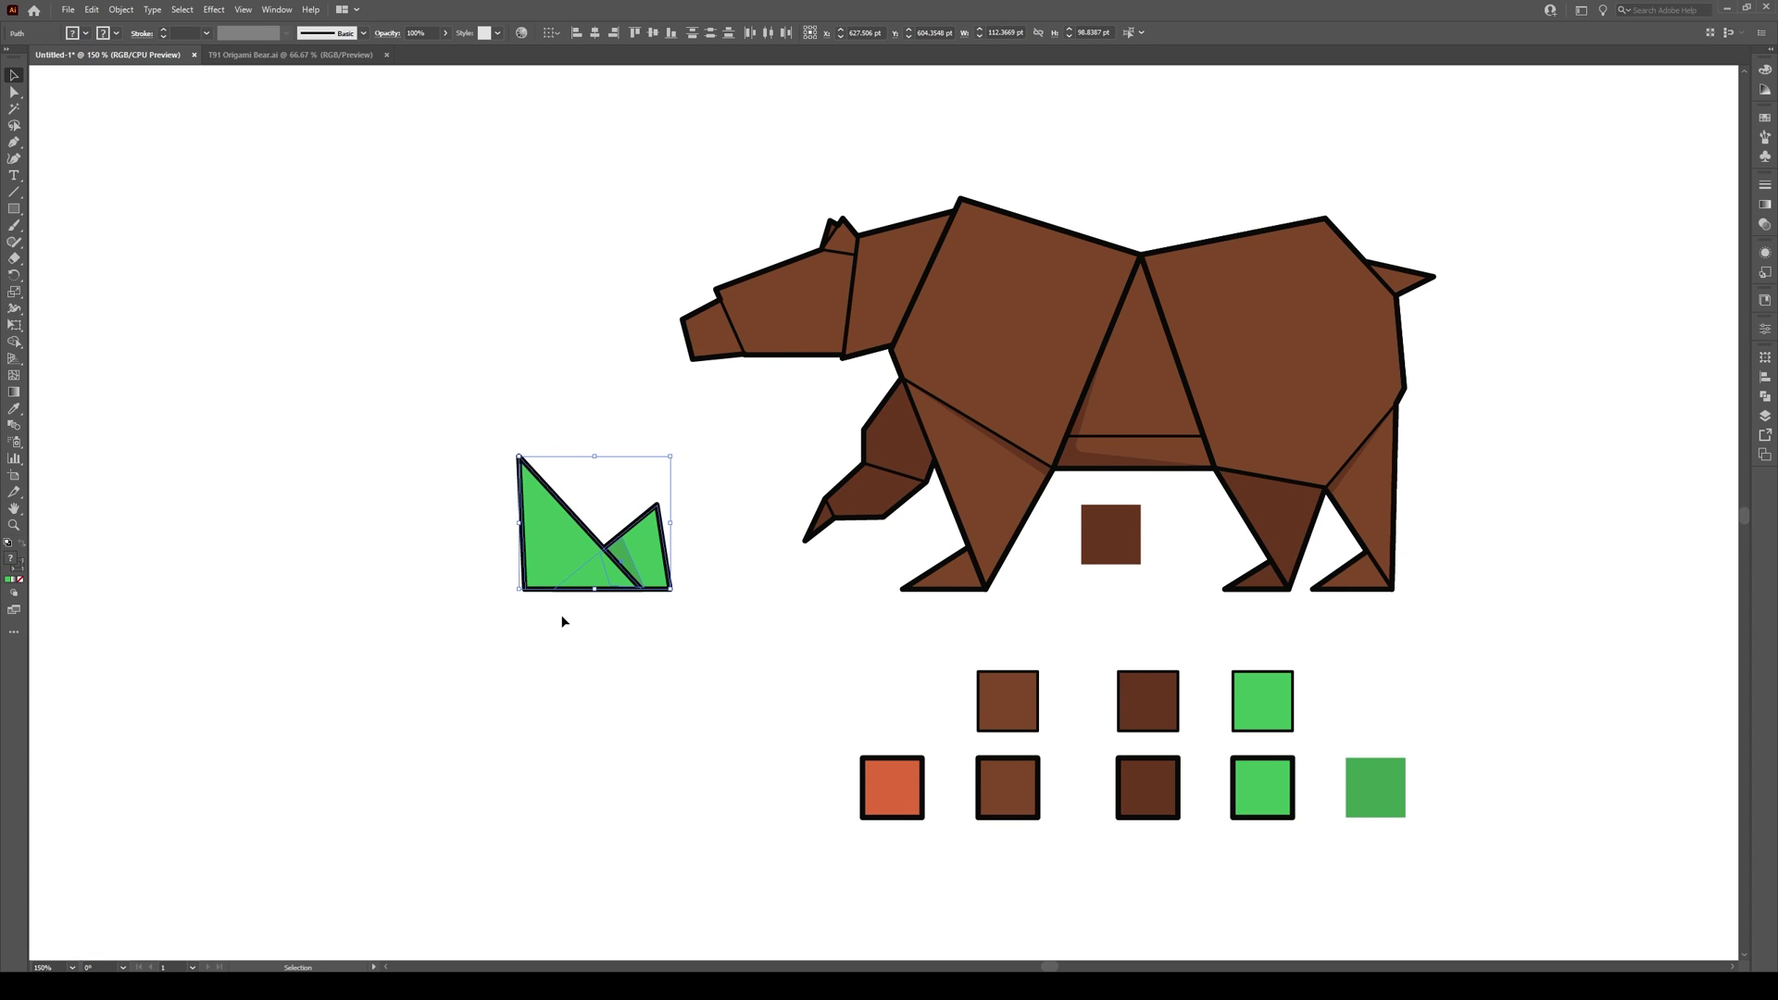
key(a)
key(v)
key(a)
key(v)
key(ctrl+v)
drag(862, 560, 1513, 569)
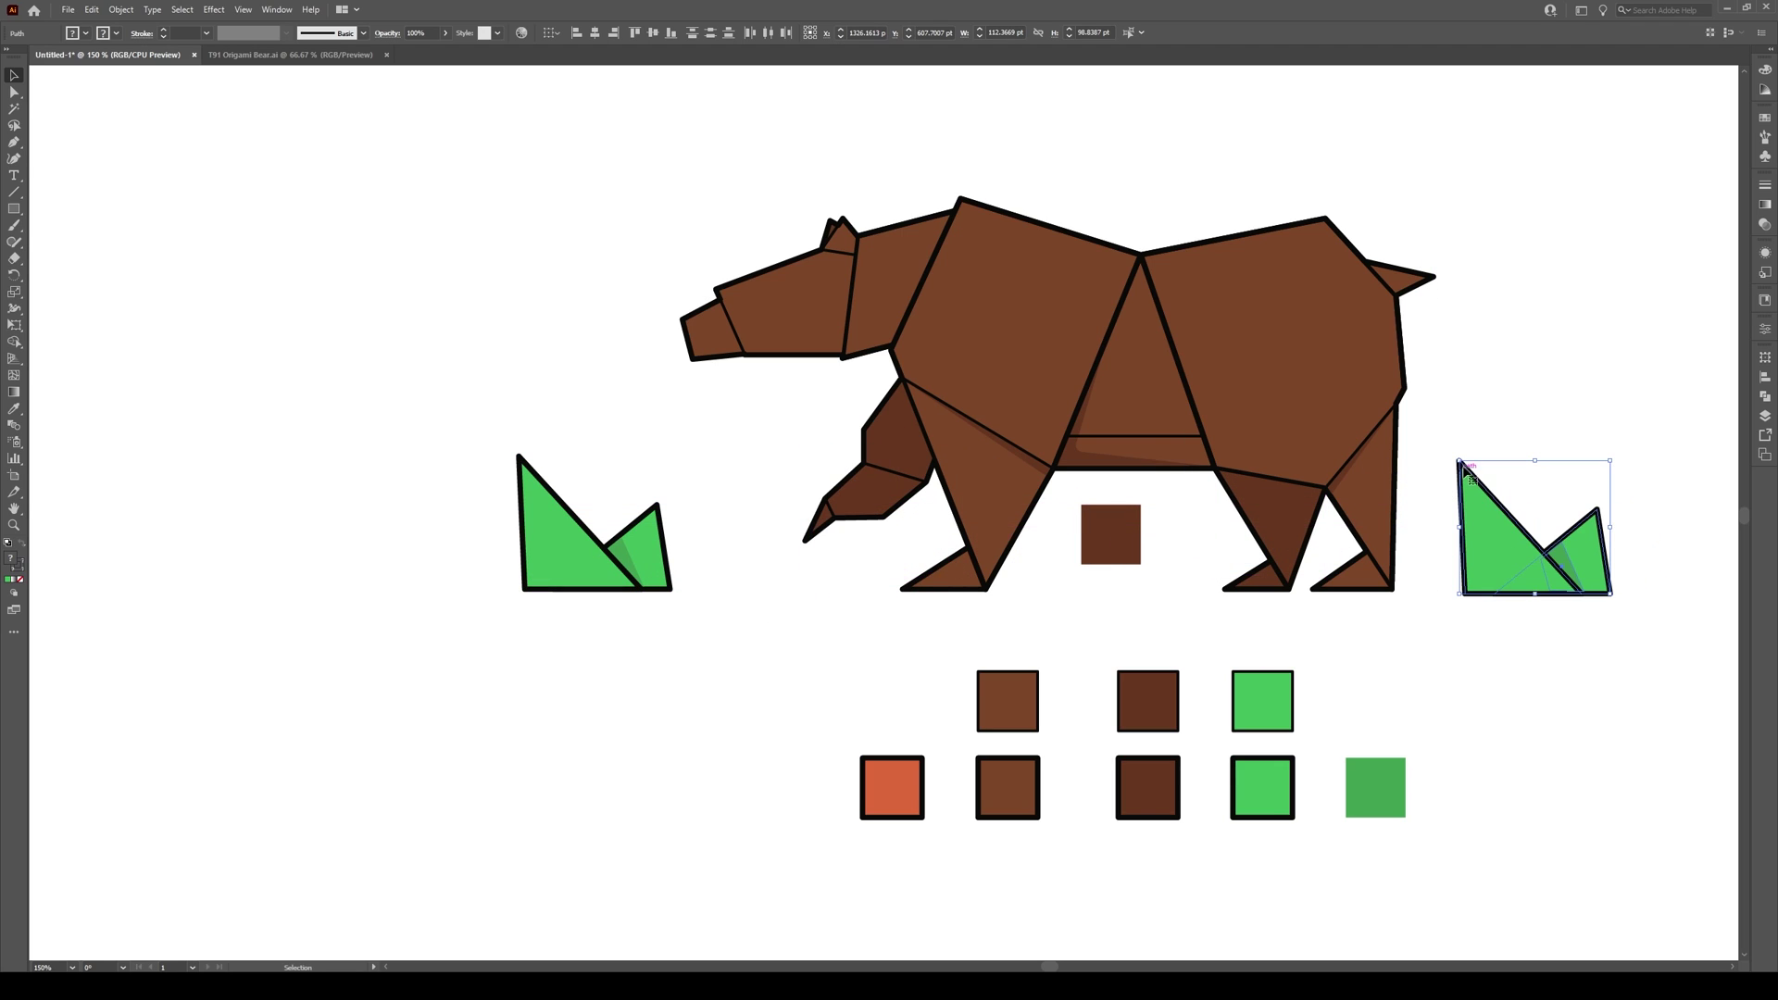
drag(1455, 457, 1523, 516)
click(1673, 513)
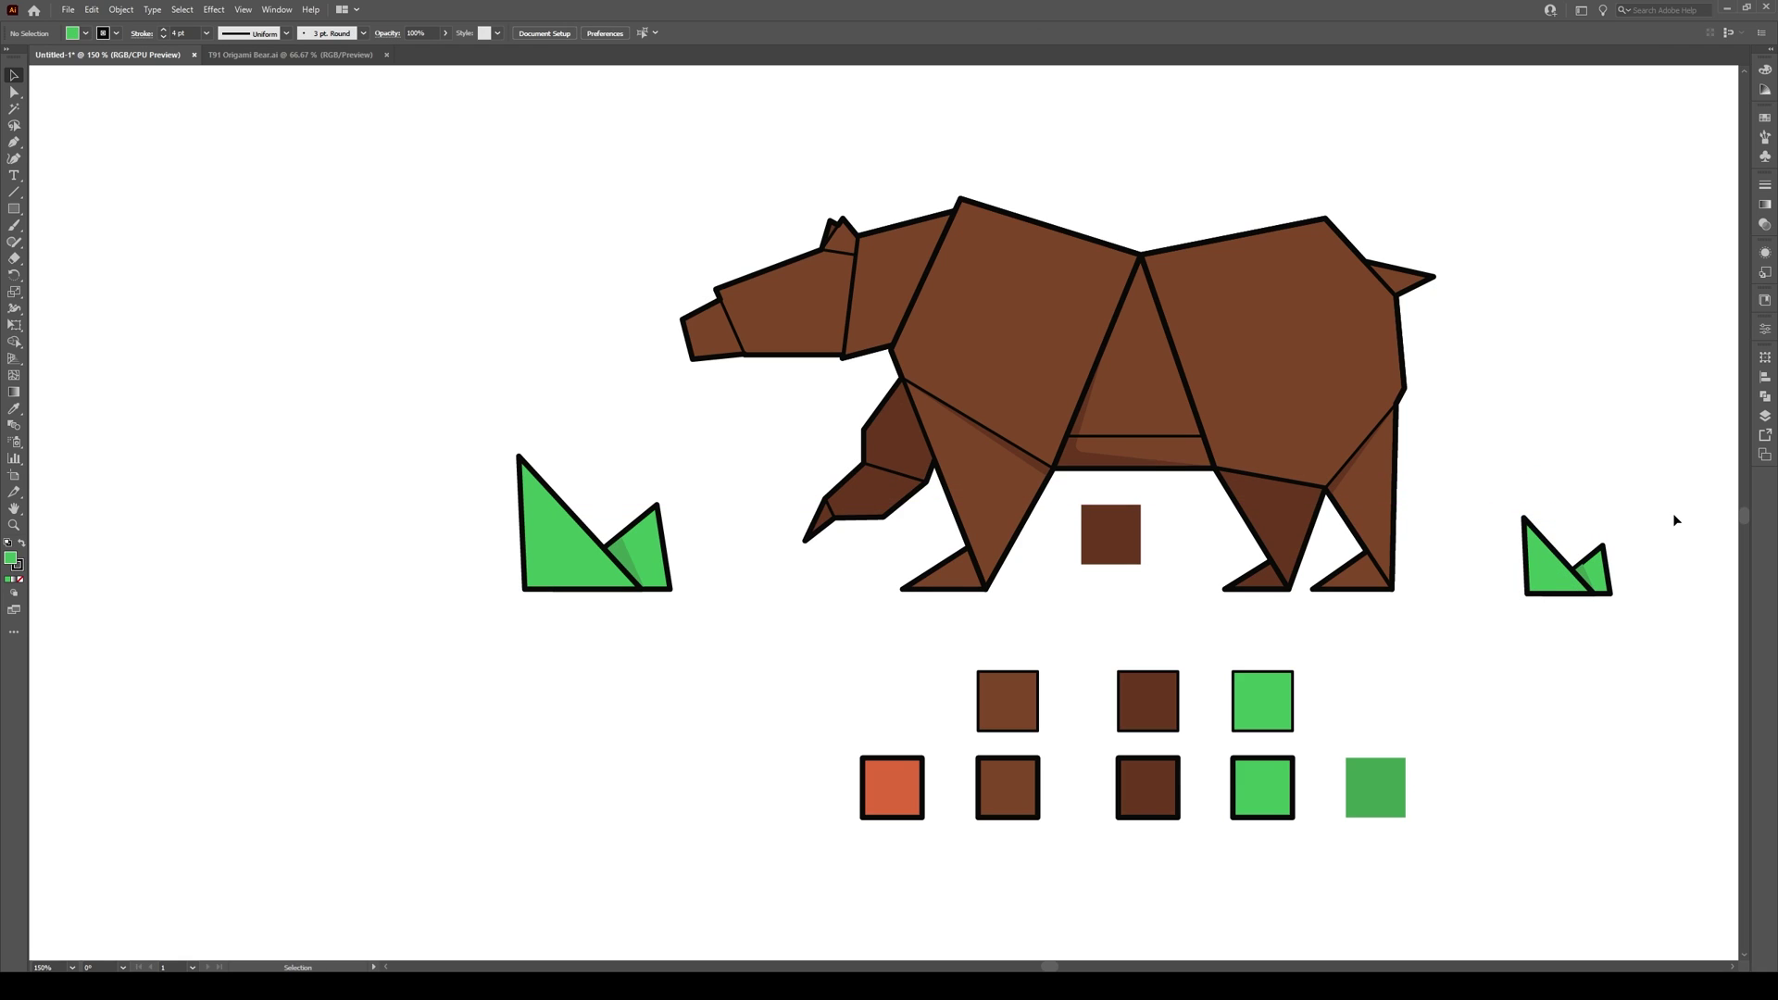
Reflect the small grass clump behind the bear about the vertical axis
drag(1644, 496, 1384, 639)
click(1619, 500)
drag(1648, 469, 1504, 583)
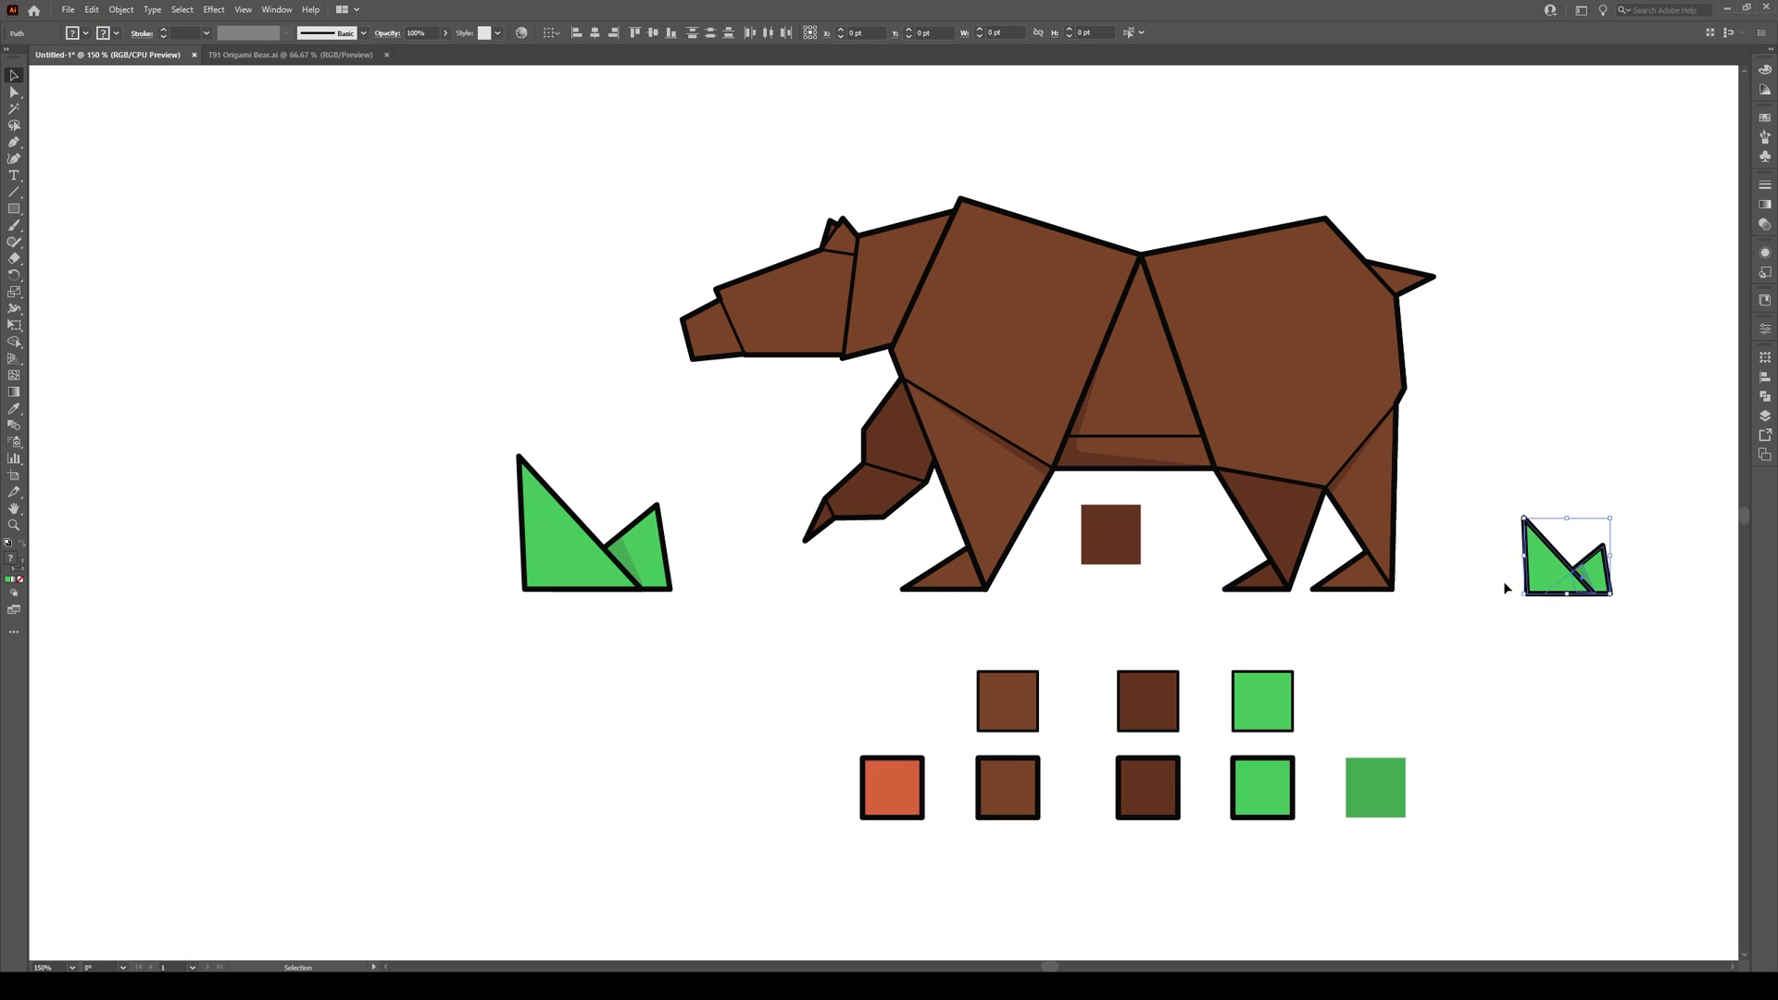
click(121, 10)
mouse_move(144, 30)
click(366, 82)
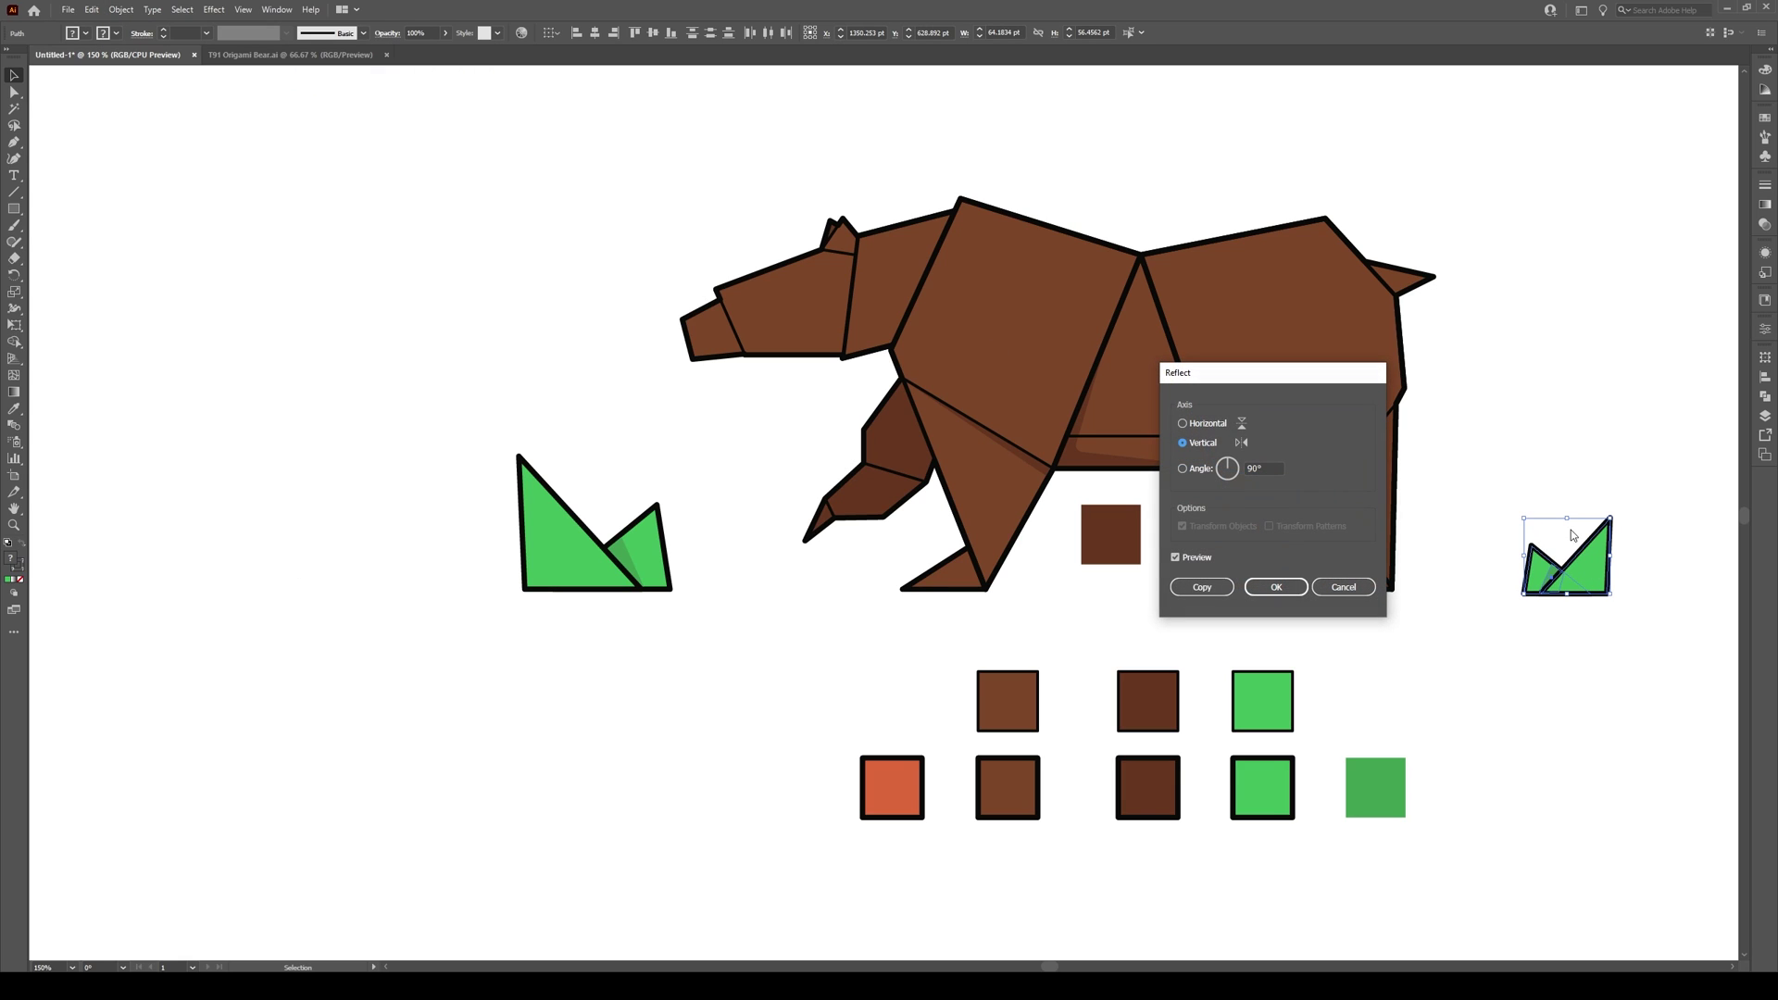
click(1276, 587)
click(1673, 576)
Adjust the upper corner of the small clump's green shadow so it meets the short blade's outline
scroll(1574, 574, up, 8)
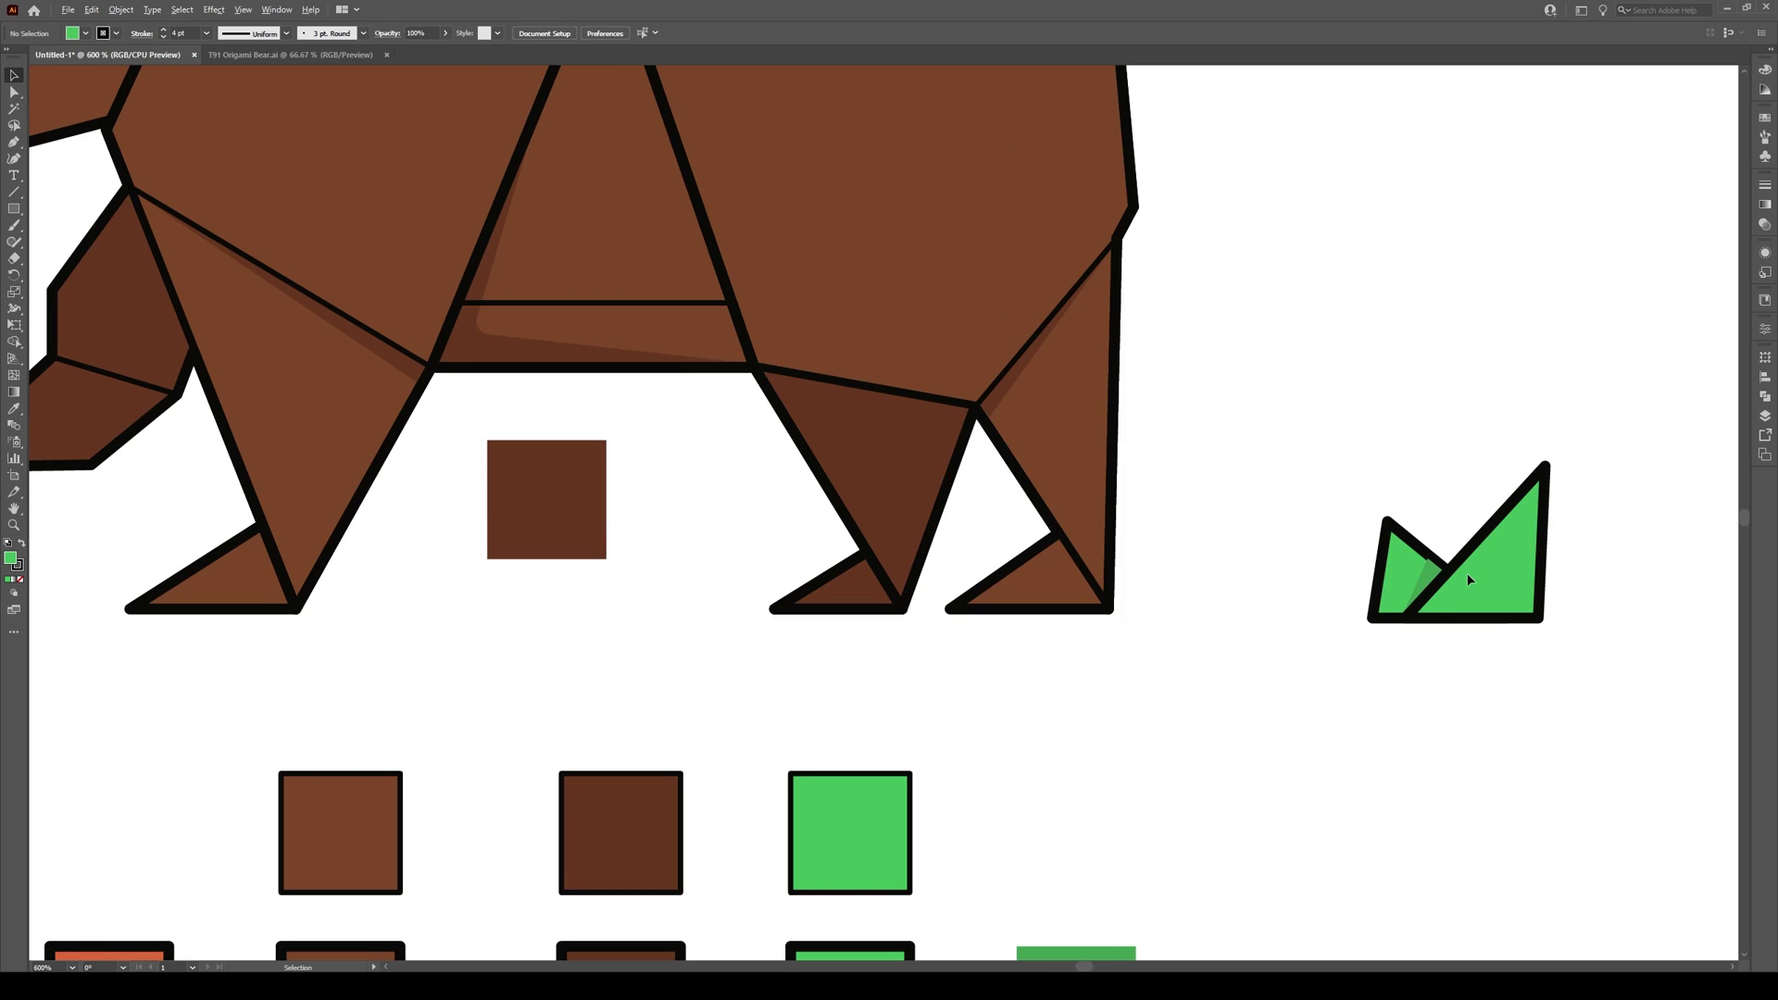
key(a)
click(998, 545)
drag(983, 499, 980, 498)
key(s)
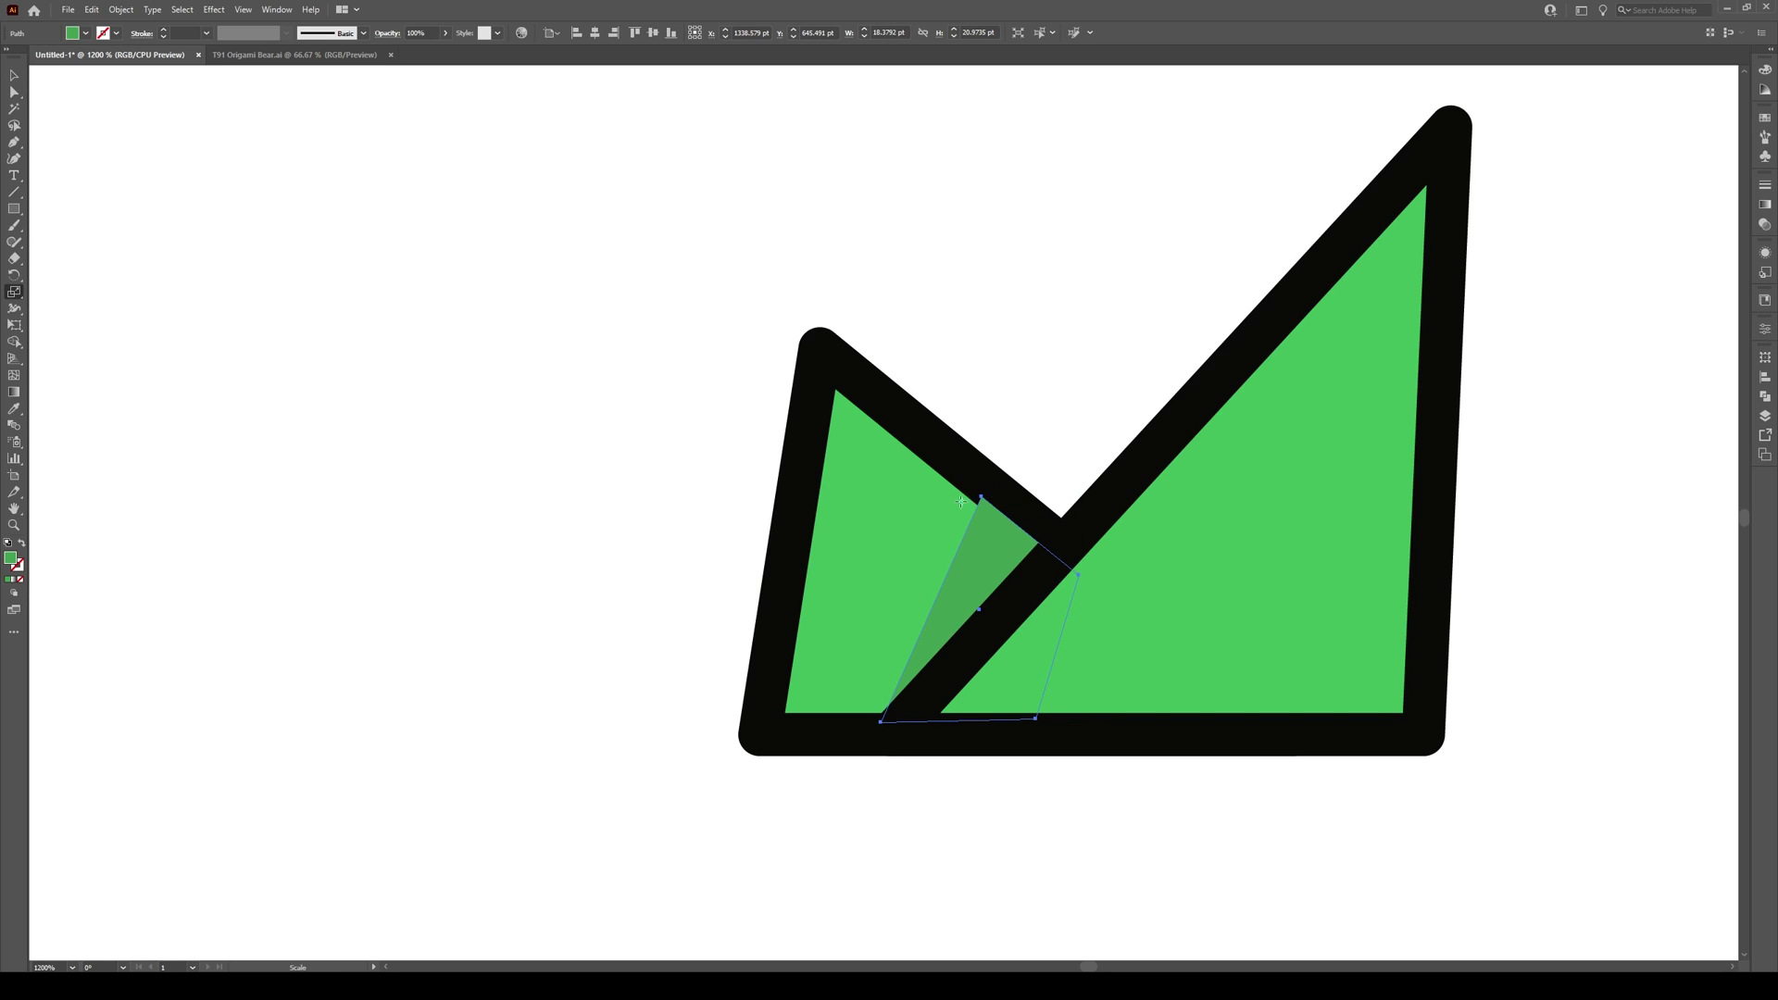
key(a)
drag(977, 505, 977, 501)
key(v)
click(1604, 476)
scroll(1604, 476, down, 8)
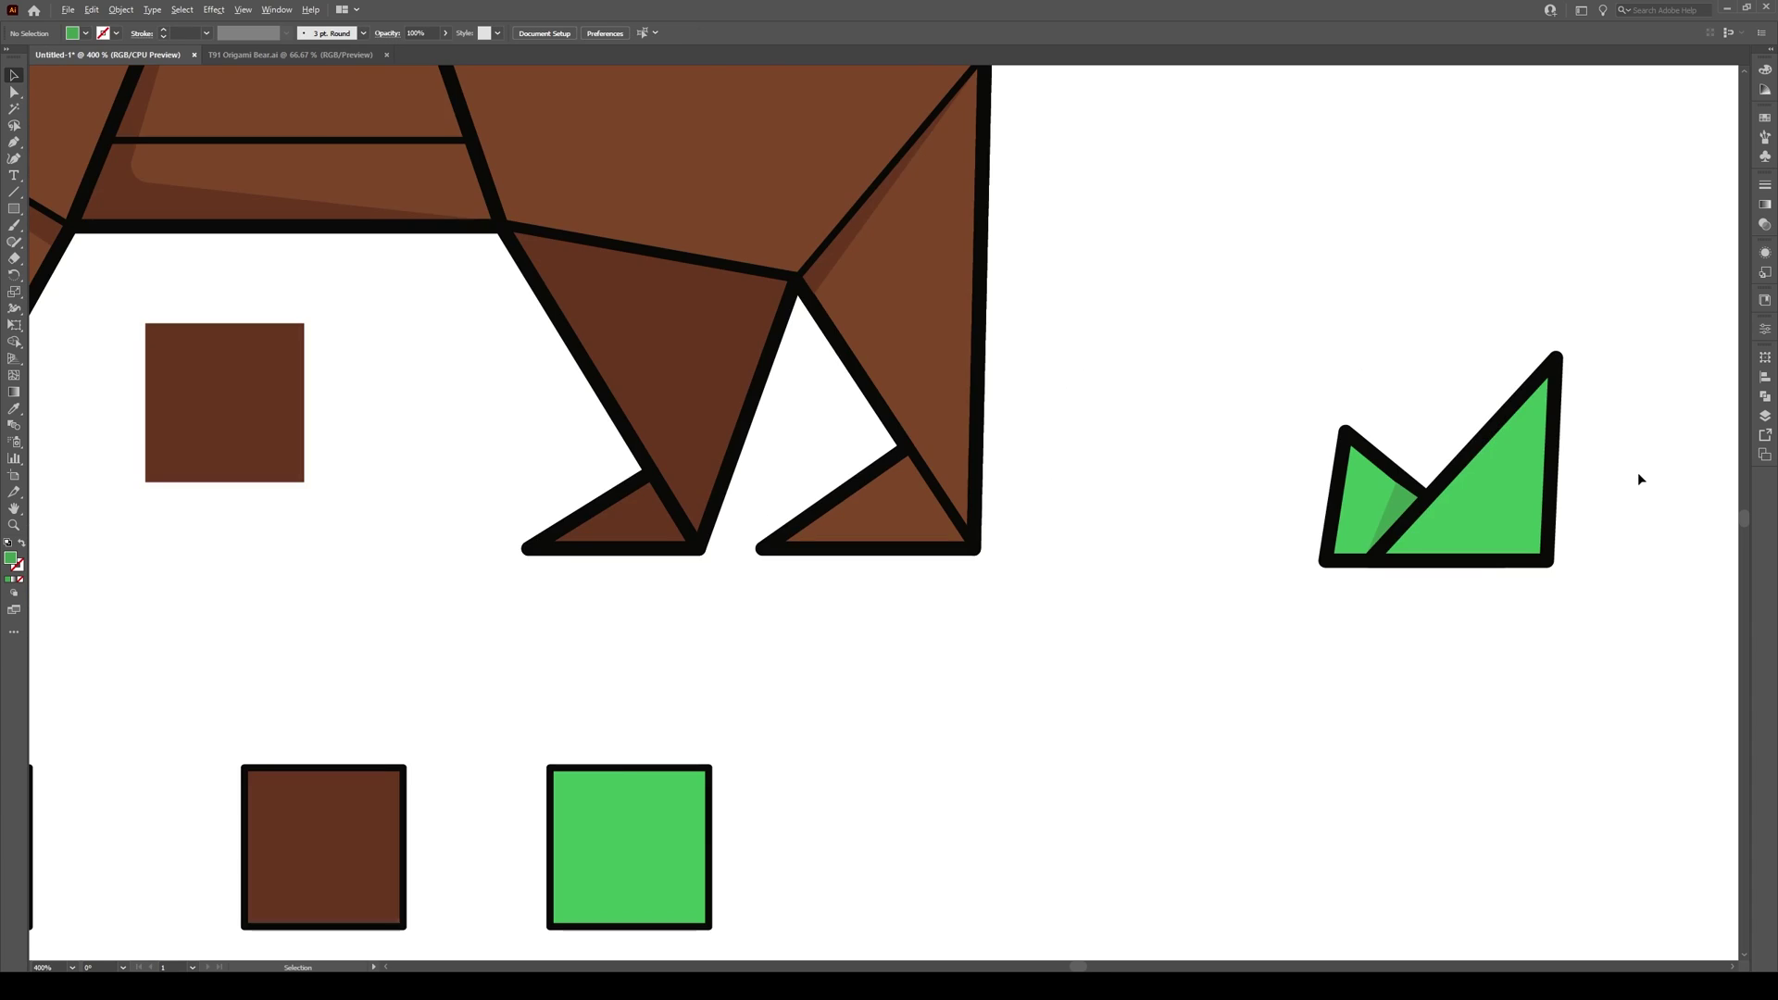
Draw a thin, outline-free ground ellipse about 558 by 8.4 pt beneath the bear, spanning from its nose to its tail
scroll(1457, 386, up, 3)
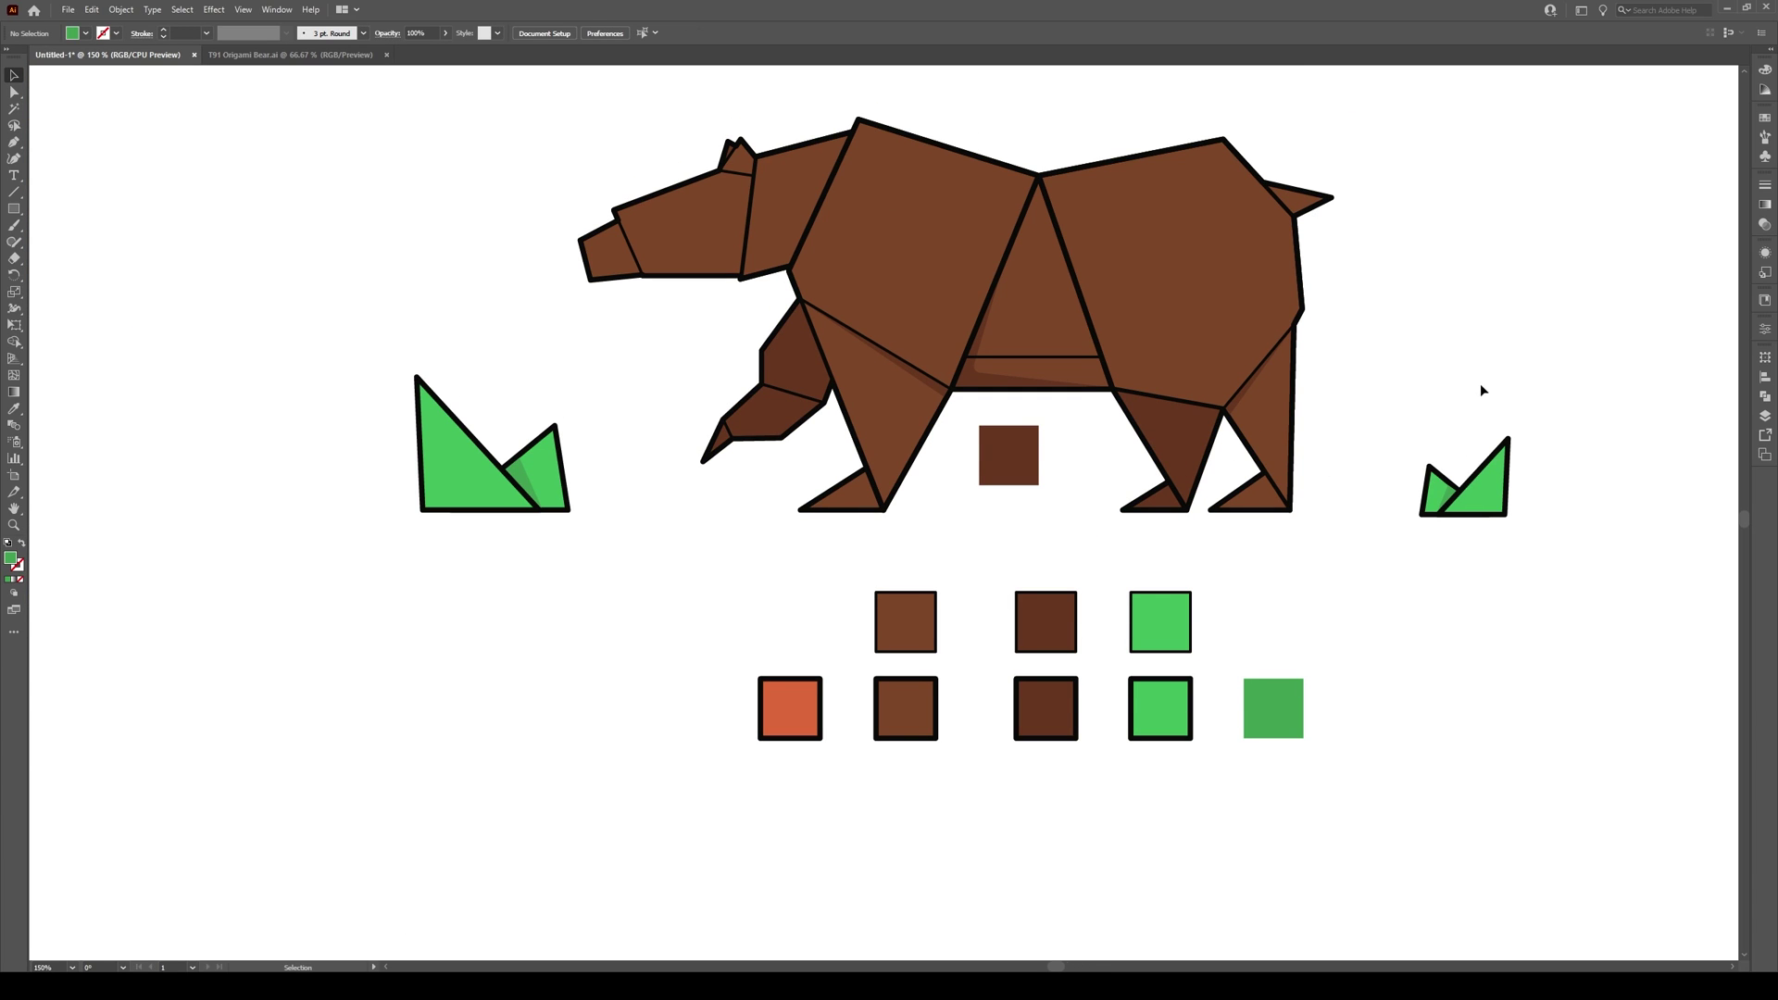
scroll(1406, 385, down, 2)
scroll(1447, 365, up, 2)
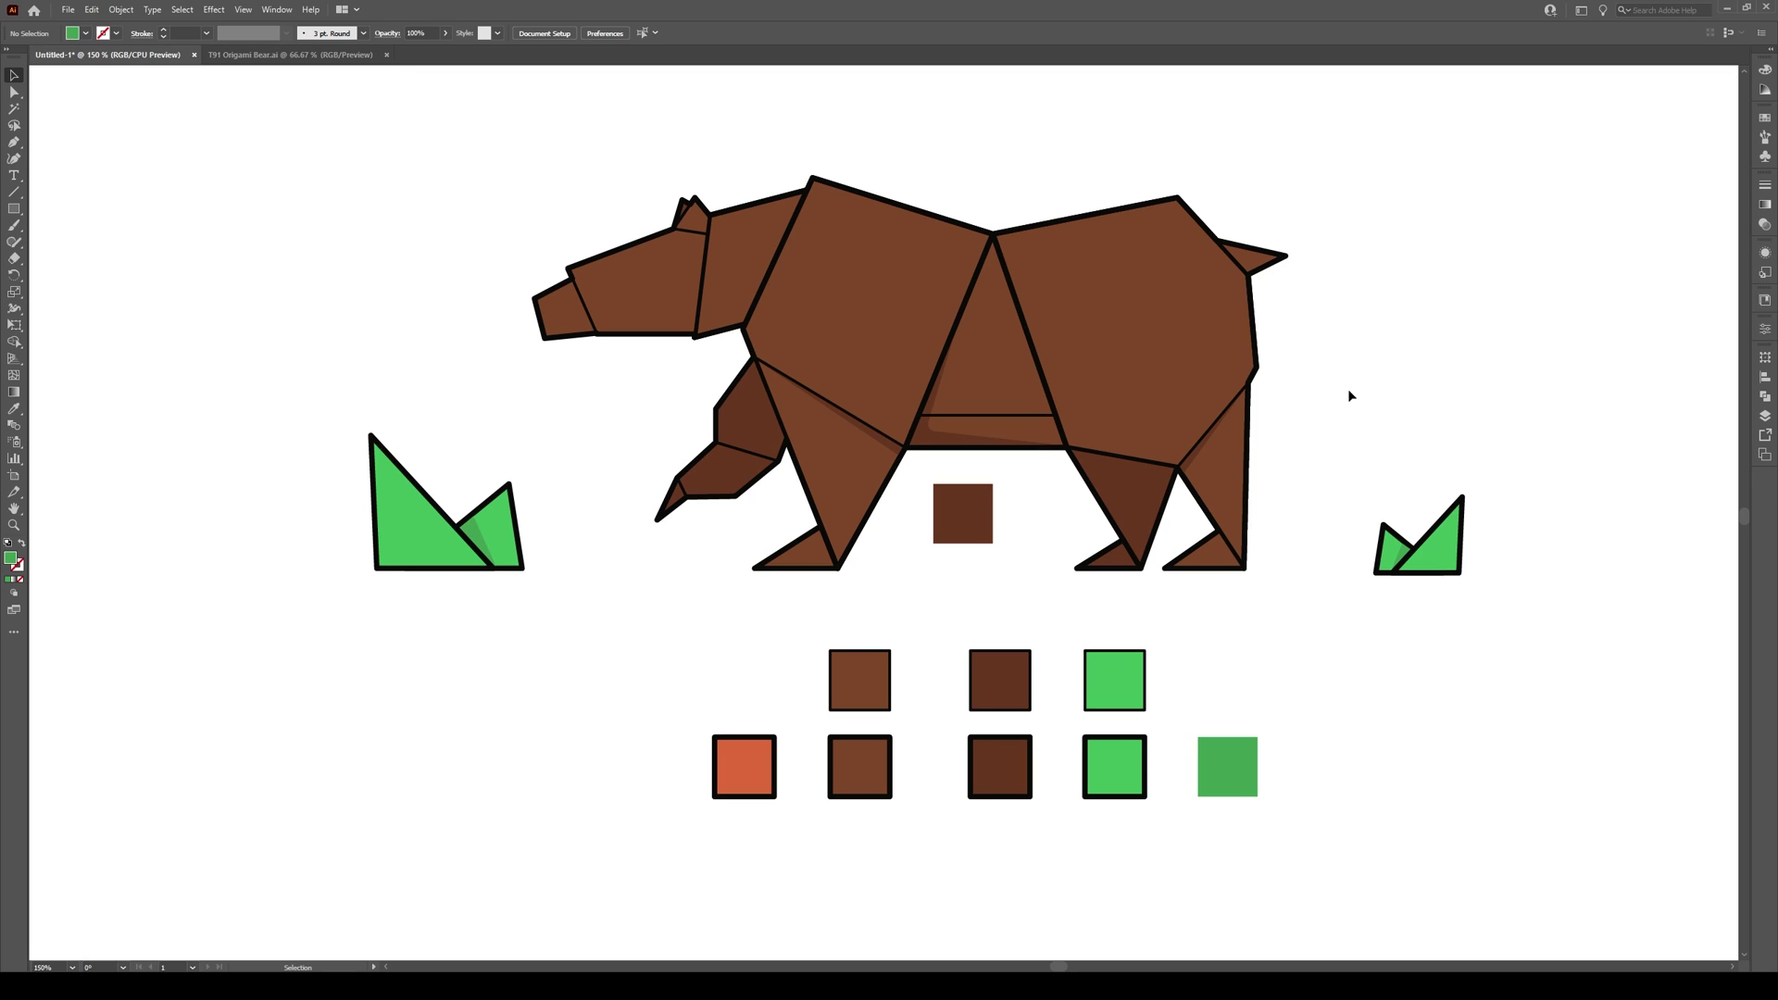
key(l)
drag(1249, 571, 534, 578)
key(a)
click(1255, 579)
key(v)
drag(1260, 581, 1286, 576)
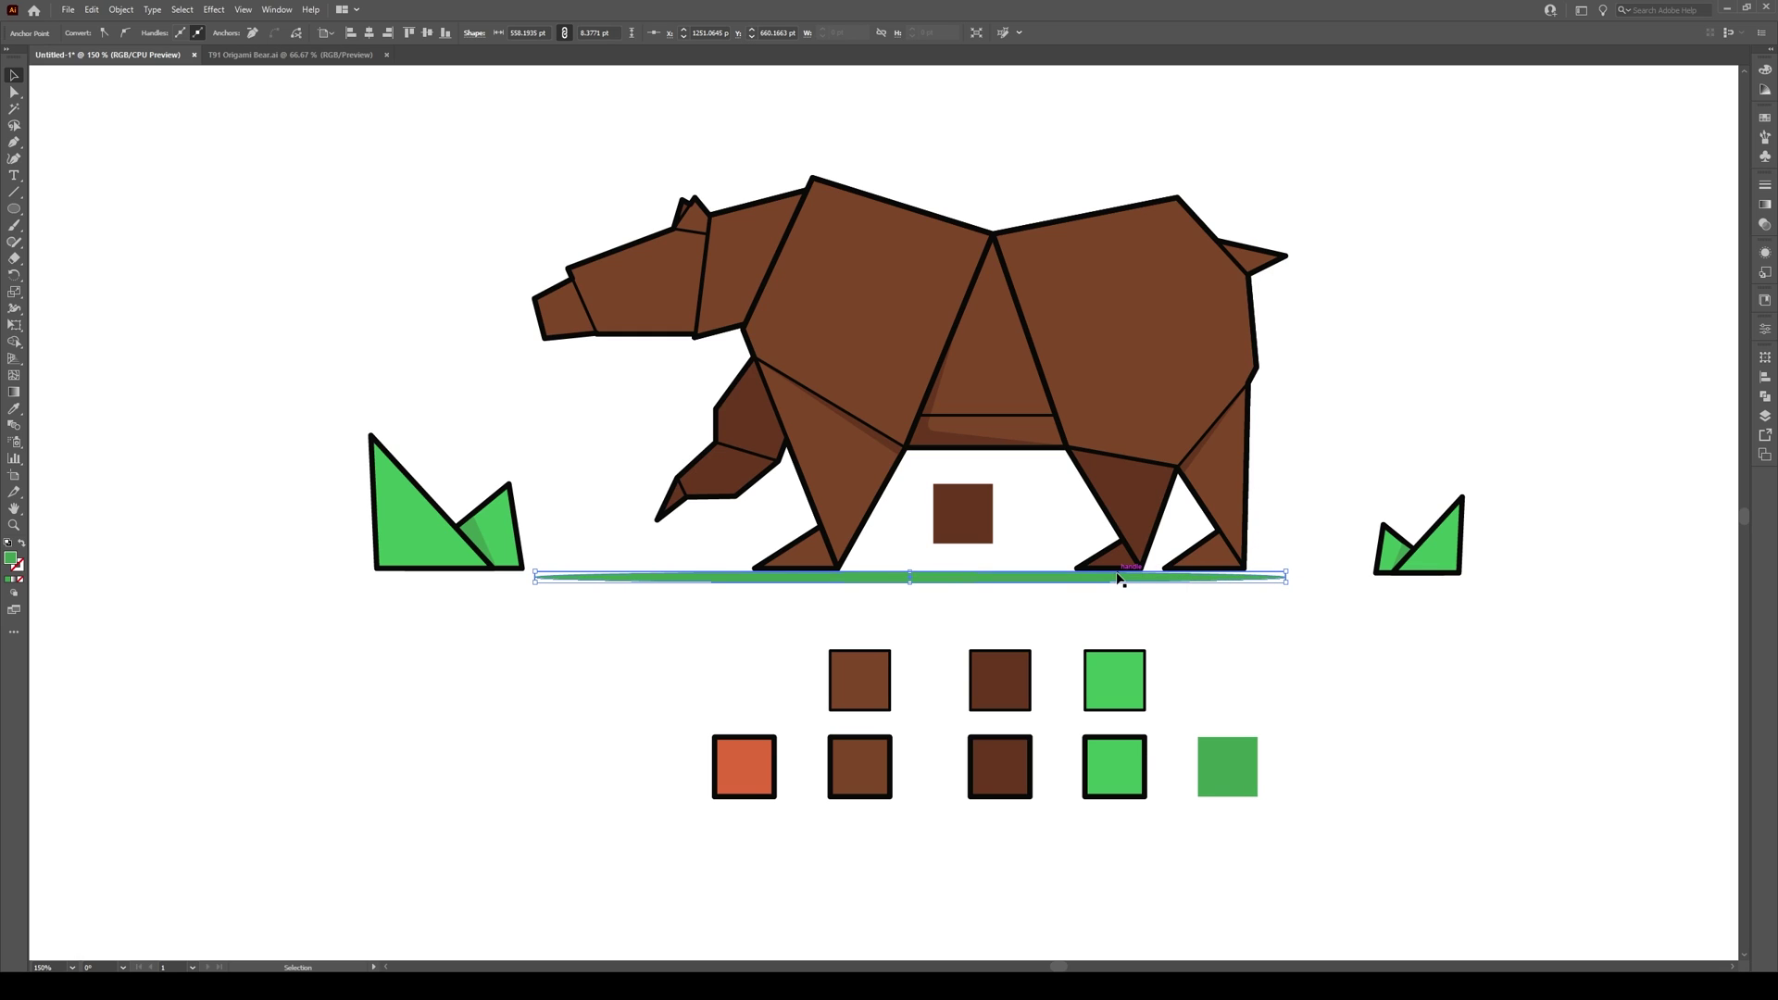
Set the ground ellipse's fill to the near-black colour 1E1E1E
double_click(14, 560)
drag(769, 501, 716, 554)
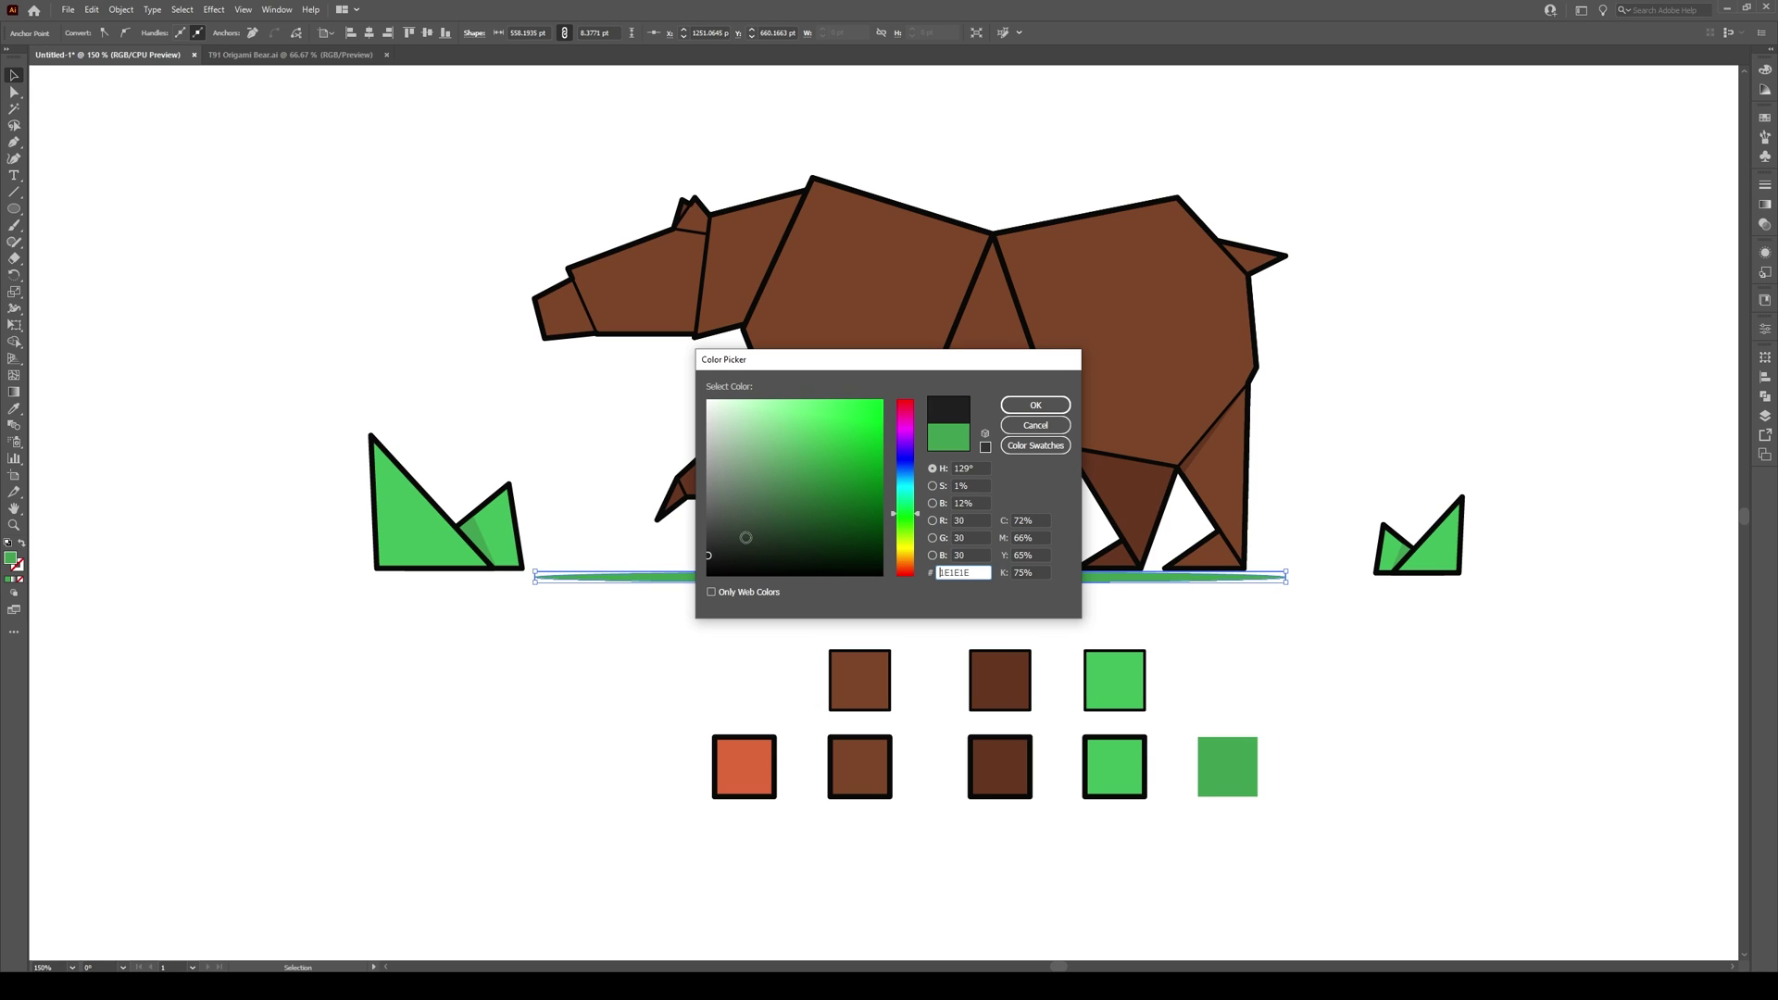
click(1035, 405)
click(778, 621)
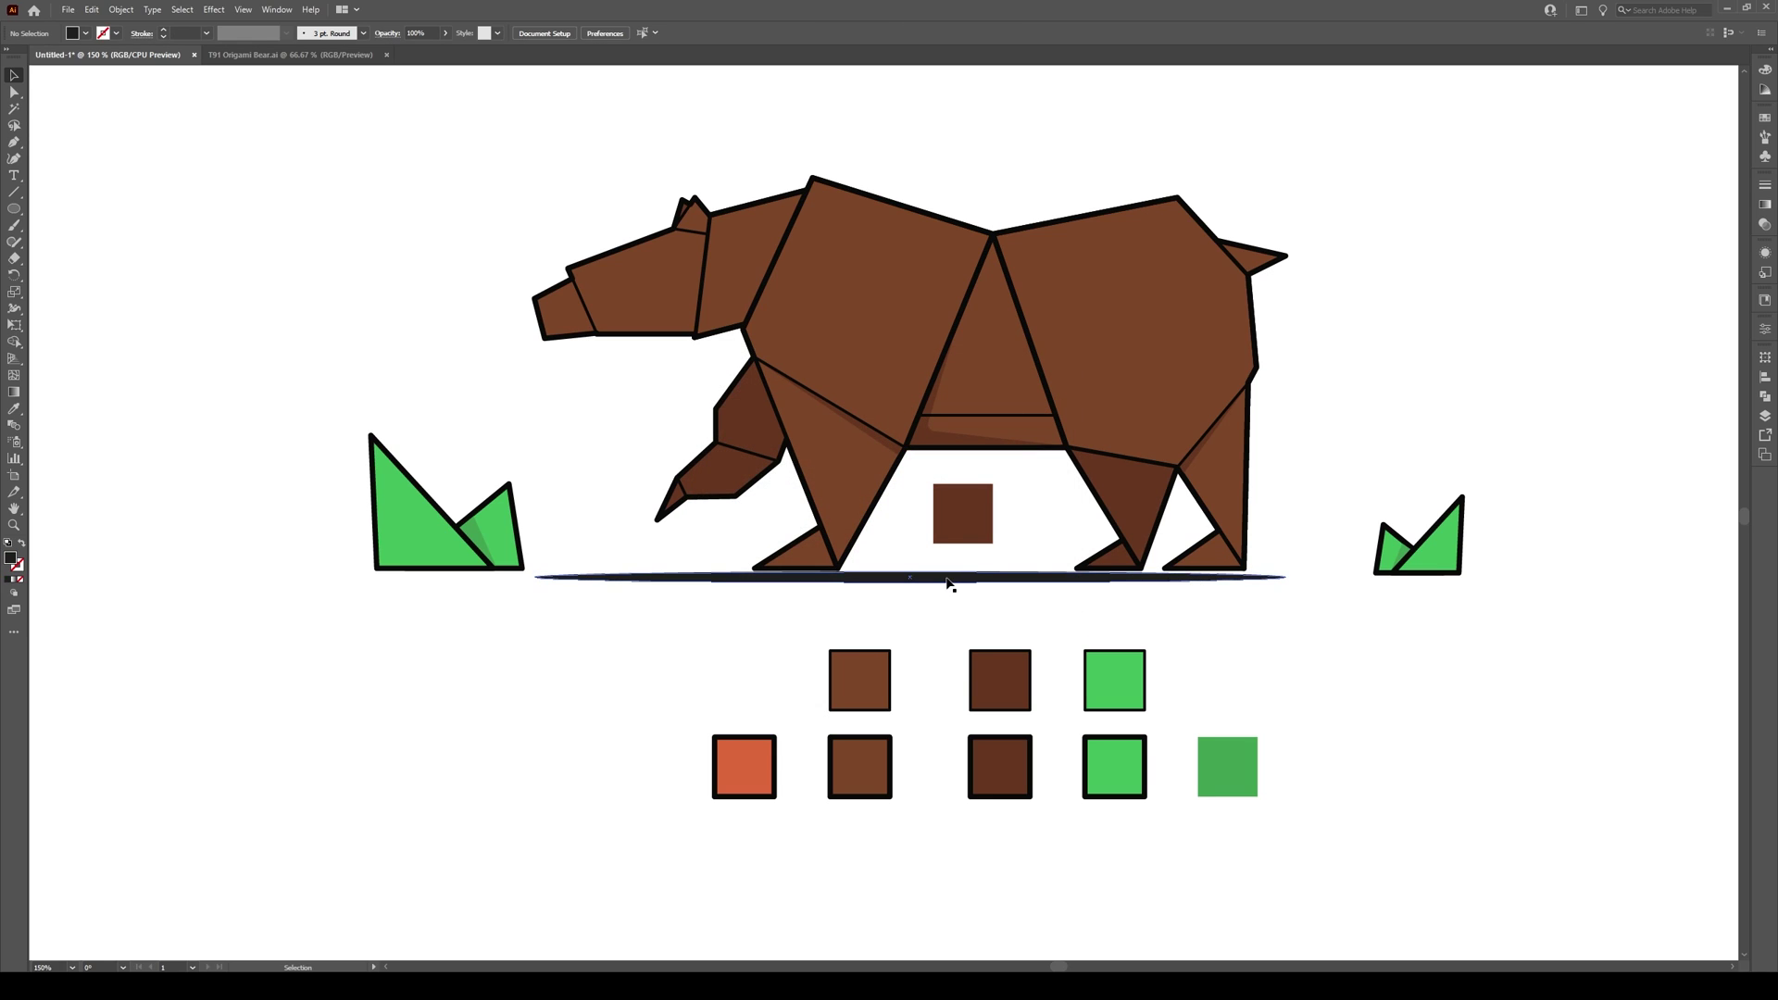
Move the ground ellipse down clear of the feet and delete the loose dark brown square under the bear's belly
drag(945, 578, 951, 609)
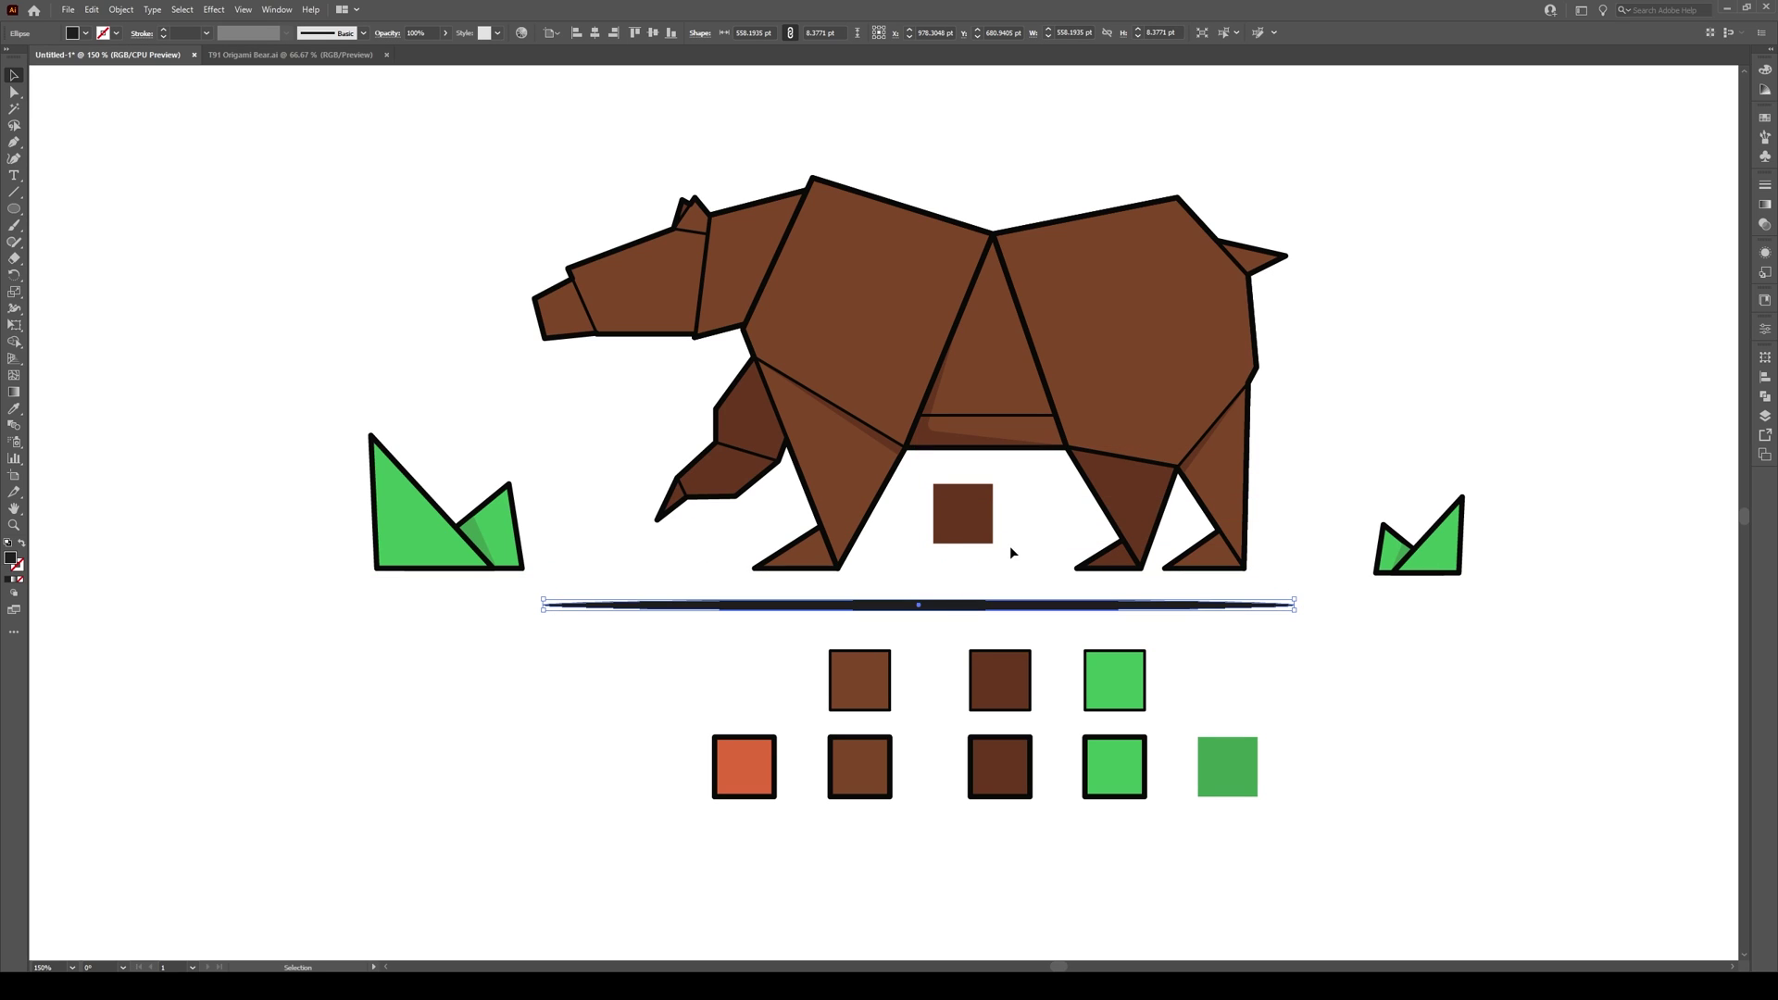
click(963, 514)
key(Delete)
Group all the bear's parts and bring the group to the front
drag(1361, 131, 544, 575)
key(ctrl+g)
right_click(870, 468)
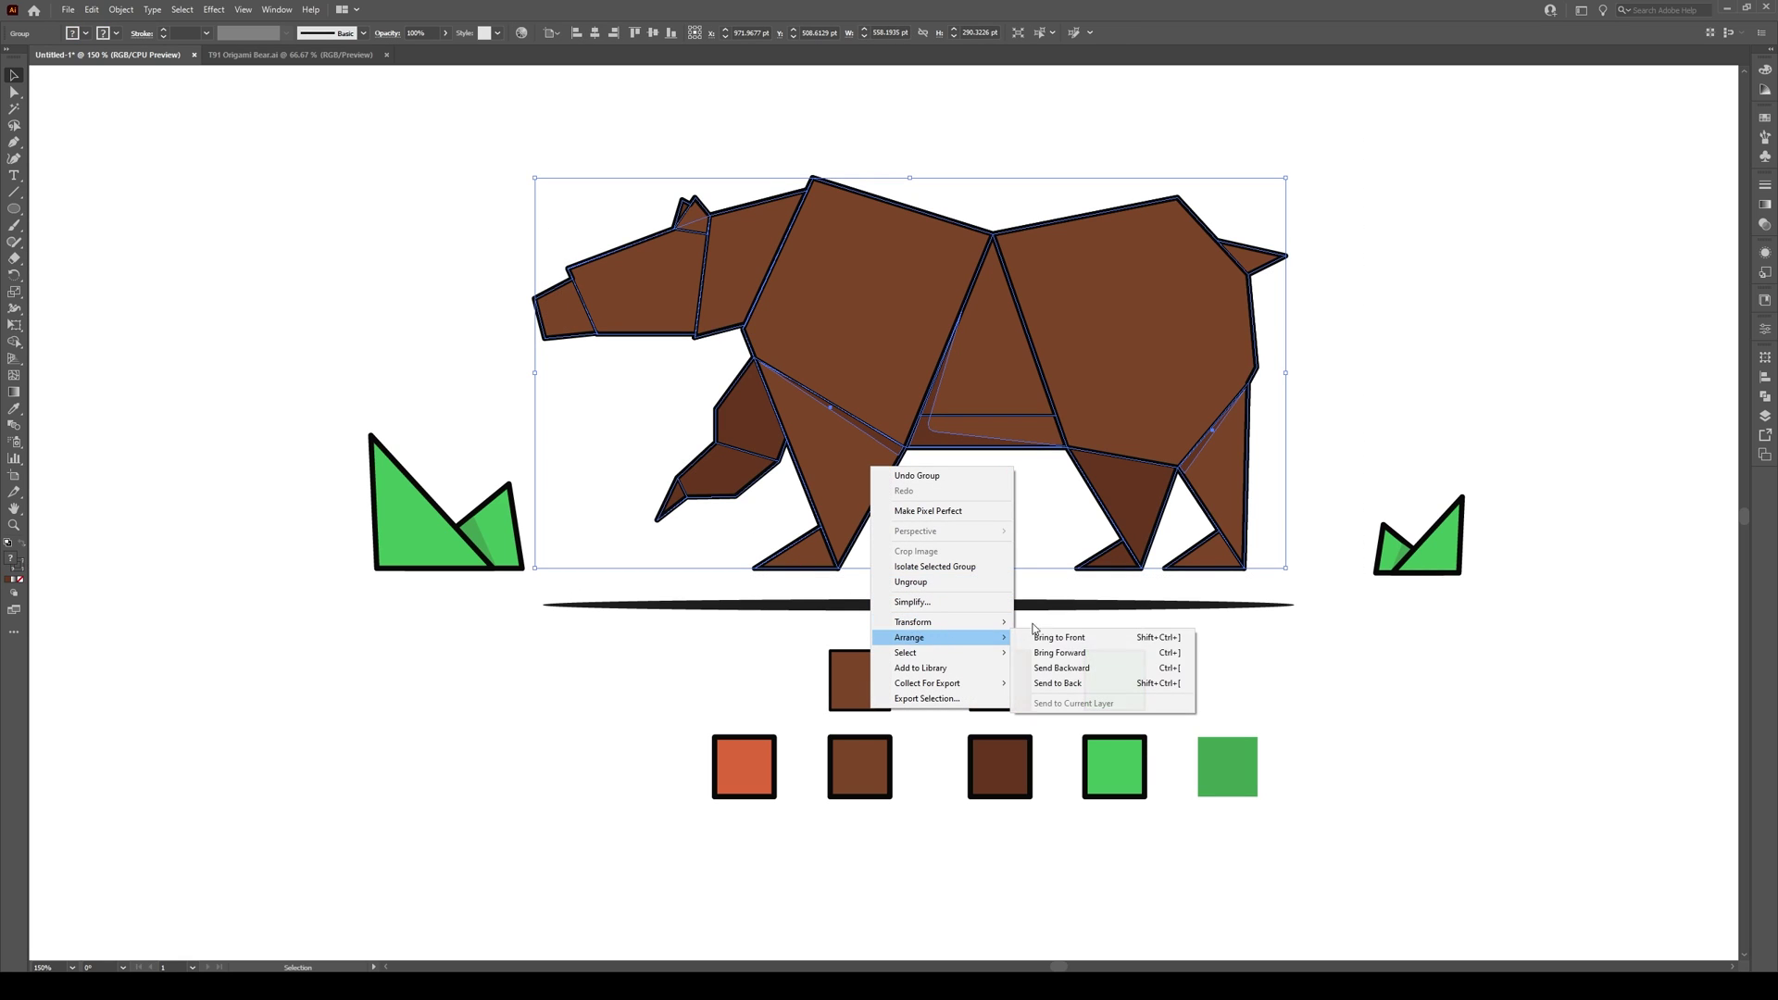
click(1060, 637)
Move the dark ground ellipse back up so it lies directly at the bear's feet
click(935, 606)
drag(940, 608, 941, 574)
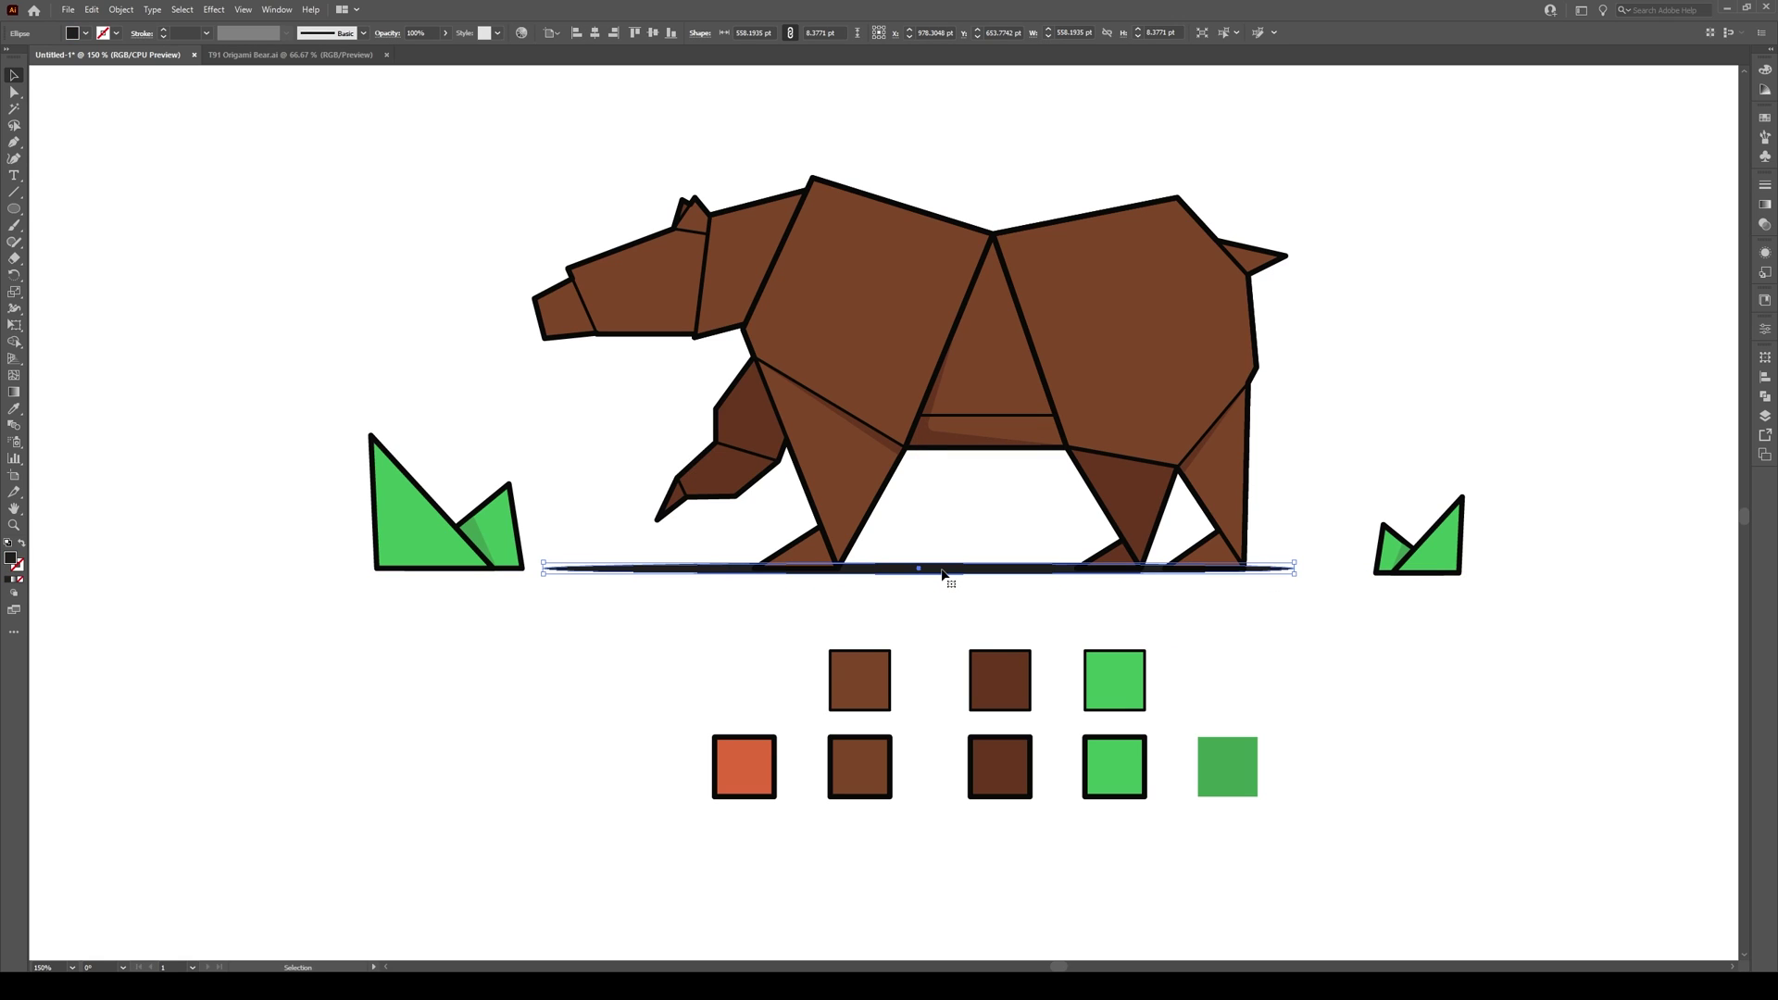
click(946, 617)
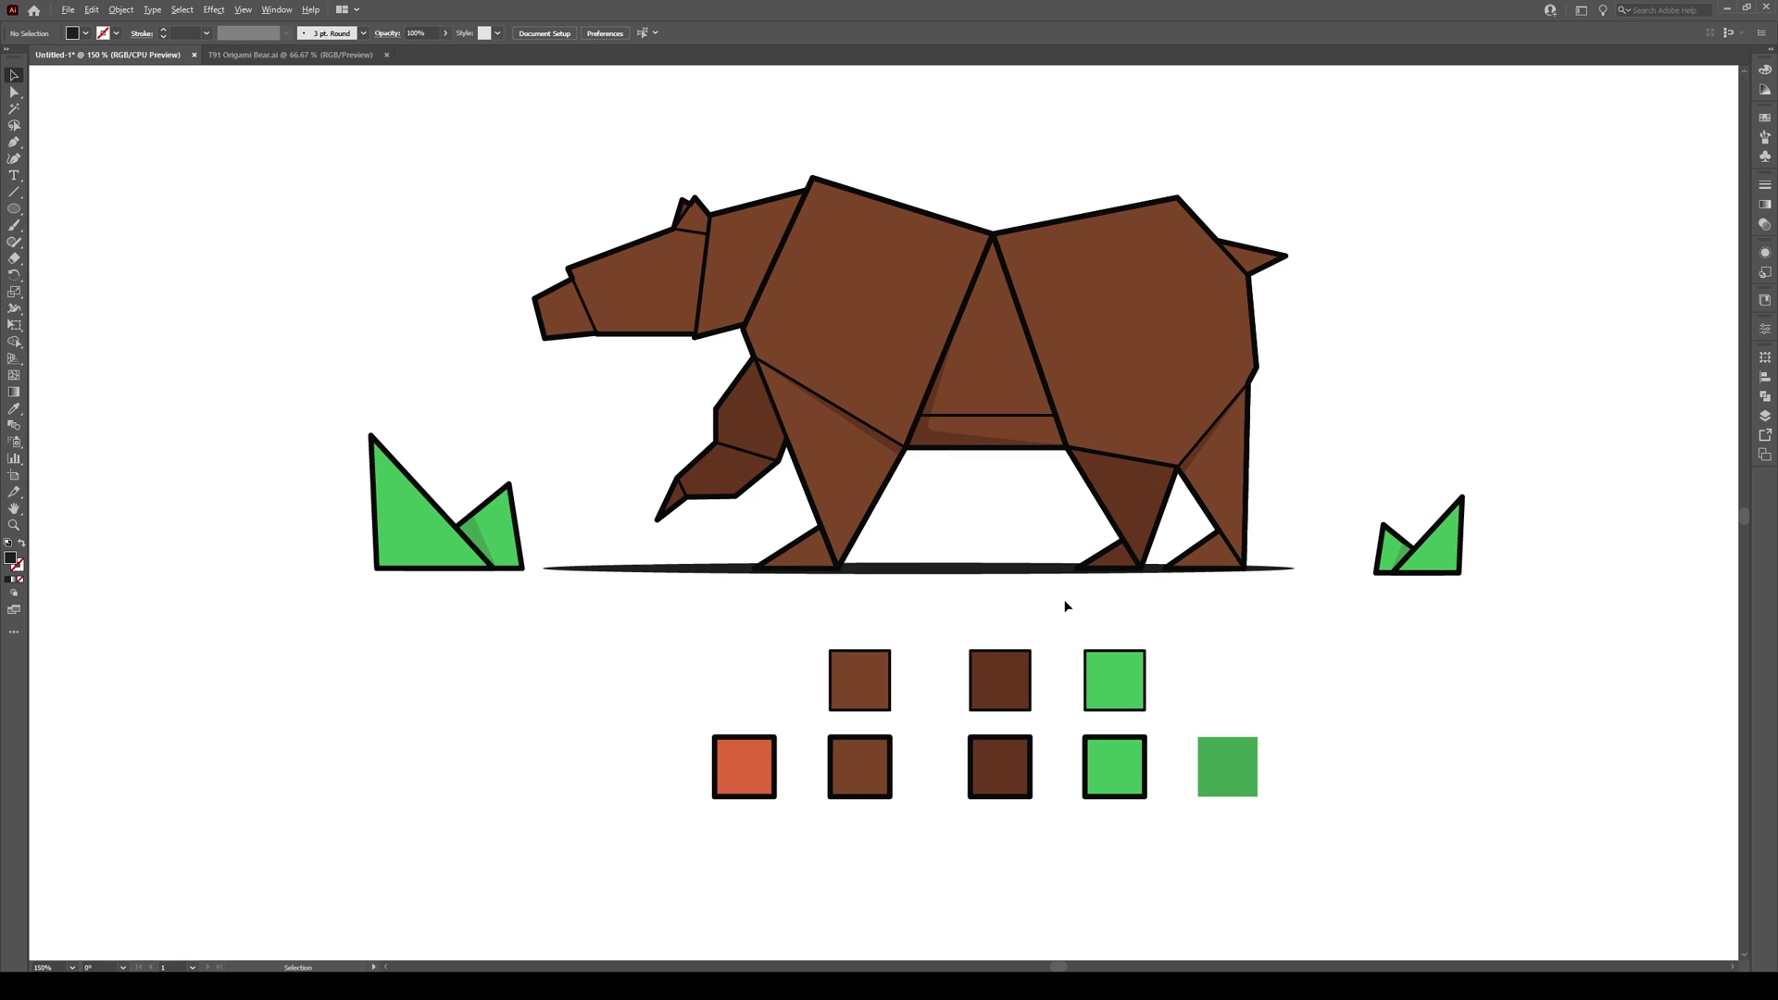
Move all the colour swatches off the artboard, placing them just below its lower edge
key(ctrl+0)
drag(1211, 620, 813, 747)
drag(972, 642, 826, 895)
click(1019, 843)
Draw a 1920 by 1080 pt rectangle covering the artboard and give it the orange swatch's fill and 4 pt outline
key(m)
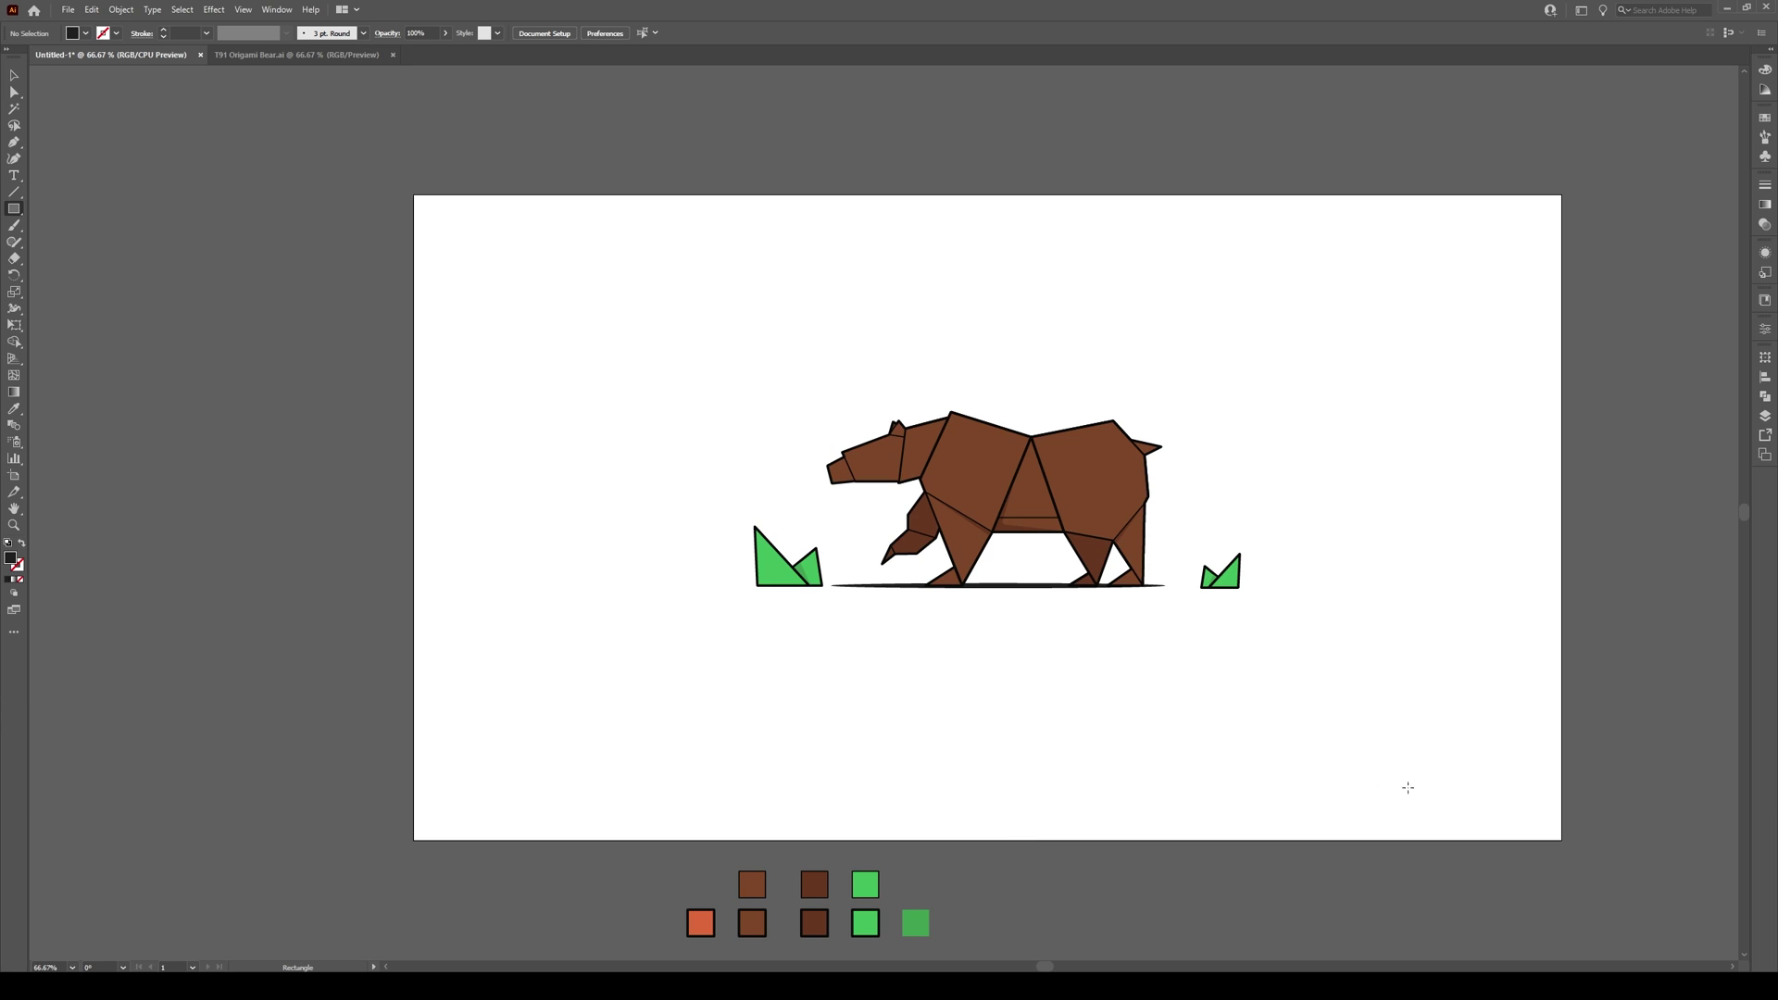
drag(1562, 841, 413, 195)
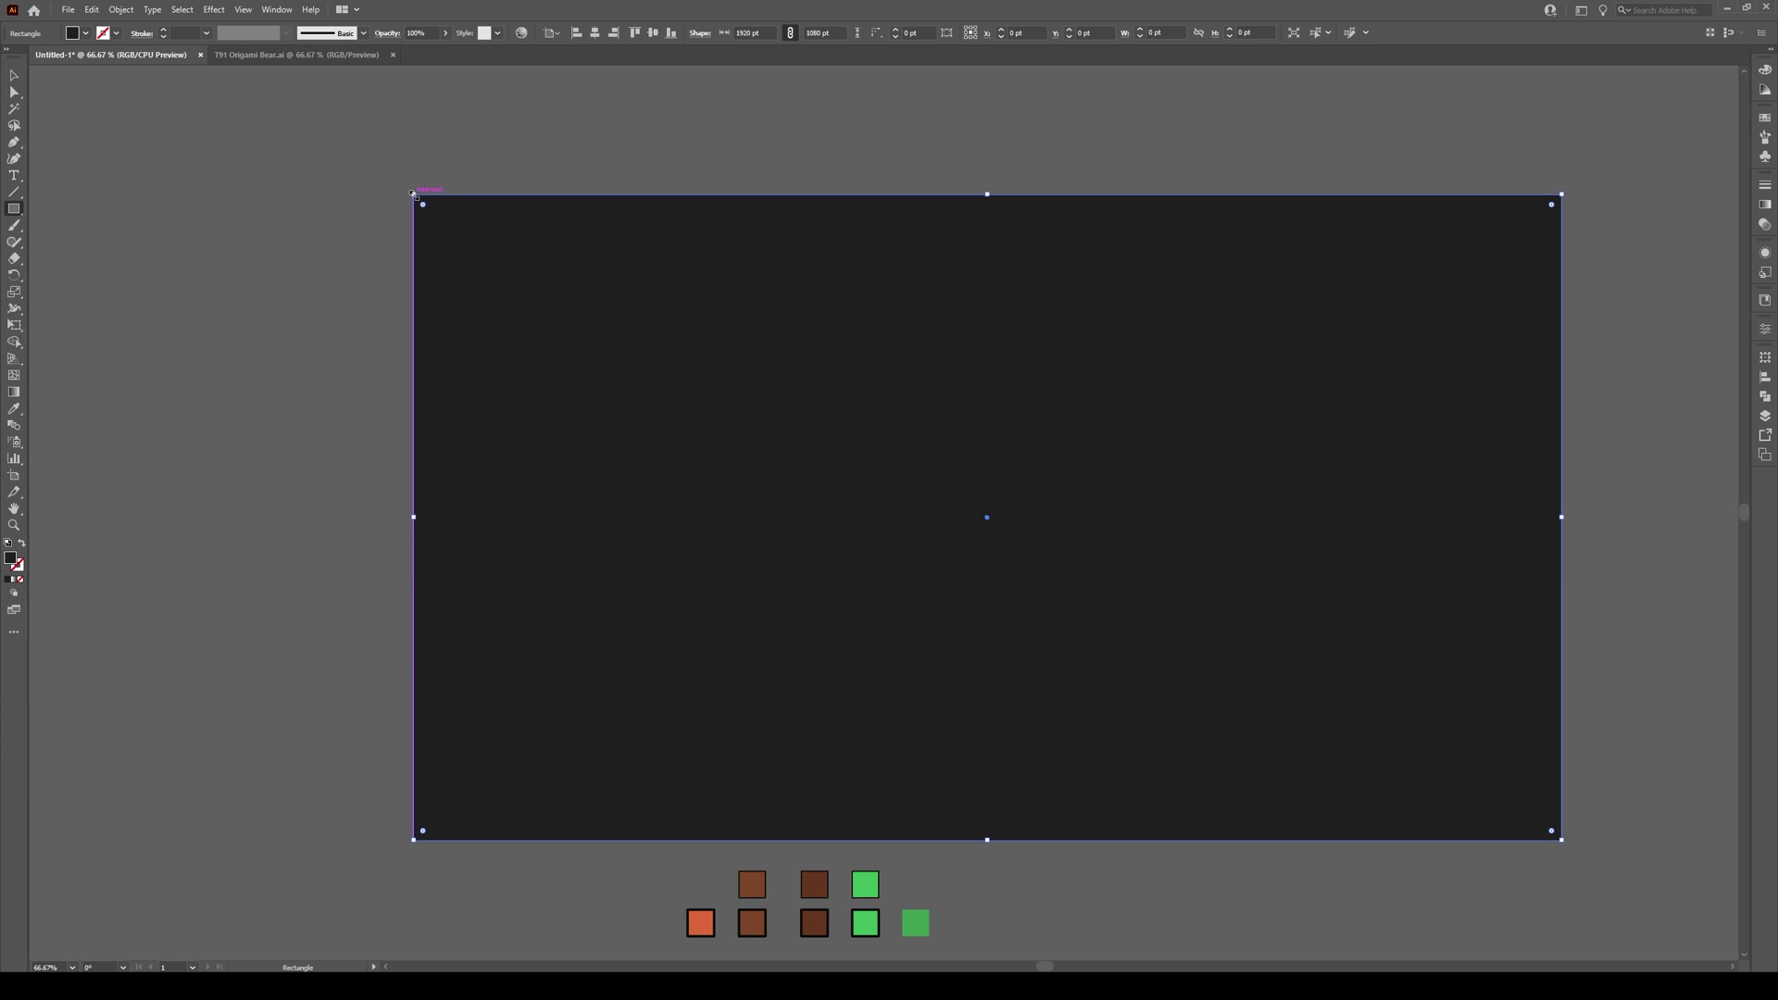
key(i)
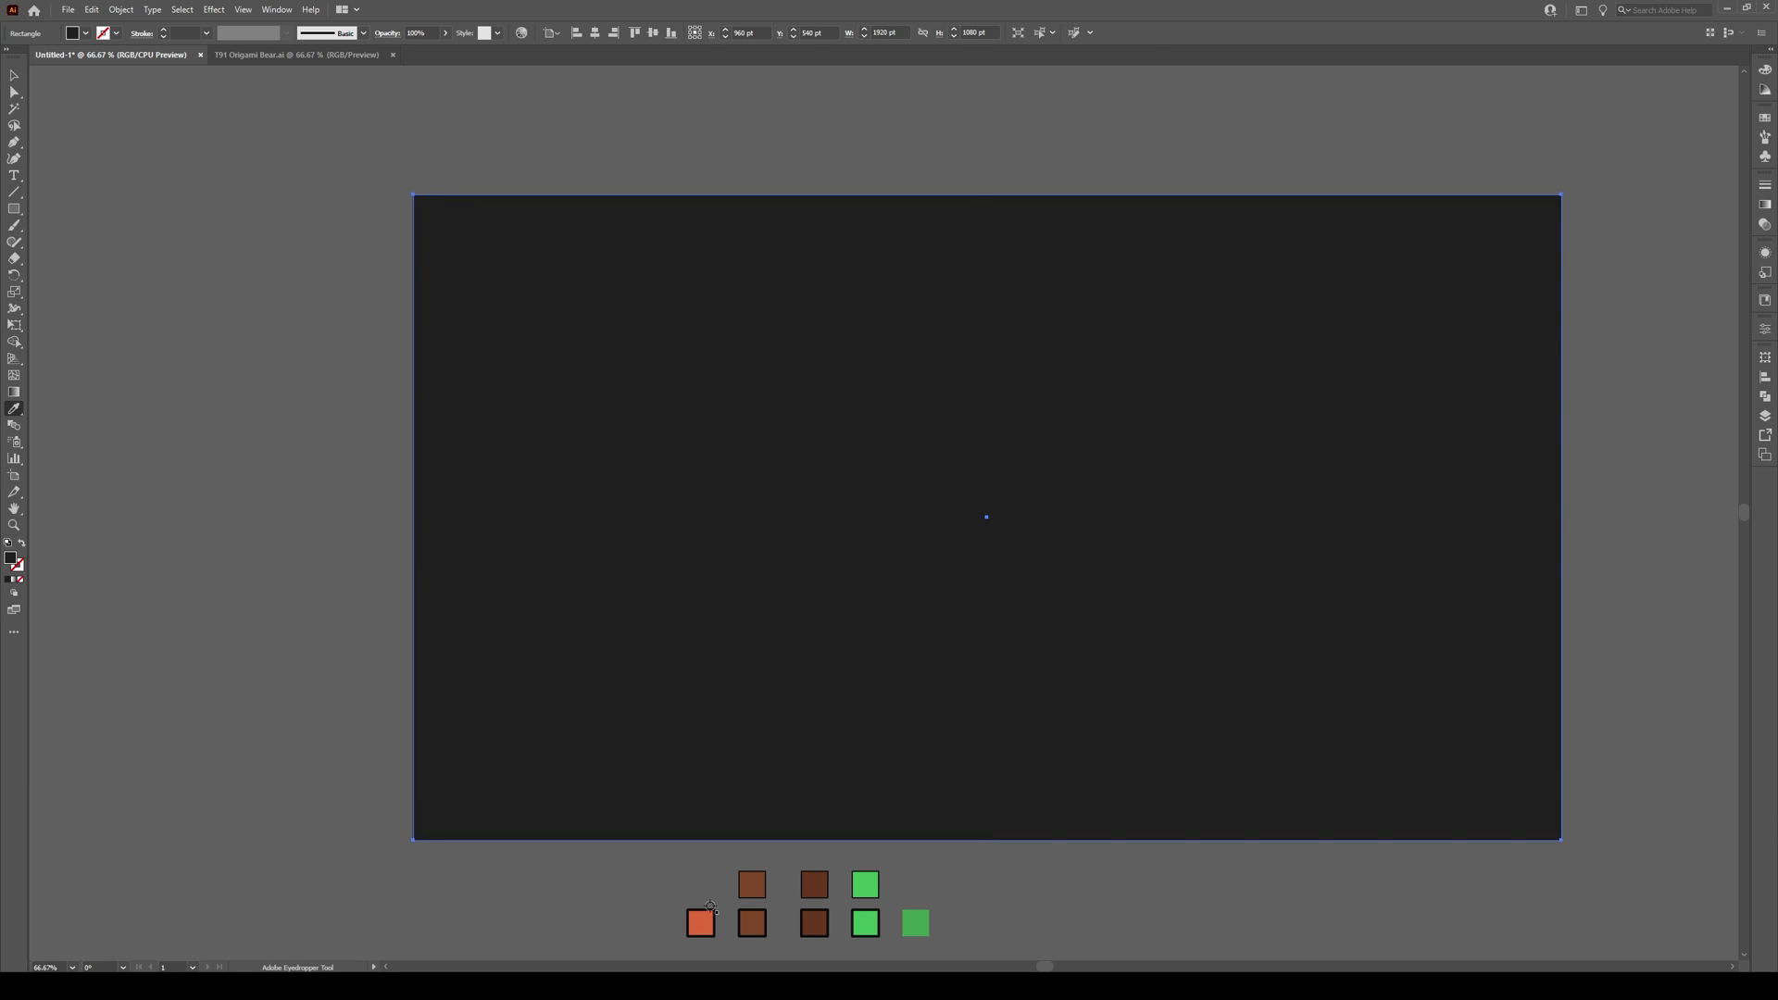
click(707, 934)
key(v)
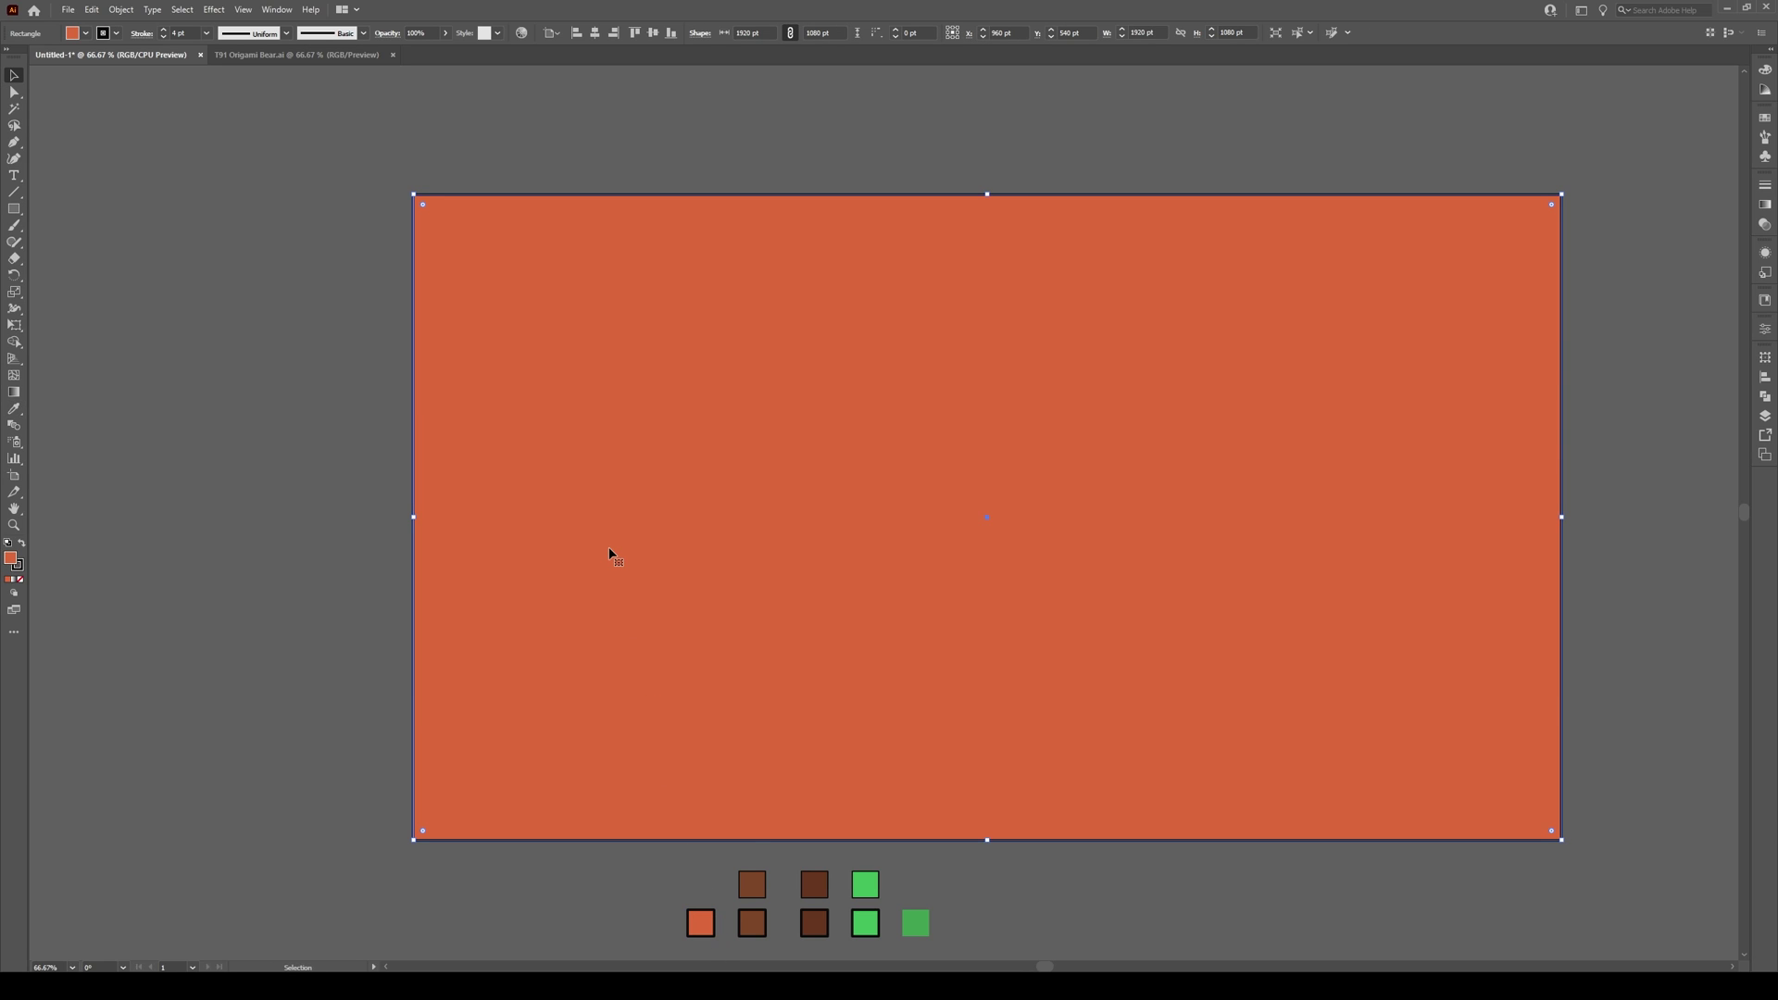
Send the orange background rectangle to the back, behind the bear and grass
right_click(610, 554)
mouse_move(696, 802)
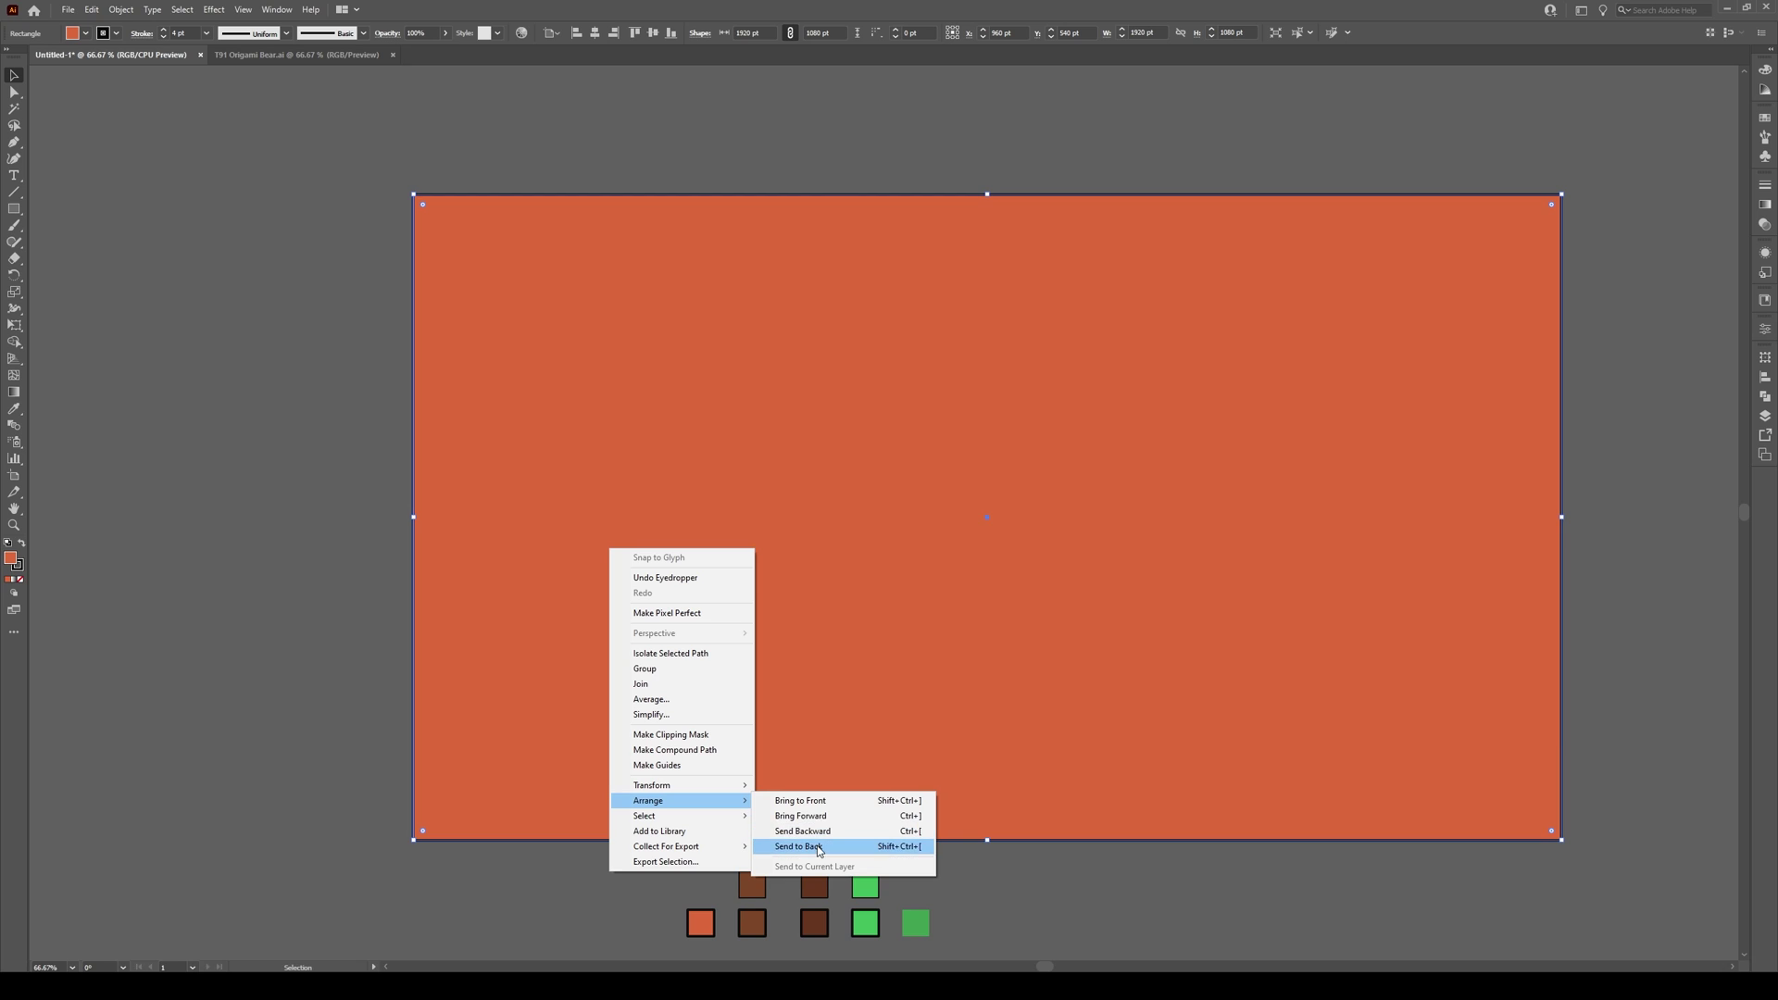
click(818, 847)
click(1120, 876)
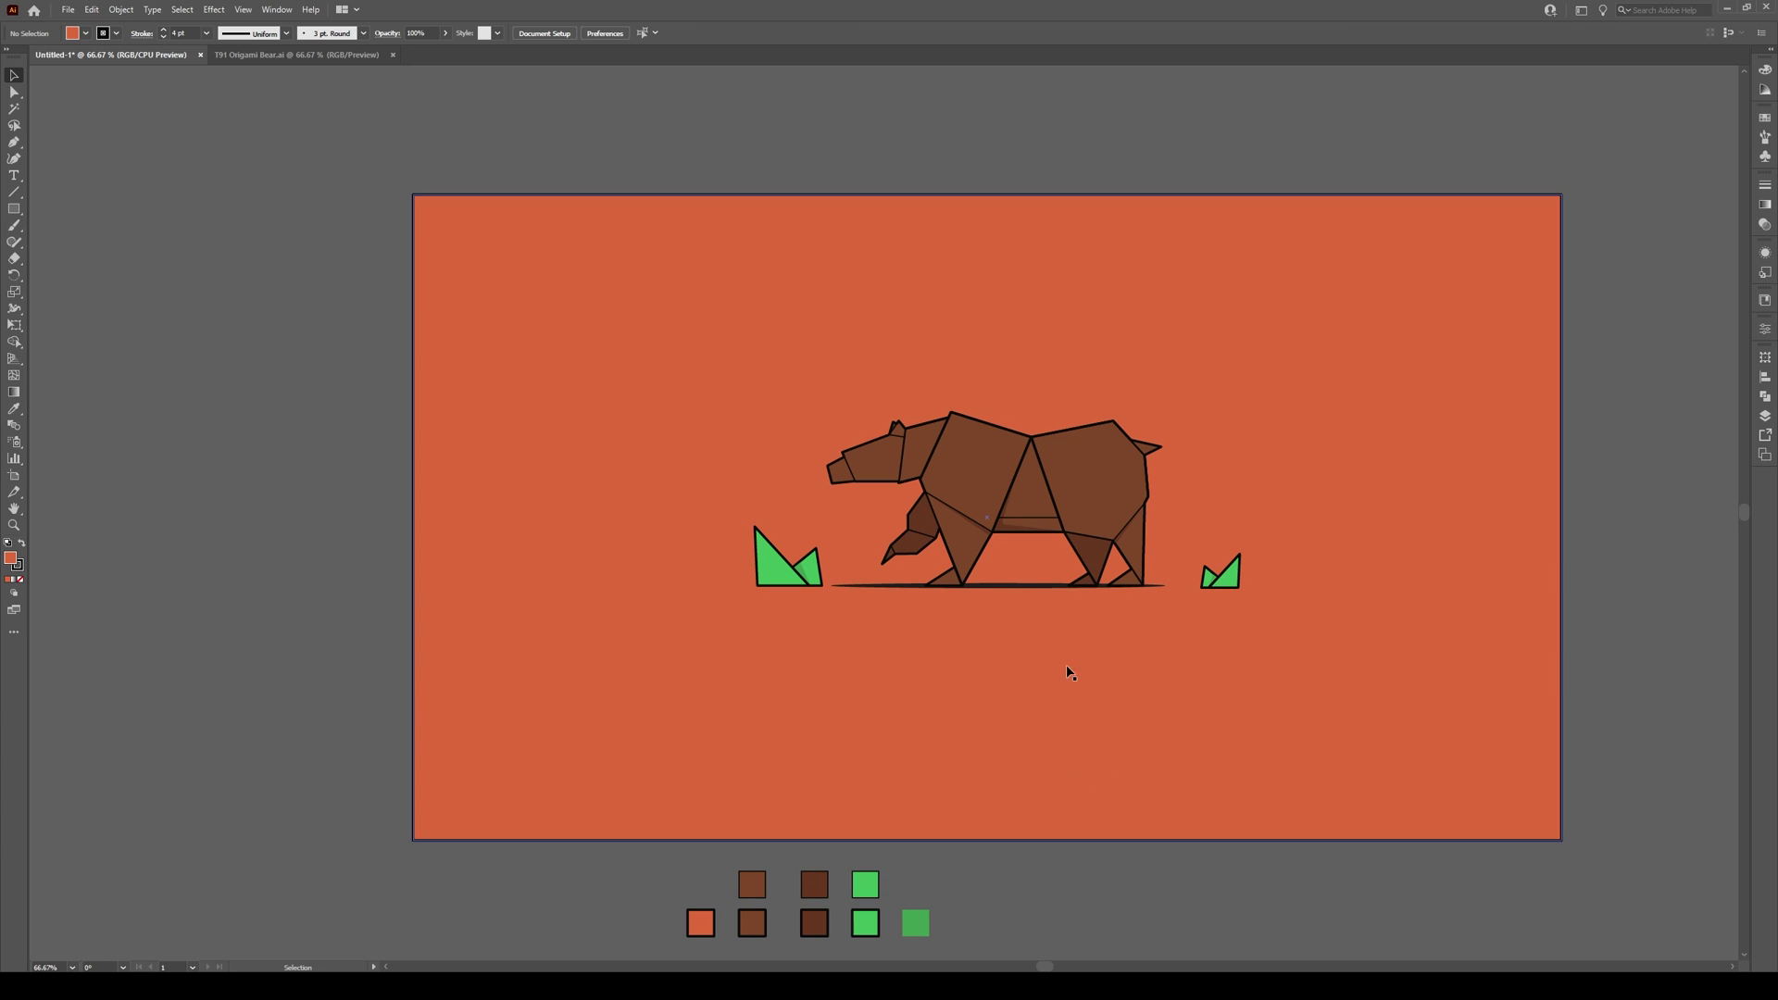
scroll(1598, 431, up, 1)
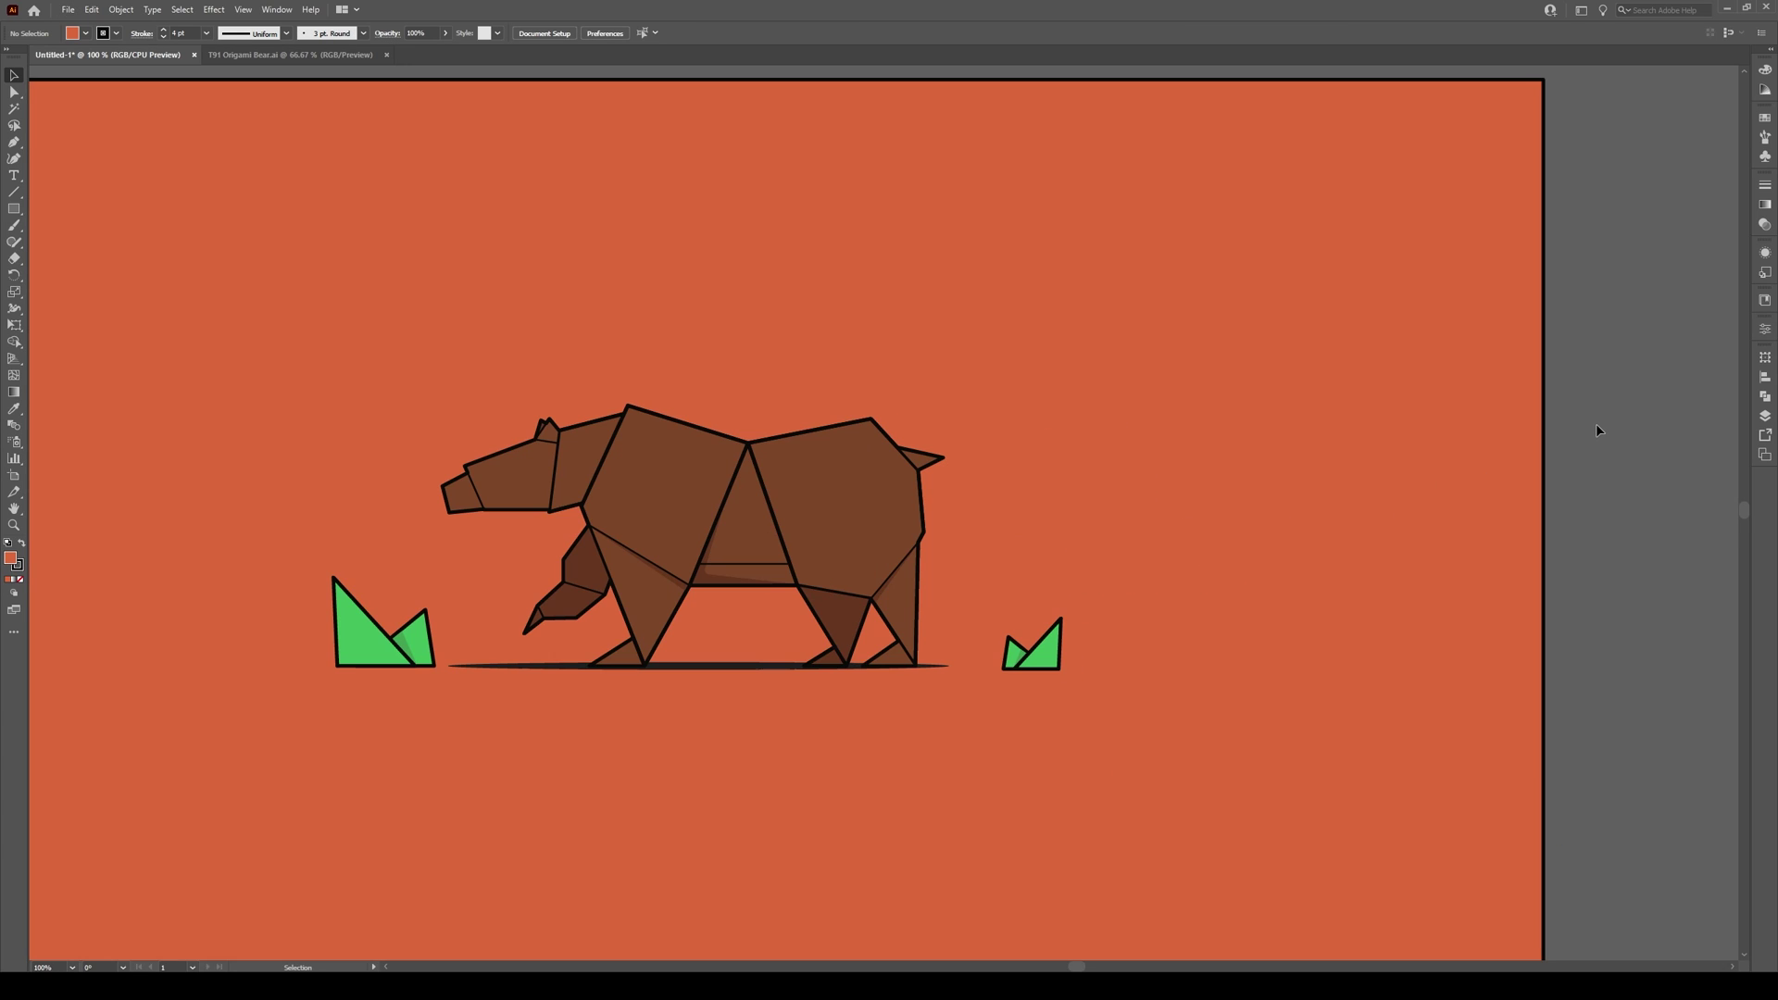